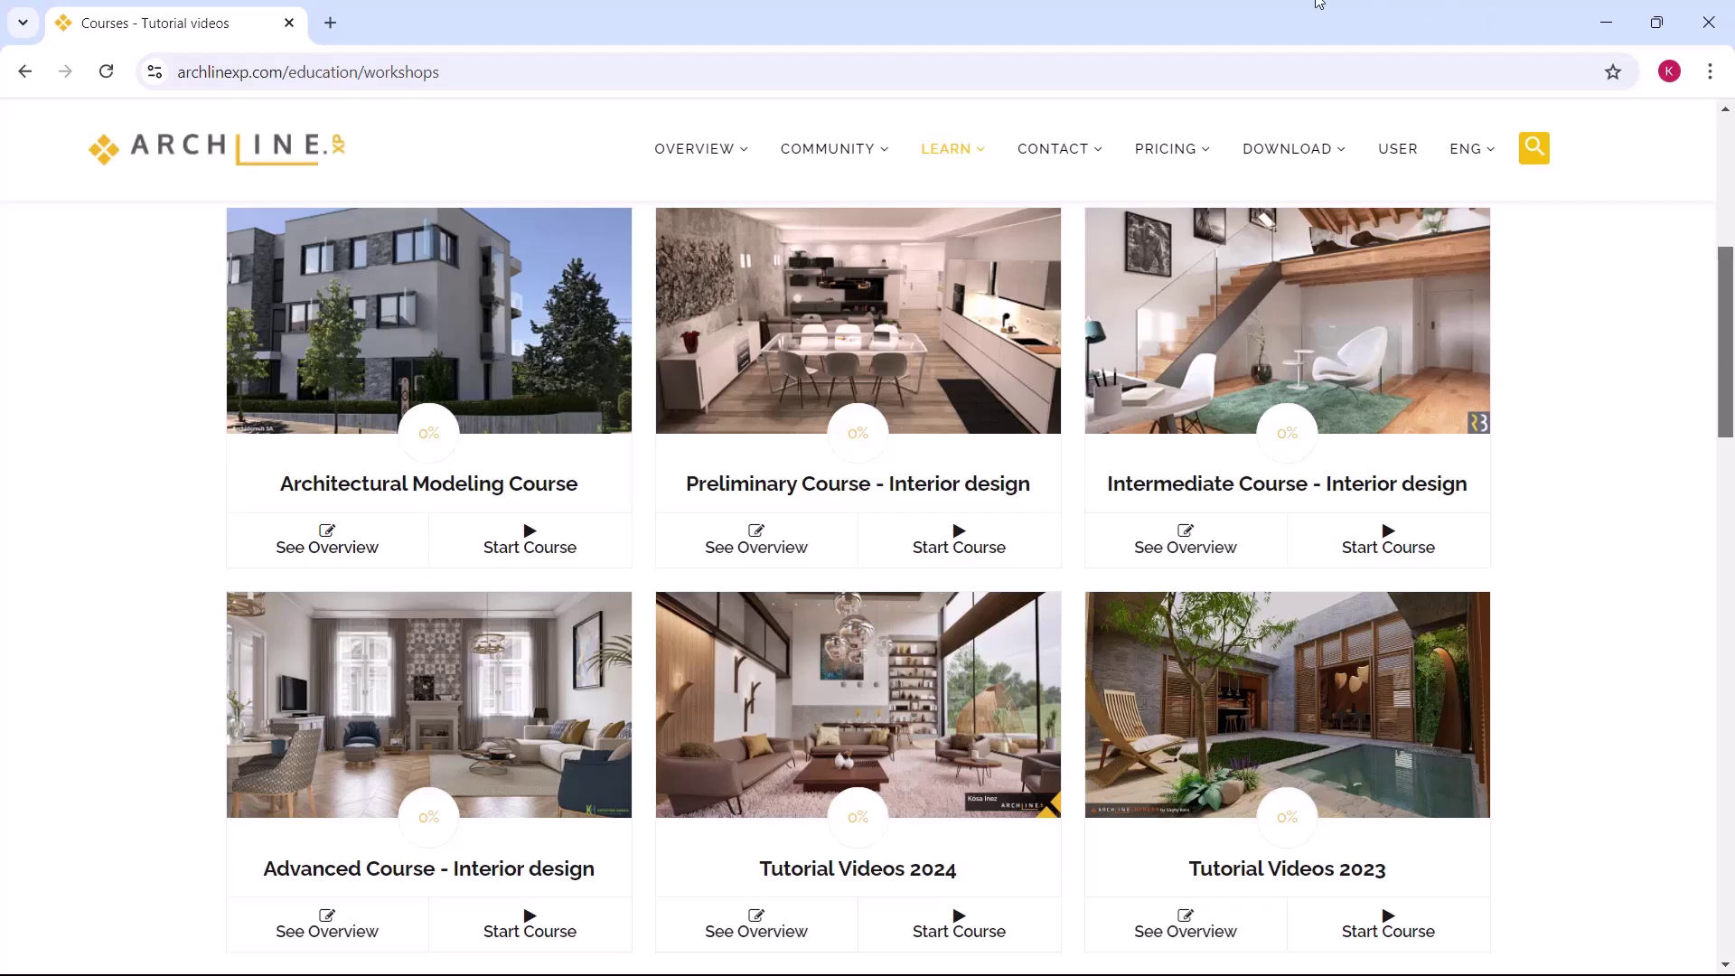
- From LEARN > Courses - Tutorial videos, open the Intermediate Course – Interior design Downloads page
{"action": "mouse_move", "coordinate": [966, 153]}
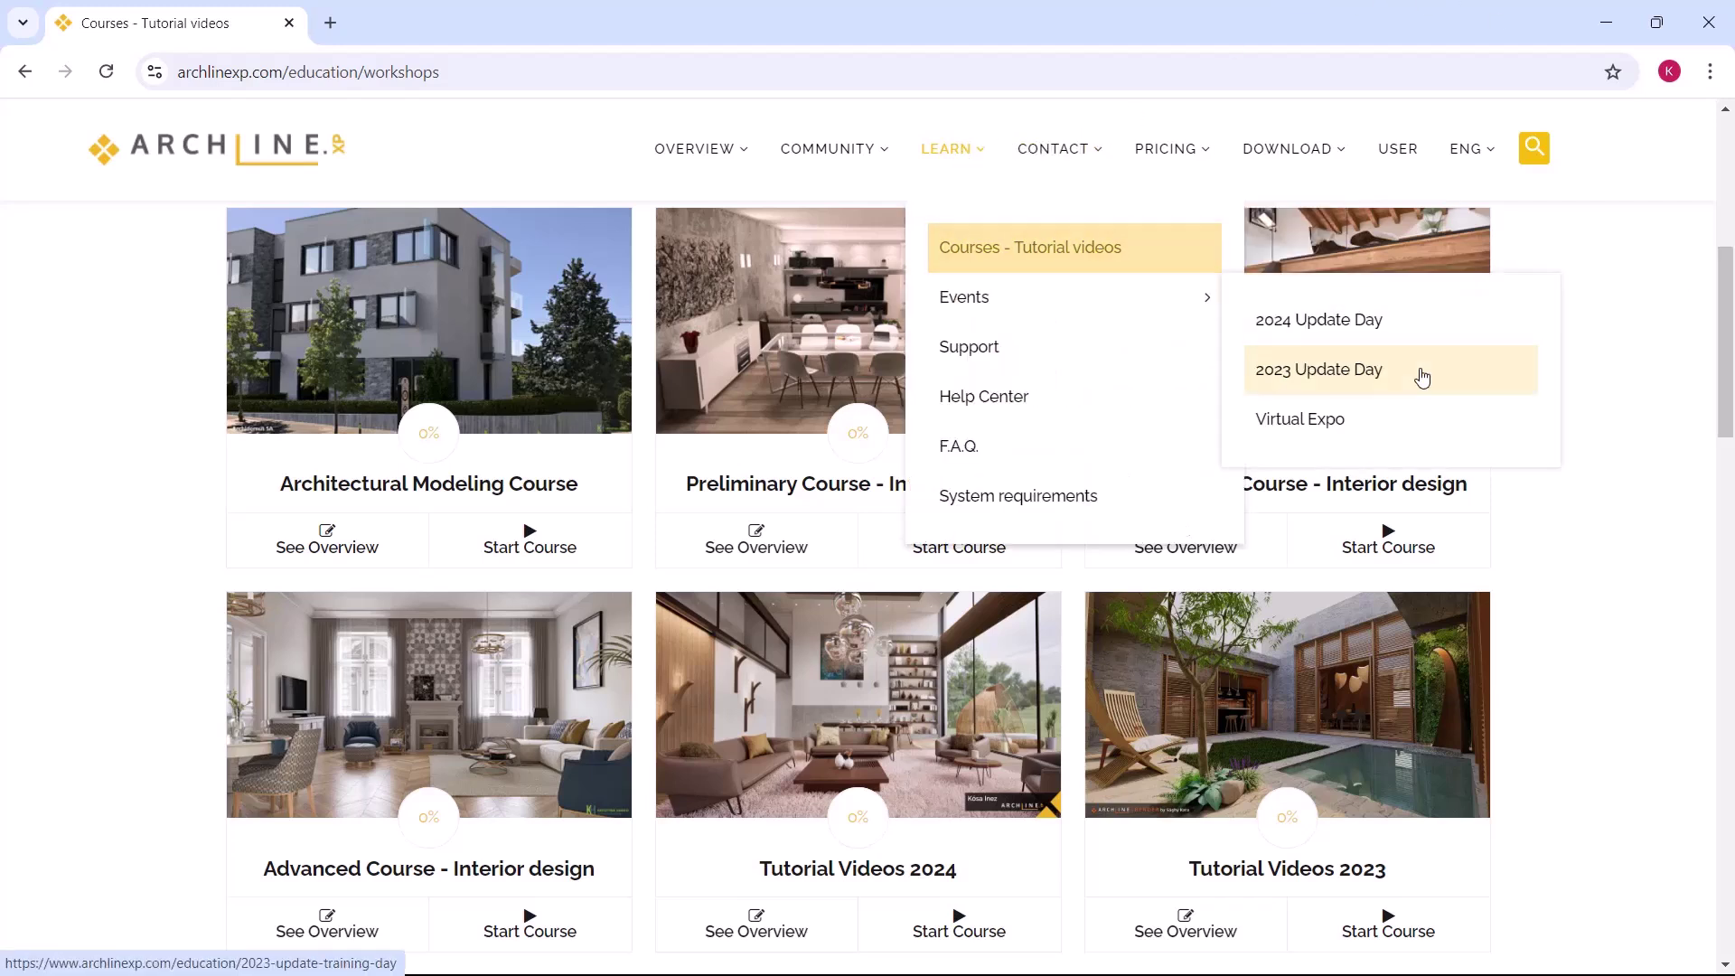
{"action": "left_click", "coordinate": [1337, 300]}
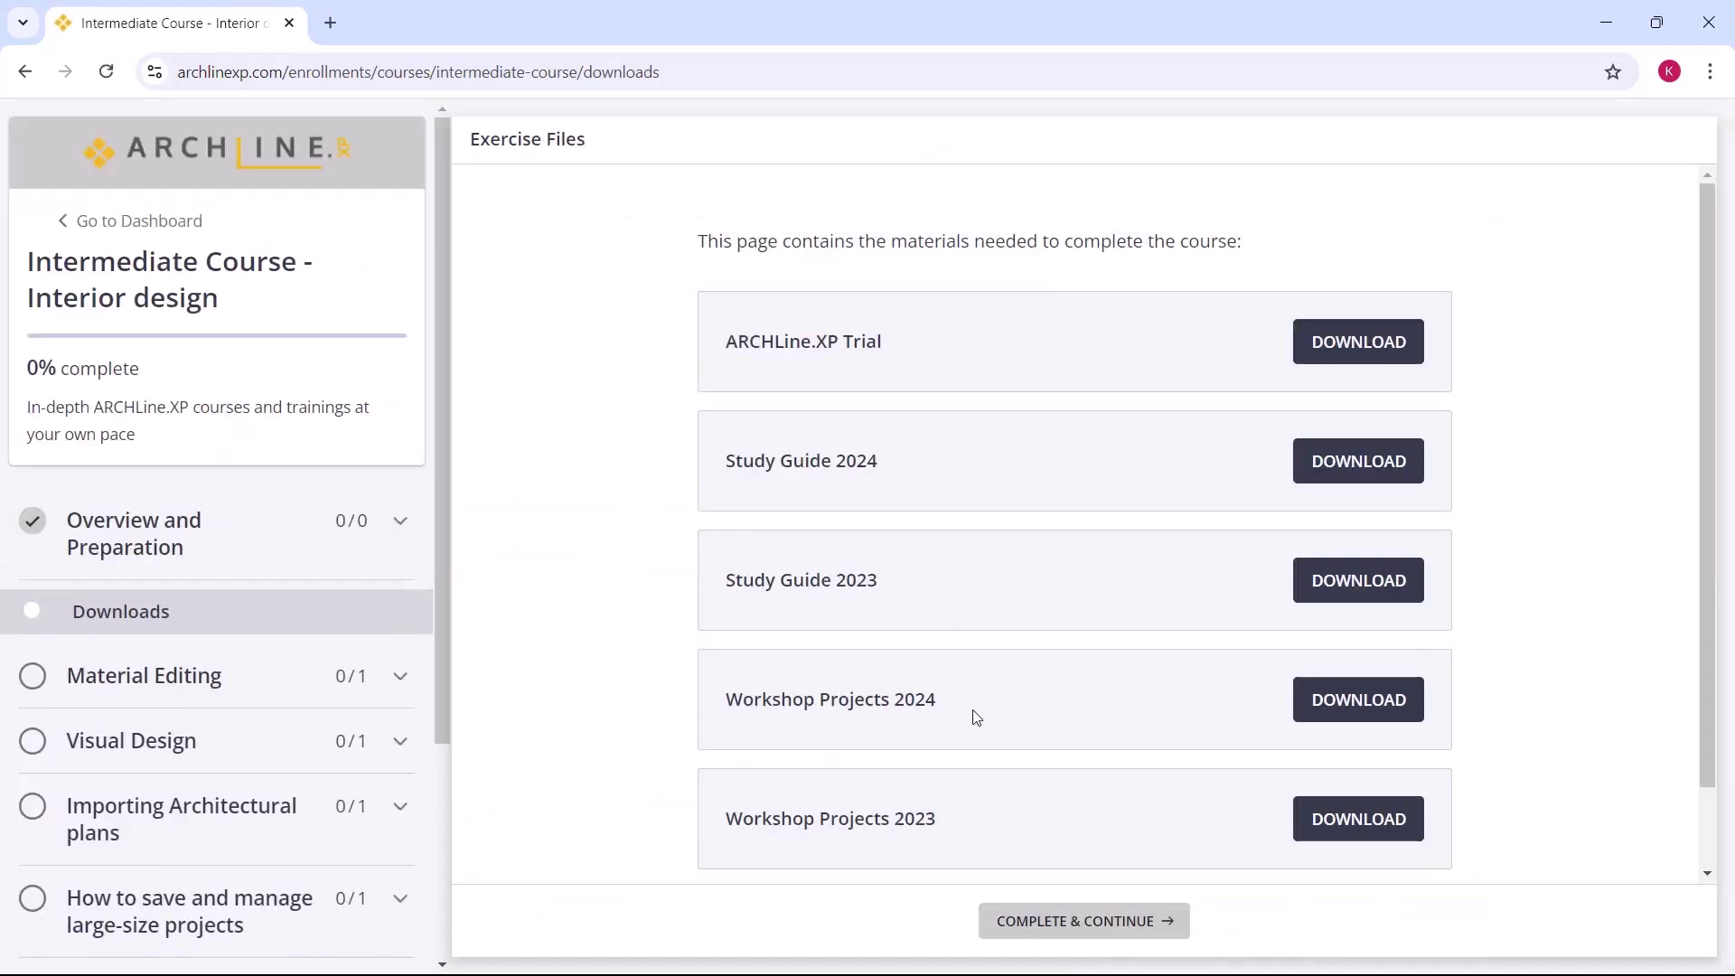
- Open Little_John_Living_room_01 from 2024 > Workshop_Intermediate > 4_Project_management
{"action": "left_click", "coordinate": [1359, 710]}
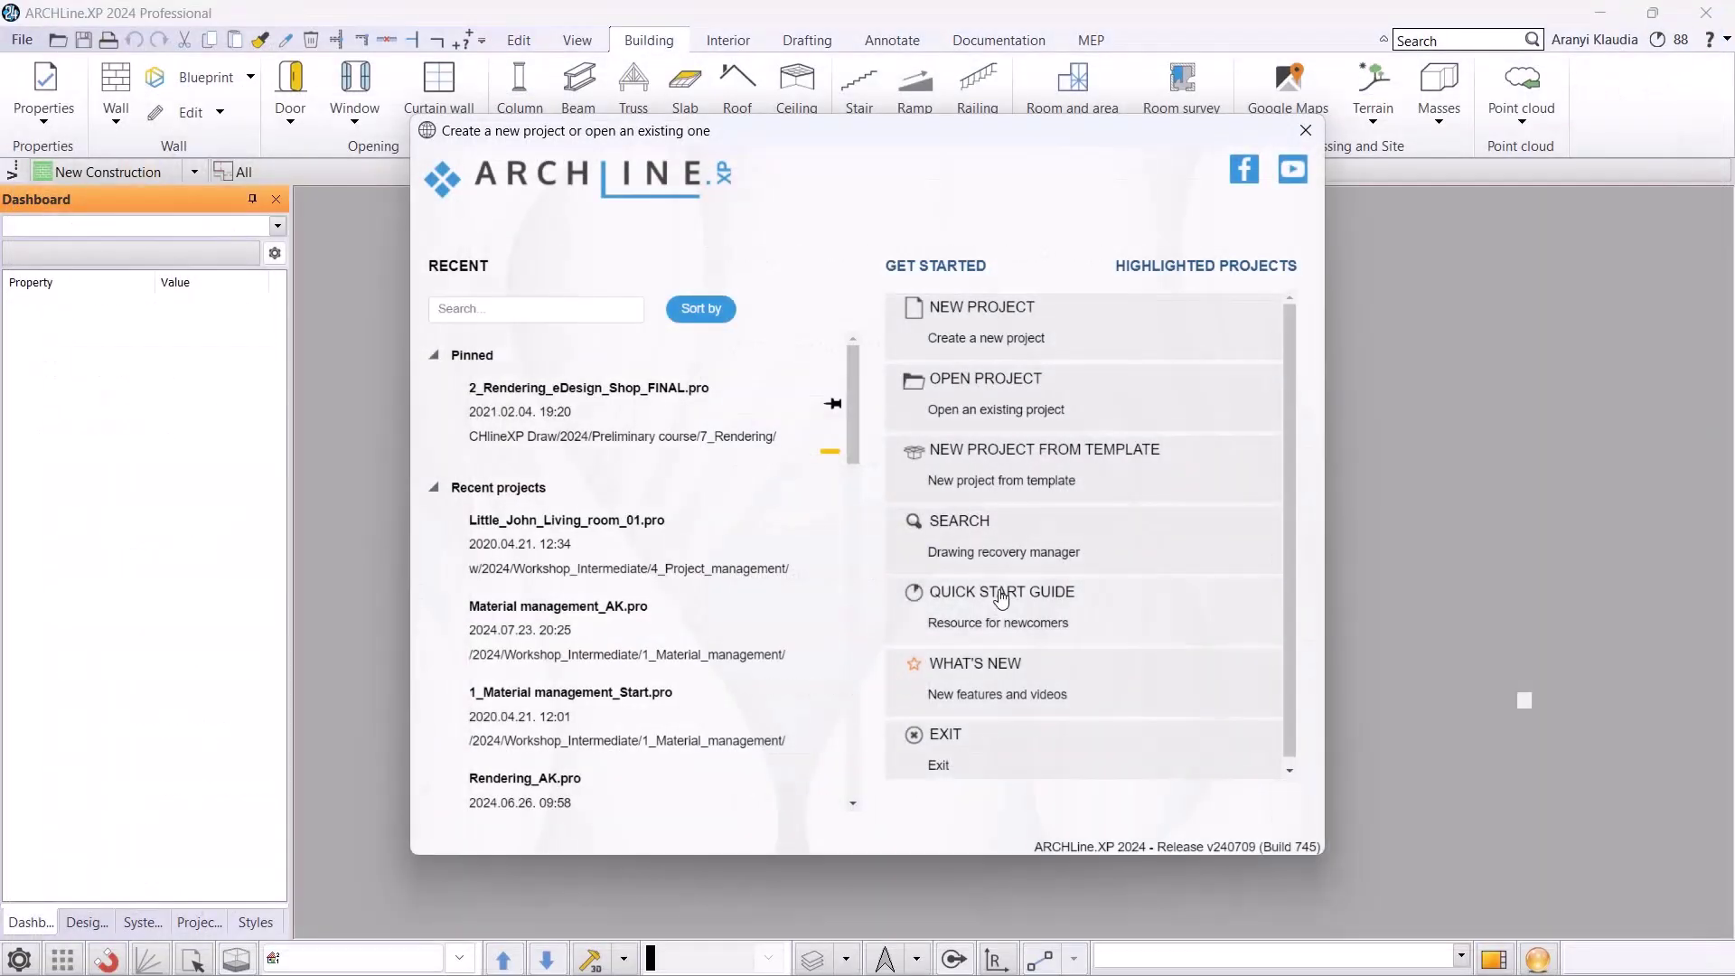
{"action": "left_click", "coordinate": [1003, 414]}
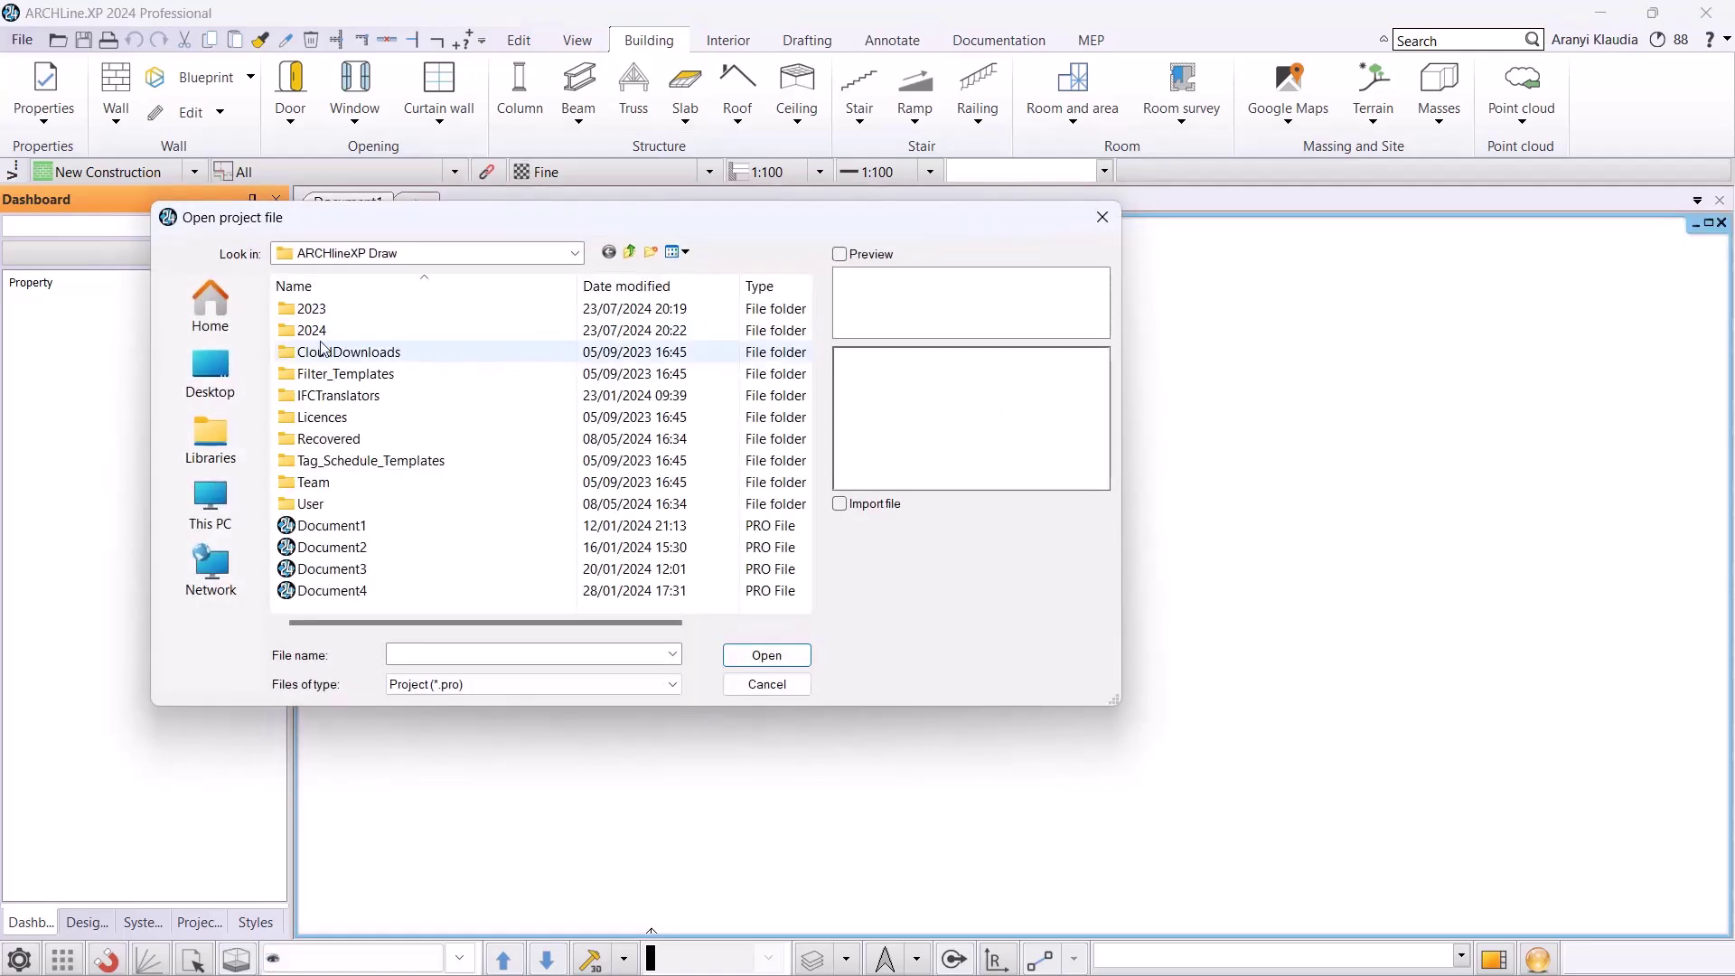
{"action": "double_click", "coordinate": [315, 333]}
{"action": "double_click", "coordinate": [364, 486]}
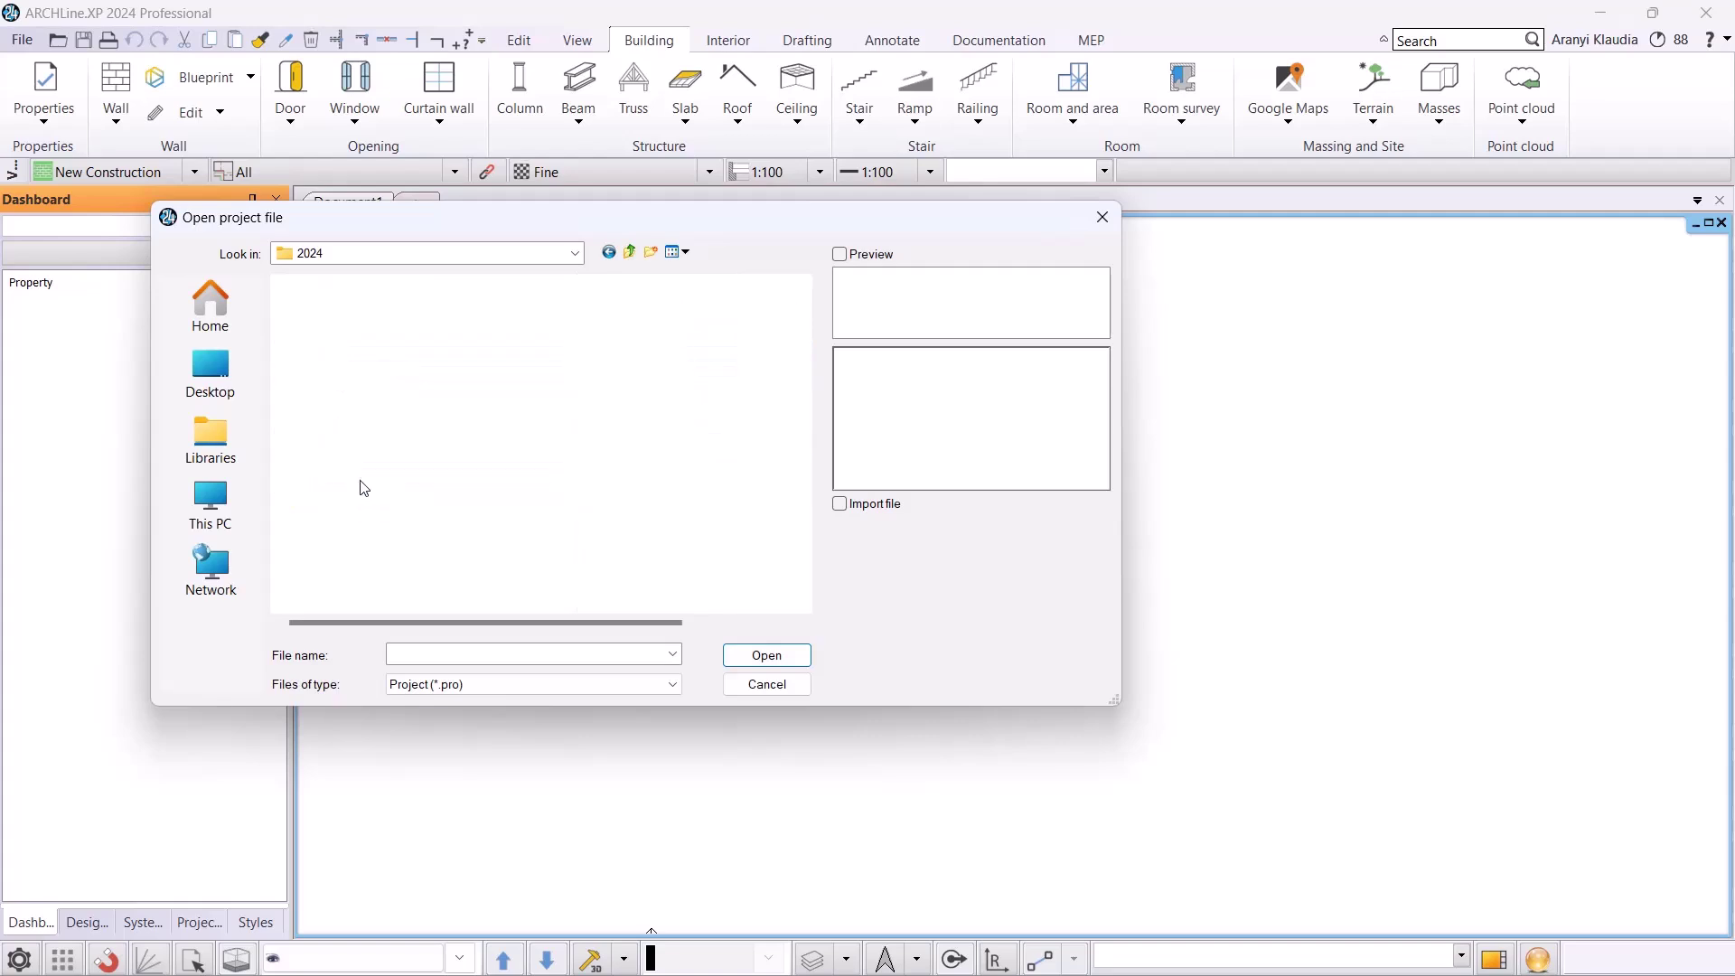
{"action": "left_click", "coordinate": [348, 373]}
{"action": "double_click", "coordinate": [348, 374]}
{"action": "left_click", "coordinate": [362, 314]}
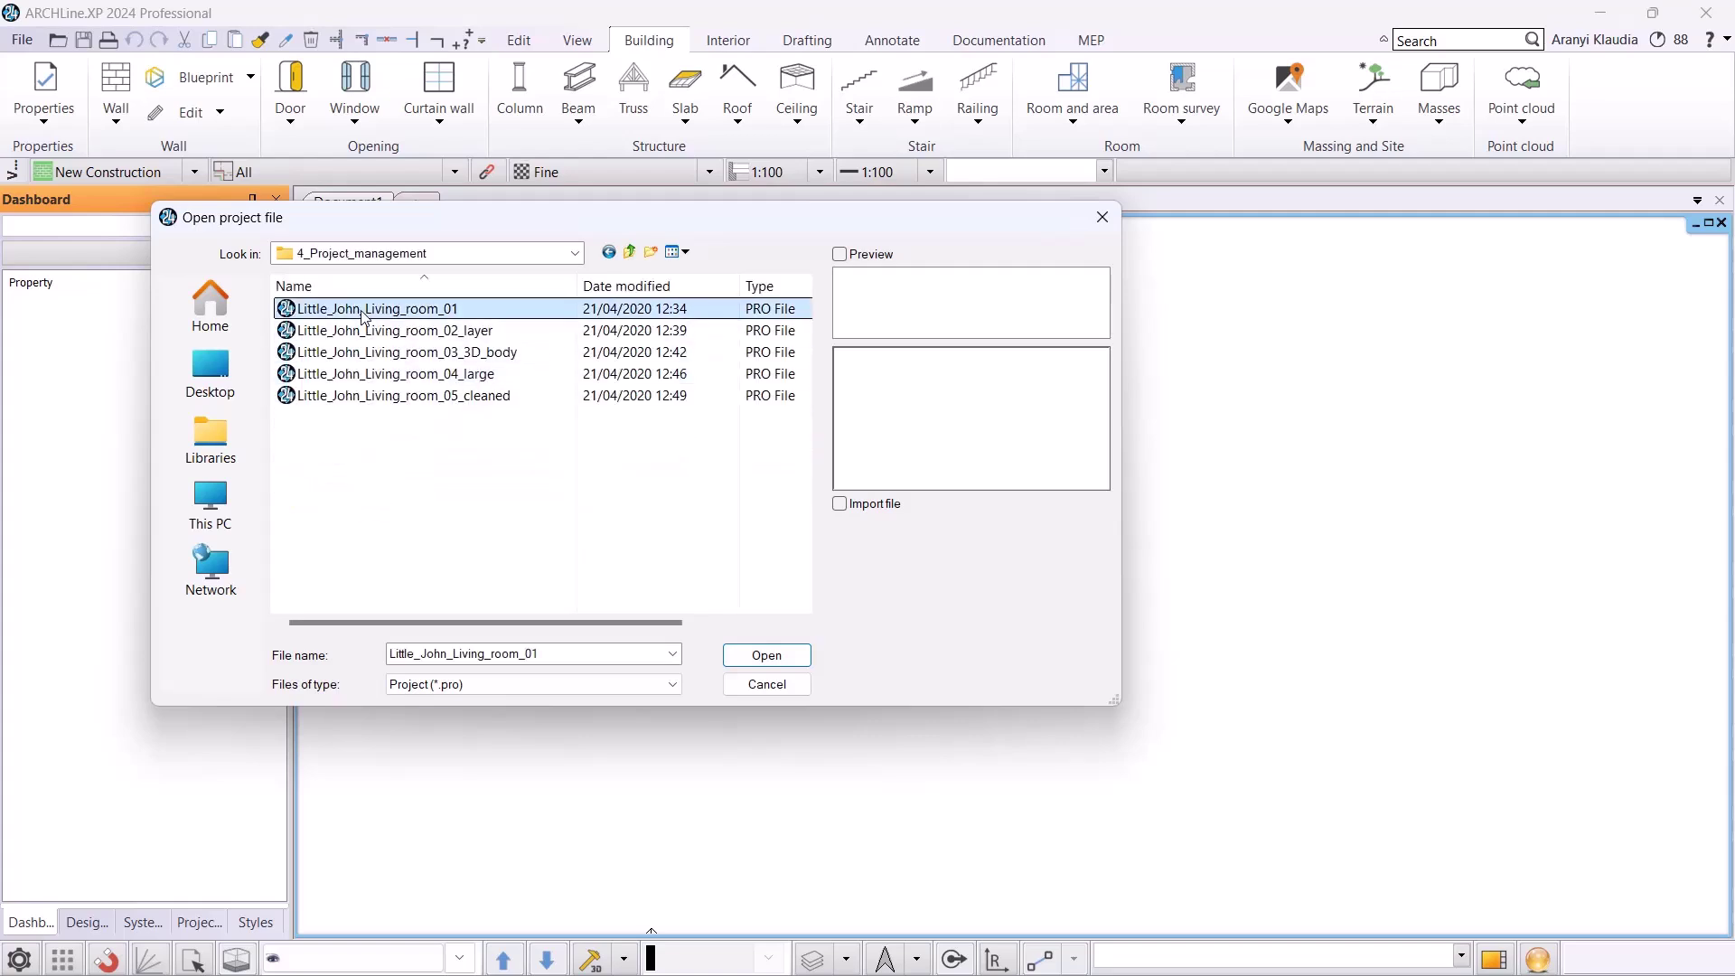
{"action": "left_click", "coordinate": [750, 656]}
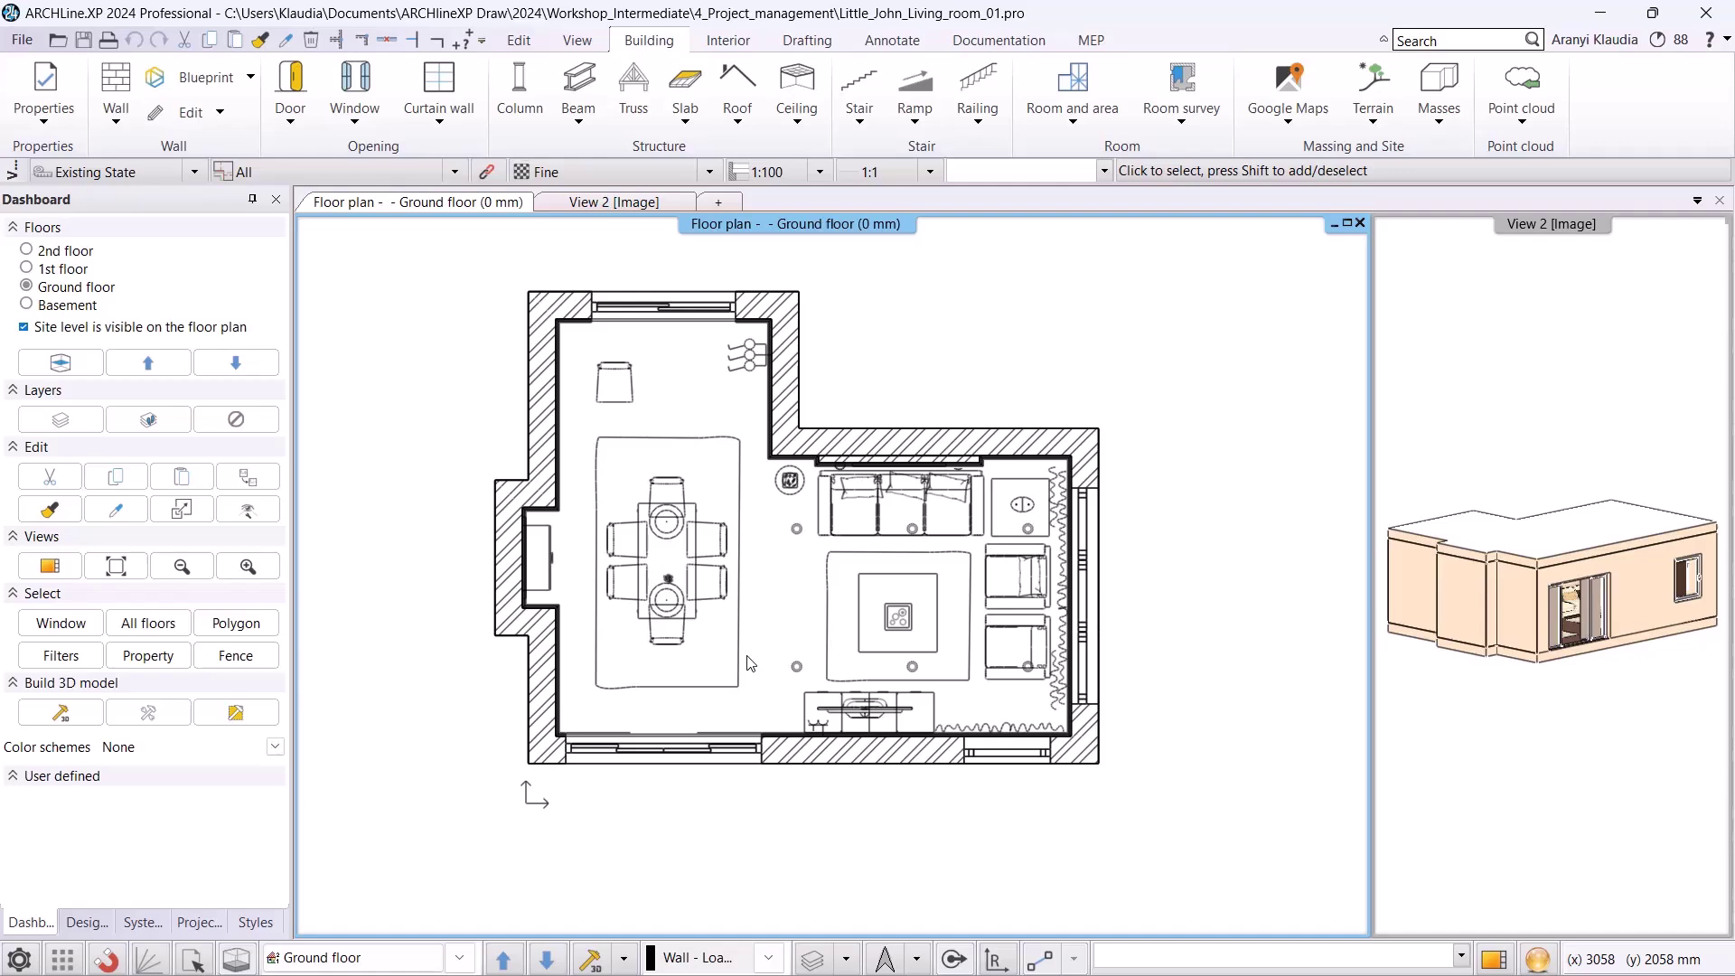
- Start Save project as, confirm project properties, and go up to the ARCHlineXP Draw folder
{"action": "left_click", "coordinate": [24, 41]}
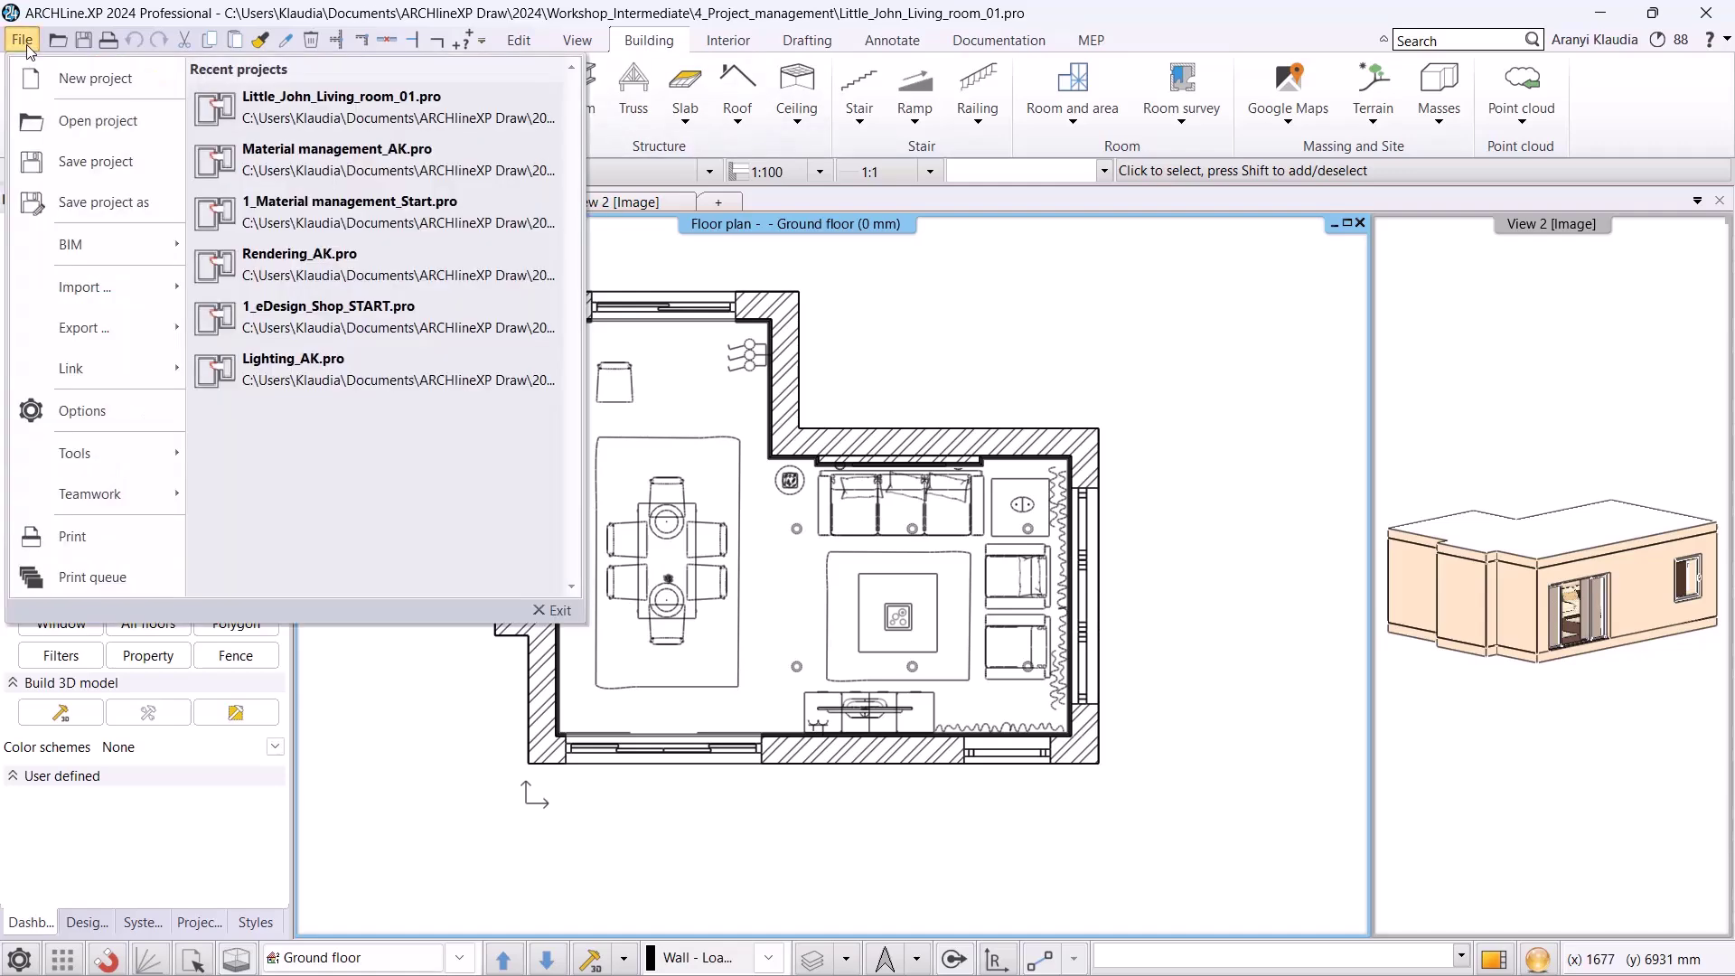
{"action": "left_click", "coordinate": [95, 203]}
{"action": "left_click", "coordinate": [983, 773]}
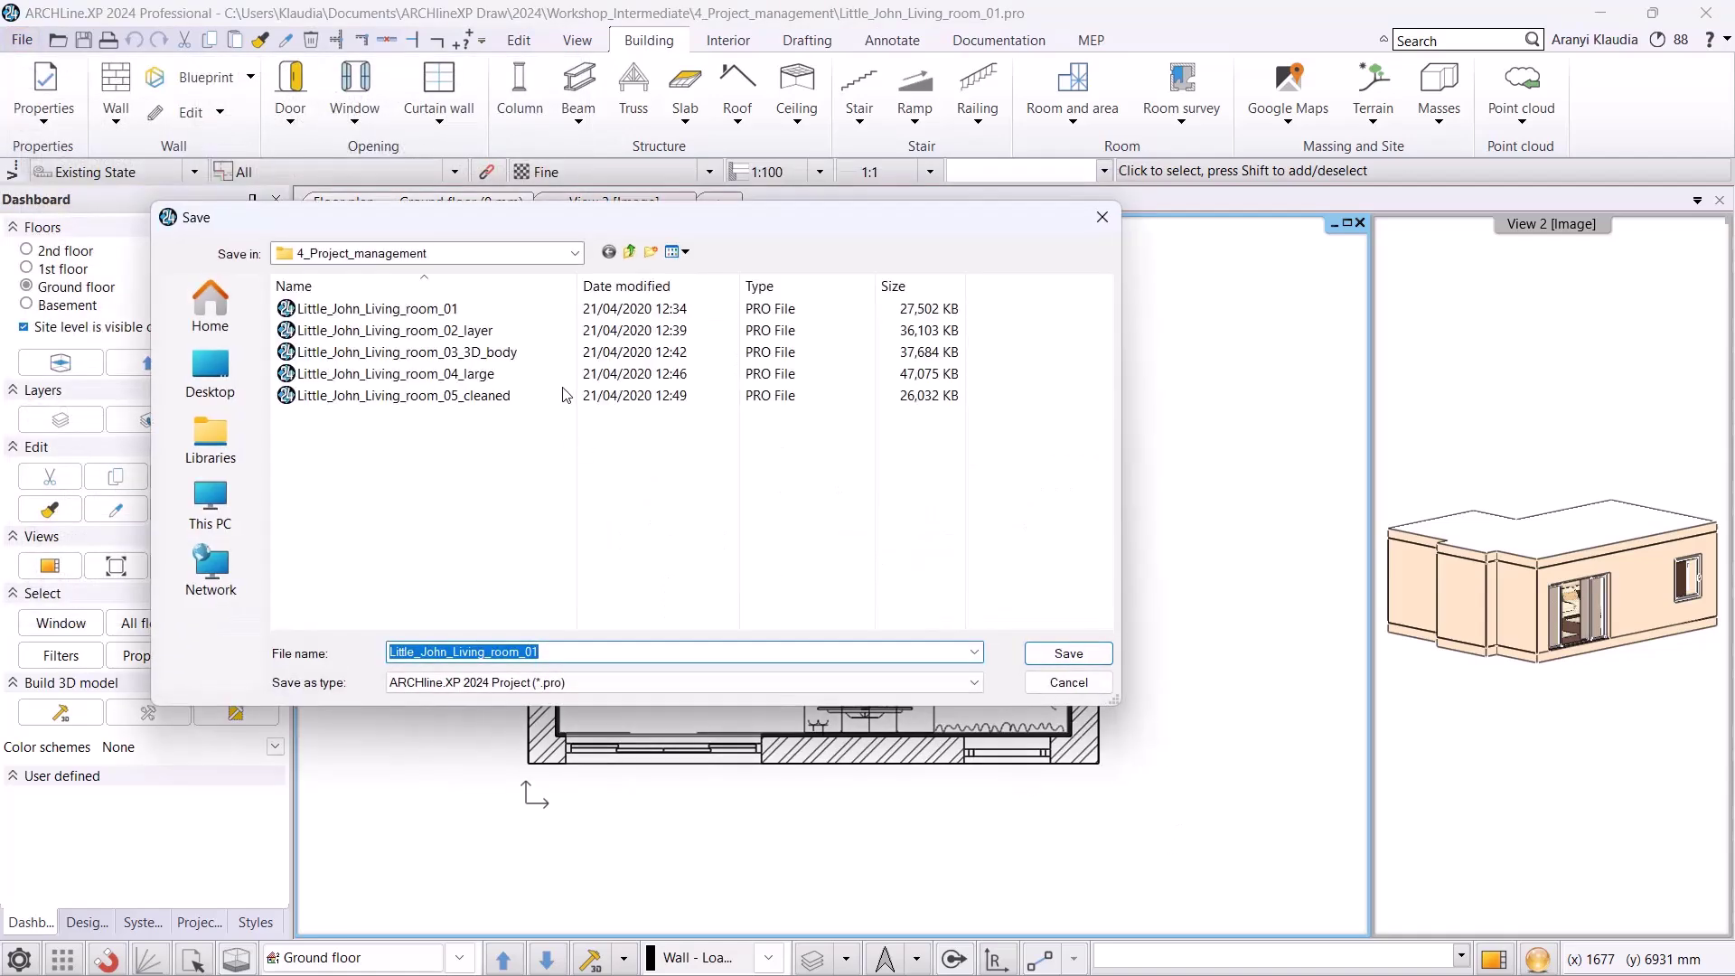
{"action": "left_click", "coordinate": [631, 252]}
{"action": "left_click", "coordinate": [631, 252]}
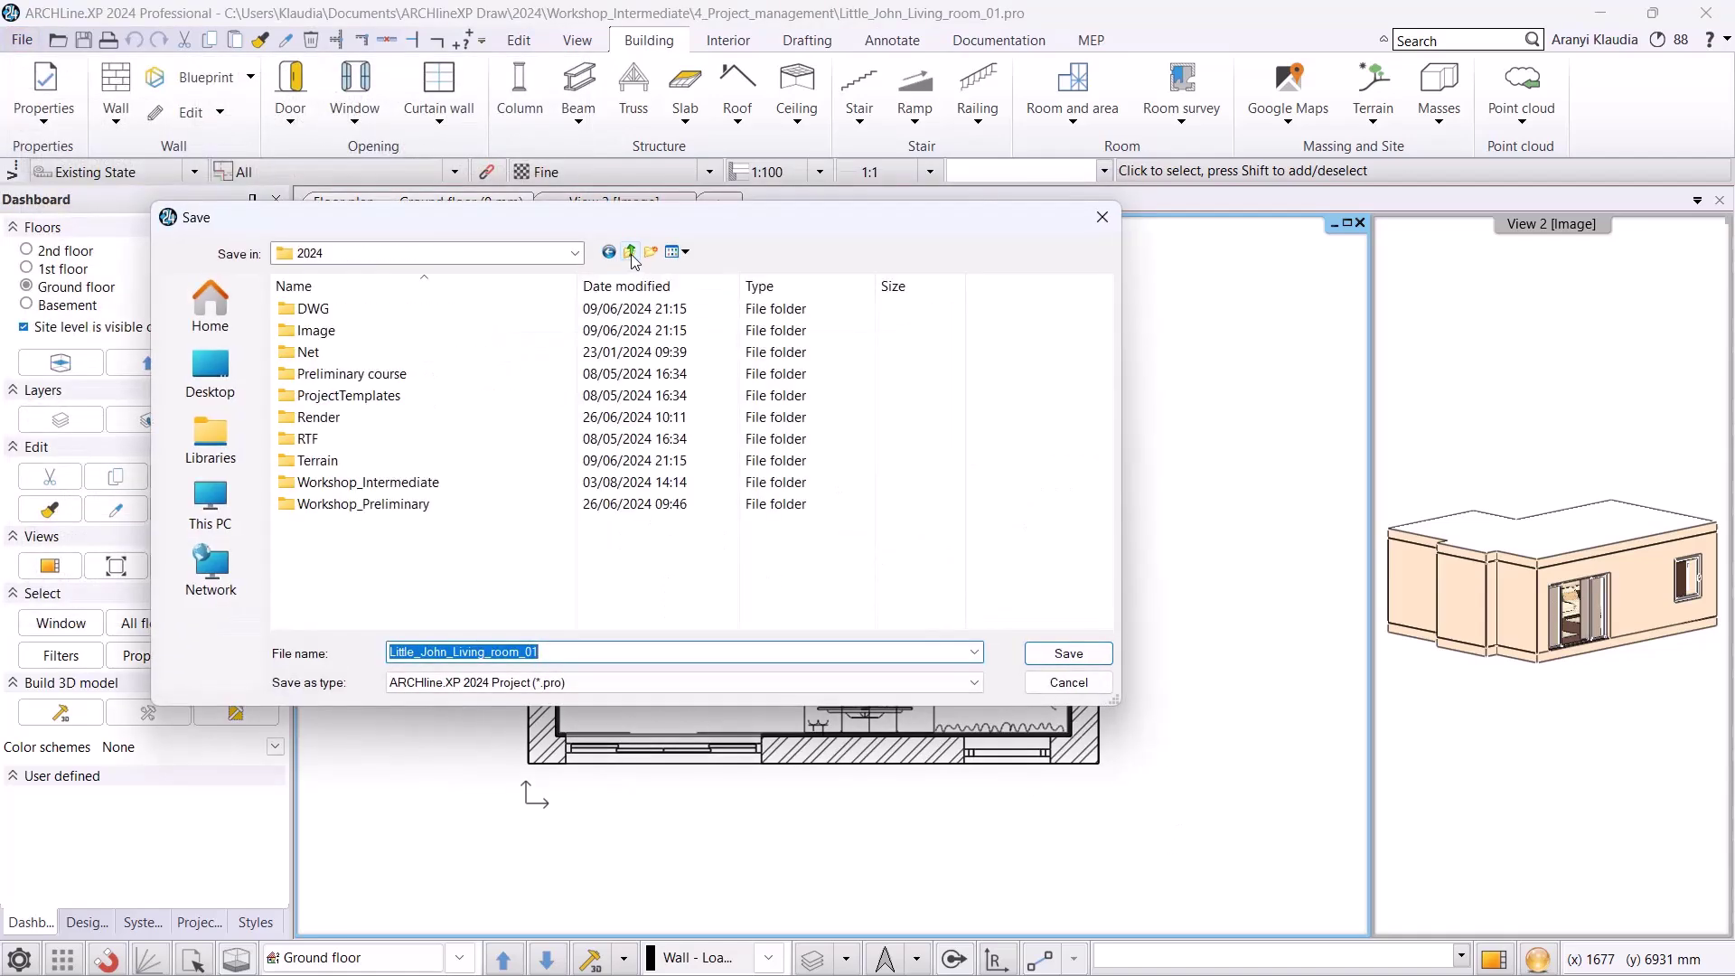
{"action": "left_click", "coordinate": [631, 252]}
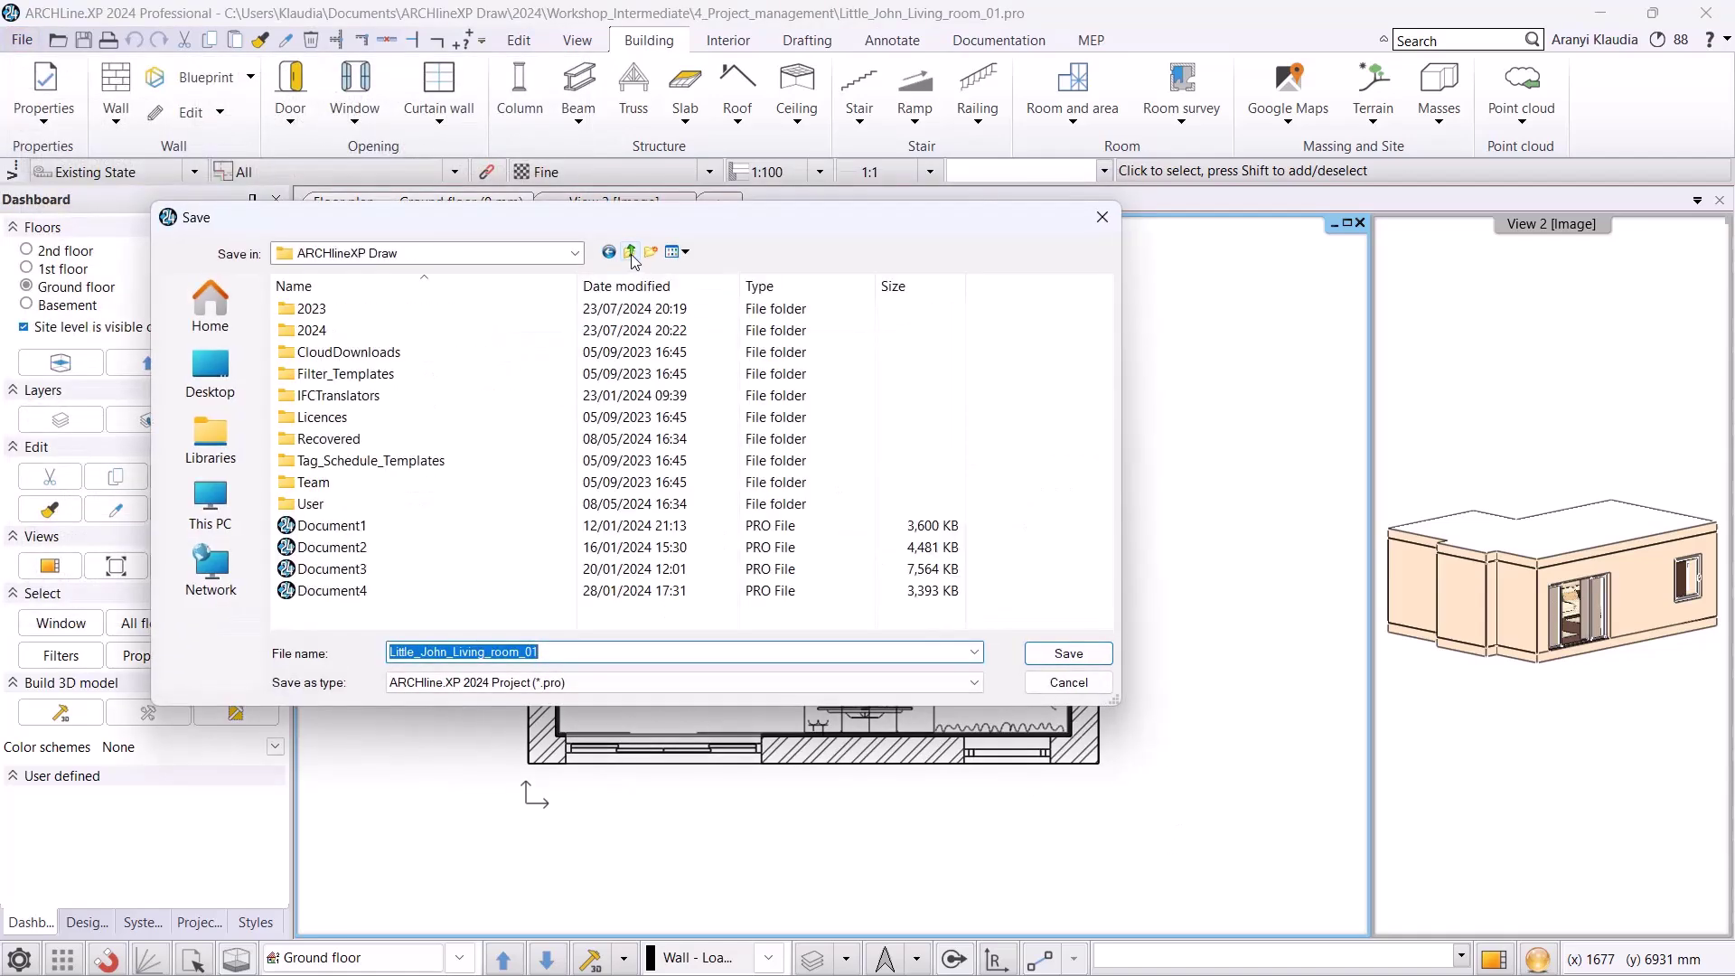
- Create a Project folder with a Little_John folder inside and save the project there
{"action": "right_click", "coordinate": [312, 623]}
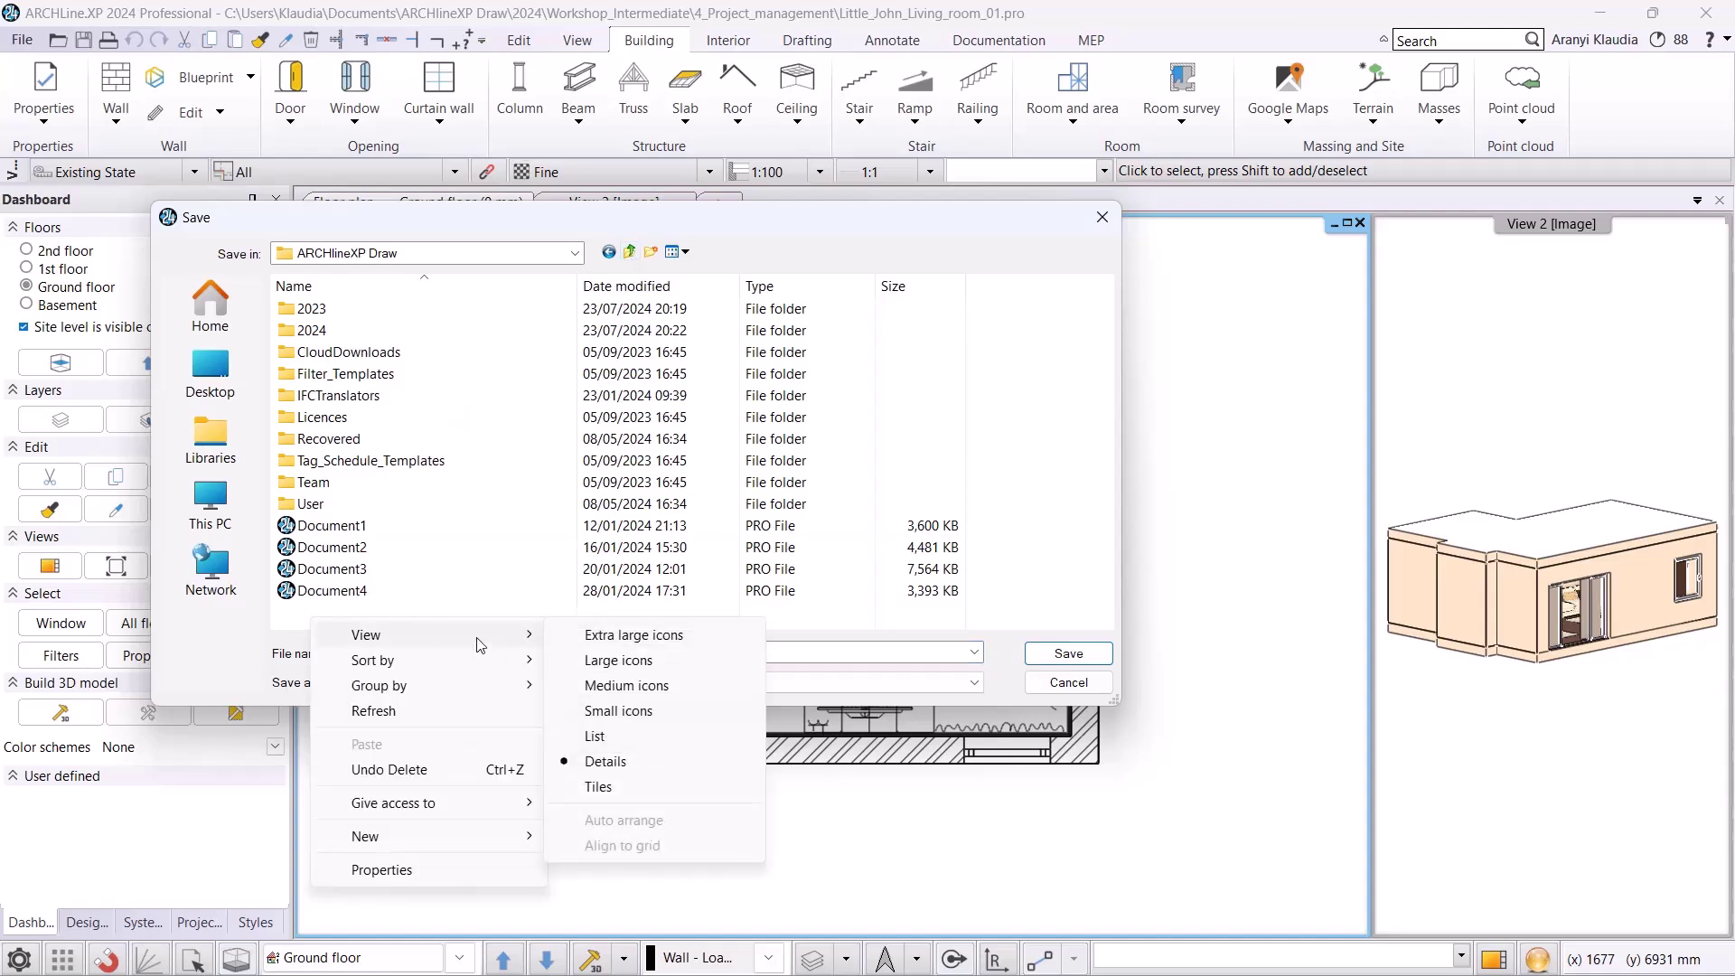
{"action": "mouse_move", "coordinate": [380, 836]}
{"action": "left_click", "coordinate": [607, 792]}
{"action": "type", "text": "Project"}
{"action": "key", "text": "Return"}
{"action": "key", "text": "Return"}
{"action": "right_click", "coordinate": [419, 423]}
{"action": "left_click", "coordinate": [709, 663]}
{"action": "type", "text": "Little_John"}
{"action": "key", "text": "Return"}
{"action": "key", "text": "Return"}
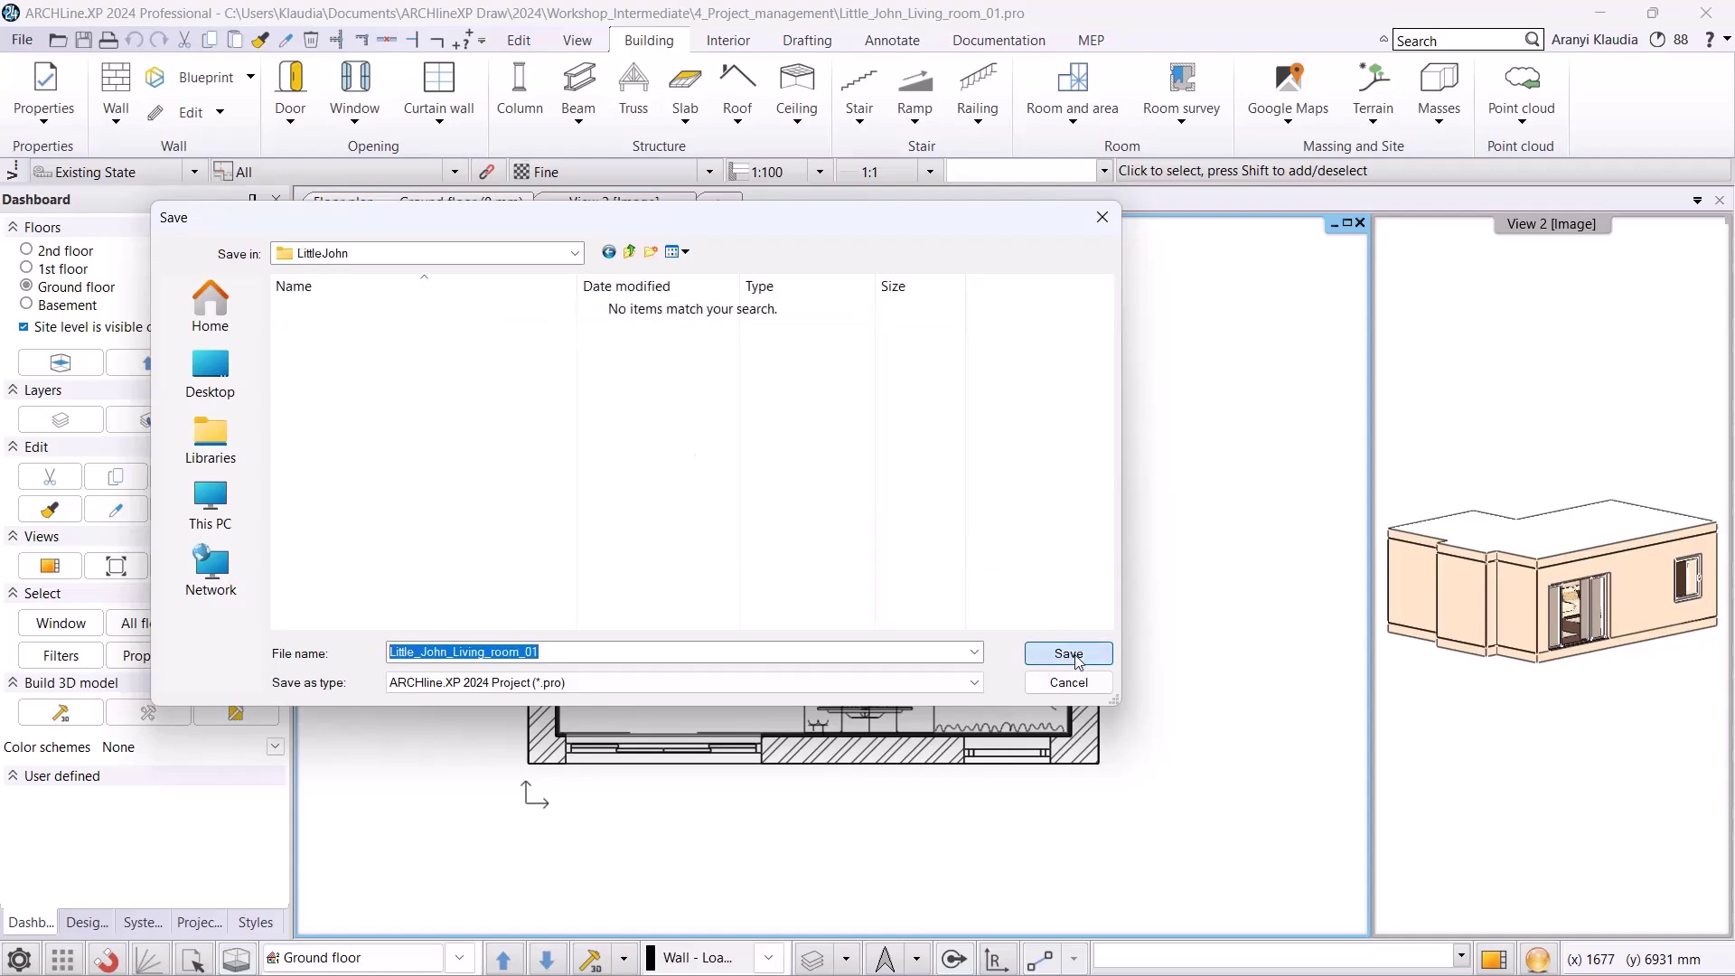
{"action": "left_click", "coordinate": [1069, 654]}
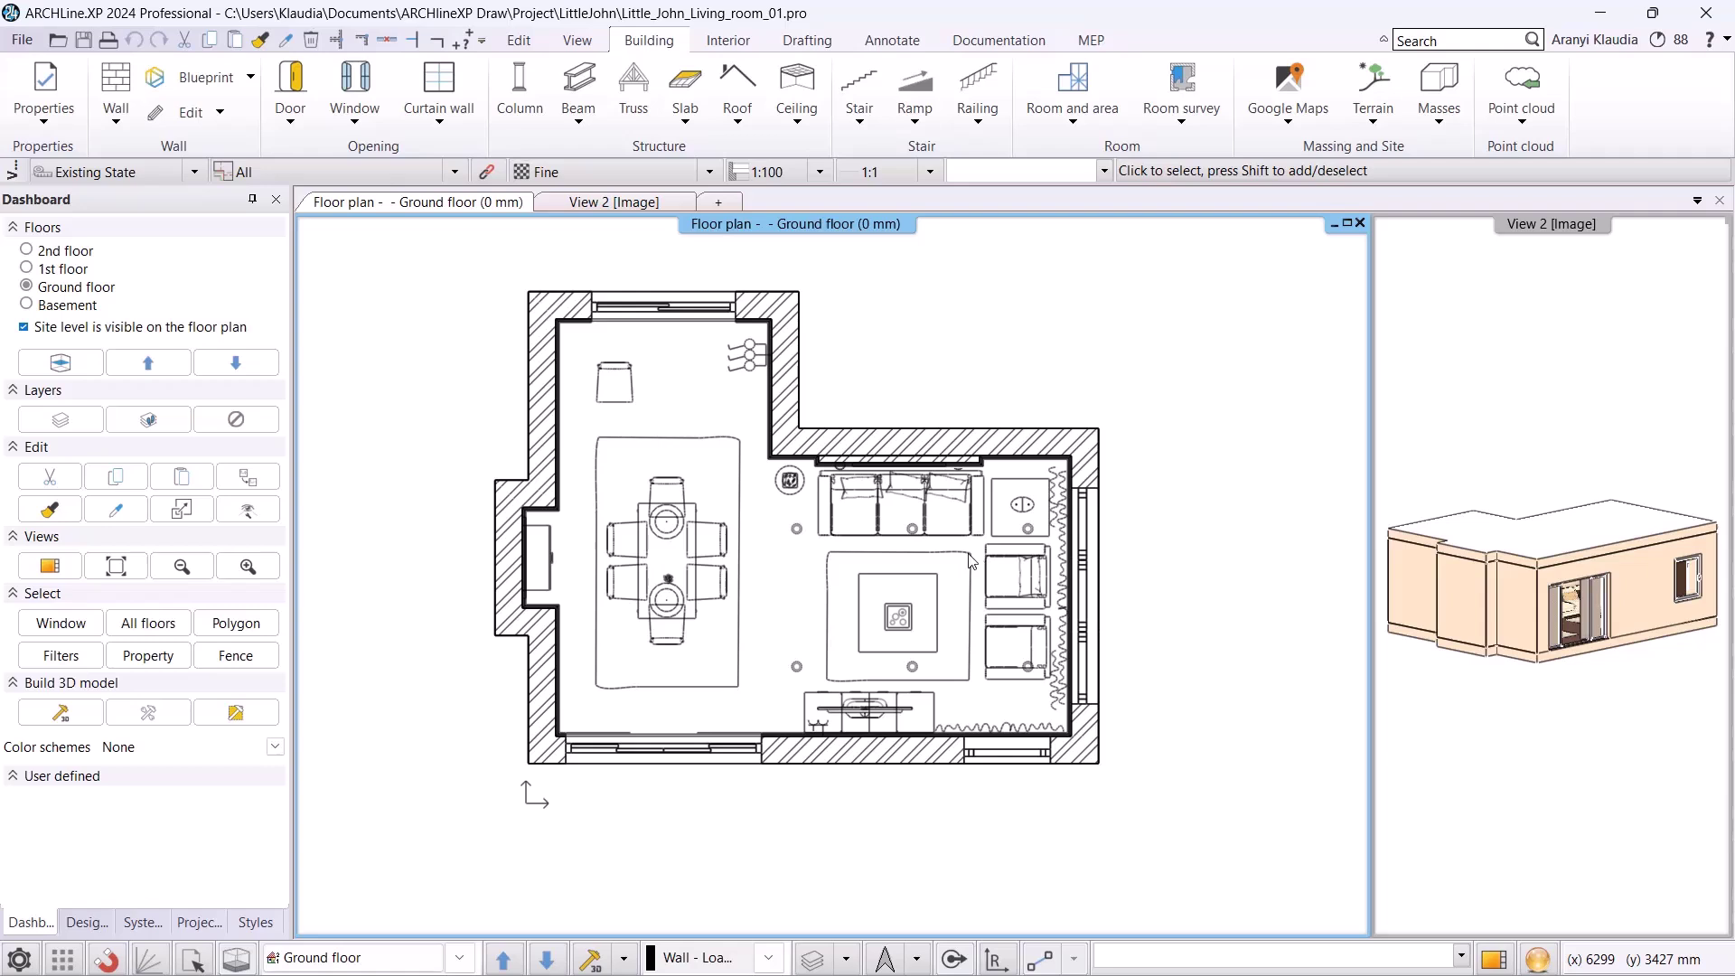
{"action": "left_click", "coordinate": [20, 960]}
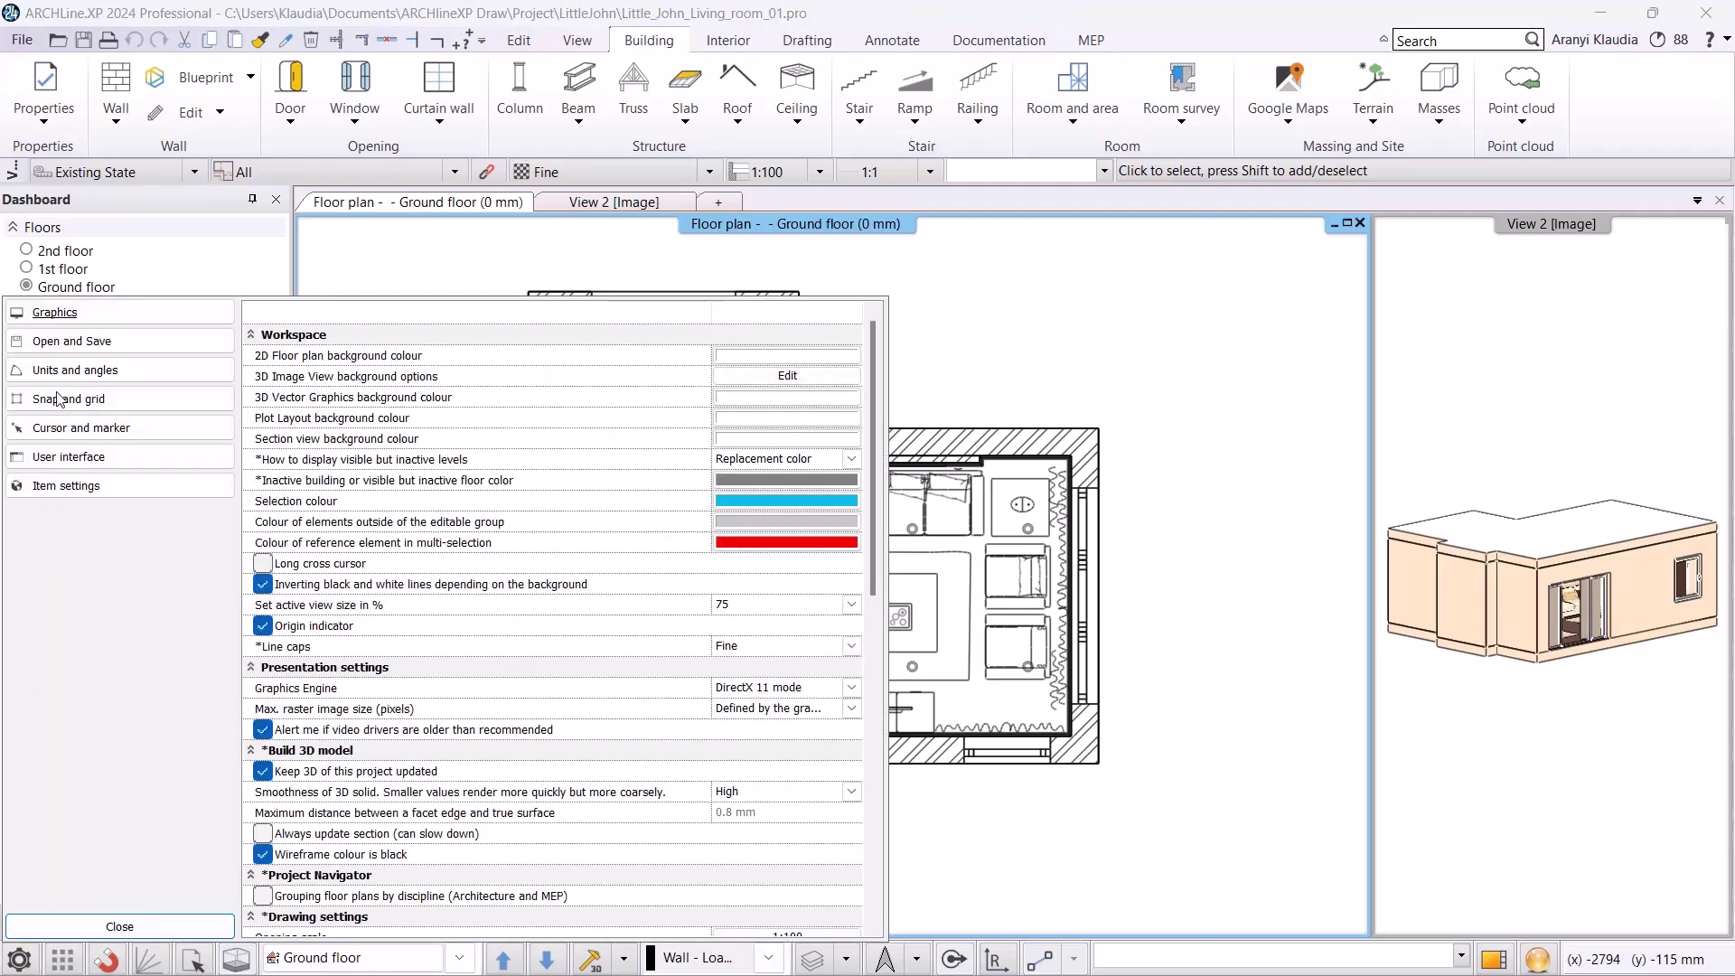
{"action": "left_click", "coordinate": [73, 348]}
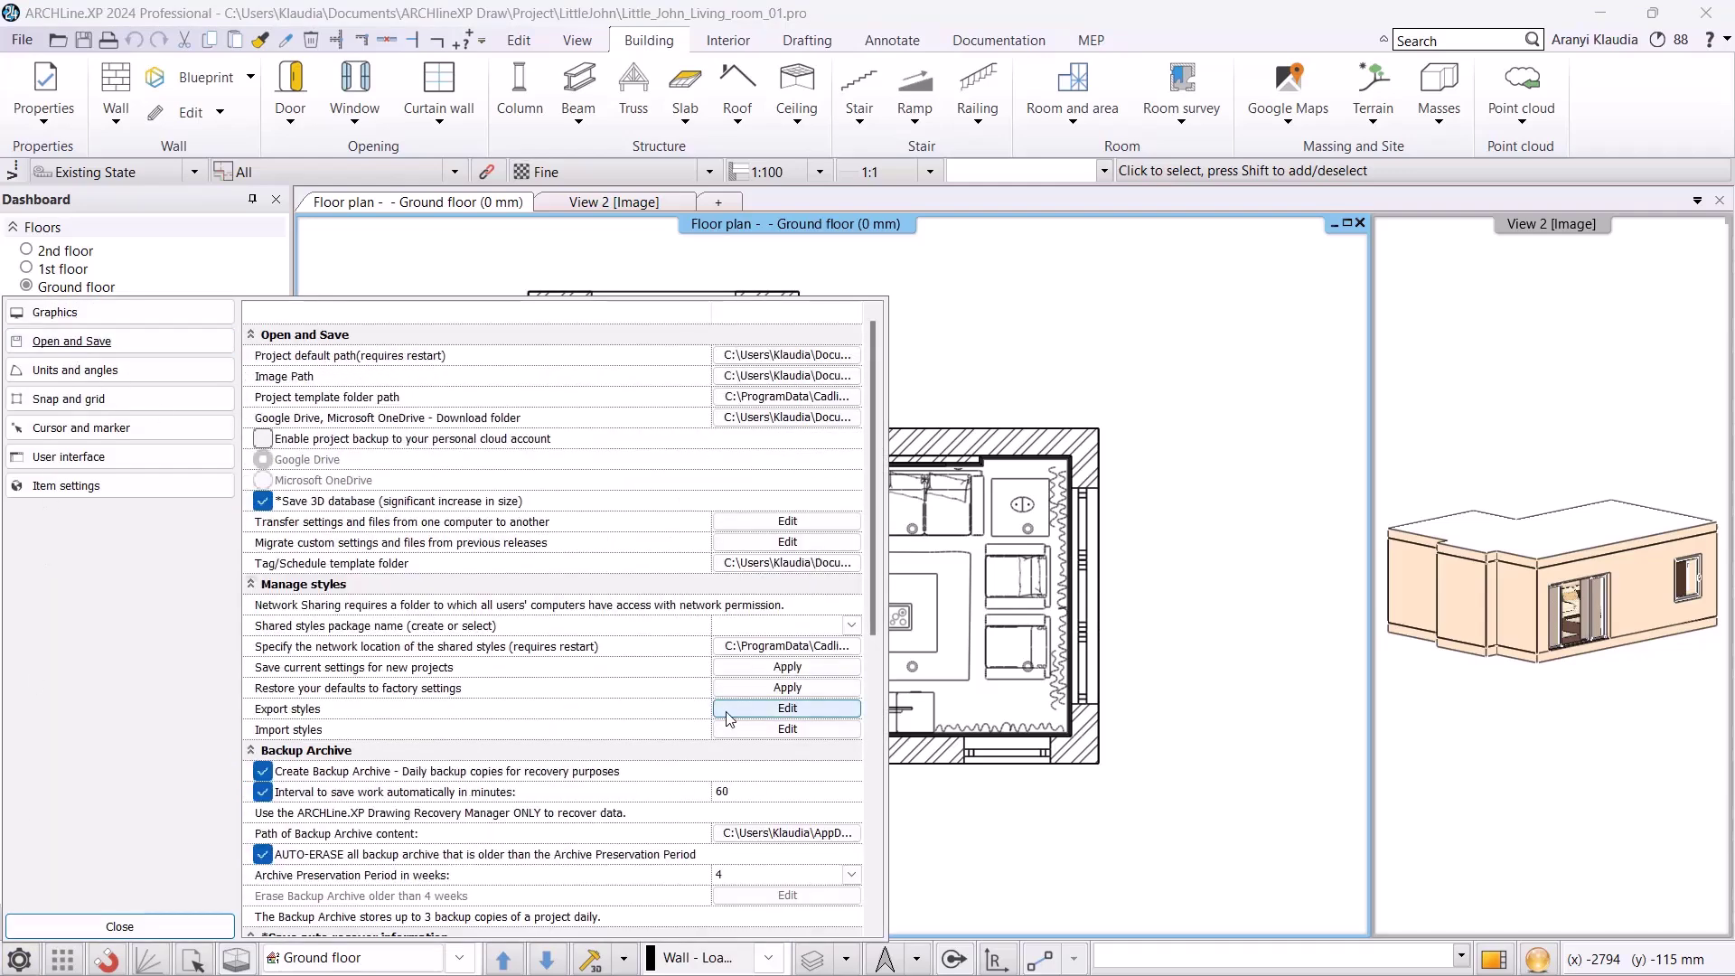
{"action": "scroll", "coordinate": [728, 719], "scroll_direction": "down", "scroll_amount": 3}
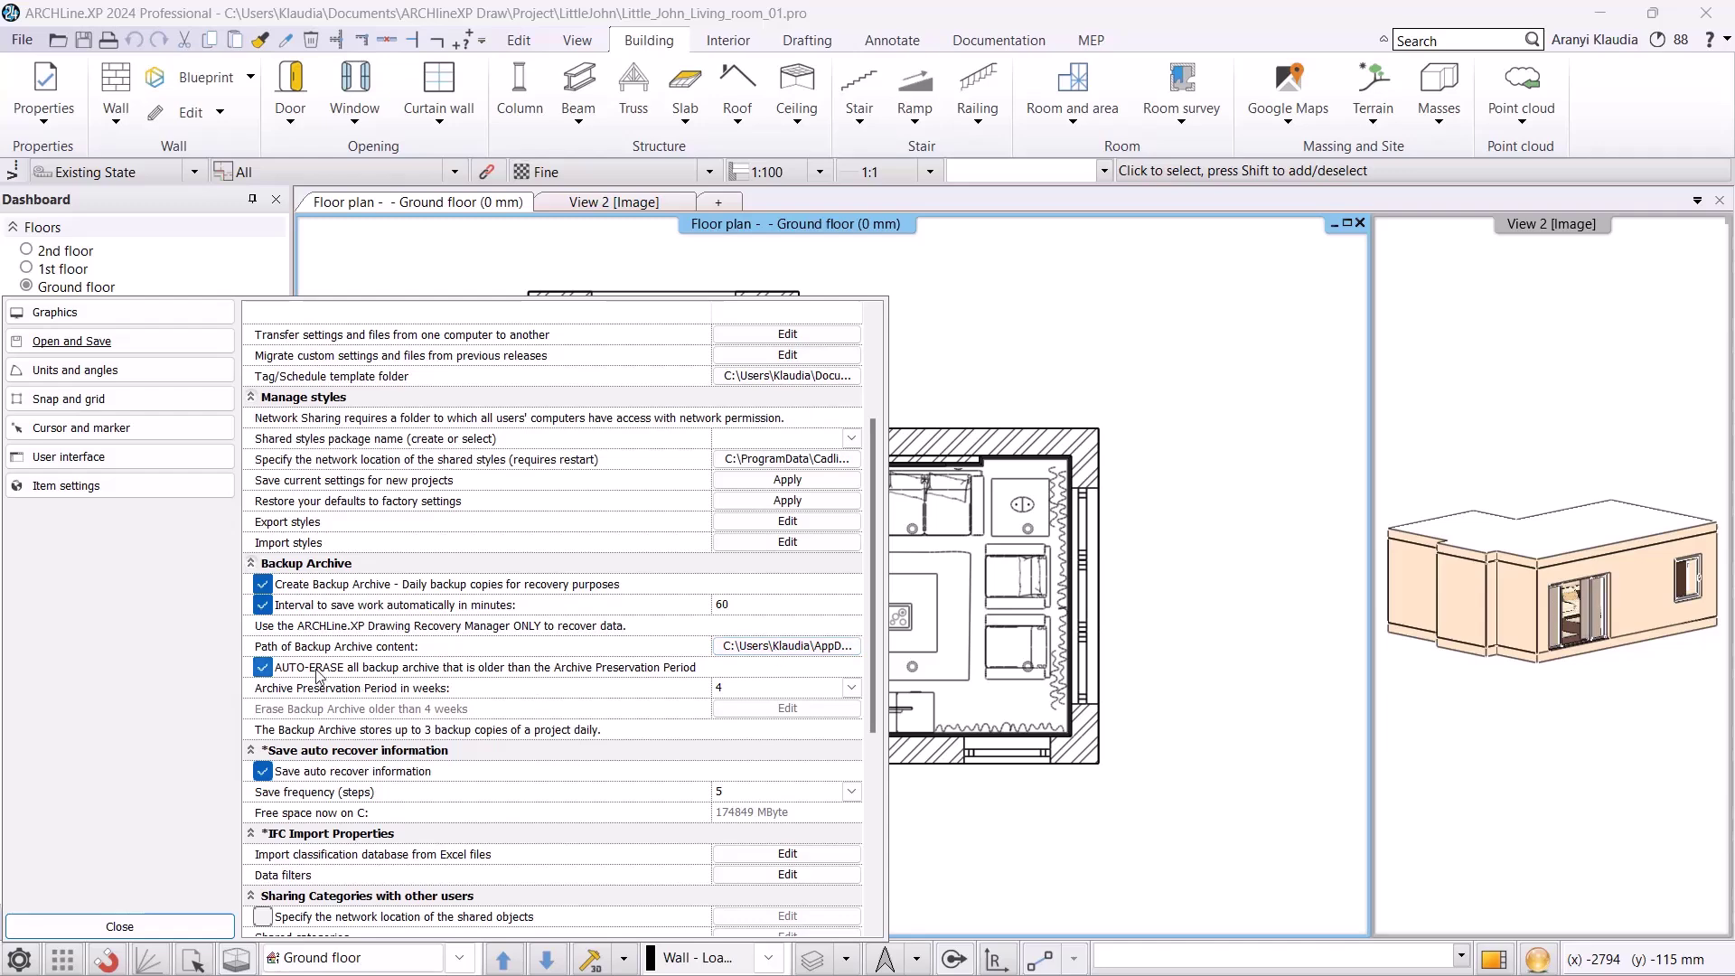
{"action": "left_click", "coordinate": [851, 689]}
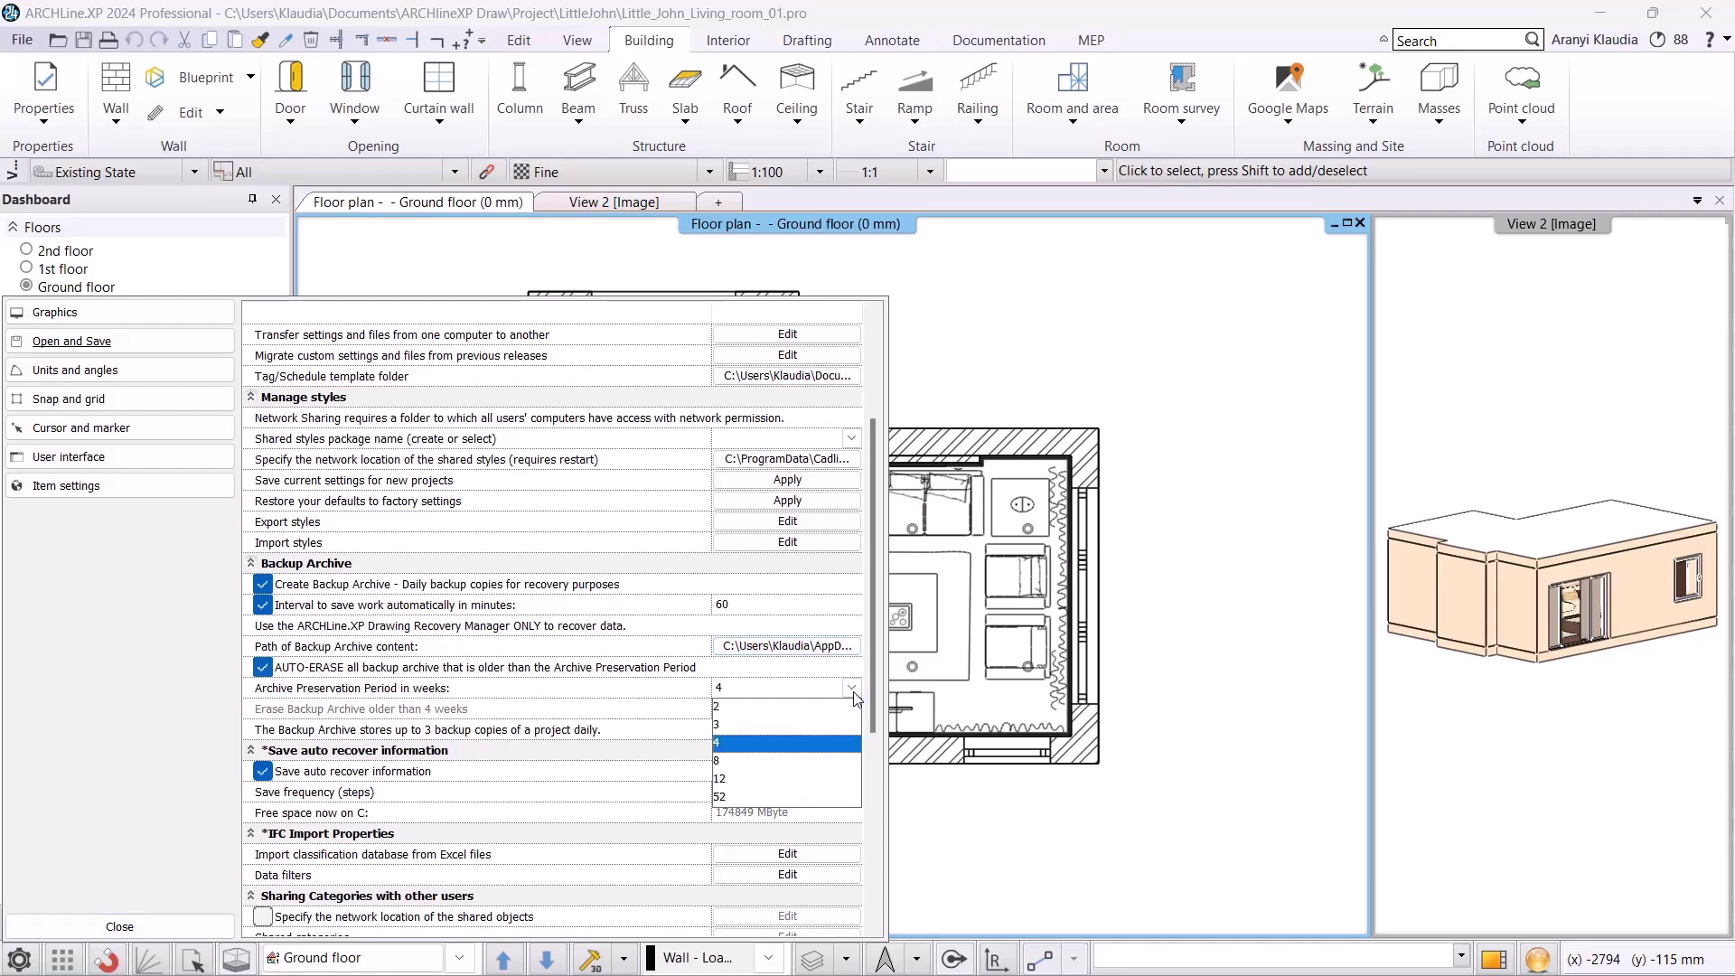
{"action": "left_click", "coordinate": [853, 690]}
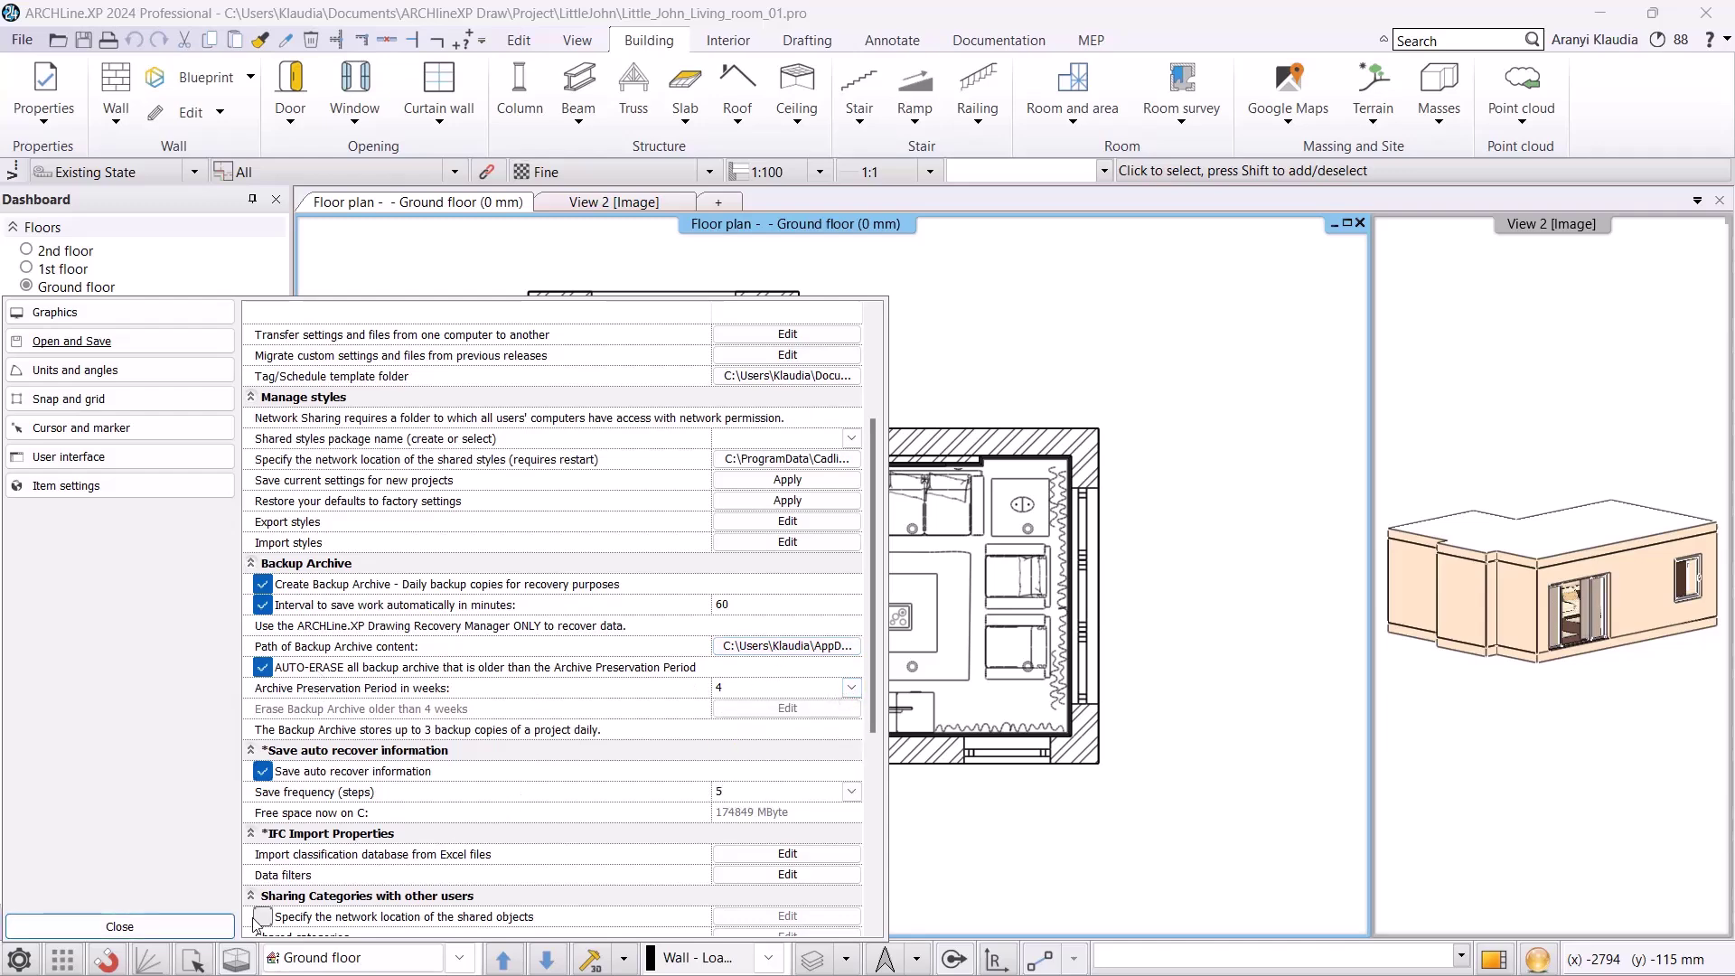
{"action": "left_click", "coordinate": [165, 936]}
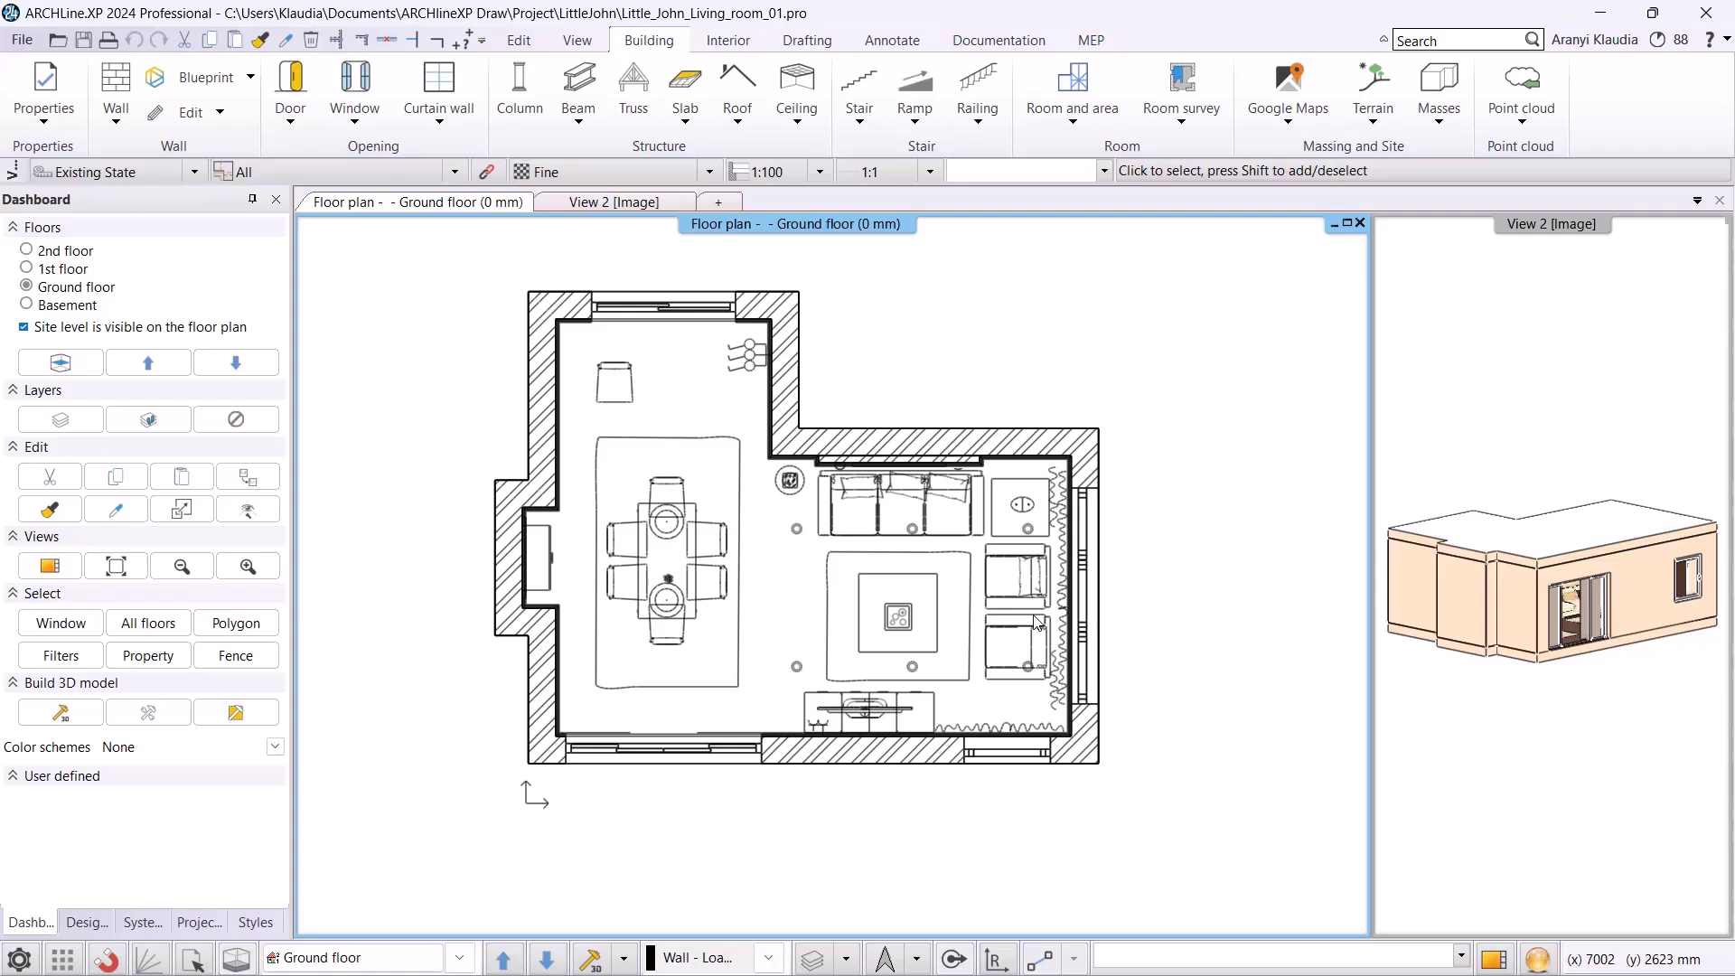
- Draw a short separate wall to the right of the room
{"action": "left_click", "coordinate": [121, 89]}
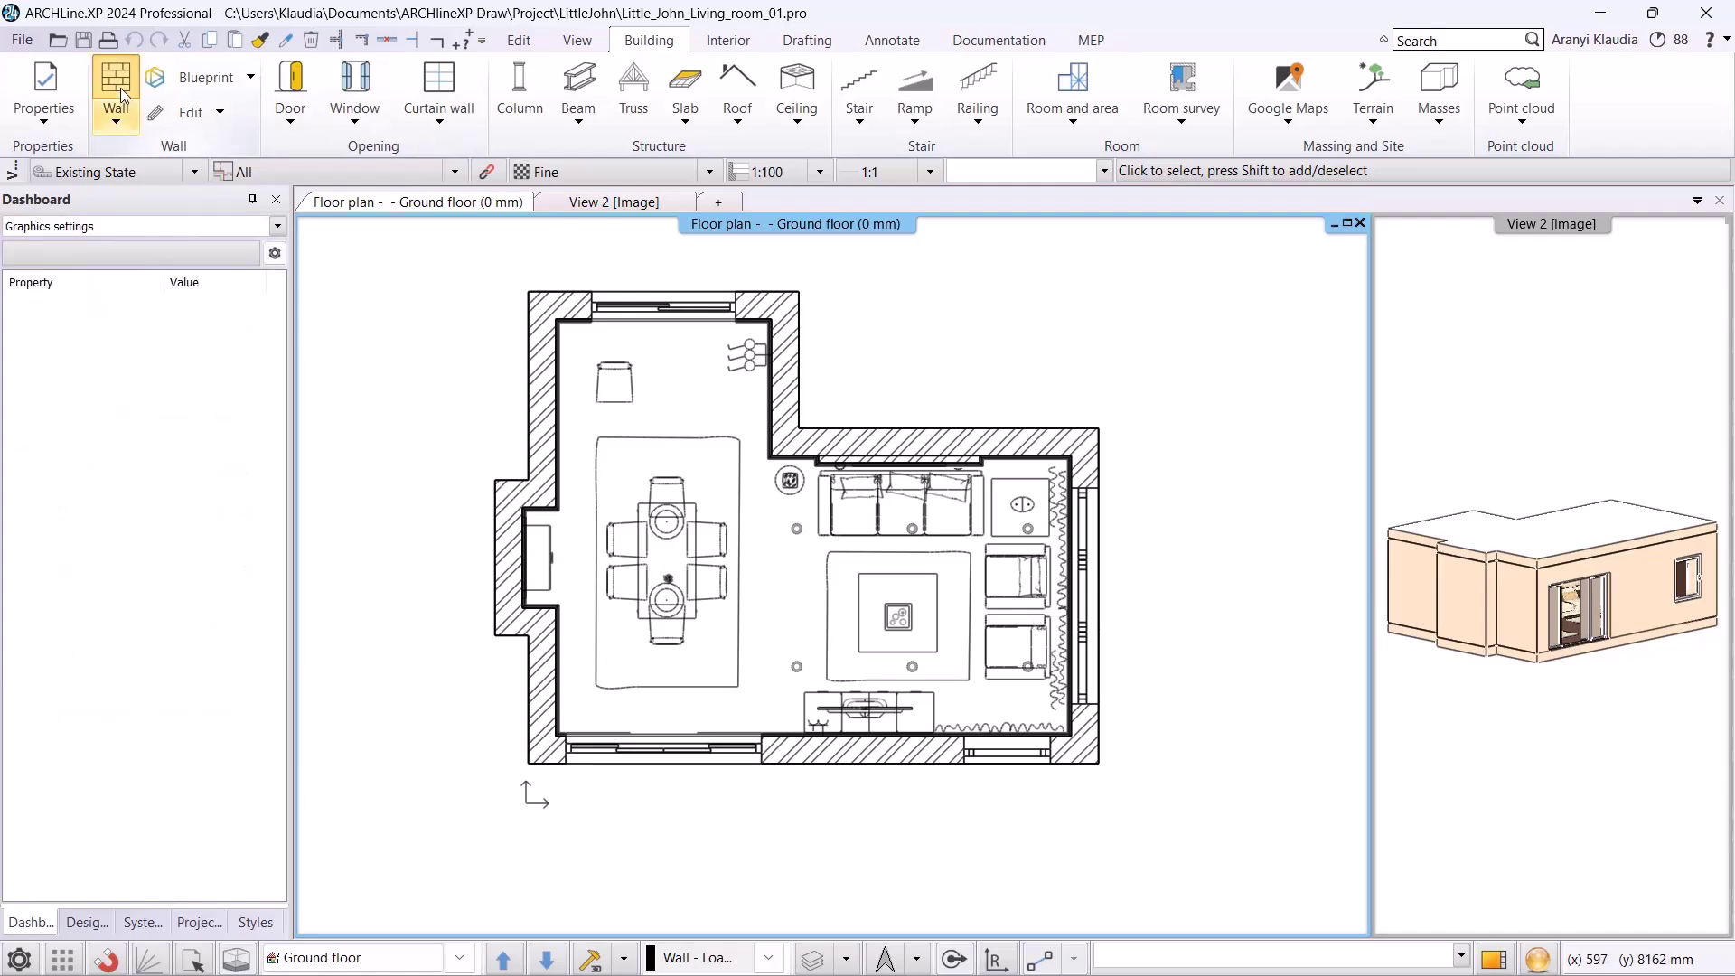
{"action": "left_click", "coordinate": [1264, 539]}
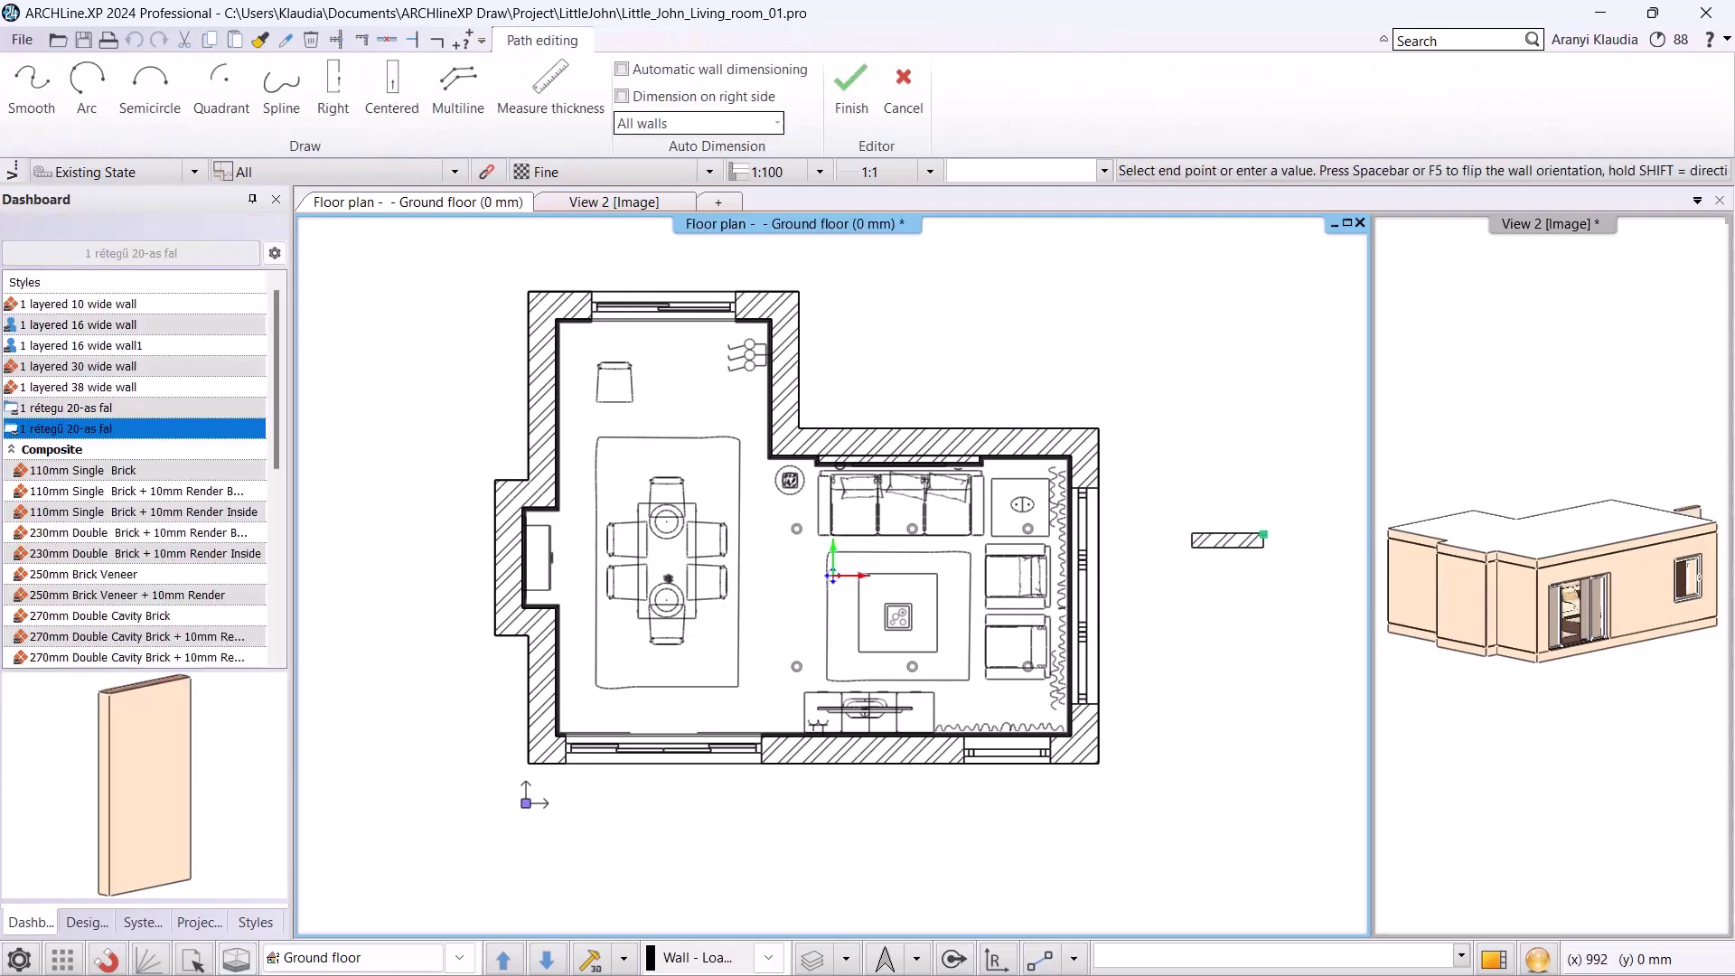
{"action": "key", "text": "Escape"}
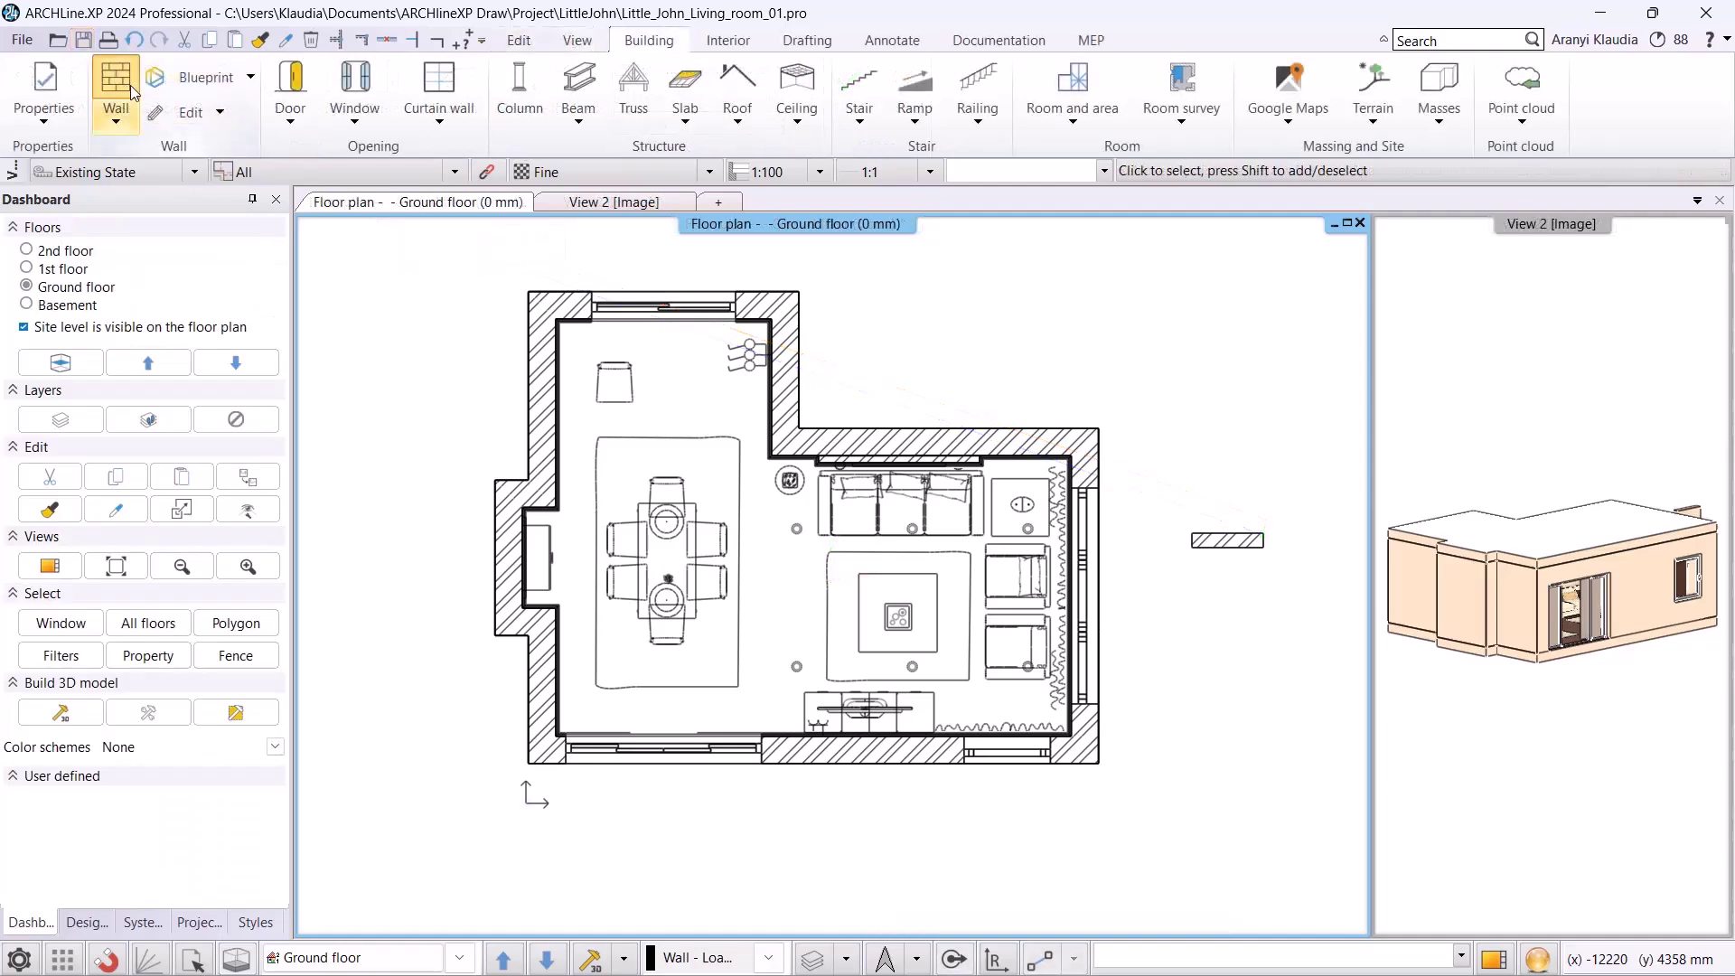
- Draw a vertical then a horizontal wall forming an L, and save the project
{"action": "left_click", "coordinate": [116, 89]}
{"action": "left_click", "coordinate": [1212, 585]}
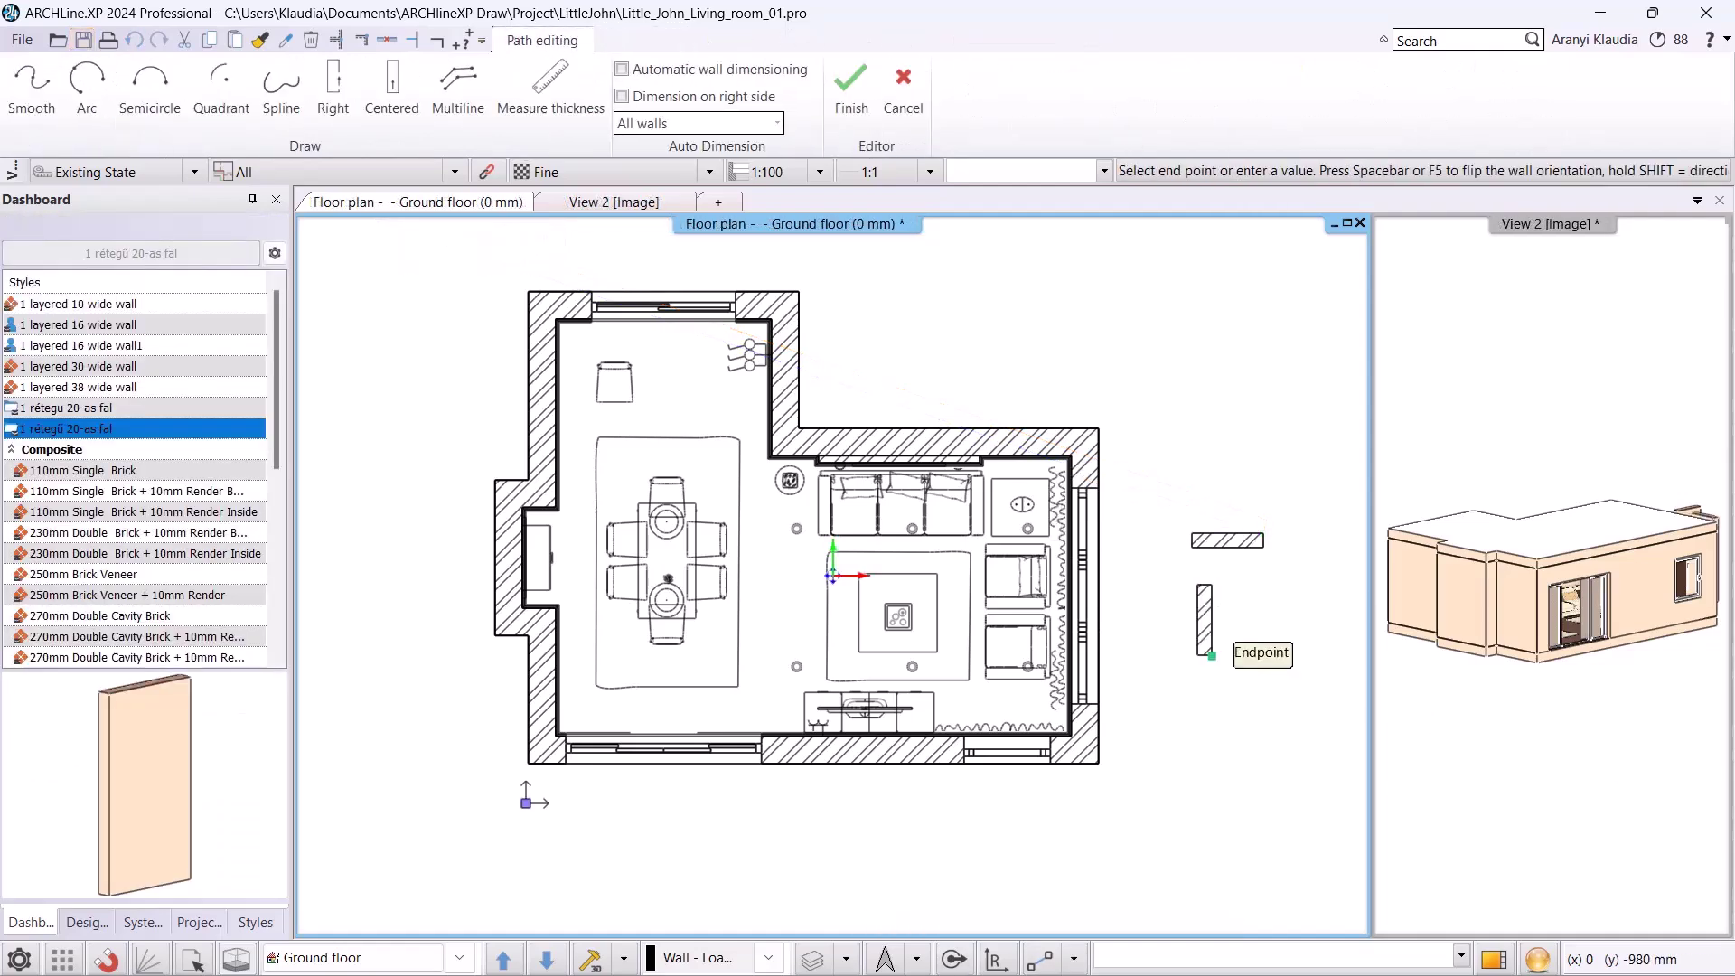
{"action": "left_click", "coordinate": [1212, 656]}
{"action": "key", "text": "Escape"}
{"action": "left_click", "coordinate": [116, 89]}
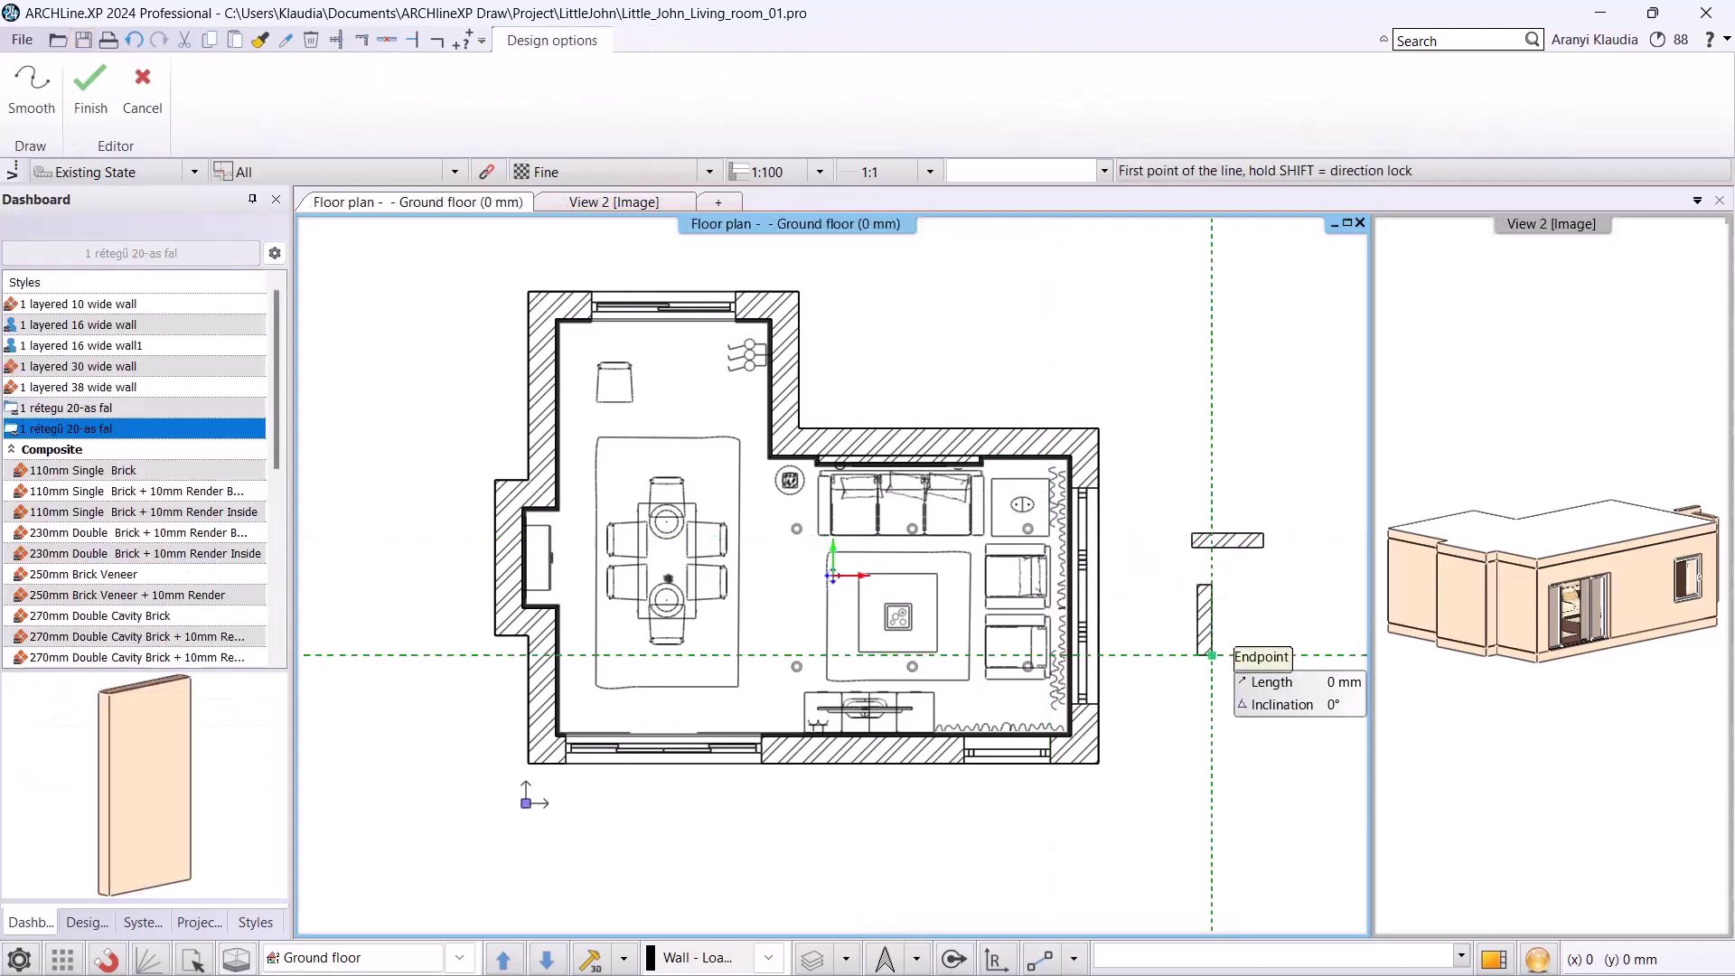
{"action": "left_click", "coordinate": [1212, 655]}
{"action": "left_click", "coordinate": [1269, 661]}
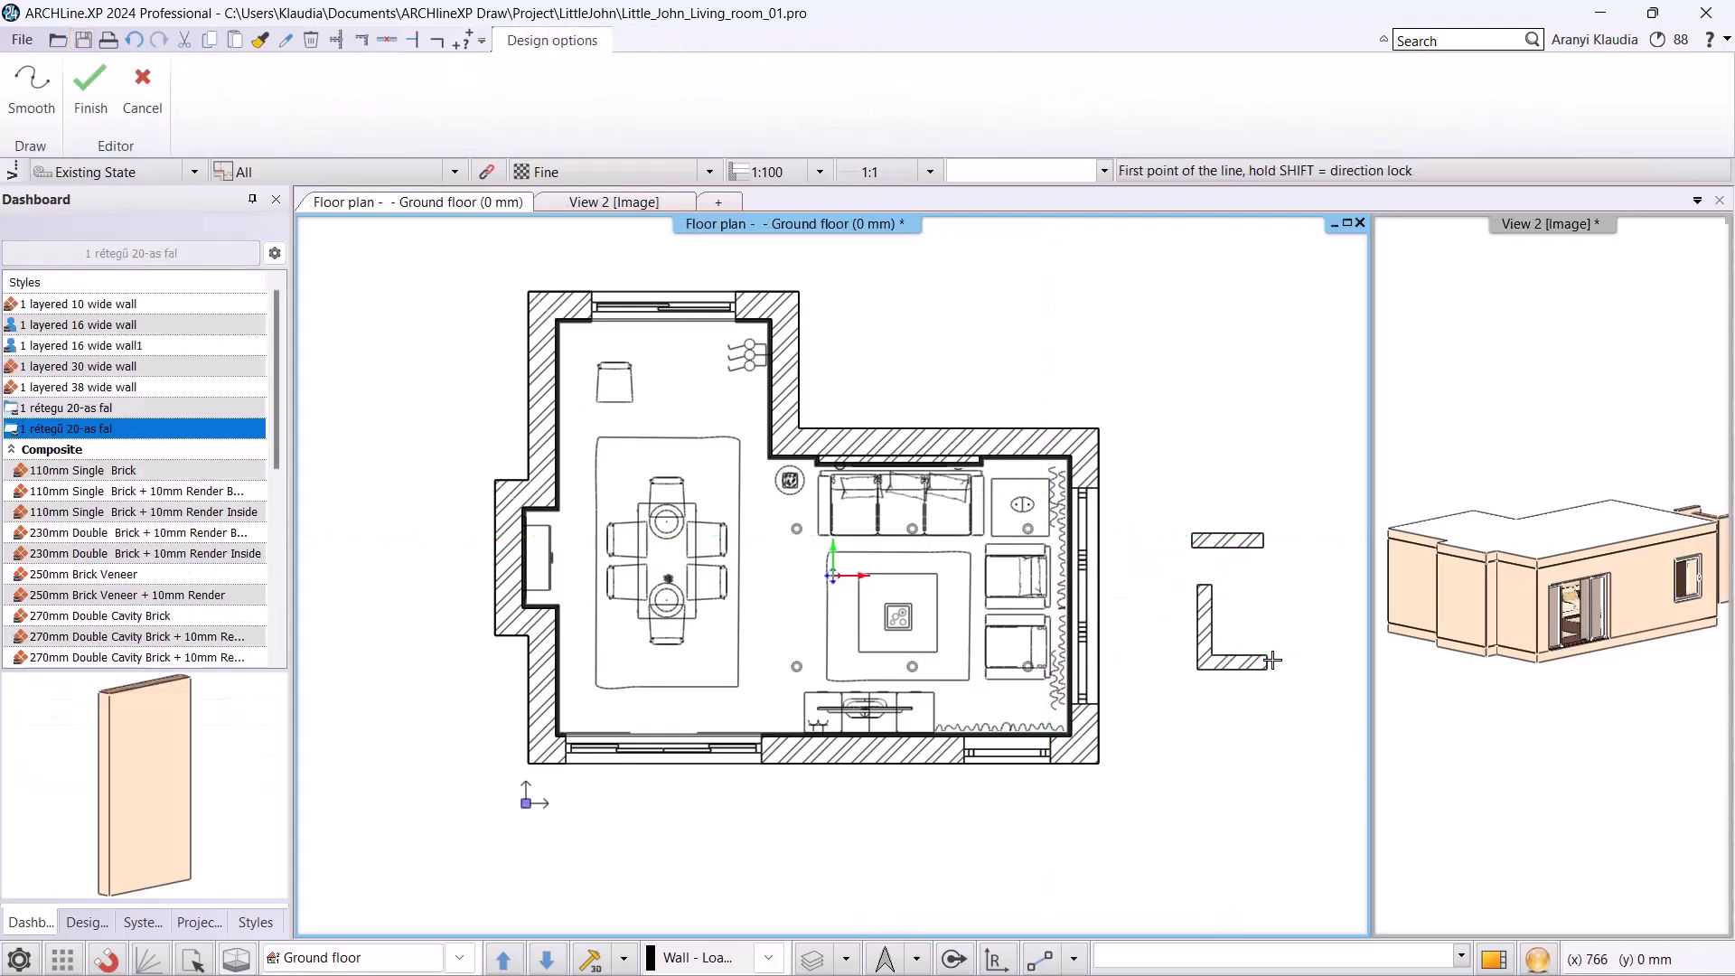
{"action": "left_click", "coordinate": [83, 42]}
- Search the project archive in the recovery manager for projects matching 'little'
{"action": "left_click", "coordinate": [21, 40]}
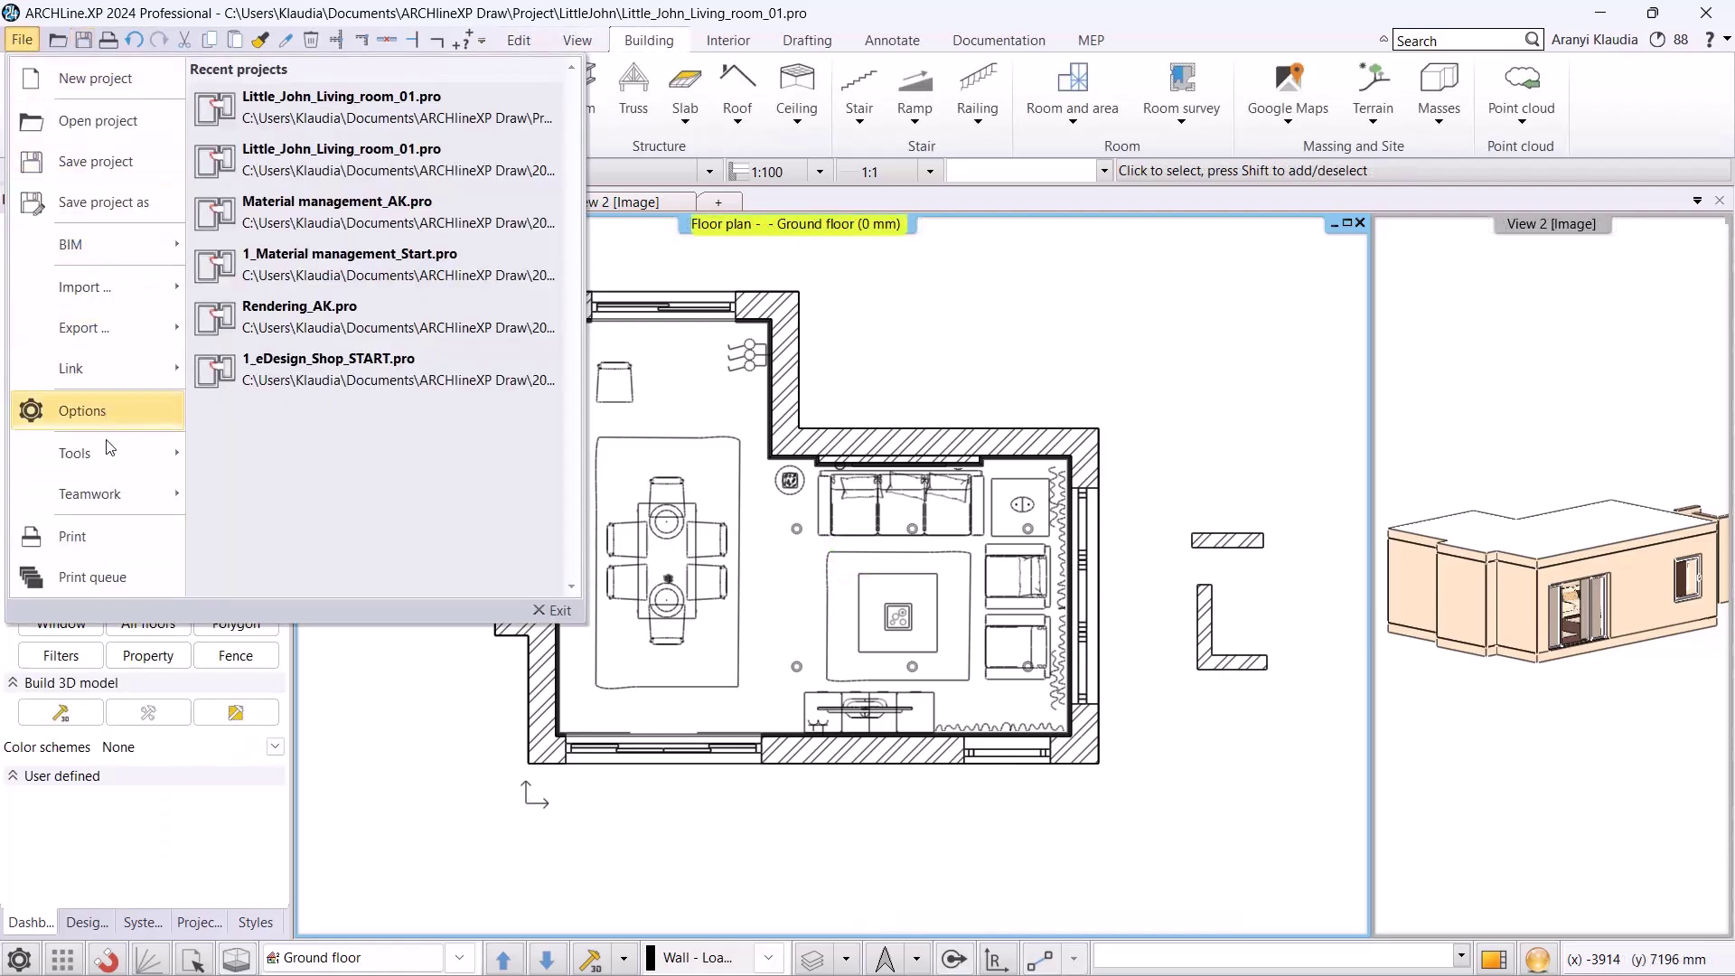
{"action": "mouse_move", "coordinate": [106, 447]}
{"action": "left_click", "coordinate": [378, 83]}
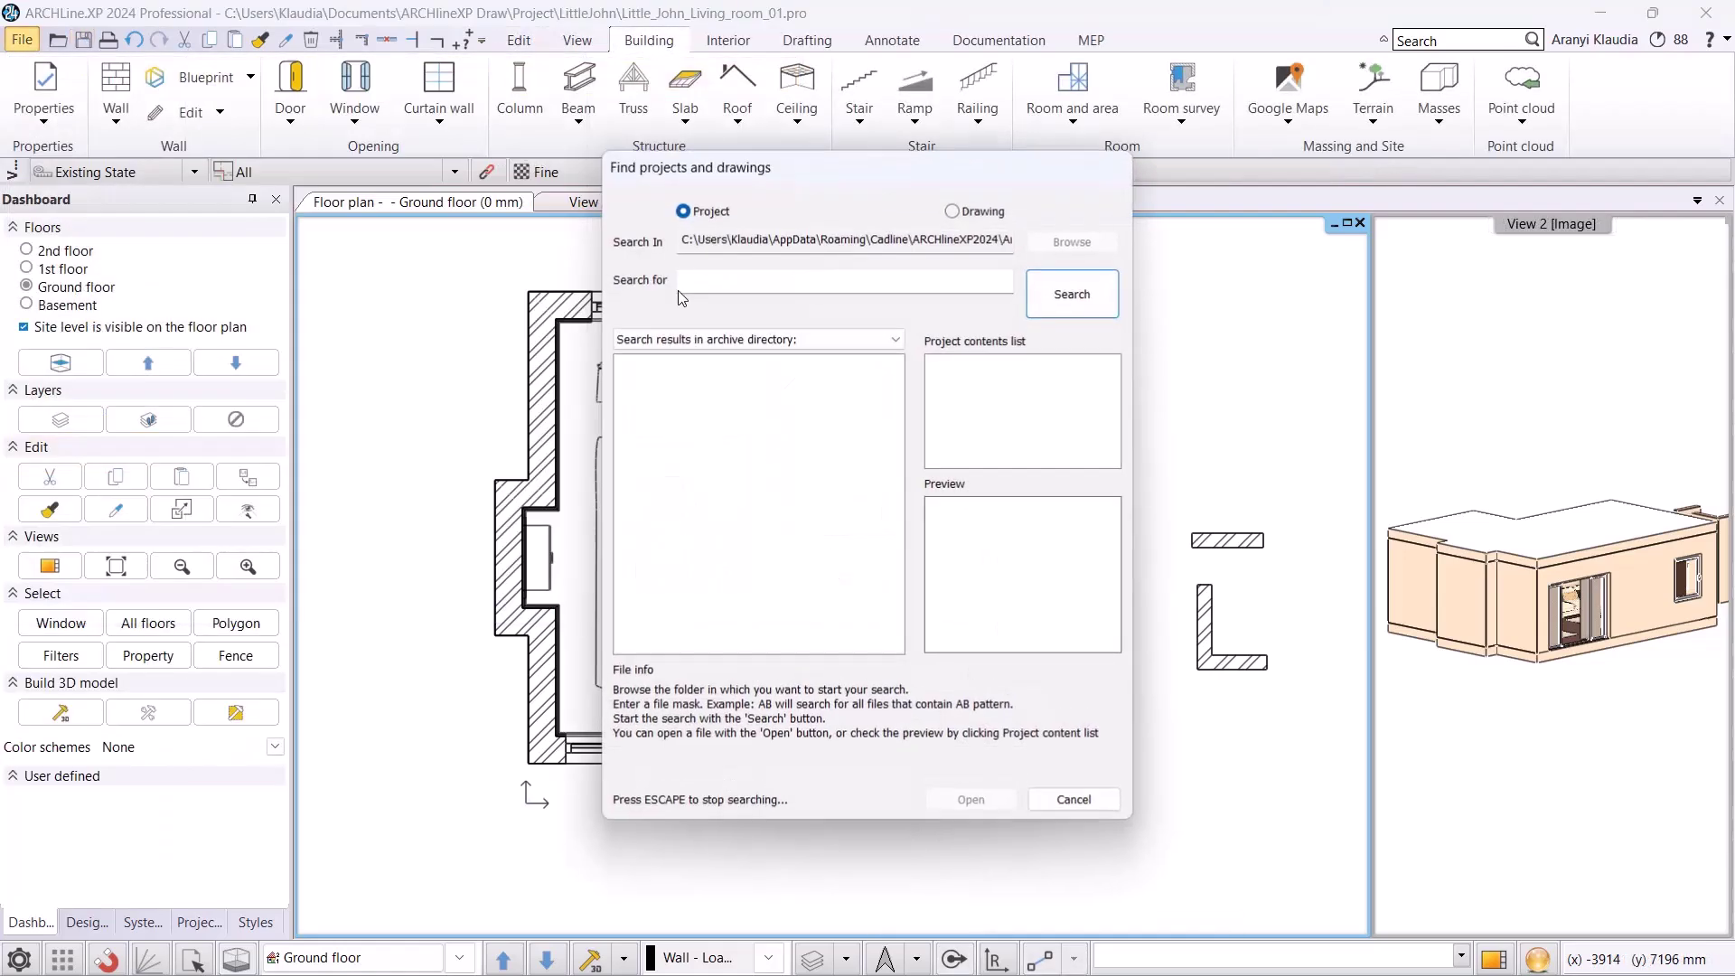
{"action": "left_click", "coordinate": [683, 287]}
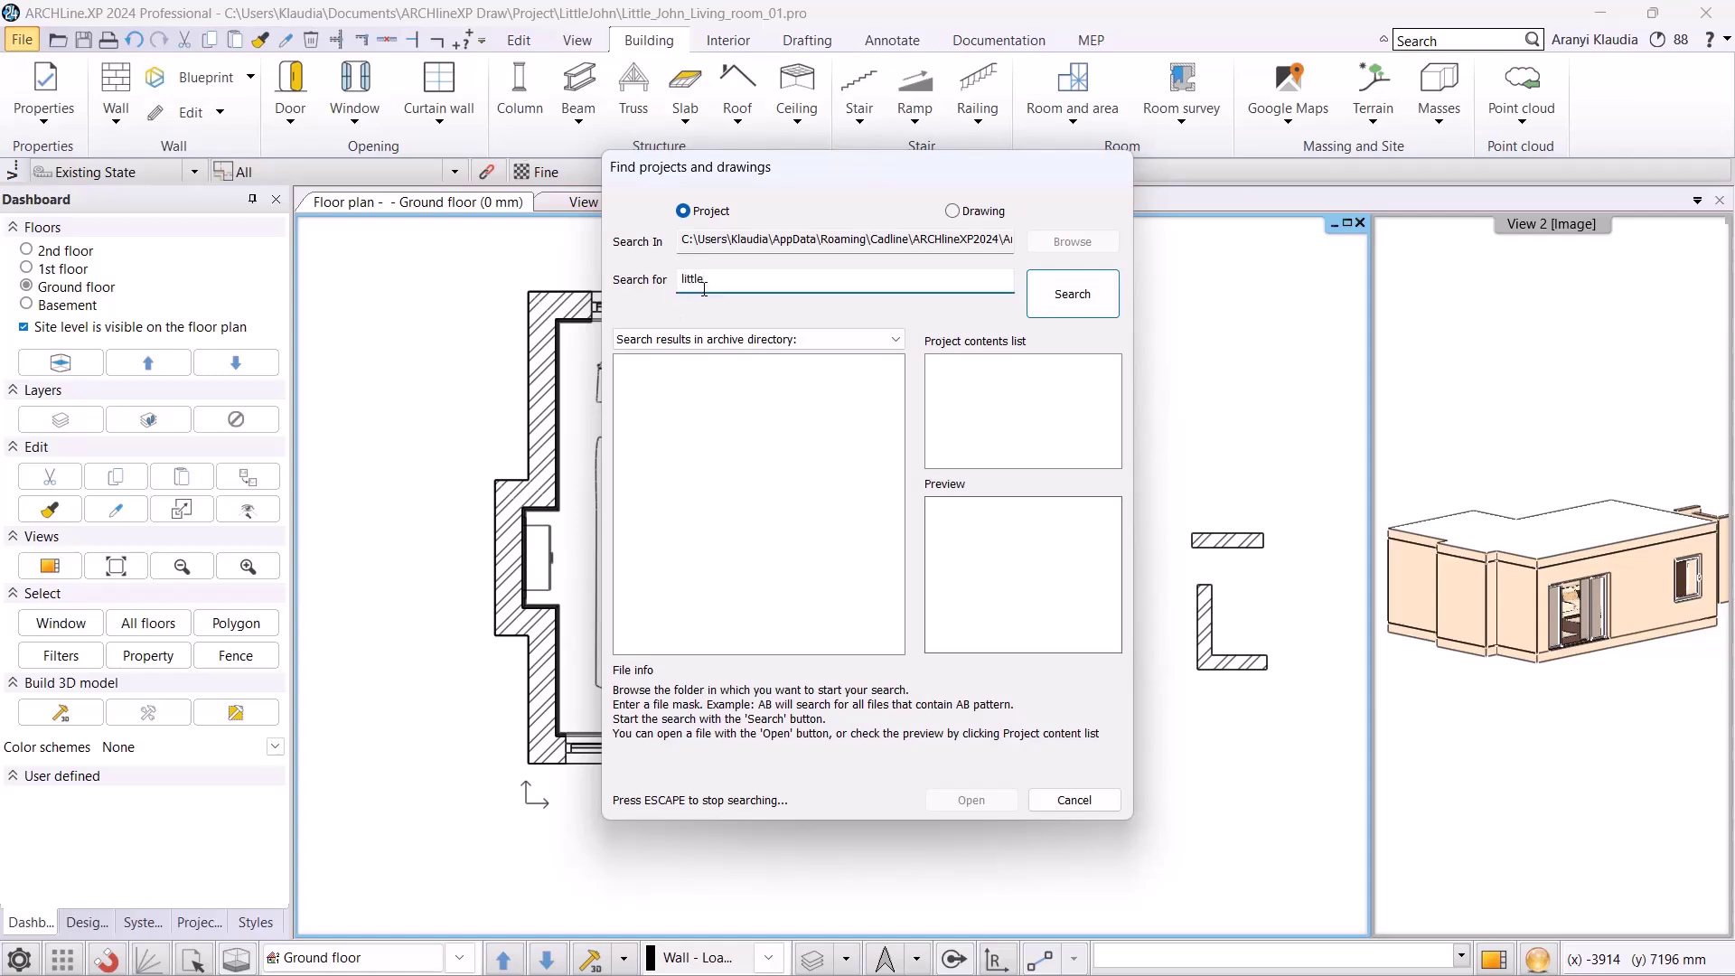
{"action": "left_click", "coordinate": [1073, 294]}
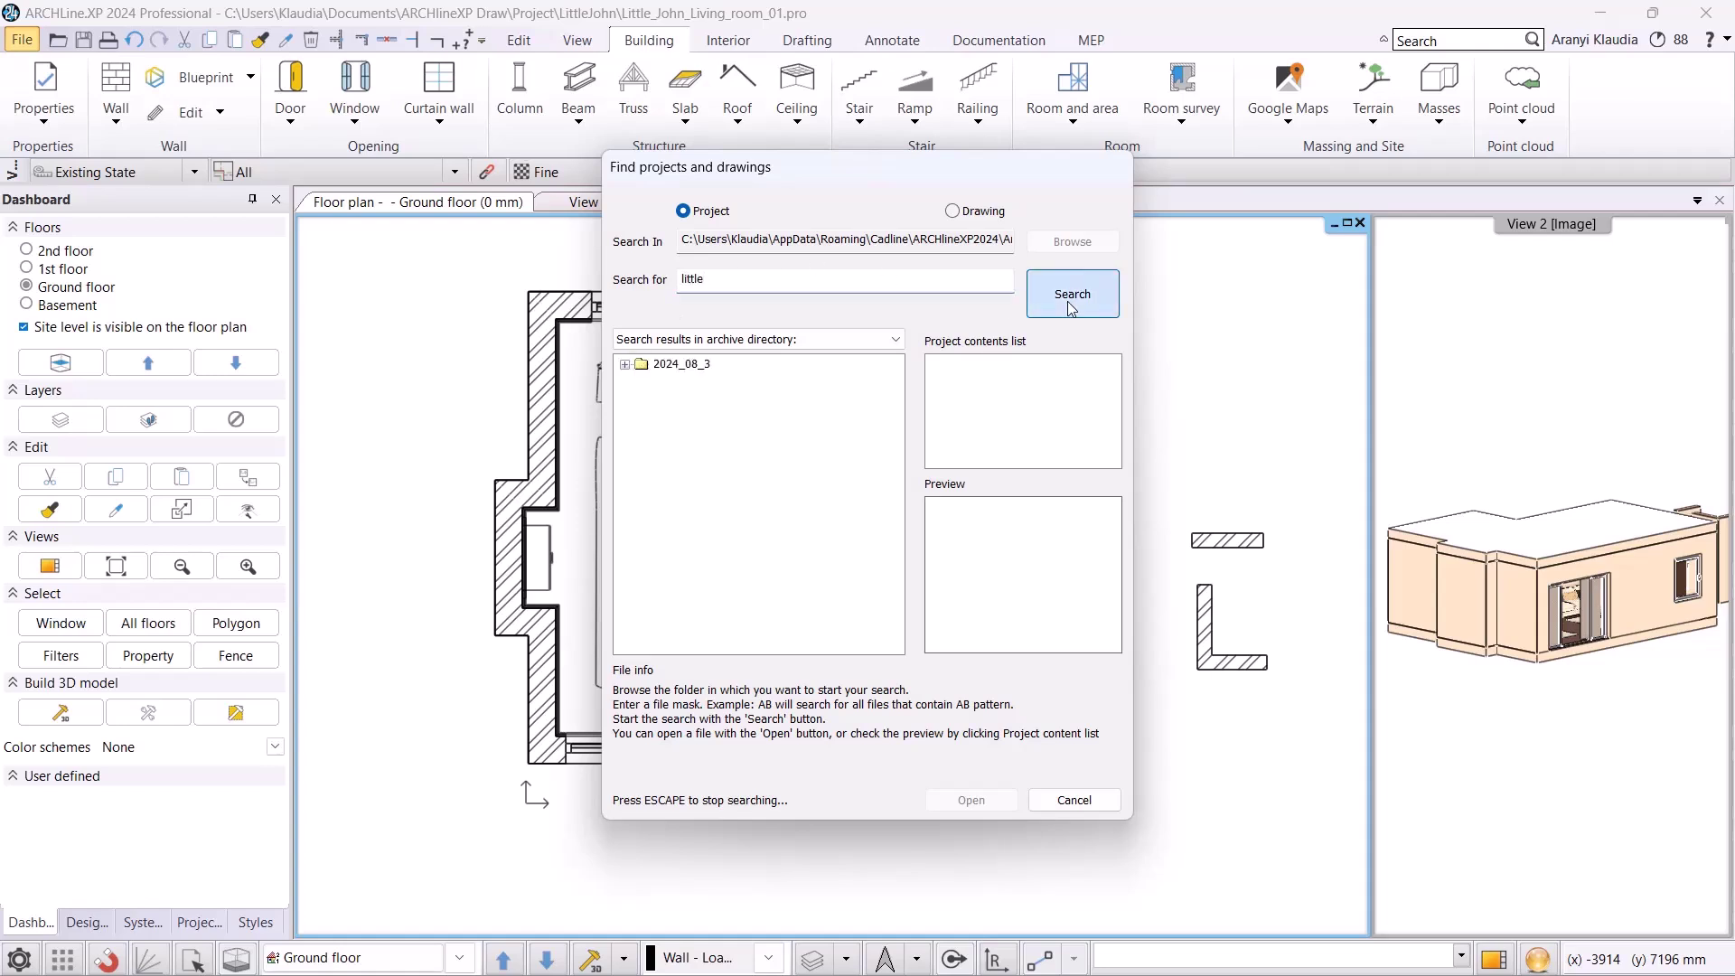
- Open Little_John_Living_room_01(2).pro from archive folder 2024_08_3, closing the current project without saving
{"action": "left_click", "coordinate": [625, 365]}
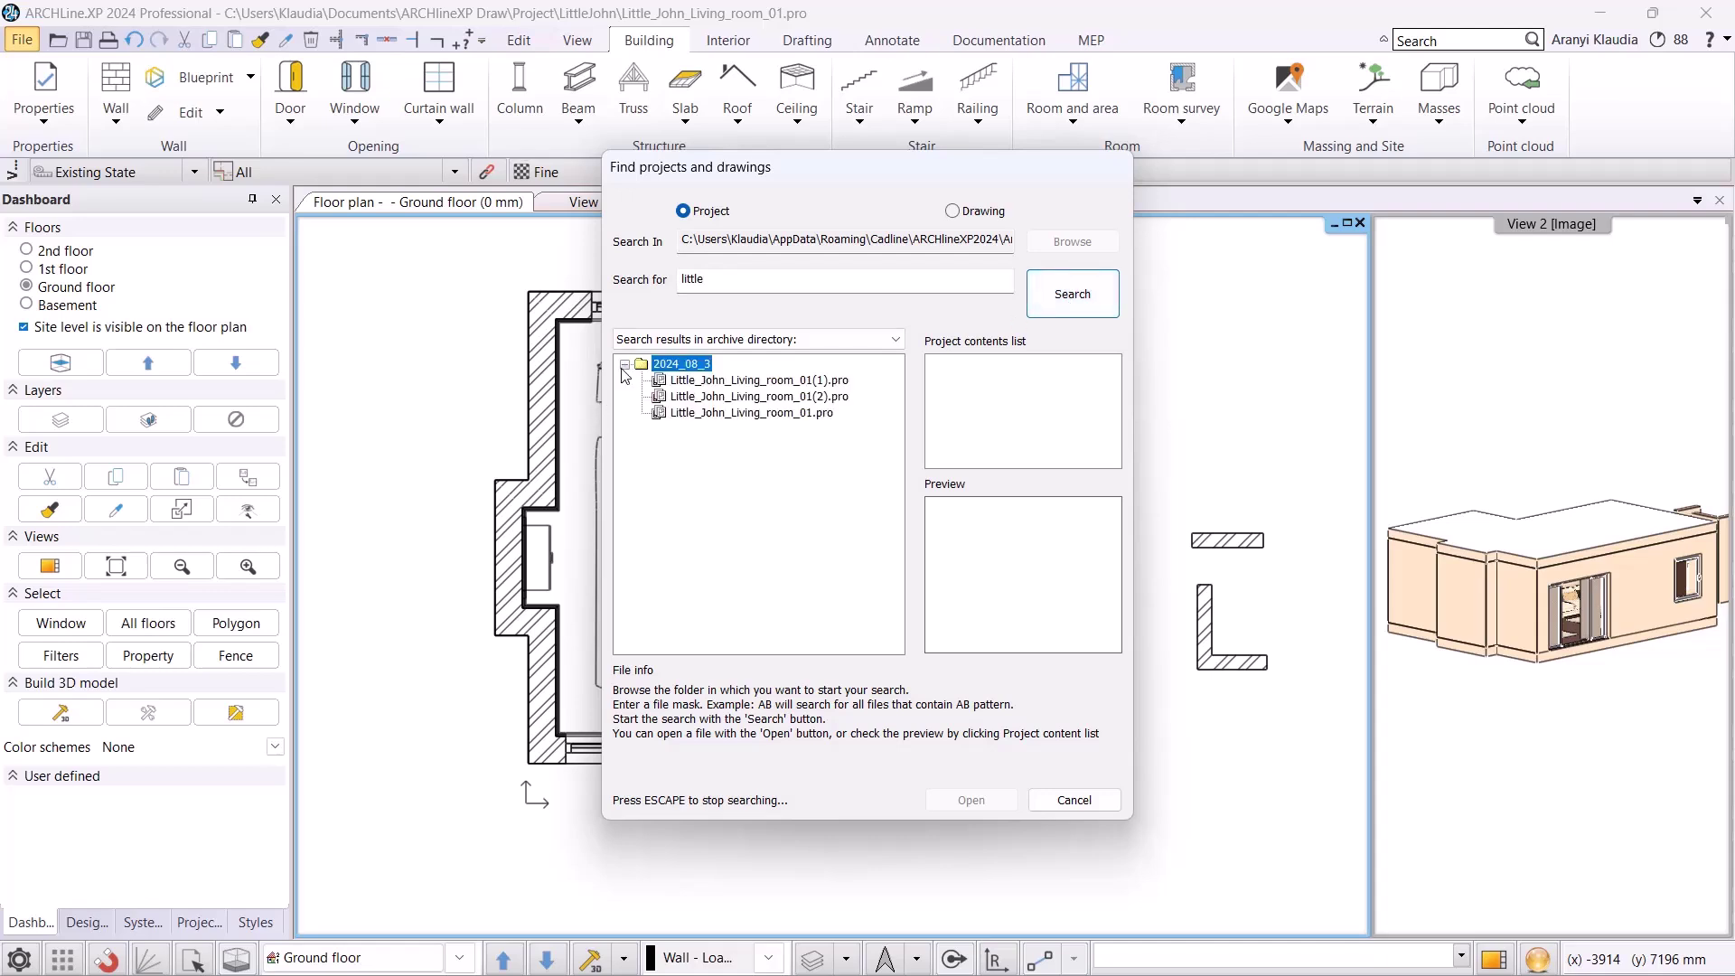
{"action": "left_click", "coordinate": [779, 414]}
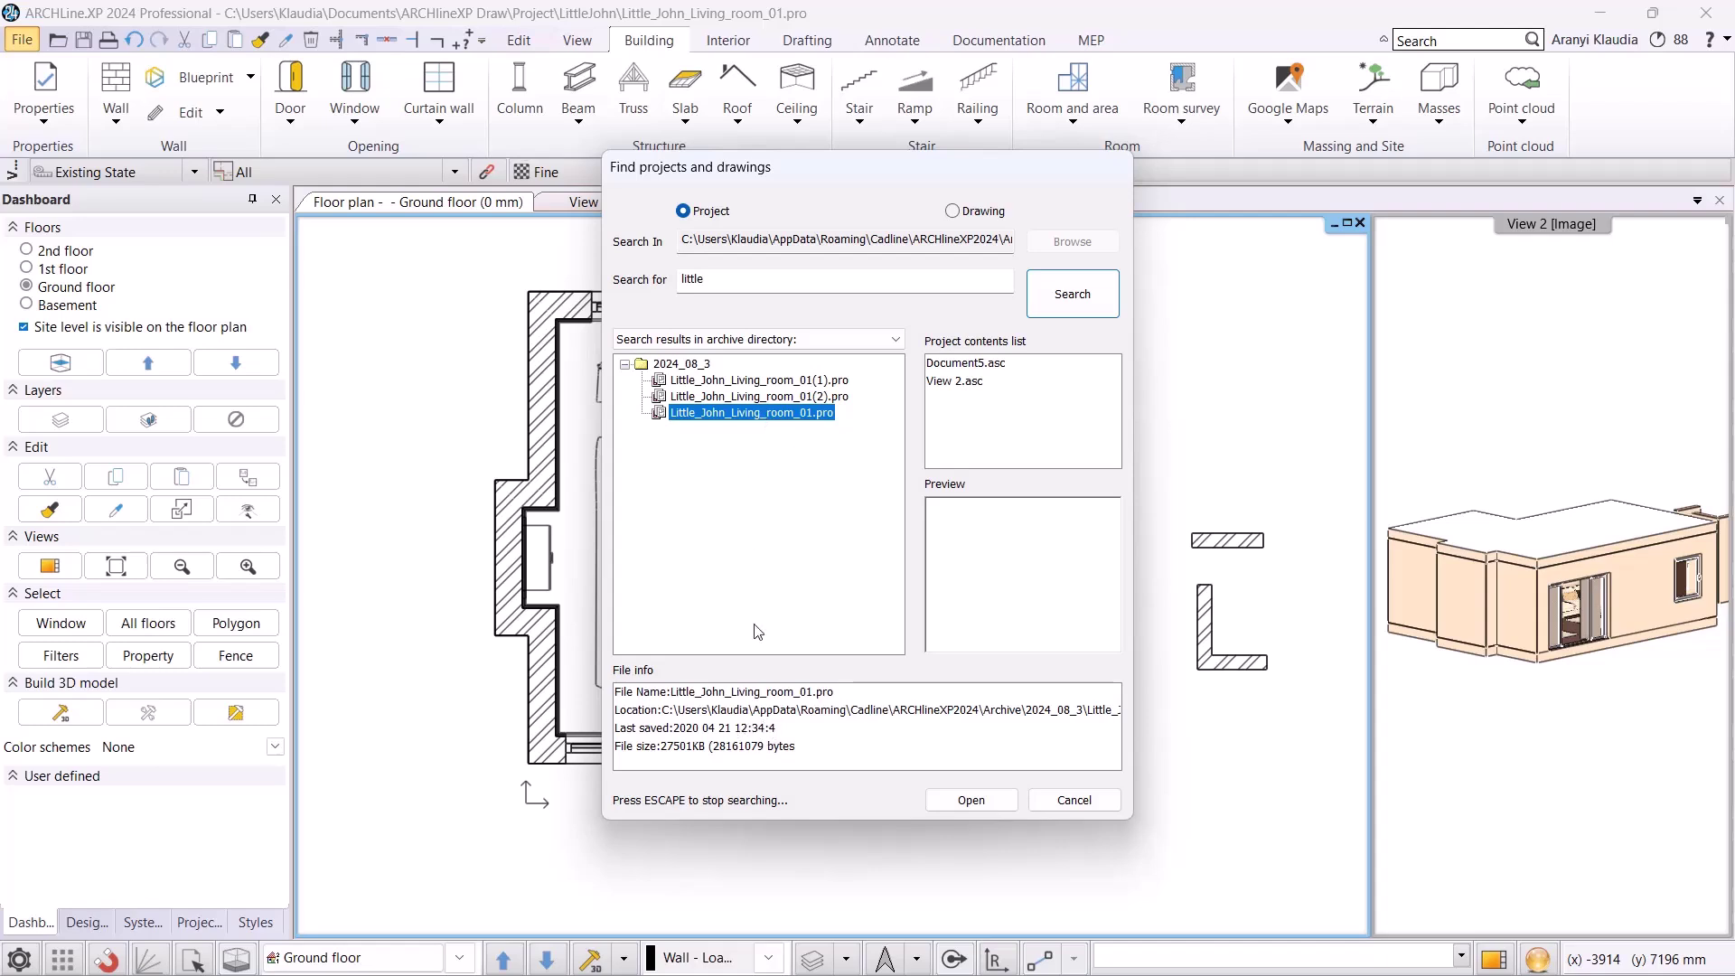
{"action": "left_click", "coordinate": [745, 399]}
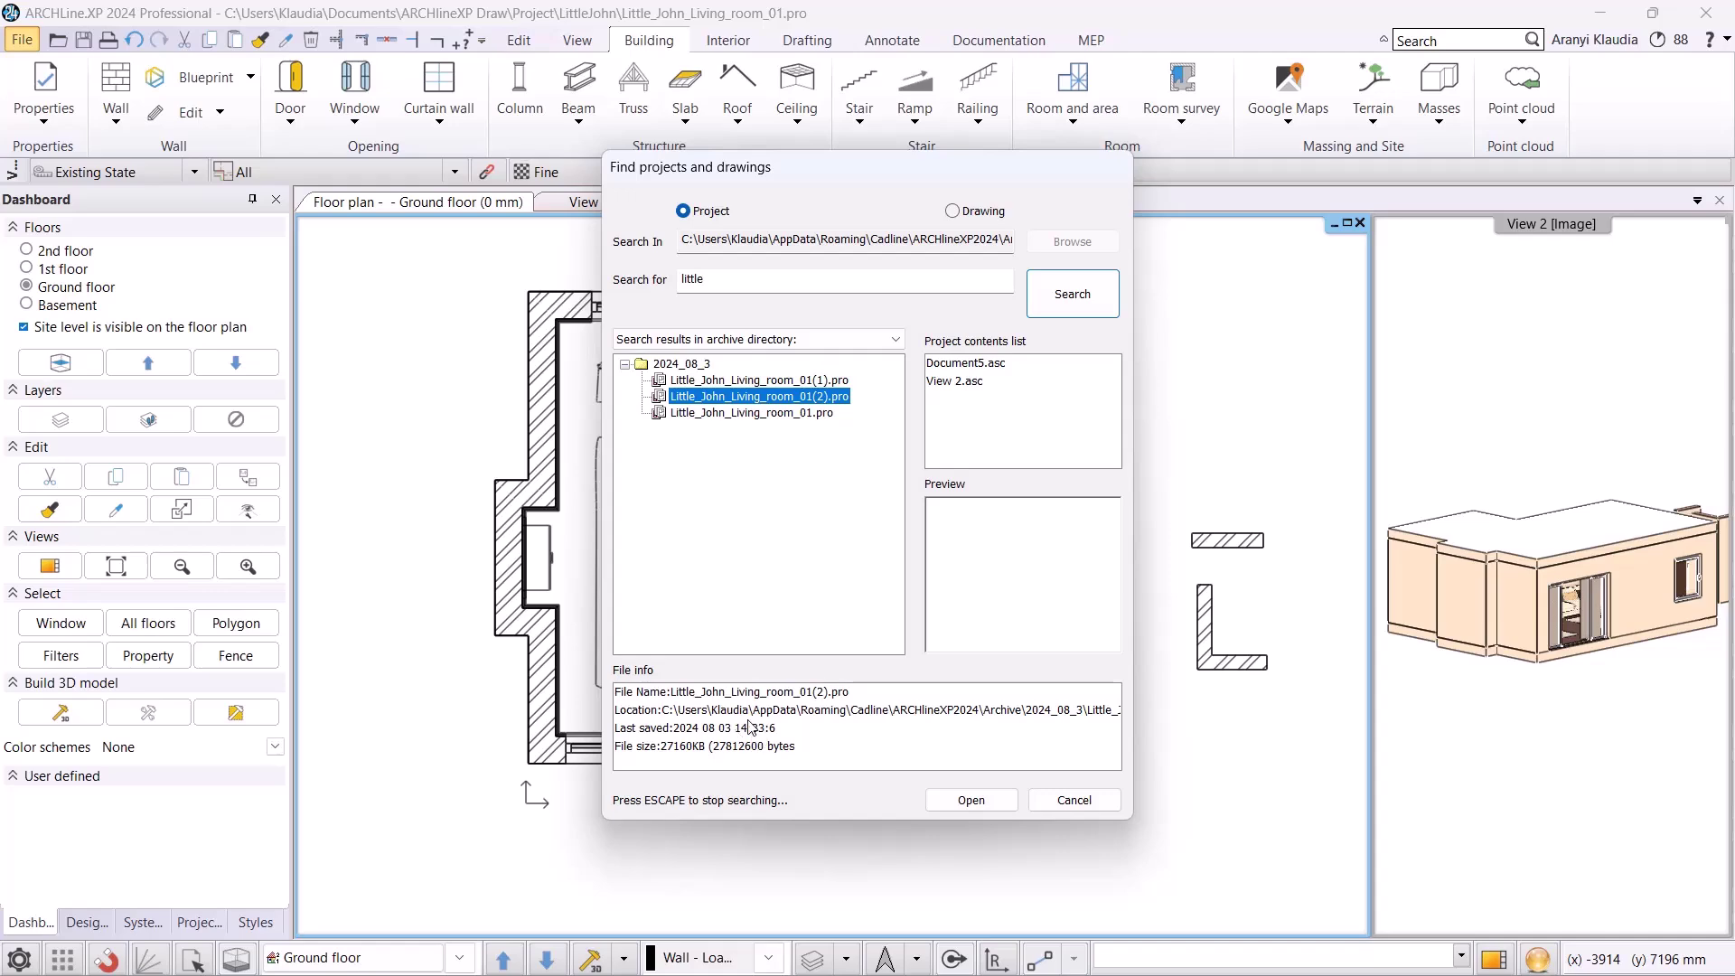
{"action": "left_click", "coordinate": [970, 800]}
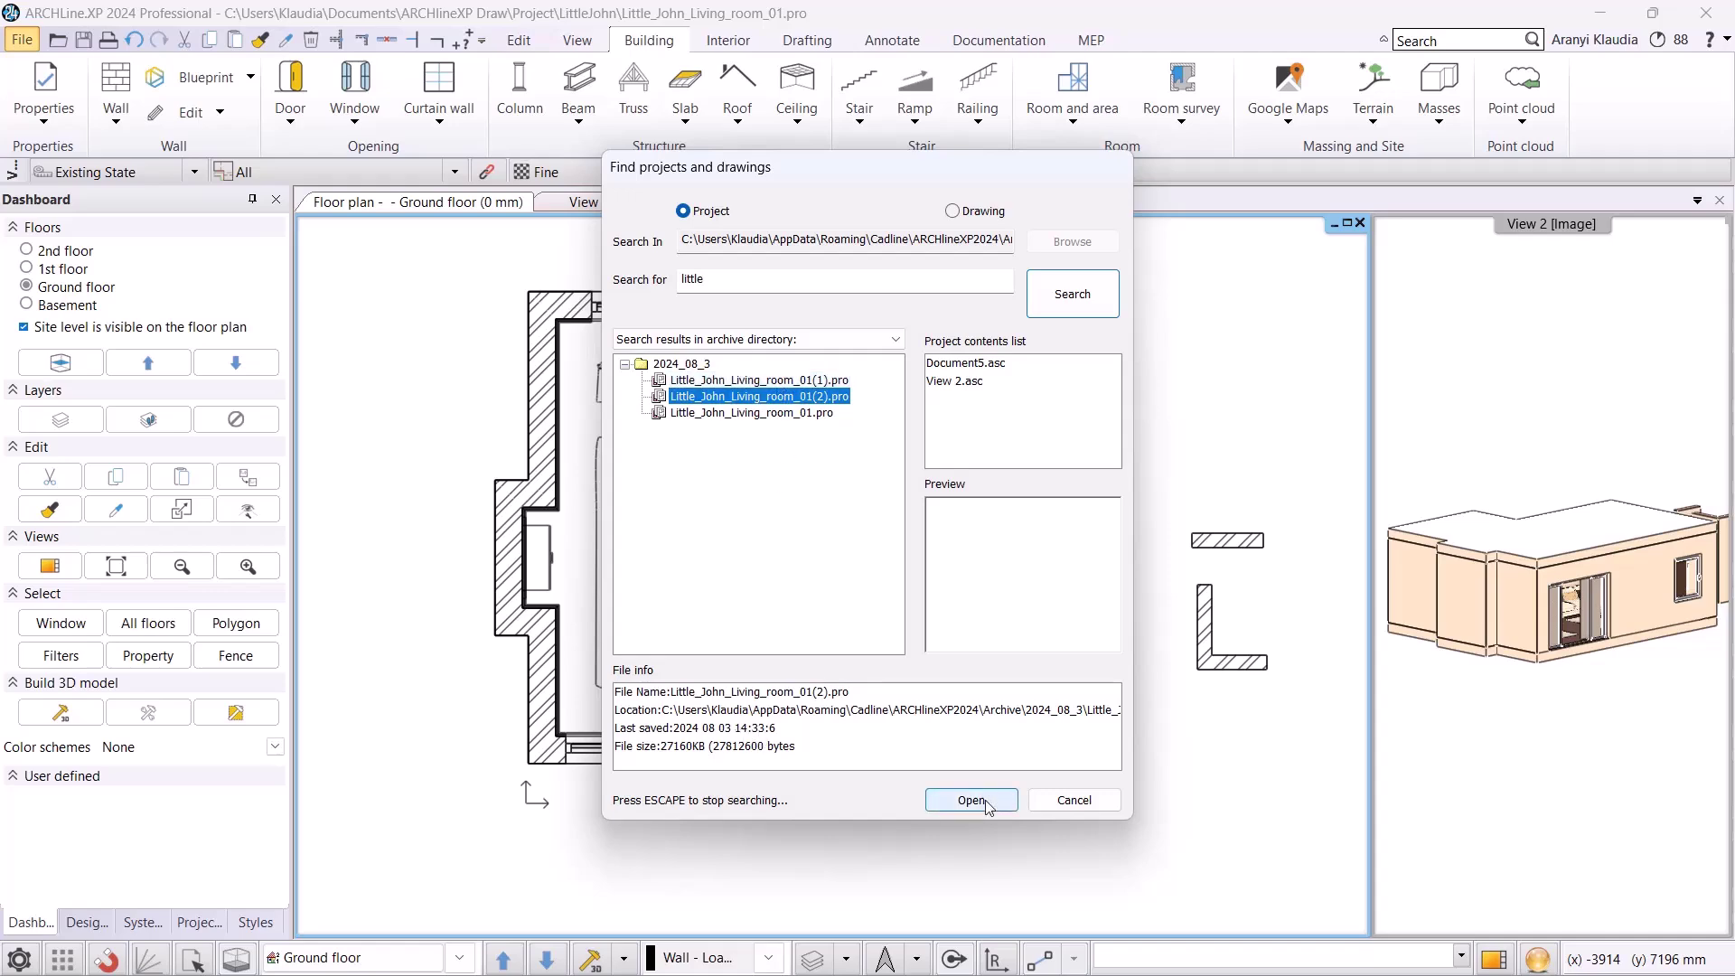
{"action": "left_click", "coordinate": [924, 558]}
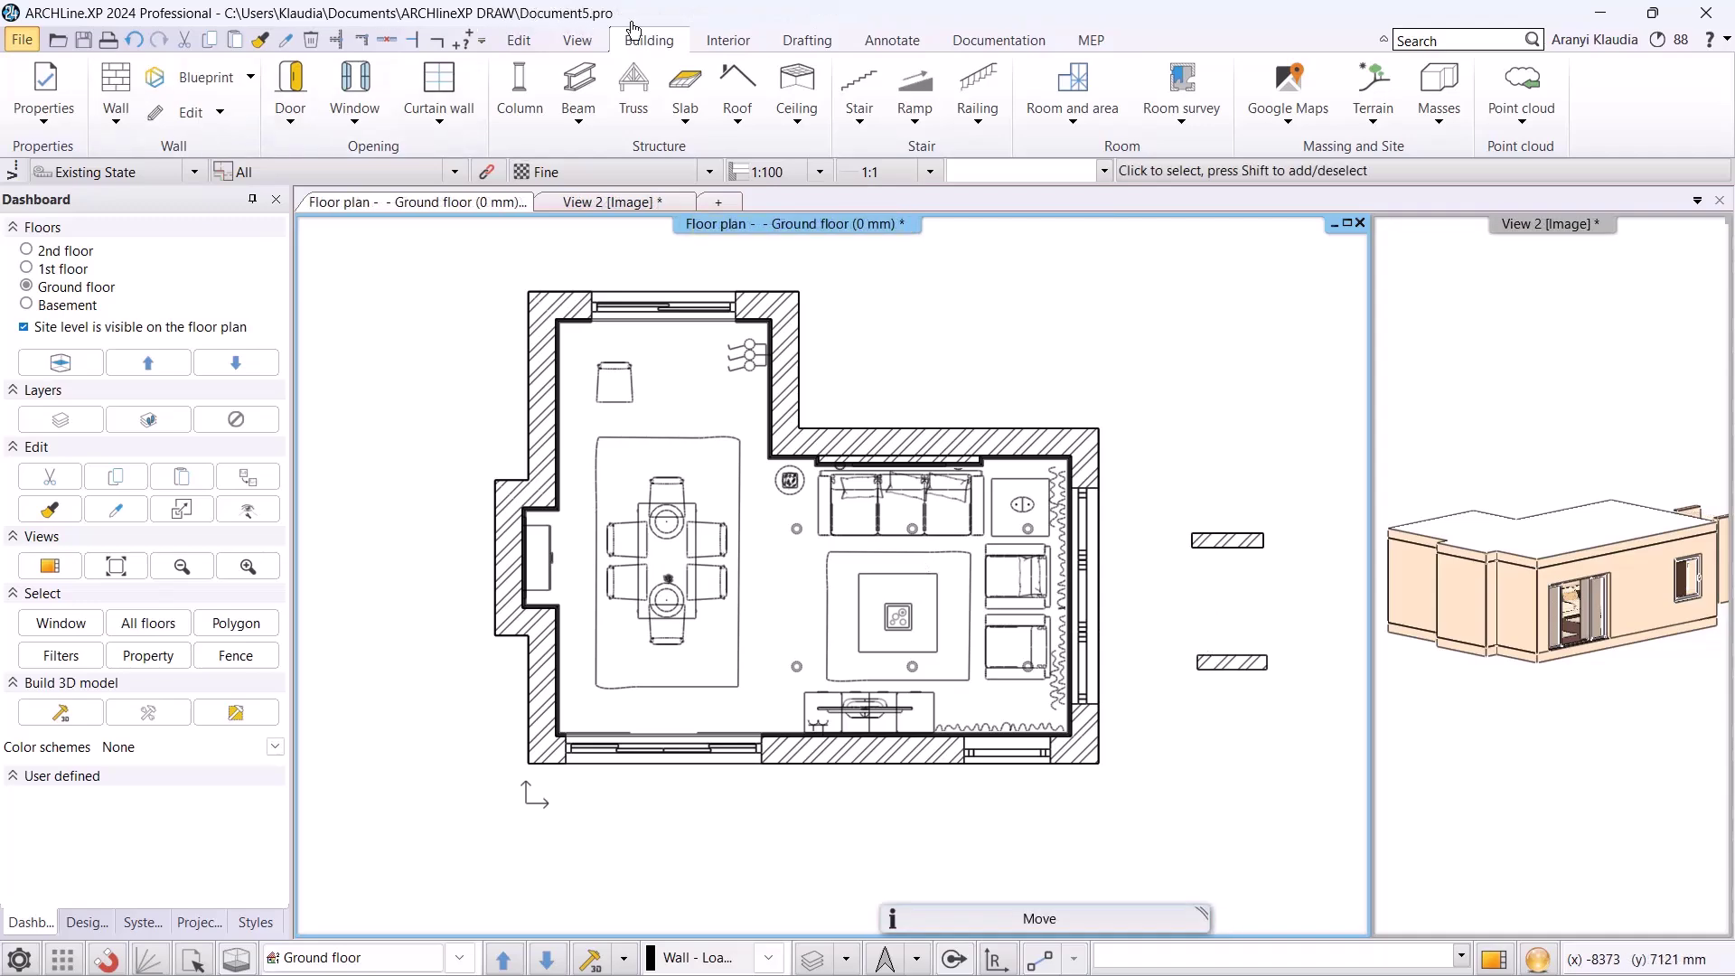
- Save the recovered project as Little_John_Living_room_01_2.pro in Project\LittleJohn
{"action": "left_click", "coordinate": [20, 40]}
{"action": "left_click", "coordinate": [83, 171]}
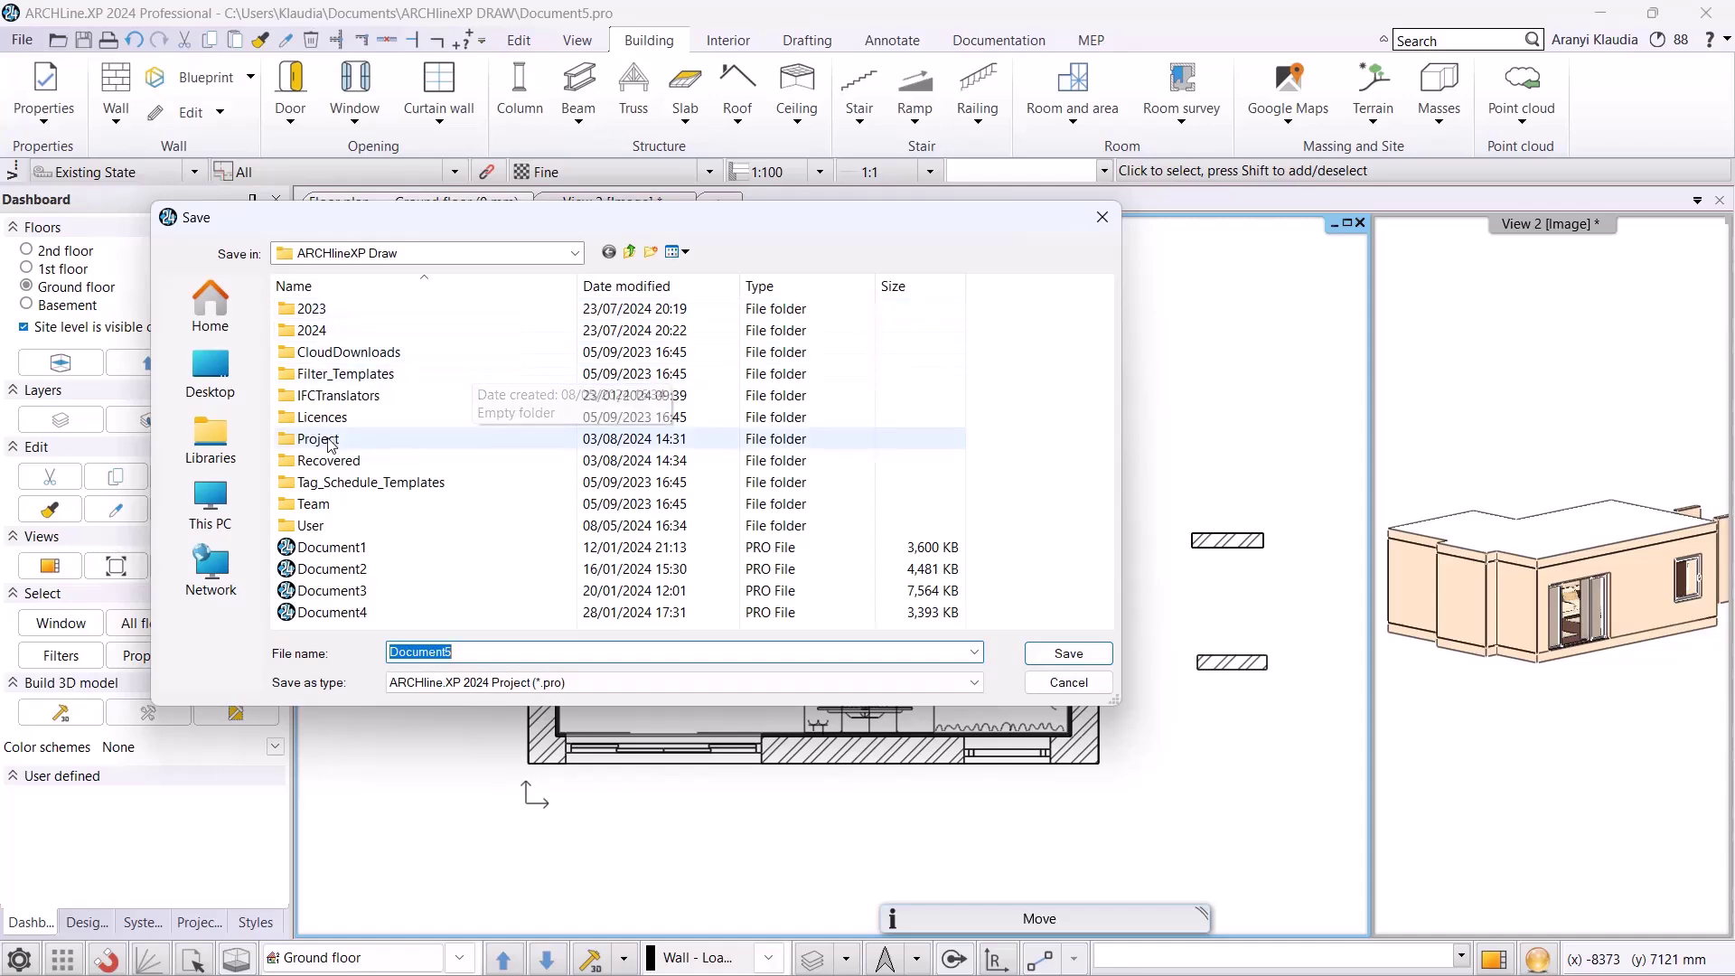
{"action": "double_click", "coordinate": [330, 442]}
{"action": "double_click", "coordinate": [339, 308]}
{"action": "left_click", "coordinate": [377, 308]}
{"action": "left_click", "coordinate": [848, 651]}
{"action": "type", "text": "_2"}
{"action": "left_click", "coordinate": [1081, 655]}
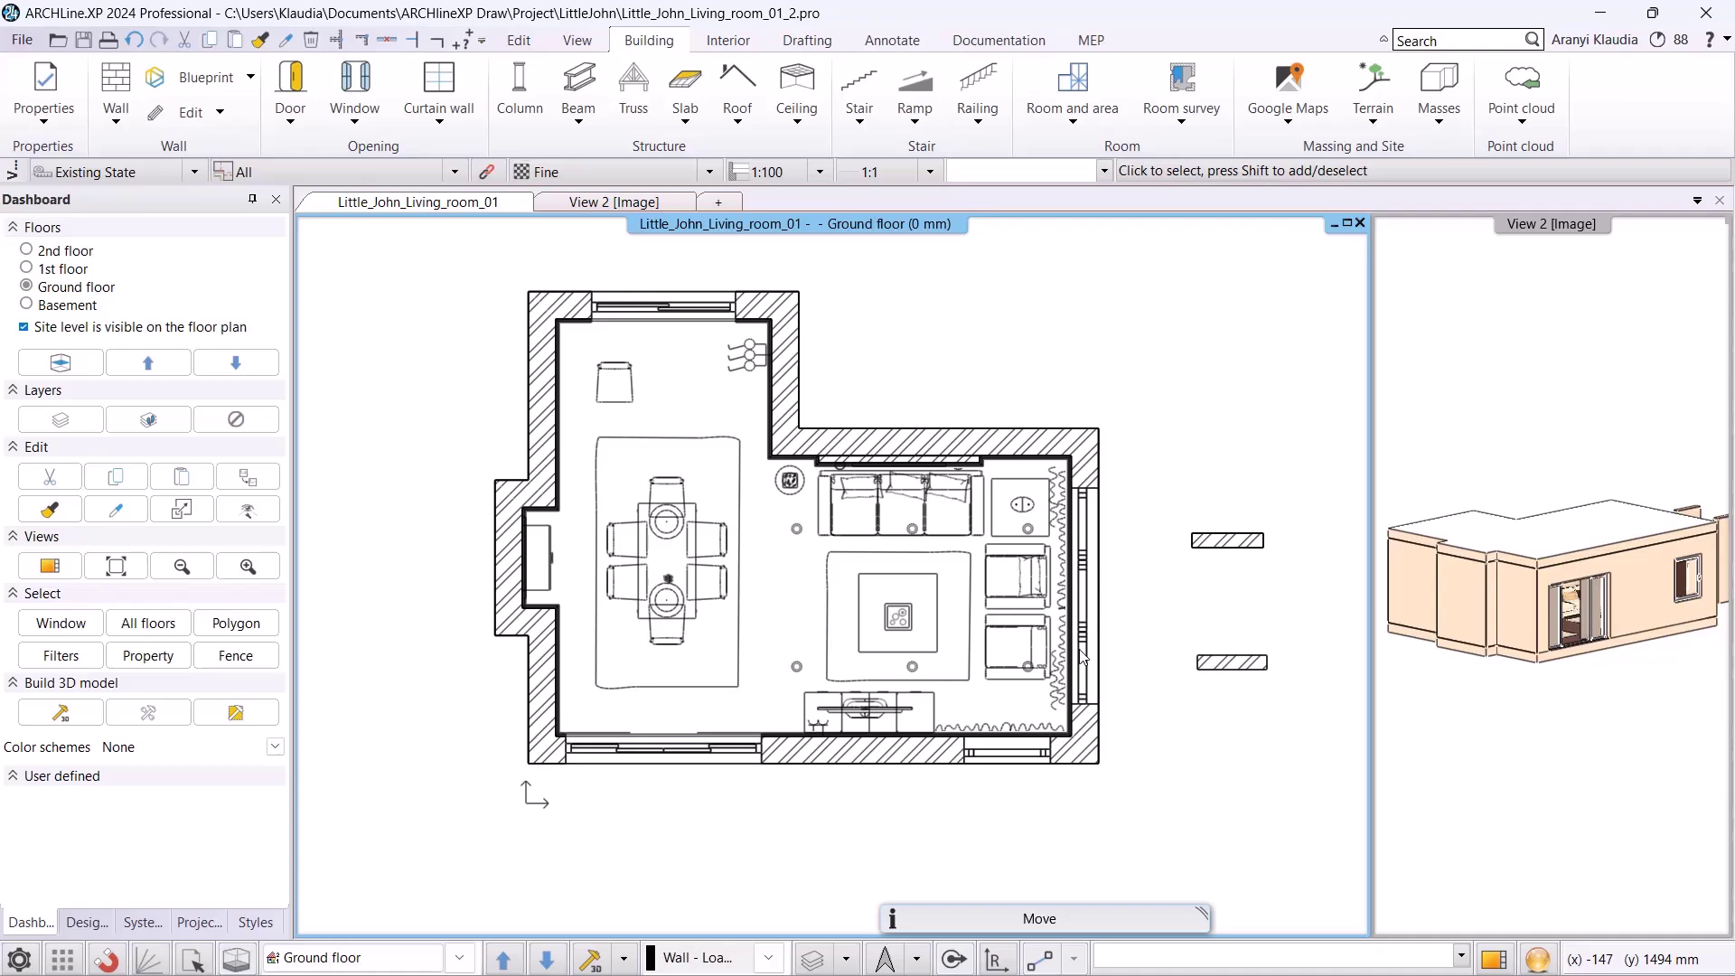
- In Options > Open and Save, set the auto-recover save frequency to 30 steps
{"action": "left_click", "coordinate": [21, 960]}
{"action": "left_click", "coordinate": [89, 344]}
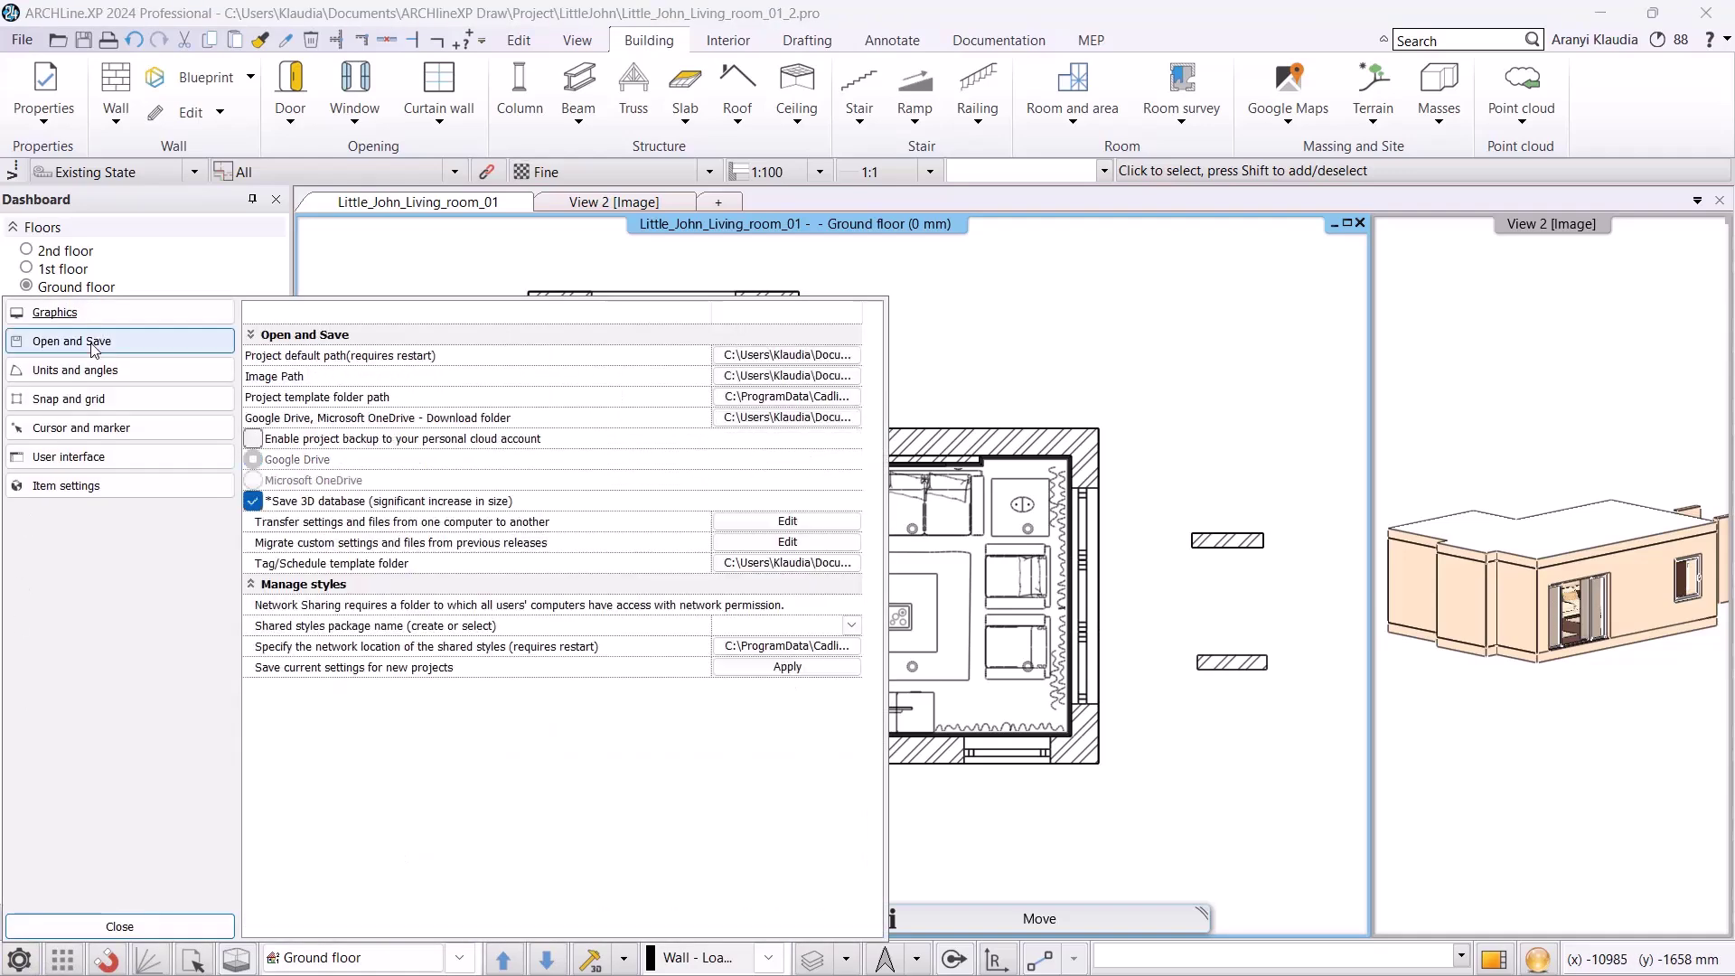
{"action": "scroll", "coordinate": [421, 734], "scroll_direction": "down", "scroll_amount": 3}
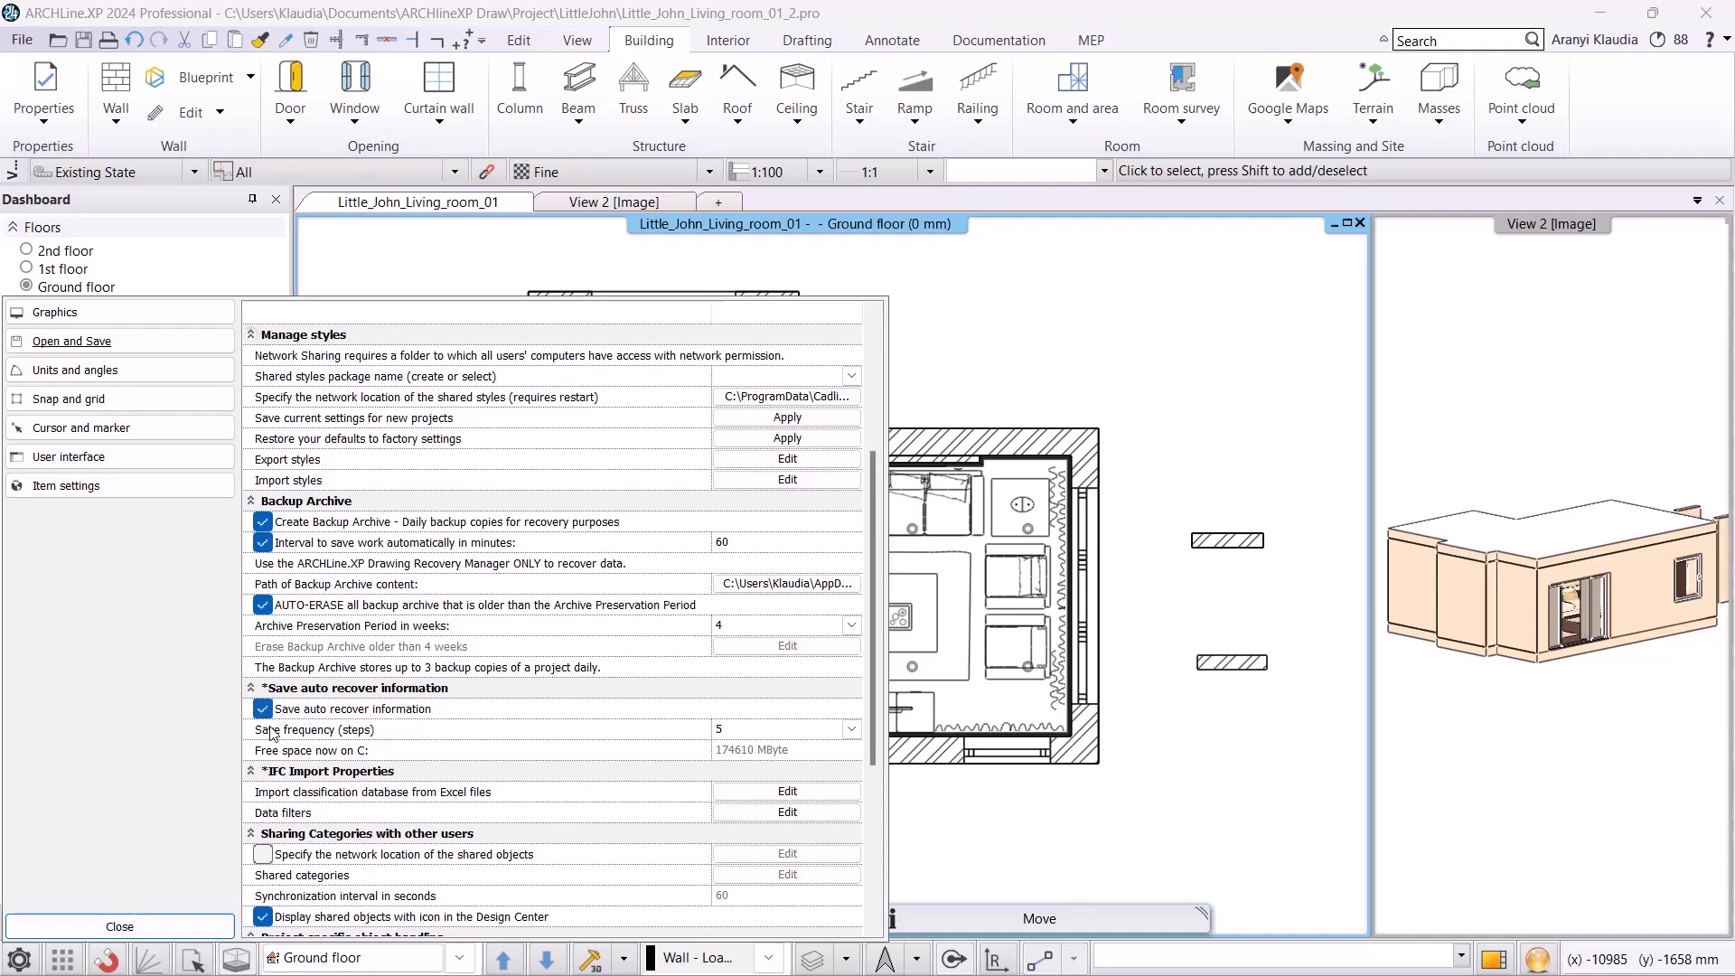
{"action": "left_click", "coordinate": [852, 729]}
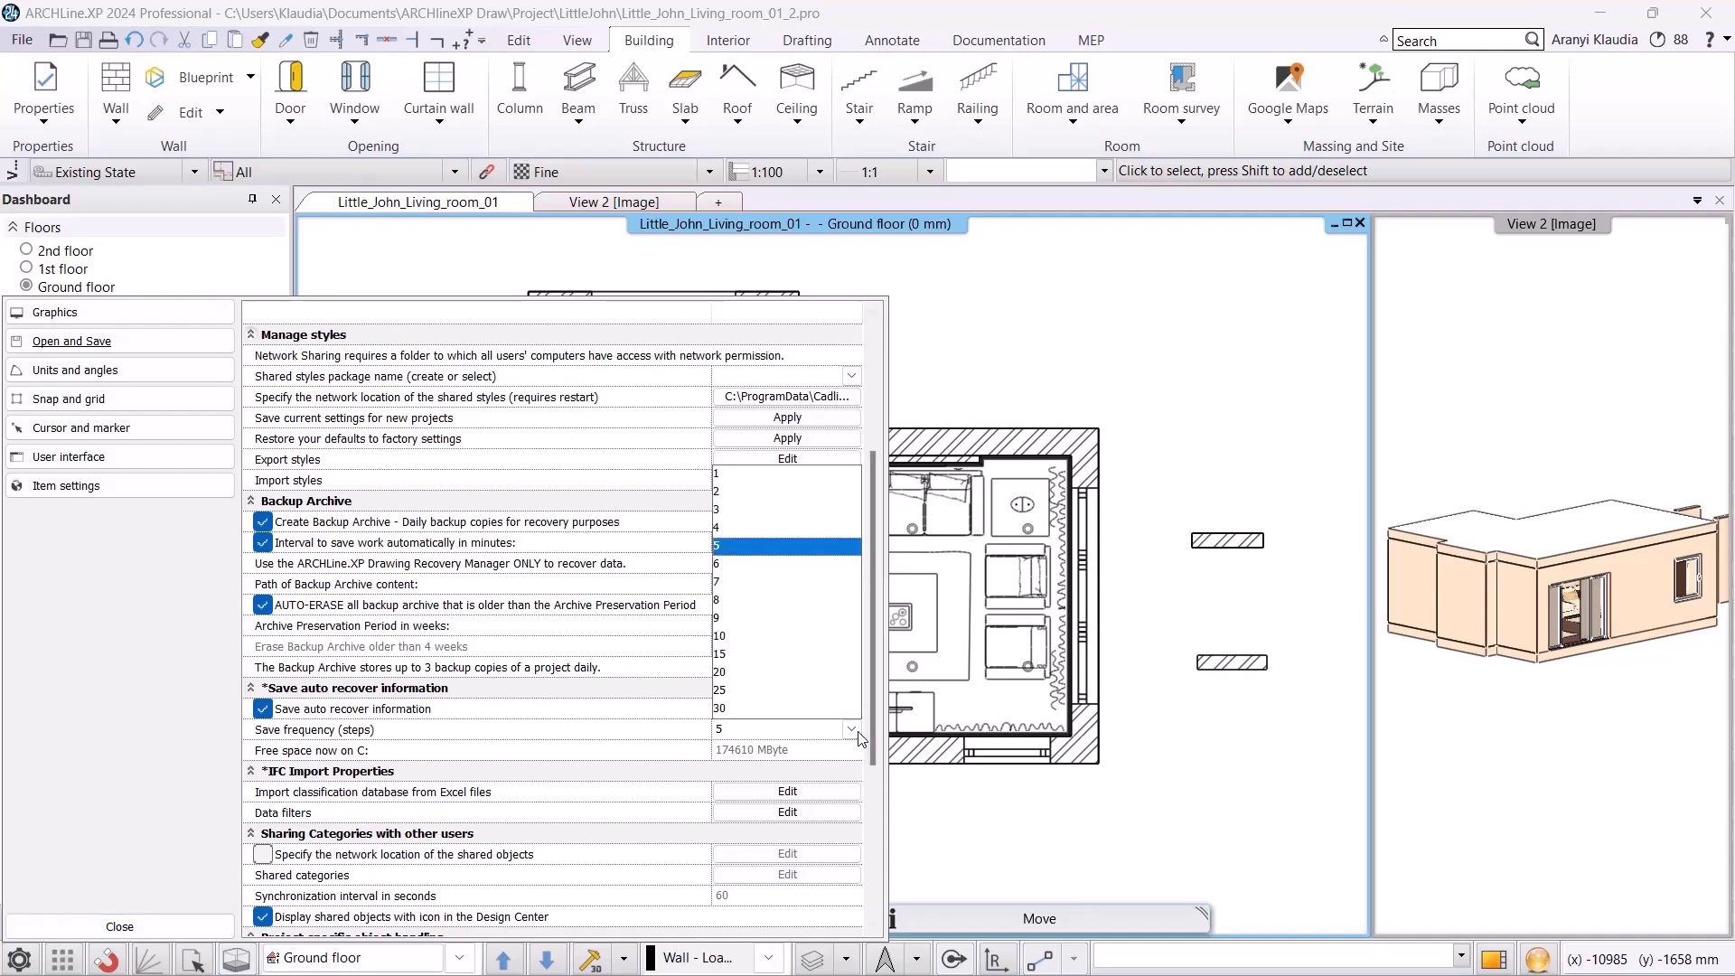
{"action": "left_click", "coordinate": [731, 709]}
- Draw a five-segment stepped wall below the living-room plan
{"action": "left_click", "coordinate": [165, 931]}
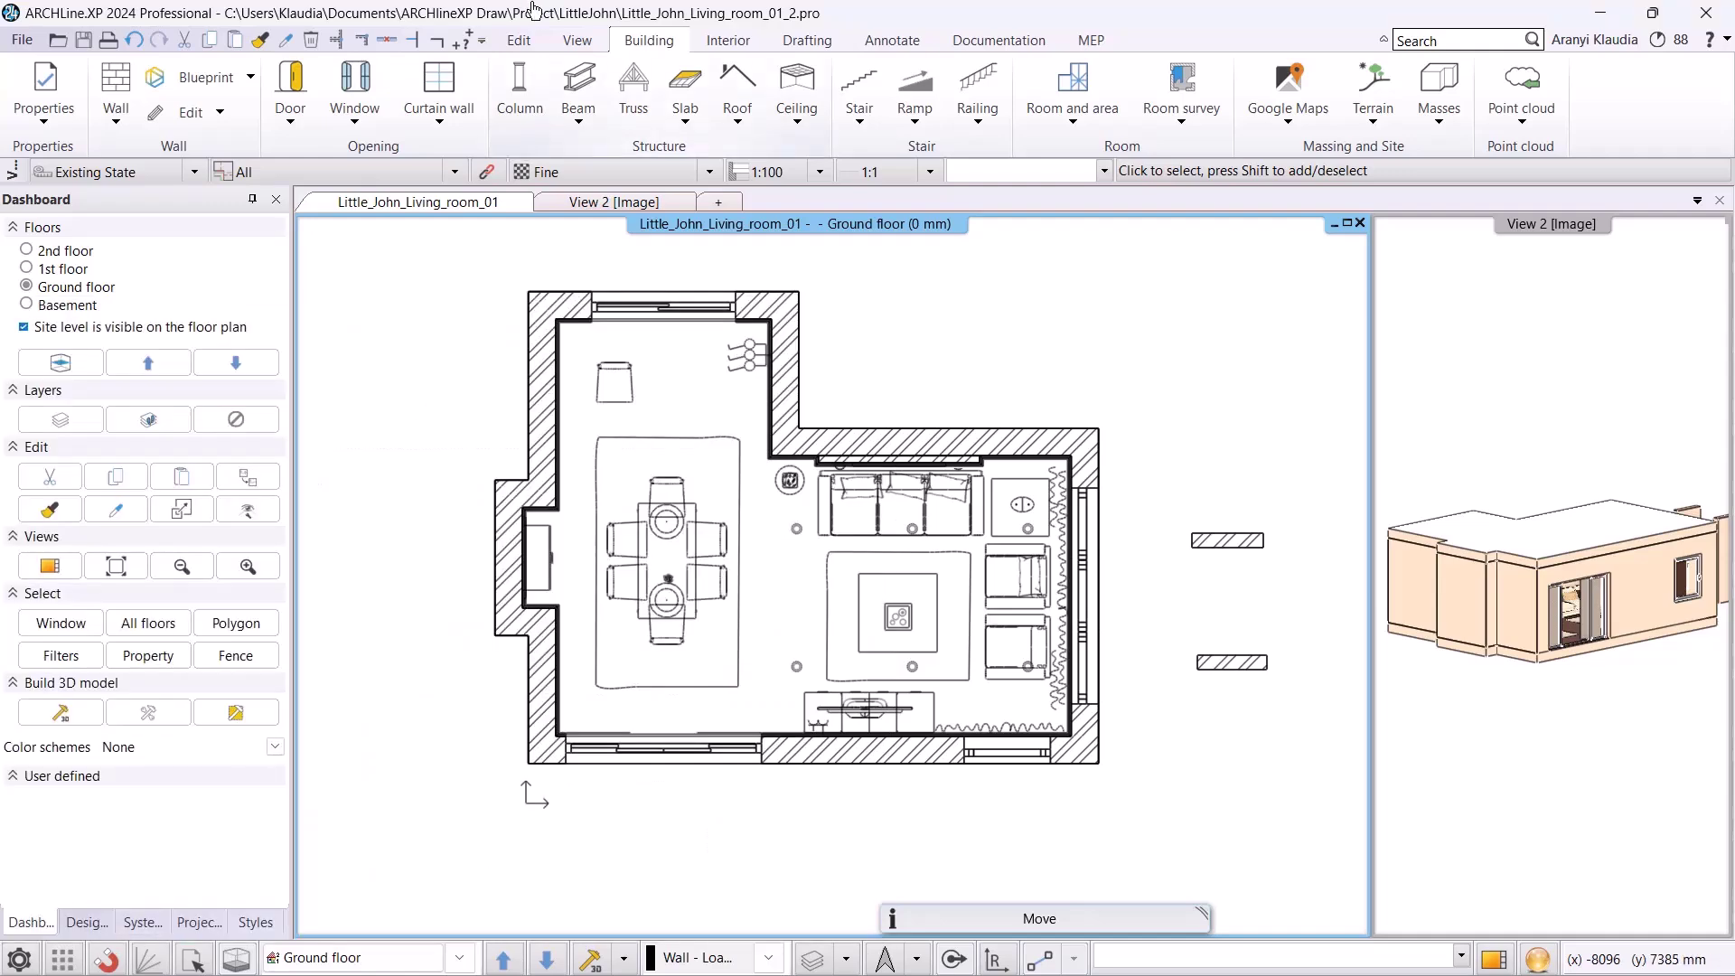
{"action": "left_click", "coordinate": [115, 86]}
{"action": "left_click", "coordinate": [1048, 855]}
{"action": "left_click", "coordinate": [1105, 855]}
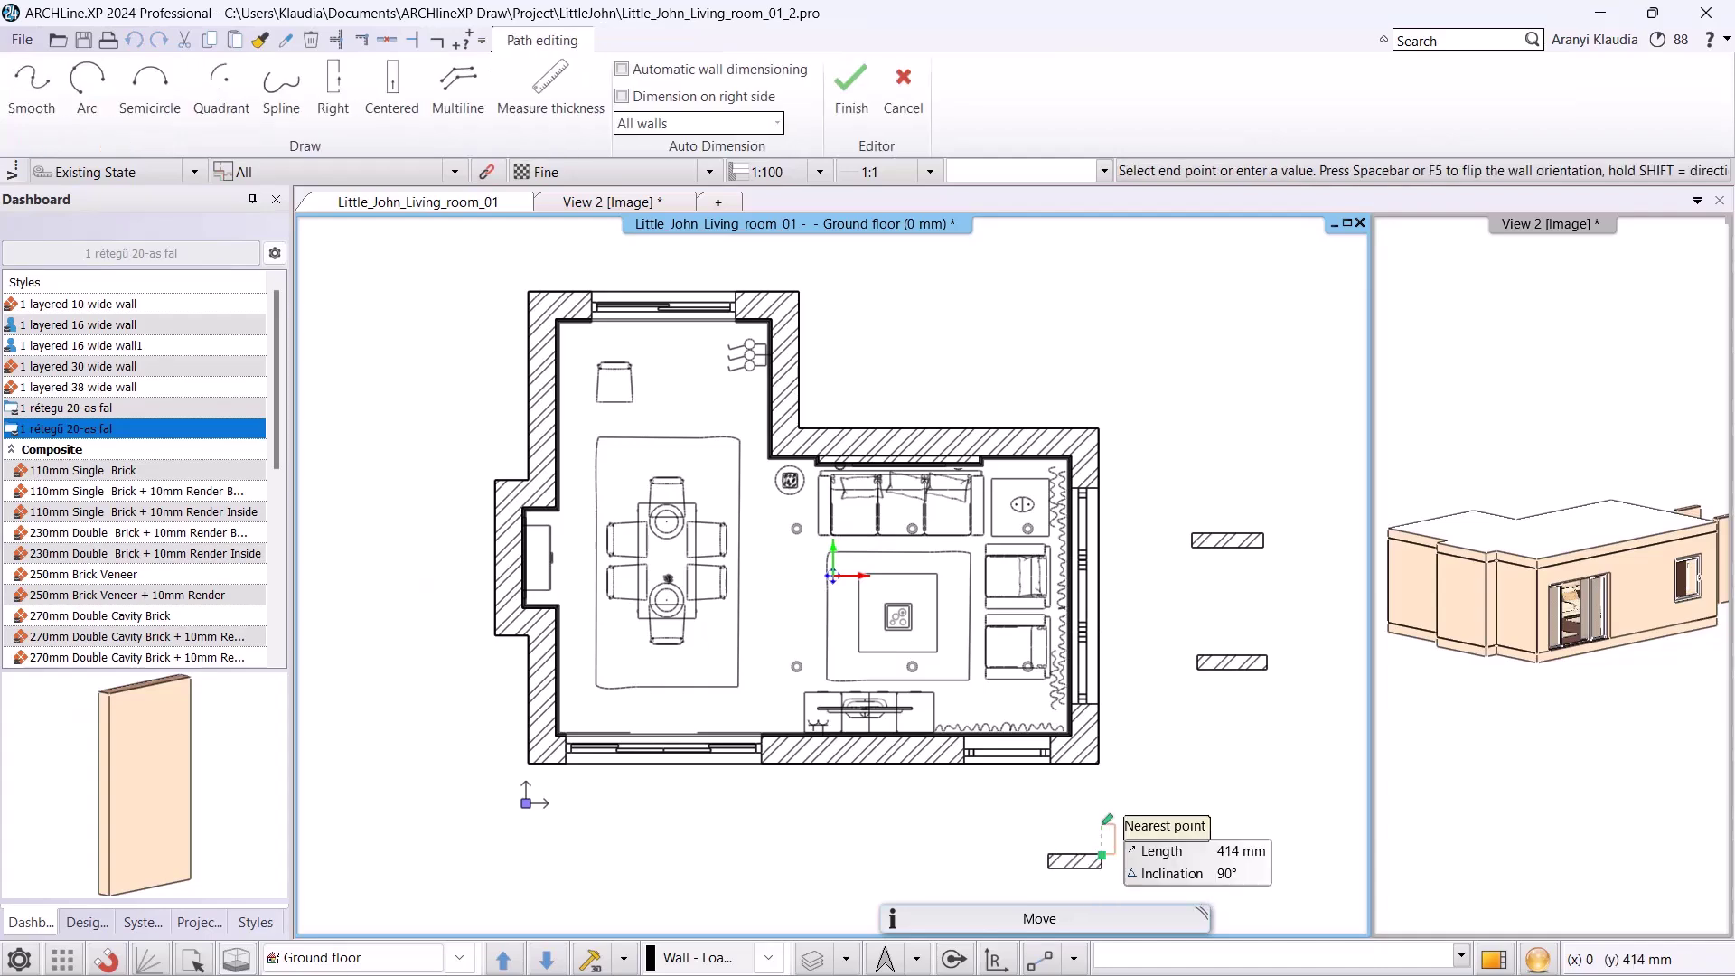
{"action": "left_click", "coordinate": [1105, 821]}
{"action": "left_click", "coordinate": [1166, 820]}
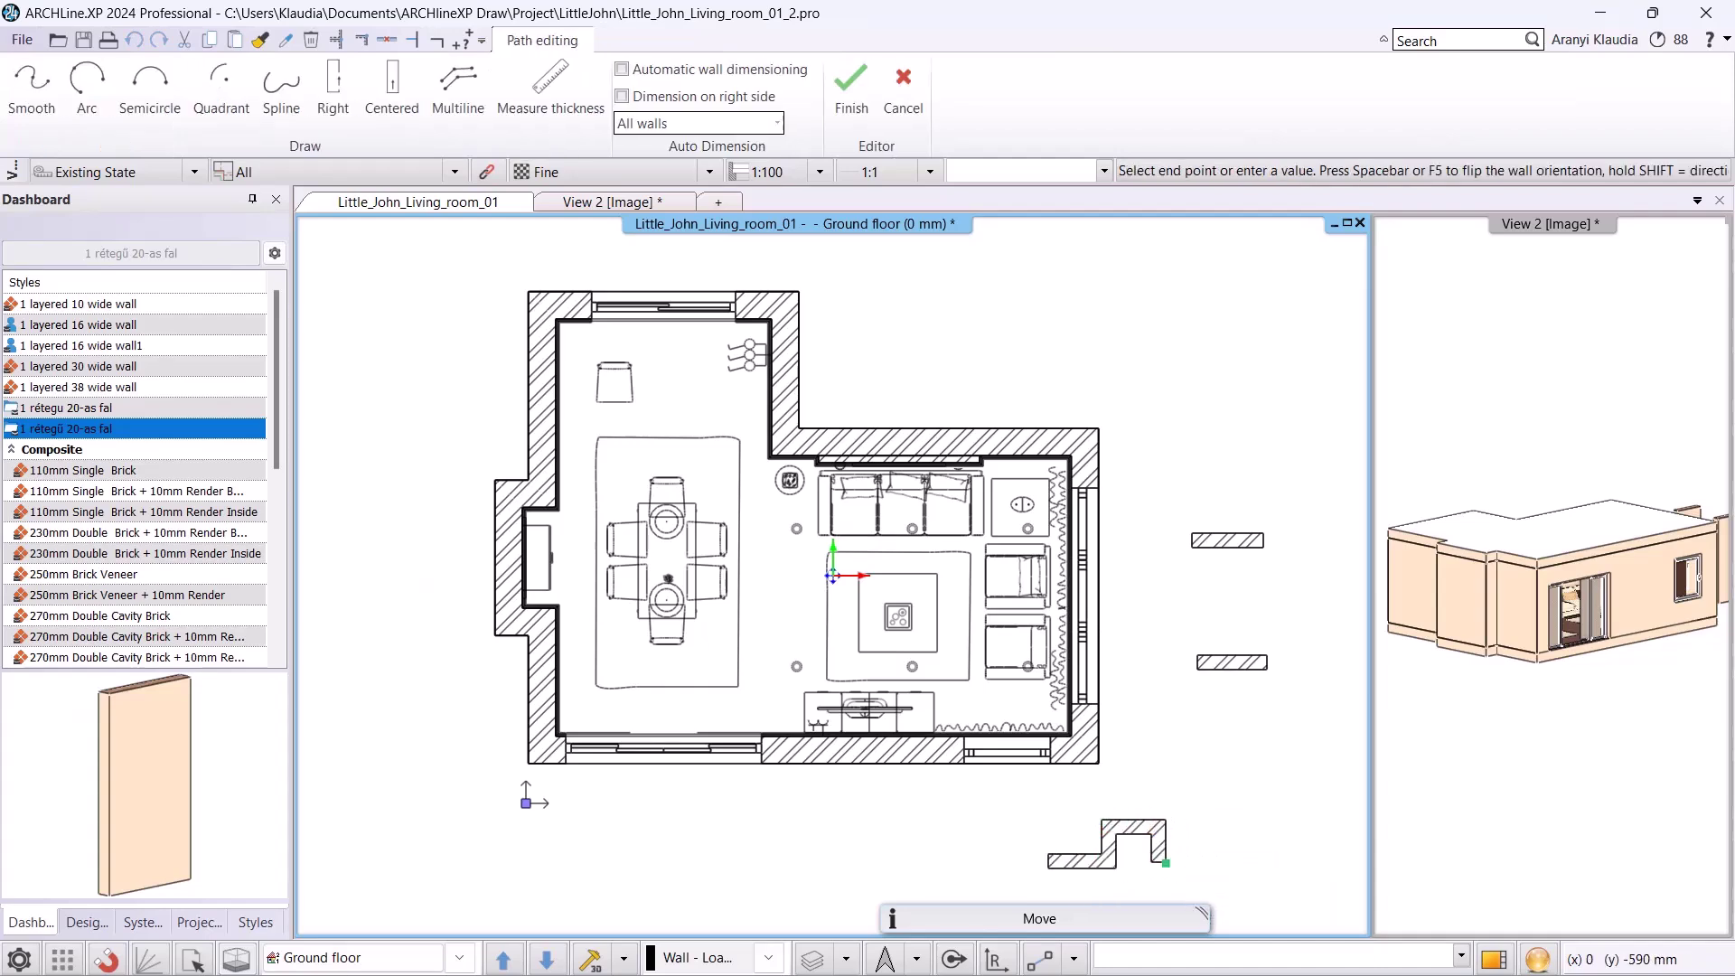
{"action": "left_click", "coordinate": [1166, 863]}
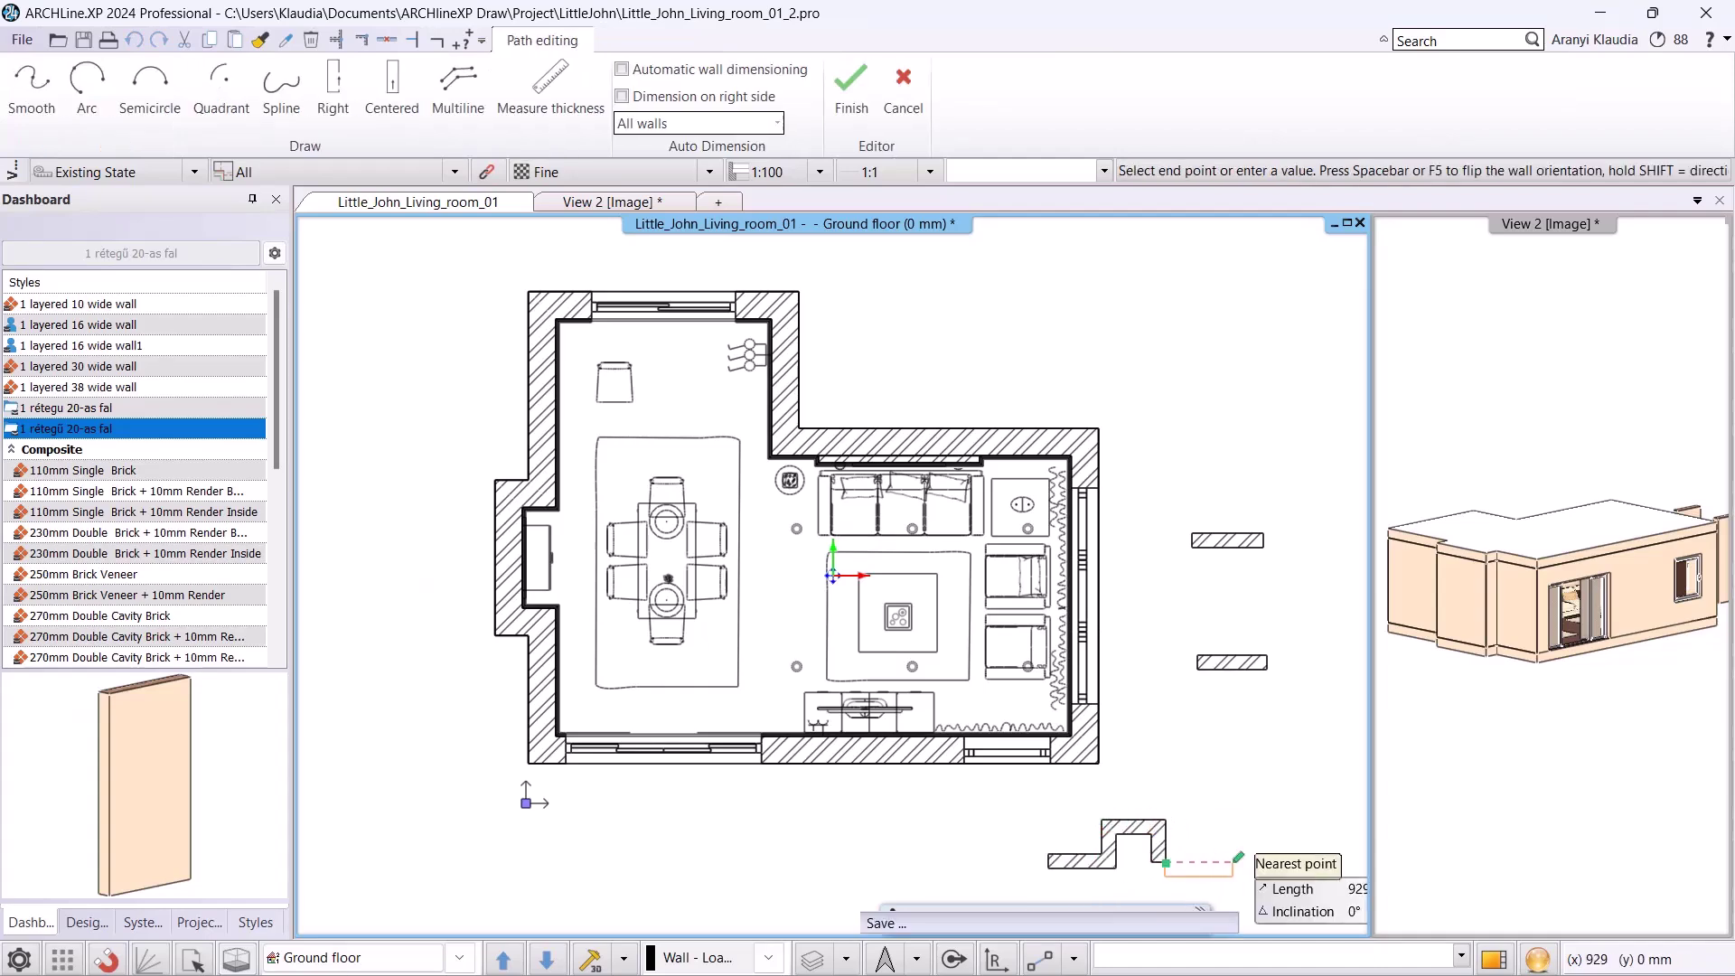
{"action": "left_click", "coordinate": [1235, 864]}
{"action": "key", "text": "Escape"}
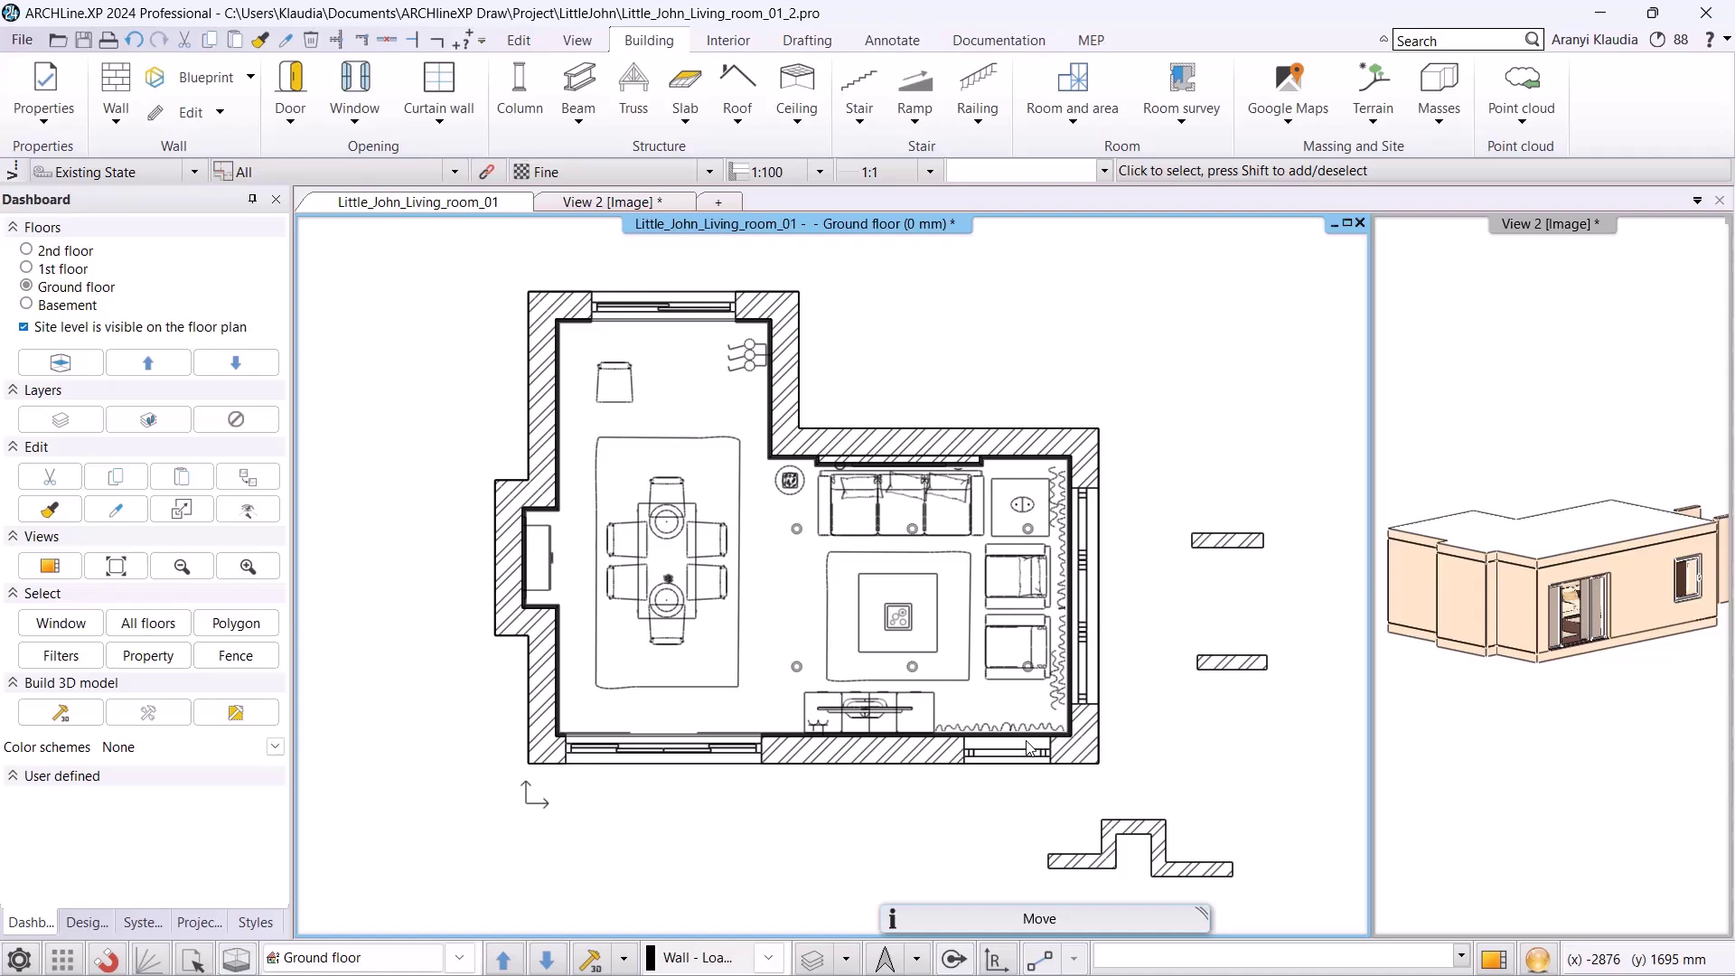
{"action": "key", "text": "Return"}
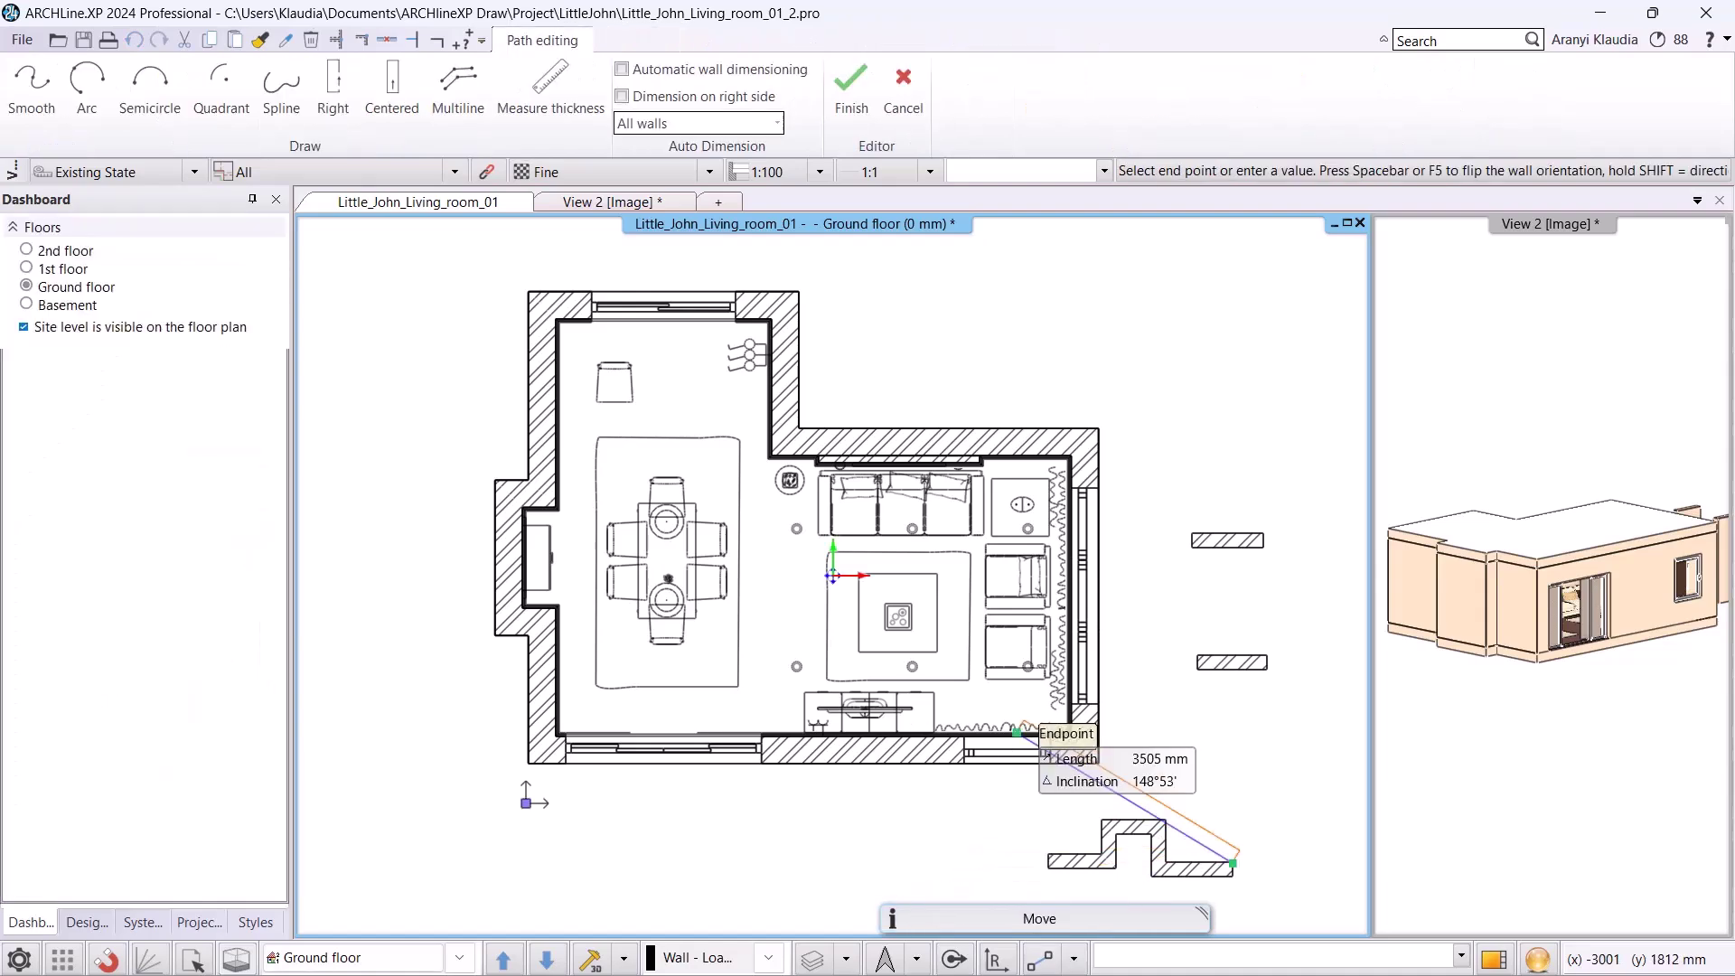
{"action": "key", "text": "Escape"}
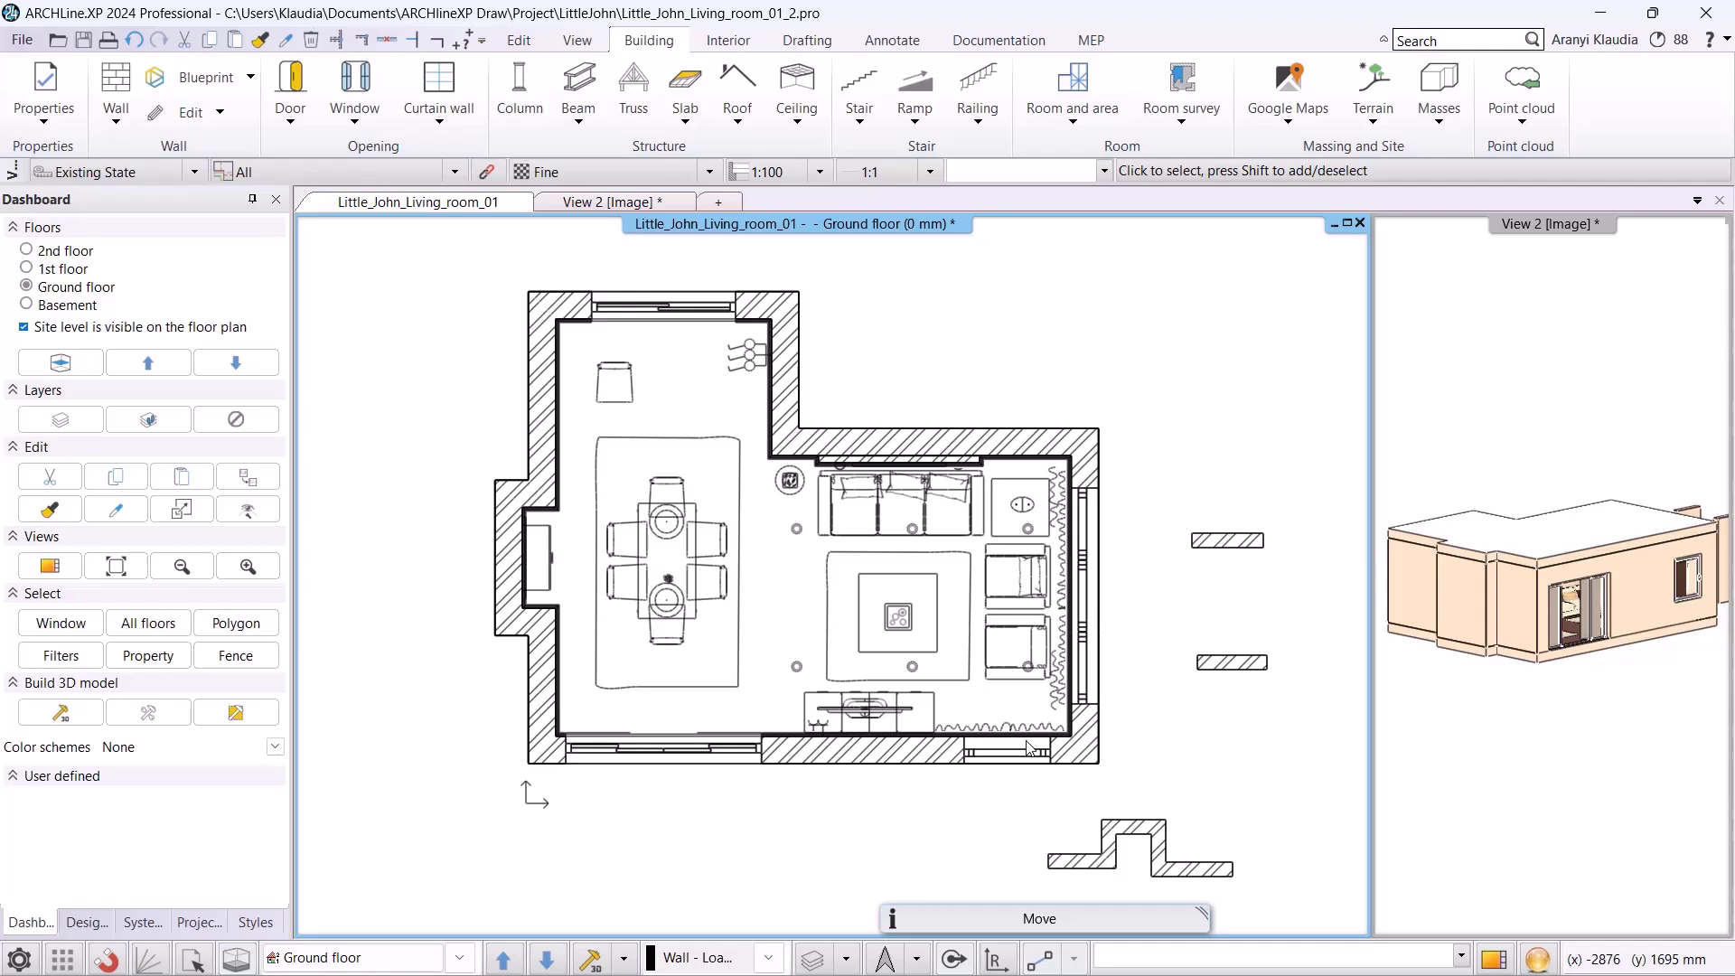
- Copy the Documents\ARCHlineXP Draw folder onto the DATA (D:) drive
{"action": "mouse_move", "coordinate": [586, 972]}
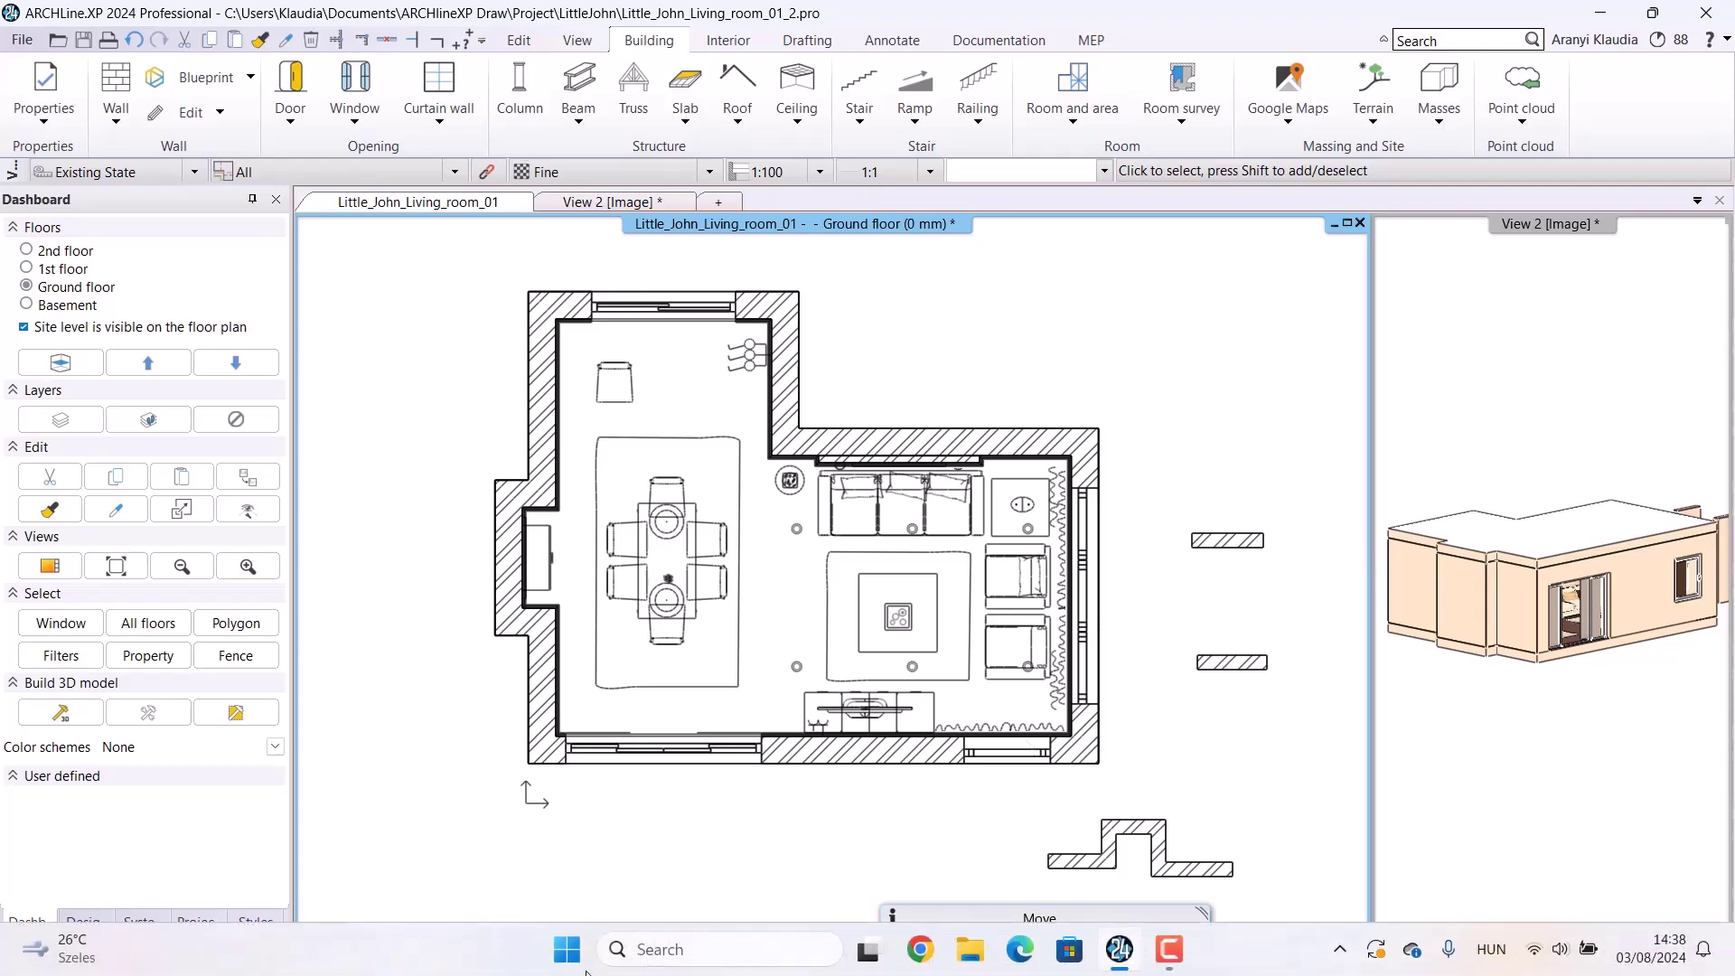
{"action": "left_click", "coordinate": [971, 949]}
{"action": "right_click", "coordinate": [294, 211]}
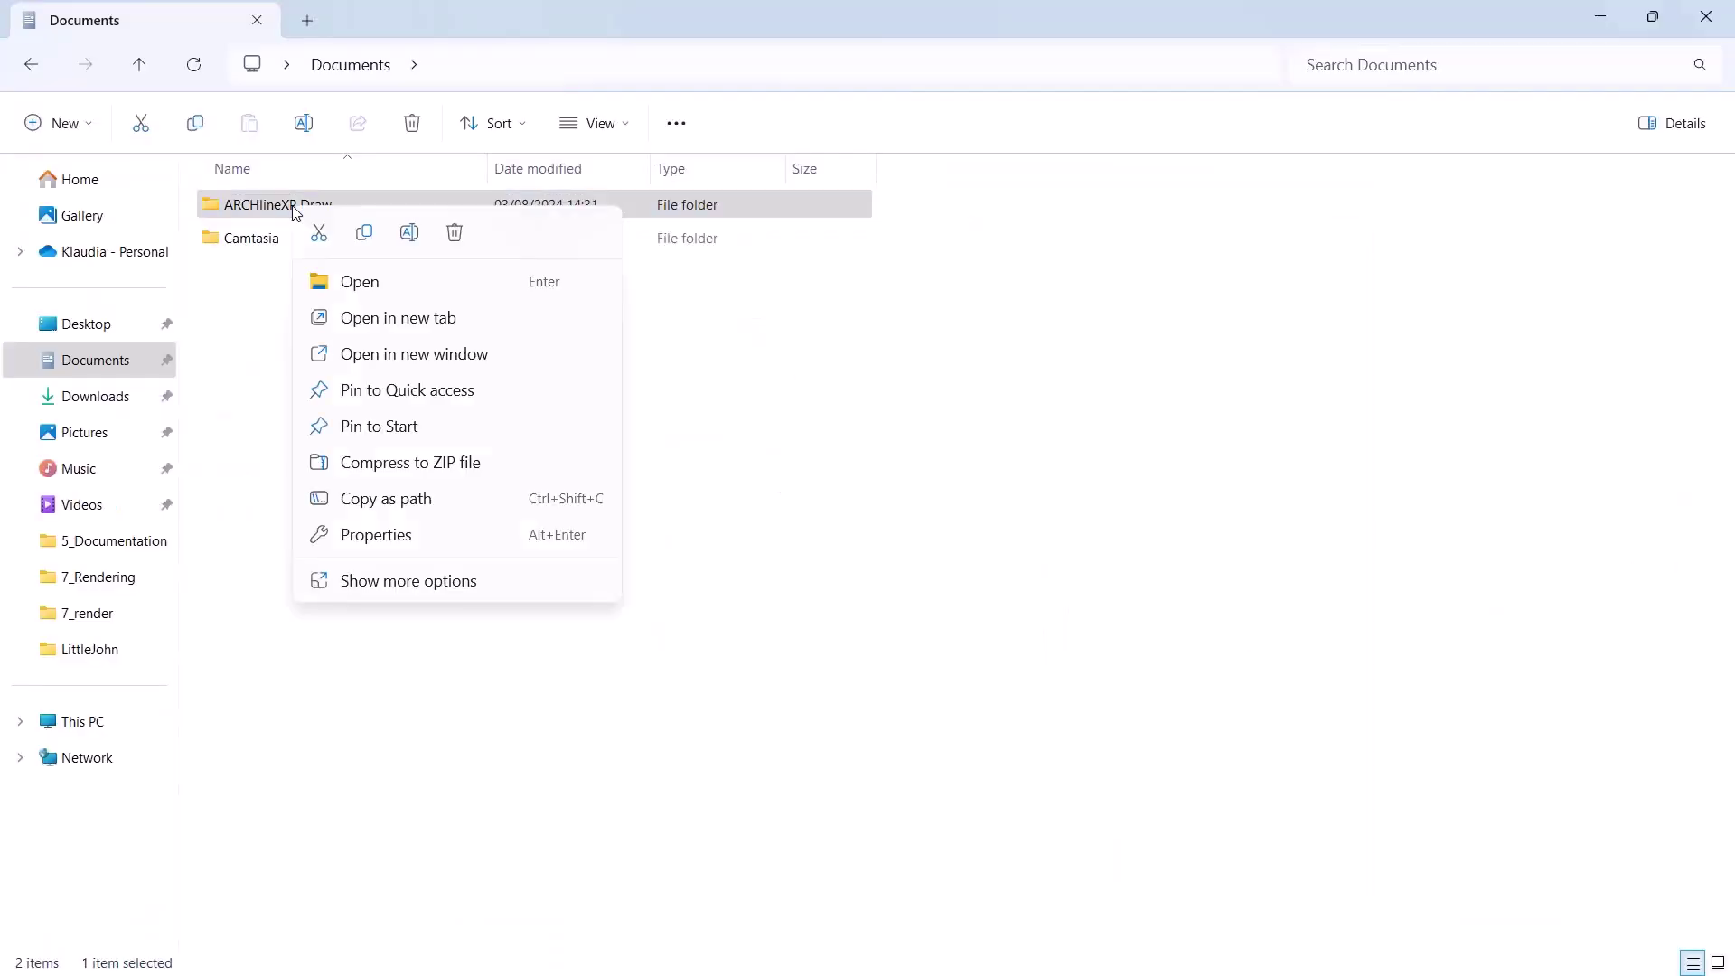
{"action": "left_click", "coordinate": [365, 239]}
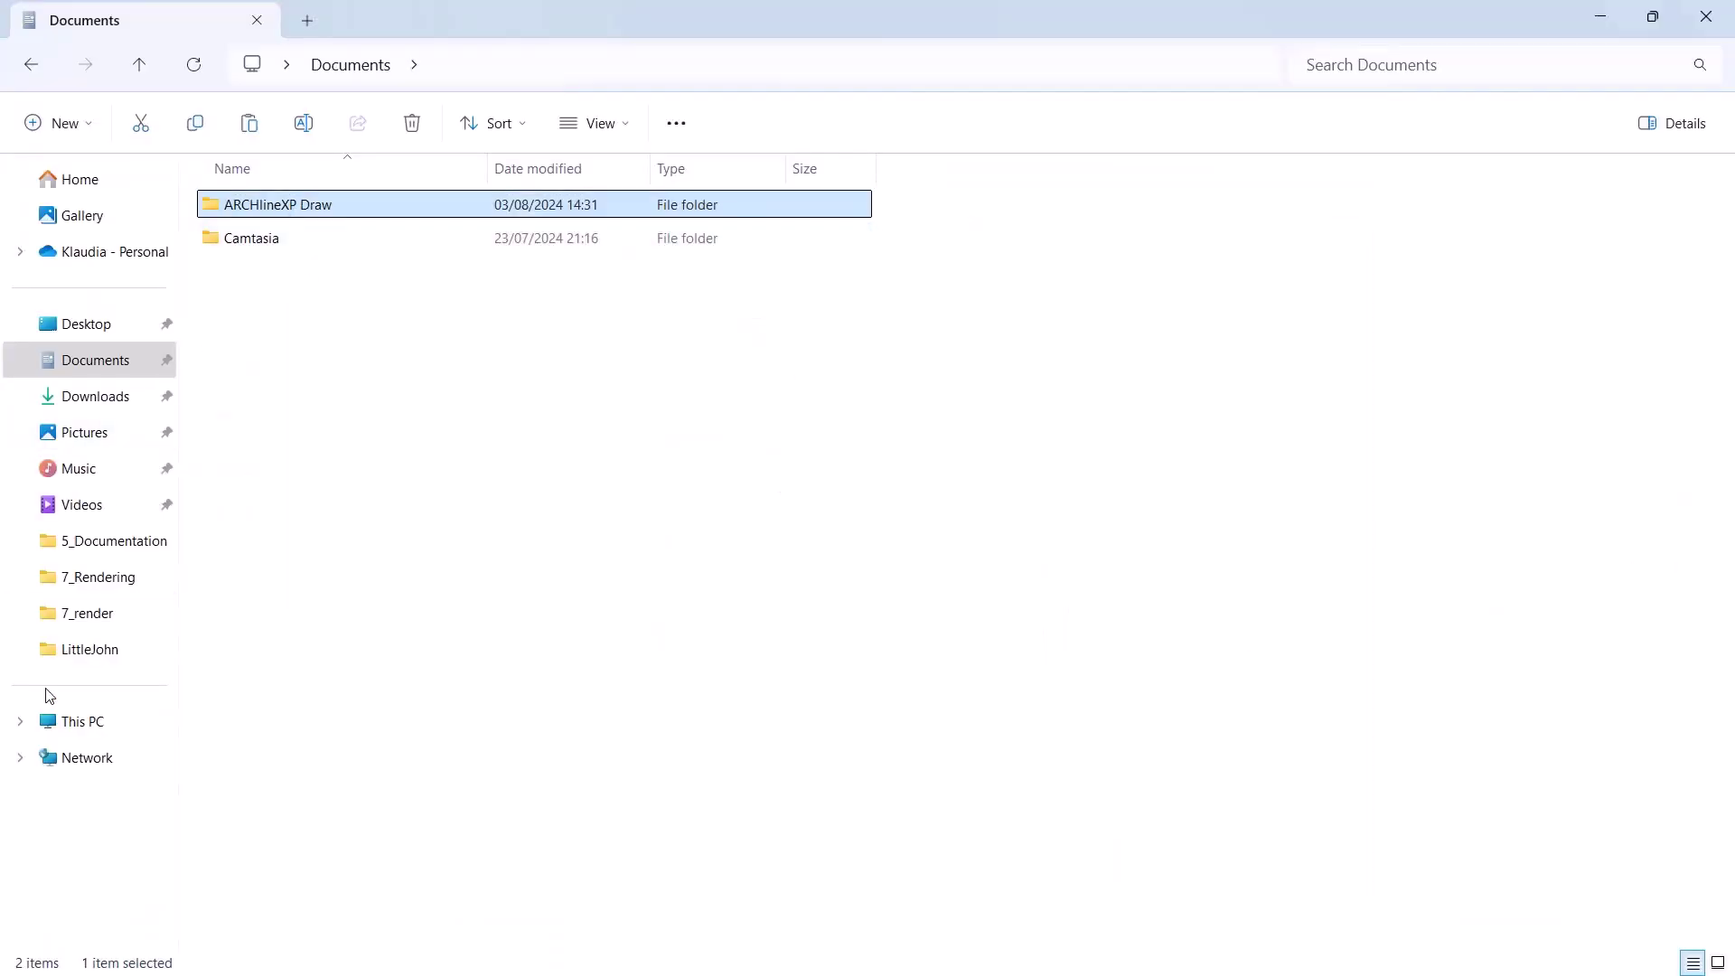
{"action": "left_click", "coordinate": [82, 721]}
{"action": "double_click", "coordinate": [551, 263]}
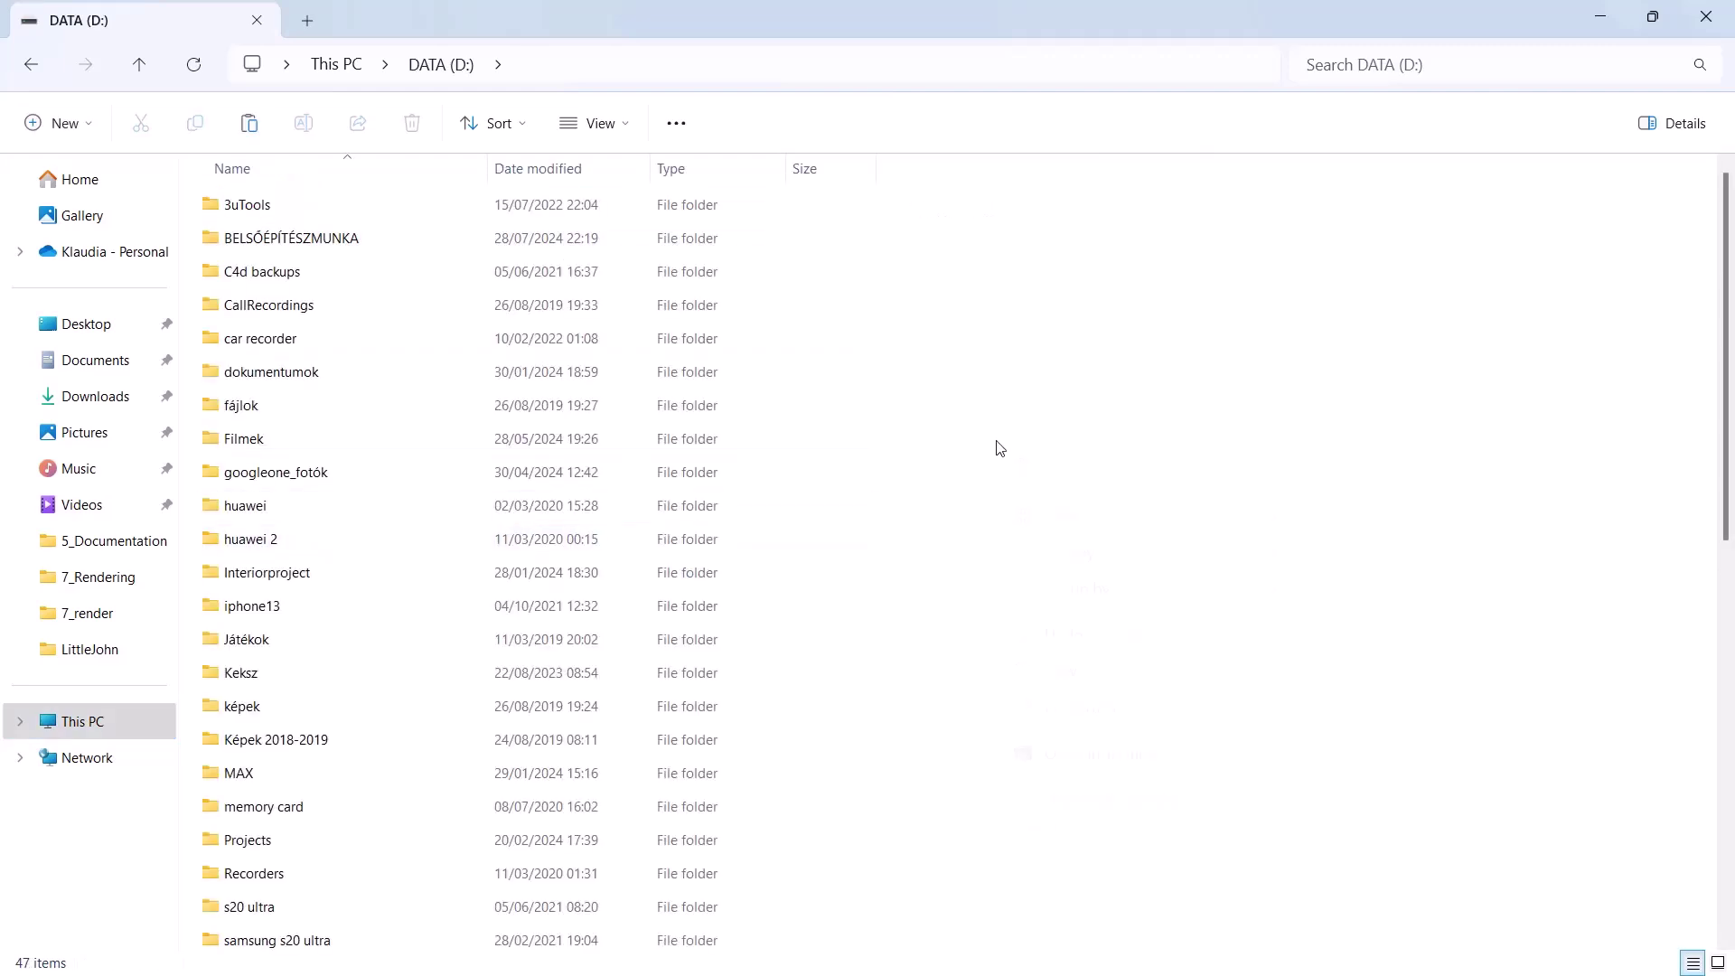
{"action": "right_click", "coordinate": [995, 445]}
{"action": "left_click", "coordinate": [1025, 467]}
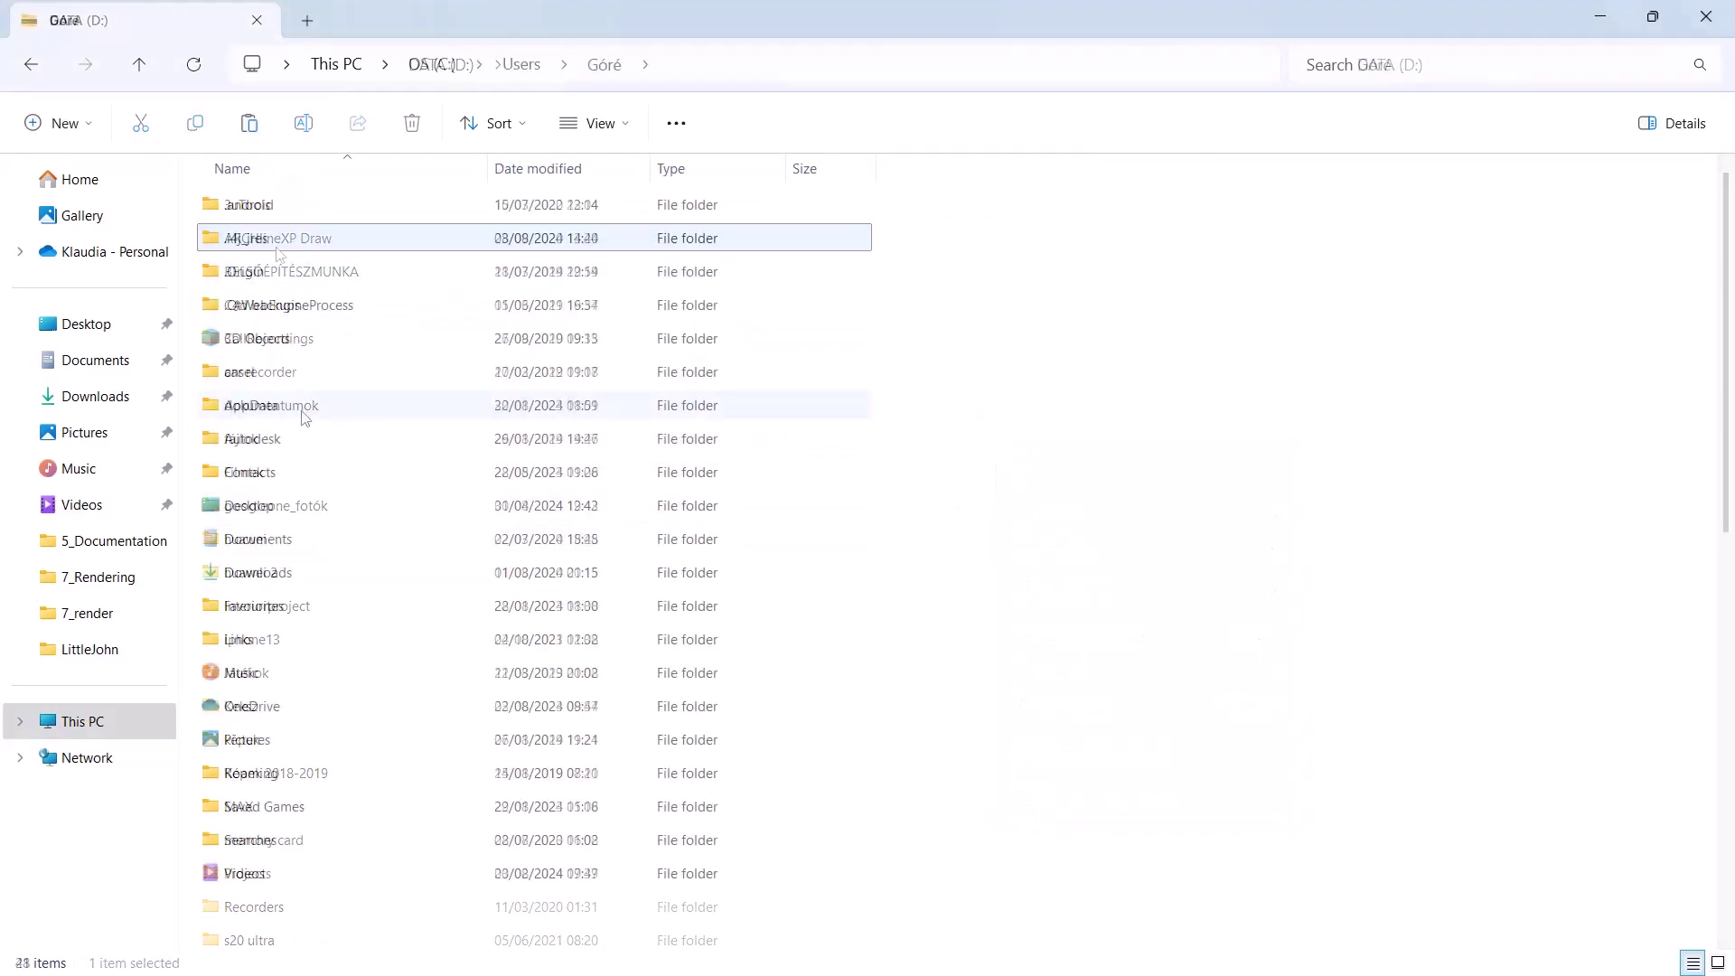
- Copy AppData\Roaming\cadline\ARCHlineXP2024\Archive into D:\ARCHlineXP Draw
{"action": "left_click", "coordinate": [282, 405]}
{"action": "double_click", "coordinate": [282, 407]}
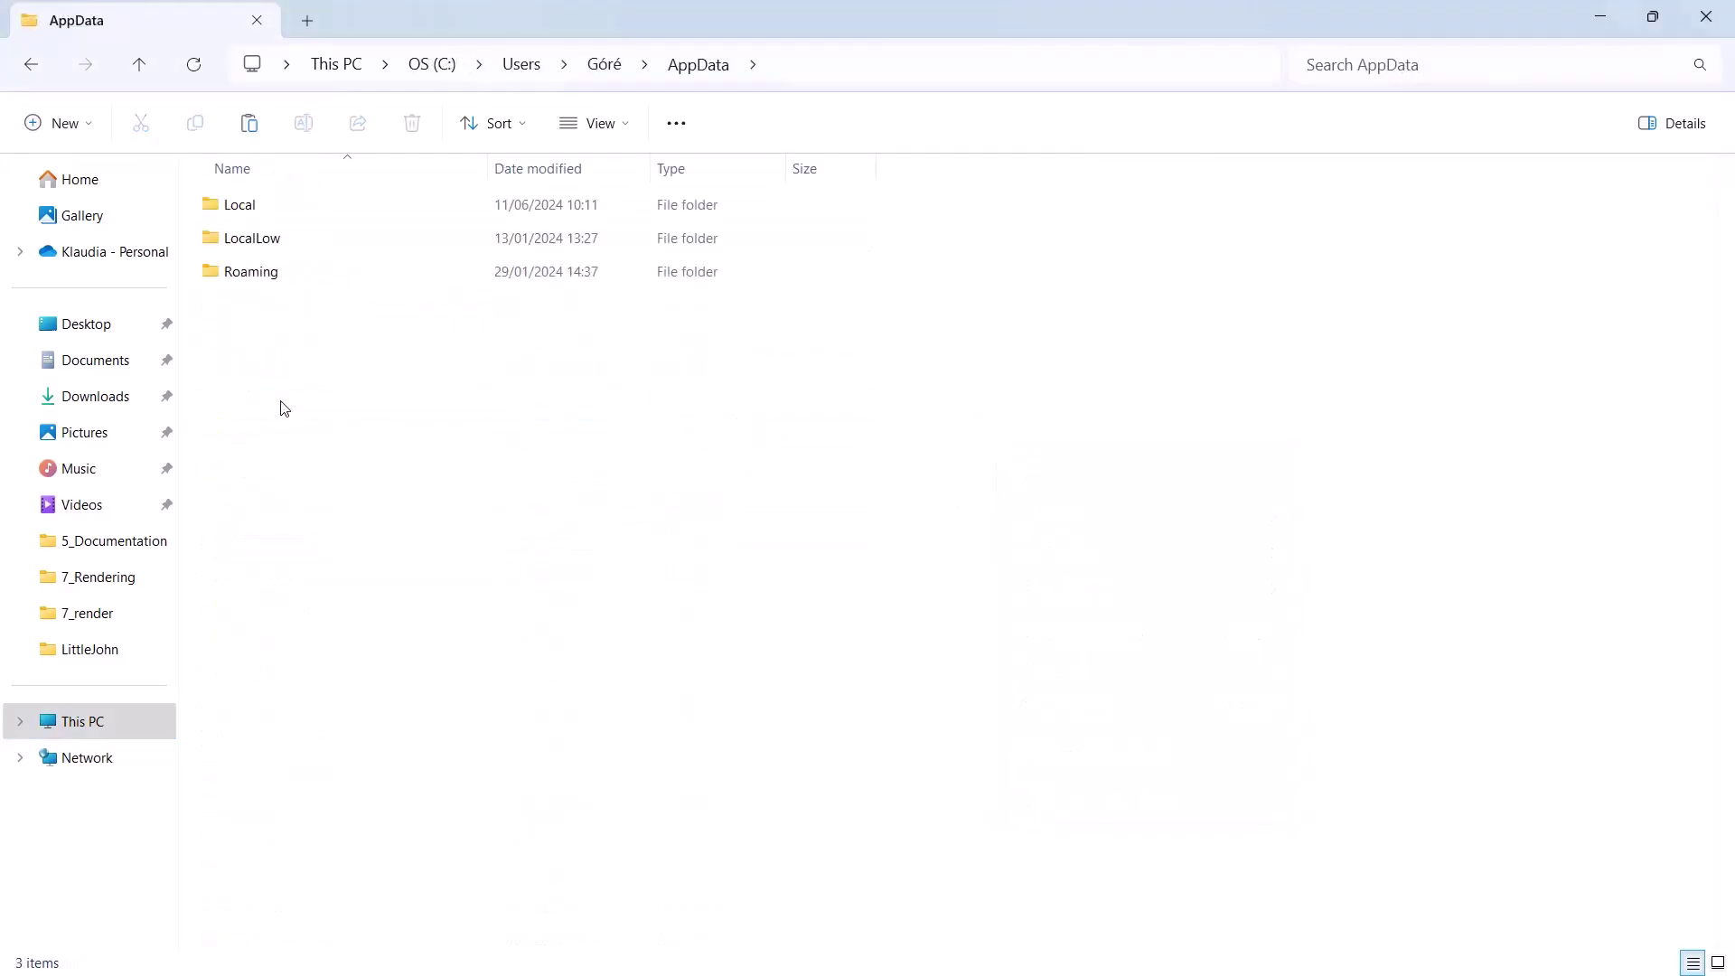
{"action": "double_click", "coordinate": [272, 277]}
{"action": "double_click", "coordinate": [275, 439]}
{"action": "double_click", "coordinate": [295, 245]}
{"action": "right_click", "coordinate": [282, 241]}
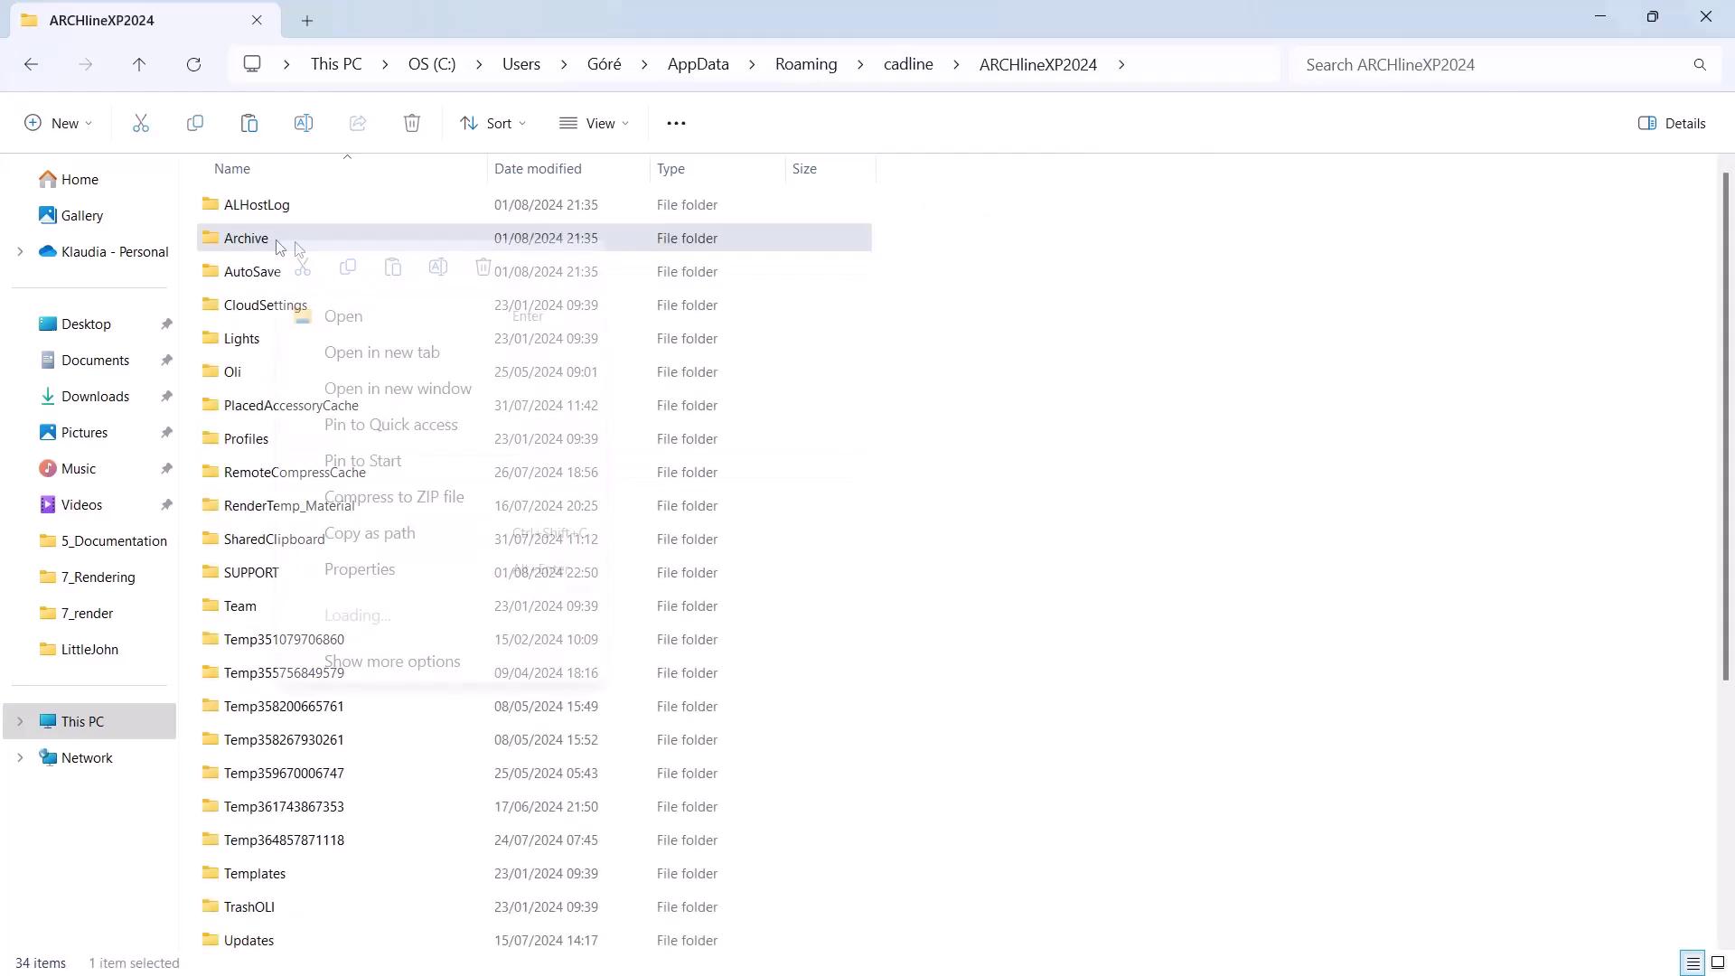
{"action": "left_click", "coordinate": [349, 264]}
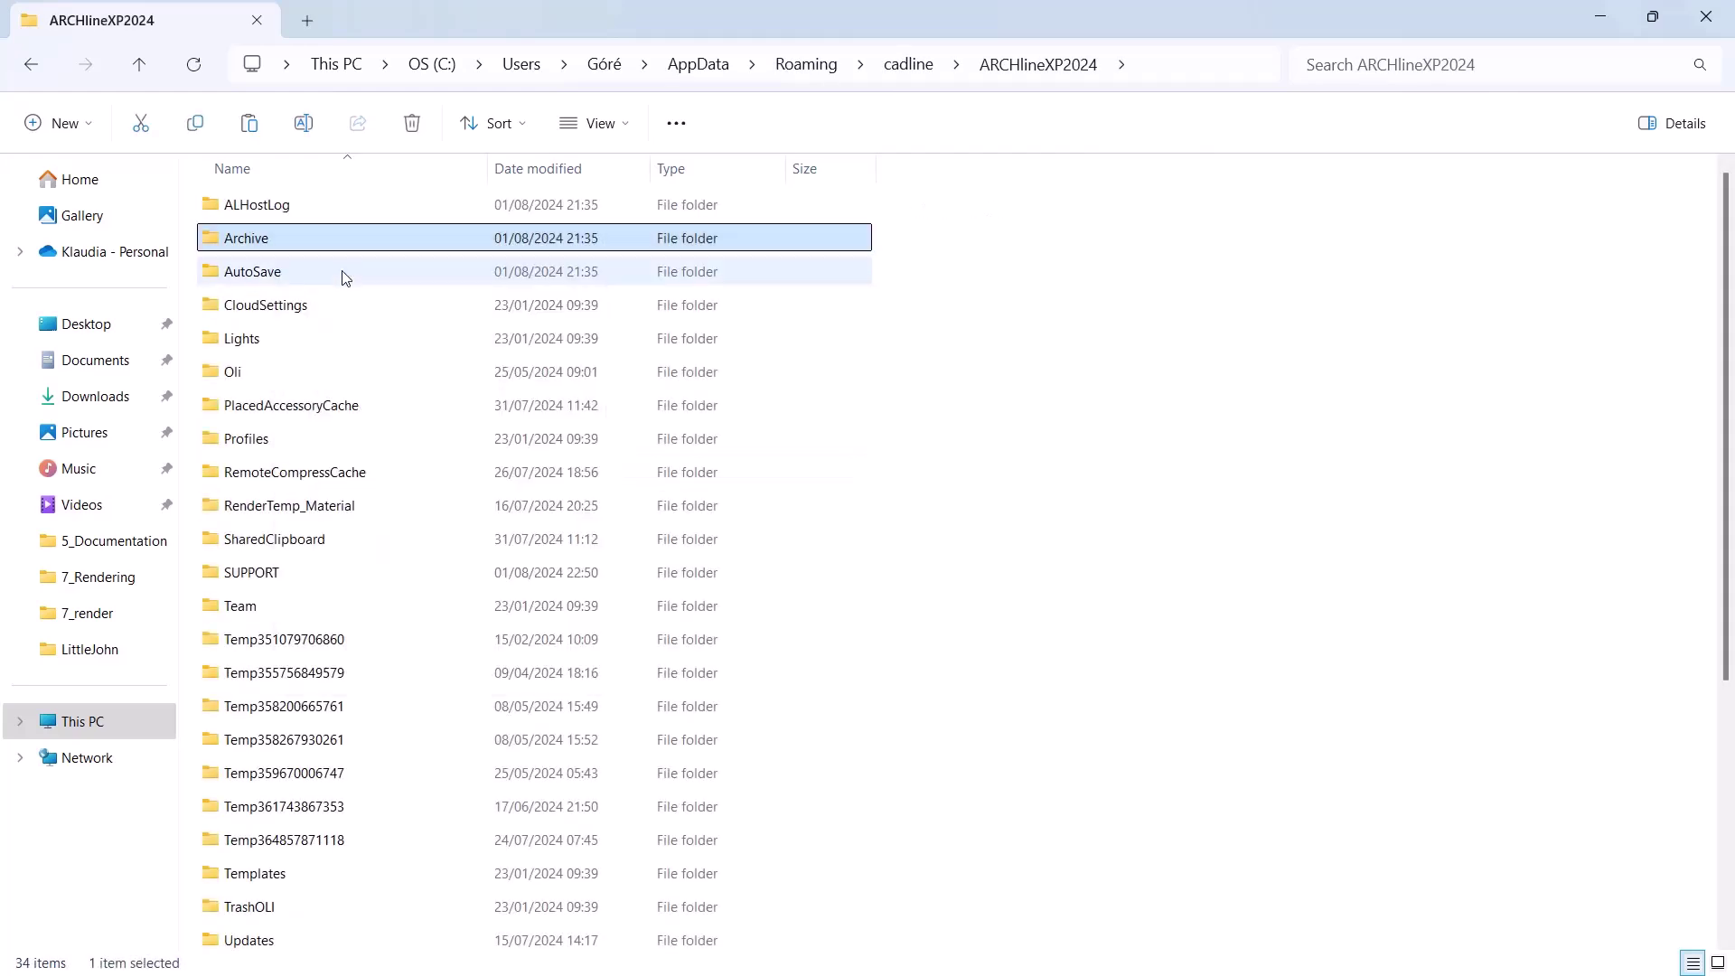
{"action": "left_click", "coordinate": [98, 729]}
{"action": "double_click", "coordinate": [595, 222]}
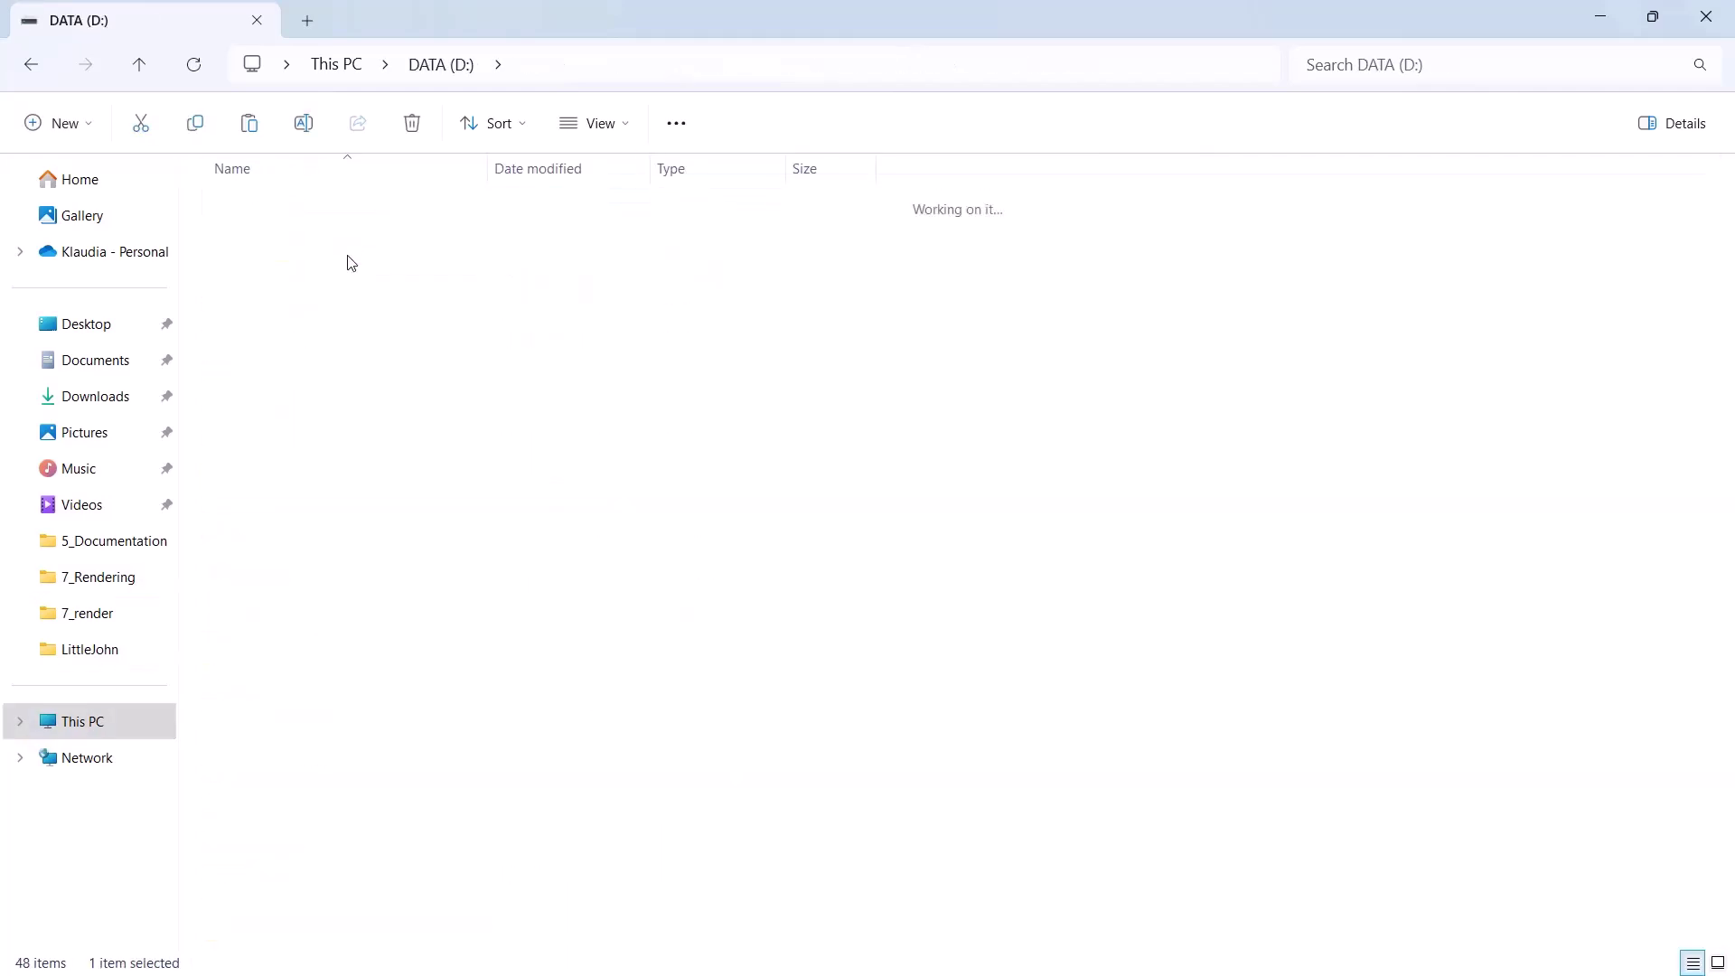
{"action": "double_click", "coordinate": [355, 274]}
{"action": "right_click", "coordinate": [298, 767]}
{"action": "left_click", "coordinate": [307, 475]}
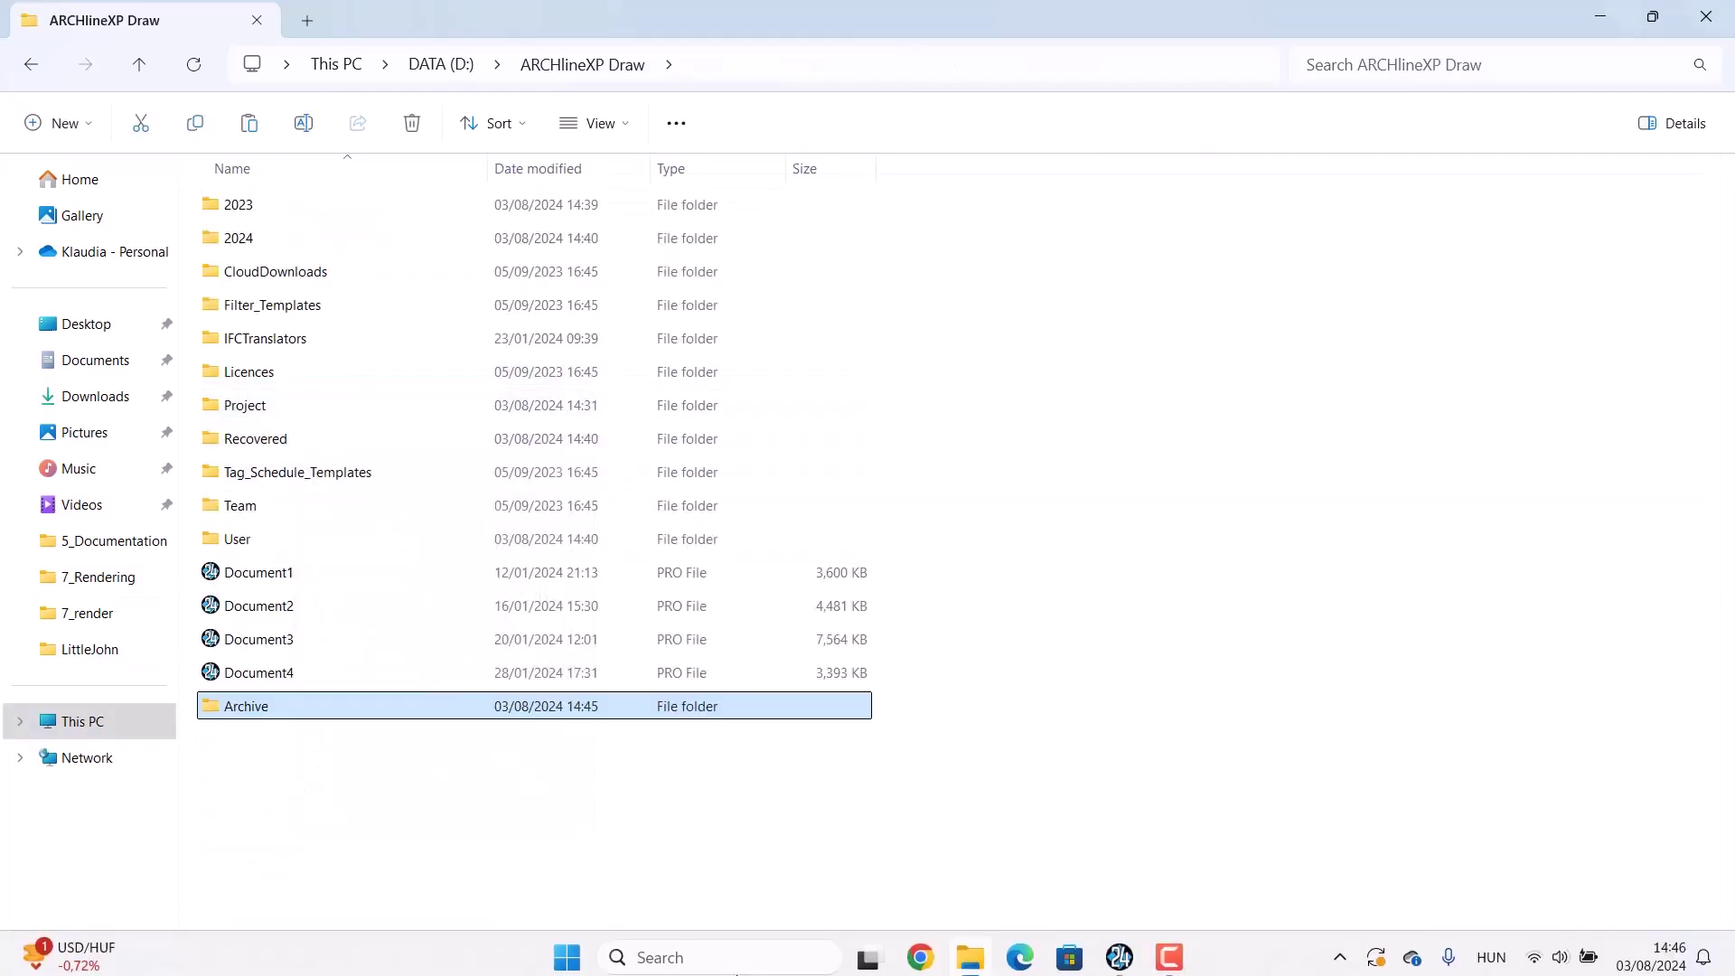
- In Options > Open and Save, set the project default folder to D:\ARCHlineXP Draw
{"action": "left_click", "coordinate": [1103, 953]}
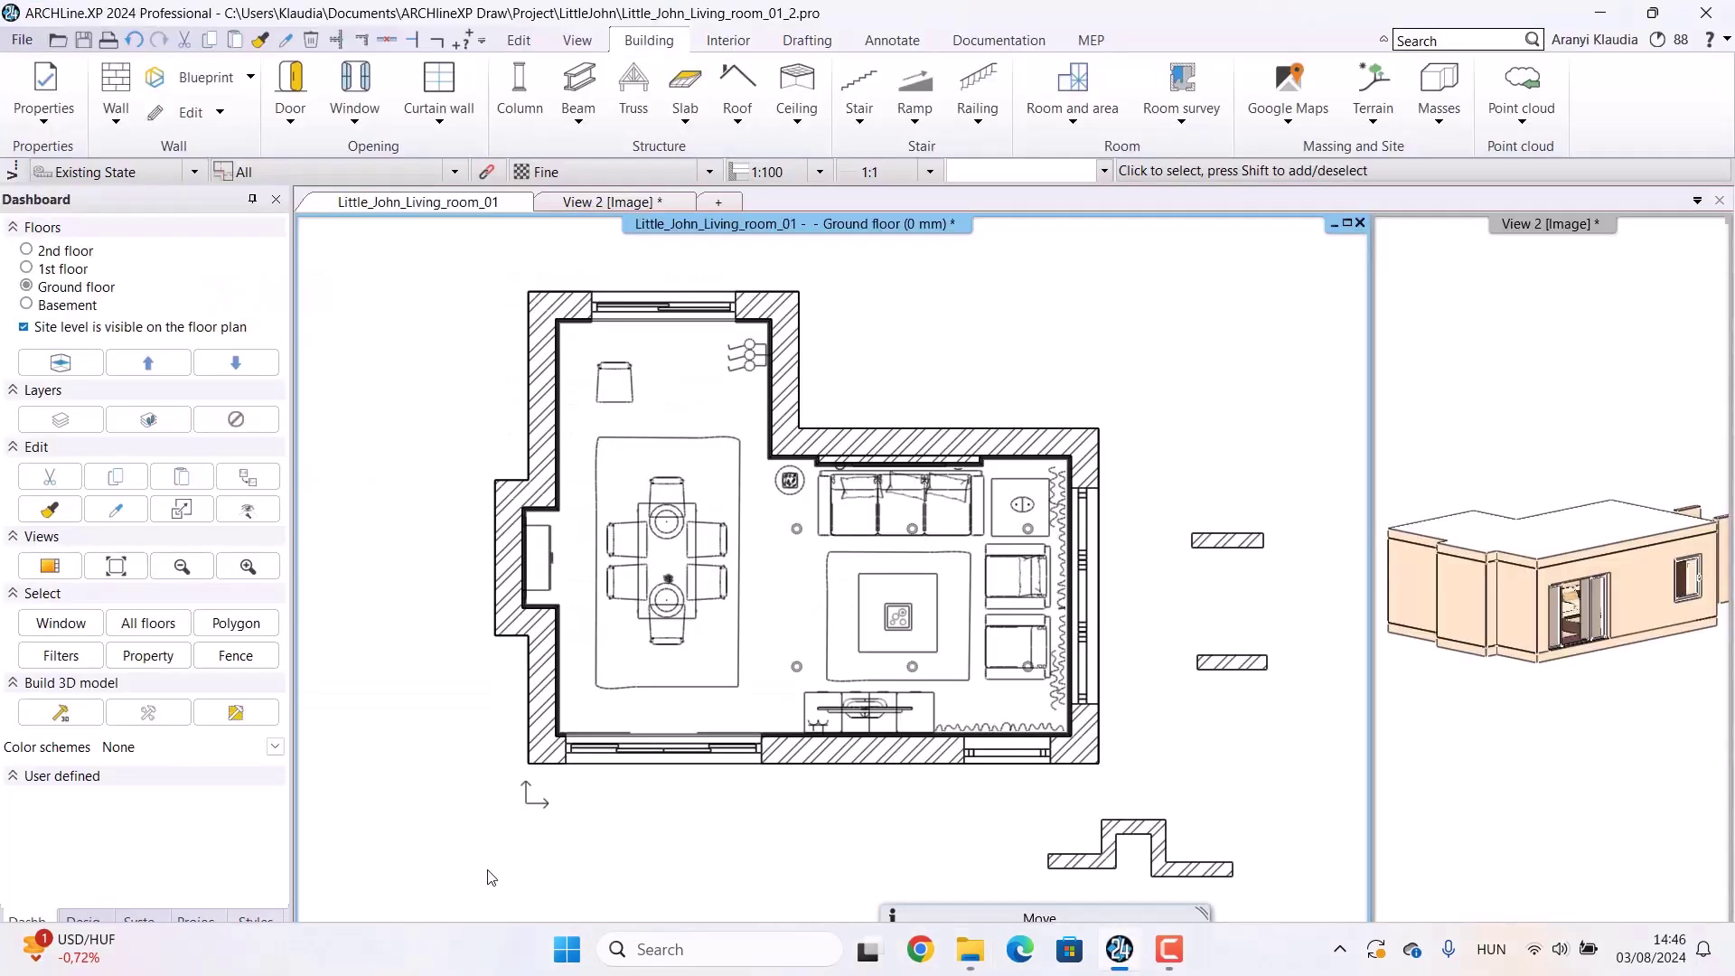
{"action": "left_click", "coordinate": [18, 958]}
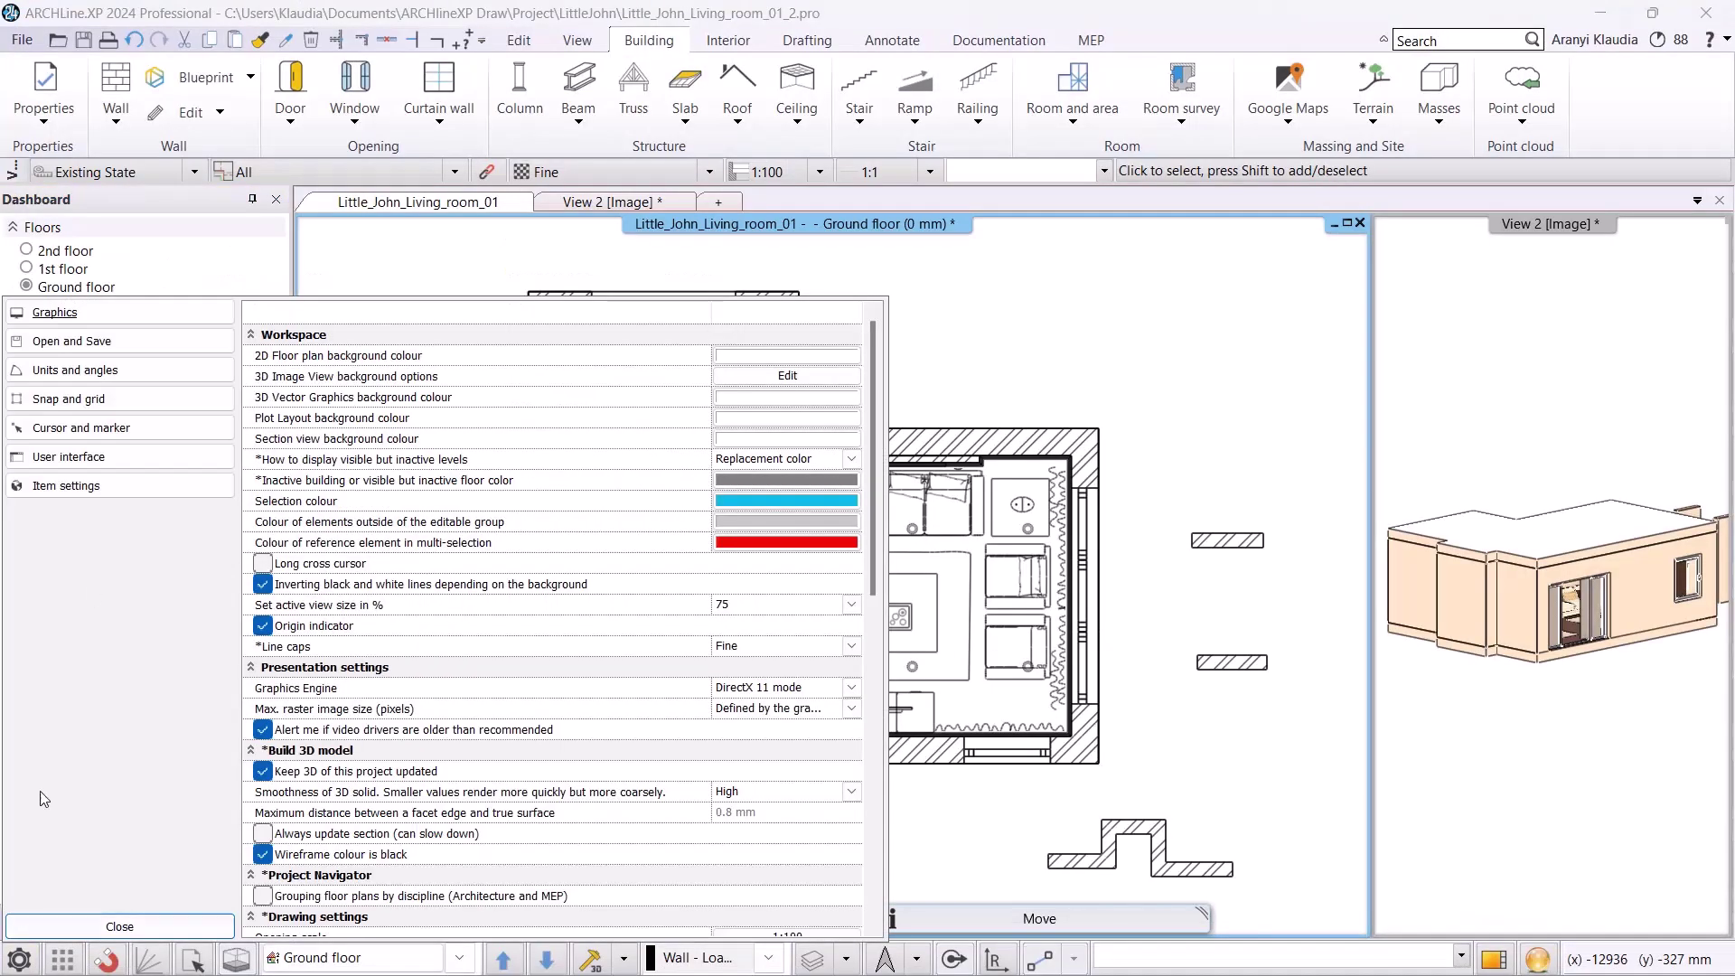
{"action": "left_click", "coordinate": [90, 340]}
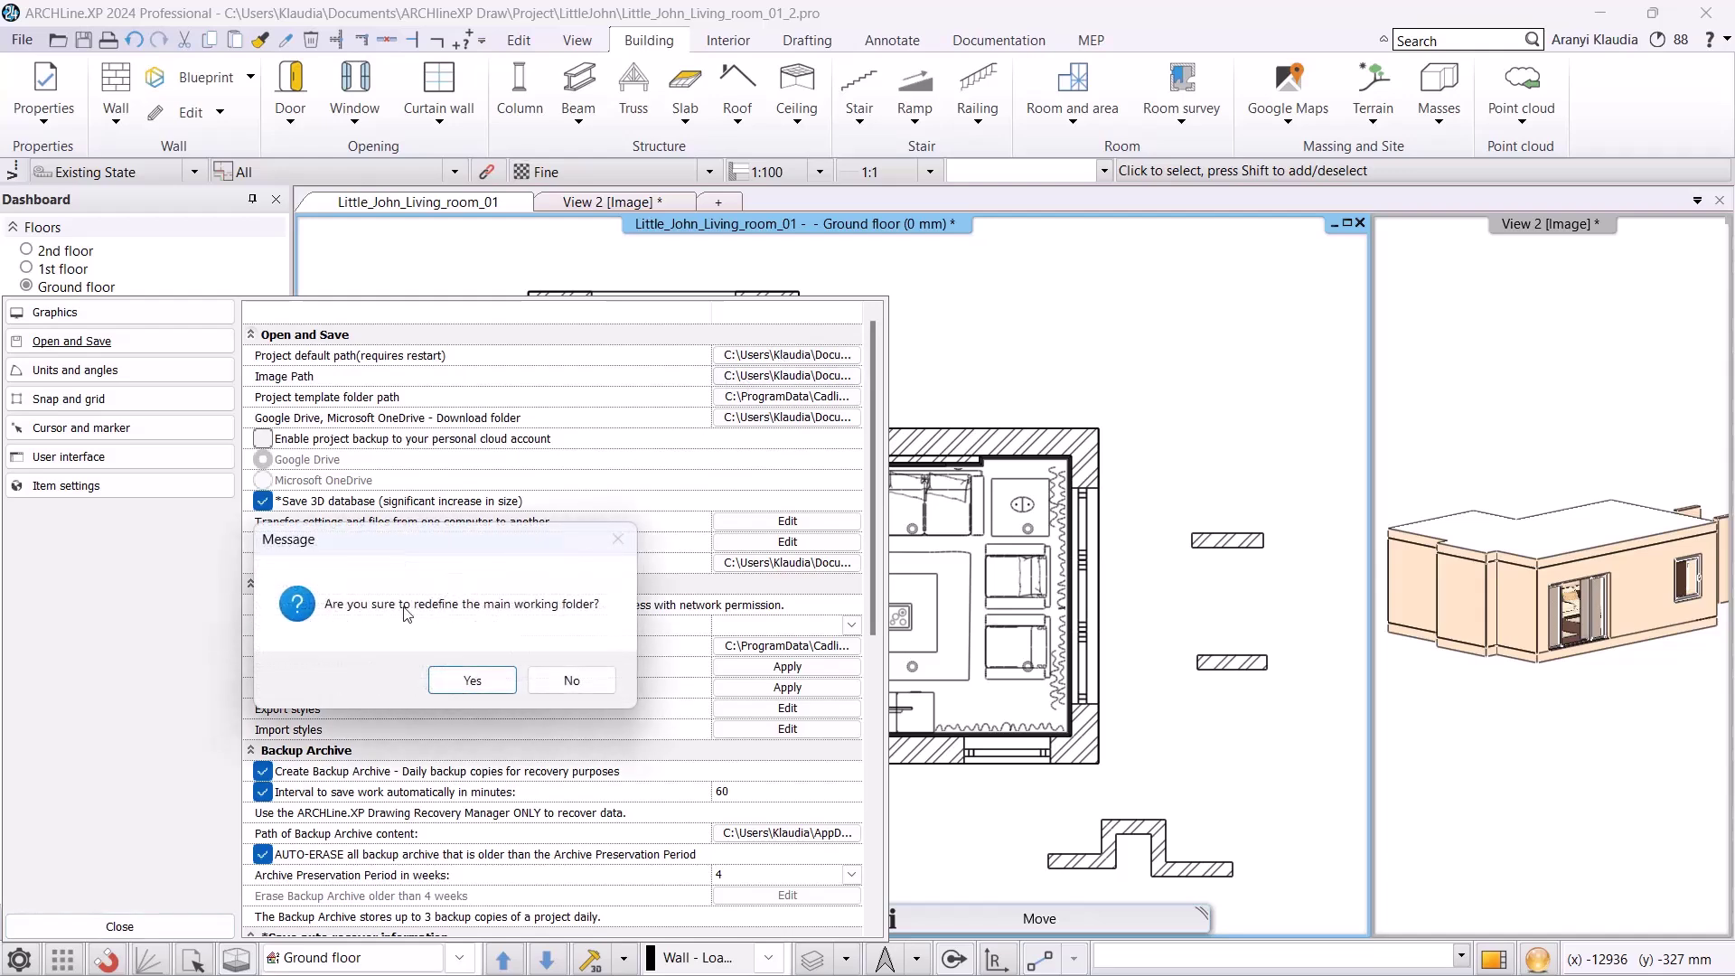
{"action": "left_click", "coordinate": [472, 681]}
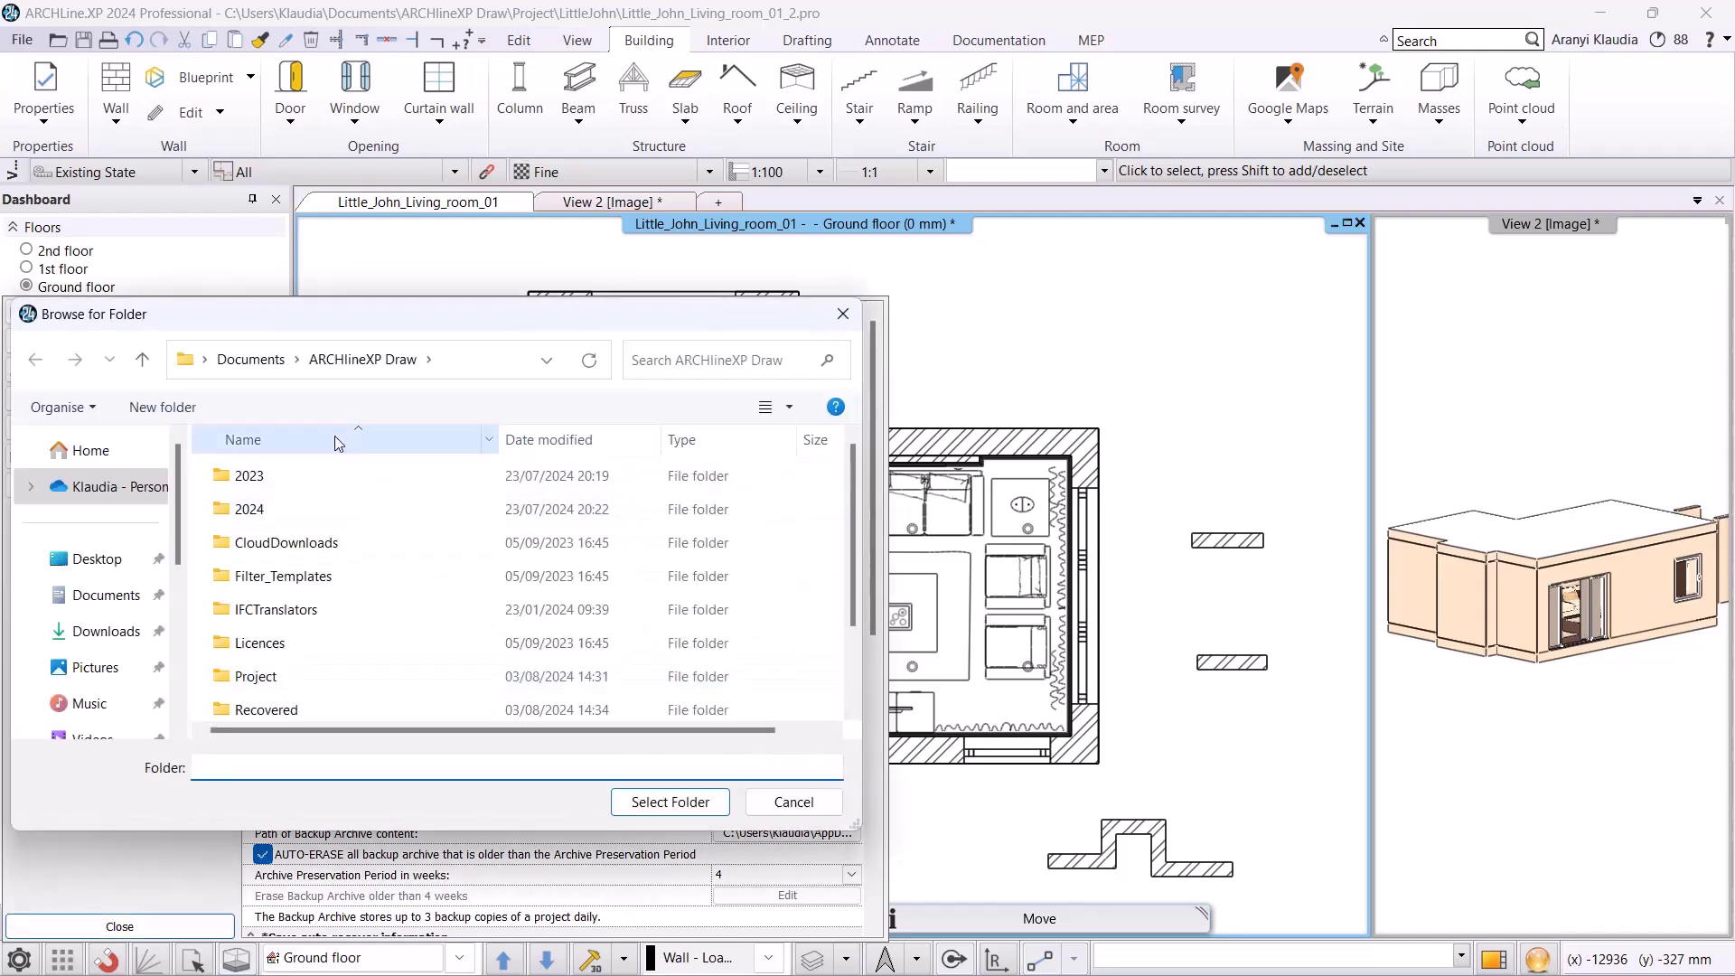
{"action": "left_click", "coordinate": [147, 596]}
{"action": "left_click", "coordinate": [662, 481]}
{"action": "double_click", "coordinate": [663, 481]}
{"action": "double_click", "coordinate": [307, 509]}
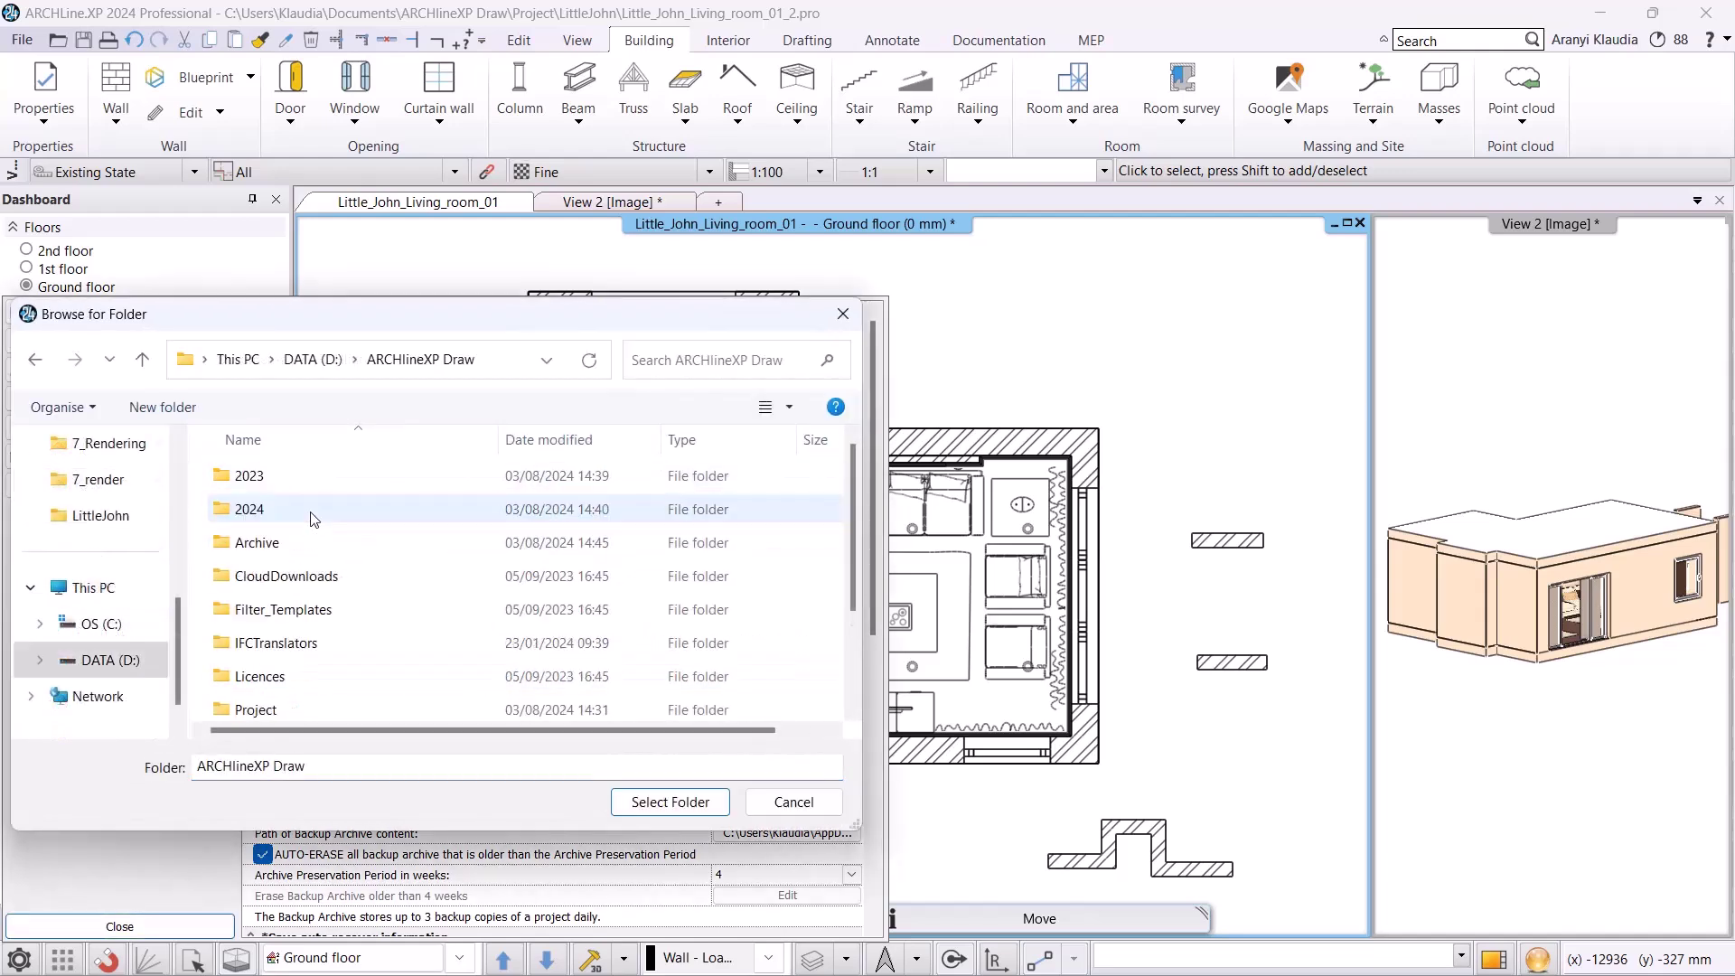
{"action": "left_click", "coordinate": [670, 801]}
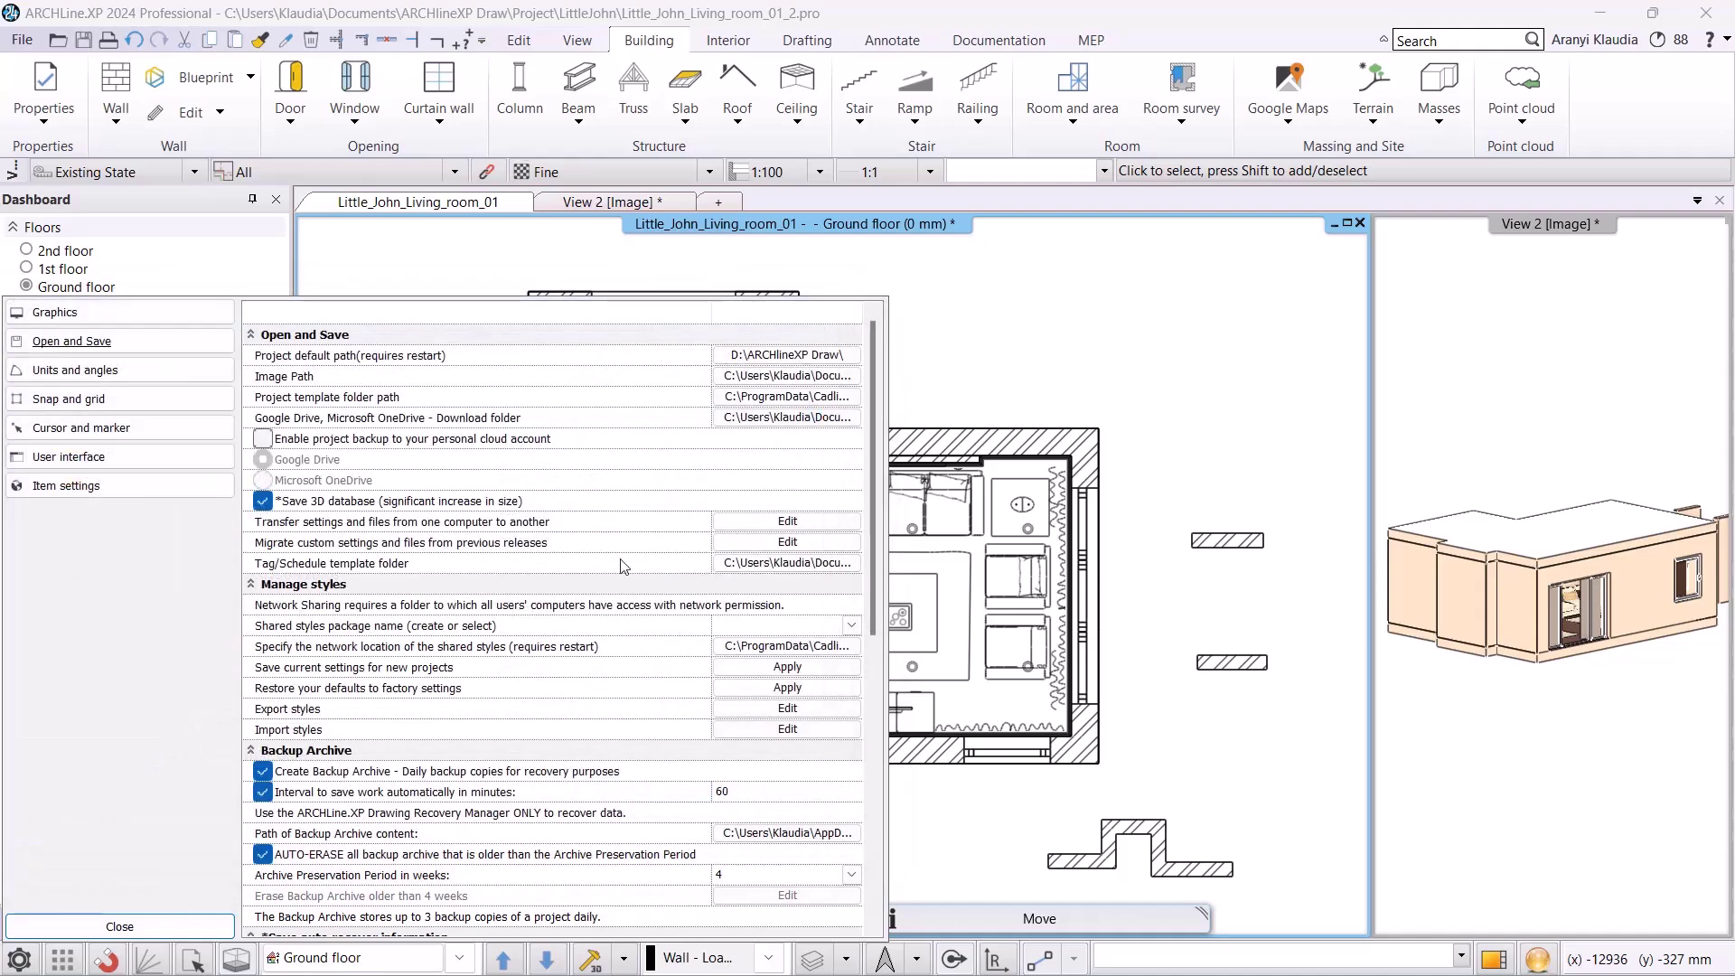
- Set the image path to D:\ARCHlineXP Draw
{"action": "left_click", "coordinate": [801, 387]}
{"action": "scroll", "coordinate": [195, 687], "scroll_direction": "down", "scroll_amount": 5}
{"action": "left_click", "coordinate": [203, 642]}
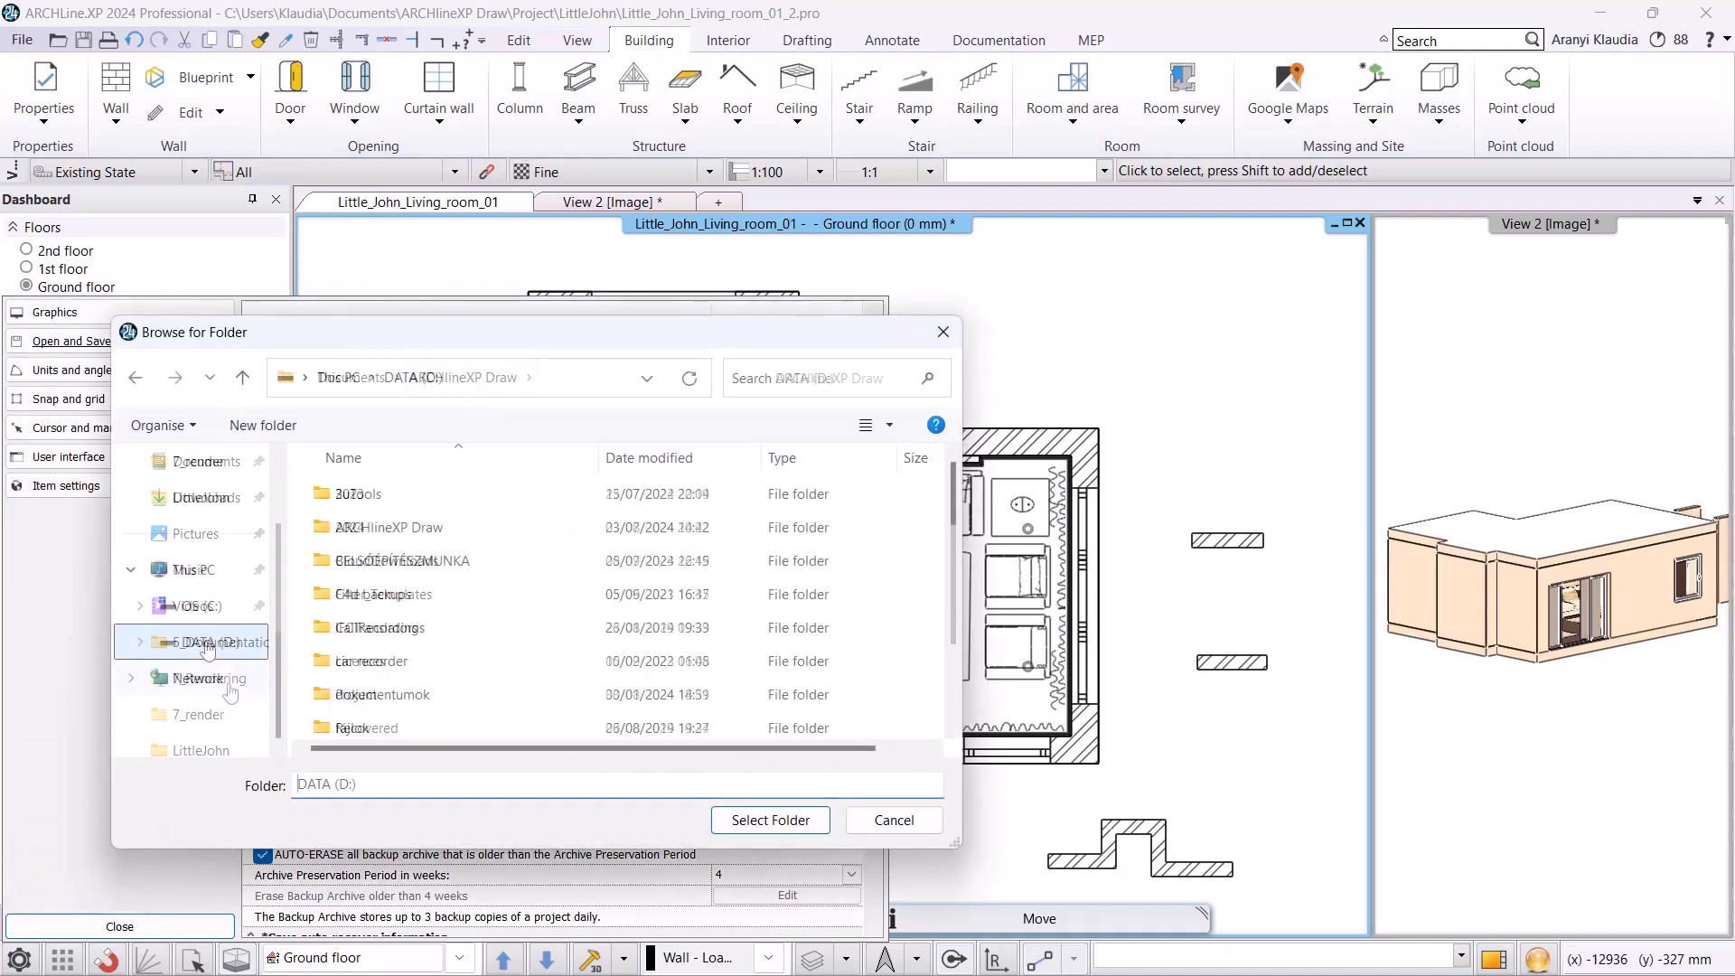
{"action": "double_click", "coordinate": [389, 527]}
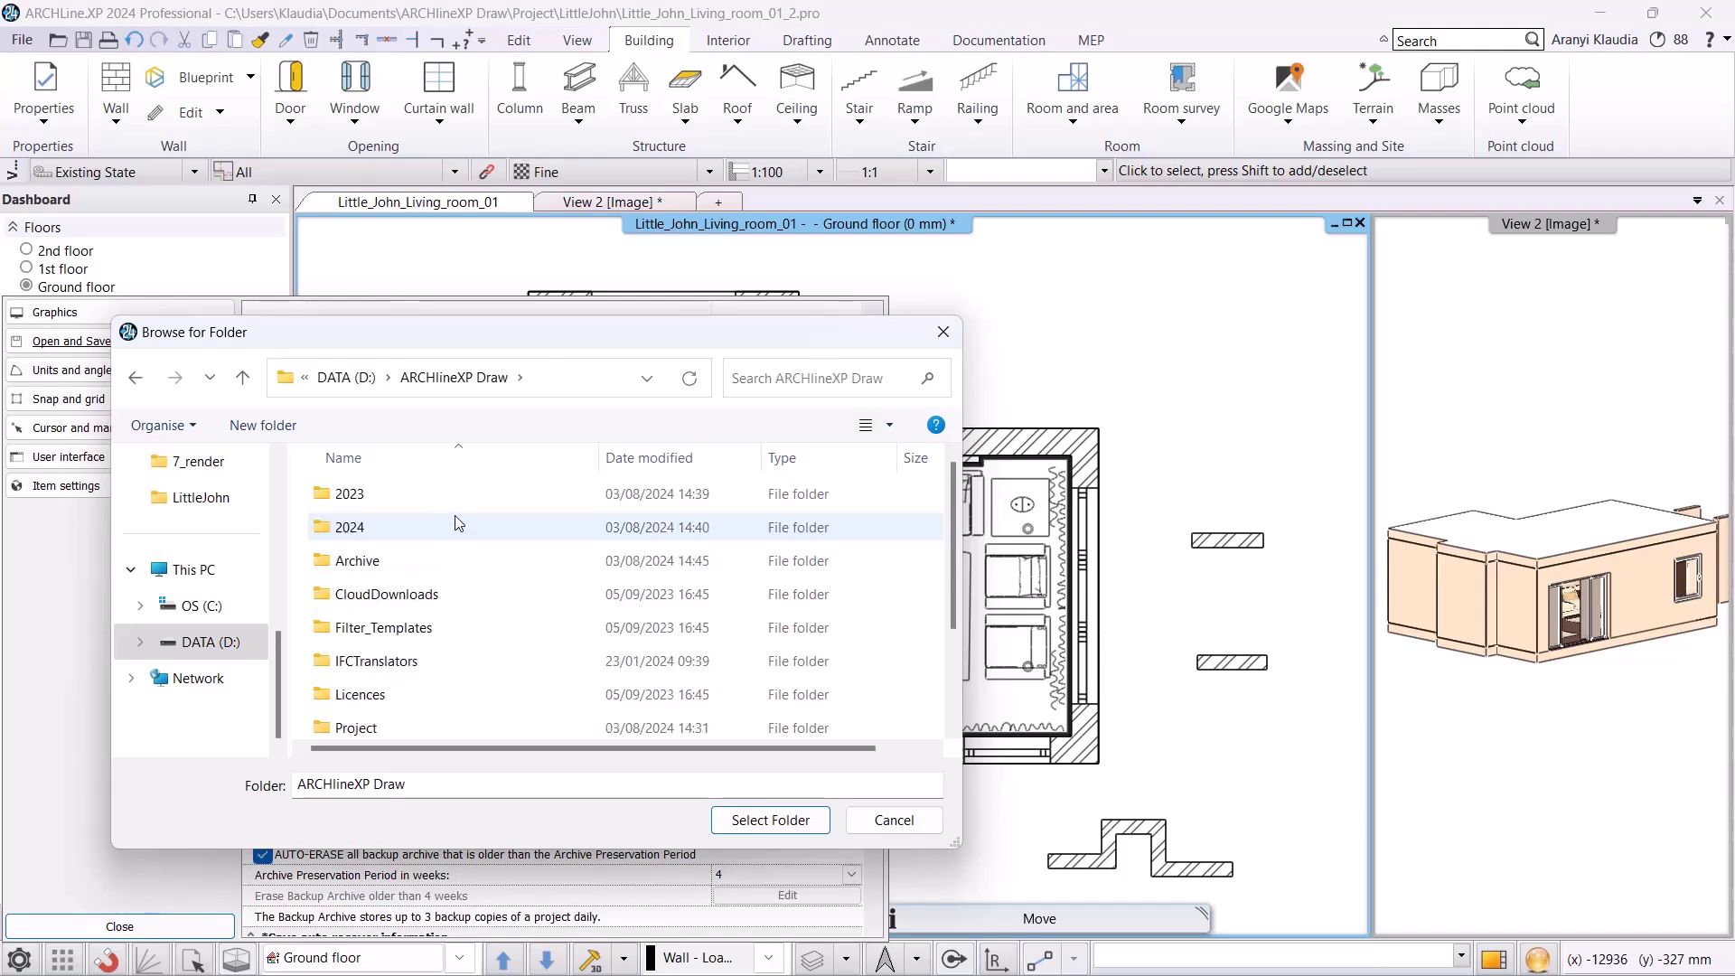
{"action": "left_click", "coordinate": [764, 819]}
- Set the project template folder to D:\ARCHlineXP Draw\2024\ProjectTemplates
{"action": "left_click", "coordinate": [787, 397]}
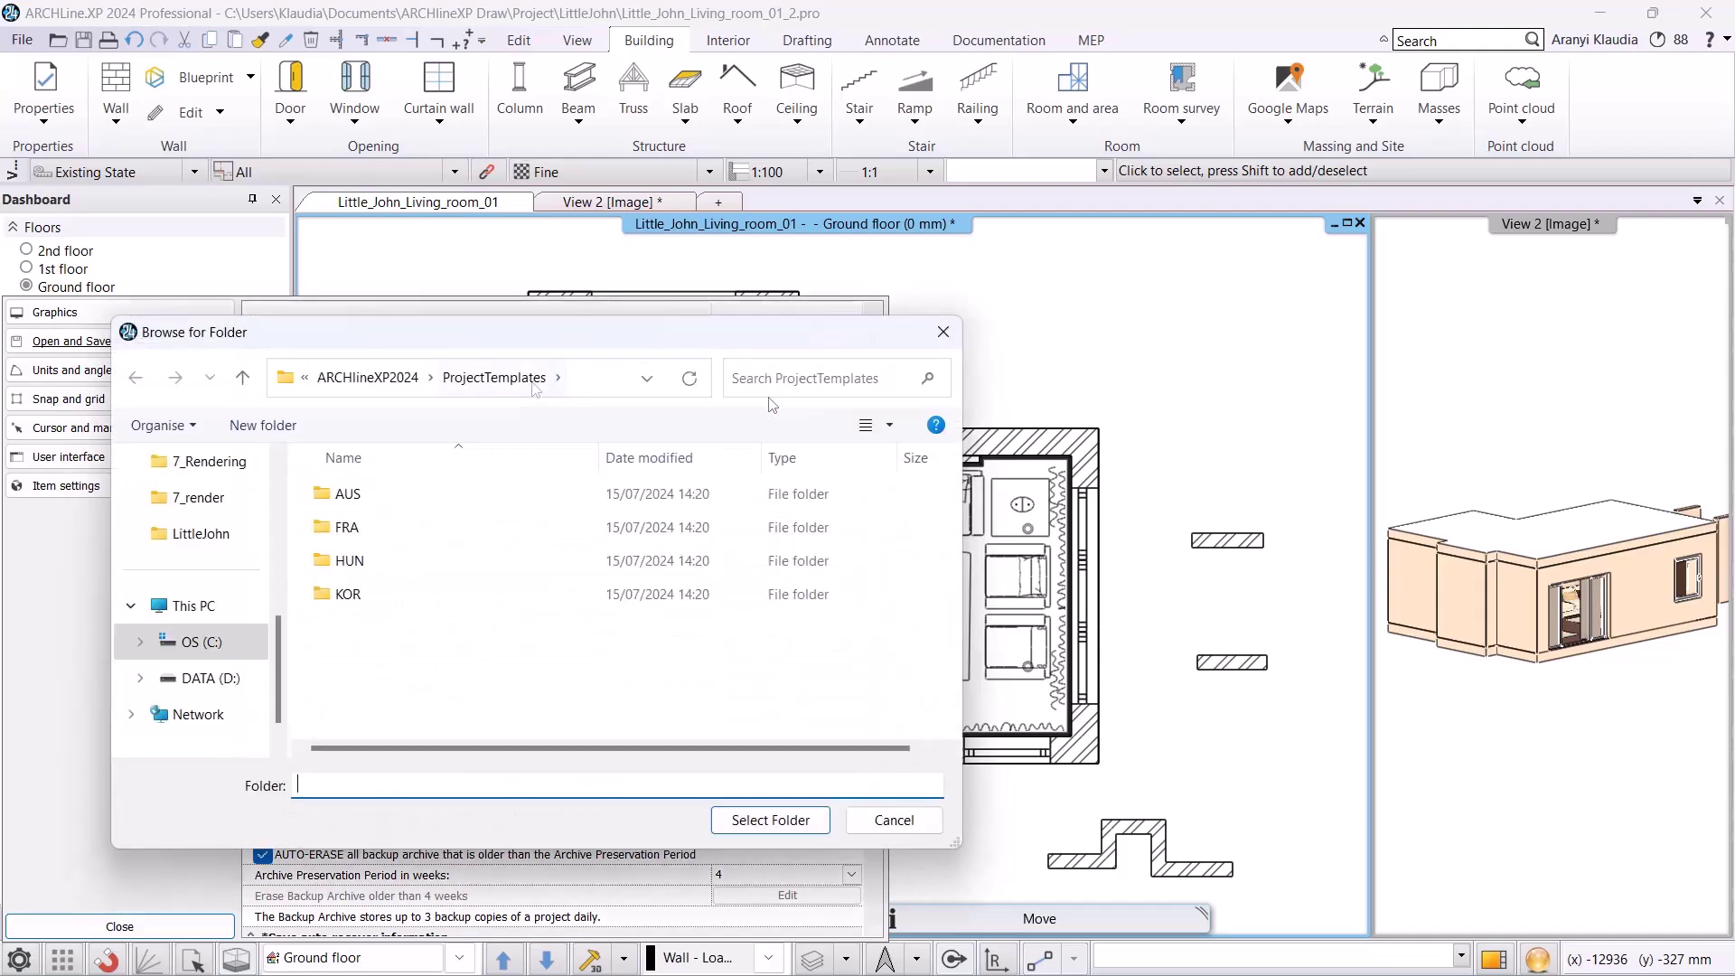
{"action": "left_click", "coordinate": [206, 678]}
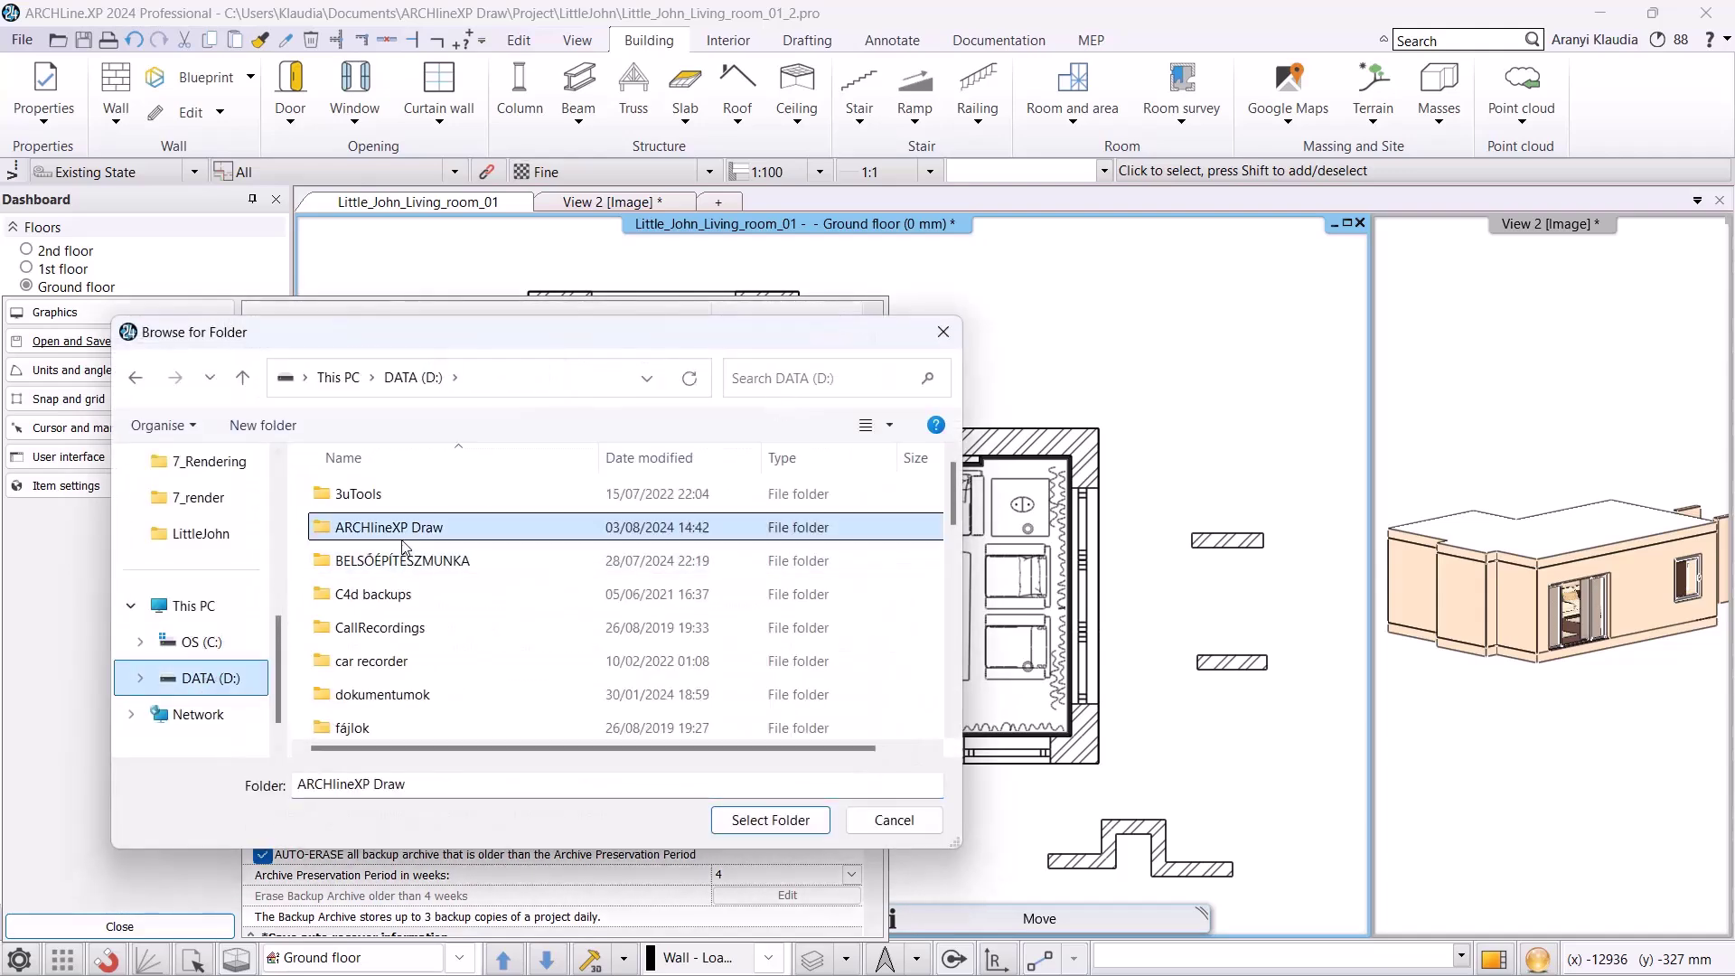
{"action": "double_click", "coordinate": [397, 529]}
{"action": "double_click", "coordinate": [385, 532]}
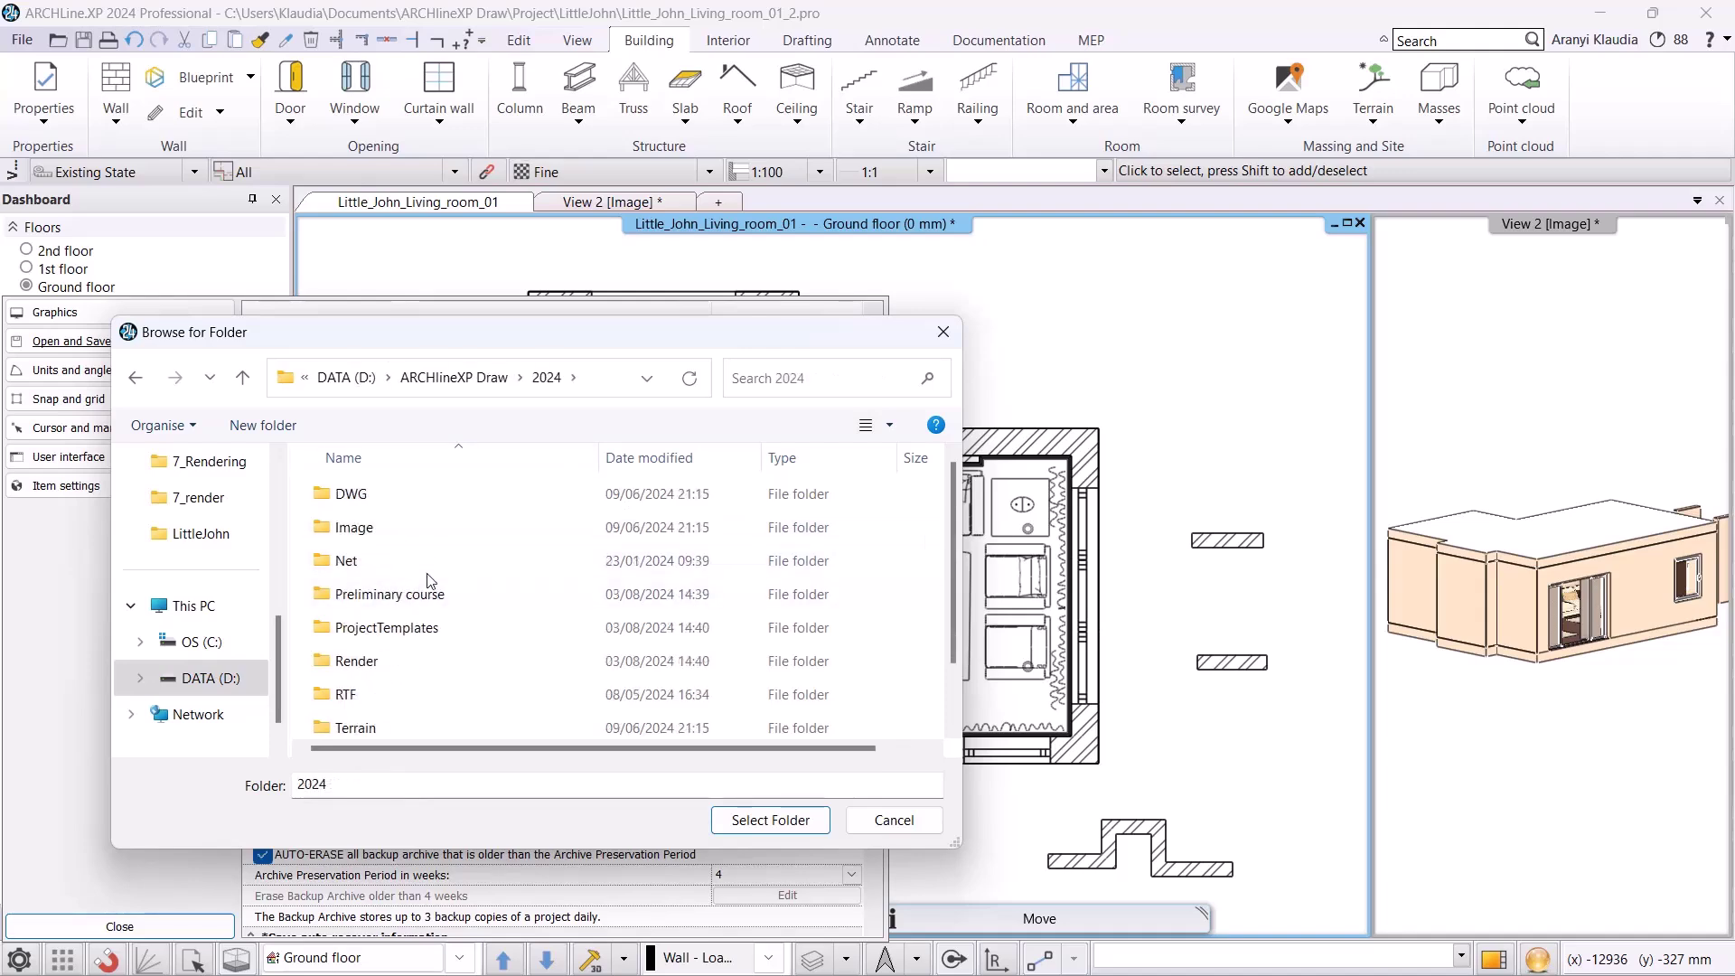
{"action": "double_click", "coordinate": [409, 629]}
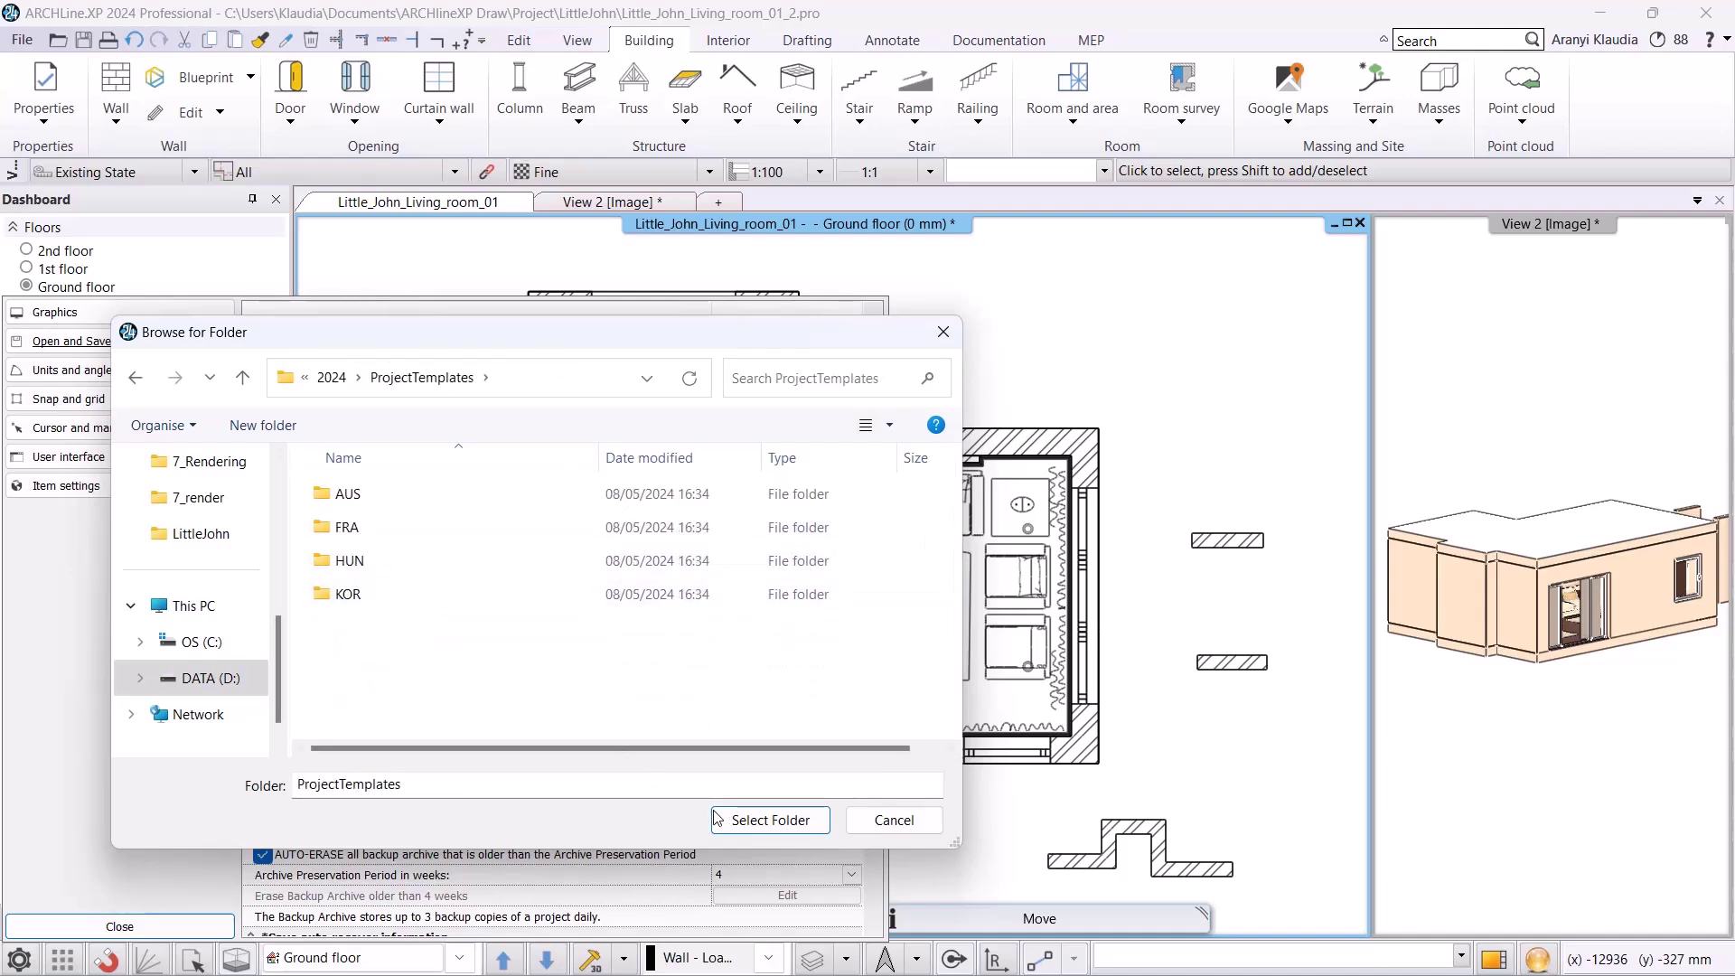
{"action": "left_click", "coordinate": [770, 820]}
- Browse the cloud download folder to D:\ARCHlineXP Draw\CloudDownloads
{"action": "left_click", "coordinate": [779, 419]}
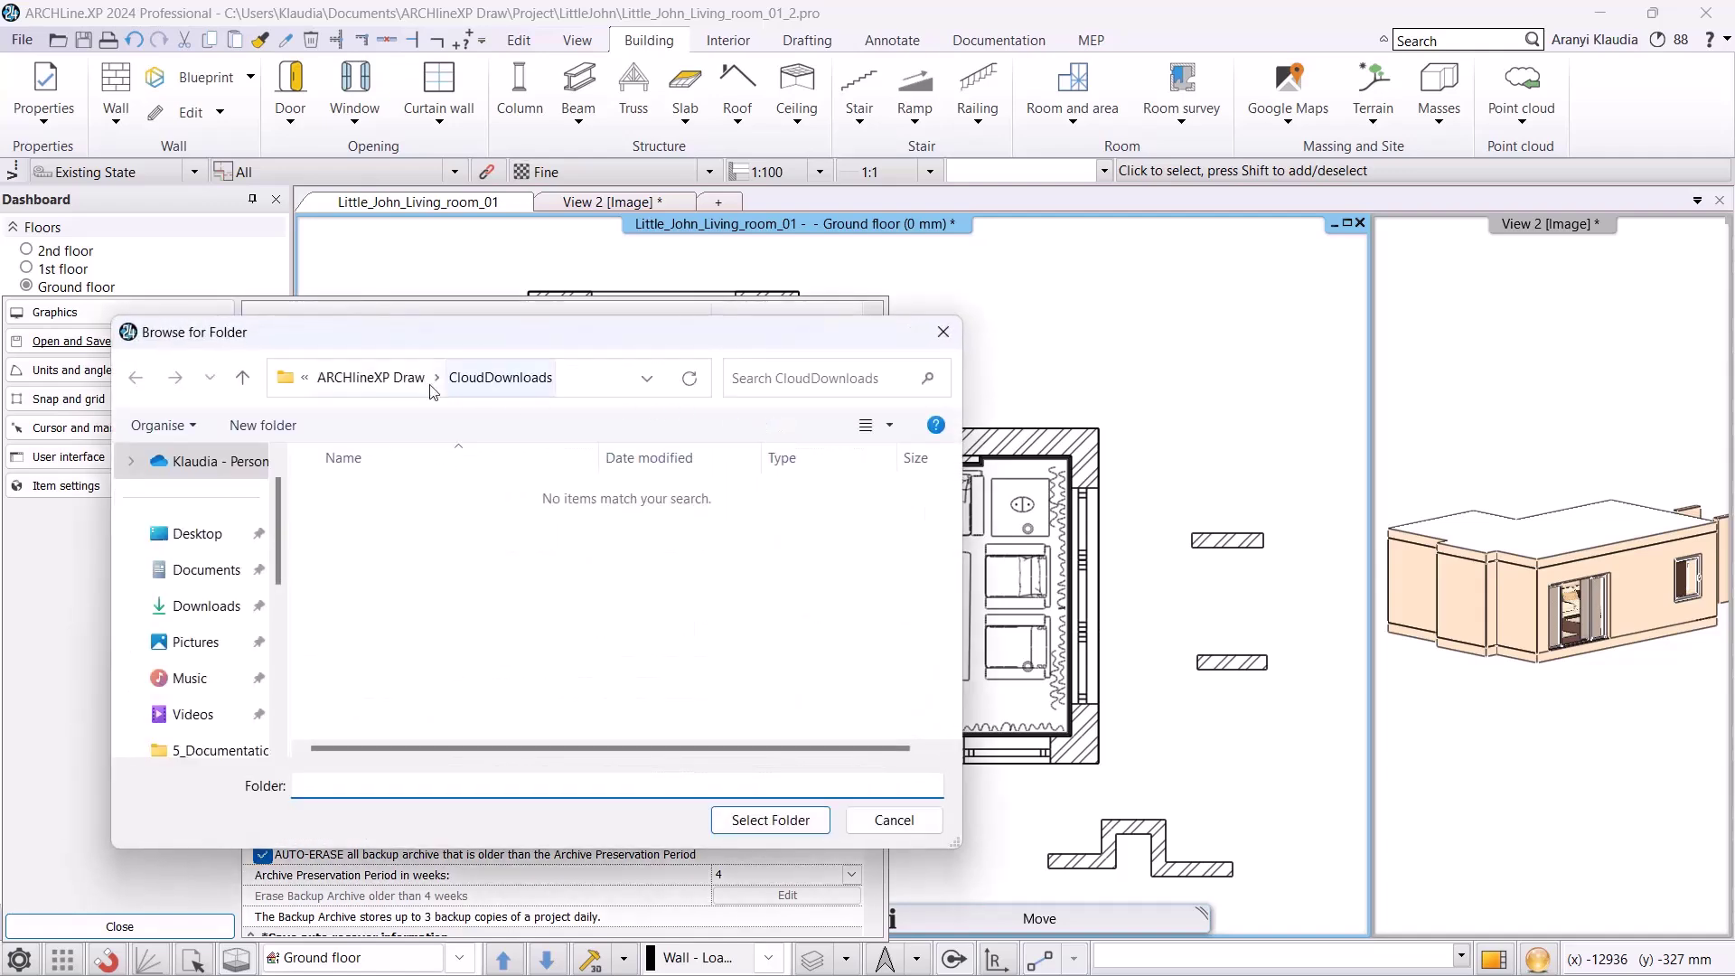
{"action": "scroll", "coordinate": [222, 648], "scroll_direction": "down", "scroll_amount": 5}
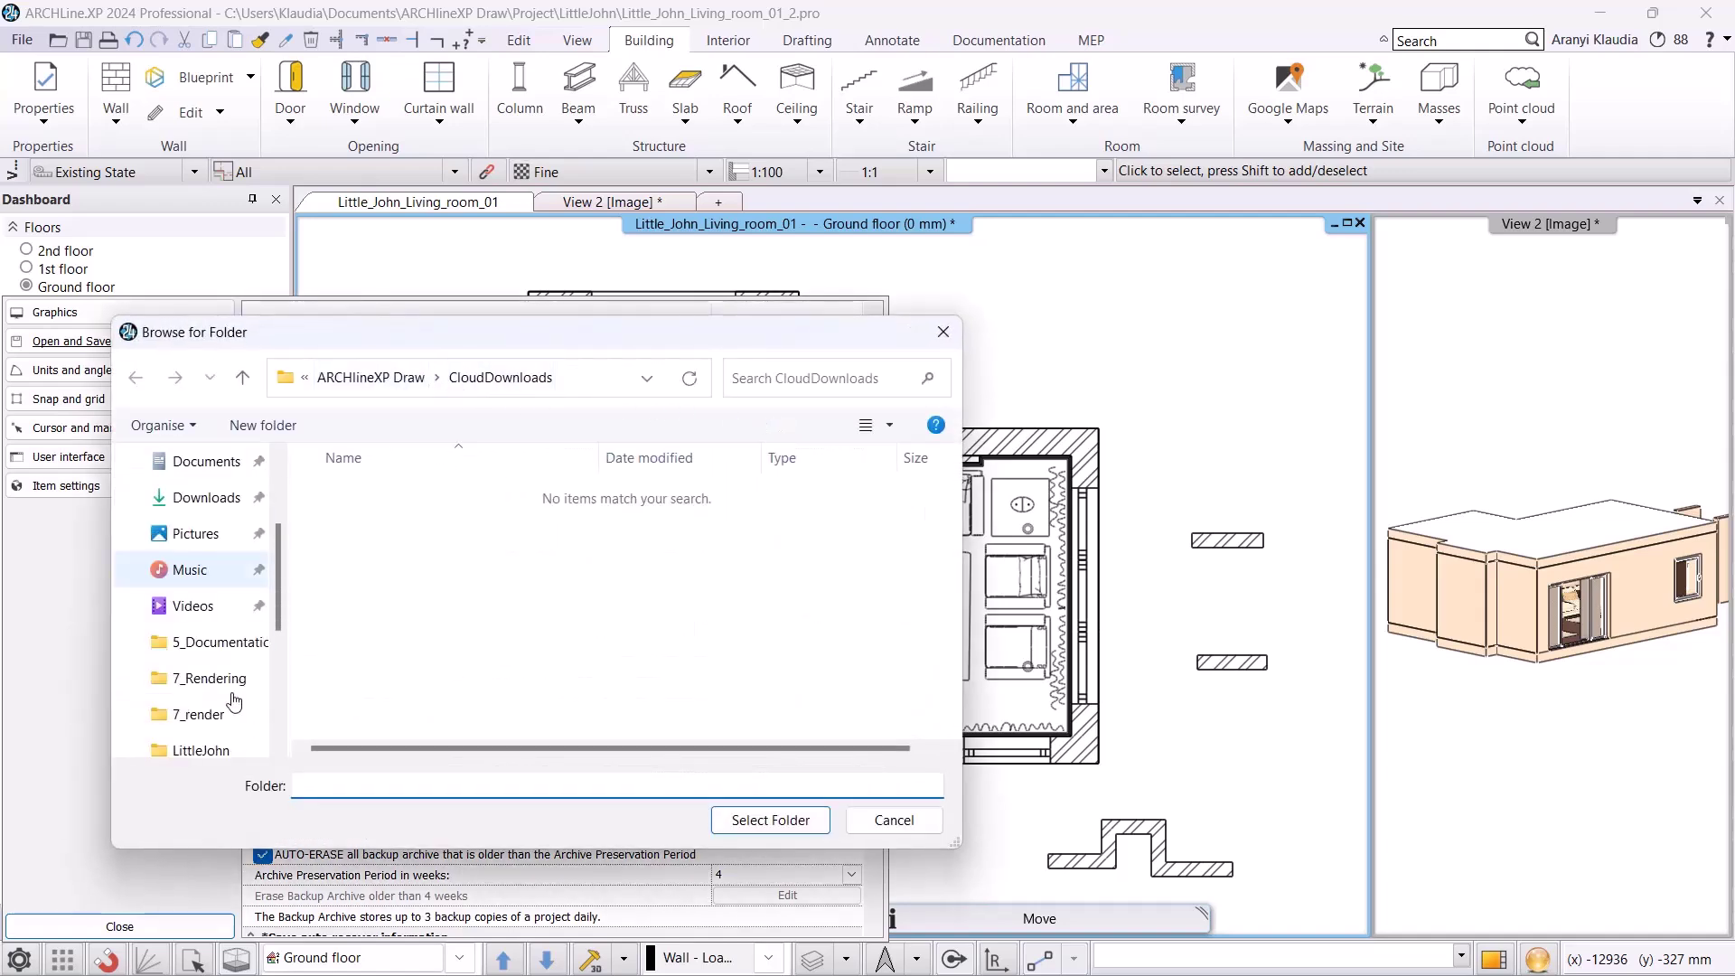
{"action": "left_click", "coordinate": [219, 643]}
{"action": "double_click", "coordinate": [441, 532]}
{"action": "double_click", "coordinate": [432, 595]}
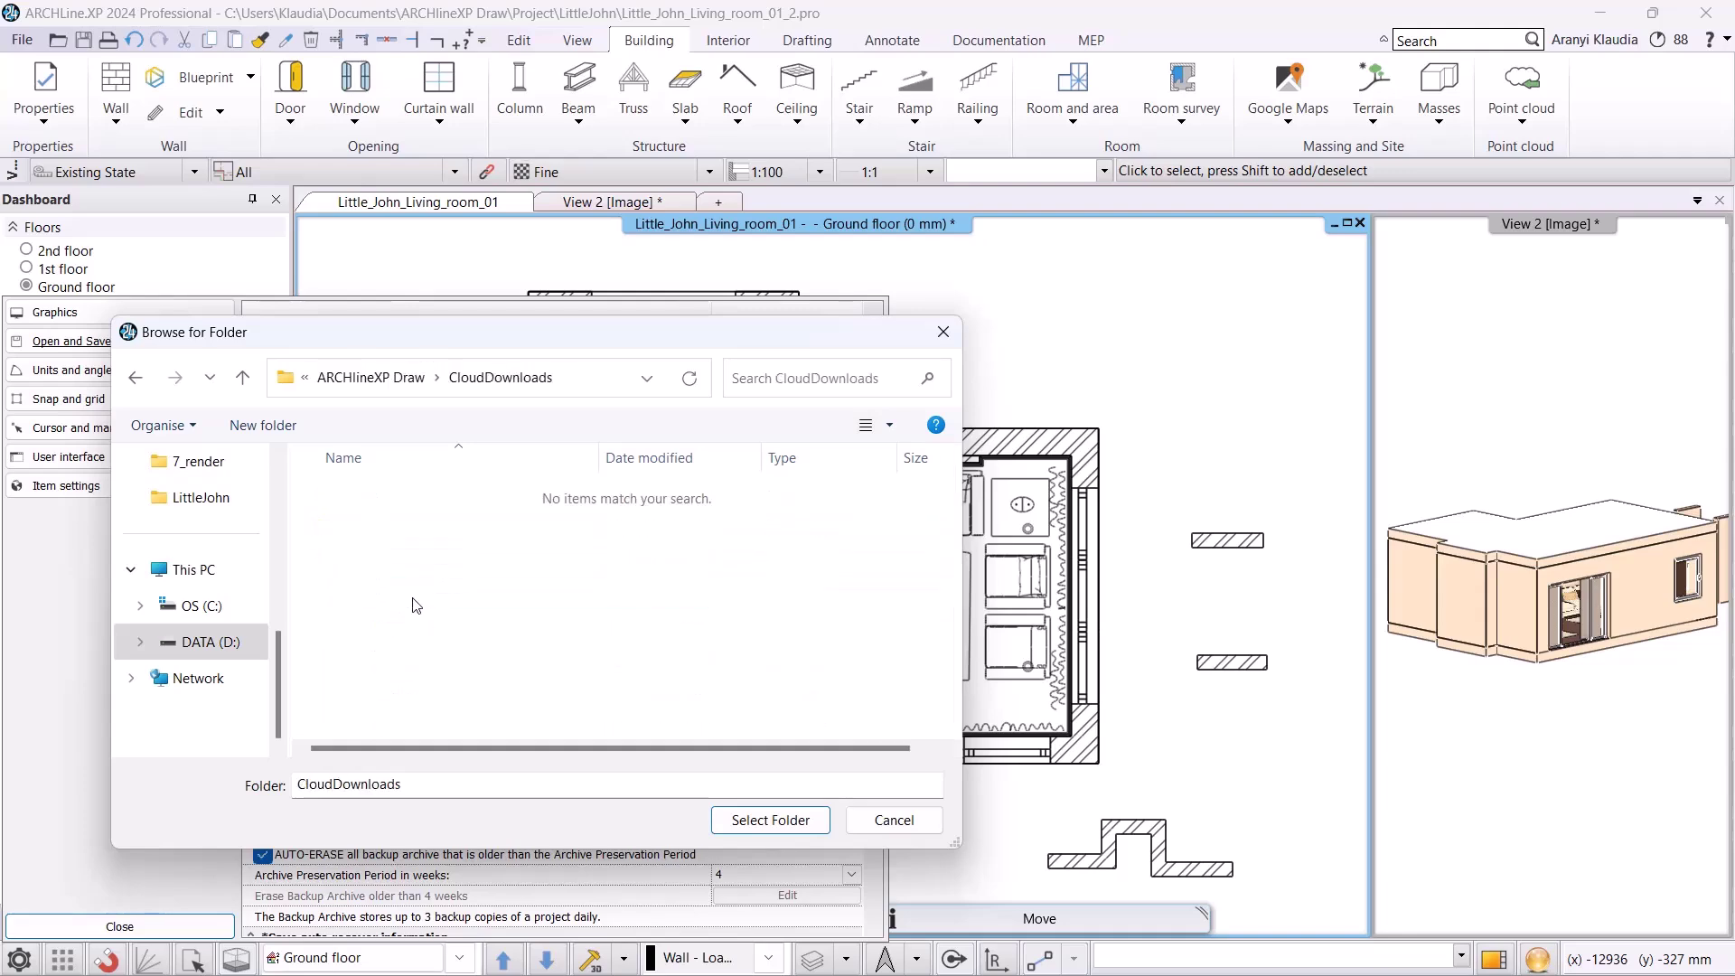
- Confirm CloudDownloads as the cloud folder and set the Tag/Schedule template folder to D:\ARCHlineXP Draw\Tag_Schedule_Templates
{"action": "left_click", "coordinate": [769, 821]}
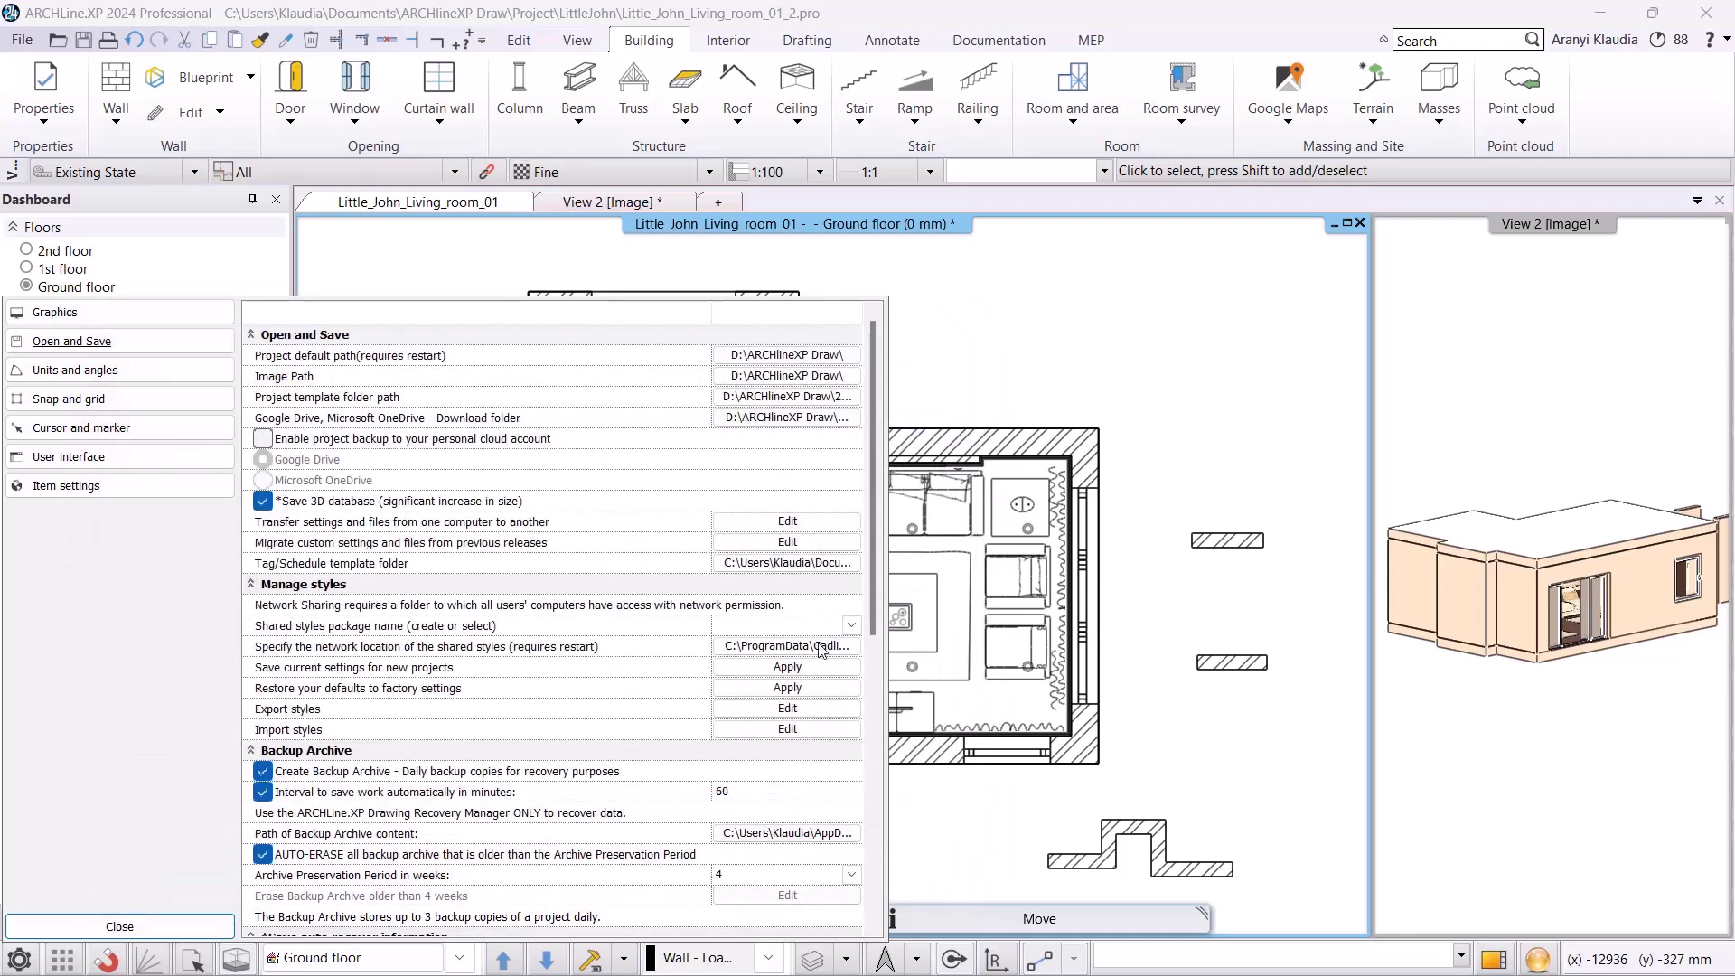
{"action": "left_click", "coordinate": [782, 563]}
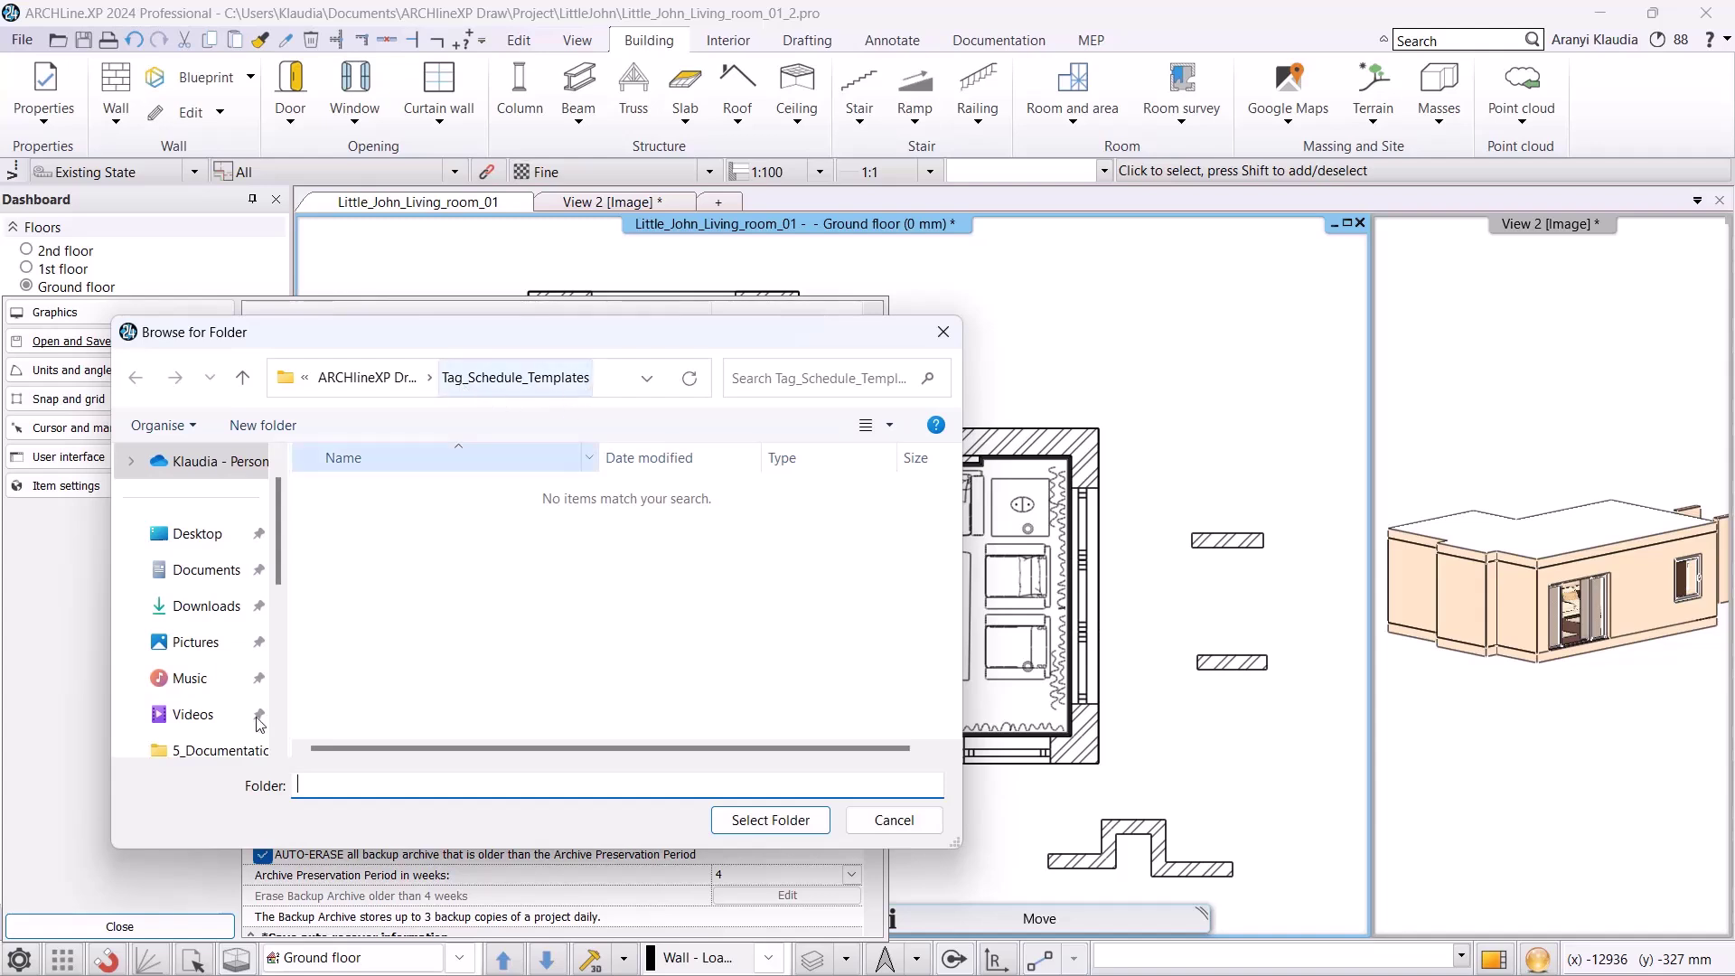
{"action": "scroll", "coordinate": [207, 681], "scroll_direction": "down", "scroll_amount": 5}
{"action": "left_click", "coordinate": [209, 642]}
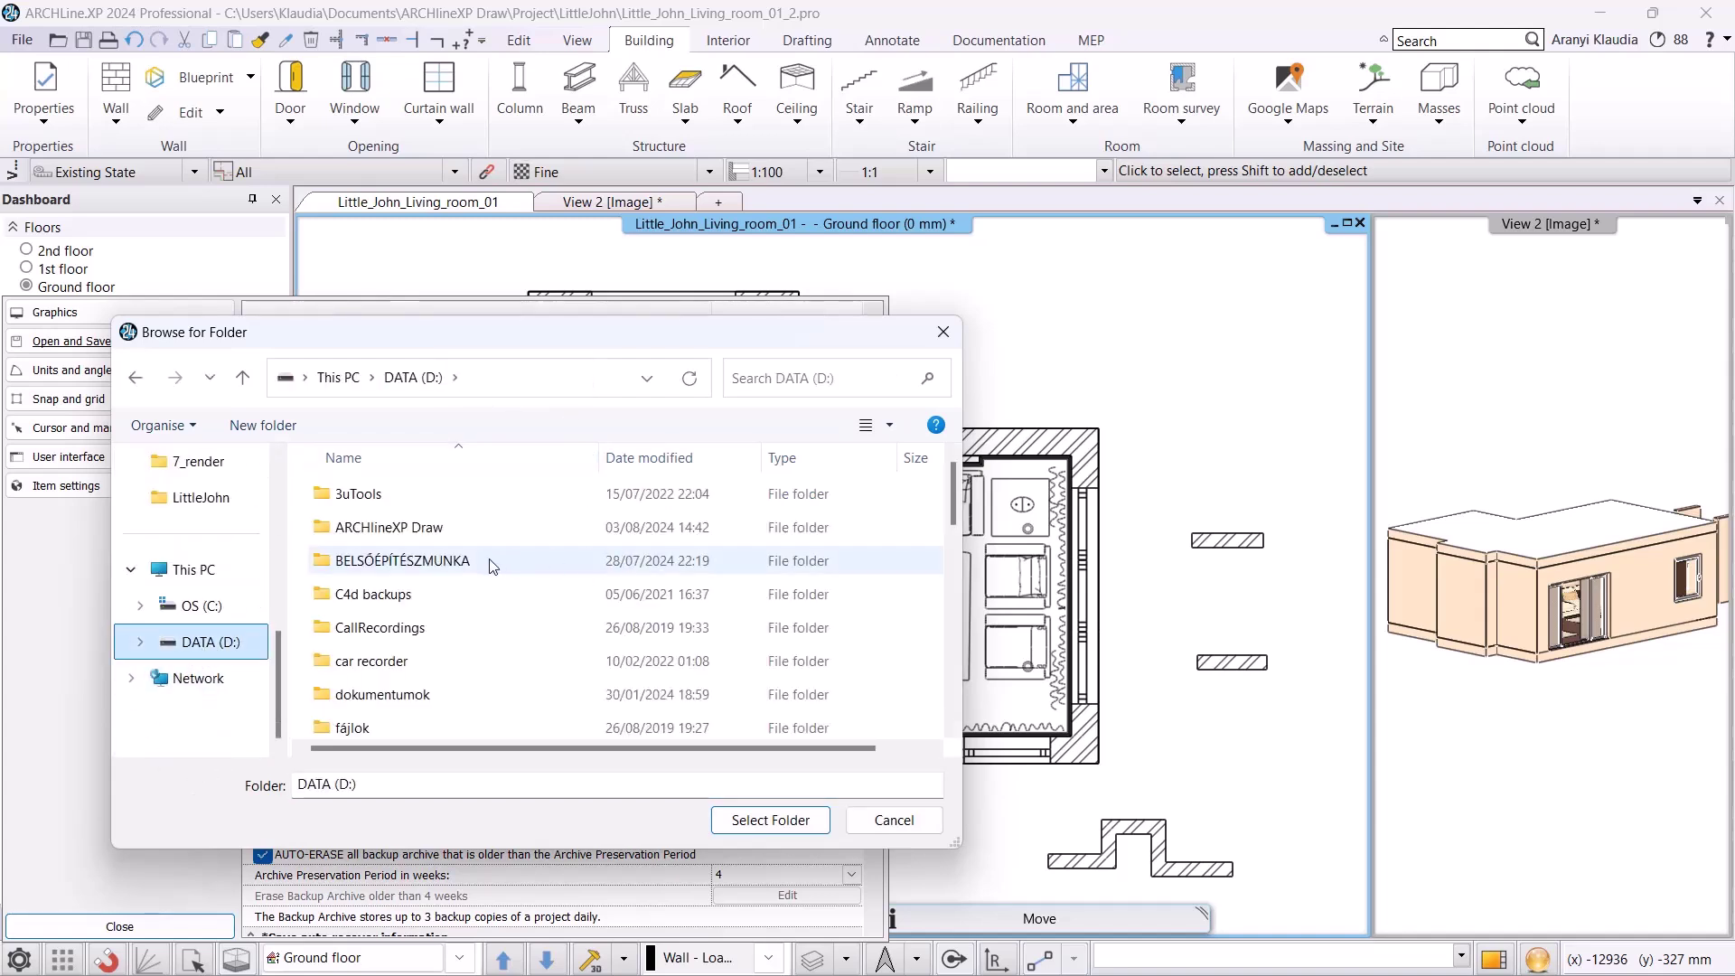
{"action": "double_click", "coordinate": [443, 532]}
{"action": "scroll", "coordinate": [430, 642], "scroll_direction": "down", "scroll_amount": 1}
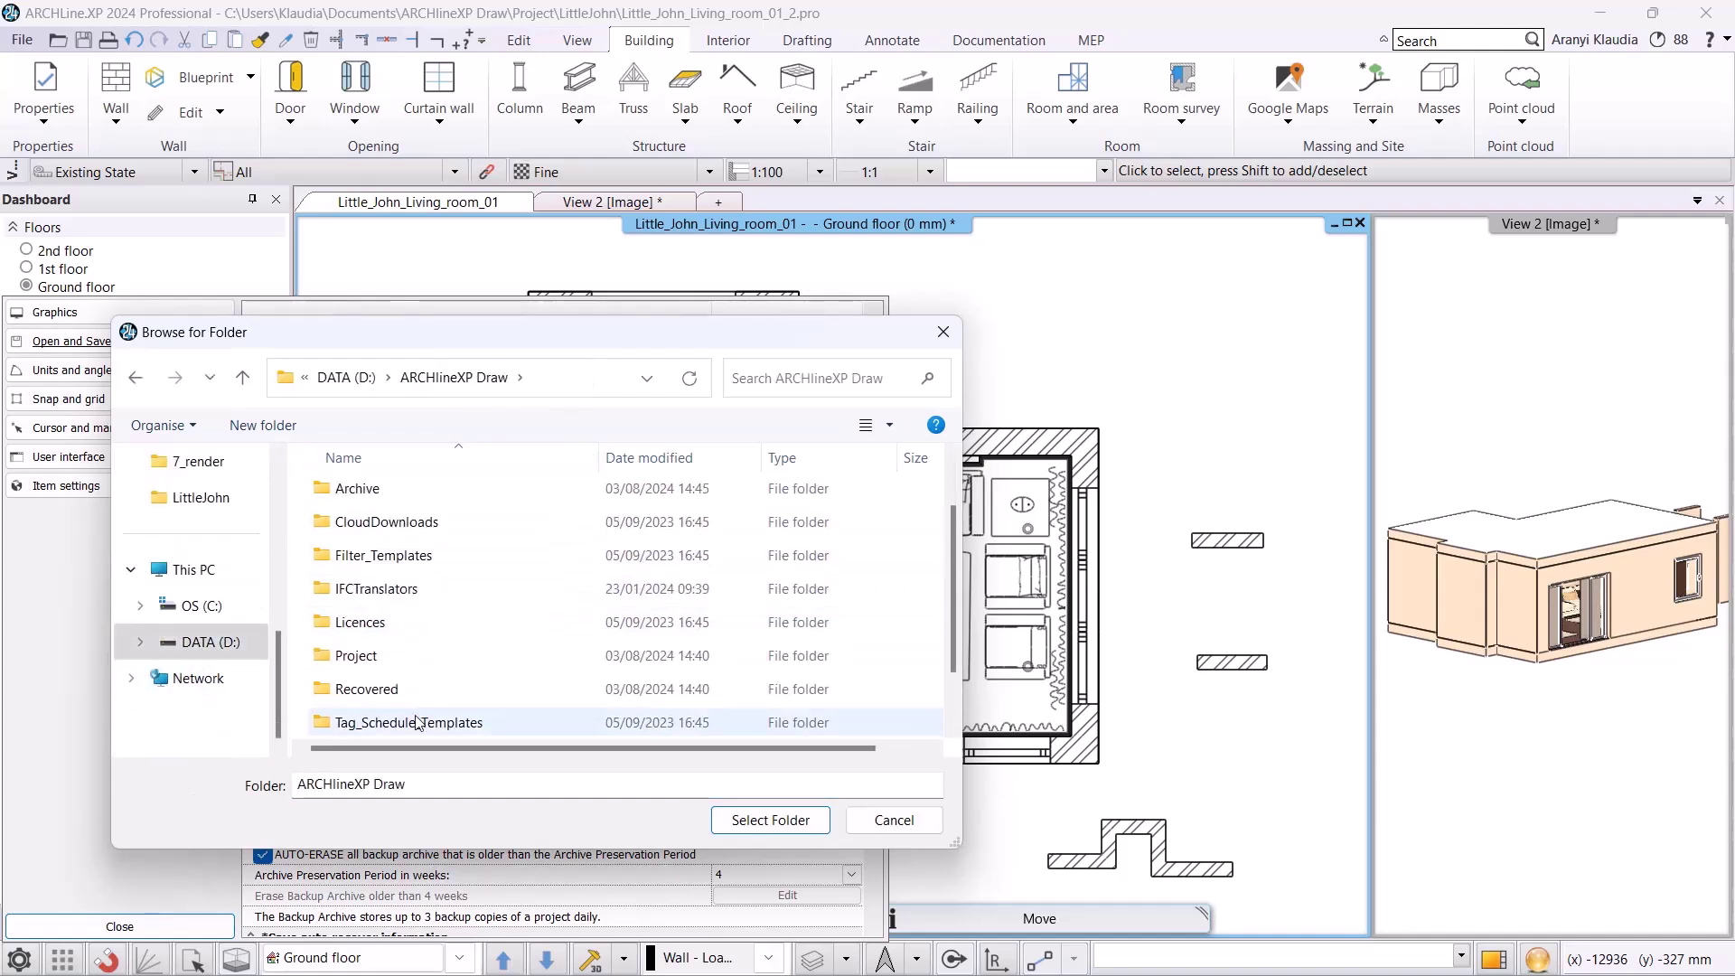
{"action": "left_click", "coordinate": [438, 722]}
{"action": "left_click", "coordinate": [771, 820]}
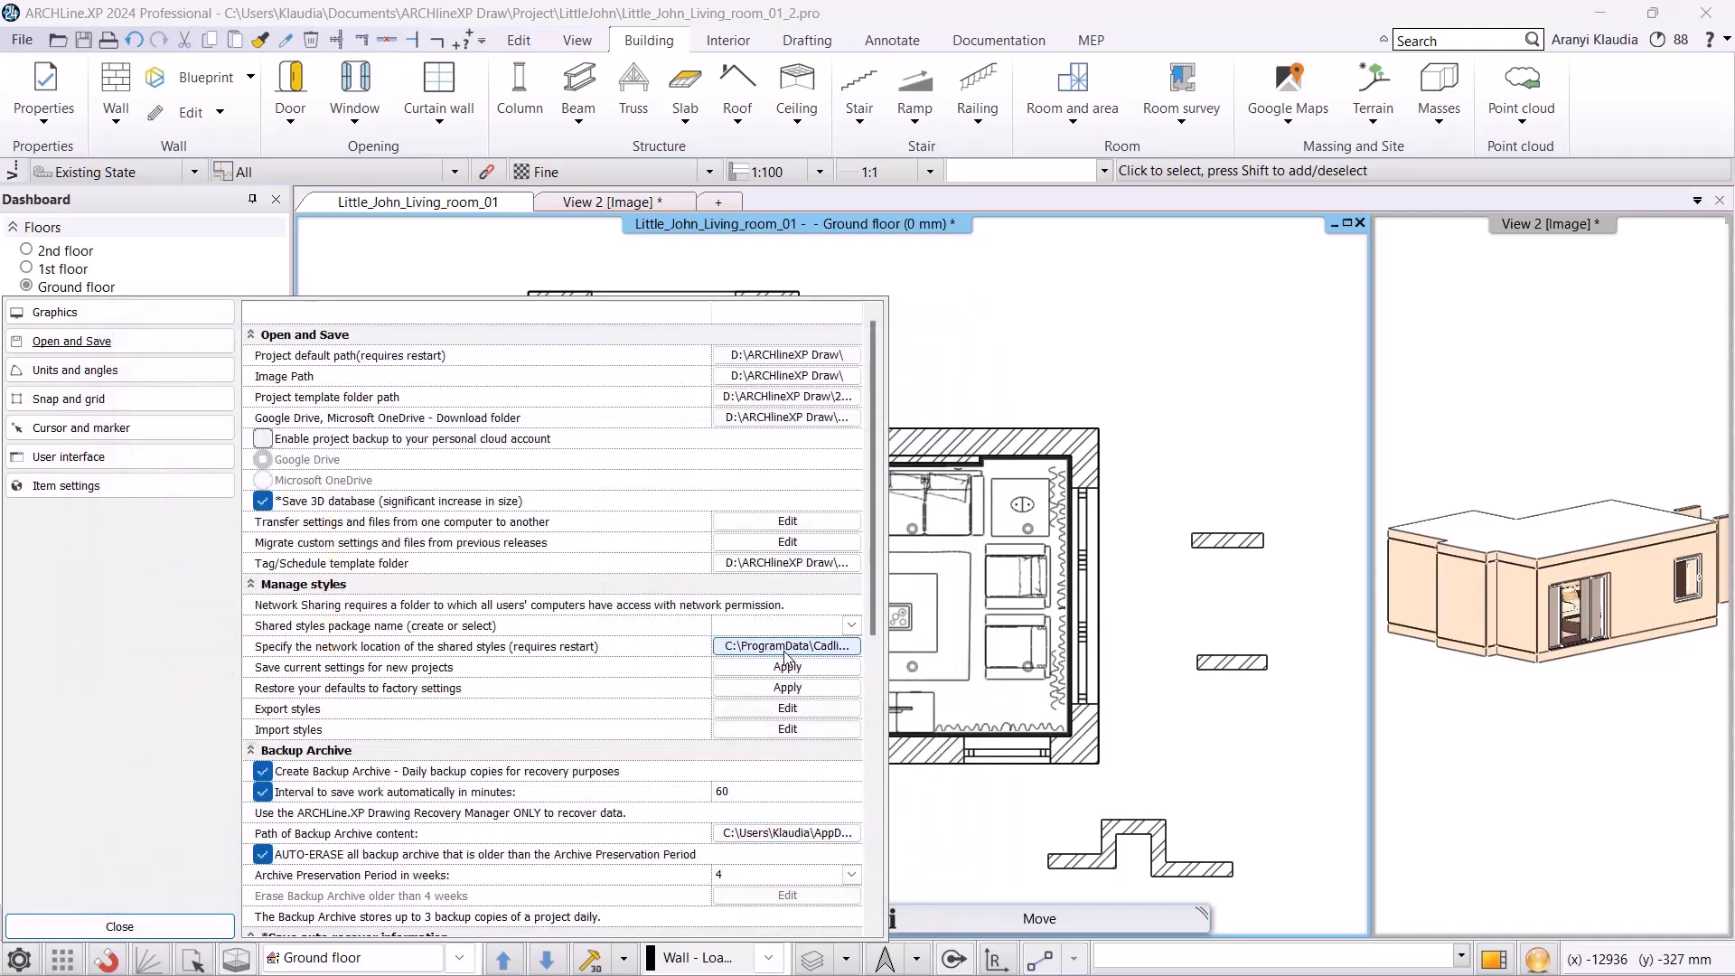
- Point the shared styles network location to D:\ARCHlineXP Draw
{"action": "left_click", "coordinate": [785, 649]}
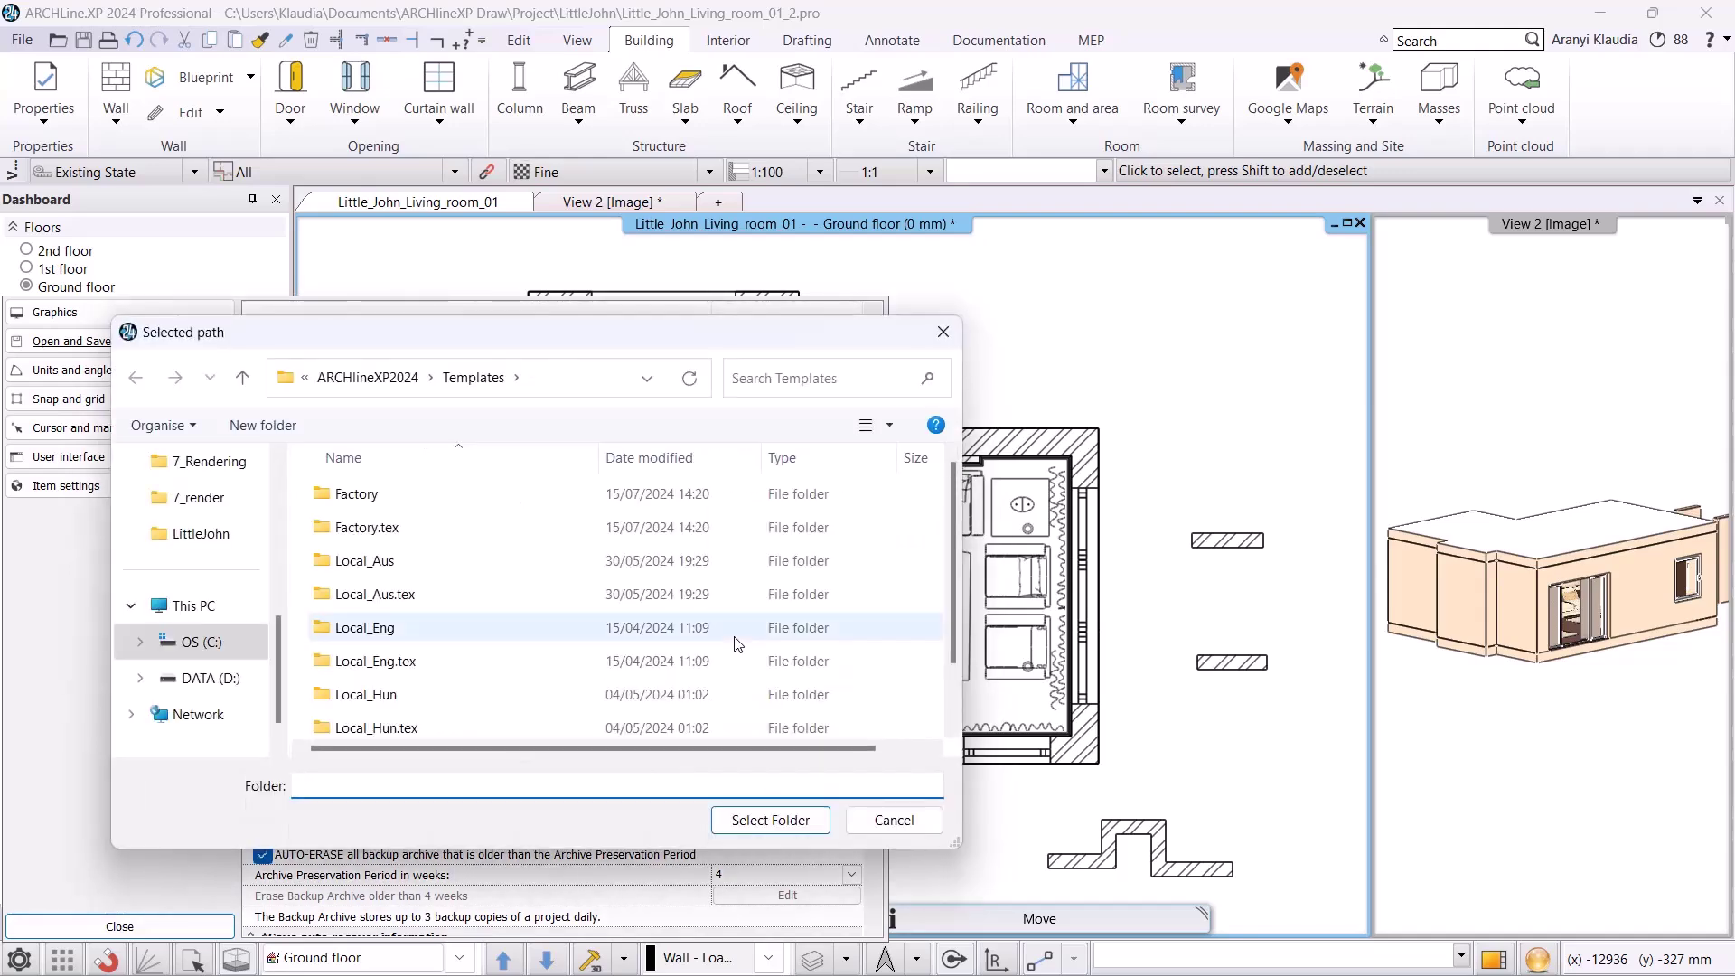
{"action": "left_click", "coordinate": [211, 678]}
{"action": "double_click", "coordinate": [452, 527]}
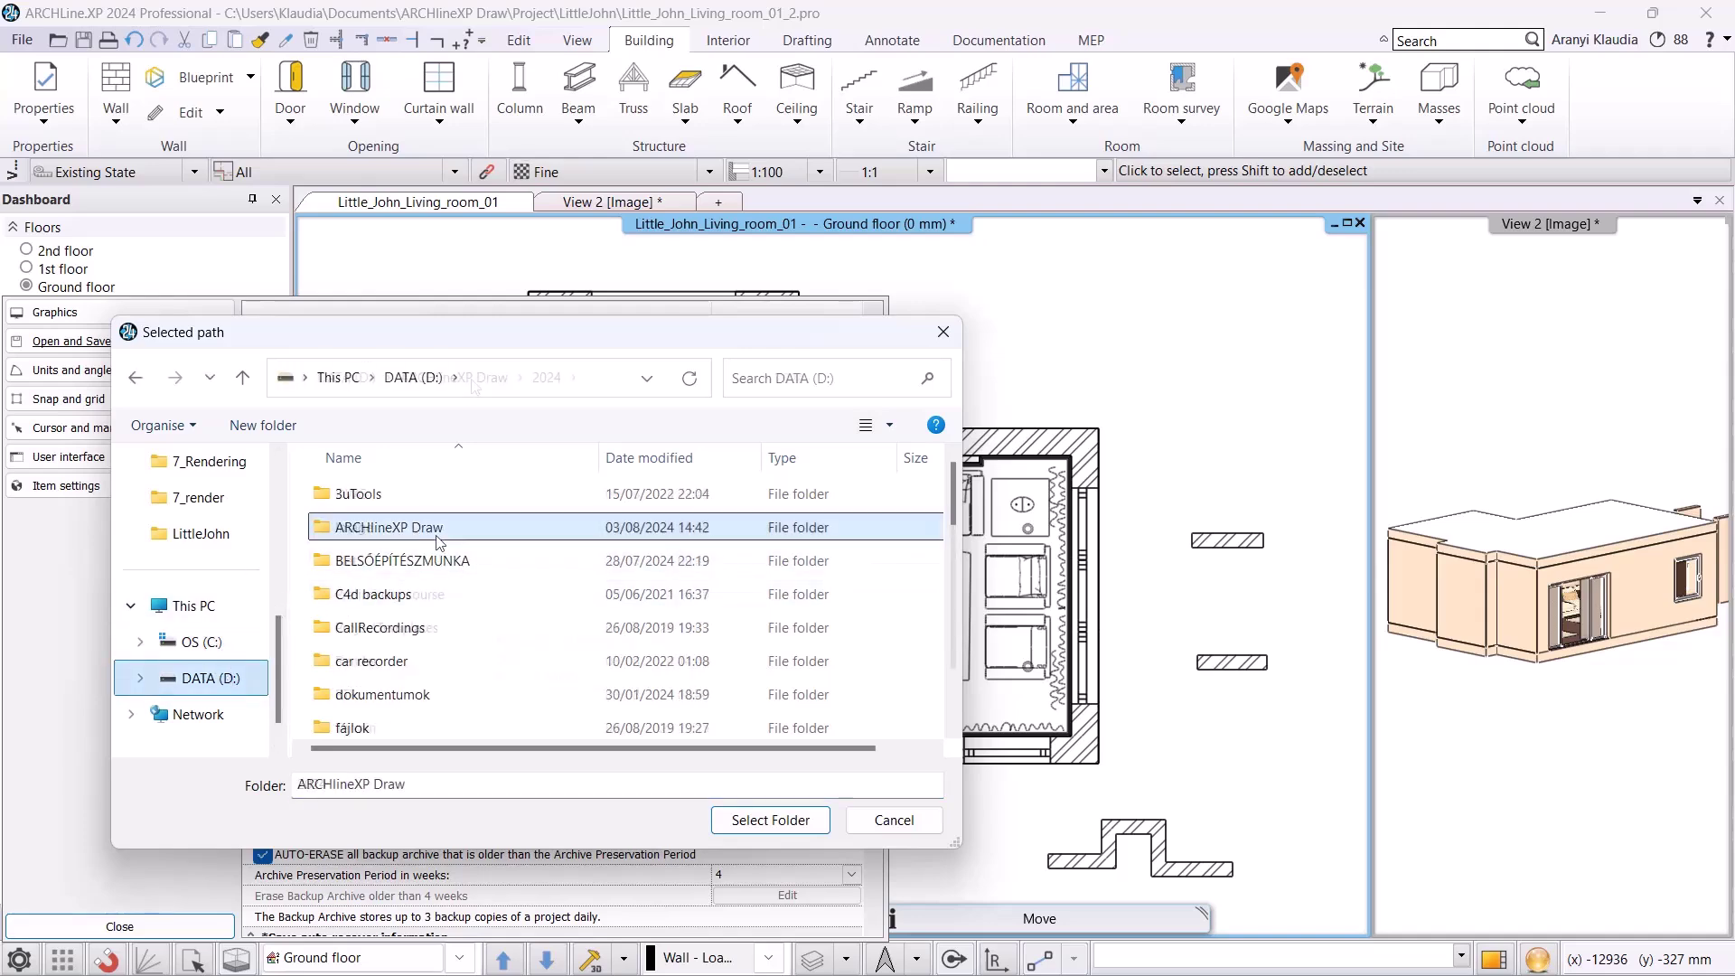
{"action": "left_click", "coordinate": [770, 820]}
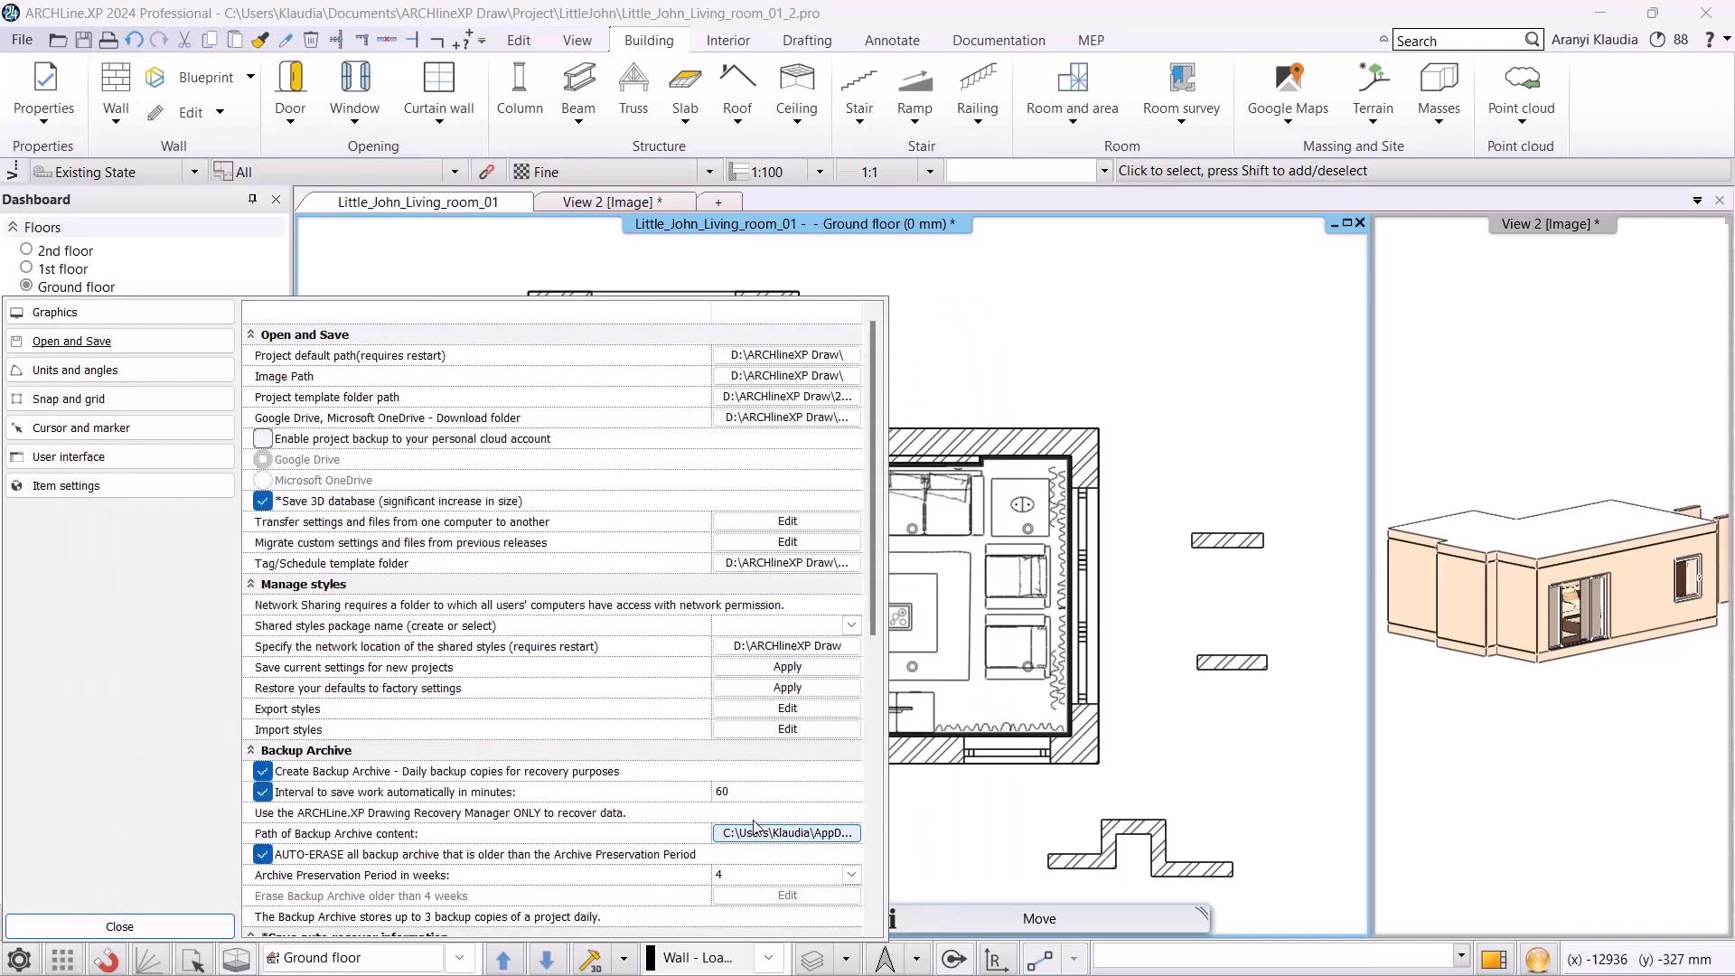
- Set the backup archive path to D:\ARCHlineXP Draw\Archive
{"action": "left_click", "coordinate": [713, 524]}
{"action": "scroll", "coordinate": [233, 737], "scroll_direction": "down", "scroll_amount": 1}
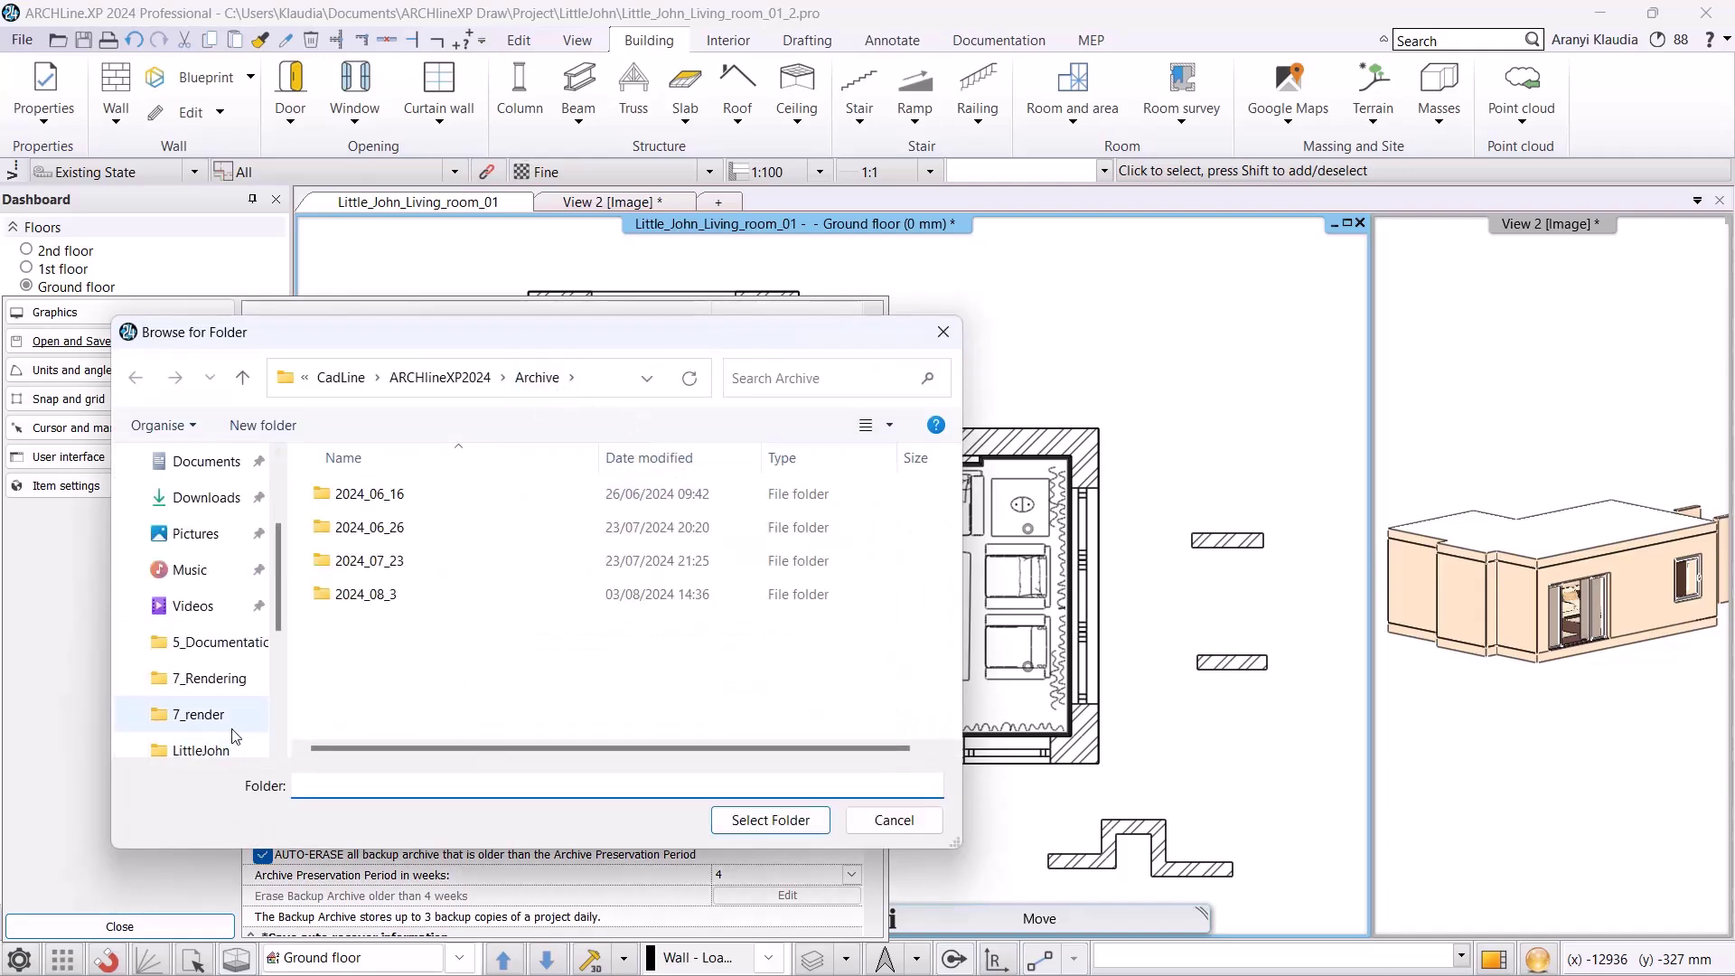
{"action": "scroll", "coordinate": [233, 736], "scroll_direction": "down", "scroll_amount": 3}
{"action": "left_click", "coordinate": [211, 677]}
{"action": "double_click", "coordinate": [406, 527]}
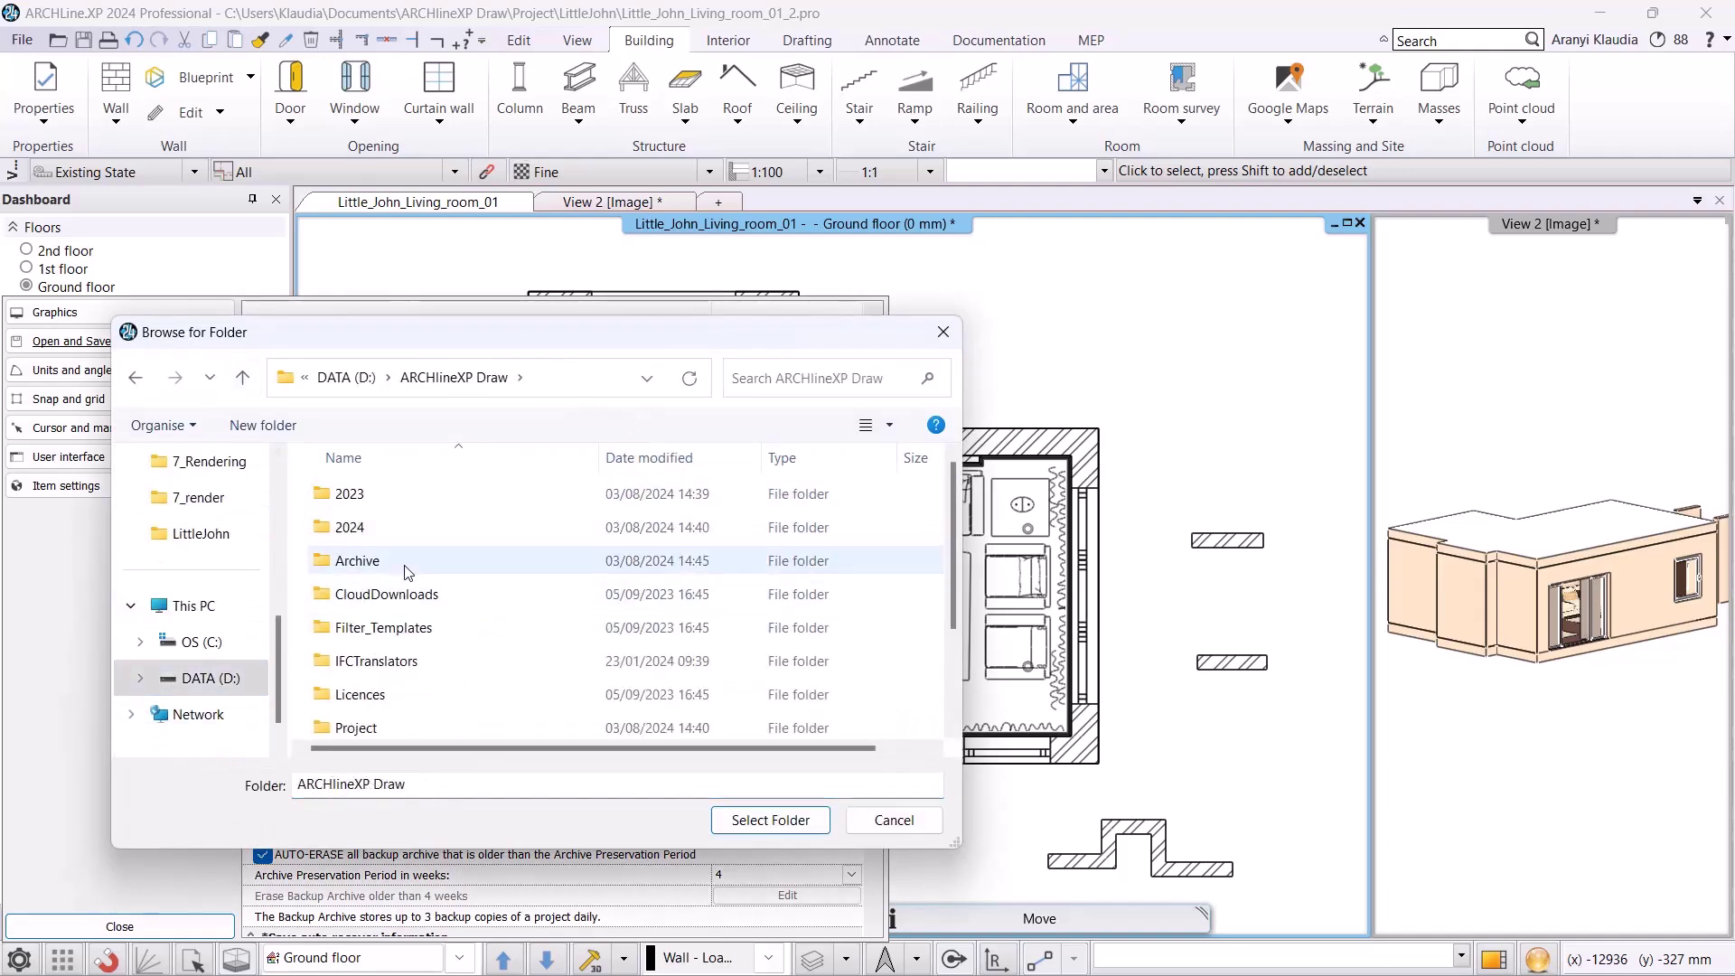
{"action": "left_click", "coordinate": [360, 489]}
{"action": "left_click", "coordinate": [746, 820]}
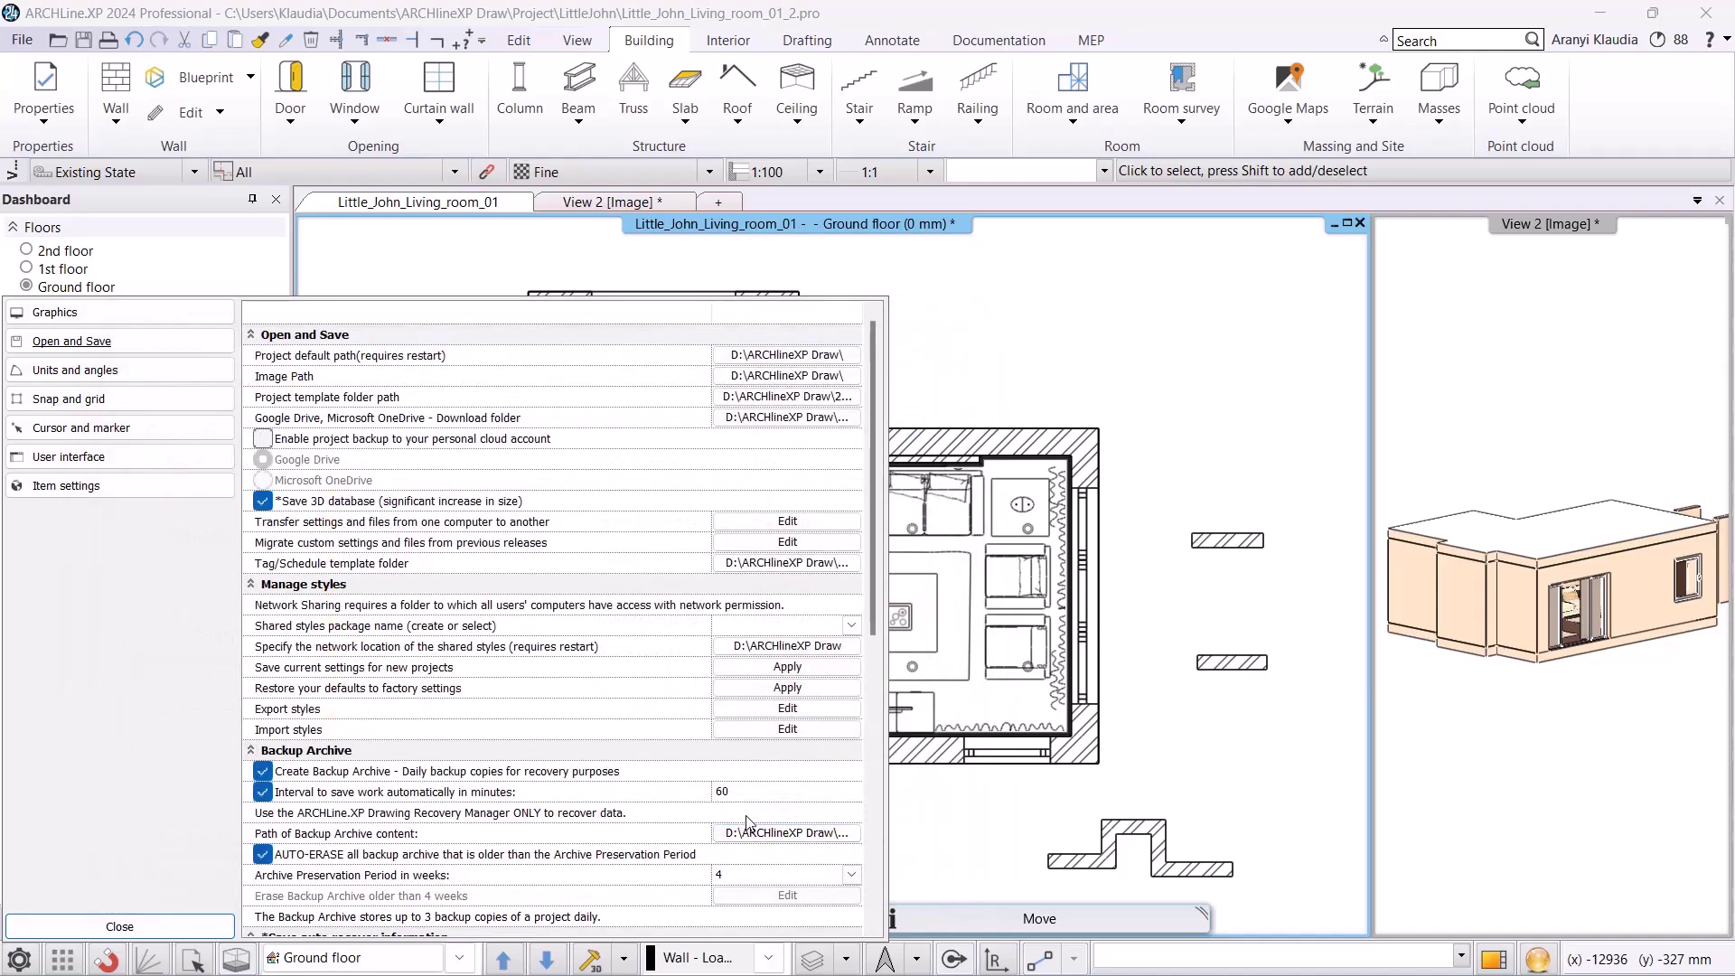
- Set the DWG/DWF/DXF import path to D:\ARCHlineXP Draw\ and close the options
{"action": "scroll", "coordinate": [746, 821], "scroll_direction": "down", "scroll_amount": 9}
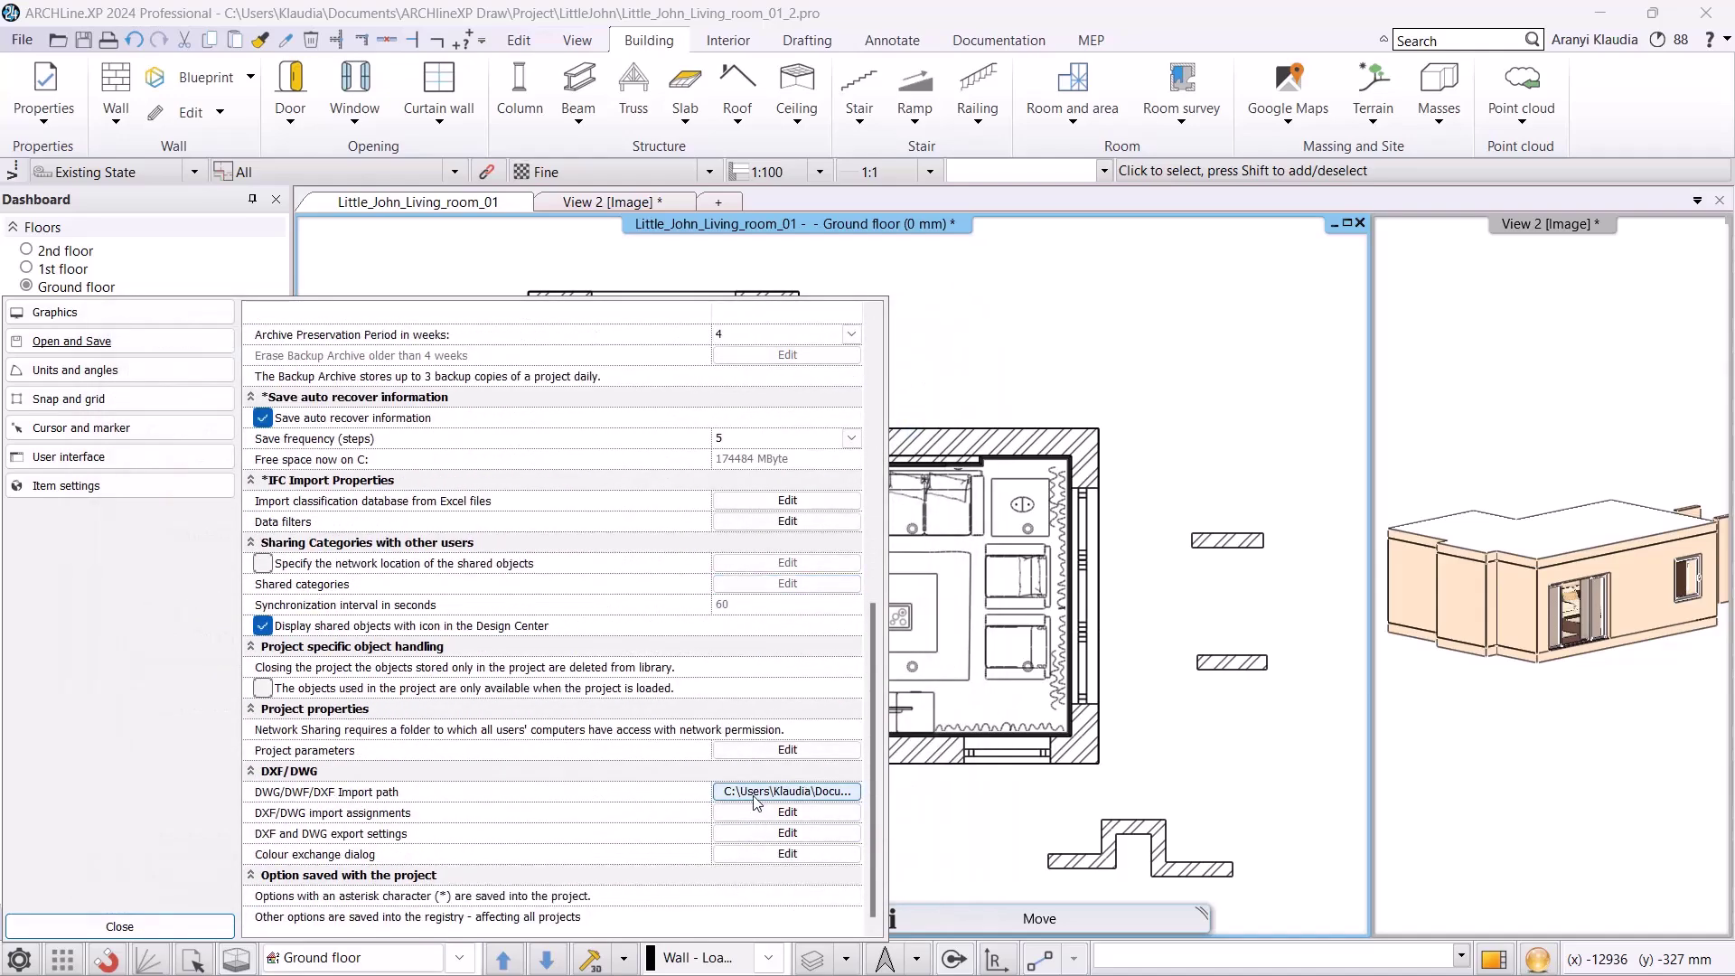
{"action": "left_click", "coordinate": [757, 793]}
{"action": "scroll", "coordinate": [192, 723], "scroll_direction": "down", "scroll_amount": 3}
{"action": "scroll", "coordinate": [191, 718], "scroll_direction": "down", "scroll_amount": 1}
{"action": "left_click", "coordinate": [204, 641]}
{"action": "double_click", "coordinate": [366, 527]}
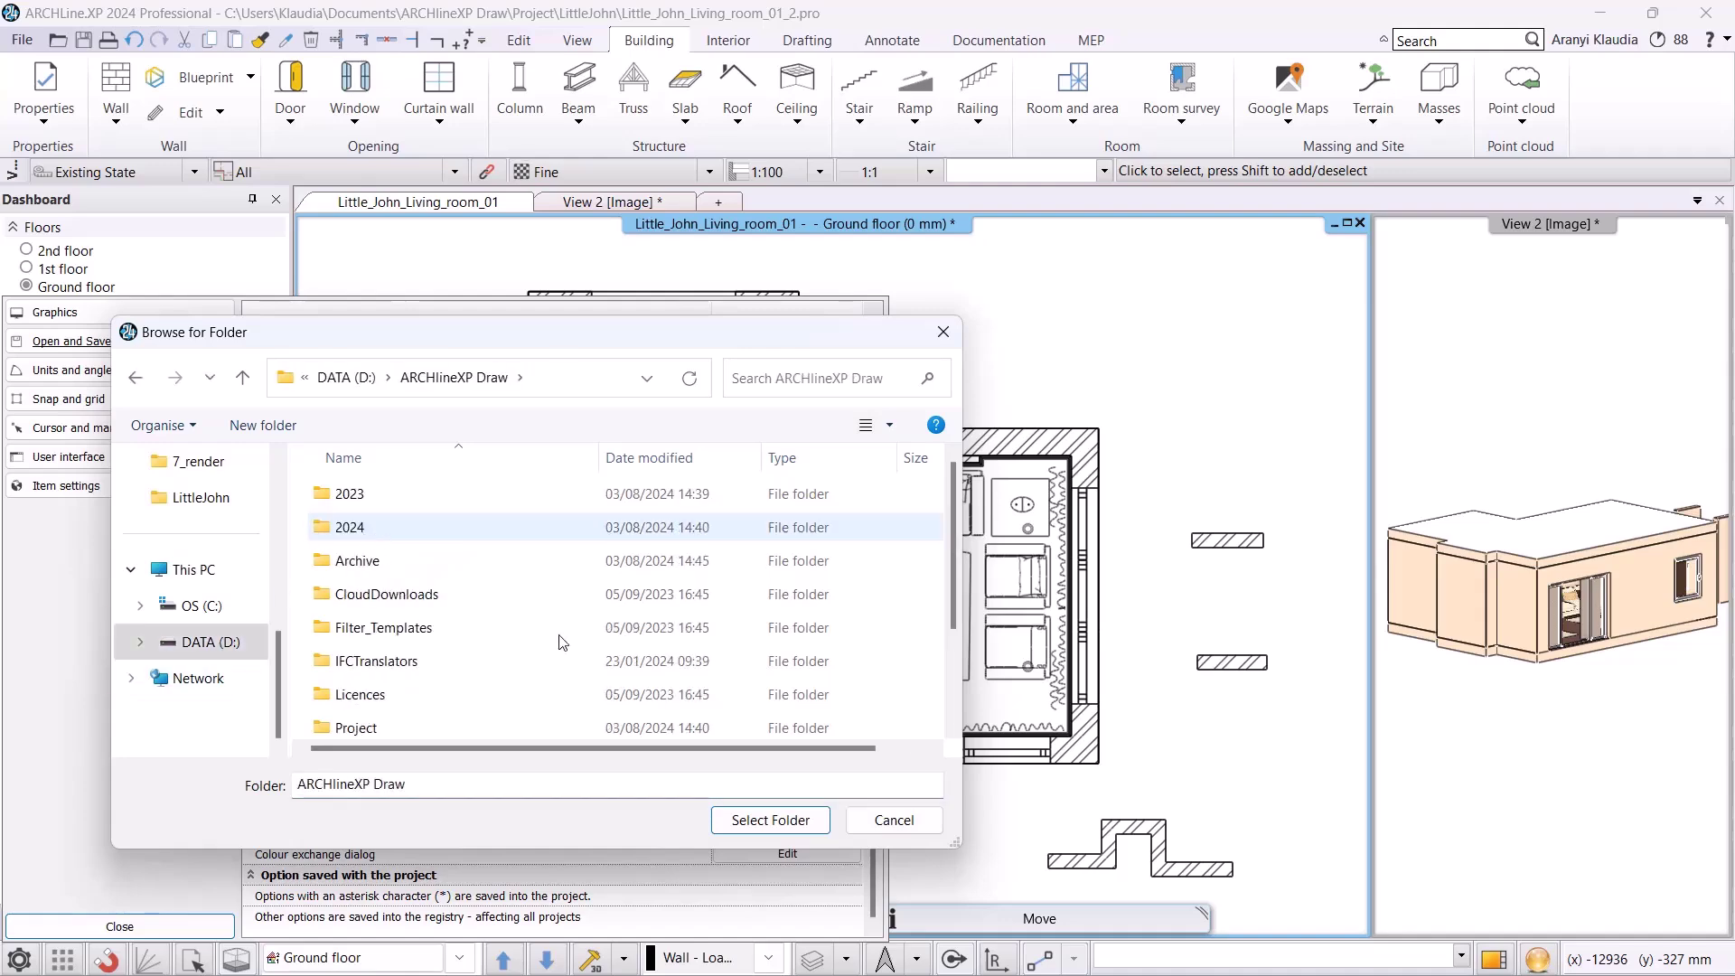
{"action": "left_click", "coordinate": [764, 820]}
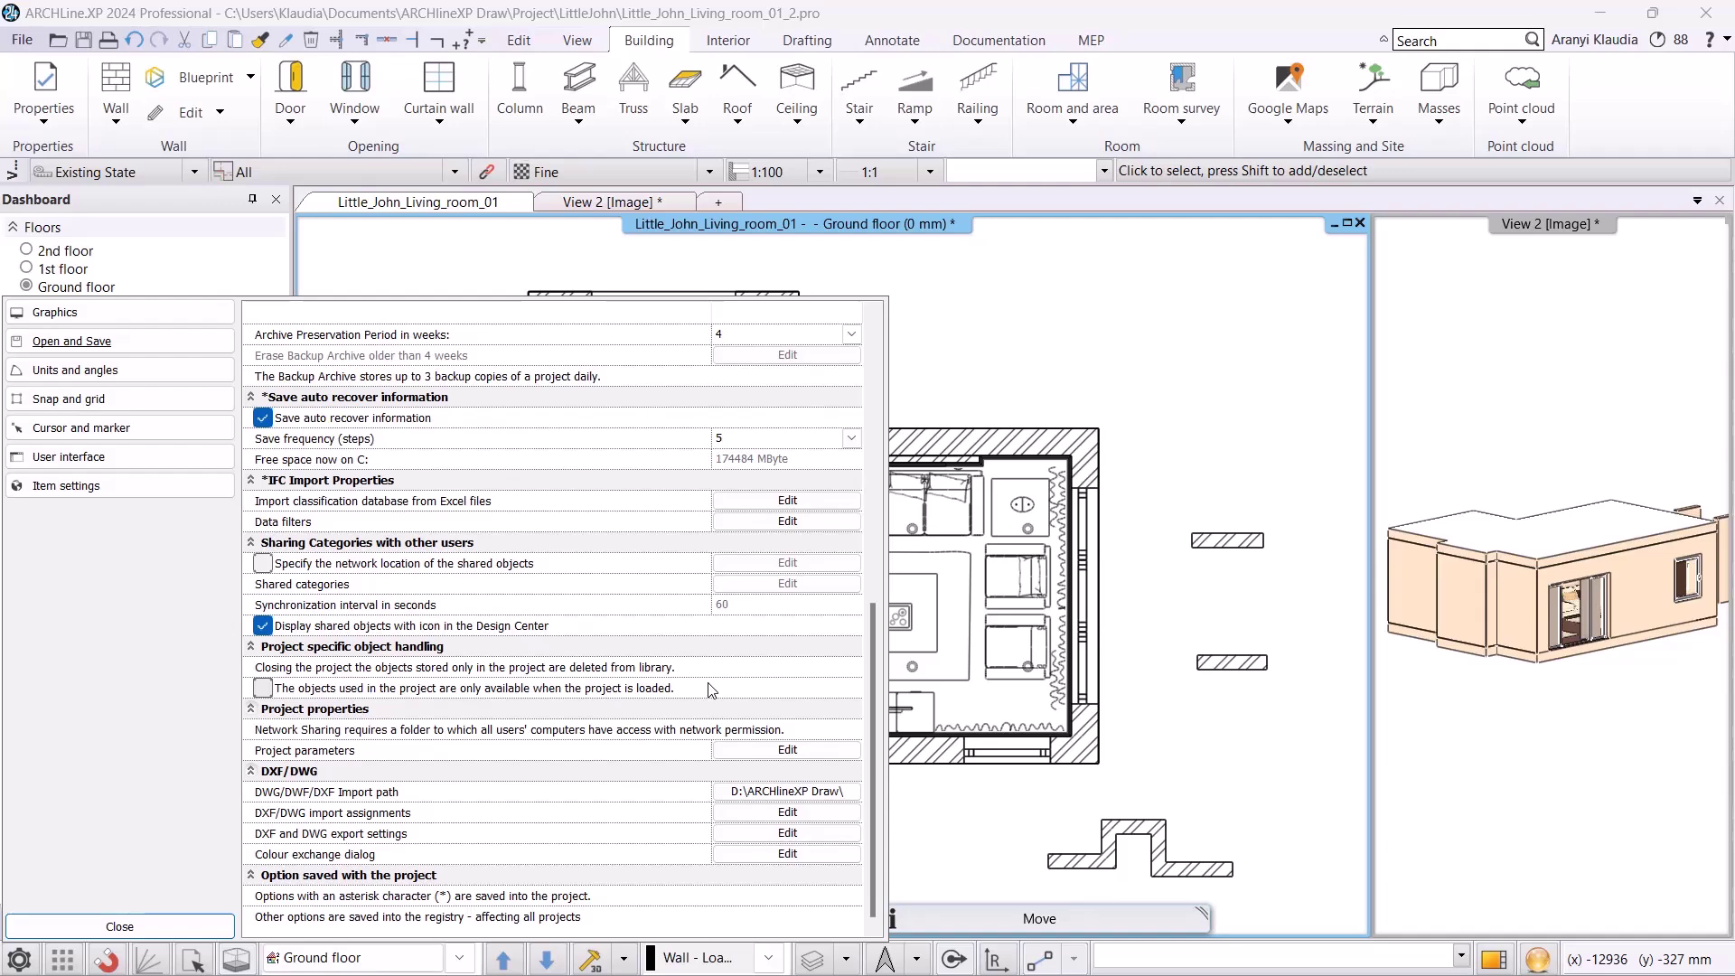
{"action": "left_click", "coordinate": [88, 929]}
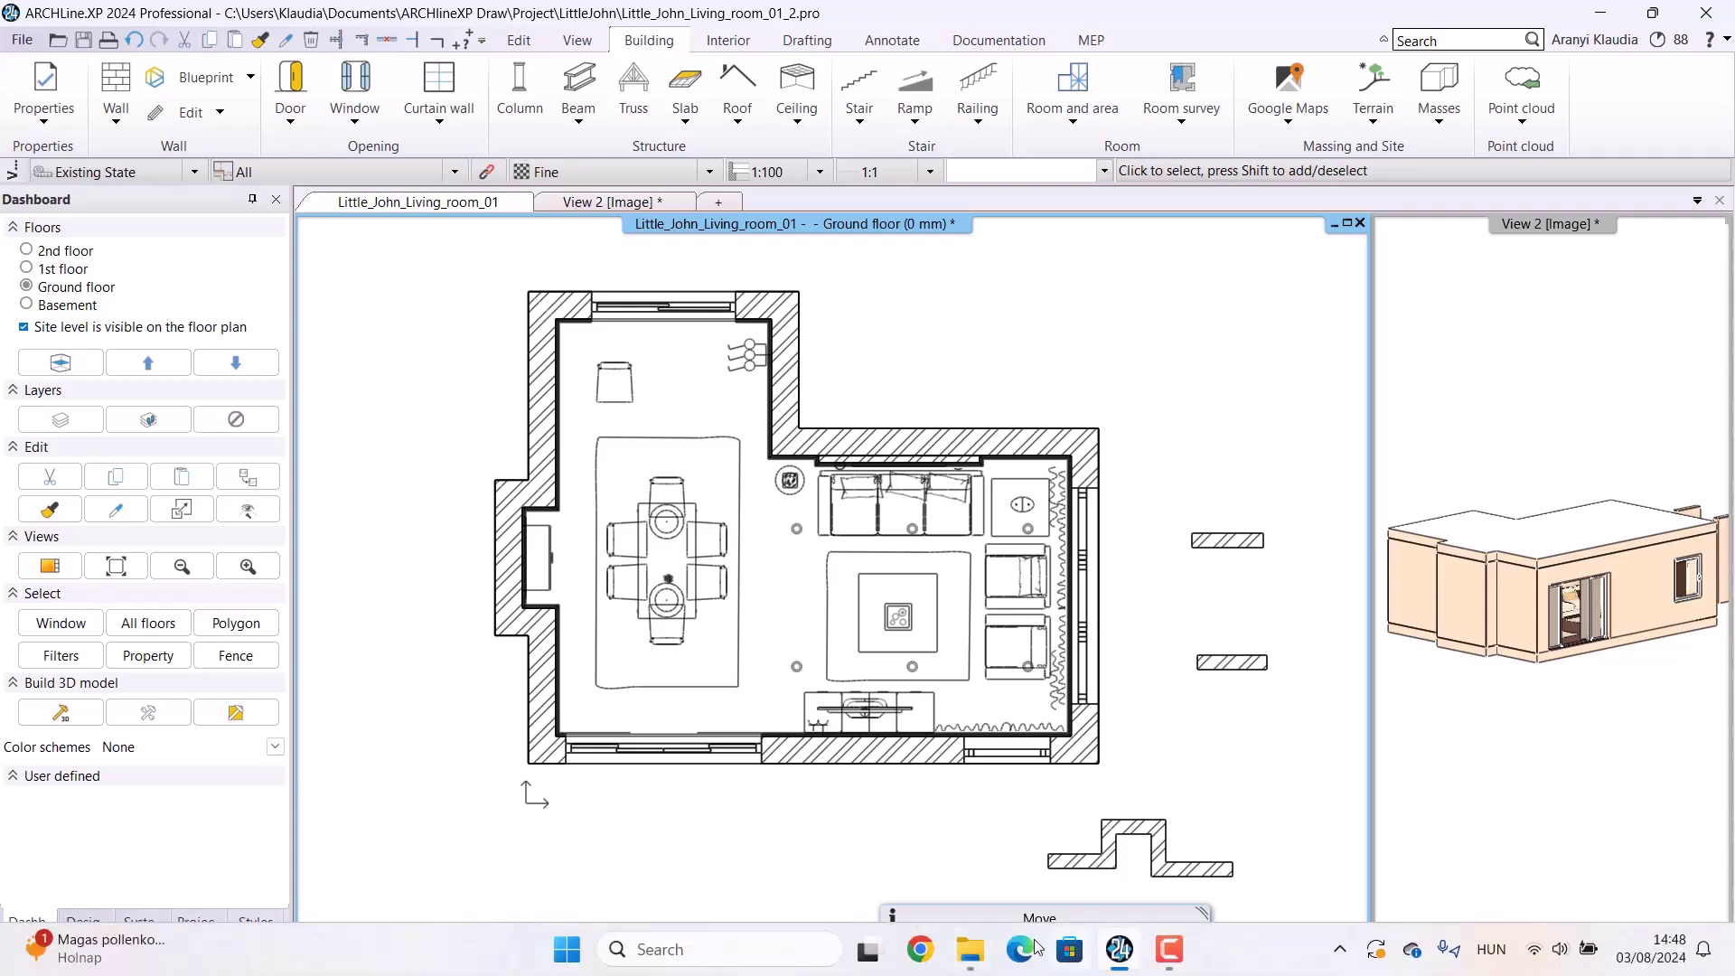
- Open the final kitchen workshop project from the 4_Kitchen_Design folder
{"action": "left_click", "coordinate": [970, 949]}
{"action": "right_click", "coordinate": [372, 322]}
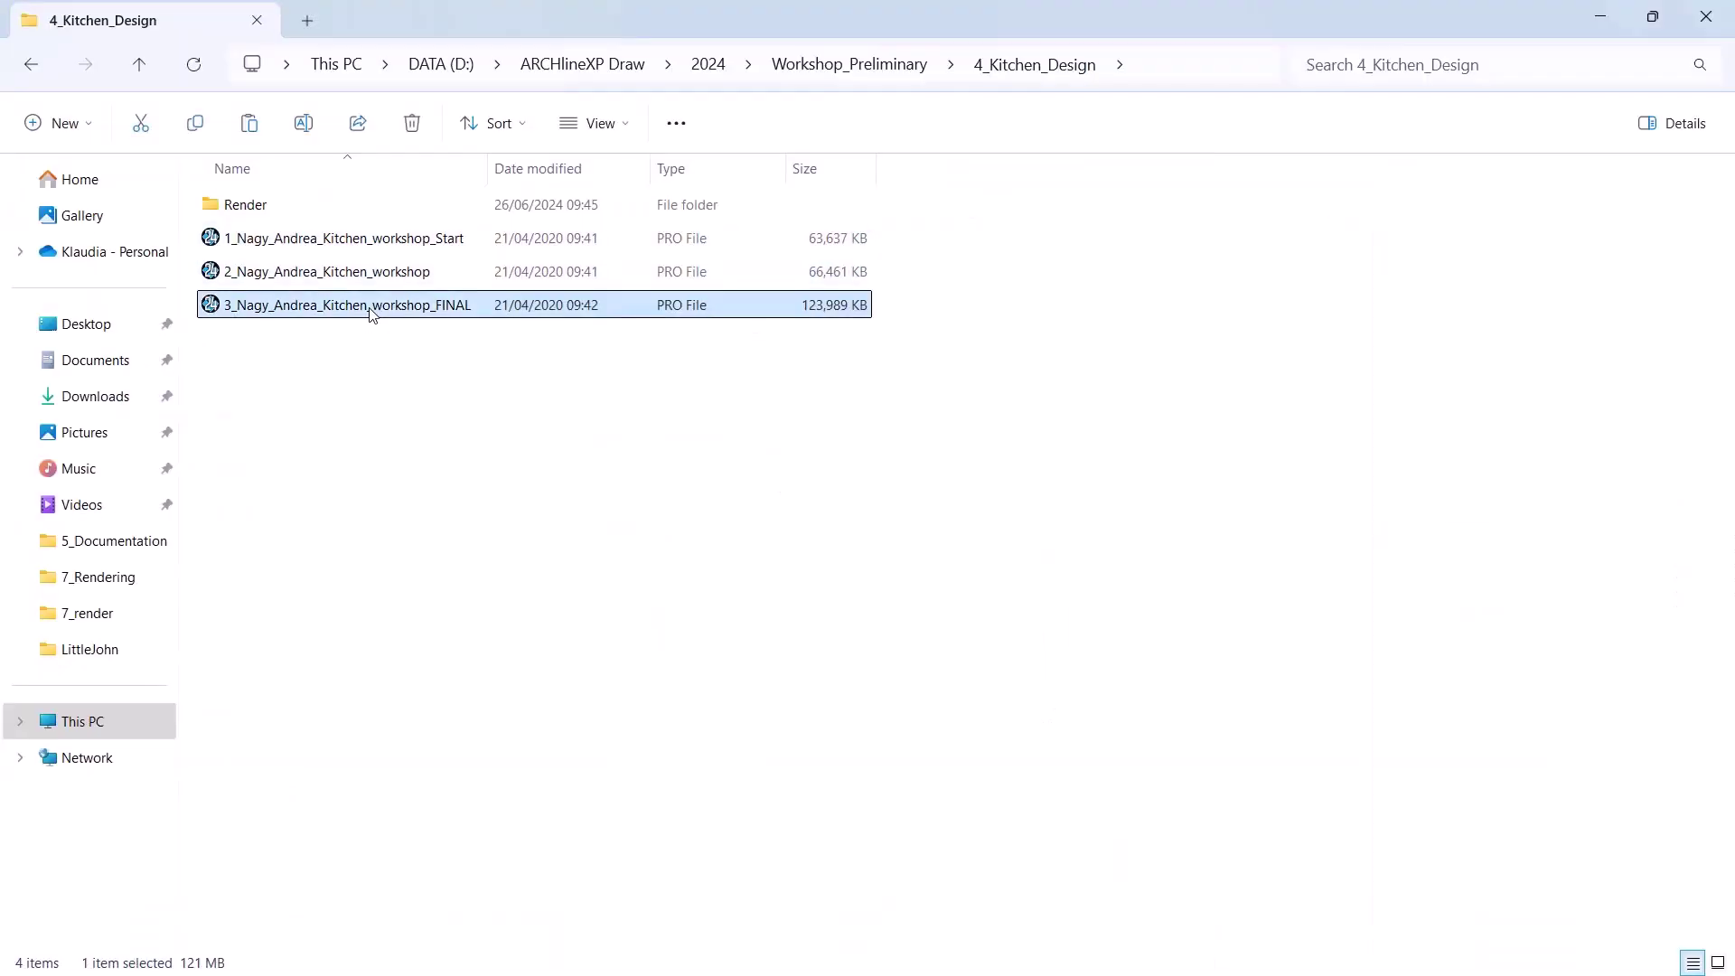
{"action": "left_click", "coordinate": [524, 386]}
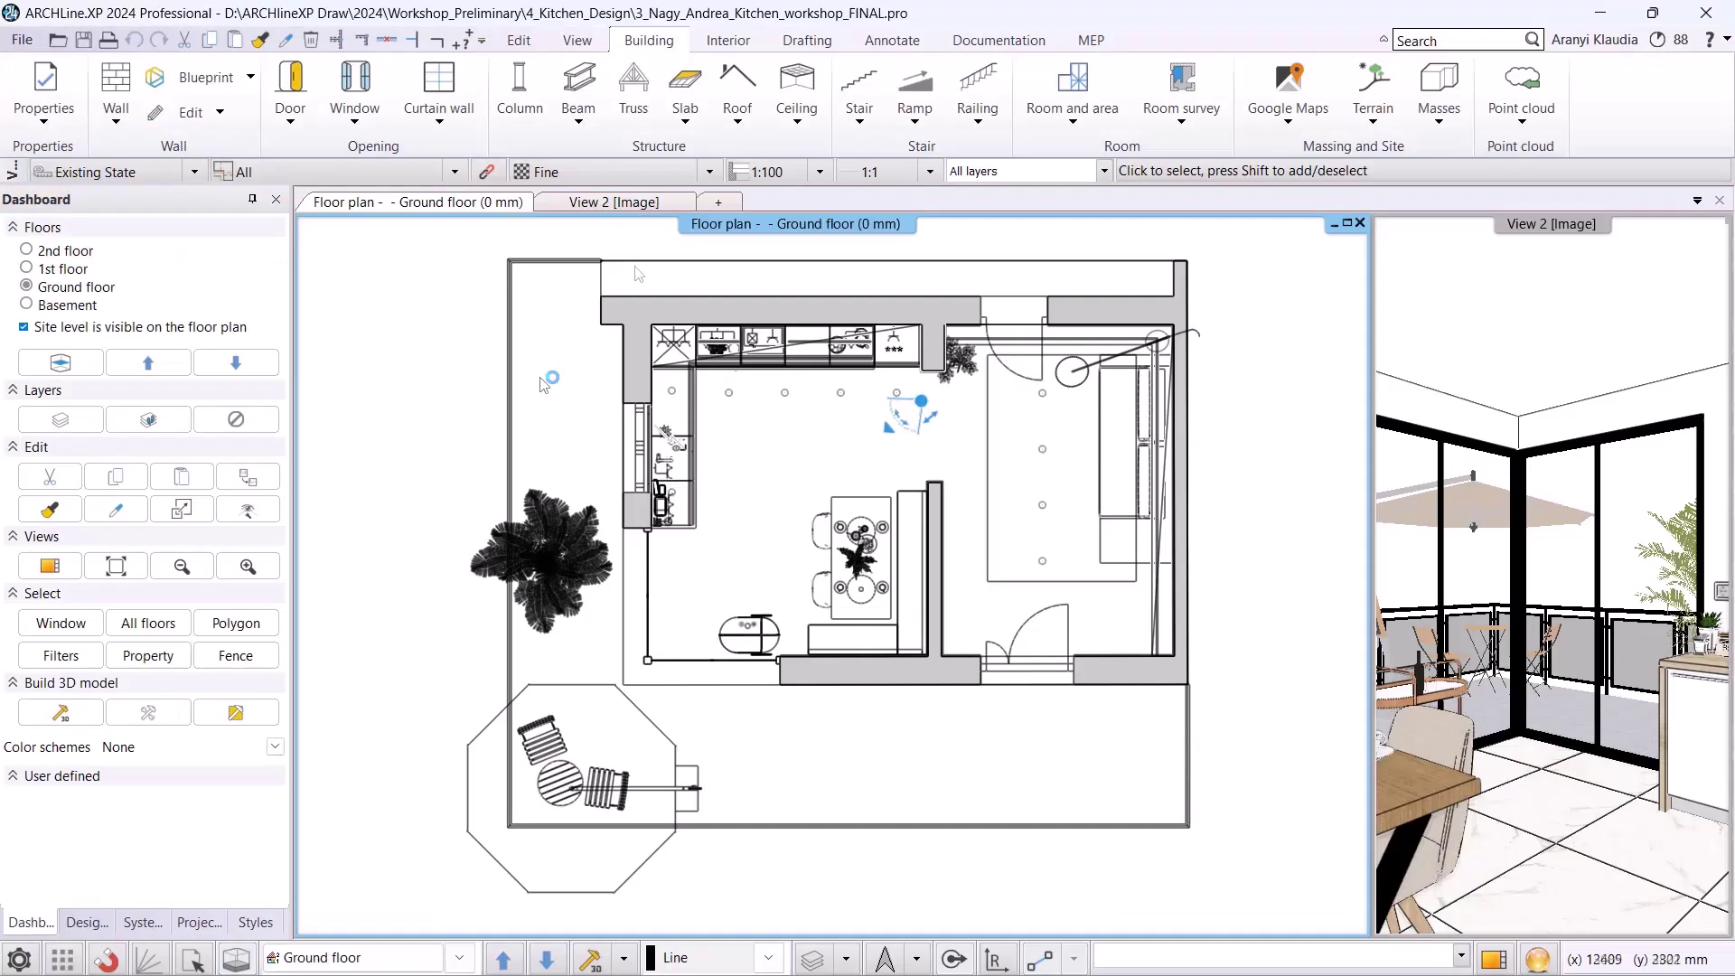
- Window-select the kitchen units without the thin right-hand element and copy them
{"action": "scroll", "coordinate": [560, 253], "scroll_direction": "up", "scroll_amount": 5}
{"action": "left_click", "coordinate": [770, 354]}
{"action": "scroll", "coordinate": [1266, 633], "scroll_direction": "down", "scroll_amount": 3}
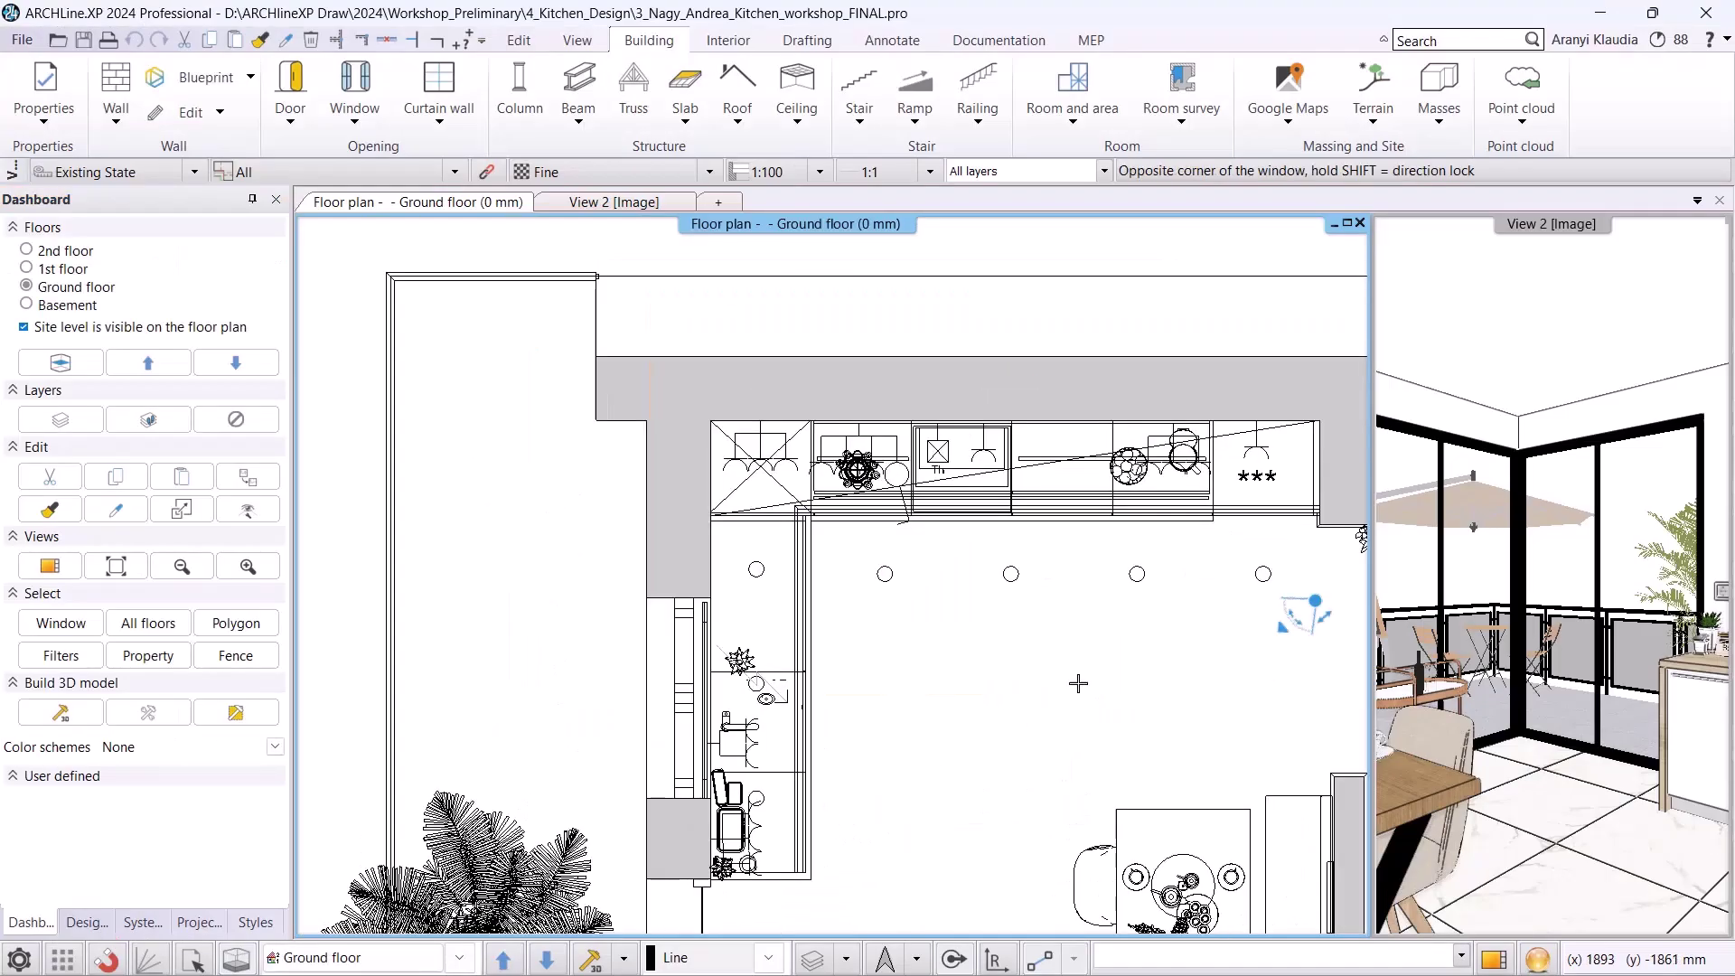
{"action": "scroll", "coordinate": [1265, 859], "scroll_direction": "up", "scroll_amount": 2}
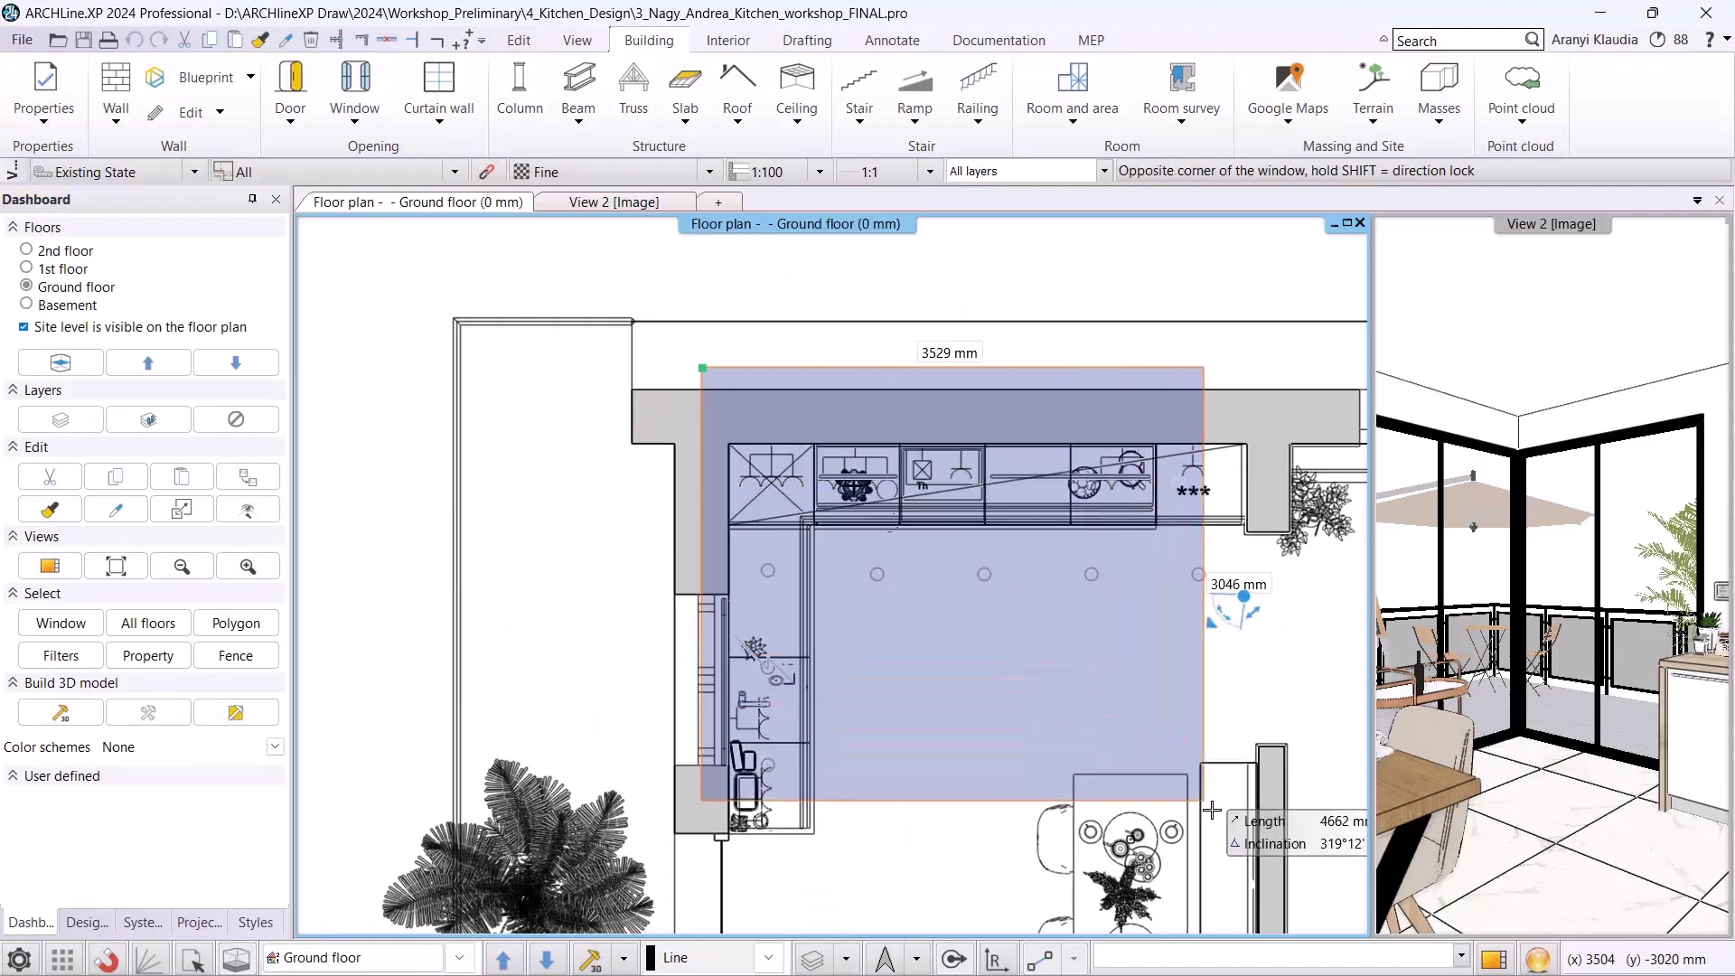
{"action": "left_click", "coordinate": [1263, 840]}
{"action": "left_click", "coordinate": [725, 628], "text": "shift"}
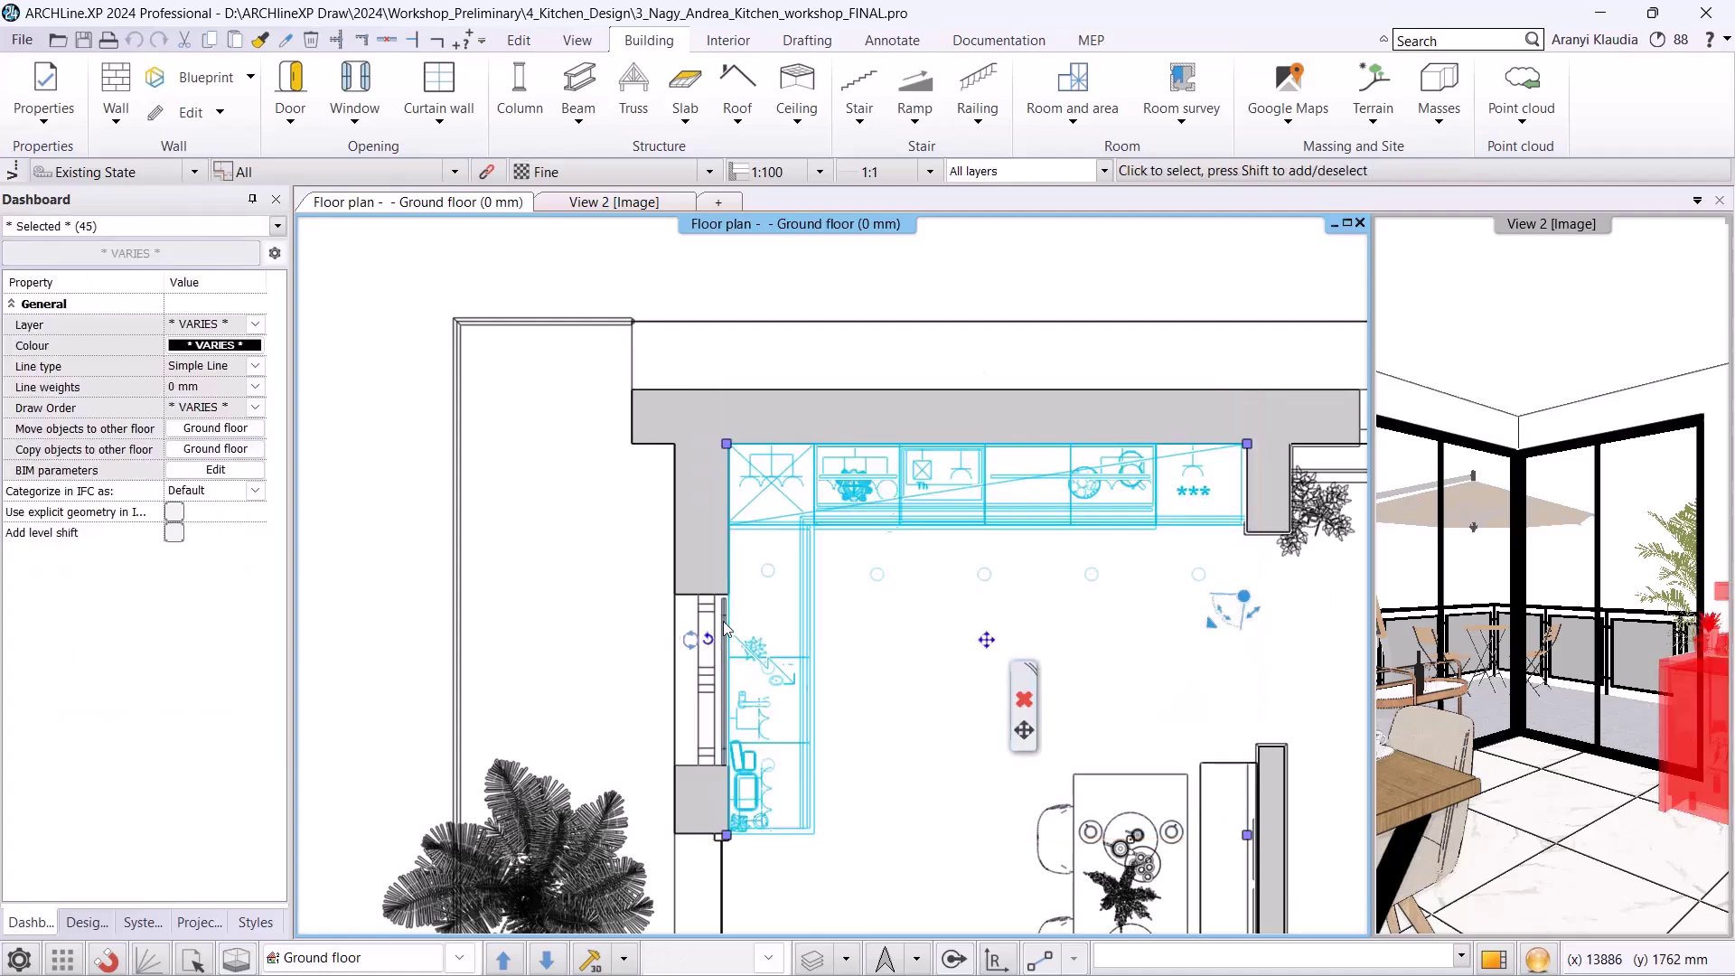
{"action": "left_click", "coordinate": [519, 39]}
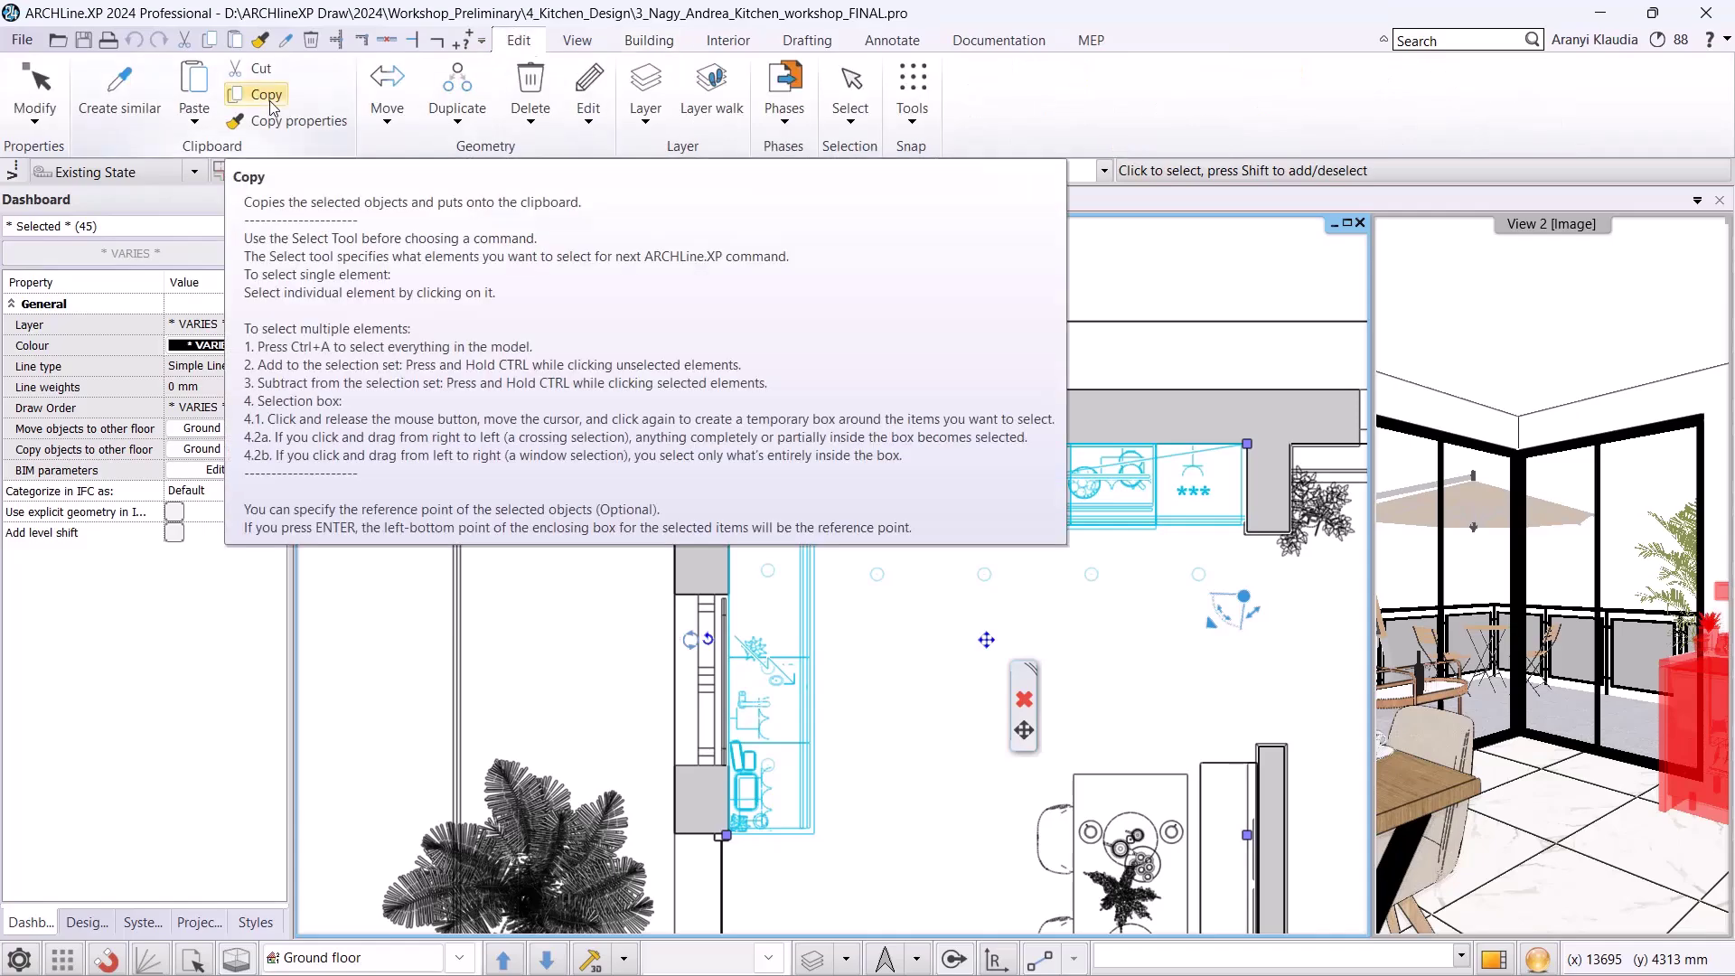
{"action": "left_click", "coordinate": [267, 96]}
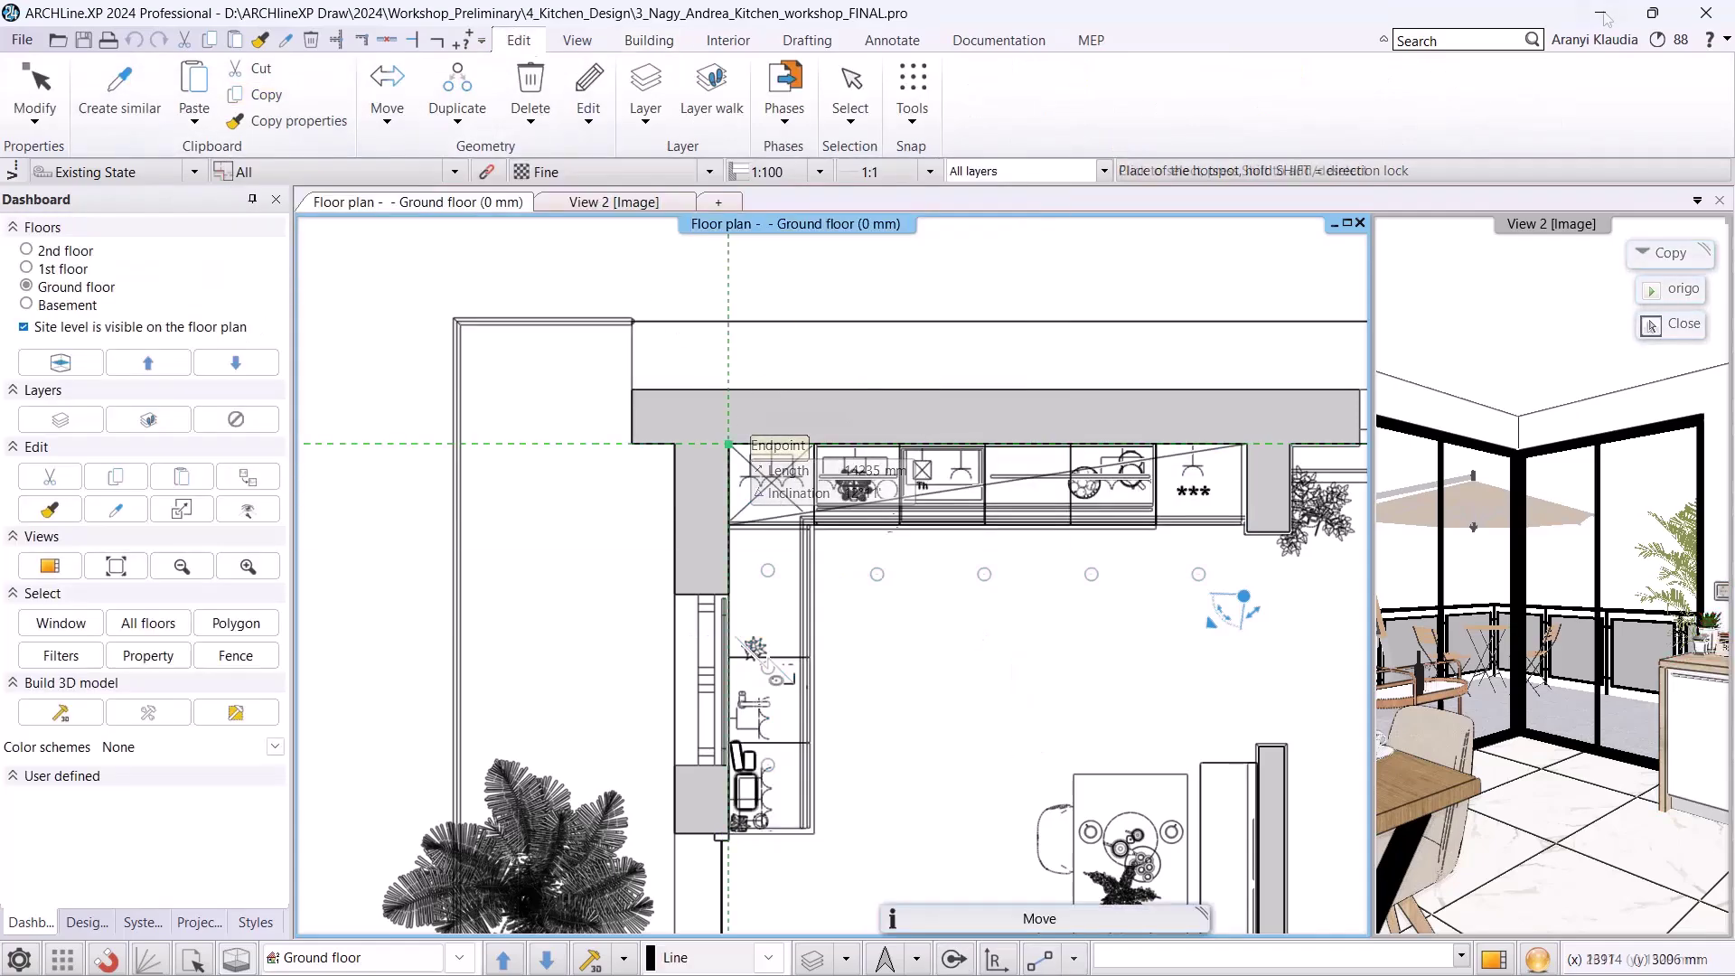
{"action": "left_click", "coordinate": [1600, 14]}
- Paste the copied kitchen units into the Little_John living-room plan at the upper room's corner
{"action": "mouse_move", "coordinate": [1119, 949]}
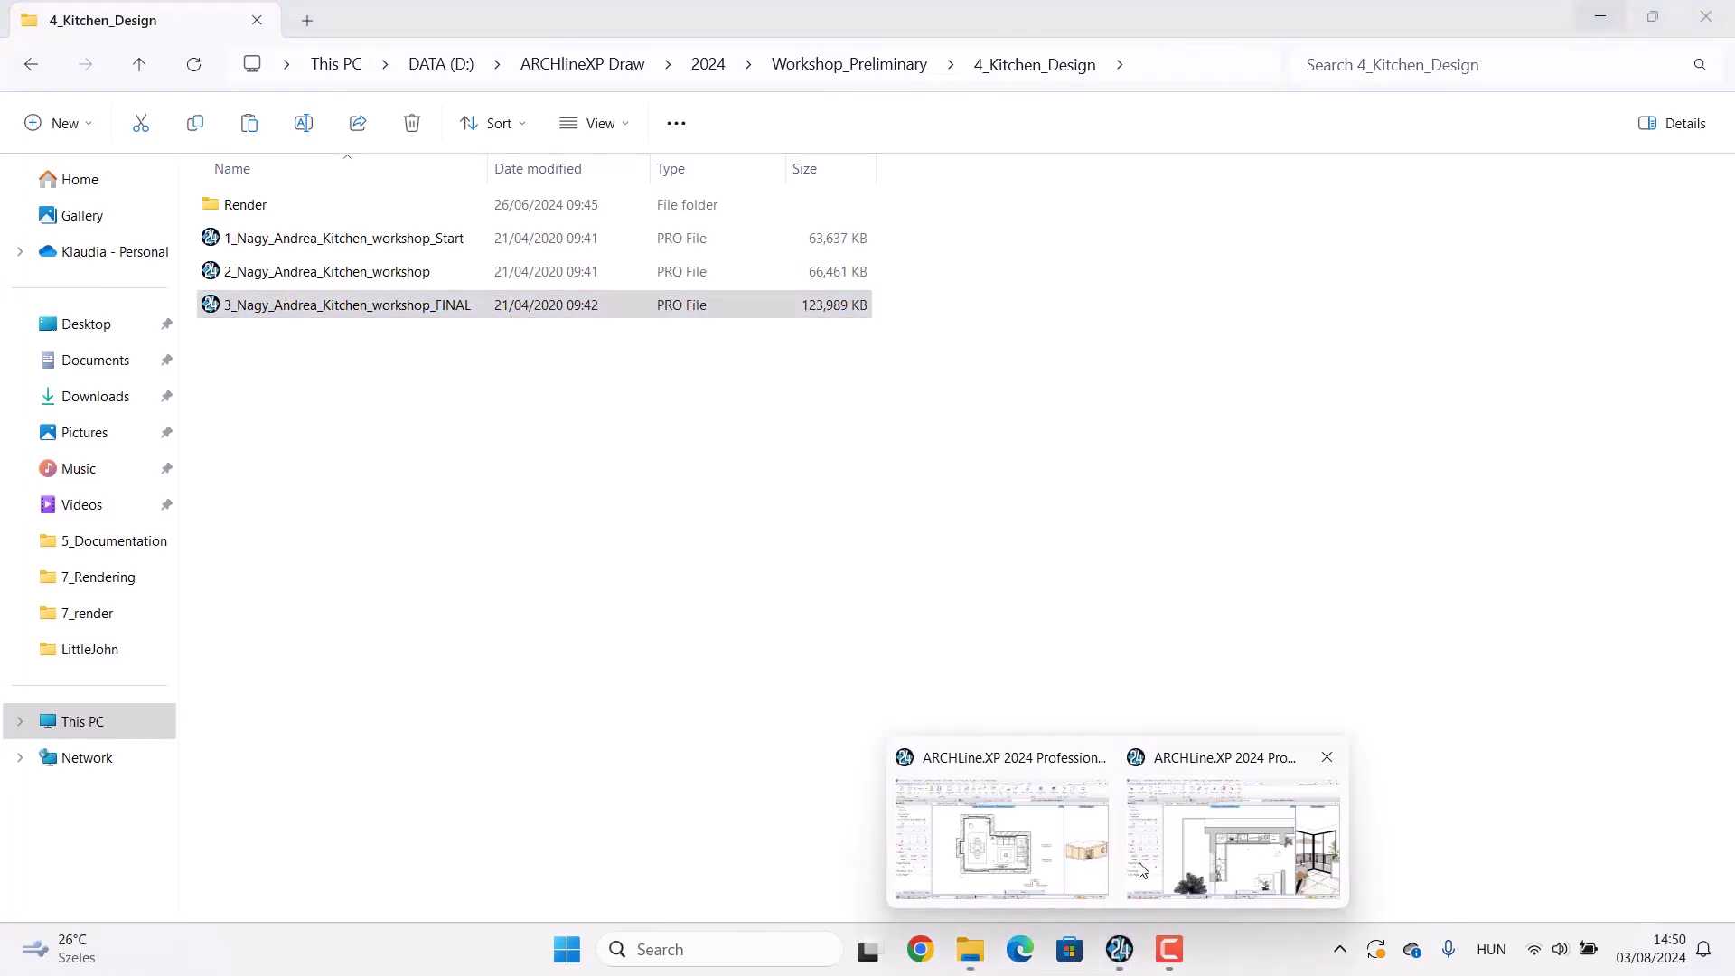
{"action": "left_click", "coordinate": [1108, 867]}
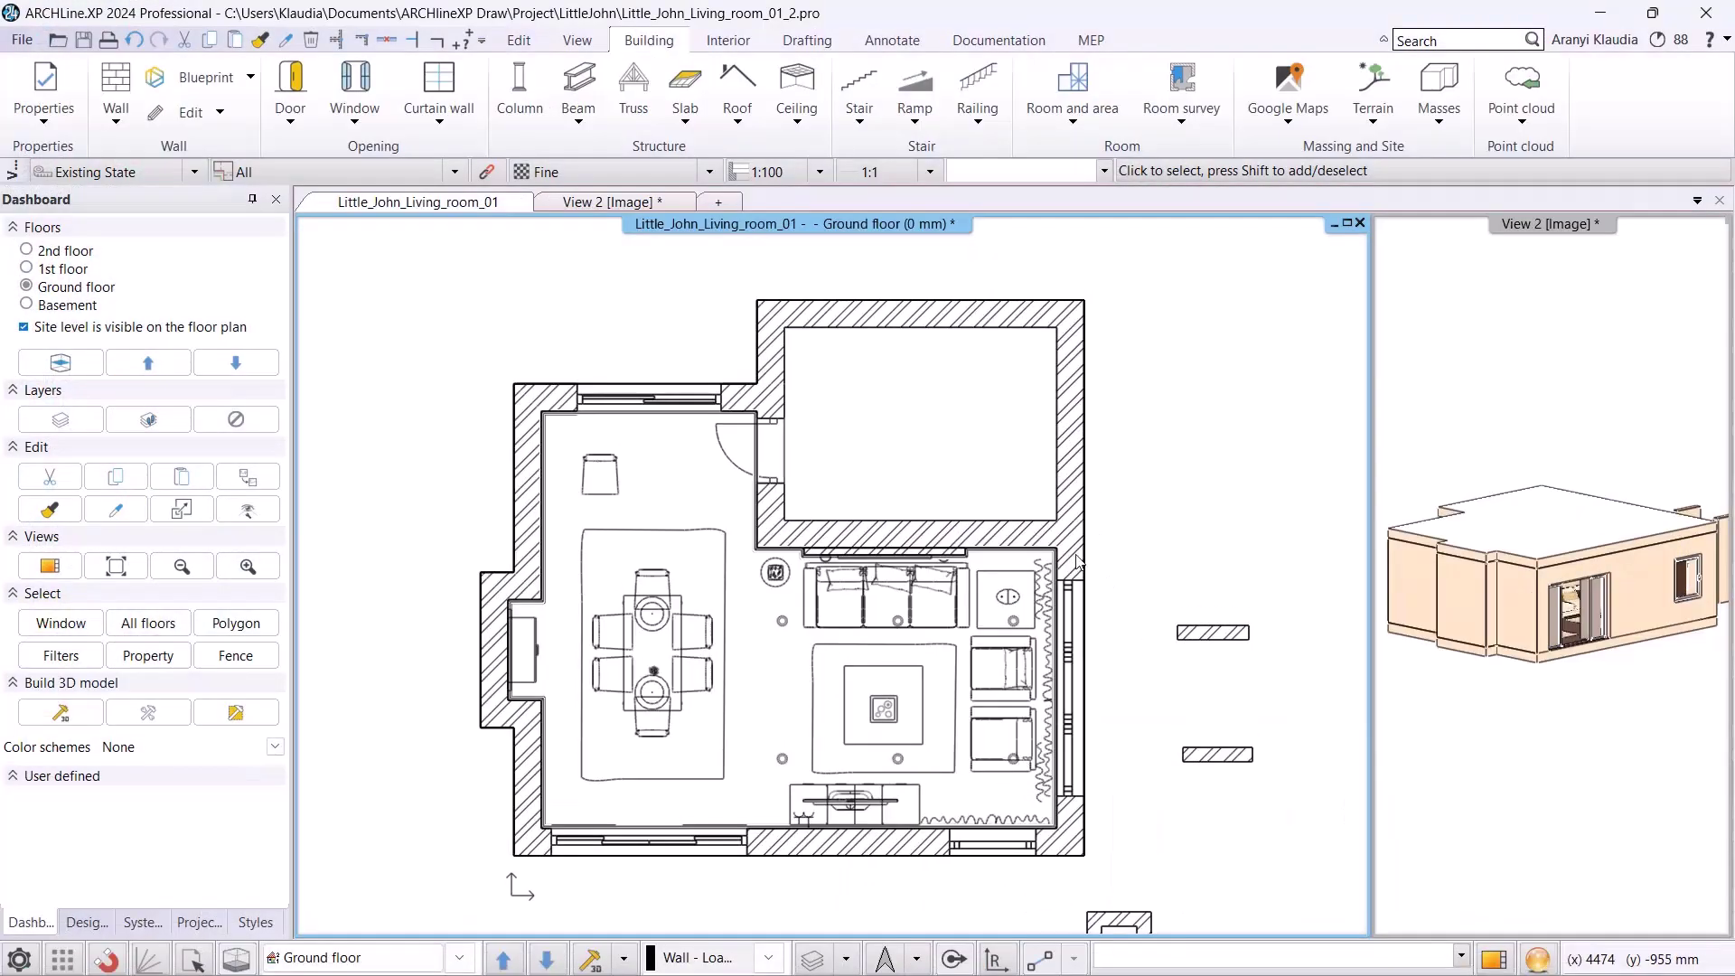
{"action": "key", "text": "ctrl+v"}
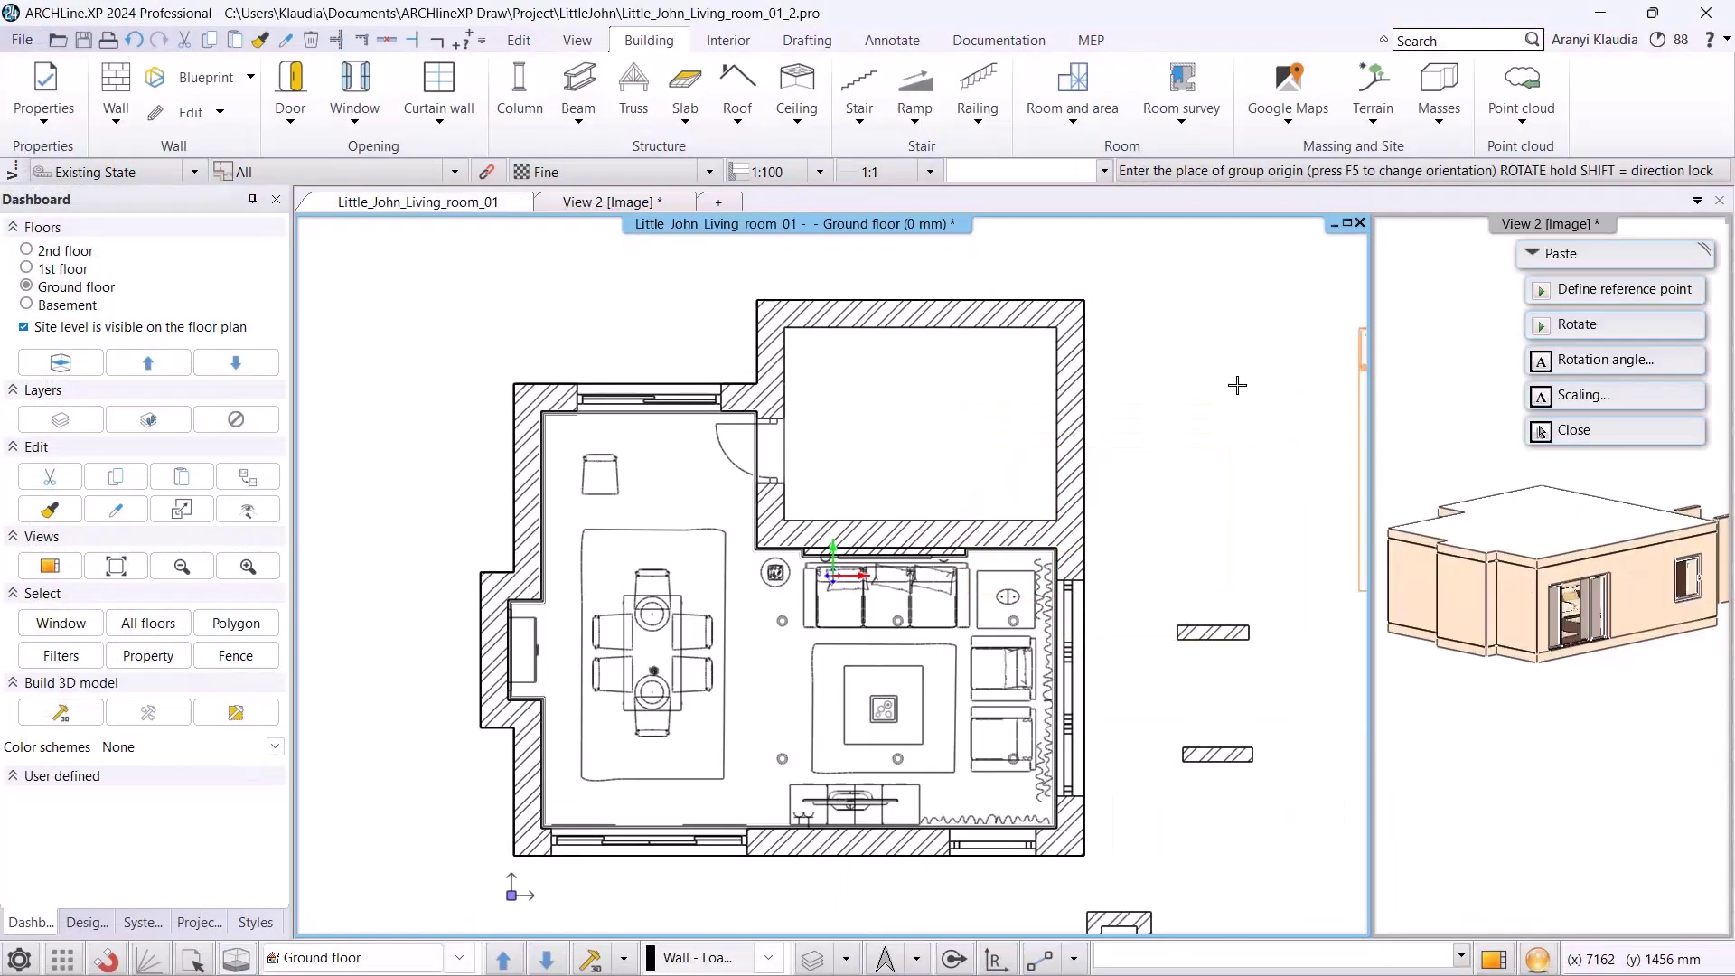
{"action": "left_click", "coordinate": [1577, 324]}
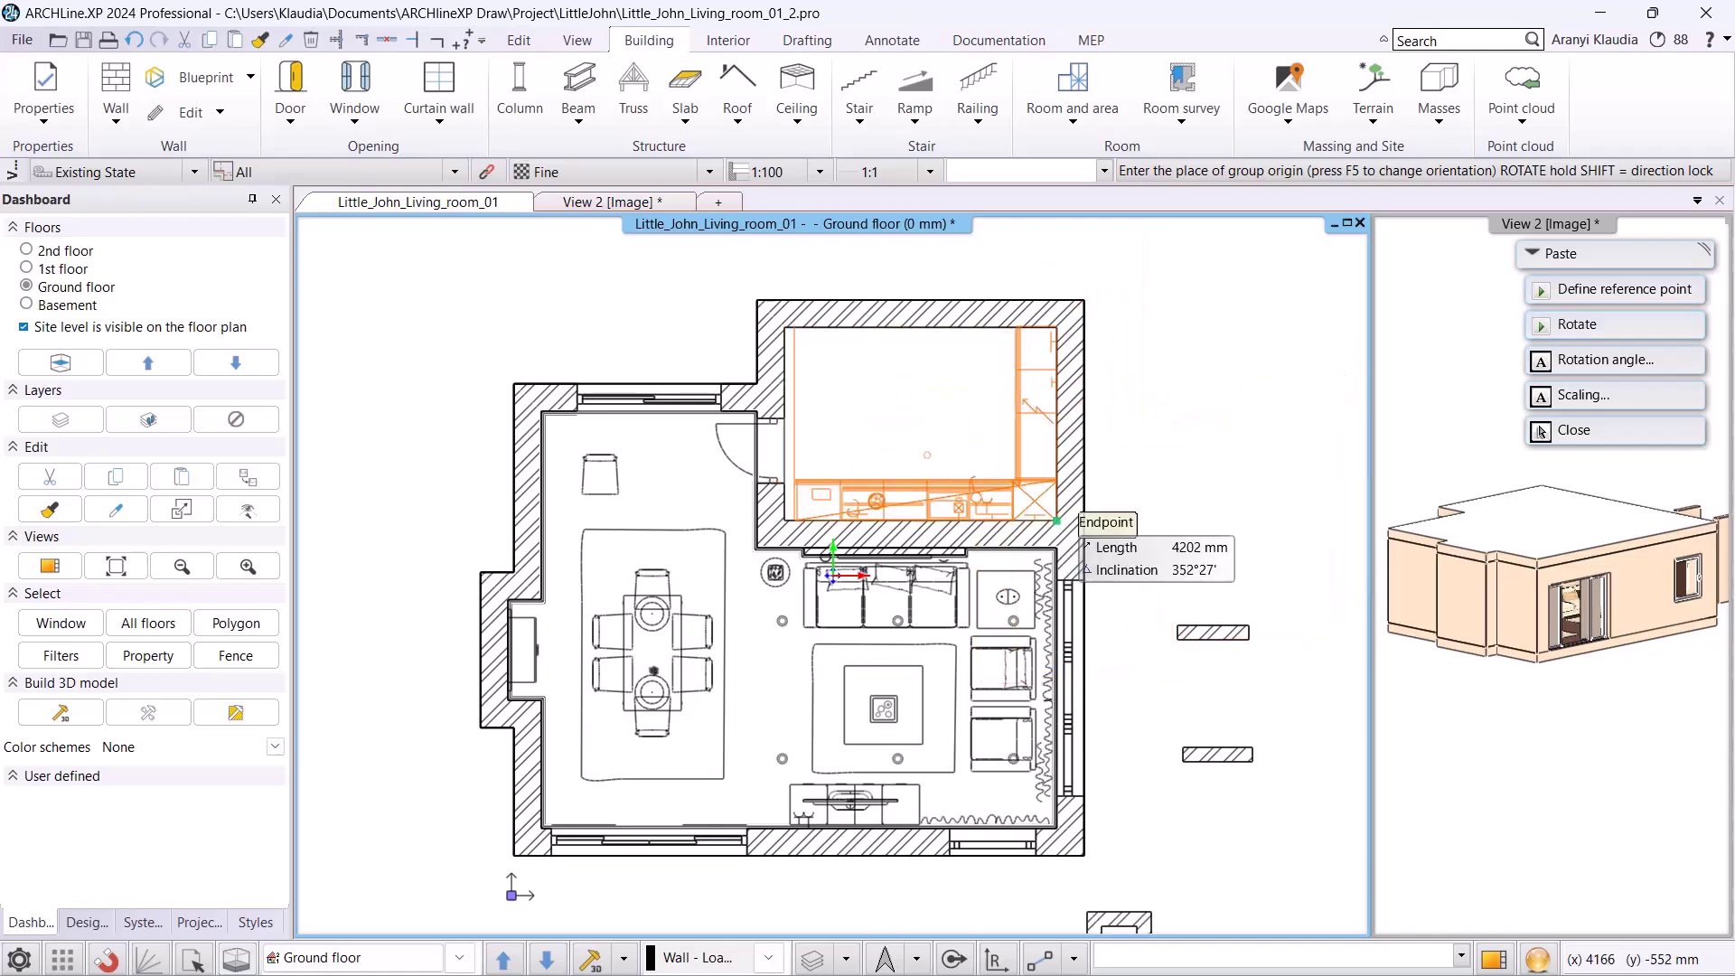
{"action": "left_click", "coordinate": [1541, 432]}
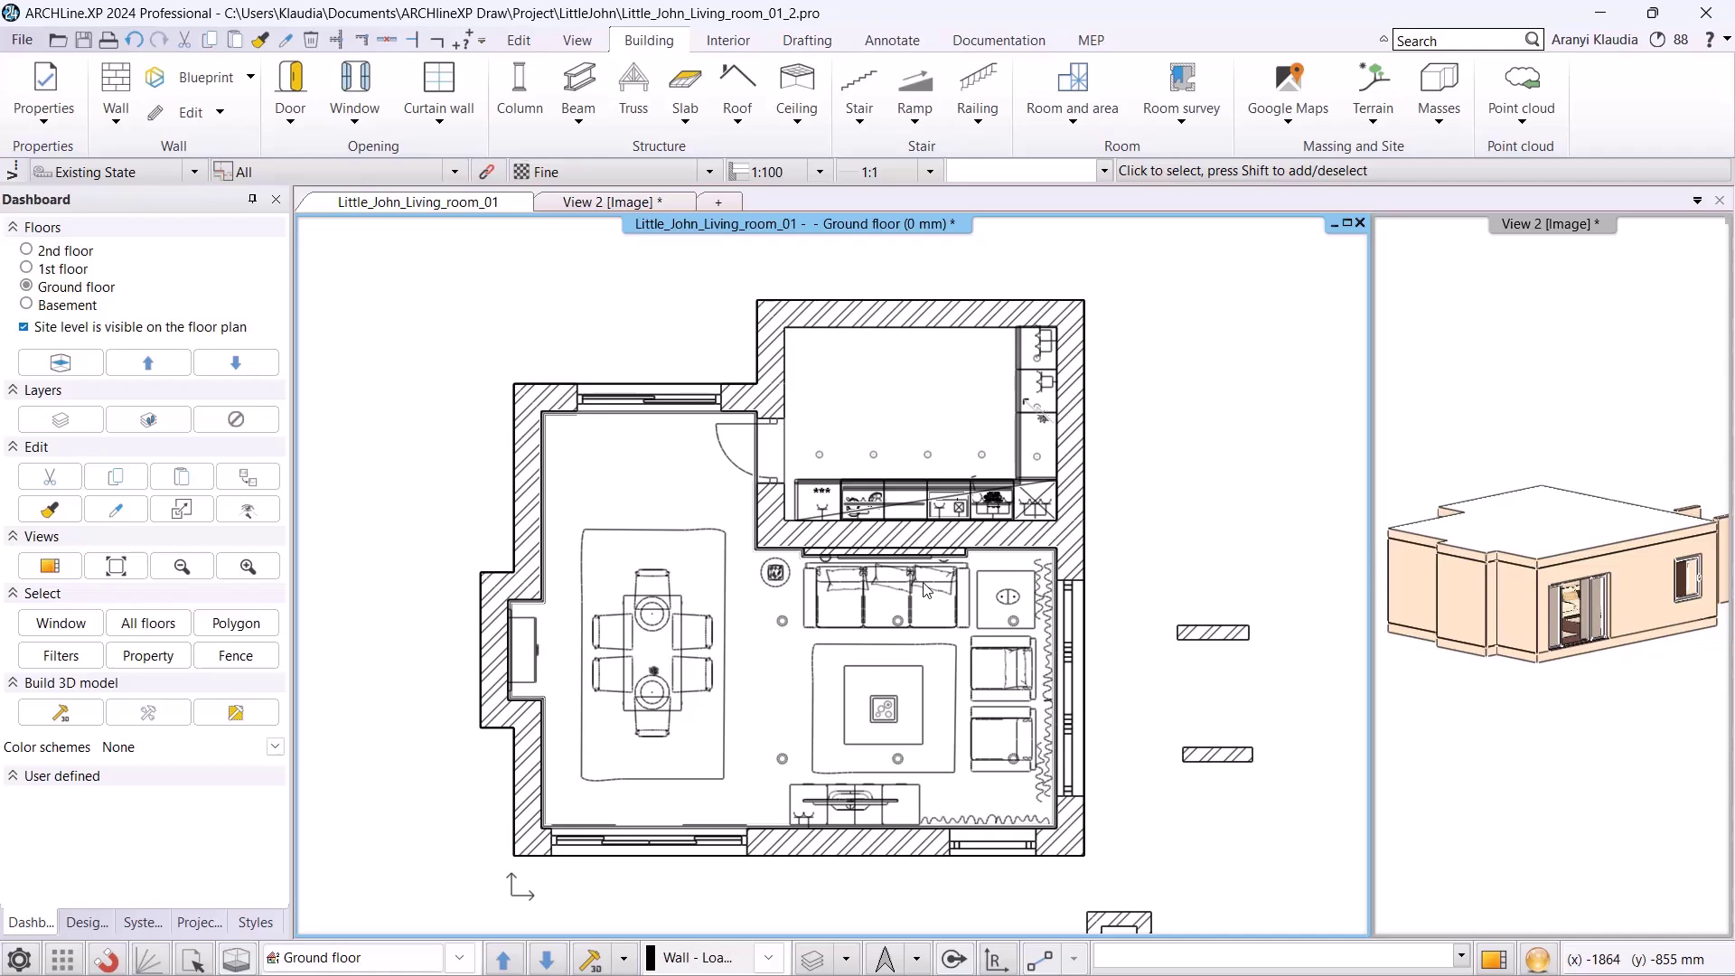
- Open the Layer Manager and switch its filter from Used layers back to All layers
{"action": "left_click", "coordinate": [846, 958]}
{"action": "left_click", "coordinate": [845, 784]}
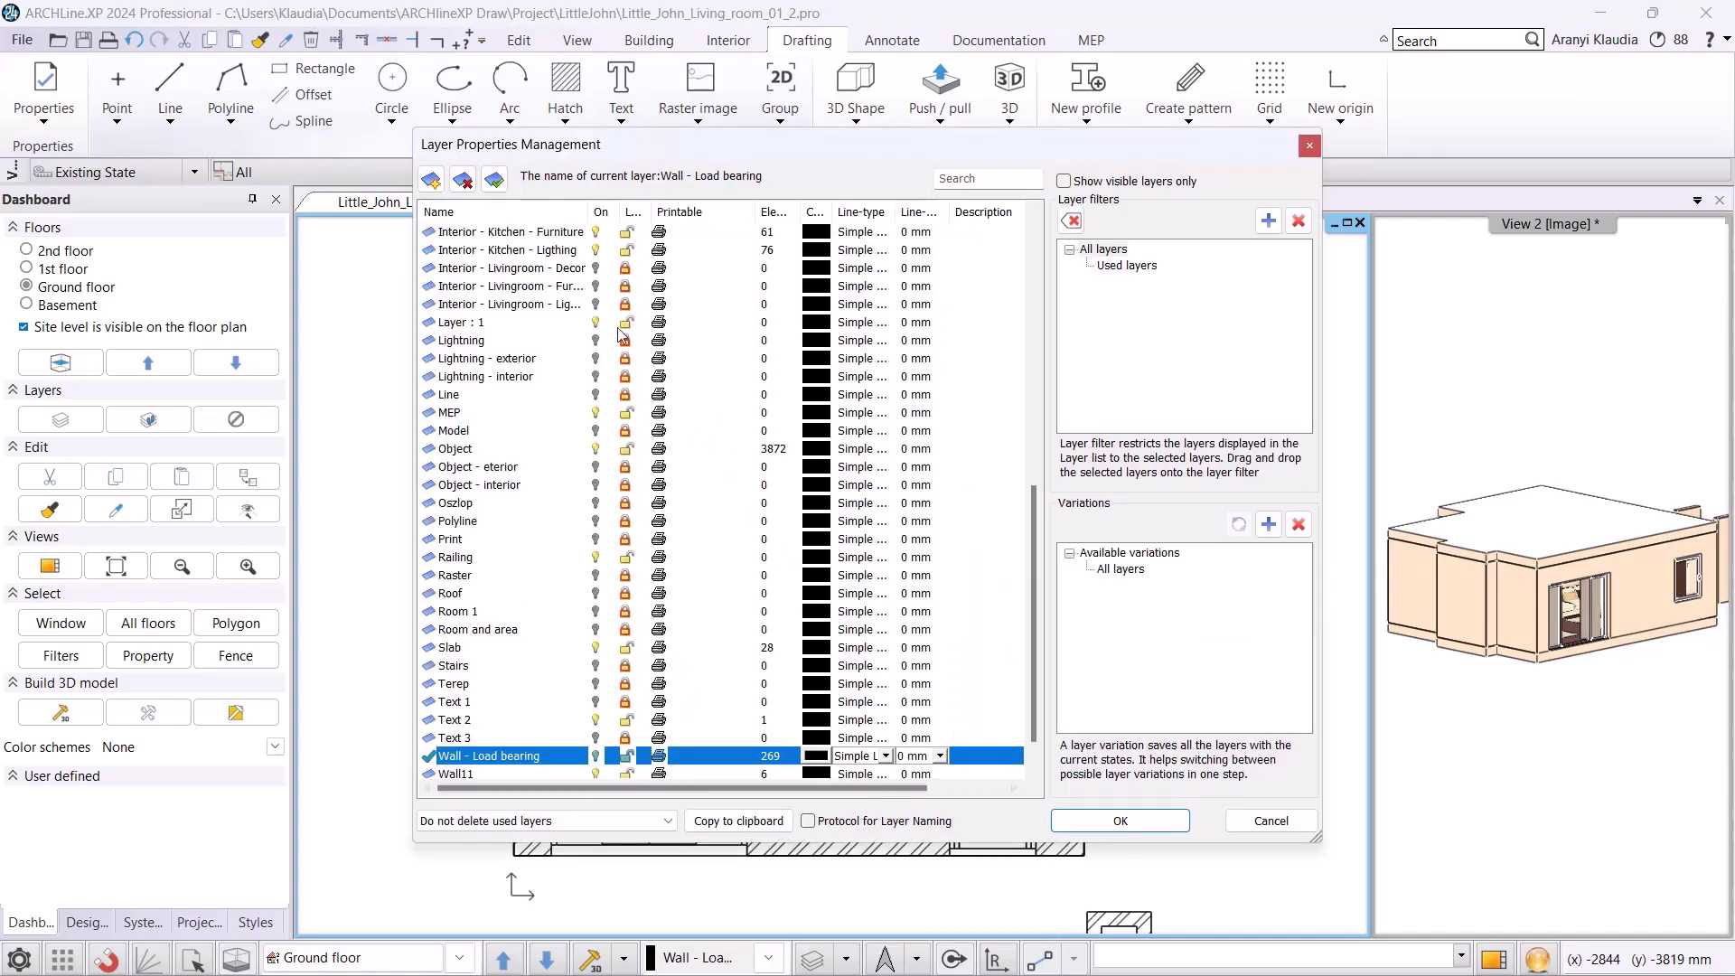
{"action": "scroll", "coordinate": [599, 309], "scroll_direction": "down", "scroll_amount": 1}
{"action": "scroll", "coordinate": [476, 210], "scroll_direction": "up", "scroll_amount": 4}
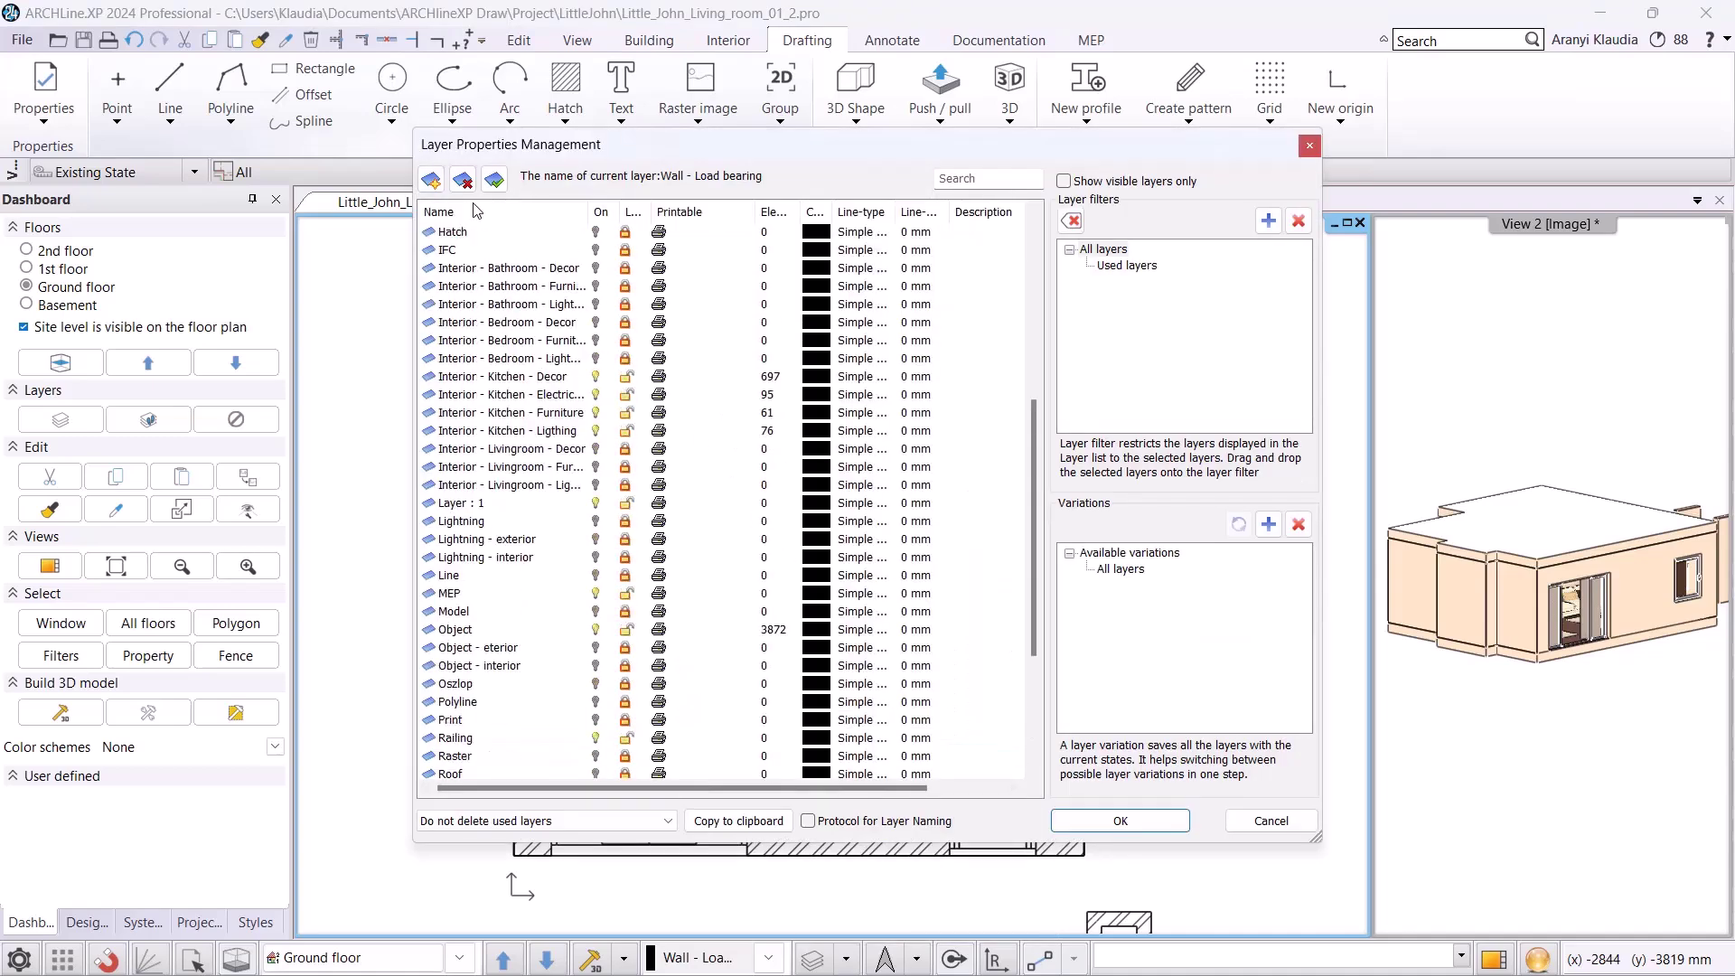
{"action": "left_click", "coordinate": [1154, 271]}
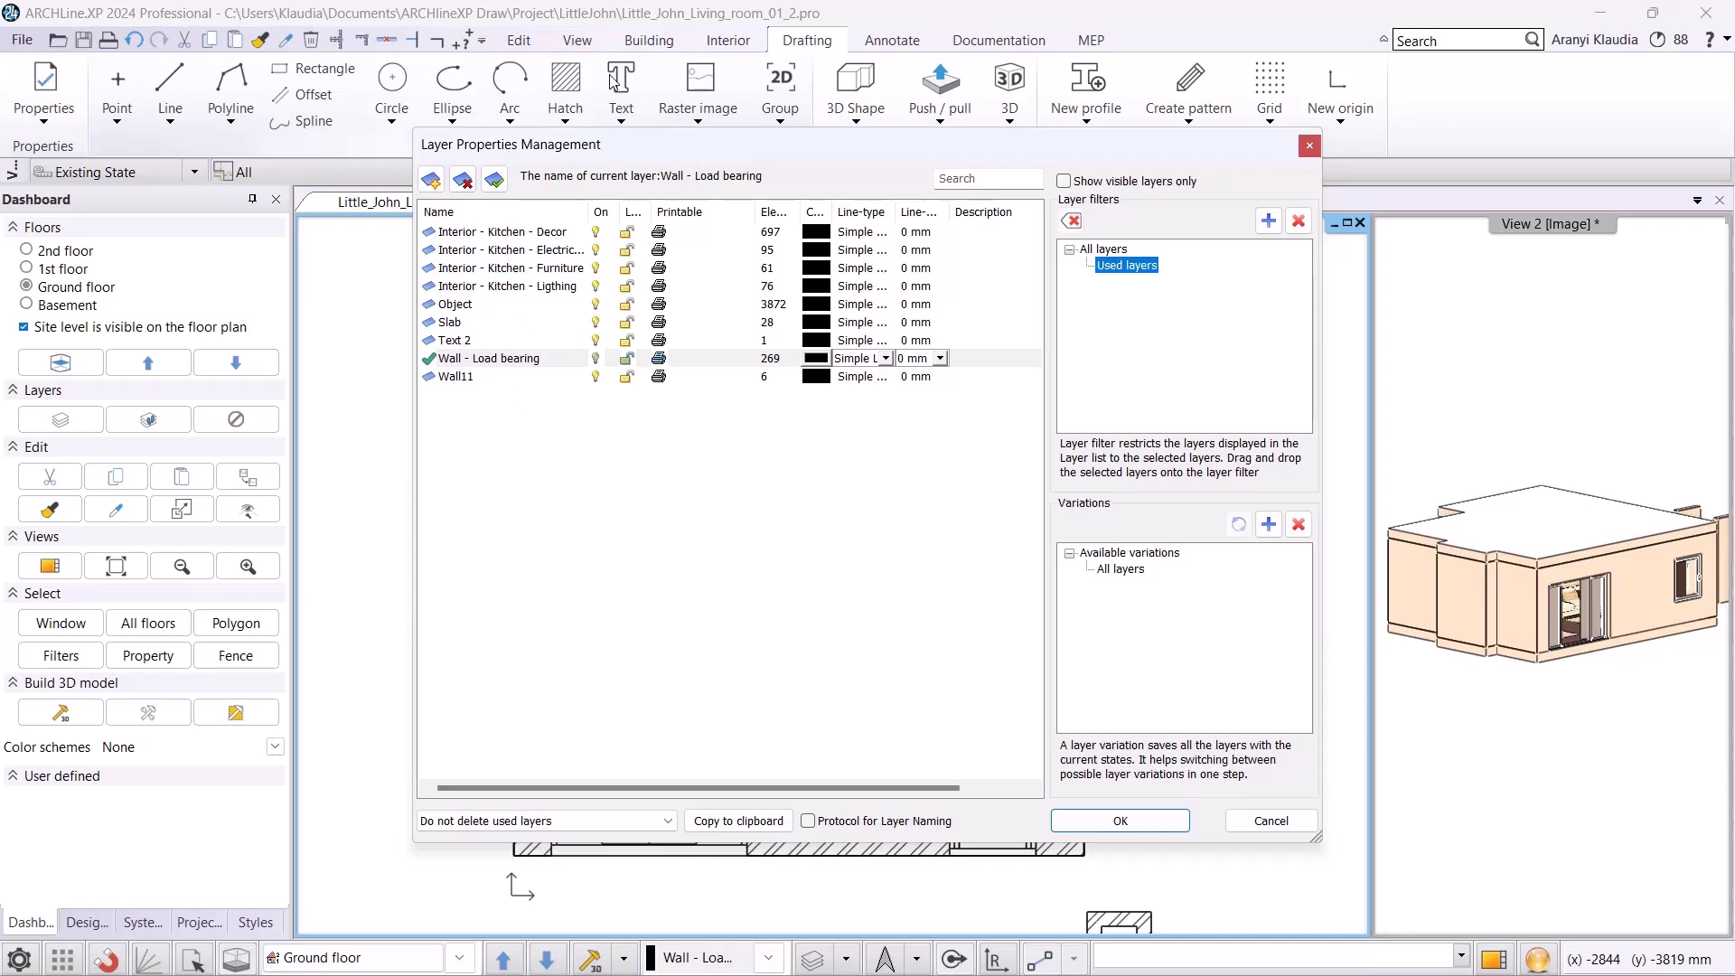
{"action": "left_click_drag", "start_coordinate": [759, 147], "coordinate": [1294, 141]}
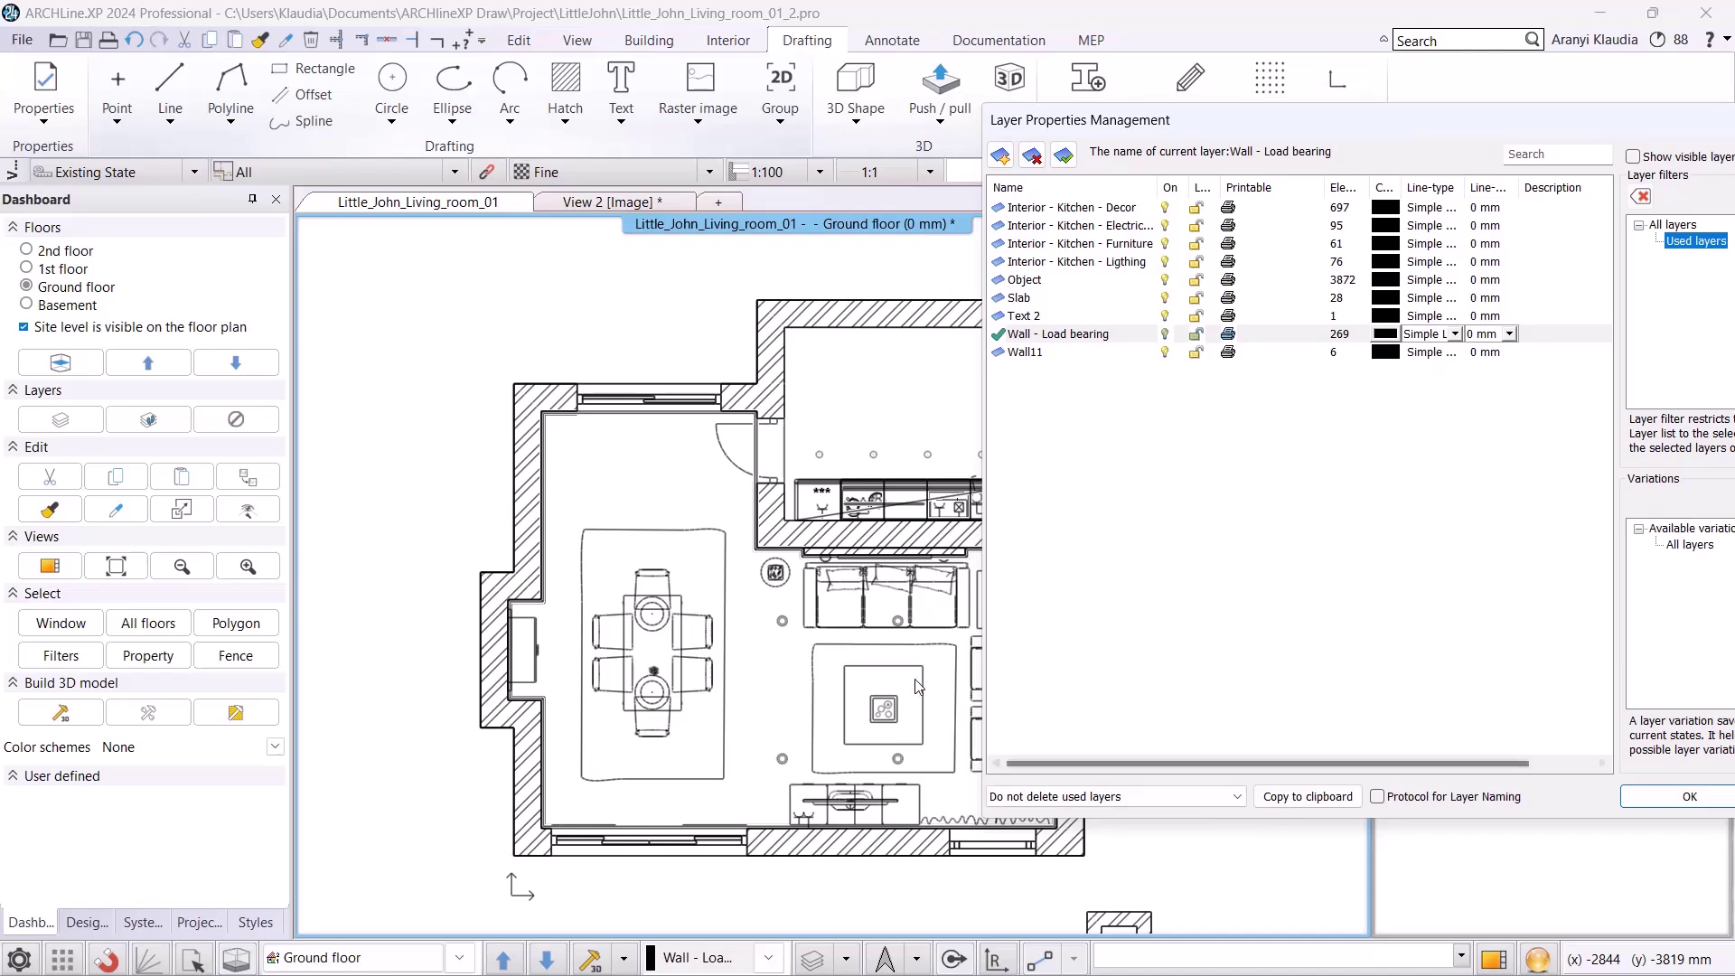
{"action": "left_click_drag", "start_coordinate": [1329, 129], "coordinate": [712, 181]}
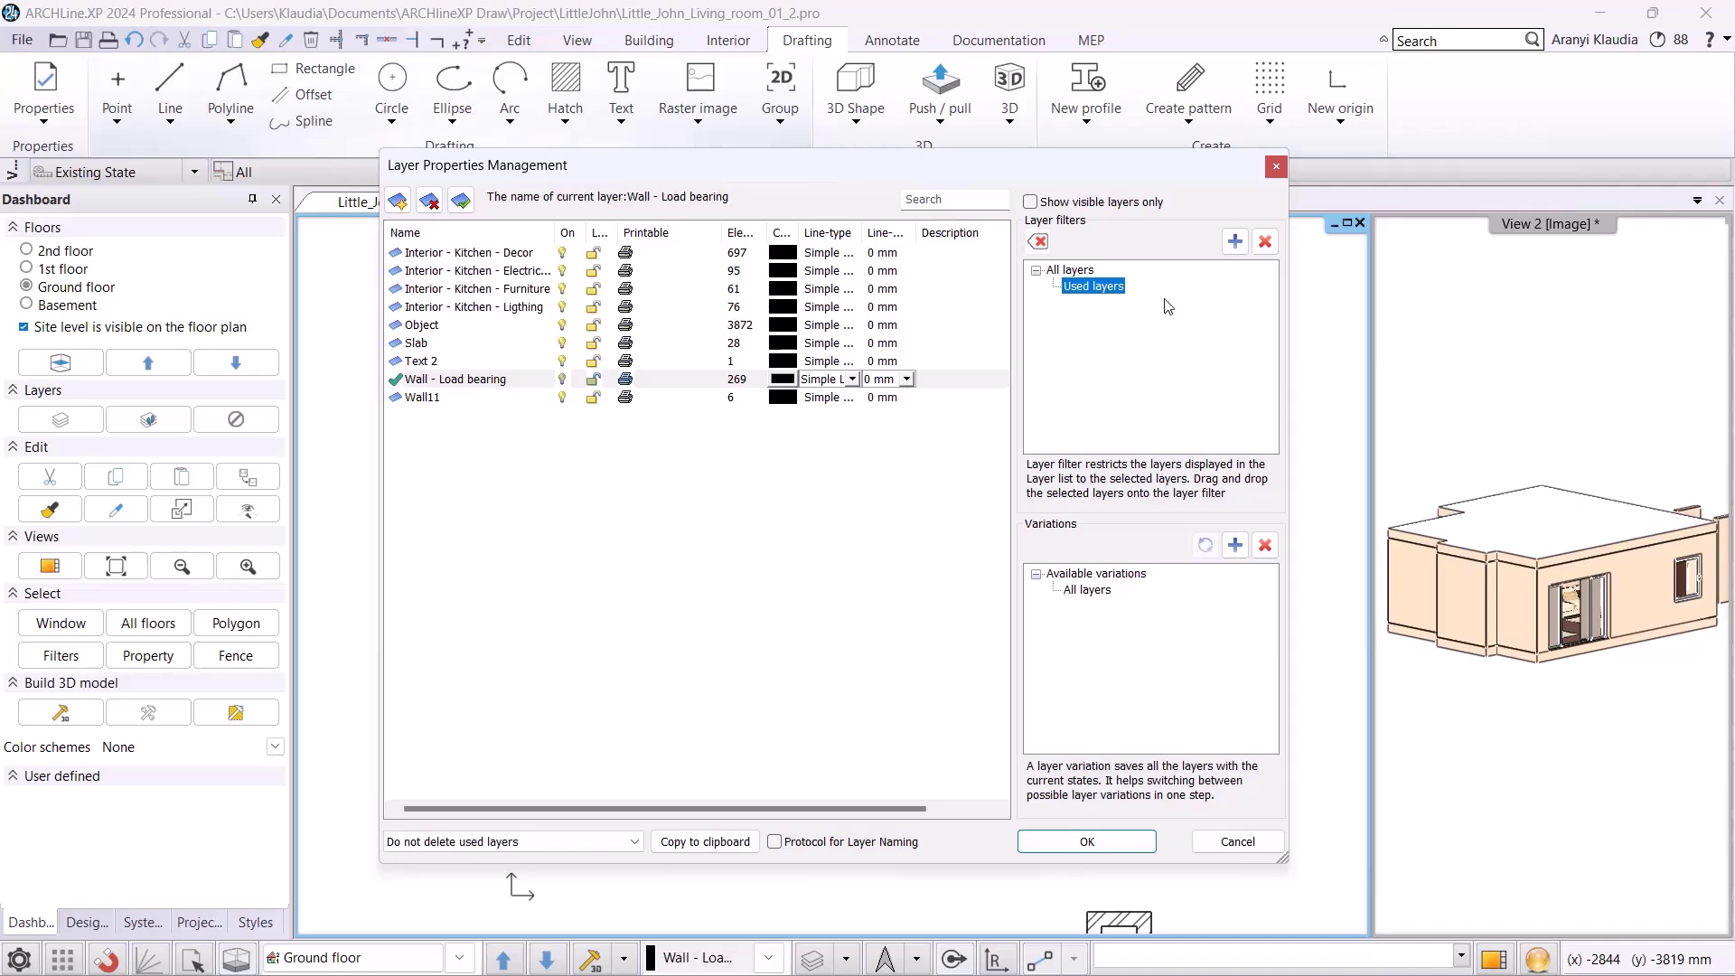
{"action": "left_click", "coordinate": [1080, 271]}
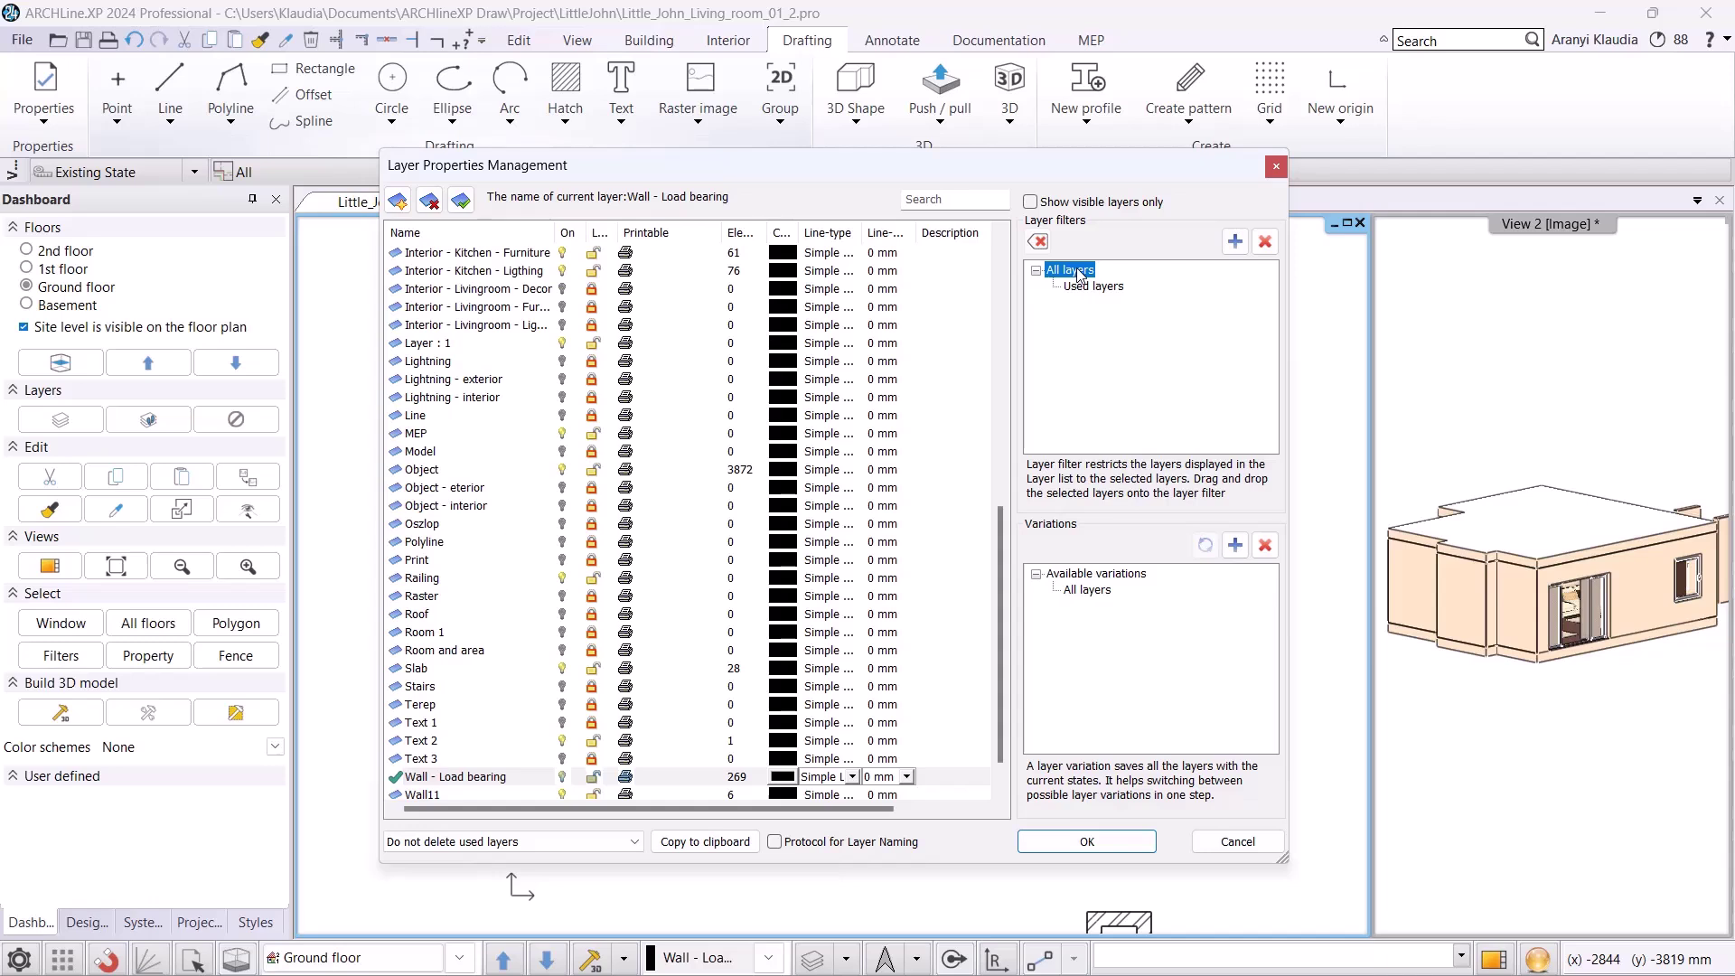
- Add a new layer named Interior - Diningroom - Furniture, based on the bathroom furniture name
{"action": "scroll", "coordinate": [456, 388], "scroll_direction": "up", "scroll_amount": 7}
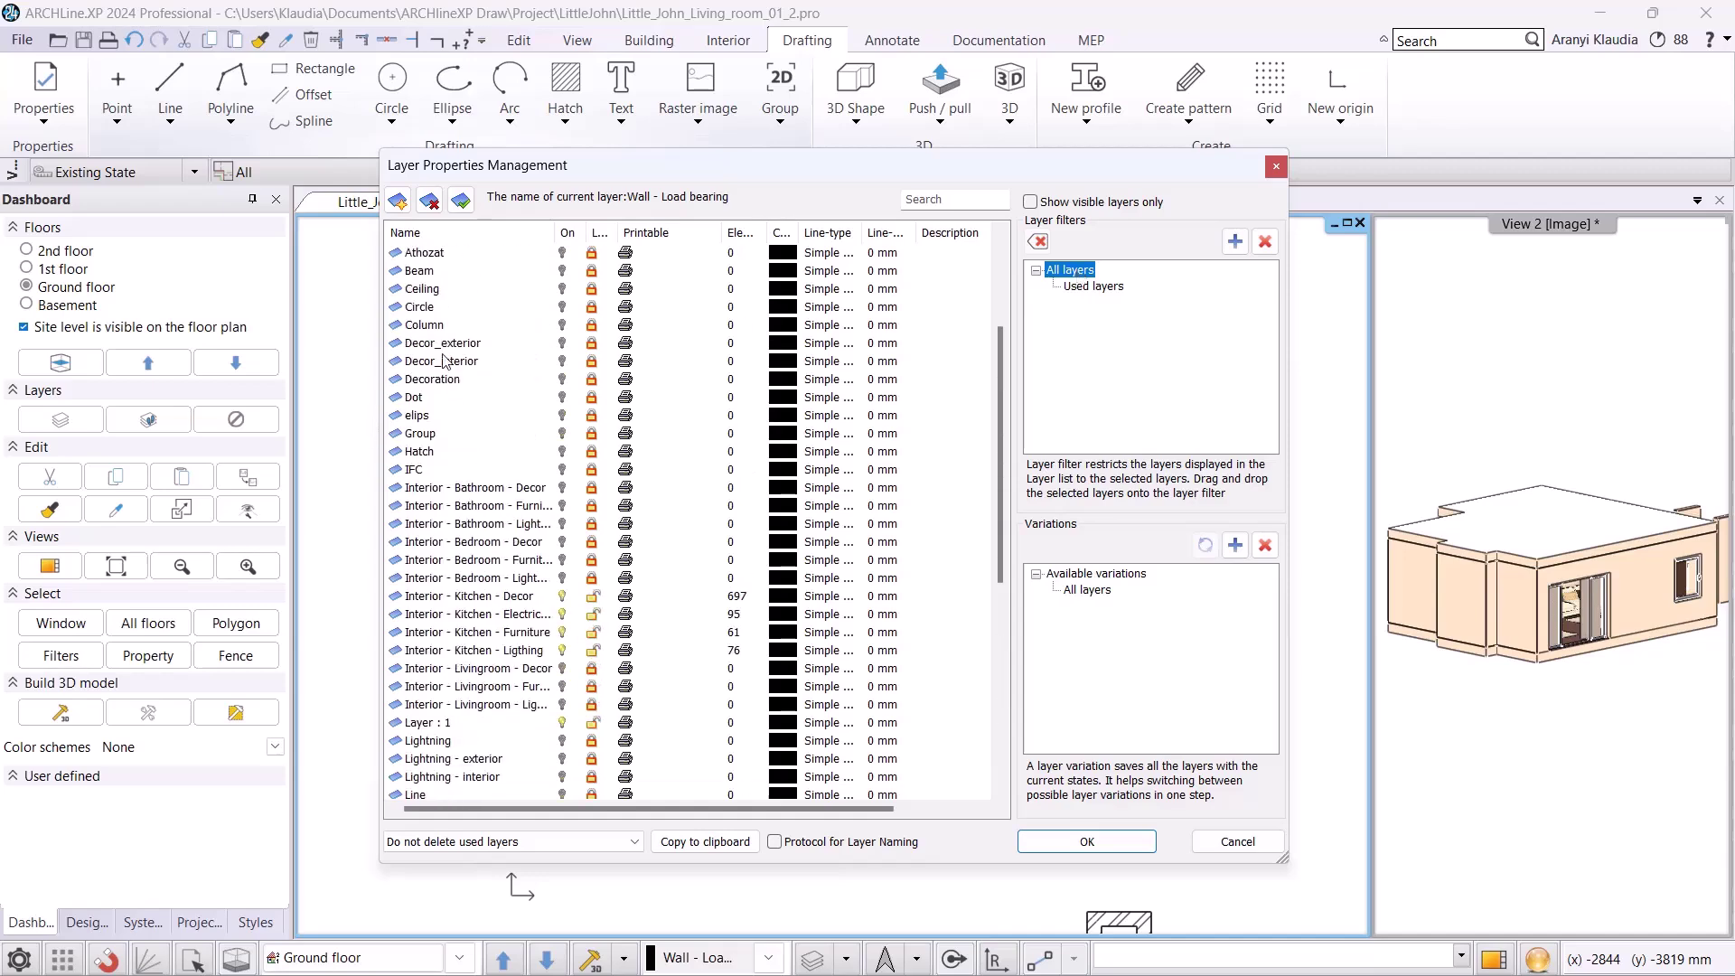
{"action": "left_click", "coordinate": [397, 199]}
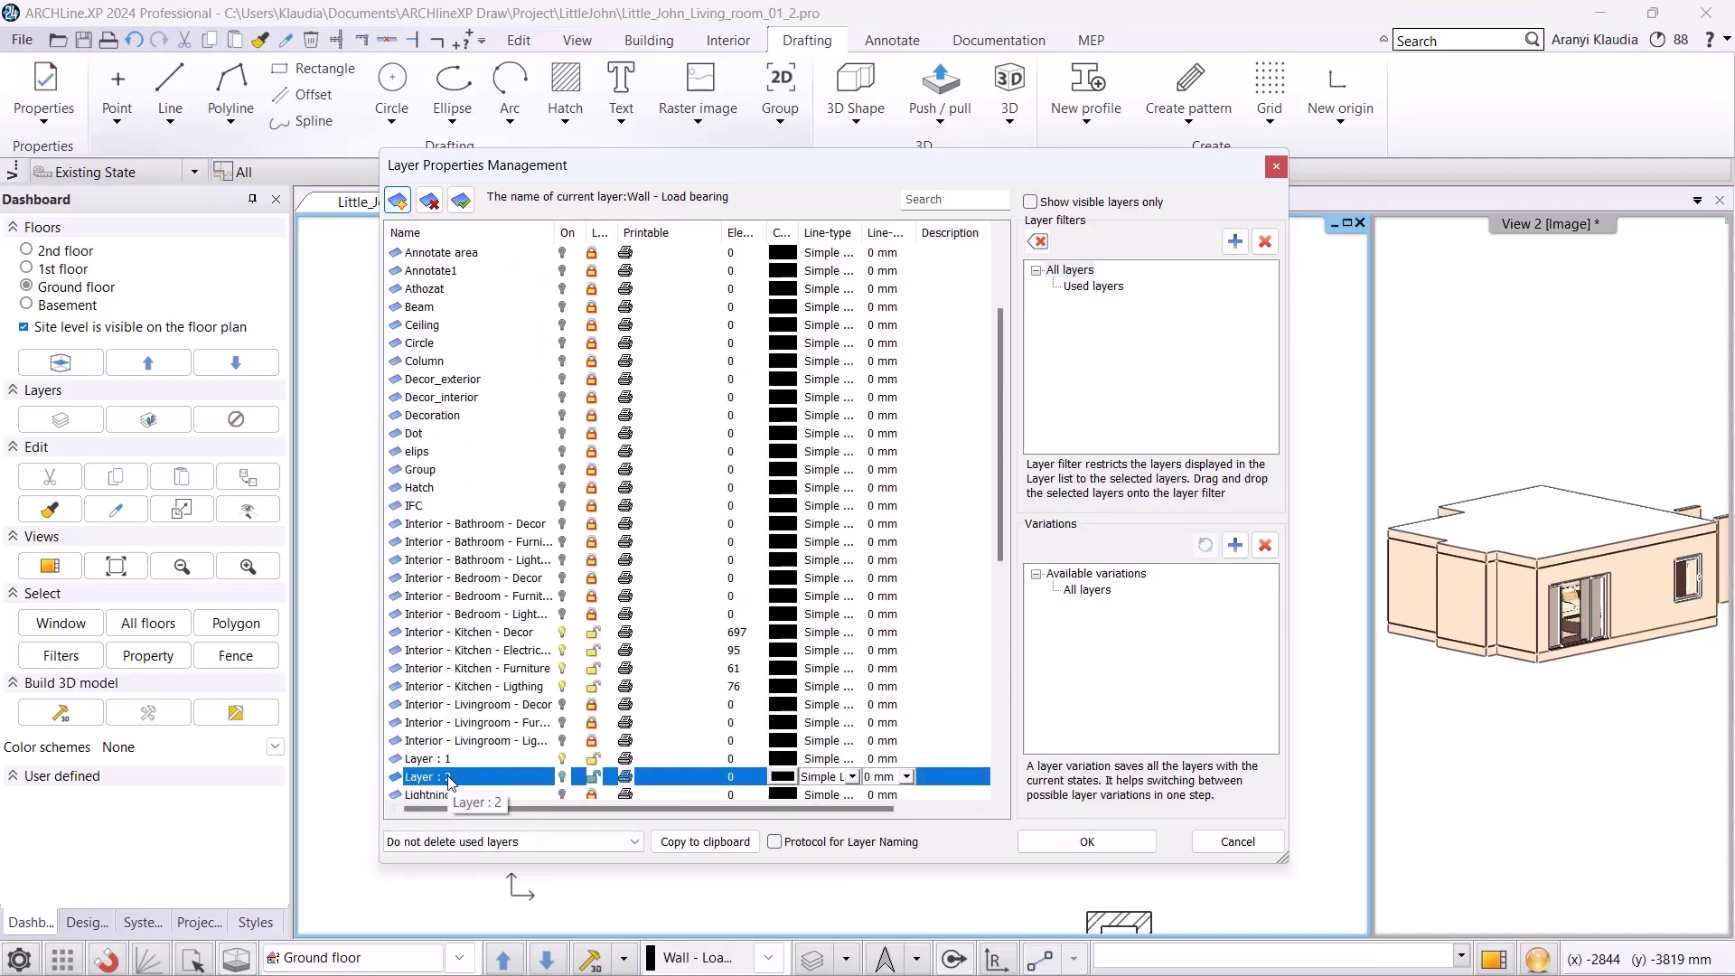
{"action": "left_click", "coordinate": [464, 542]}
{"action": "key", "text": "ctrl+c"}
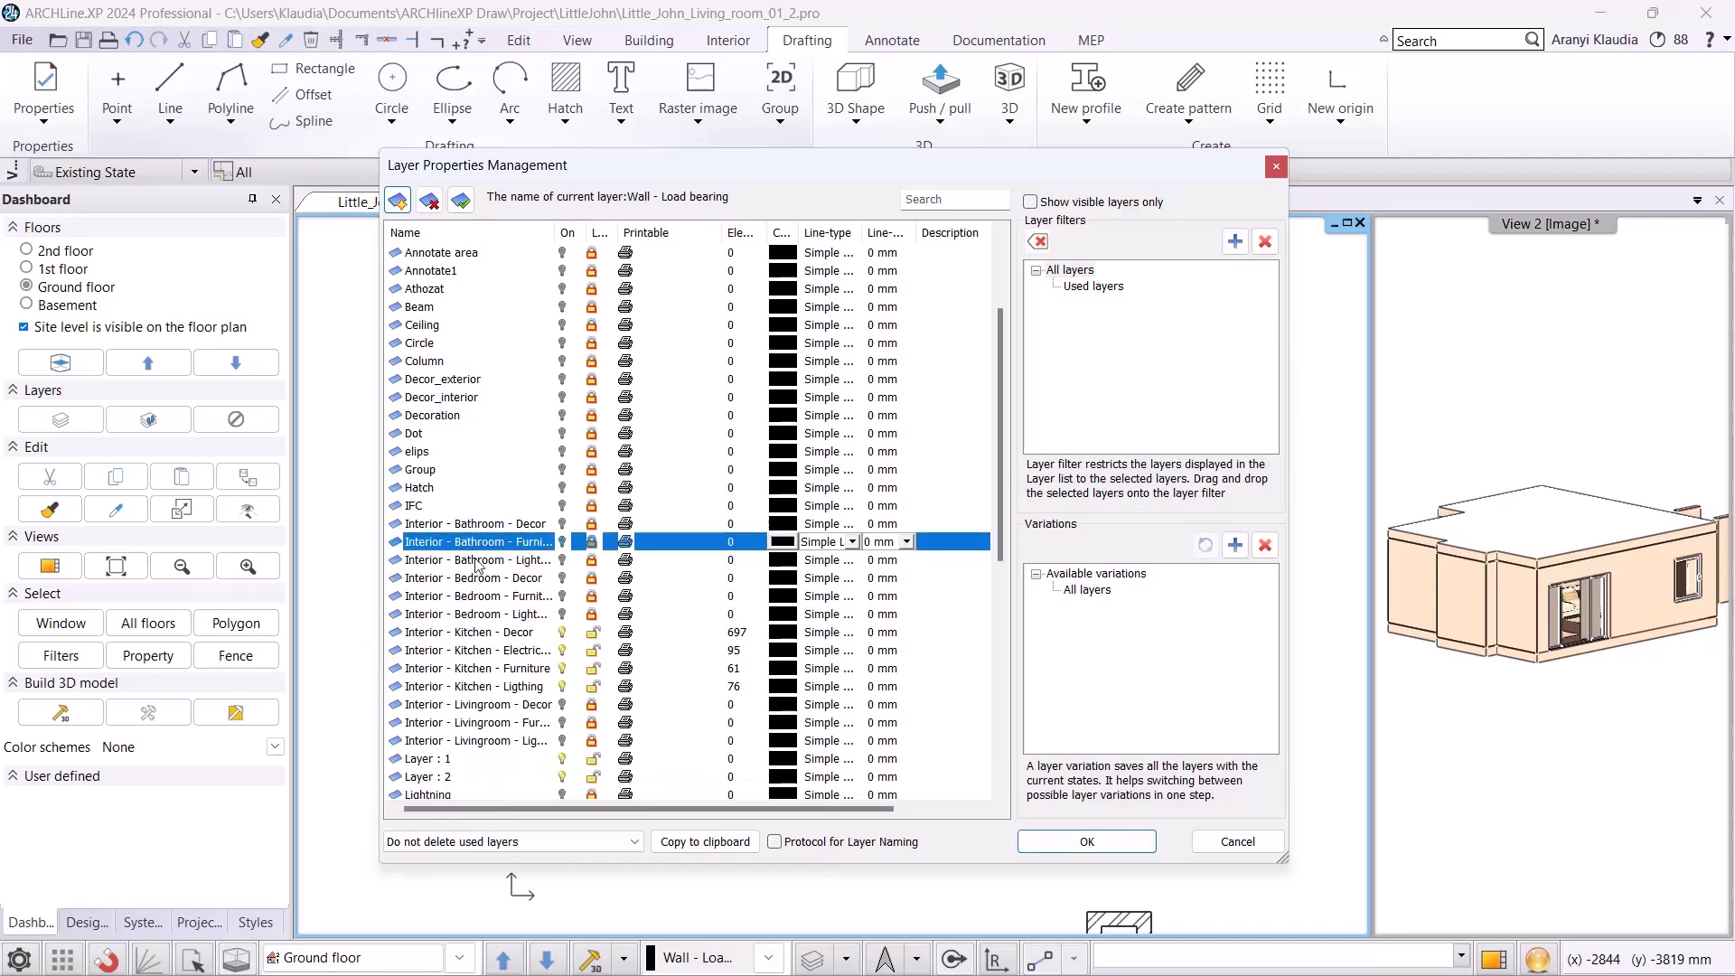
{"action": "scroll", "coordinate": [466, 758], "scroll_direction": "down", "scroll_amount": 2}
{"action": "left_click", "coordinate": [441, 671]}
{"action": "key", "text": "ctrl+v"}
{"action": "double_click", "coordinate": [470, 668]}
{"action": "type", "text": "Diningroom"}
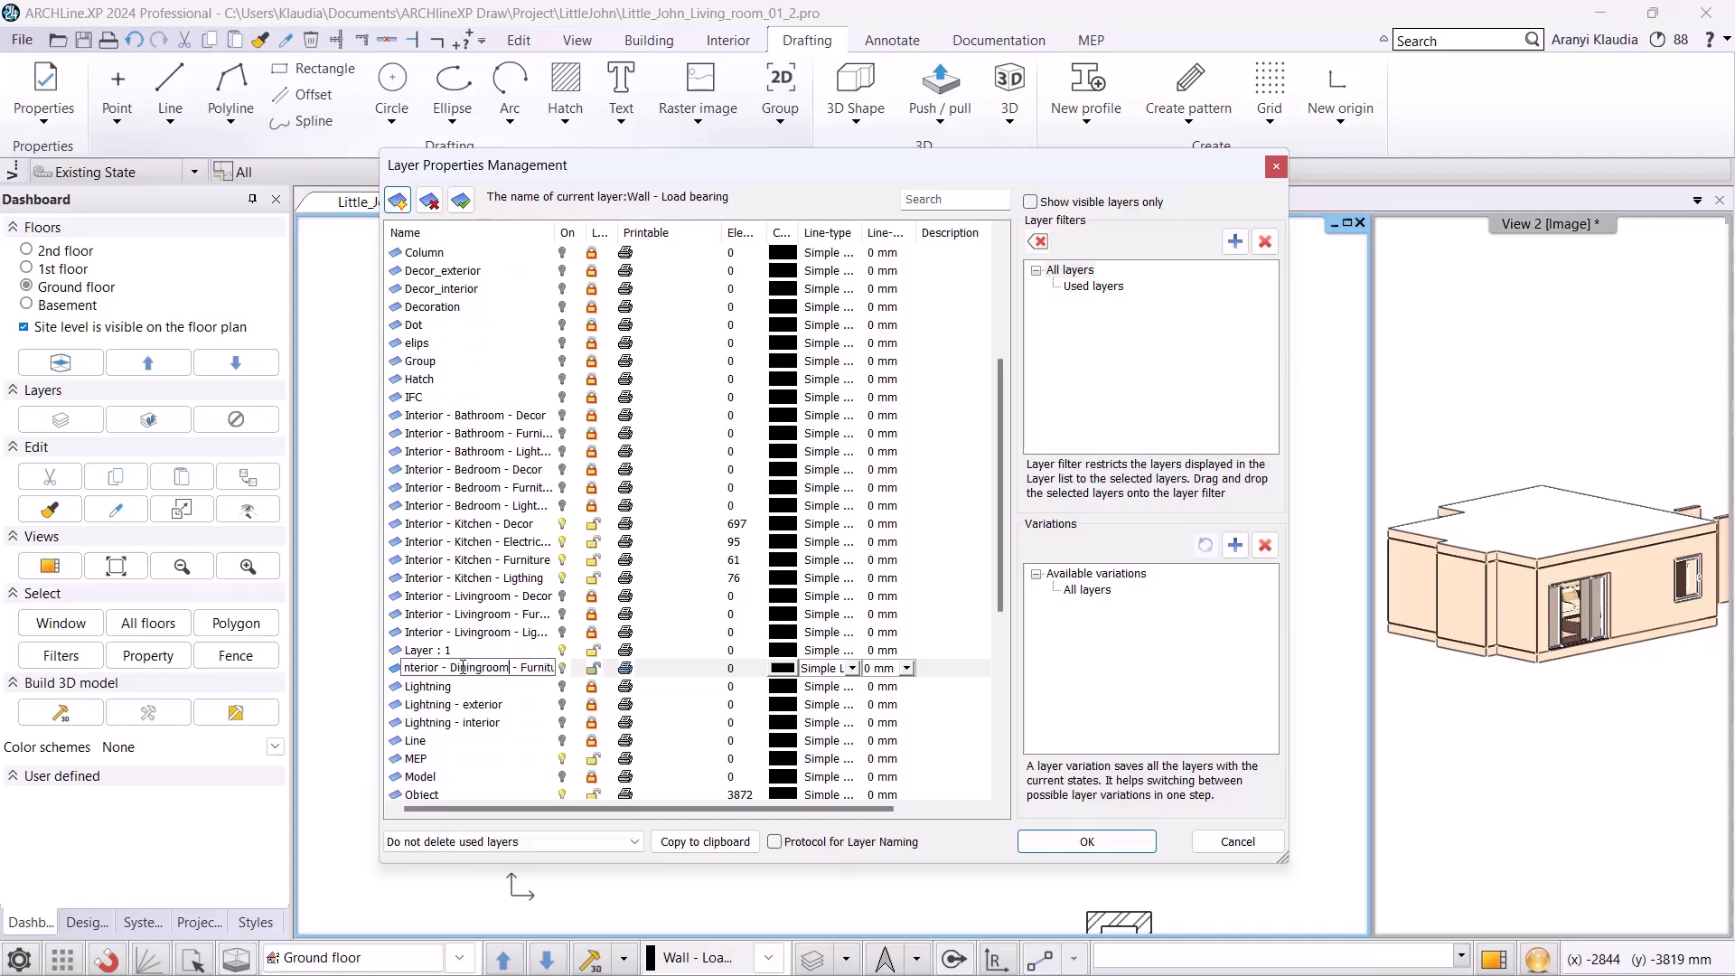
{"action": "key", "text": "Return"}
- Create the Interior - Diningroom - Decor layer from the bathroom decor layer name
{"action": "scroll", "coordinate": [463, 668], "scroll_direction": "down", "scroll_amount": 3}
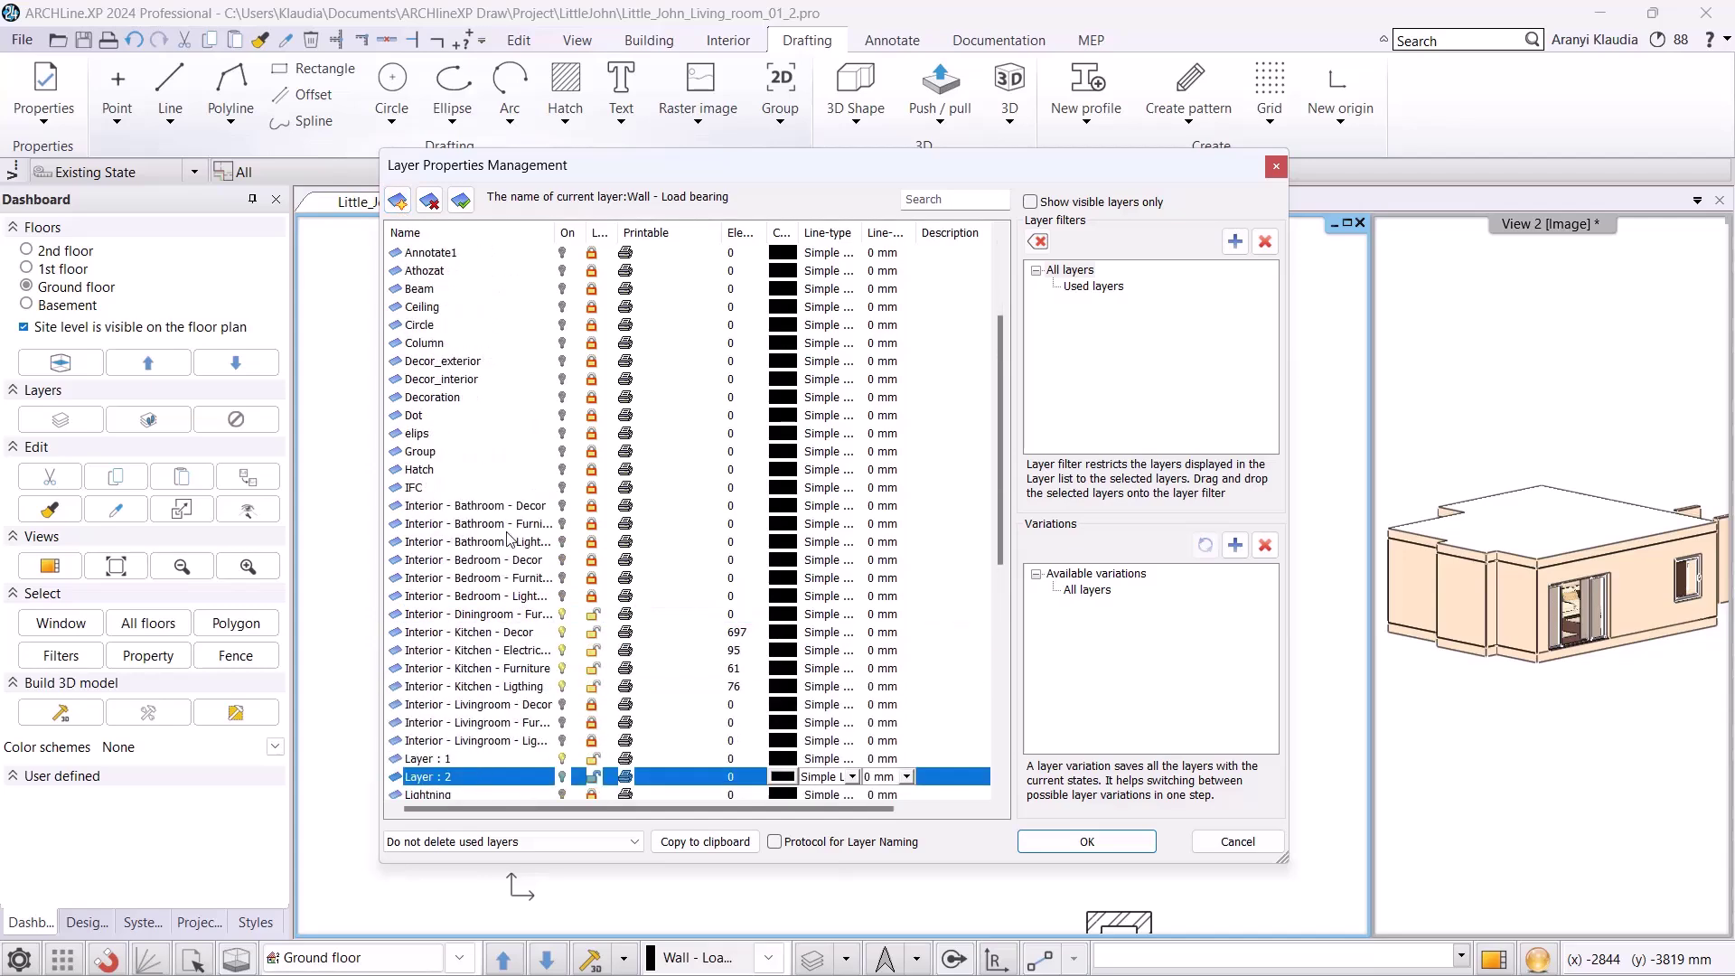
{"action": "left_click", "coordinate": [503, 508]}
{"action": "key", "text": "ctrl+c"}
{"action": "left_click", "coordinate": [450, 776]}
{"action": "key", "text": "ctrl+v"}
{"action": "double_click", "coordinate": [458, 776]}
{"action": "type", "text": "Diningroom"}
{"action": "key", "text": "Return"}
- Add a third layer named Interior - Diningroom - Lightning from the bathroom lighting name
{"action": "left_click", "coordinate": [398, 200]}
{"action": "left_click", "coordinate": [502, 523]}
{"action": "key", "text": "ctrl+c"}
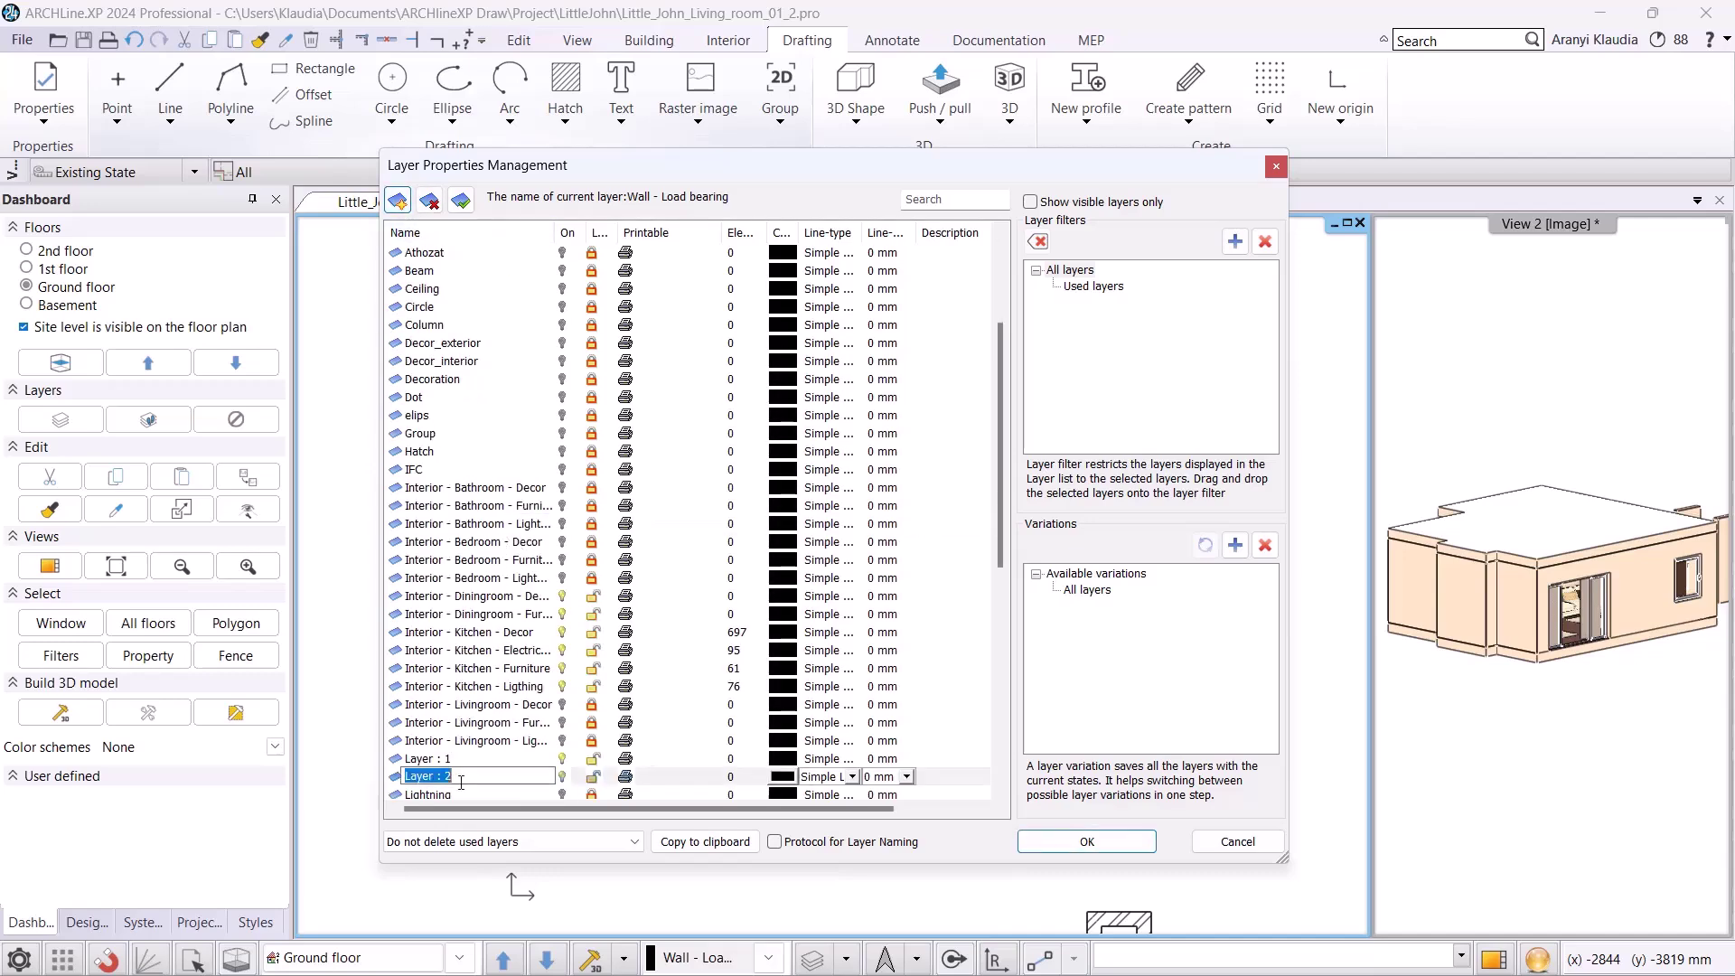
{"action": "left_click", "coordinate": [488, 777]}
{"action": "key", "text": "ctrl+v"}
{"action": "double_click", "coordinate": [470, 775]}
{"action": "type", "text": "Diningroom"}
{"action": "key", "text": "Return"}
- Put the seven dining chairs and the dresser on the Interior - Diningroom - Furniture layer
{"action": "left_click", "coordinate": [1057, 845]}
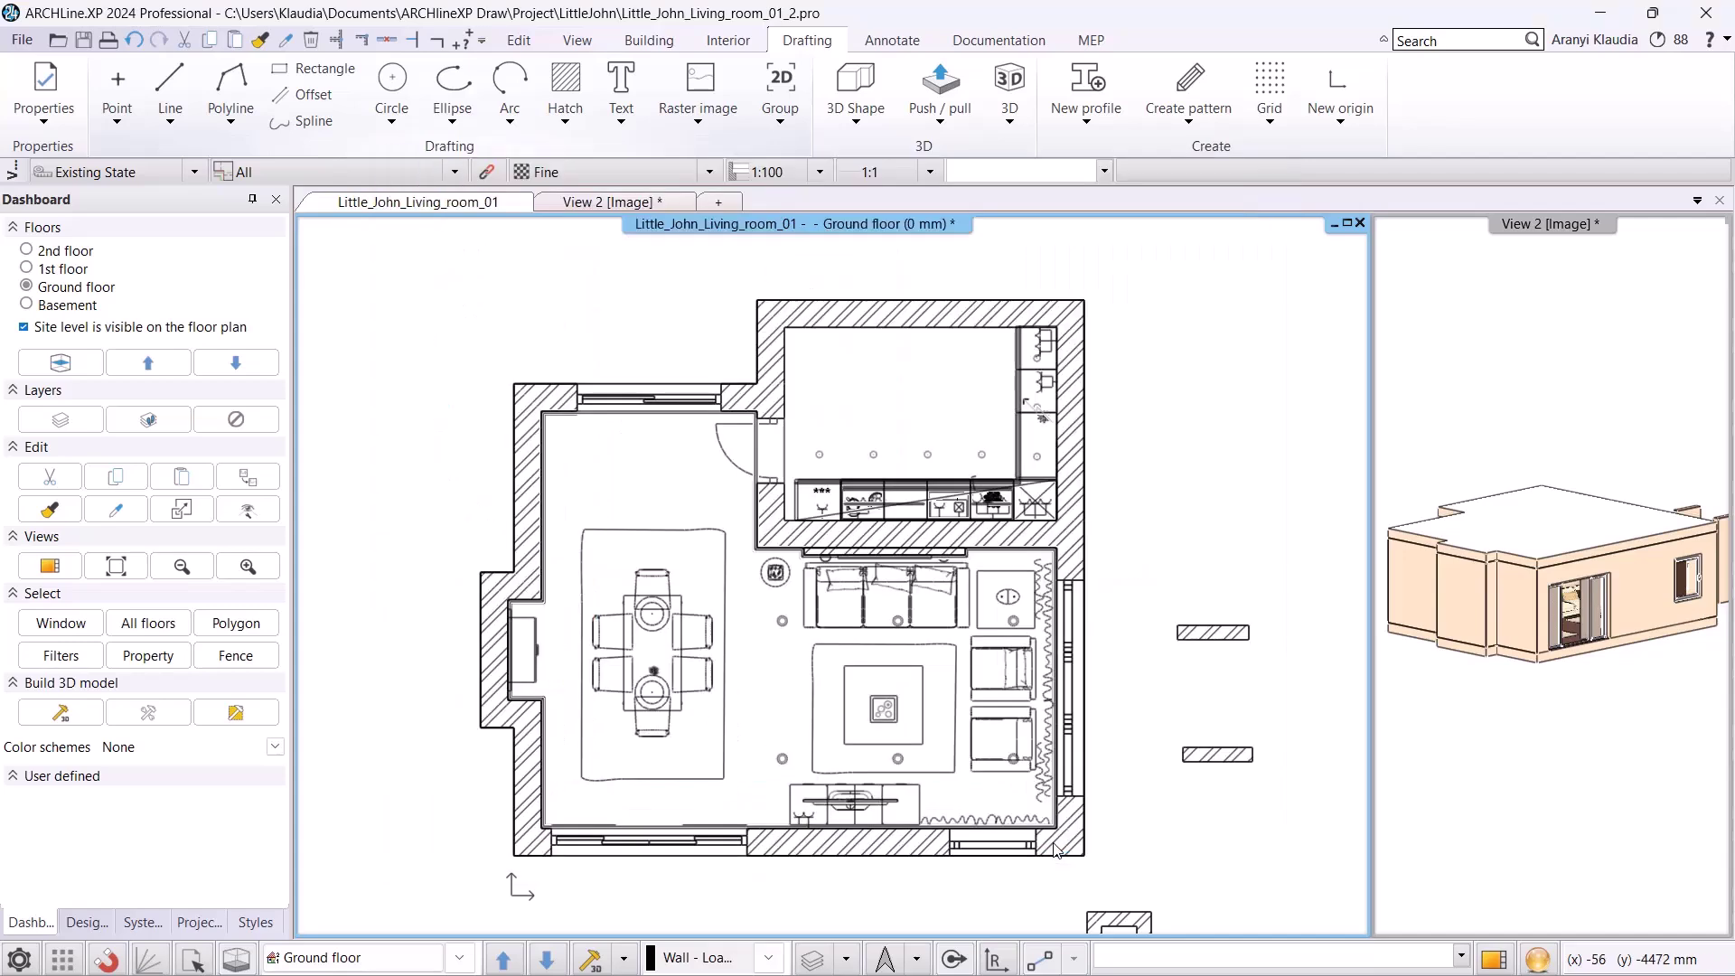
{"action": "scroll", "coordinate": [702, 548], "scroll_direction": "up", "scroll_amount": 3}
{"action": "left_click", "coordinate": [732, 414]}
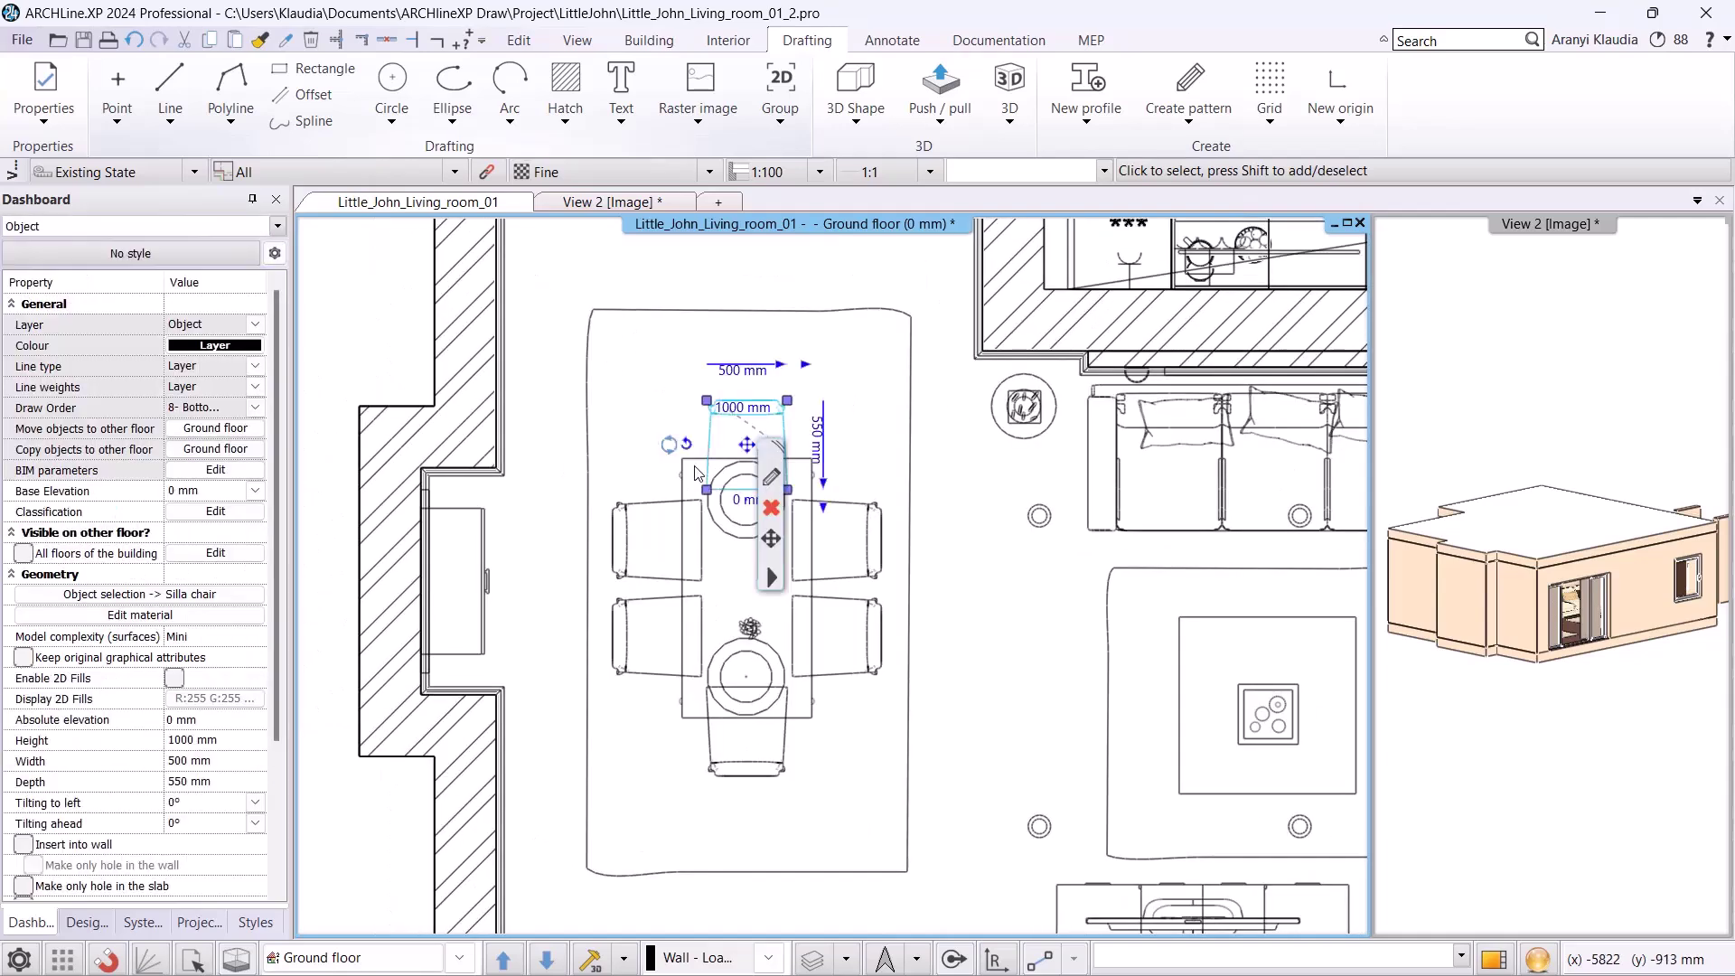
{"action": "left_click", "coordinate": [670, 506], "text": "shift"}
{"action": "left_click", "coordinate": [657, 636], "text": "shift"}
{"action": "left_click", "coordinate": [836, 541], "text": "shift"}
{"action": "left_click", "coordinate": [836, 637], "text": "shift"}
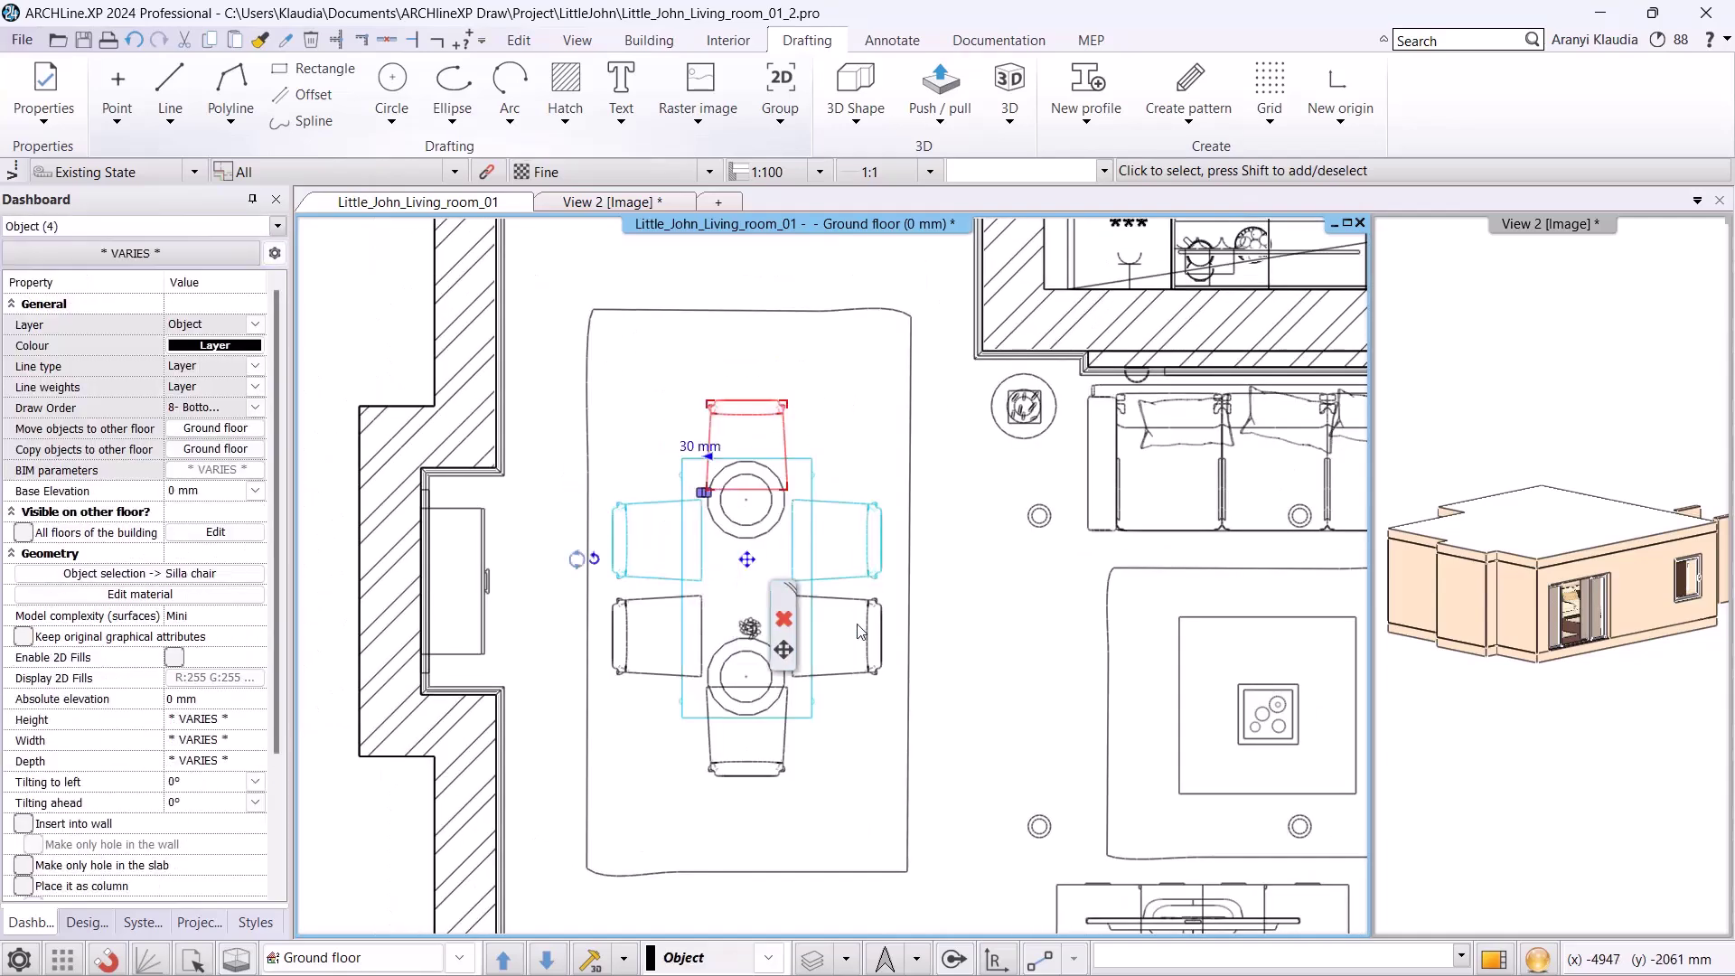
{"action": "left_click", "coordinate": [779, 779], "text": "shift"}
{"action": "left_click", "coordinate": [657, 663], "text": "shift"}
{"action": "left_click", "coordinate": [493, 567], "text": "shift"}
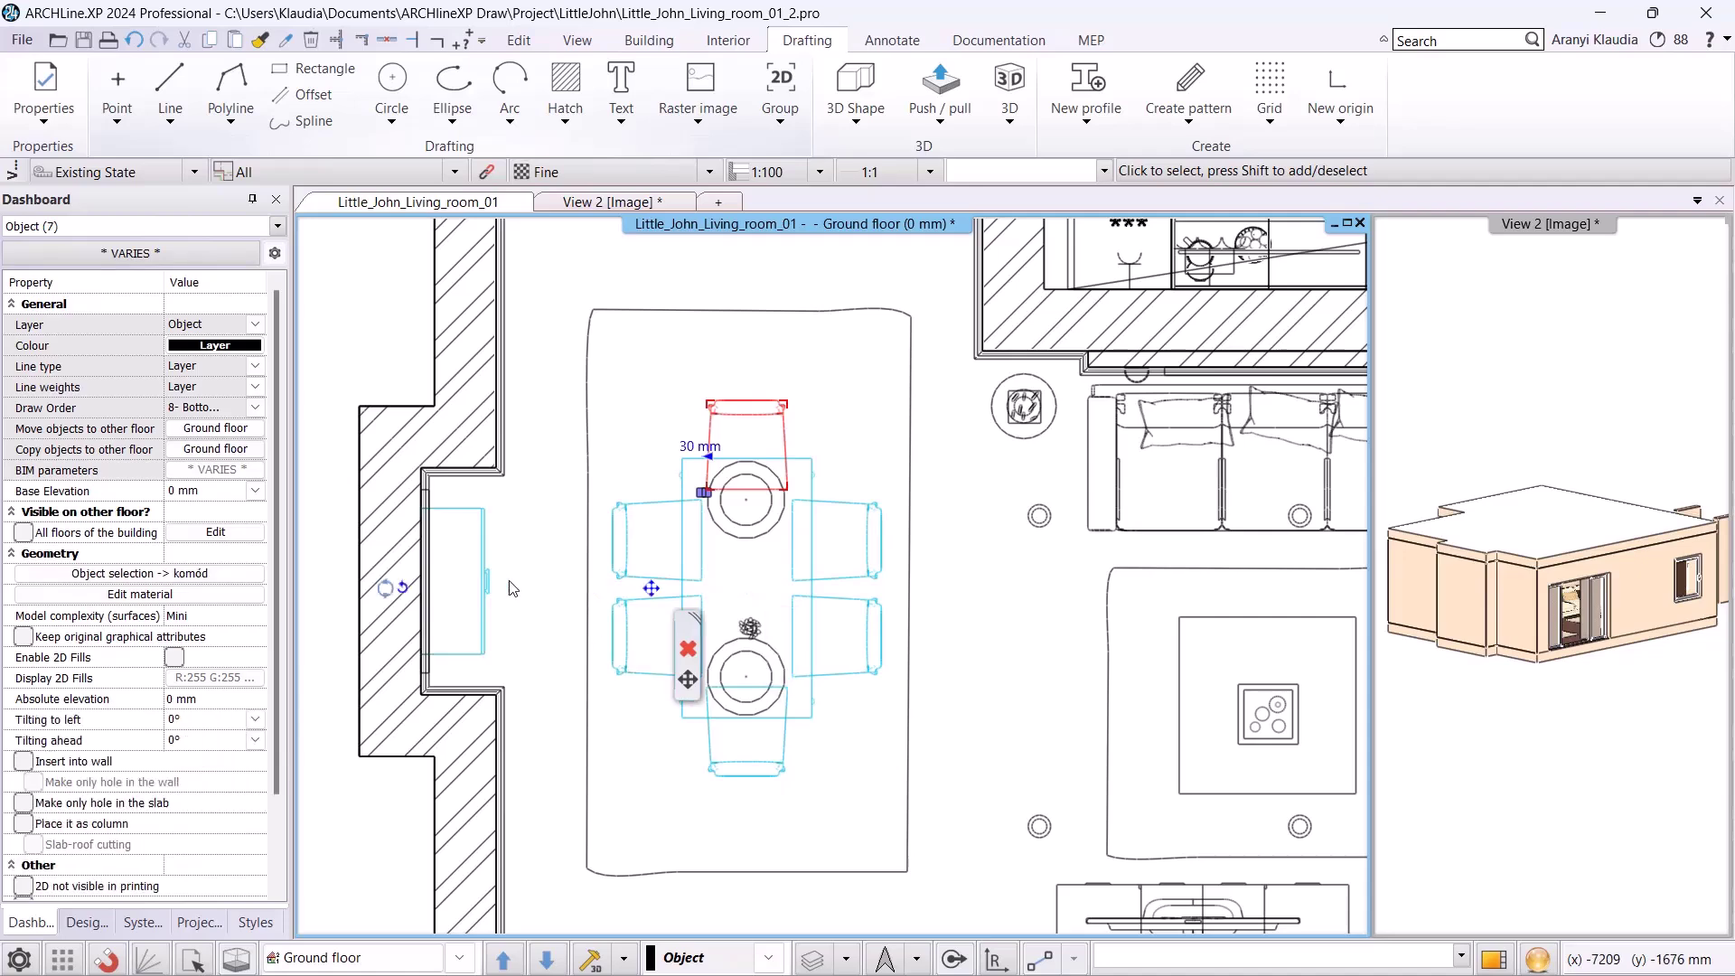
{"action": "left_click", "coordinate": [255, 324]}
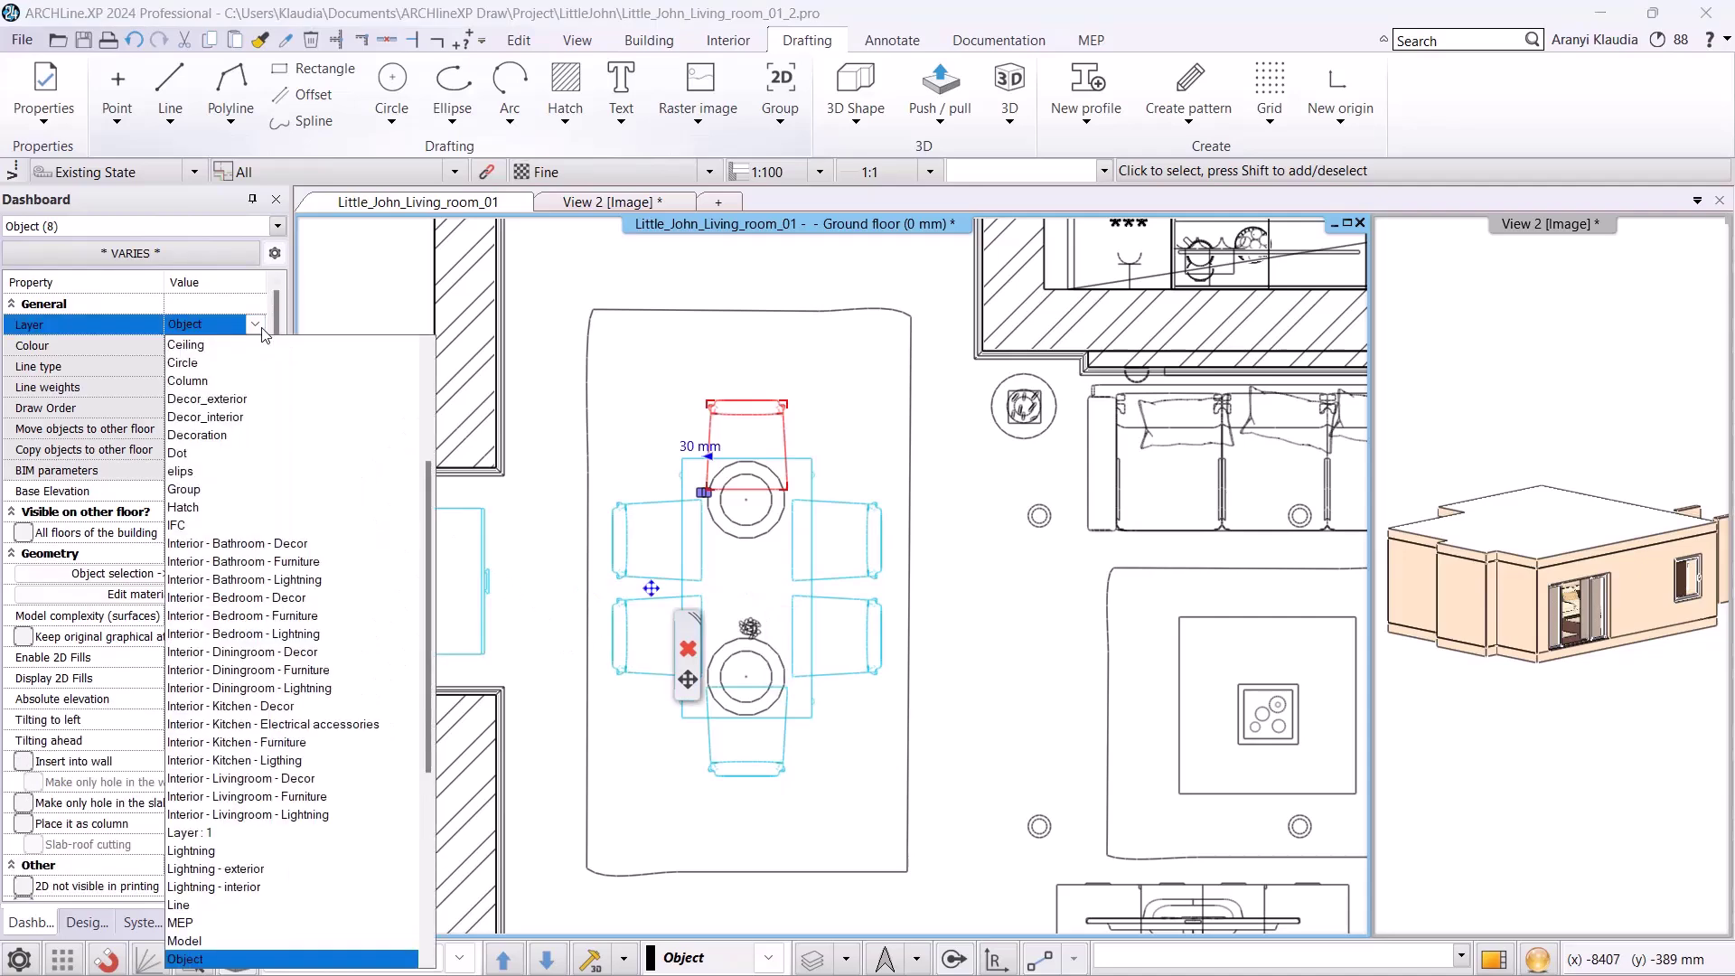
{"action": "left_click", "coordinate": [289, 673]}
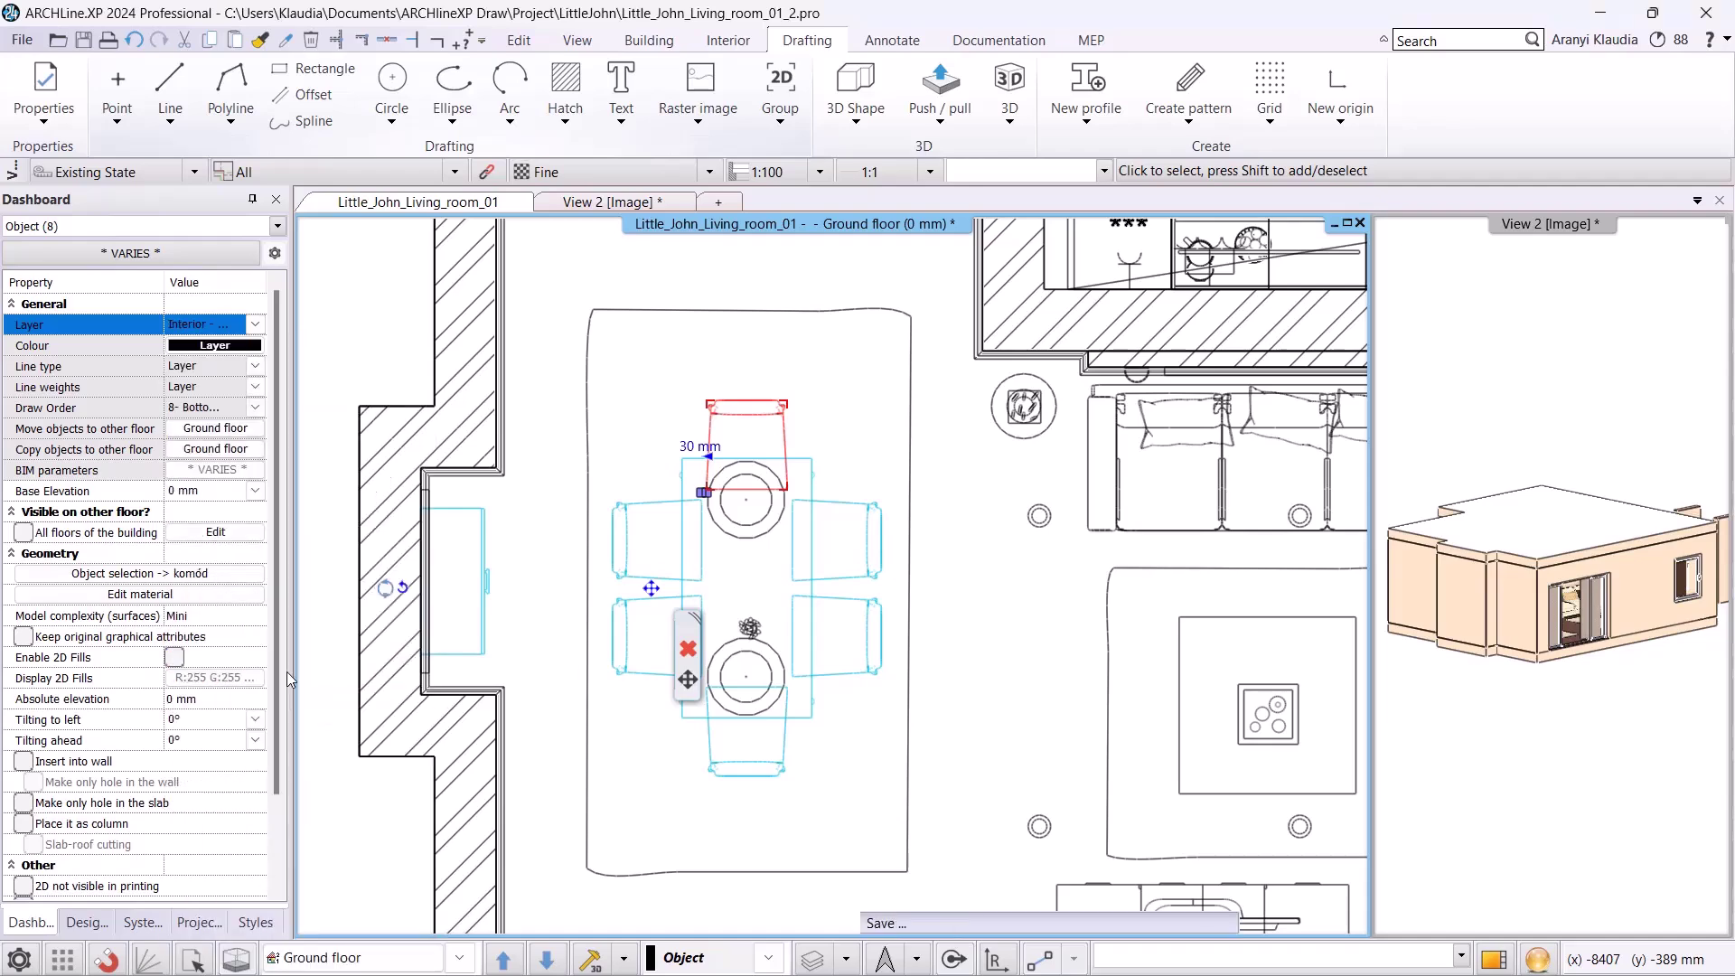
{"action": "key", "text": "Escape"}
- Put the two pendant lamps on the Interior - Diningroom - Lightning layer
{"action": "left_click", "coordinate": [758, 532]}
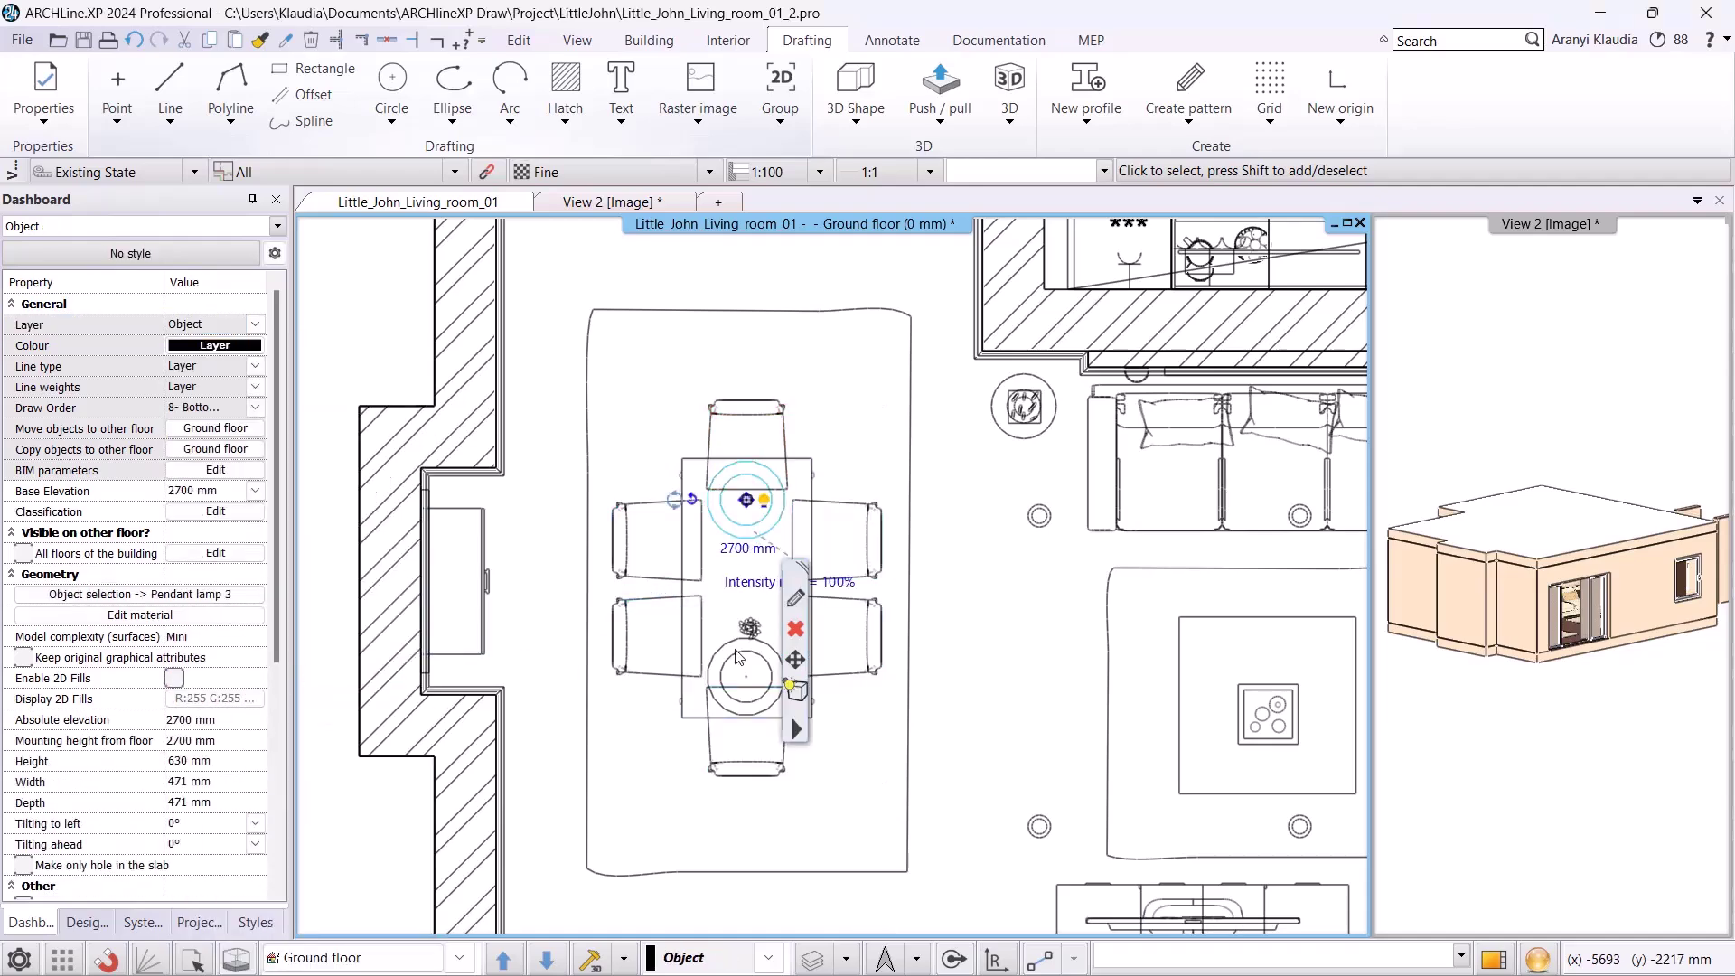
{"action": "left_click", "coordinate": [756, 626], "text": "shift"}
{"action": "left_click", "coordinate": [256, 325]}
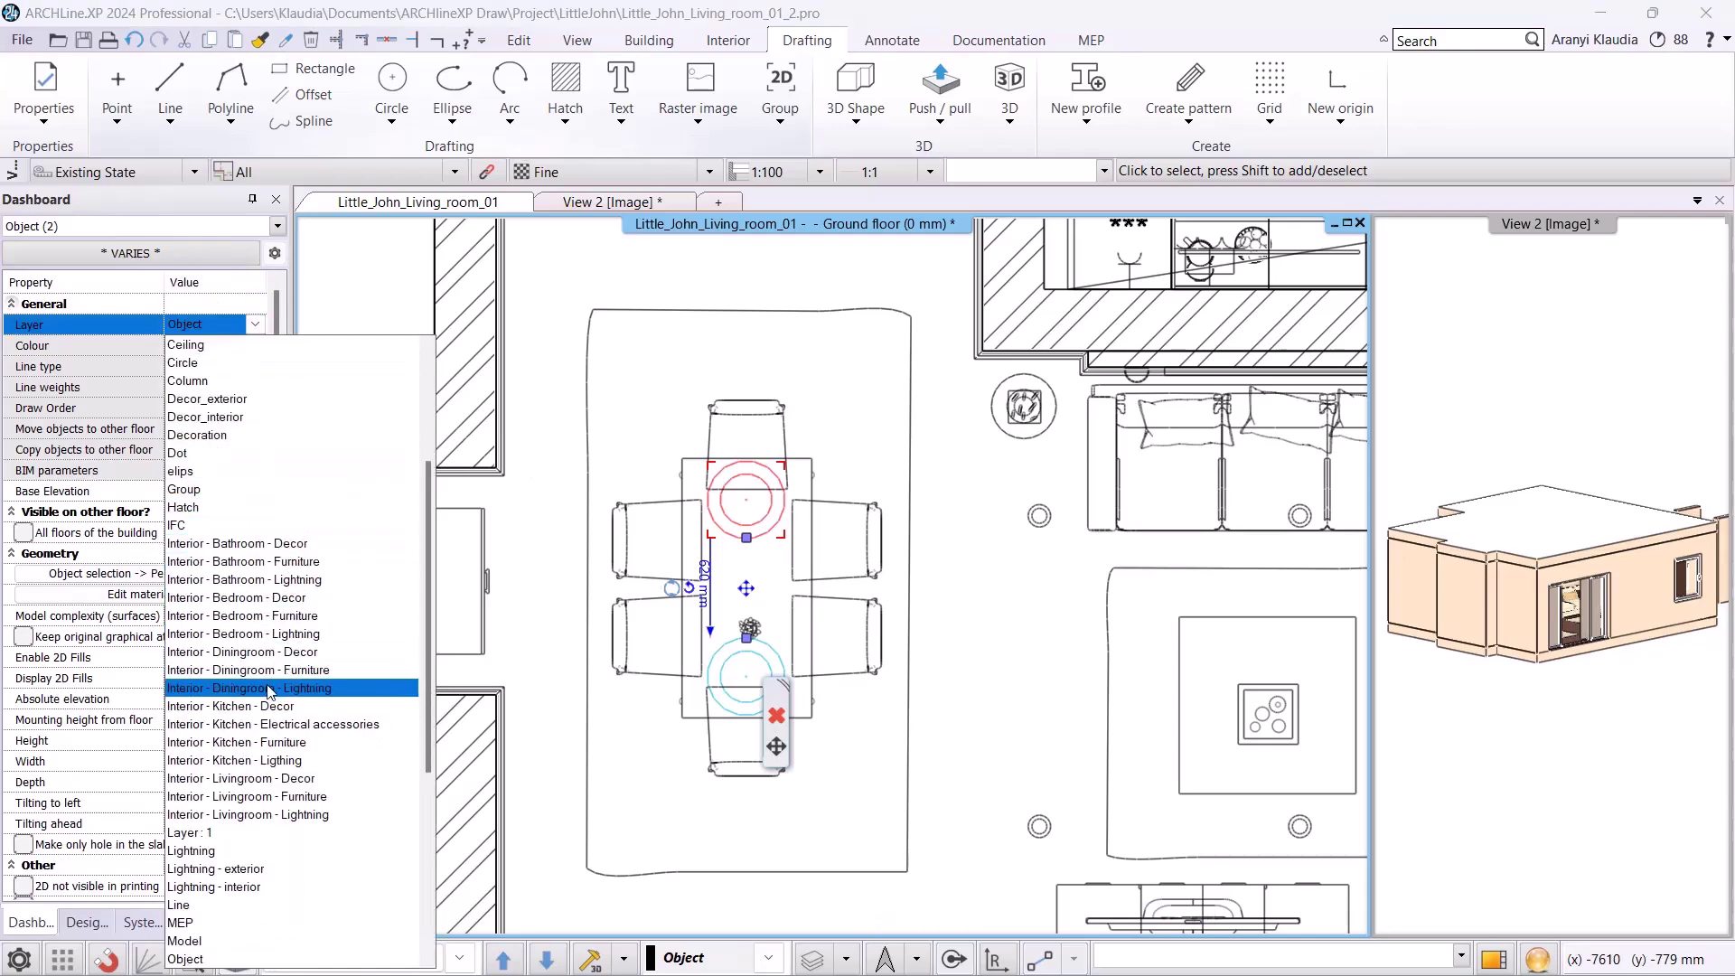
{"action": "left_click", "coordinate": [269, 688]}
- Reassign the table flower and the rug to an Interior - Diningroom layer
{"action": "left_click", "coordinate": [750, 627]}
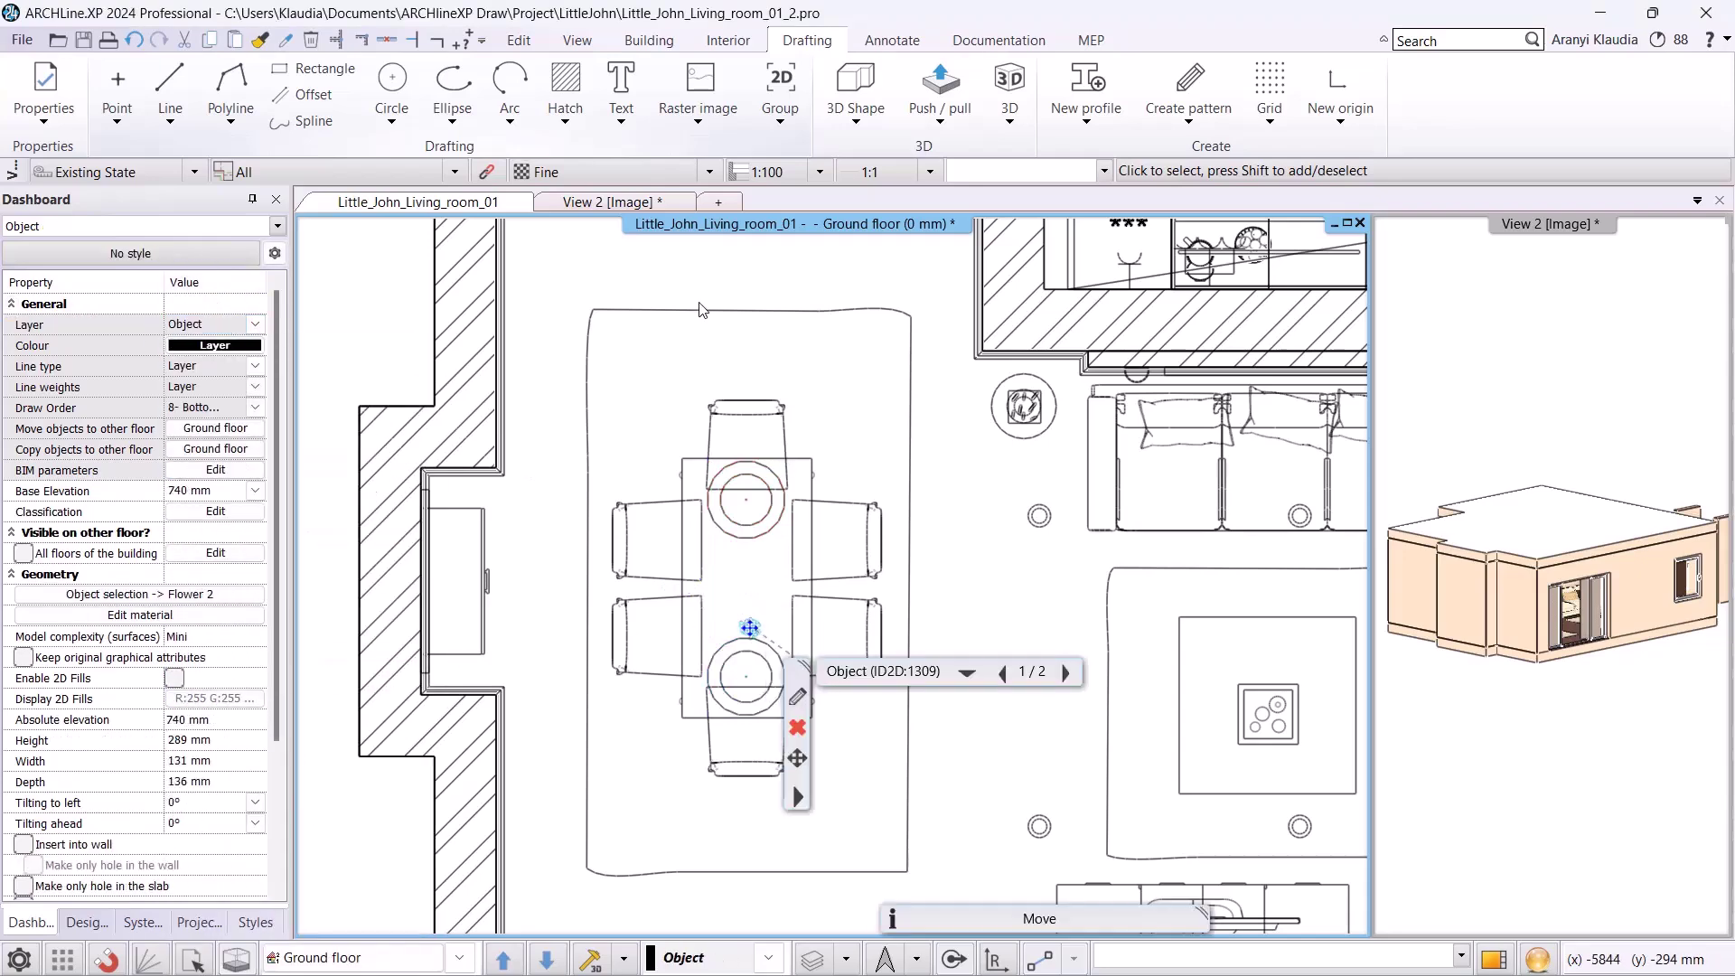
{"action": "left_click", "coordinate": [697, 309], "text": "shift"}
{"action": "left_click", "coordinate": [259, 324]}
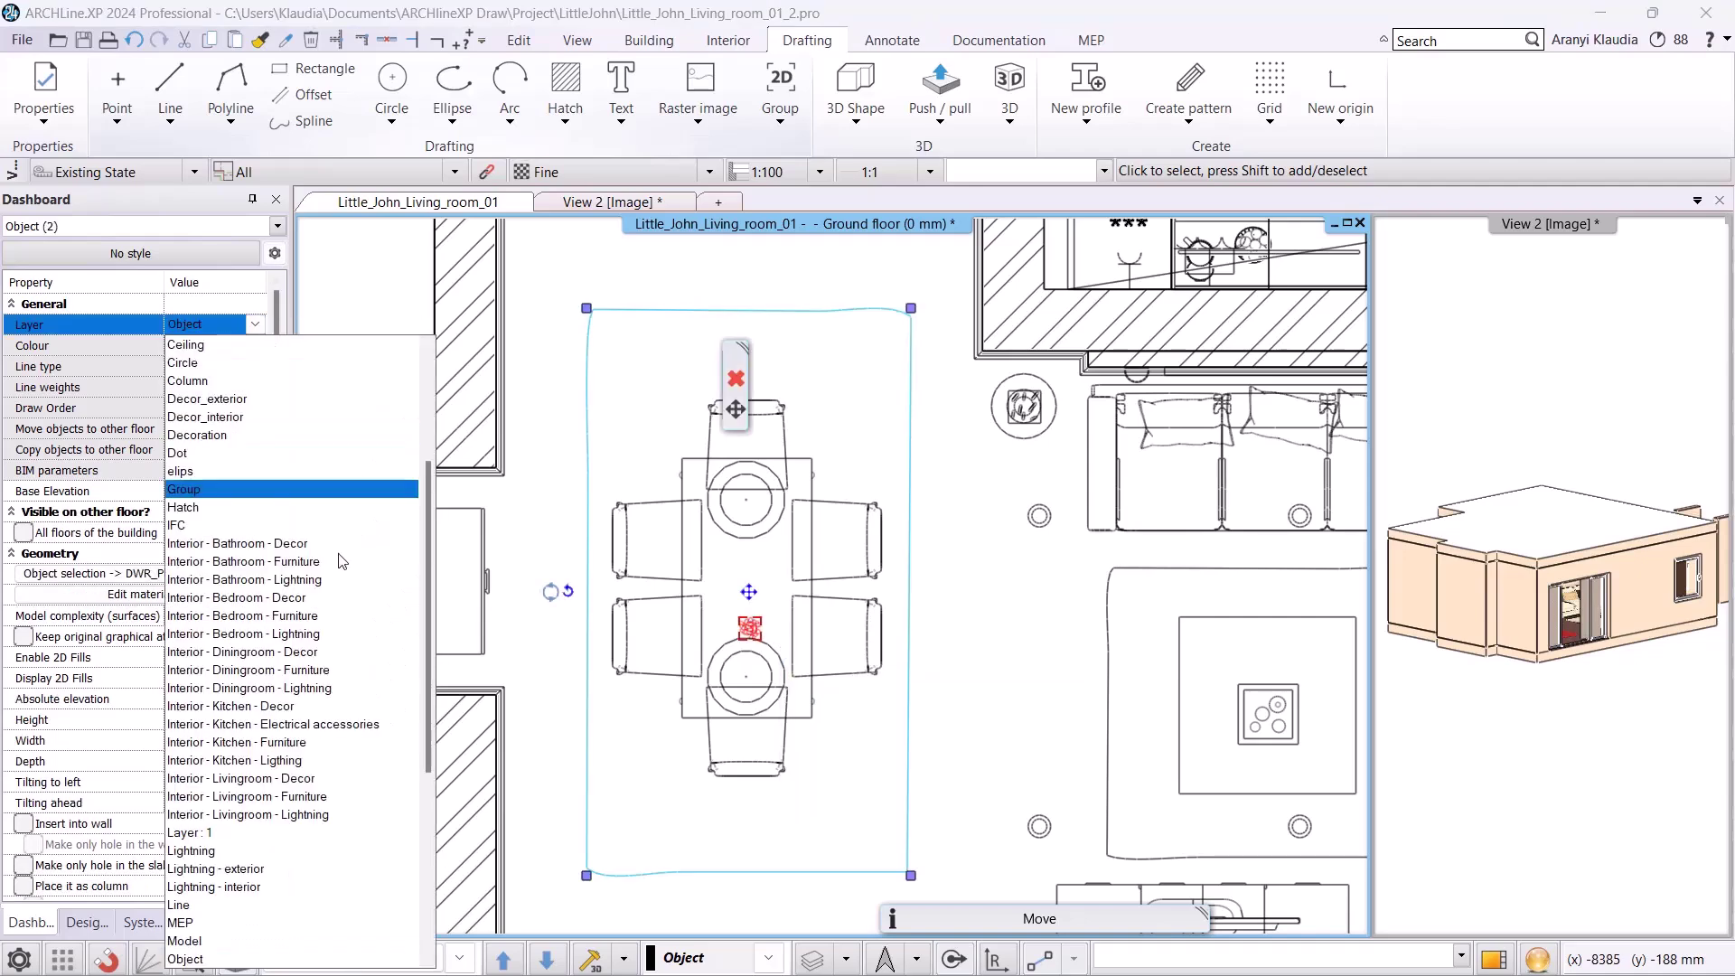
{"action": "left_click", "coordinate": [347, 688]}
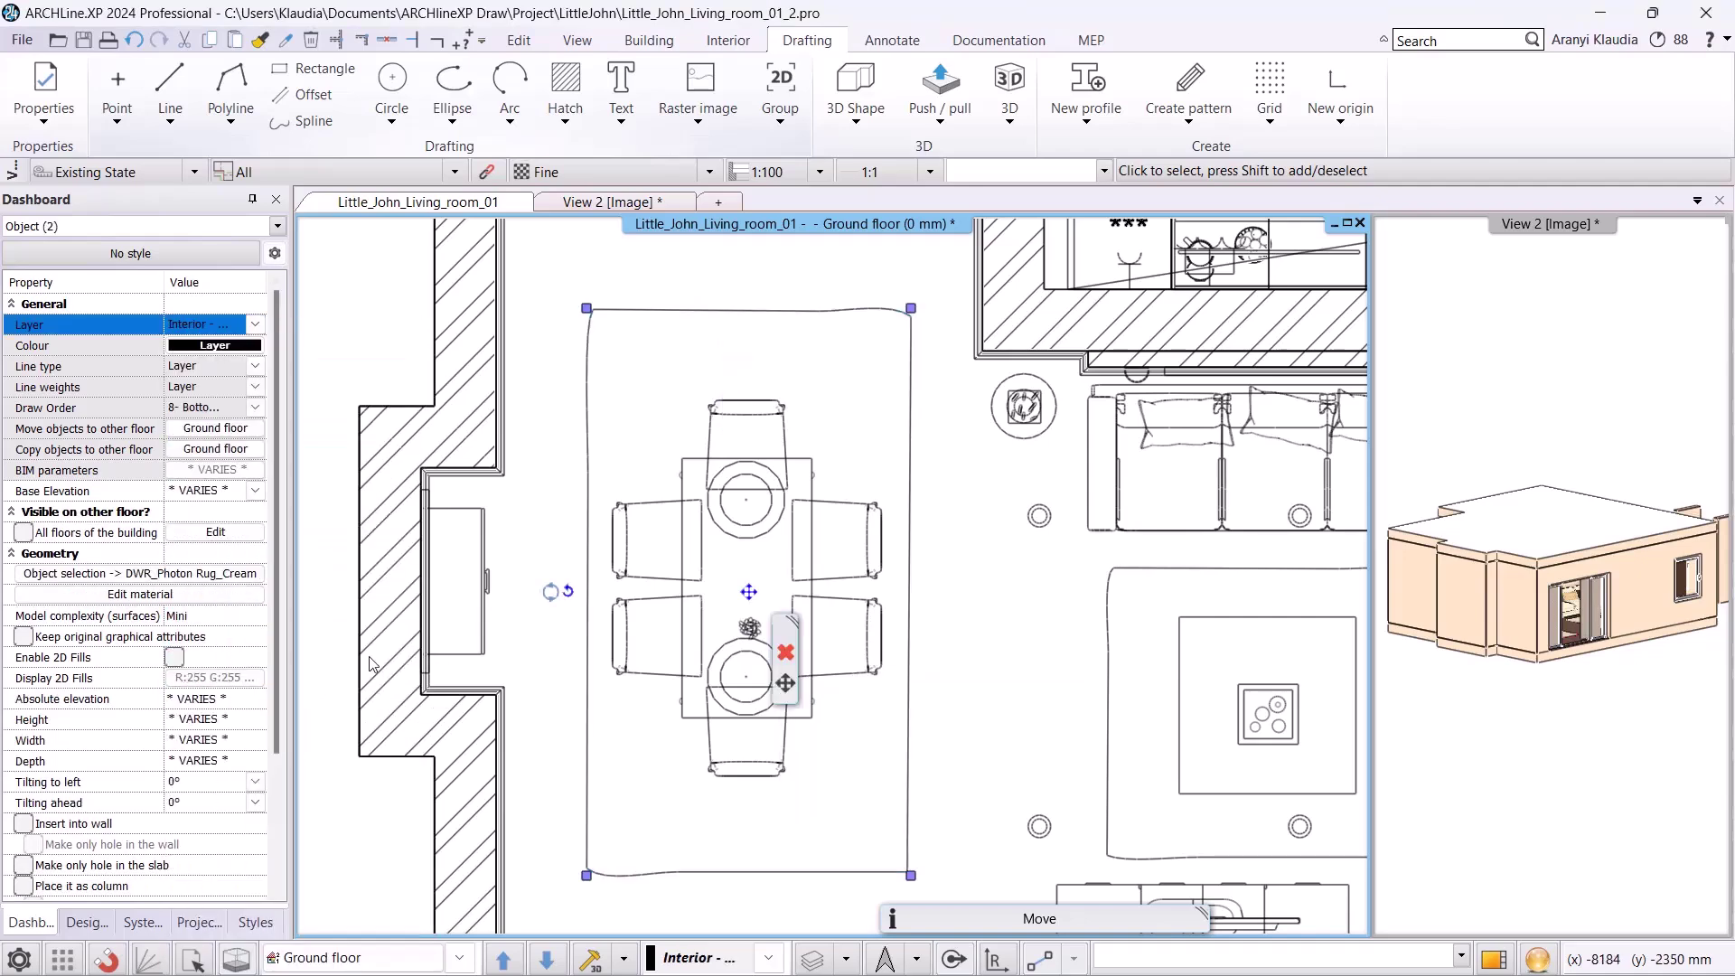
{"action": "left_click", "coordinate": [679, 436]}
- Put the sofa, rug and flower pot on the Interior - Livingroom - Furniture layer
{"action": "scroll", "coordinate": [755, 506], "scroll_direction": "down", "scroll_amount": 1}
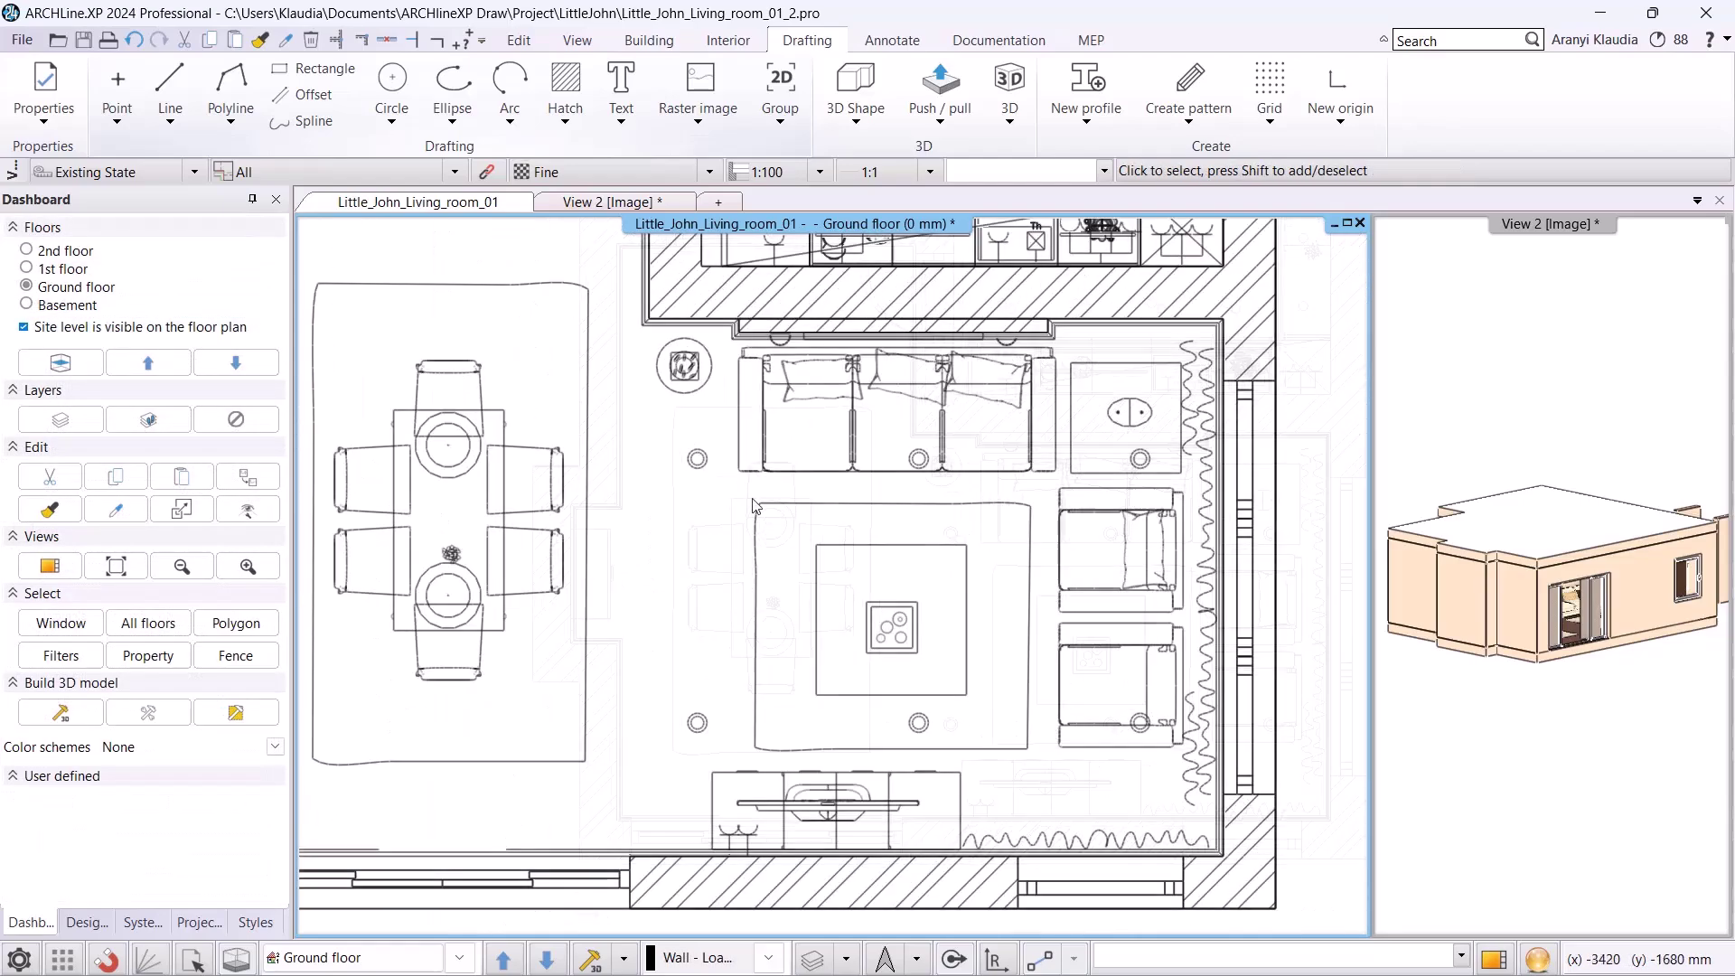
{"action": "left_click", "coordinate": [840, 398]}
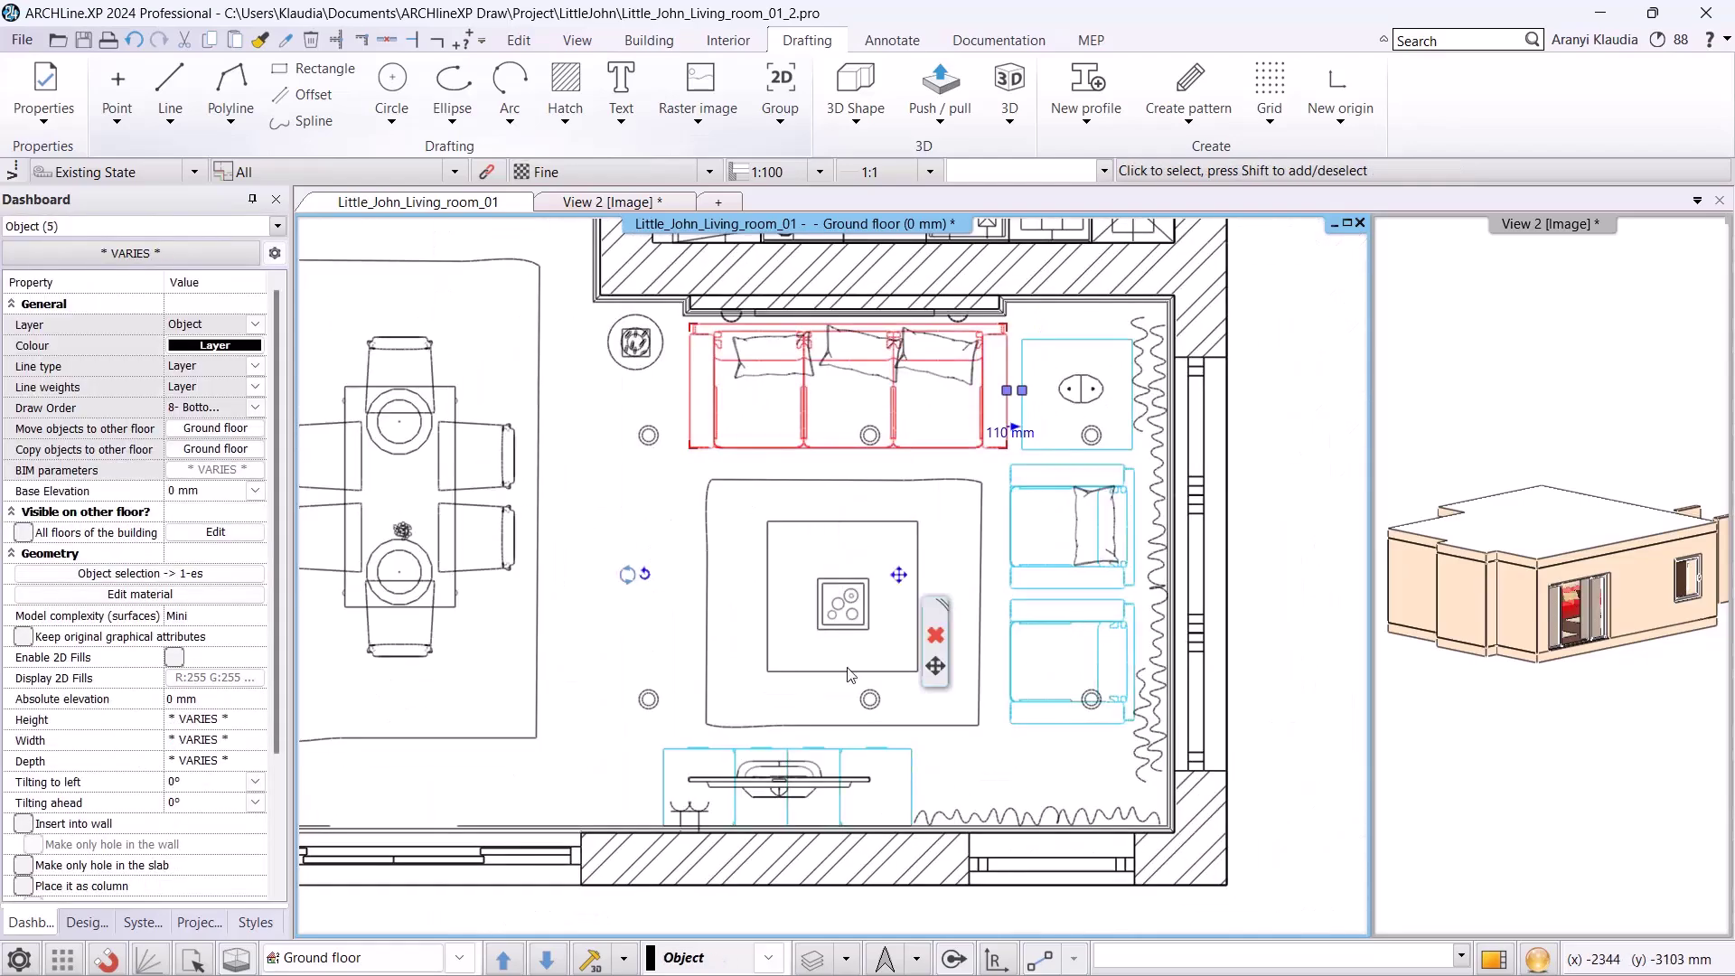
{"action": "left_click", "coordinate": [841, 669], "text": "shift"}
{"action": "left_click", "coordinate": [636, 344], "text": "shift"}
{"action": "left_click", "coordinate": [256, 324]}
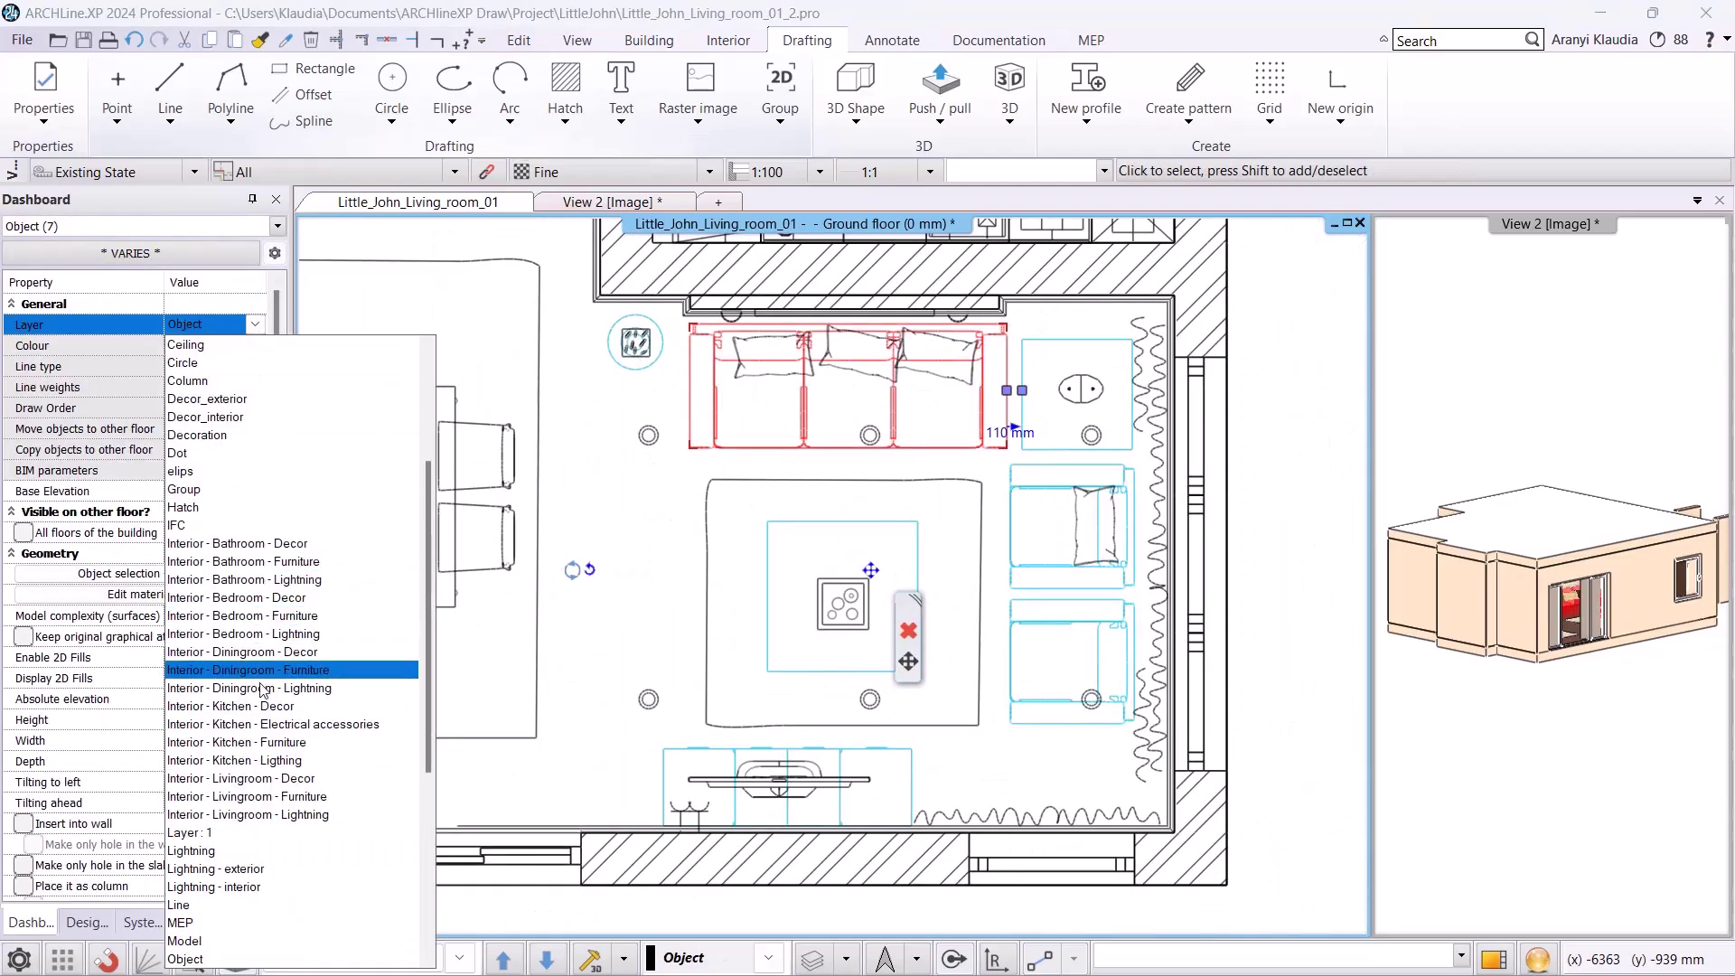
{"action": "left_click", "coordinate": [262, 796]}
{"action": "left_click", "coordinate": [673, 510]}
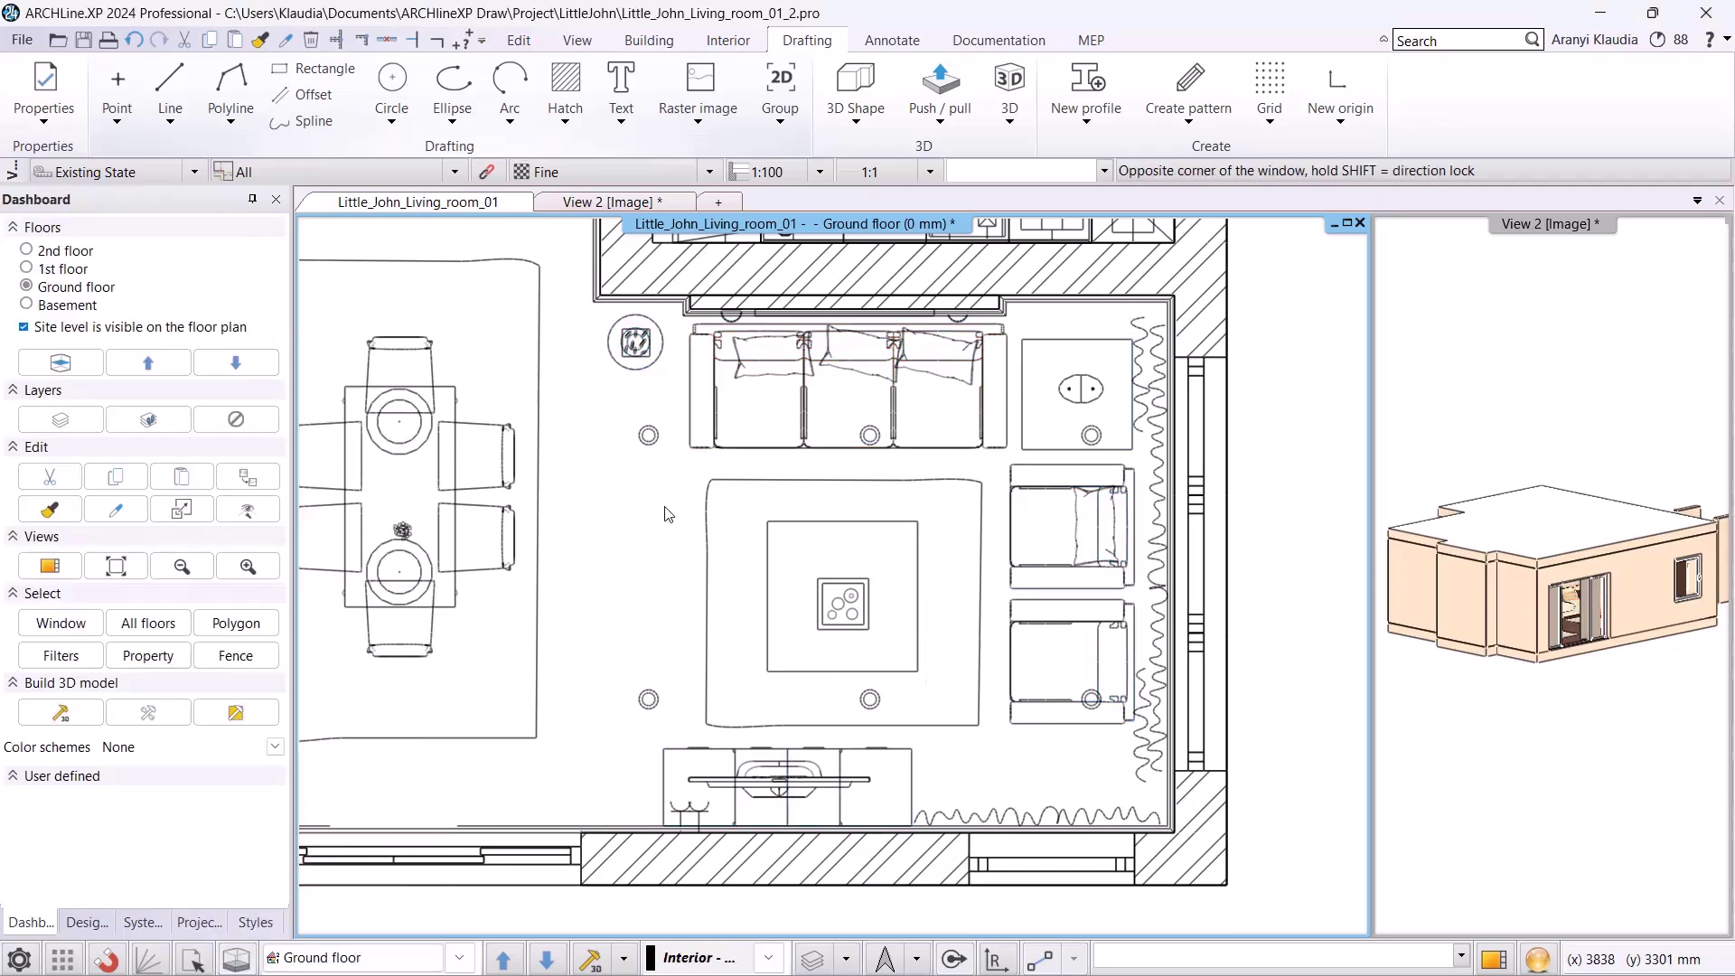
- Move the ceiling spot lights and side-table lamp to Interior - Livingroom - Lighting
{"action": "left_click", "coordinate": [649, 436]}
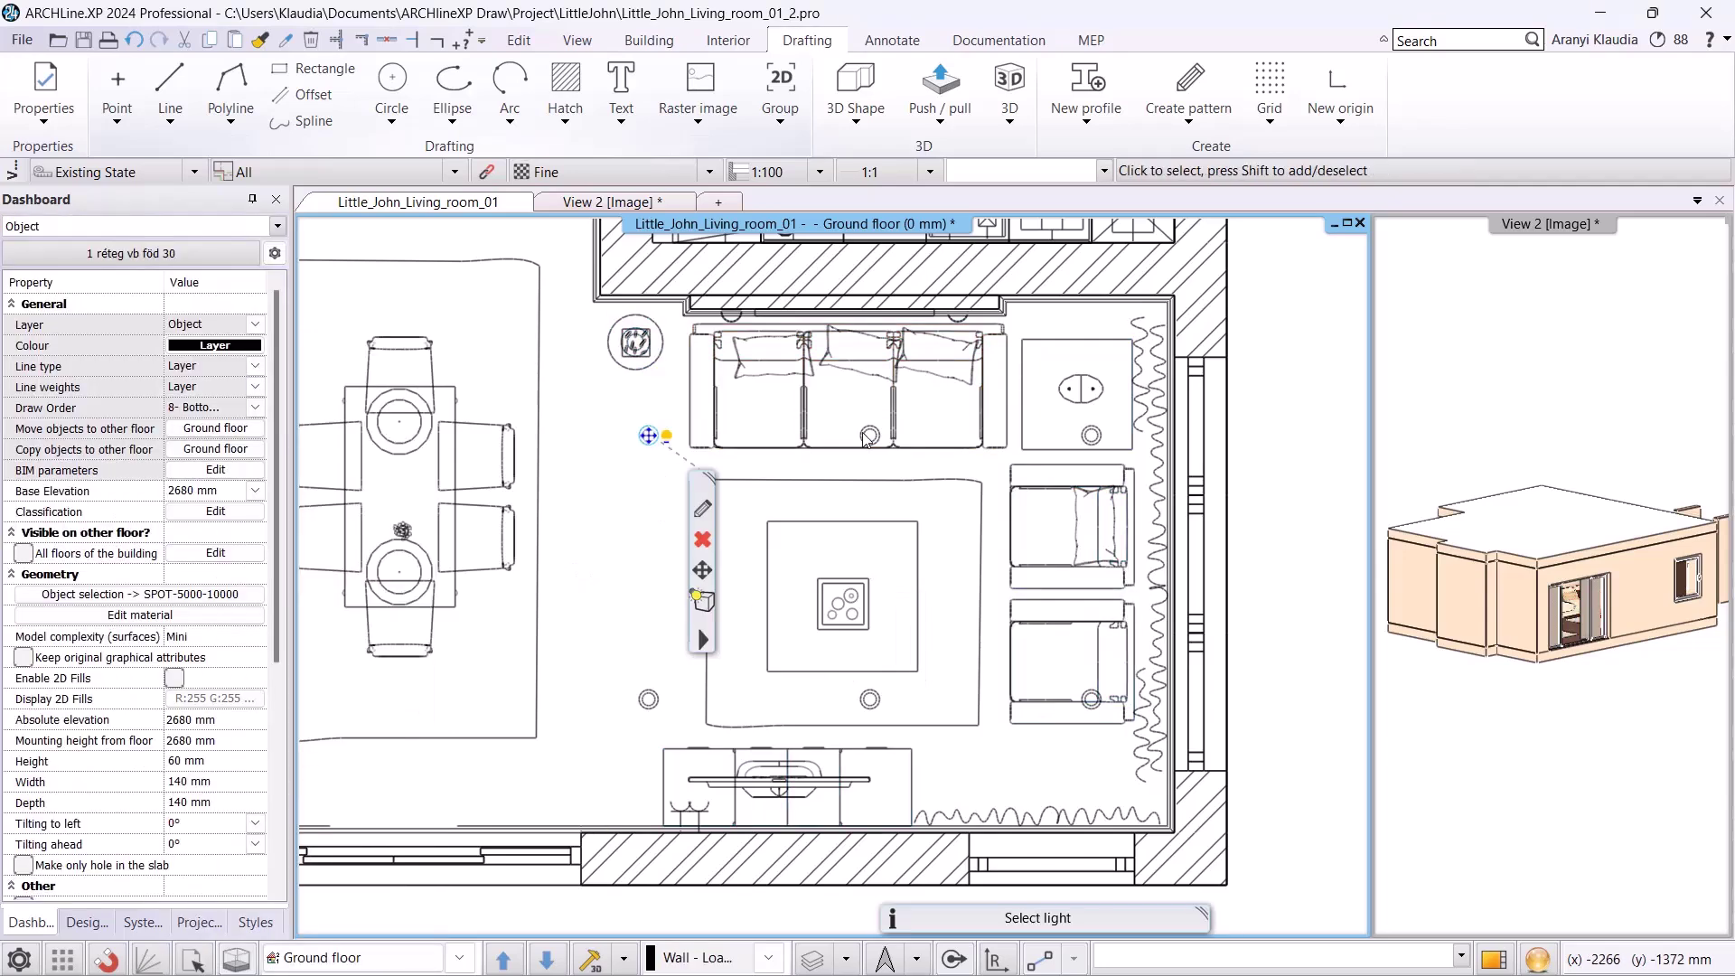
{"action": "left_click", "coordinate": [683, 801], "text": "shift"}
{"action": "left_click", "coordinate": [731, 318], "text": "shift"}
{"action": "left_click", "coordinate": [957, 318], "text": "shift"}
{"action": "left_click", "coordinate": [1082, 406], "text": "shift"}
{"action": "left_click", "coordinate": [256, 324]}
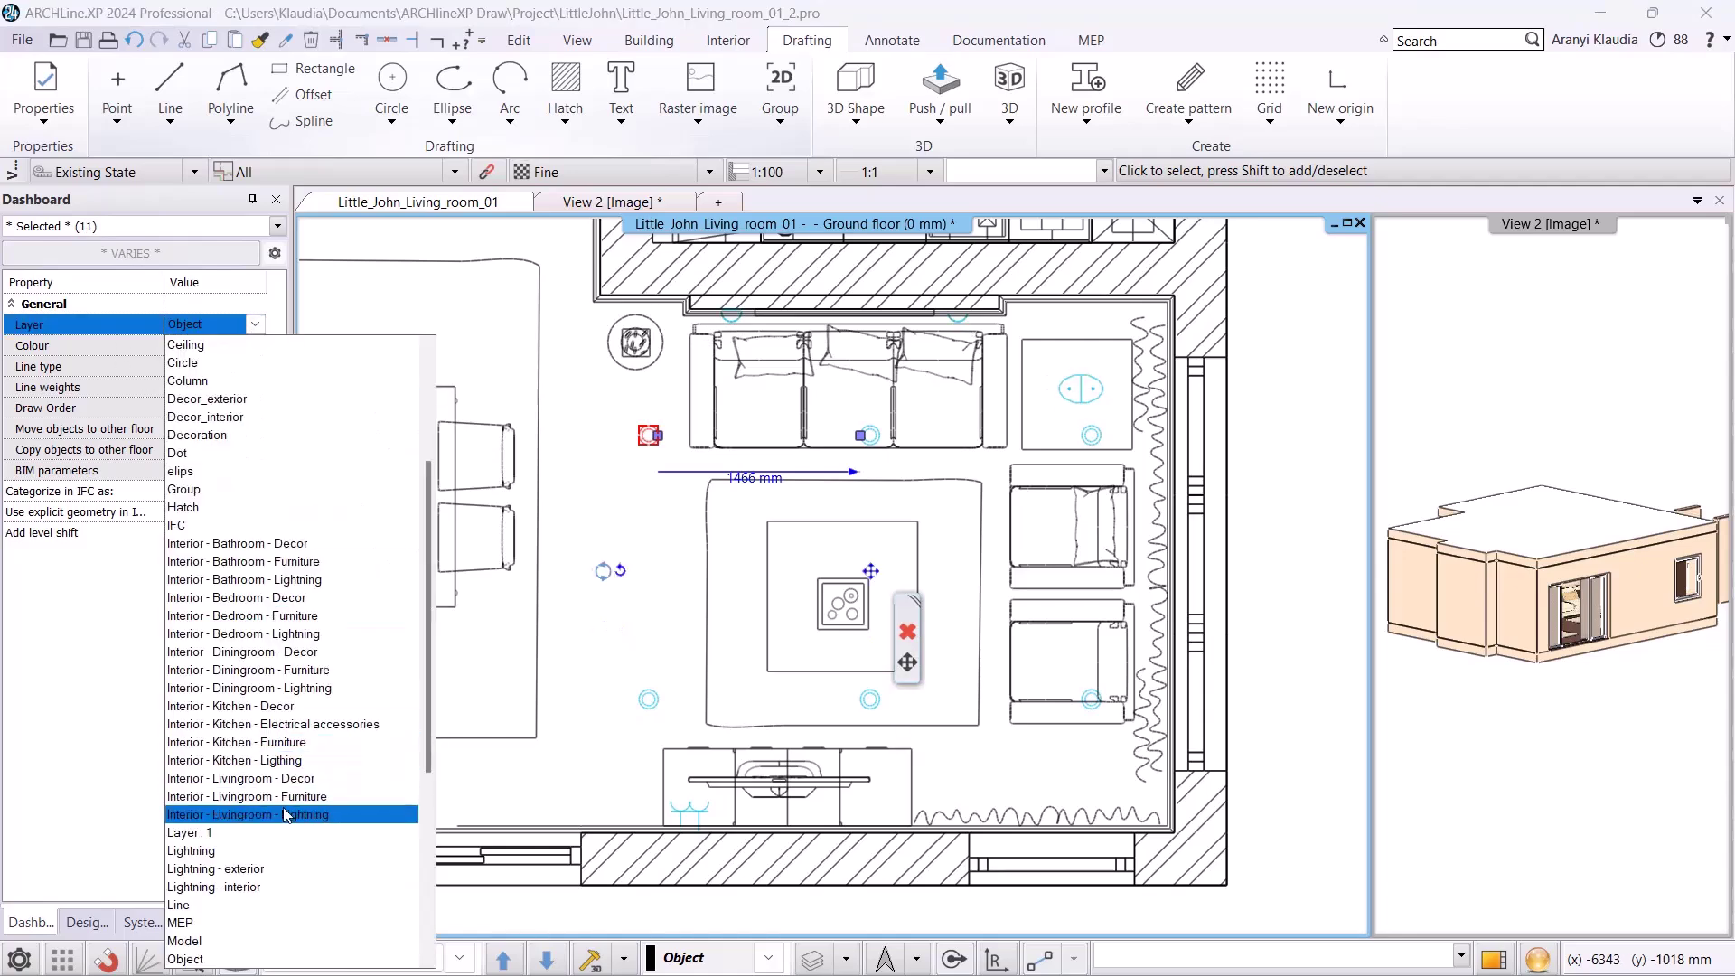
{"action": "left_click", "coordinate": [286, 816]}
- Assign the cushions, picture, TV unit, rug outline and curtains to their Interior - Livingroom layer
{"action": "left_click", "coordinate": [937, 380]}
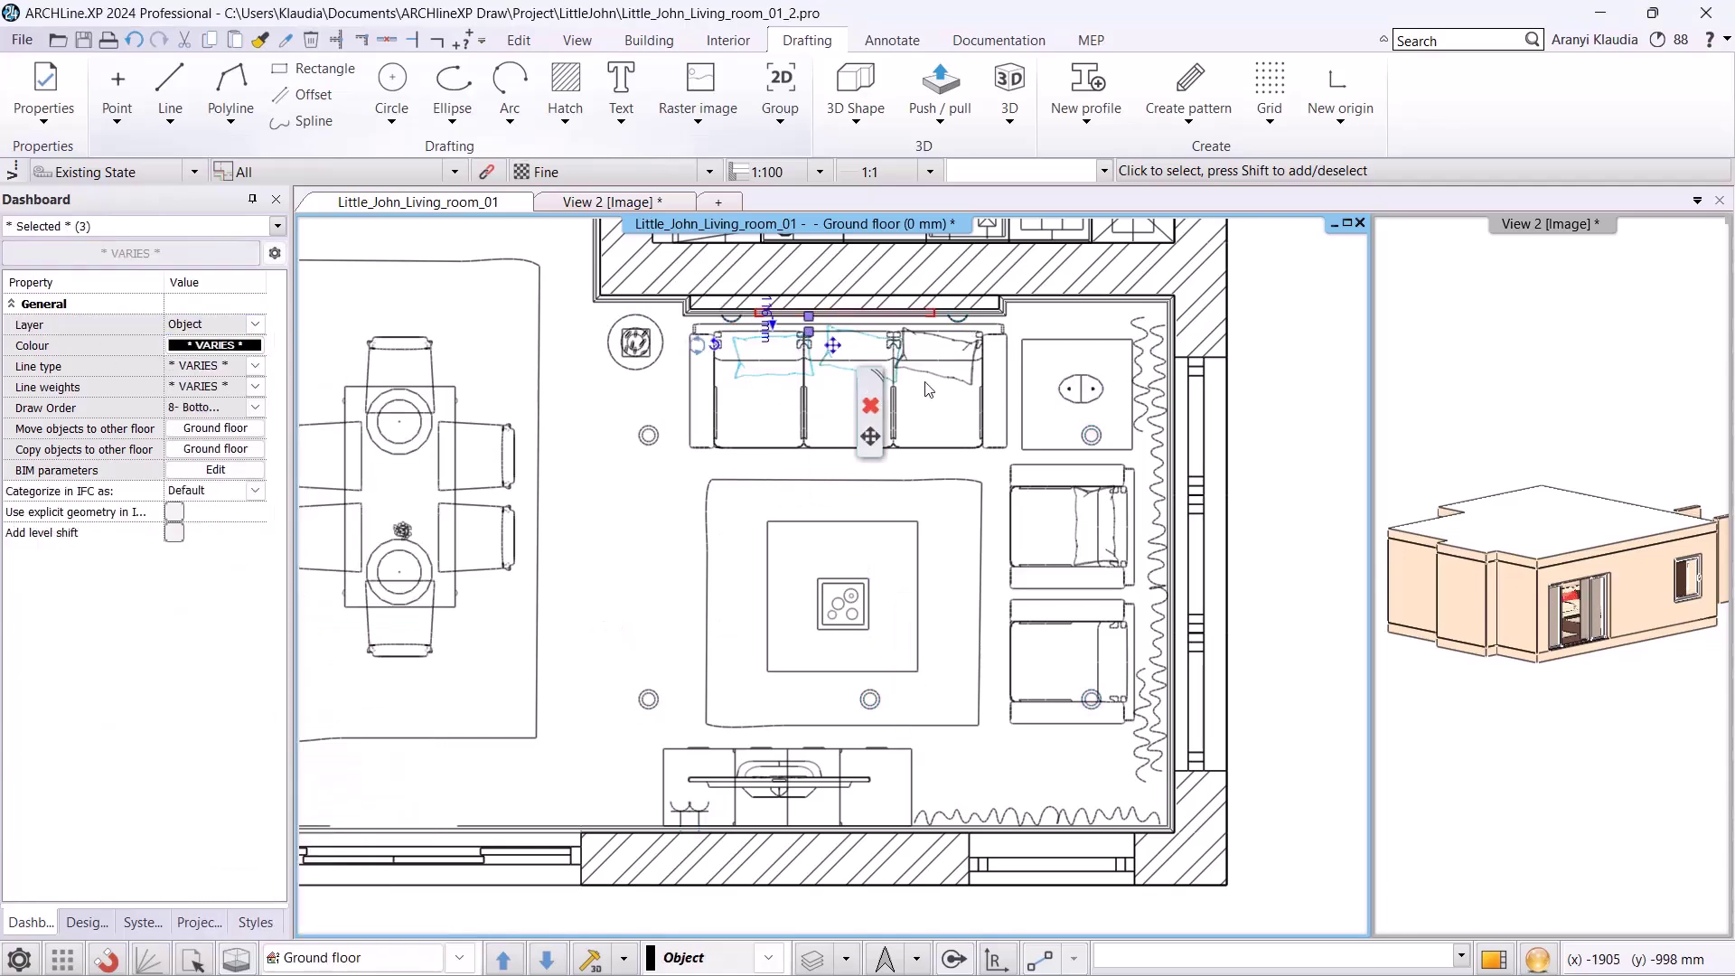
{"action": "left_click", "coordinate": [1076, 524], "text": "shift"}
{"action": "left_click", "coordinate": [859, 600], "text": "shift"}
{"action": "left_click", "coordinate": [769, 769], "text": "shift"}
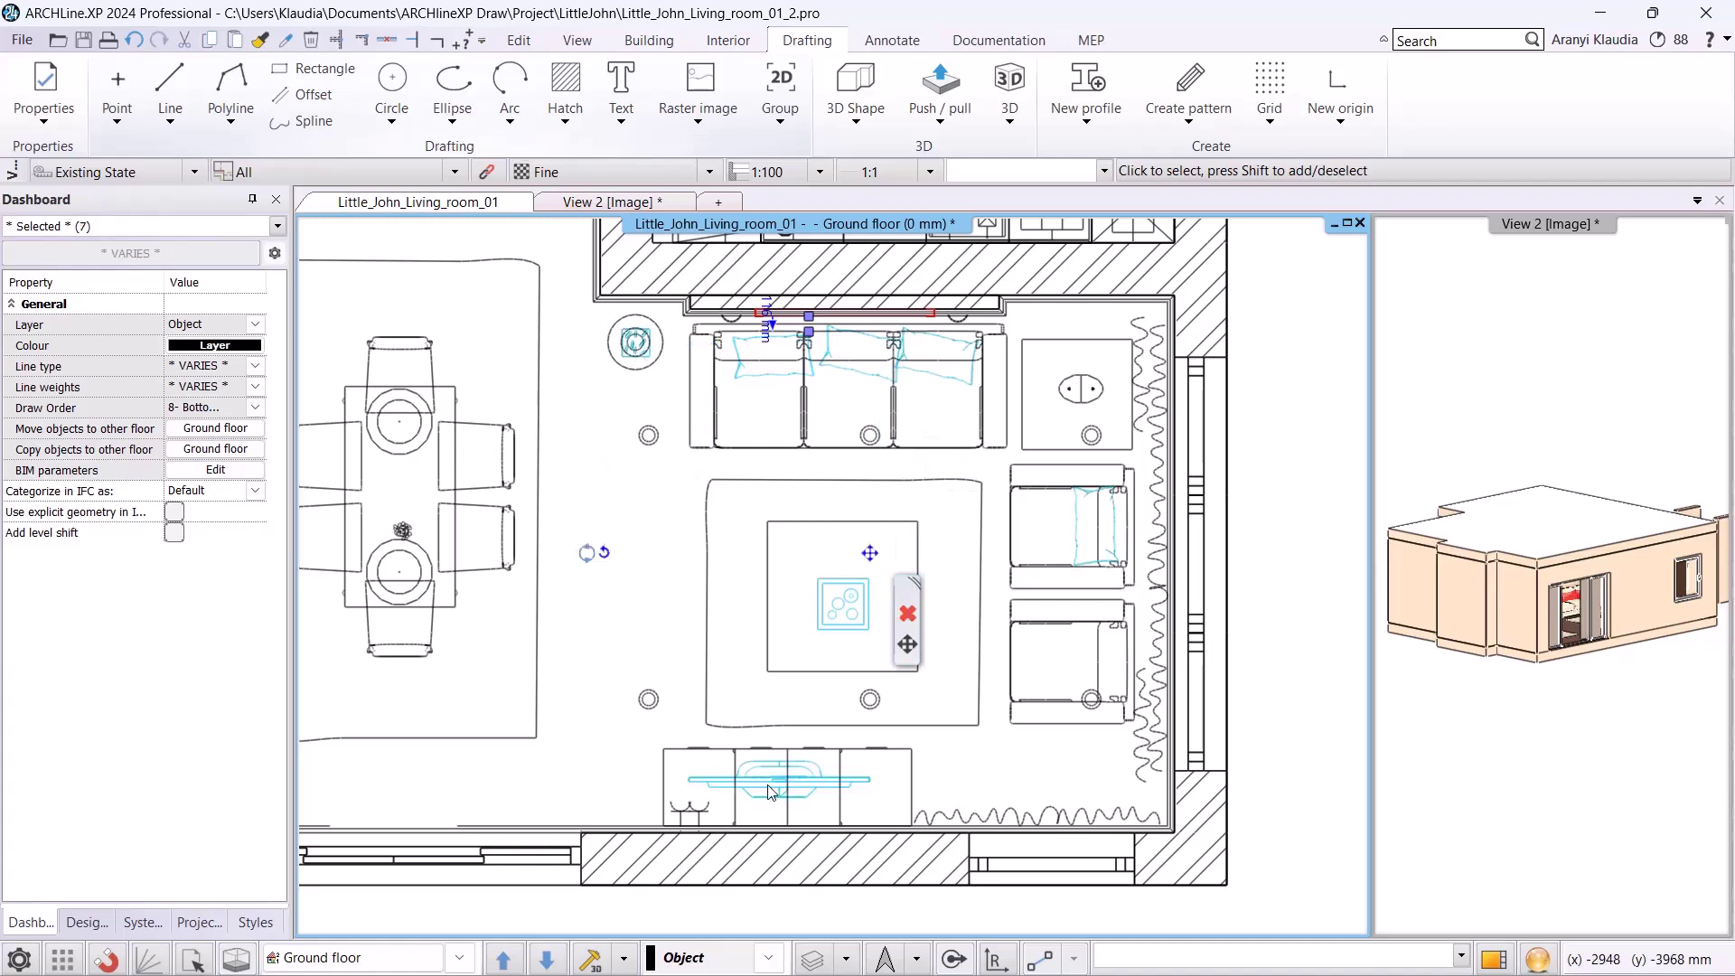
{"action": "left_click", "coordinate": [774, 723], "text": "shift"}
{"action": "left_click", "coordinate": [1003, 818], "text": "shift"}
{"action": "left_click", "coordinate": [1140, 769], "text": "shift"}
{"action": "left_click", "coordinate": [1143, 529], "text": "shift"}
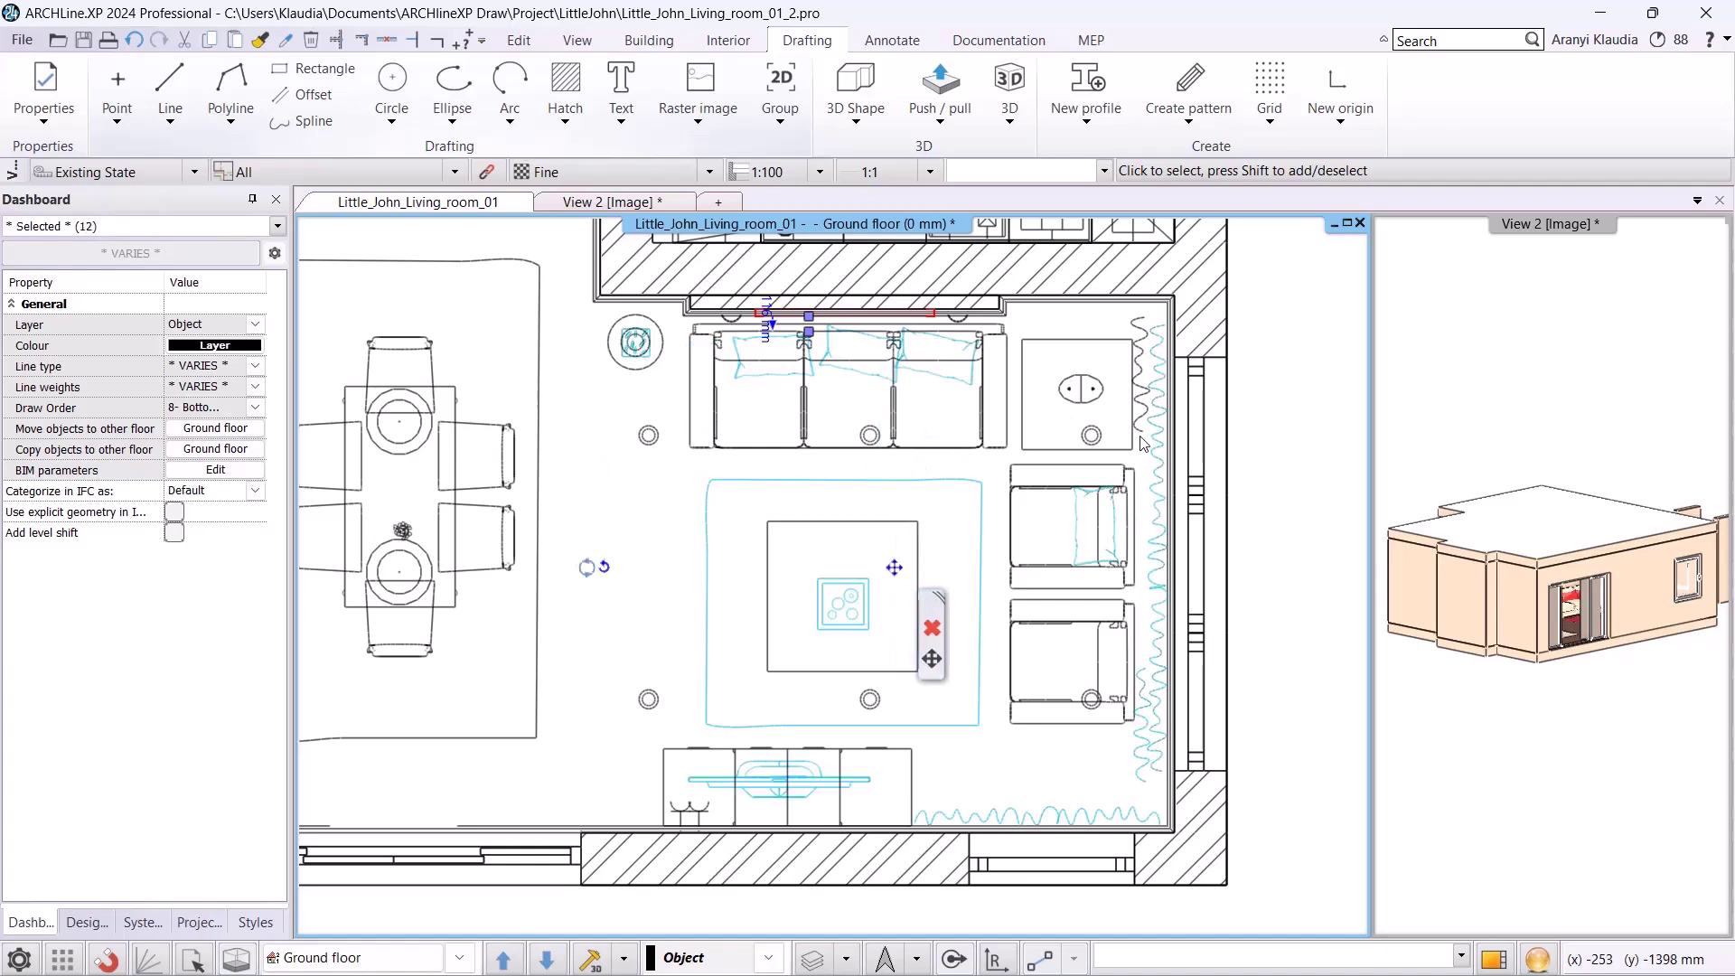
{"action": "left_click", "coordinate": [1144, 443], "text": "shift"}
{"action": "left_click", "coordinate": [256, 324]}
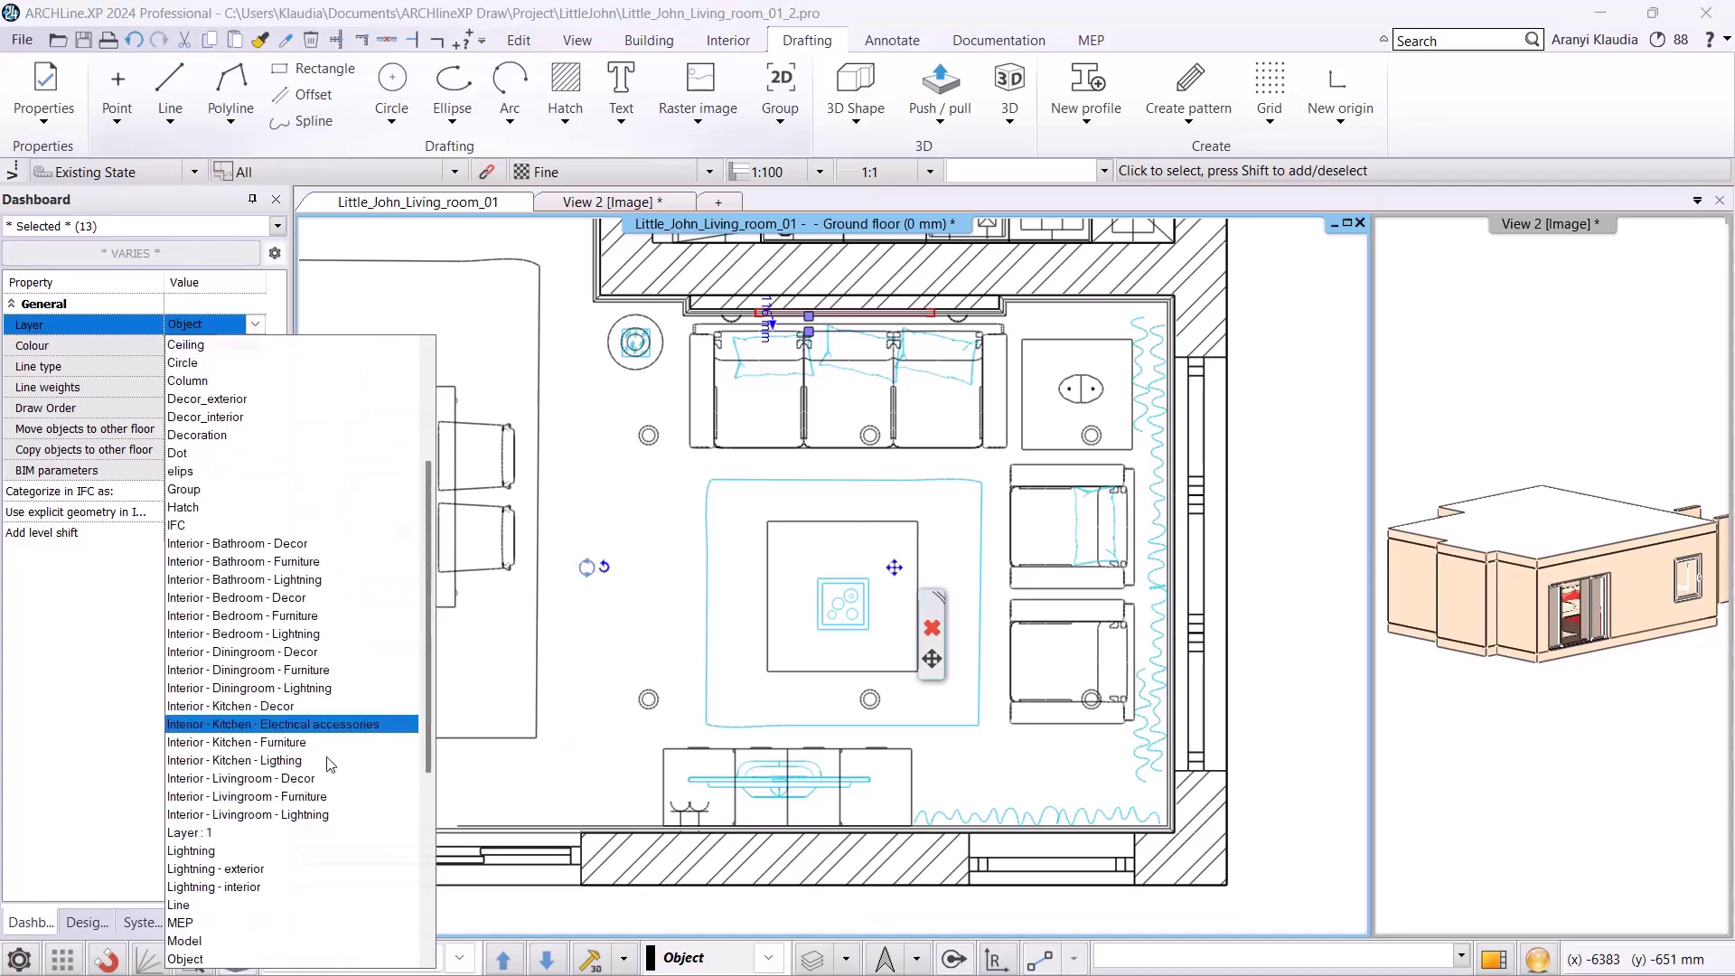
{"action": "left_click", "coordinate": [327, 783]}
{"action": "left_click", "coordinate": [648, 657]}
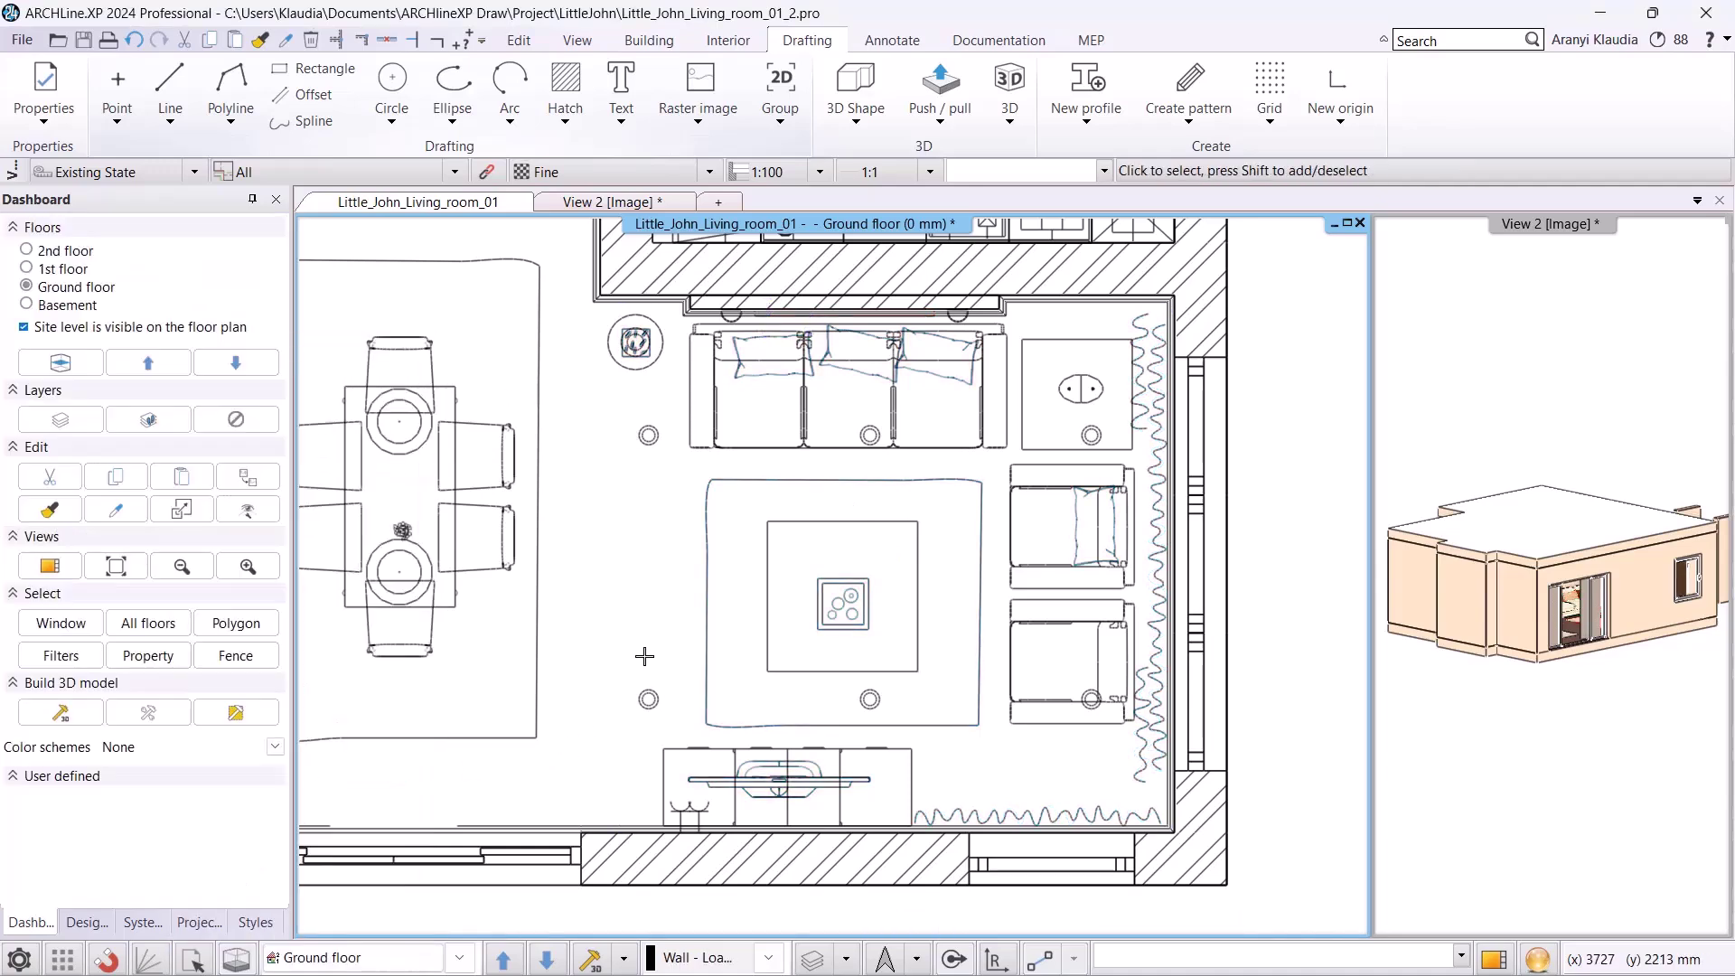
{"action": "scroll", "coordinate": [936, 868], "scroll_direction": "down", "scroll_amount": 5}
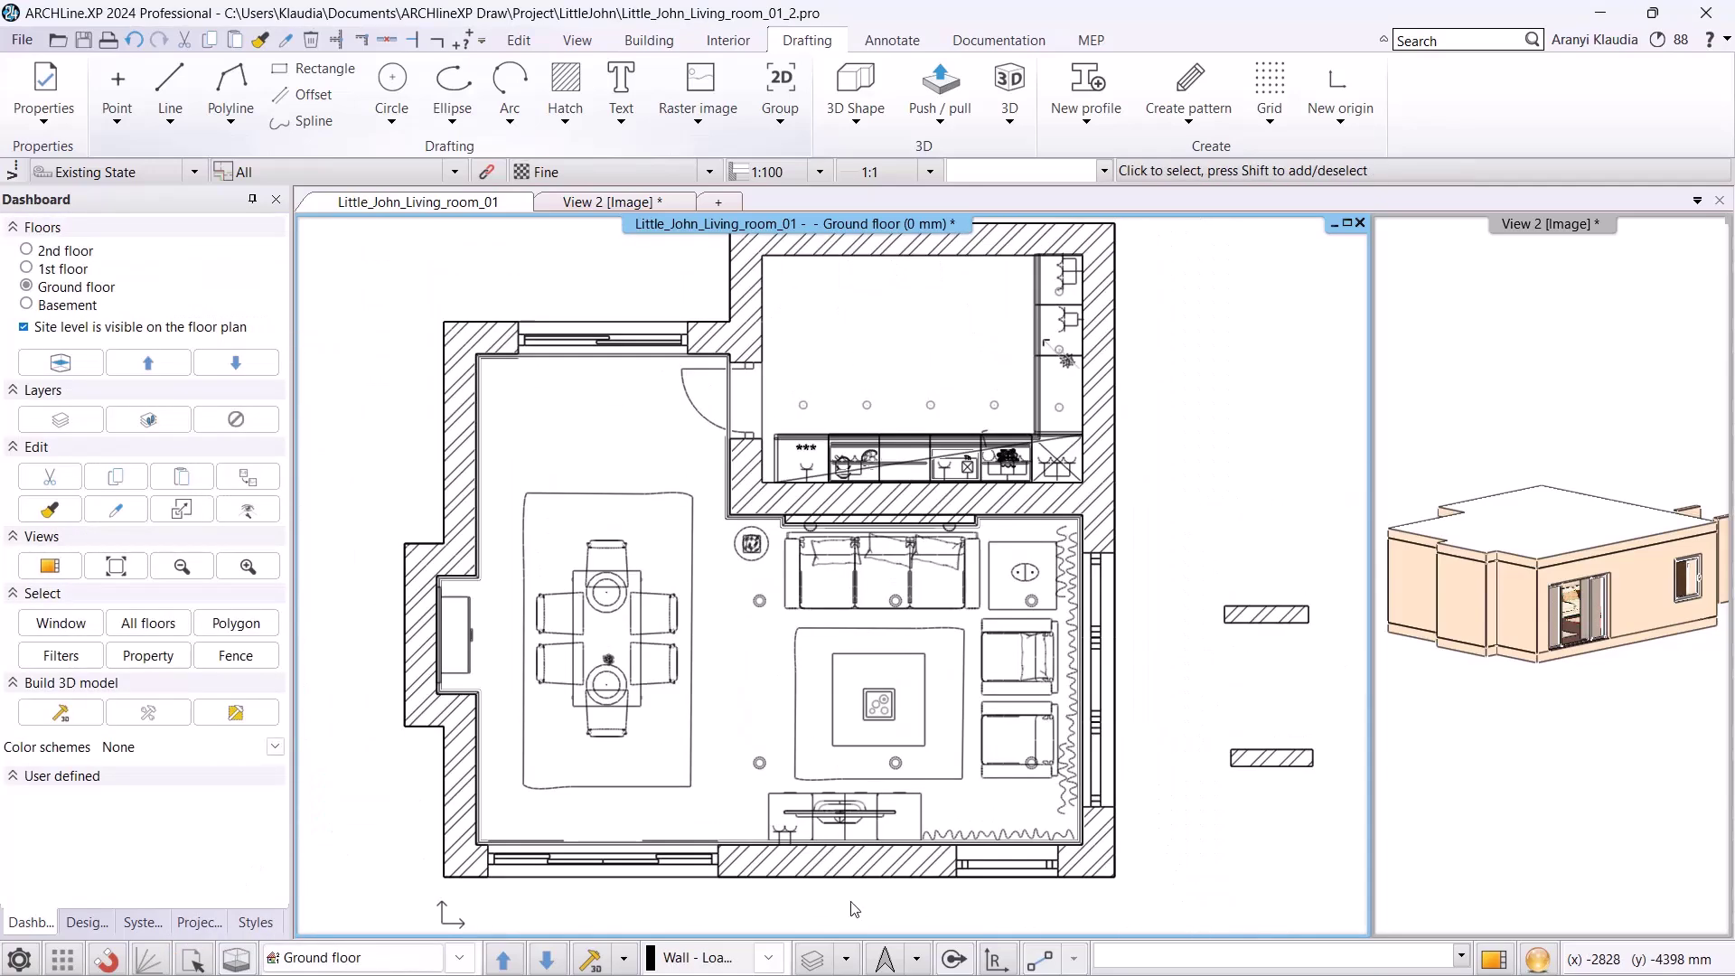
- Open Layer Walk and hide the Diningroom Decor, Furniture and Lighting layers
{"action": "left_click", "coordinate": [847, 957]}
{"action": "left_click", "coordinate": [854, 858]}
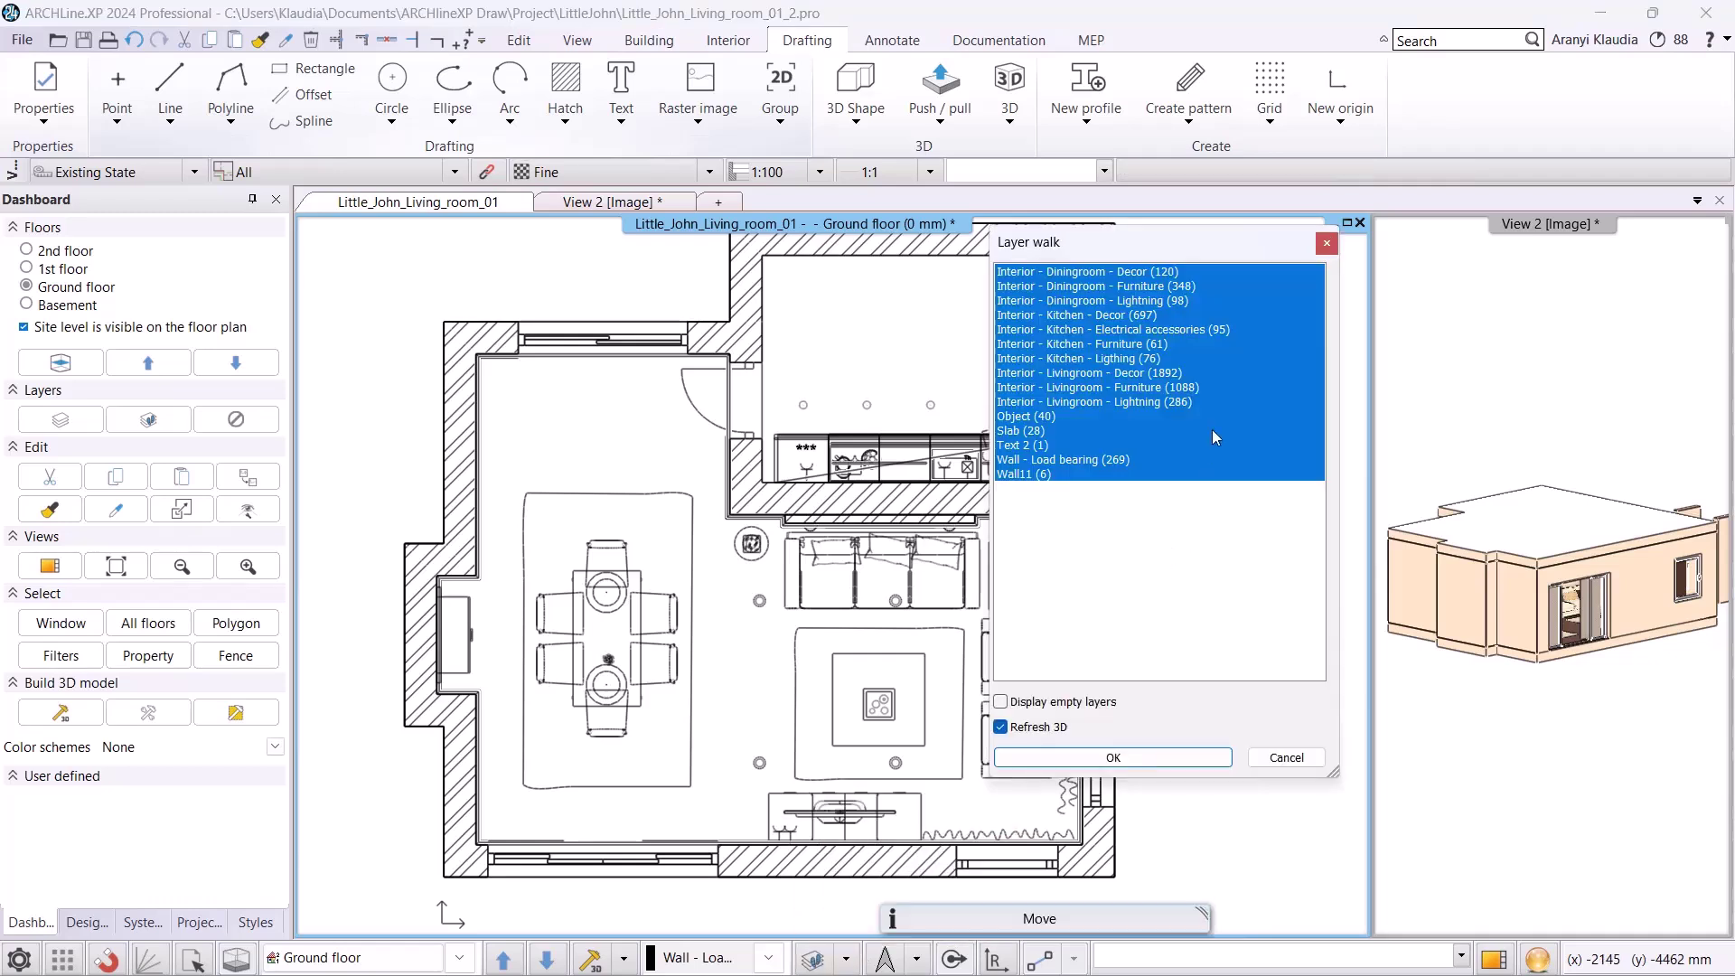
{"action": "left_click", "coordinate": [1150, 273]}
{"action": "left_click", "coordinate": [1147, 286]}
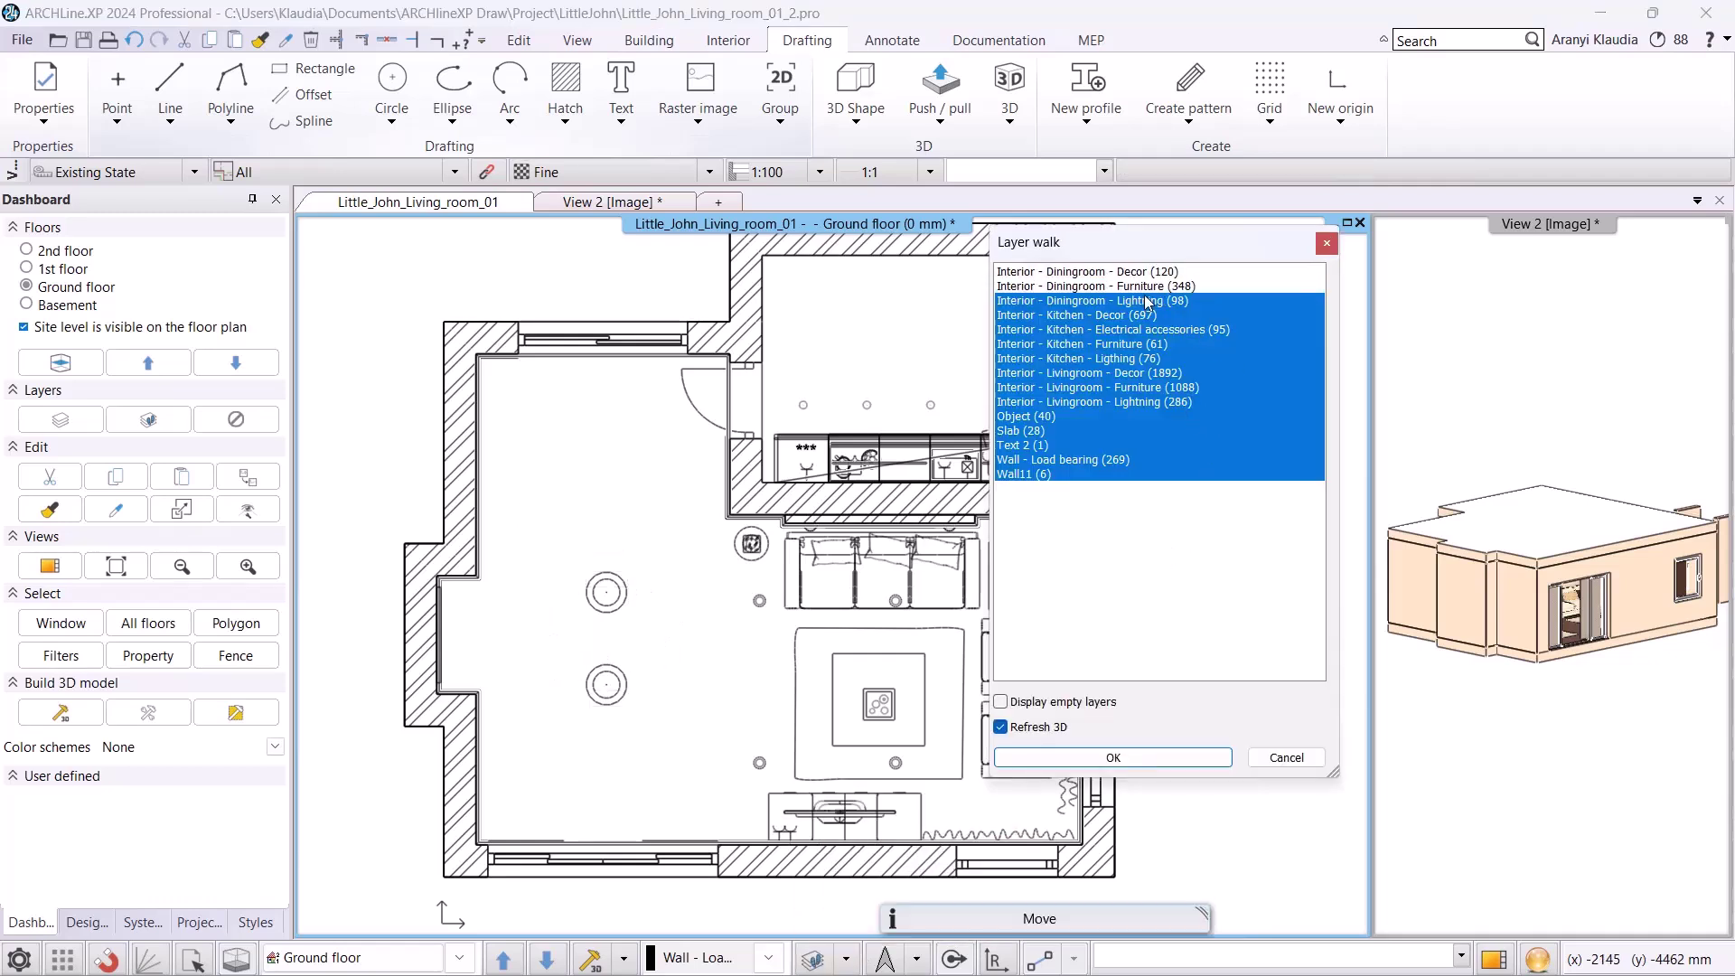
{"action": "left_click", "coordinate": [1145, 300]}
{"action": "left_click", "coordinate": [1144, 316]}
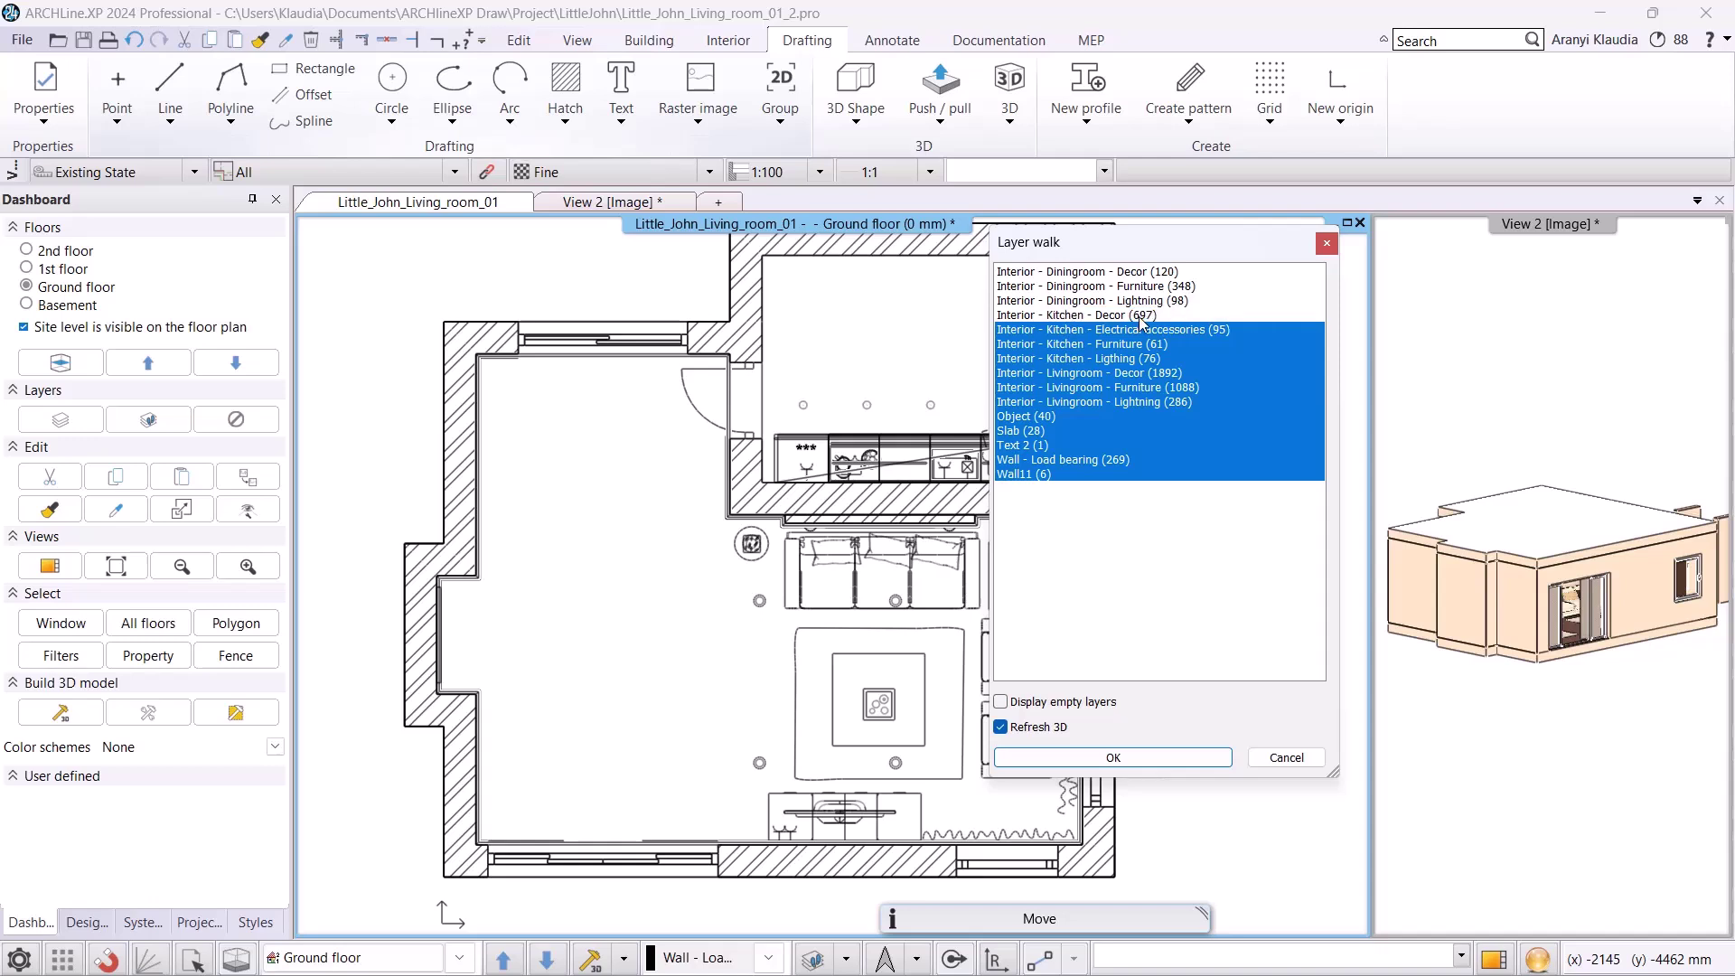
{"action": "key", "text": "space"}
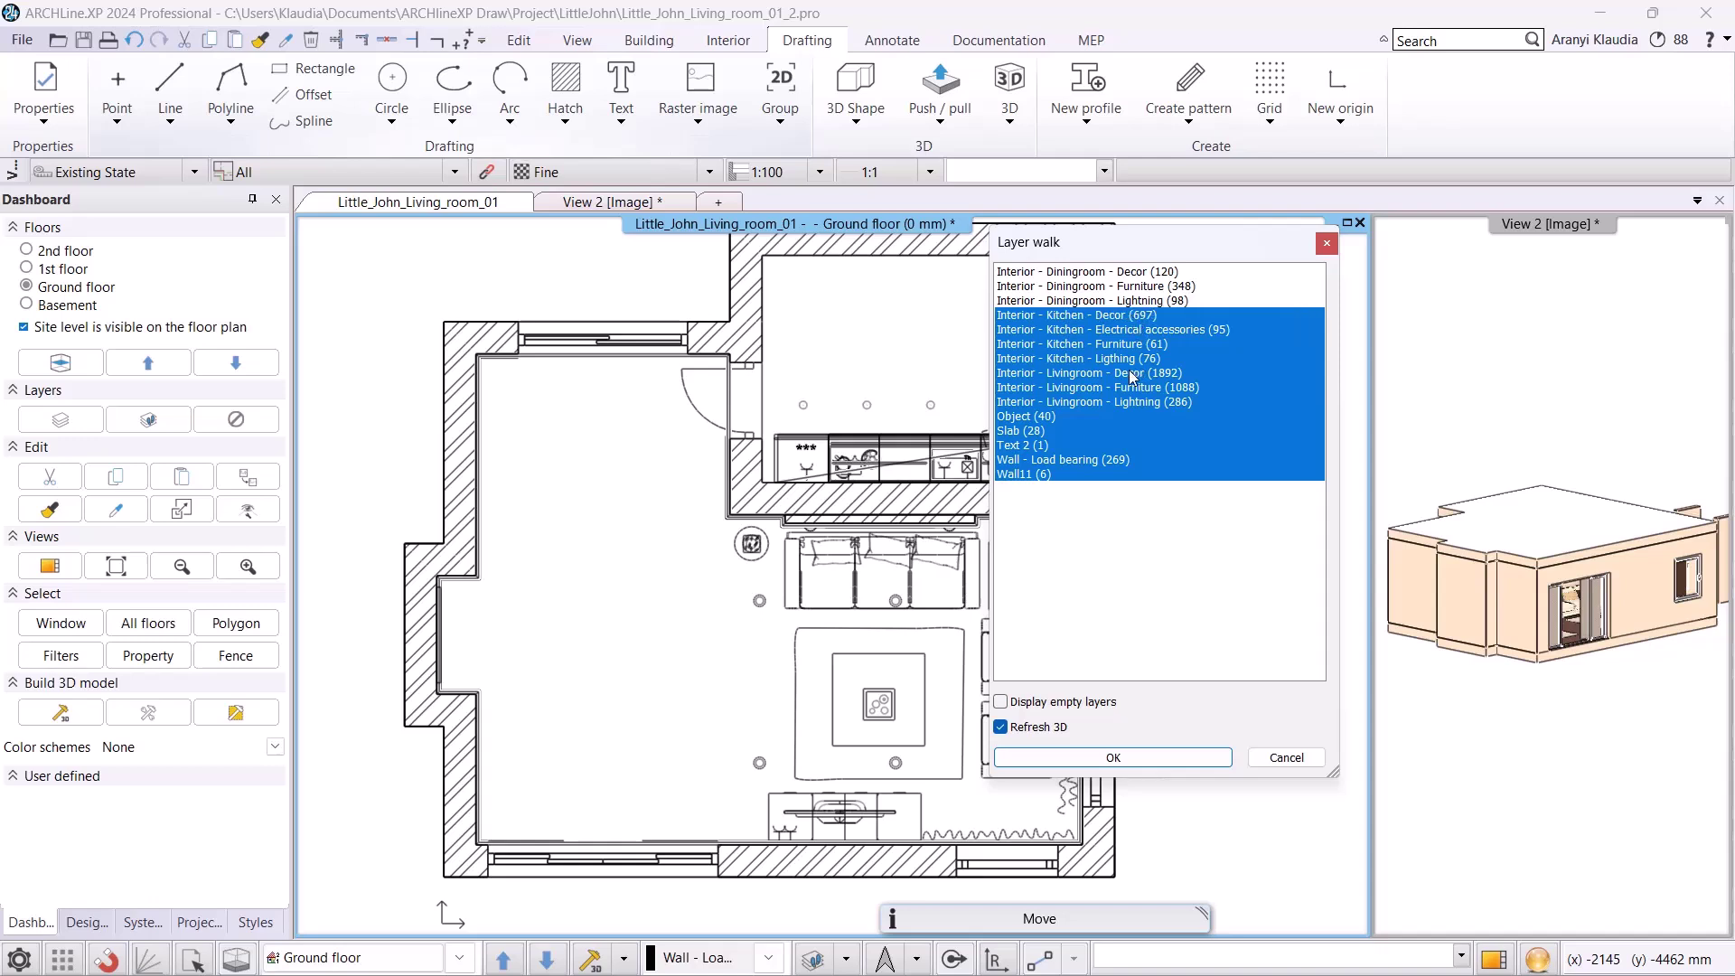
{"action": "left_click_drag", "start_coordinate": [1178, 251], "coordinate": [1322, 255]}
- Hide the Livingroom and Kitchen decor, furniture, lighting and electrical accessories layers
{"action": "left_click", "coordinate": [1260, 376]}
{"action": "left_click", "coordinate": [1262, 391]}
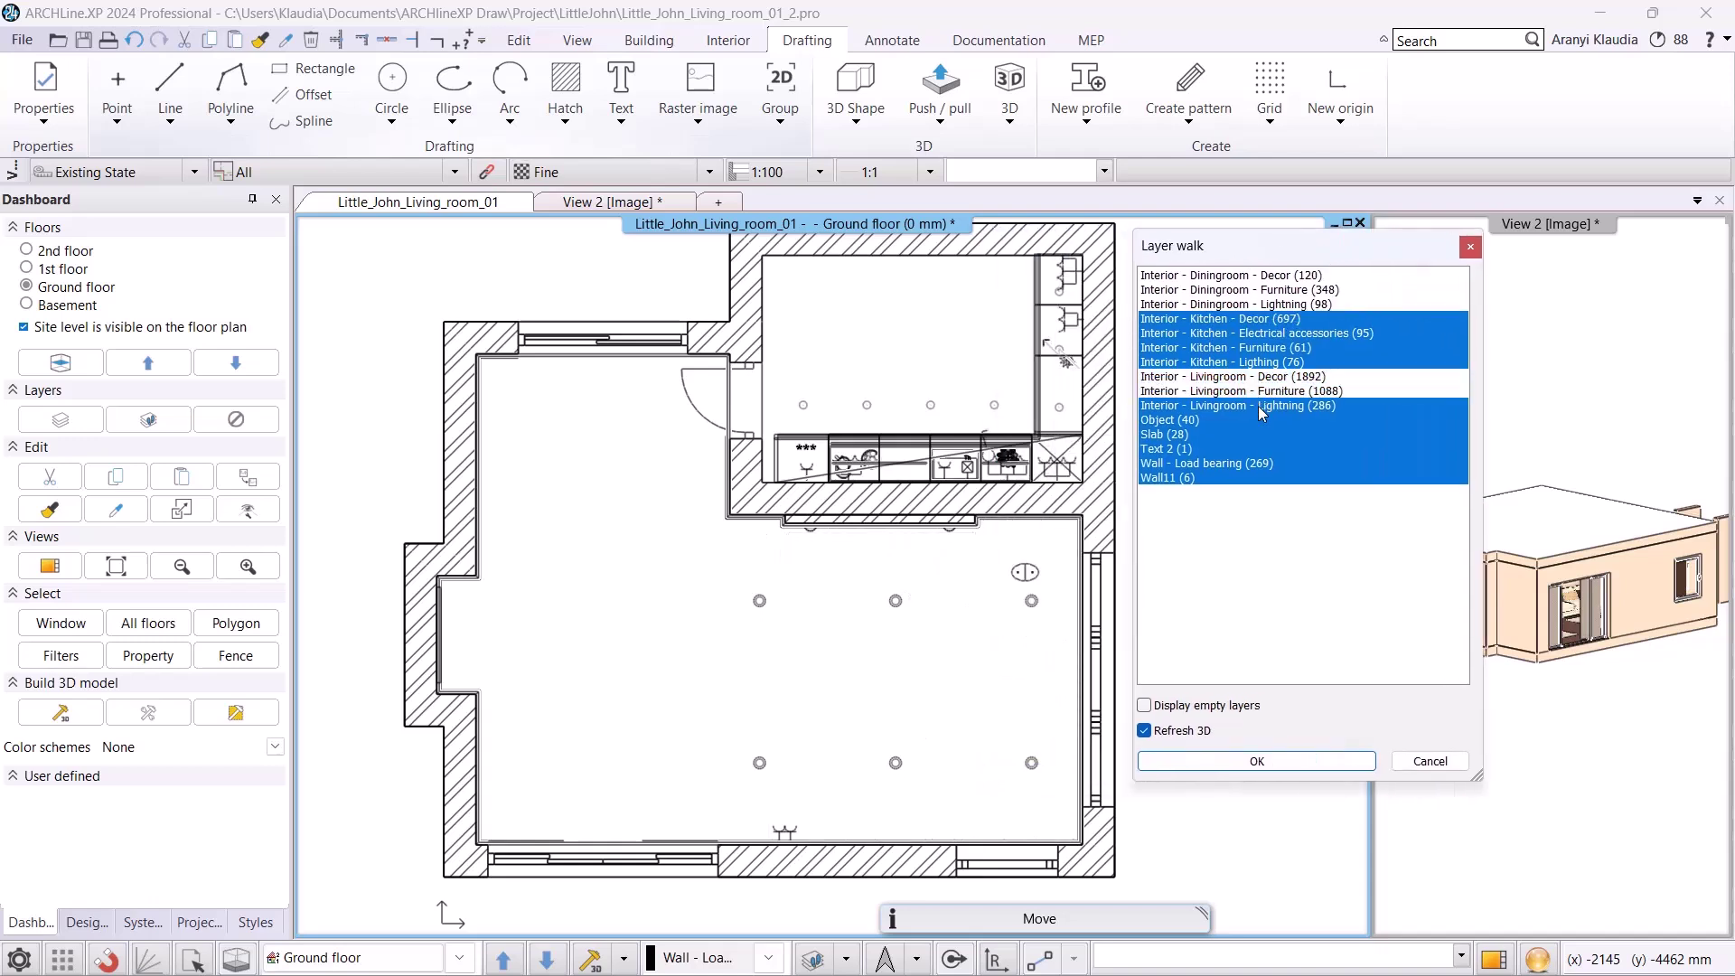
{"action": "left_click", "coordinate": [1262, 407]}
{"action": "left_click", "coordinate": [1237, 319]}
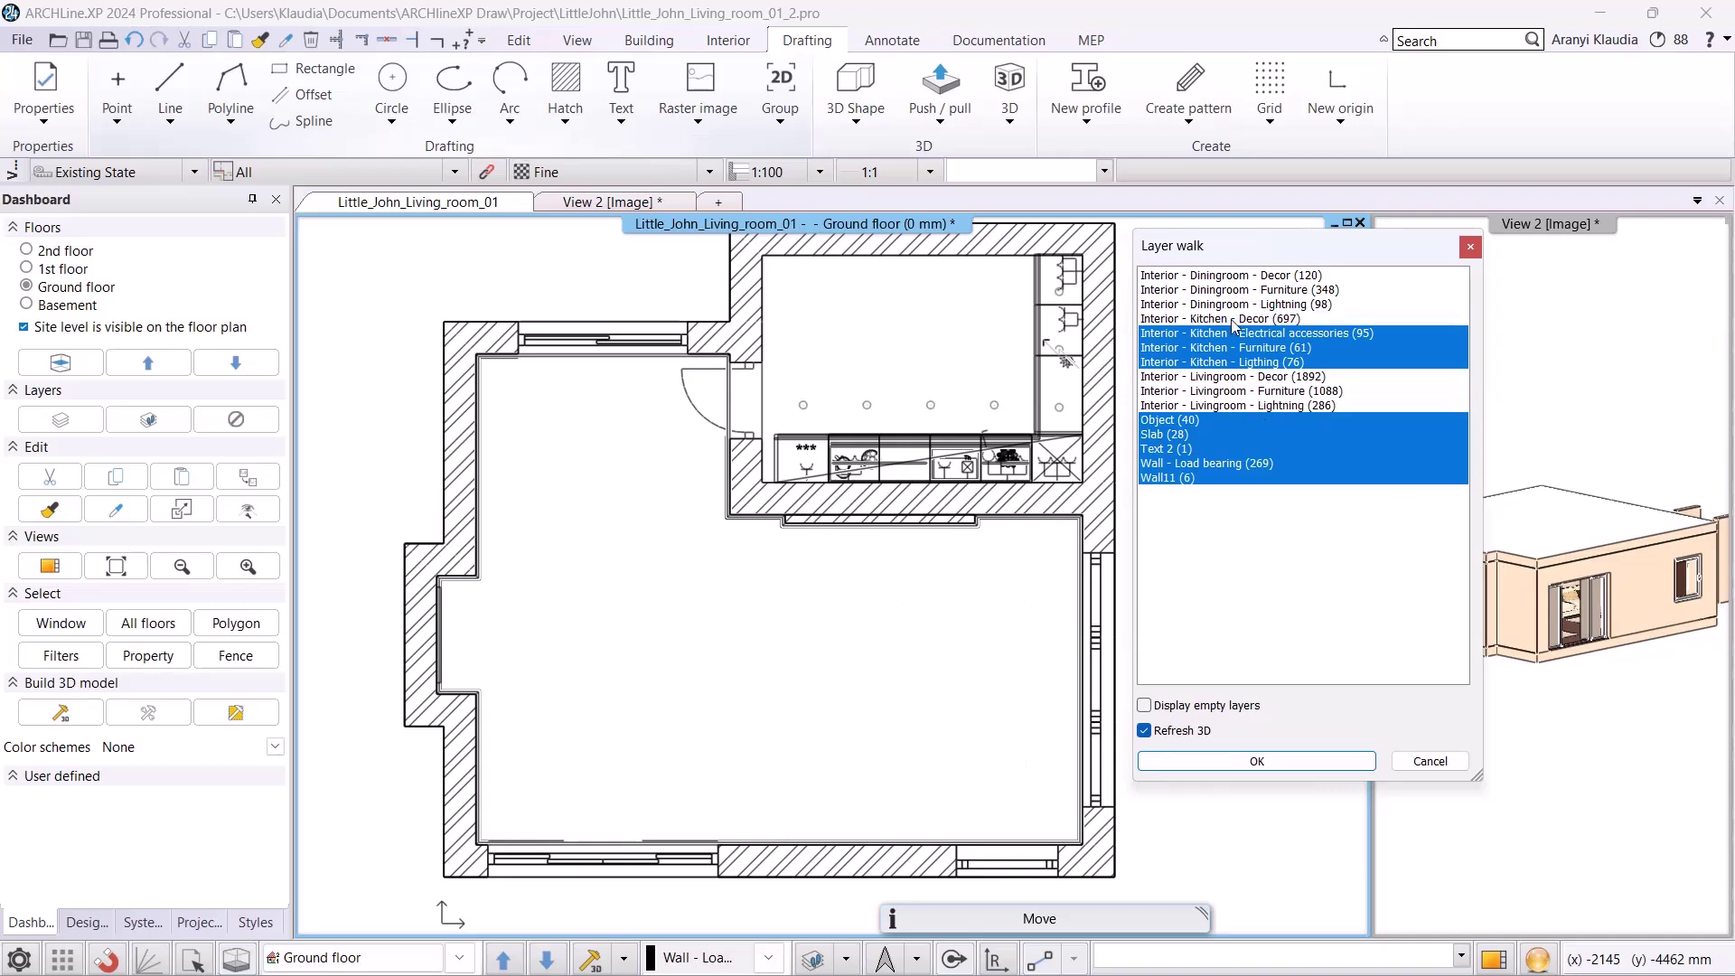
{"action": "left_click", "coordinate": [1236, 333]}
{"action": "left_click", "coordinate": [1238, 347]}
{"action": "left_click", "coordinate": [1239, 361]}
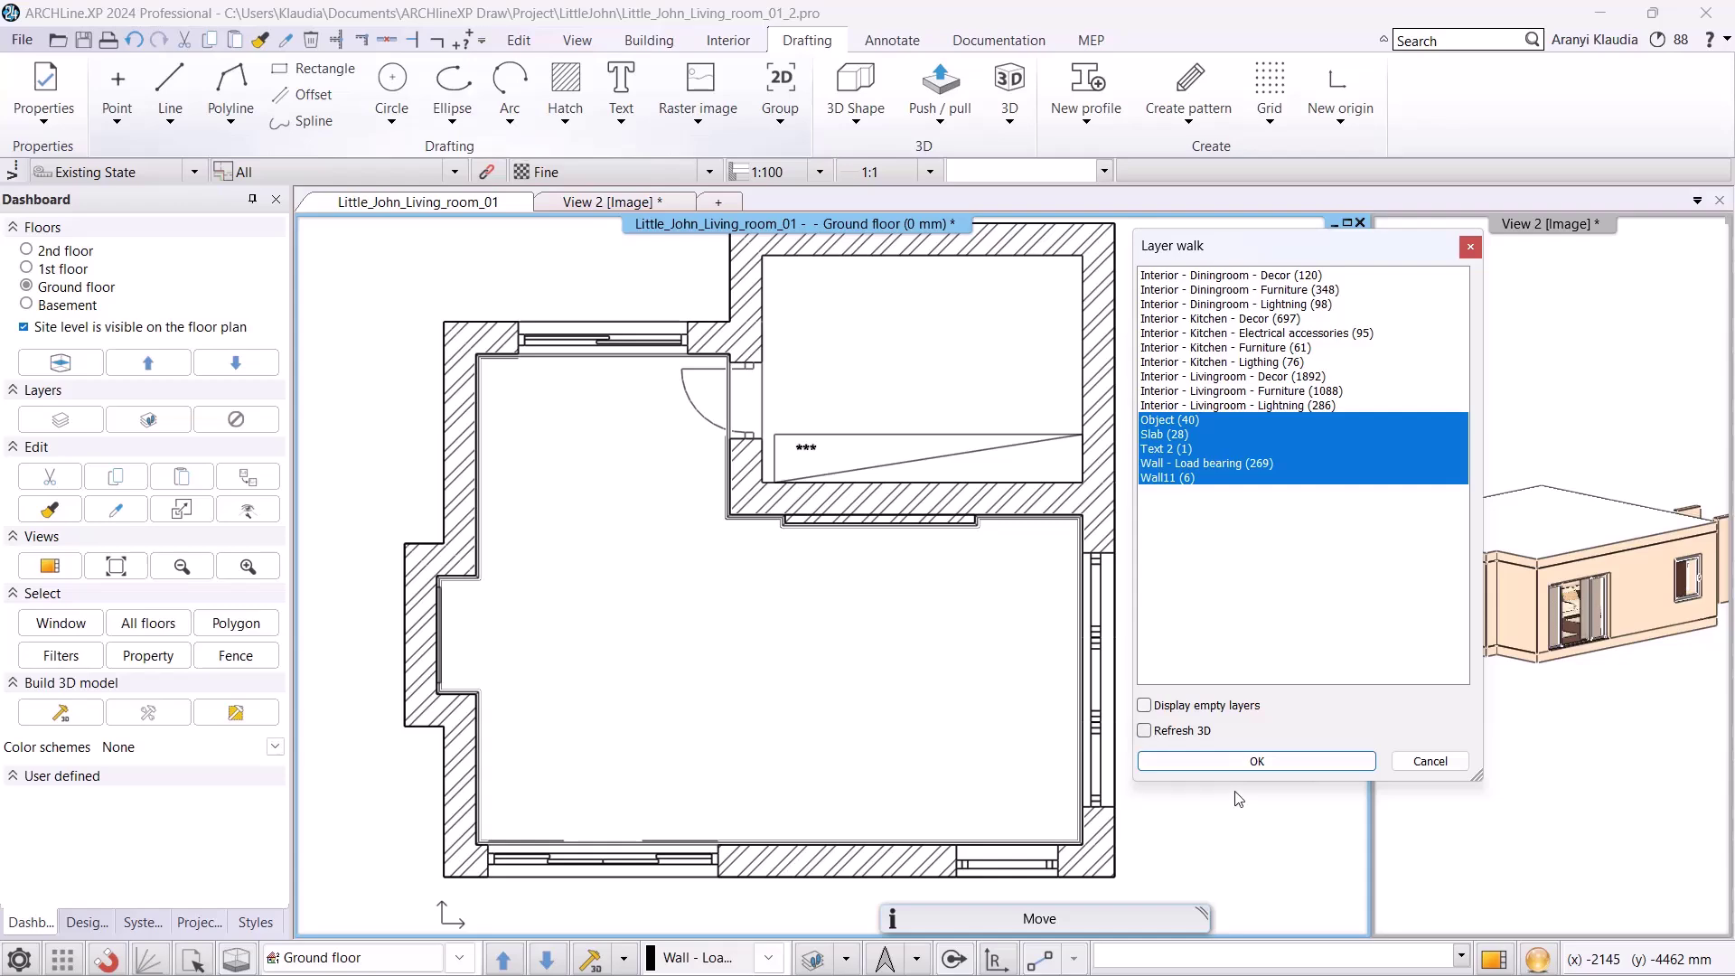
- Move the two leftover kitchen objects onto the Interior - Kitchen - Furniture layer
{"action": "left_click", "coordinate": [1259, 761]}
{"action": "left_click", "coordinate": [992, 390]}
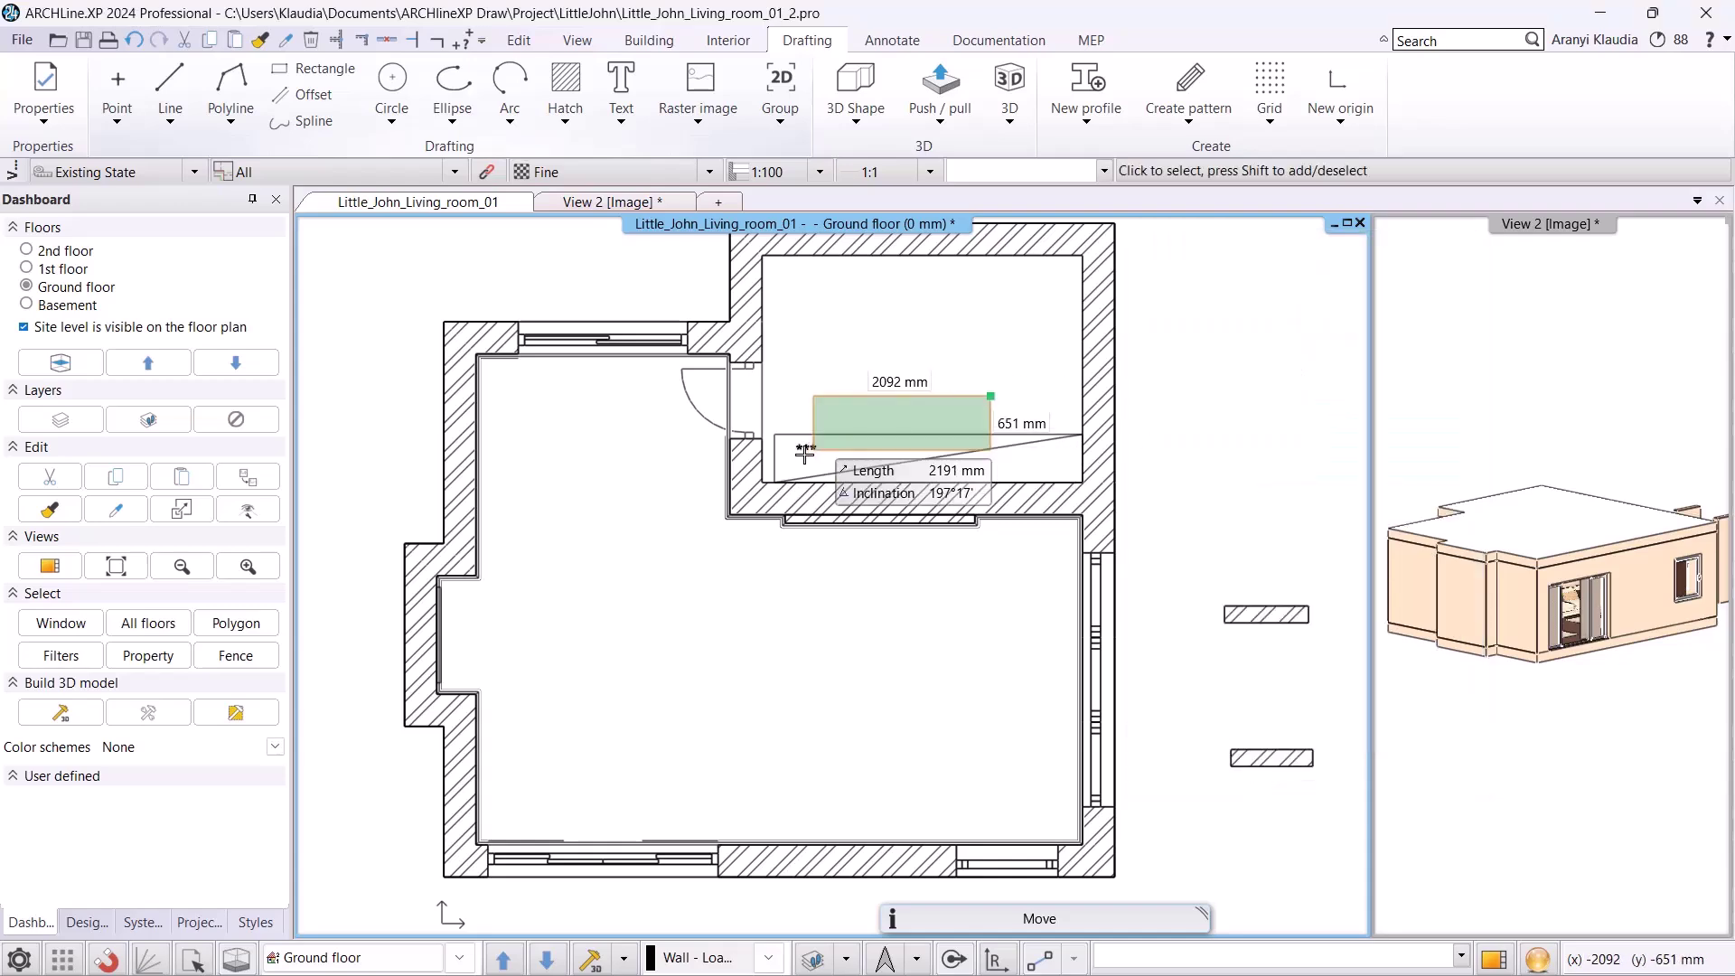
{"action": "left_click", "coordinate": [770, 504]}
{"action": "left_click", "coordinate": [256, 327]}
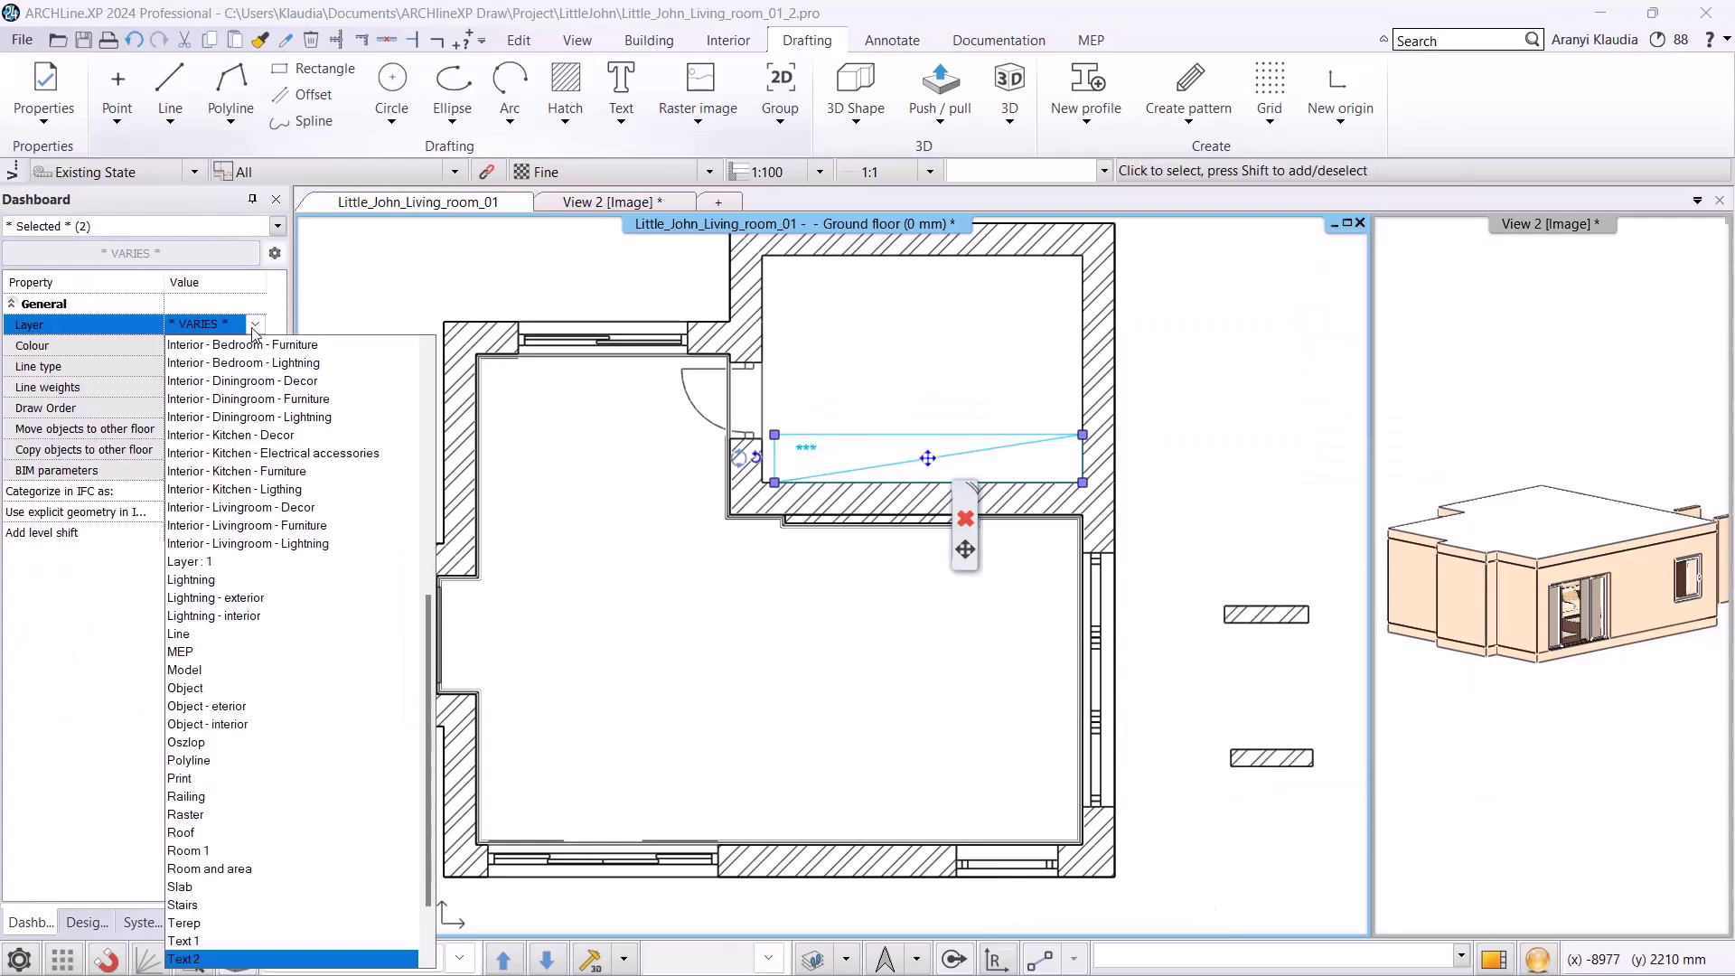
{"action": "left_click", "coordinate": [270, 471]}
- Hide the Interior - Kitchen - Furniture layer through Layer walk
{"action": "left_click", "coordinate": [909, 881]}
{"action": "left_click", "coordinate": [868, 931]}
{"action": "right_click", "coordinate": [863, 944]}
{"action": "left_click", "coordinate": [866, 866]}
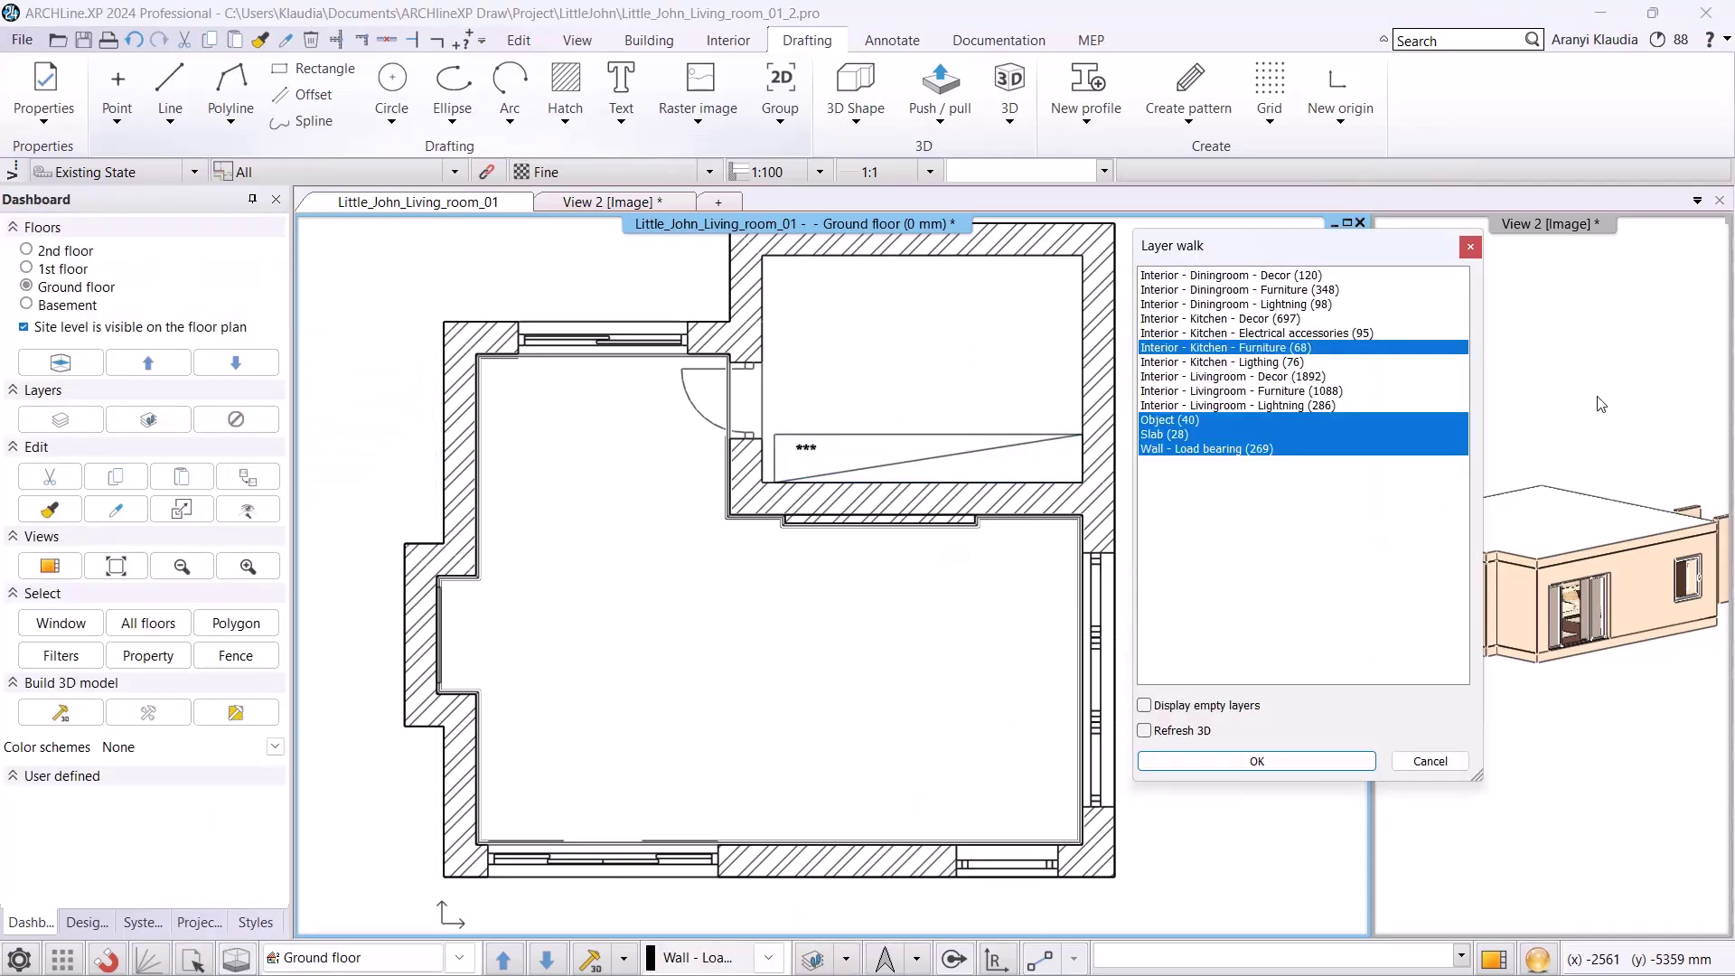
{"action": "left_click", "coordinate": [1278, 360]}
{"action": "left_click", "coordinate": [1259, 762]}
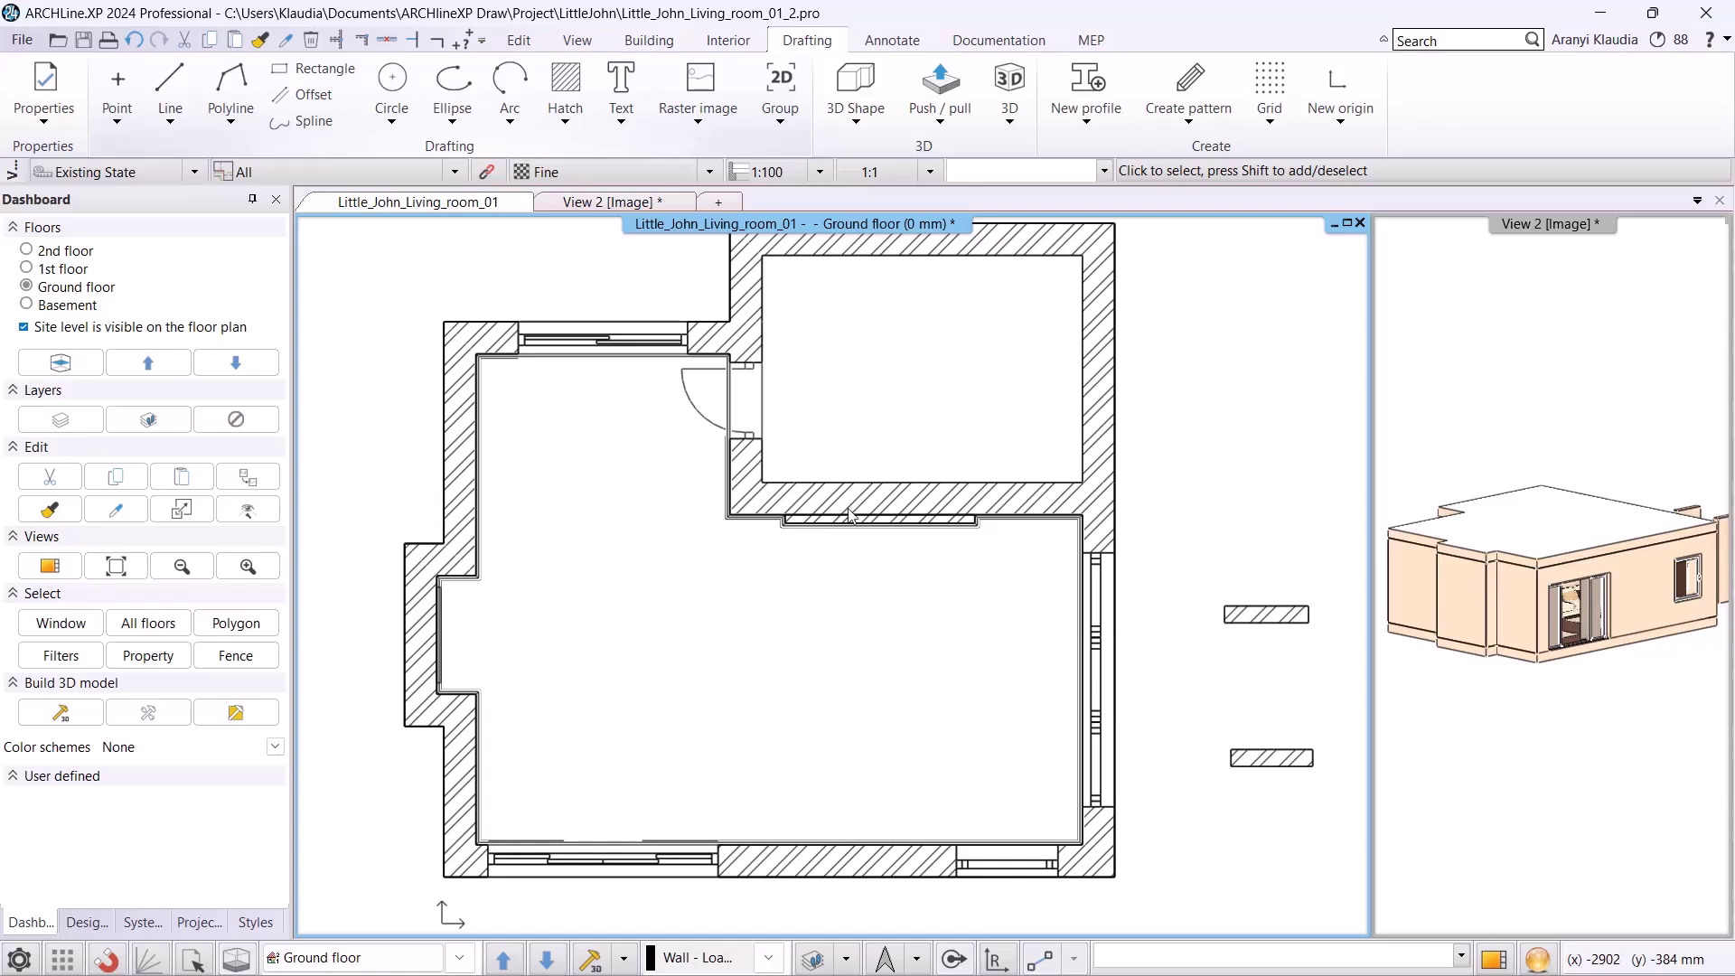
- Open the Layer Manager filtered to show only used layers
{"action": "left_click", "coordinate": [848, 959]}
{"action": "left_click", "coordinate": [863, 792]}
{"action": "left_click", "coordinate": [1093, 286]}
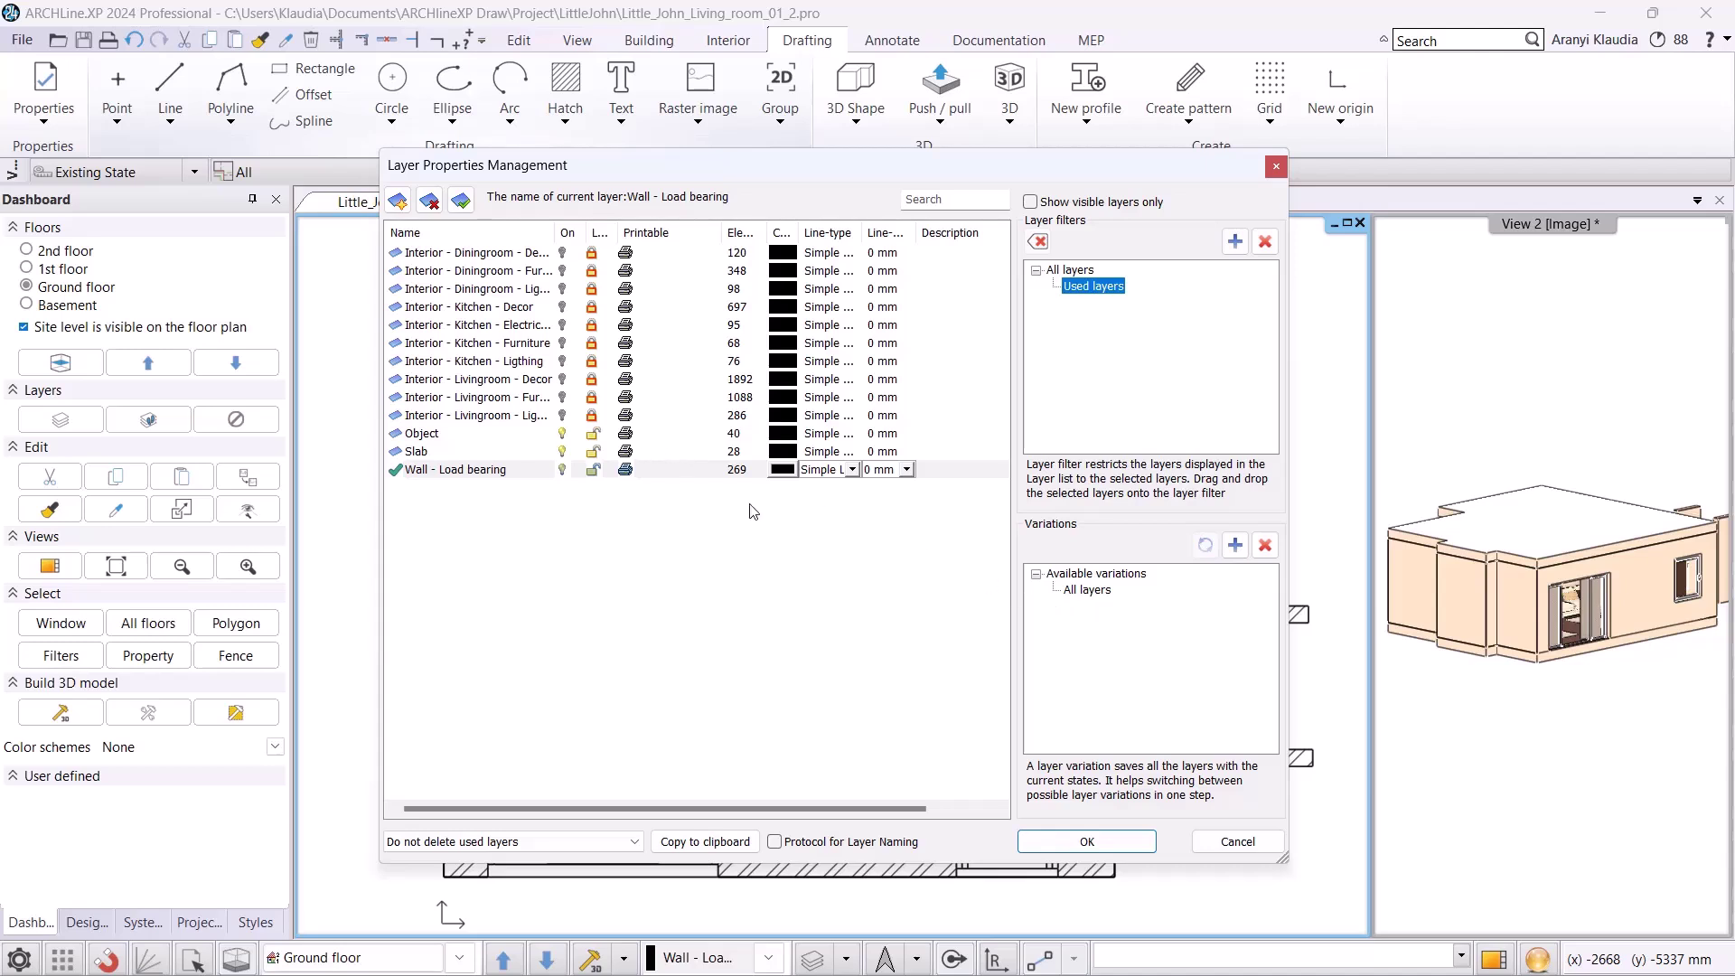
- Add a layer variation named 'Architectural plan' and update it
{"action": "left_click", "coordinate": [1236, 545]}
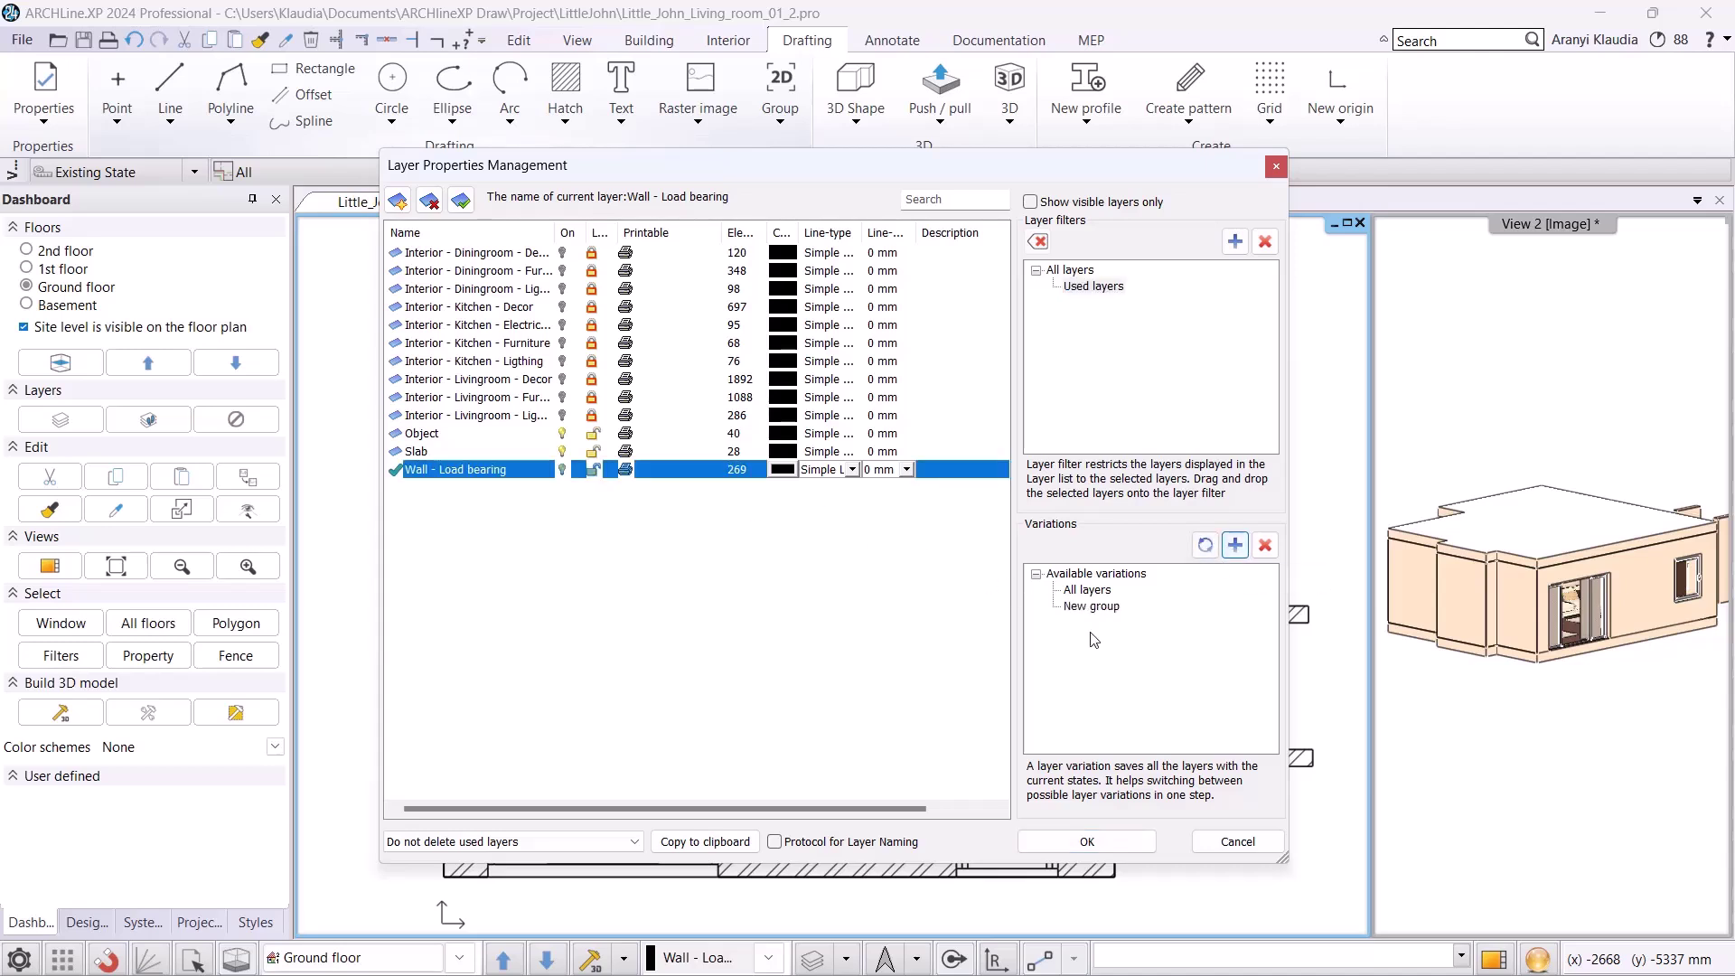
{"action": "right_click", "coordinate": [1090, 610]}
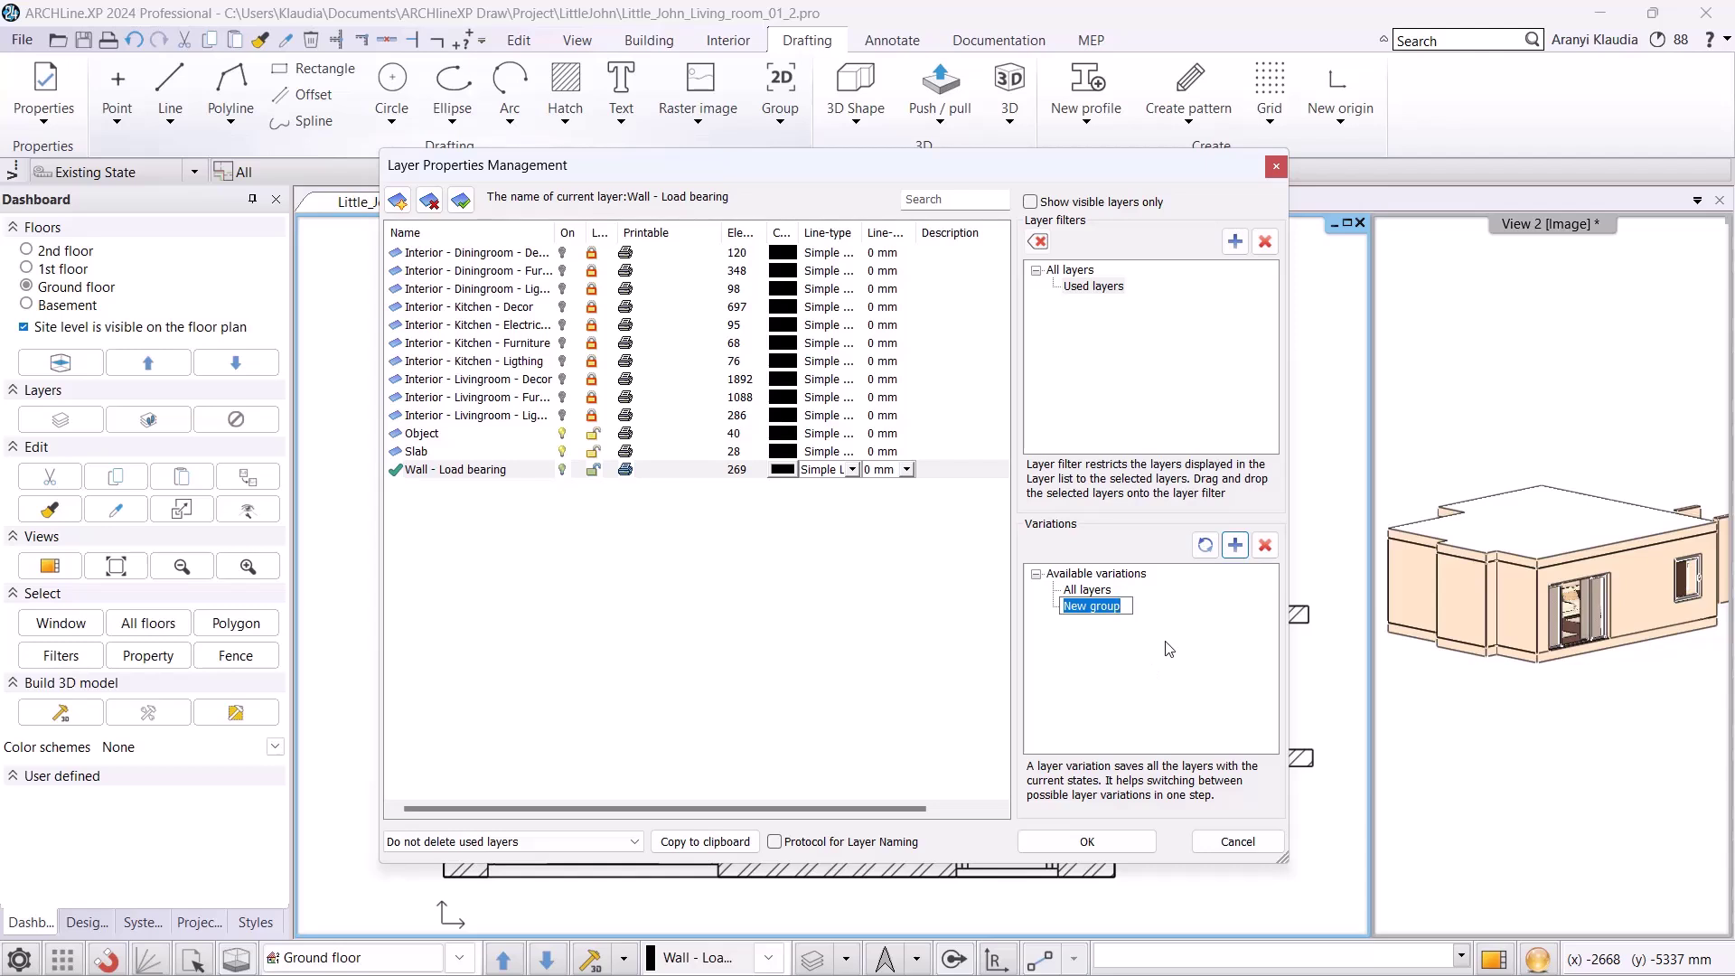
{"action": "type", "text": "Architectural plan"}
{"action": "key", "text": "Return"}
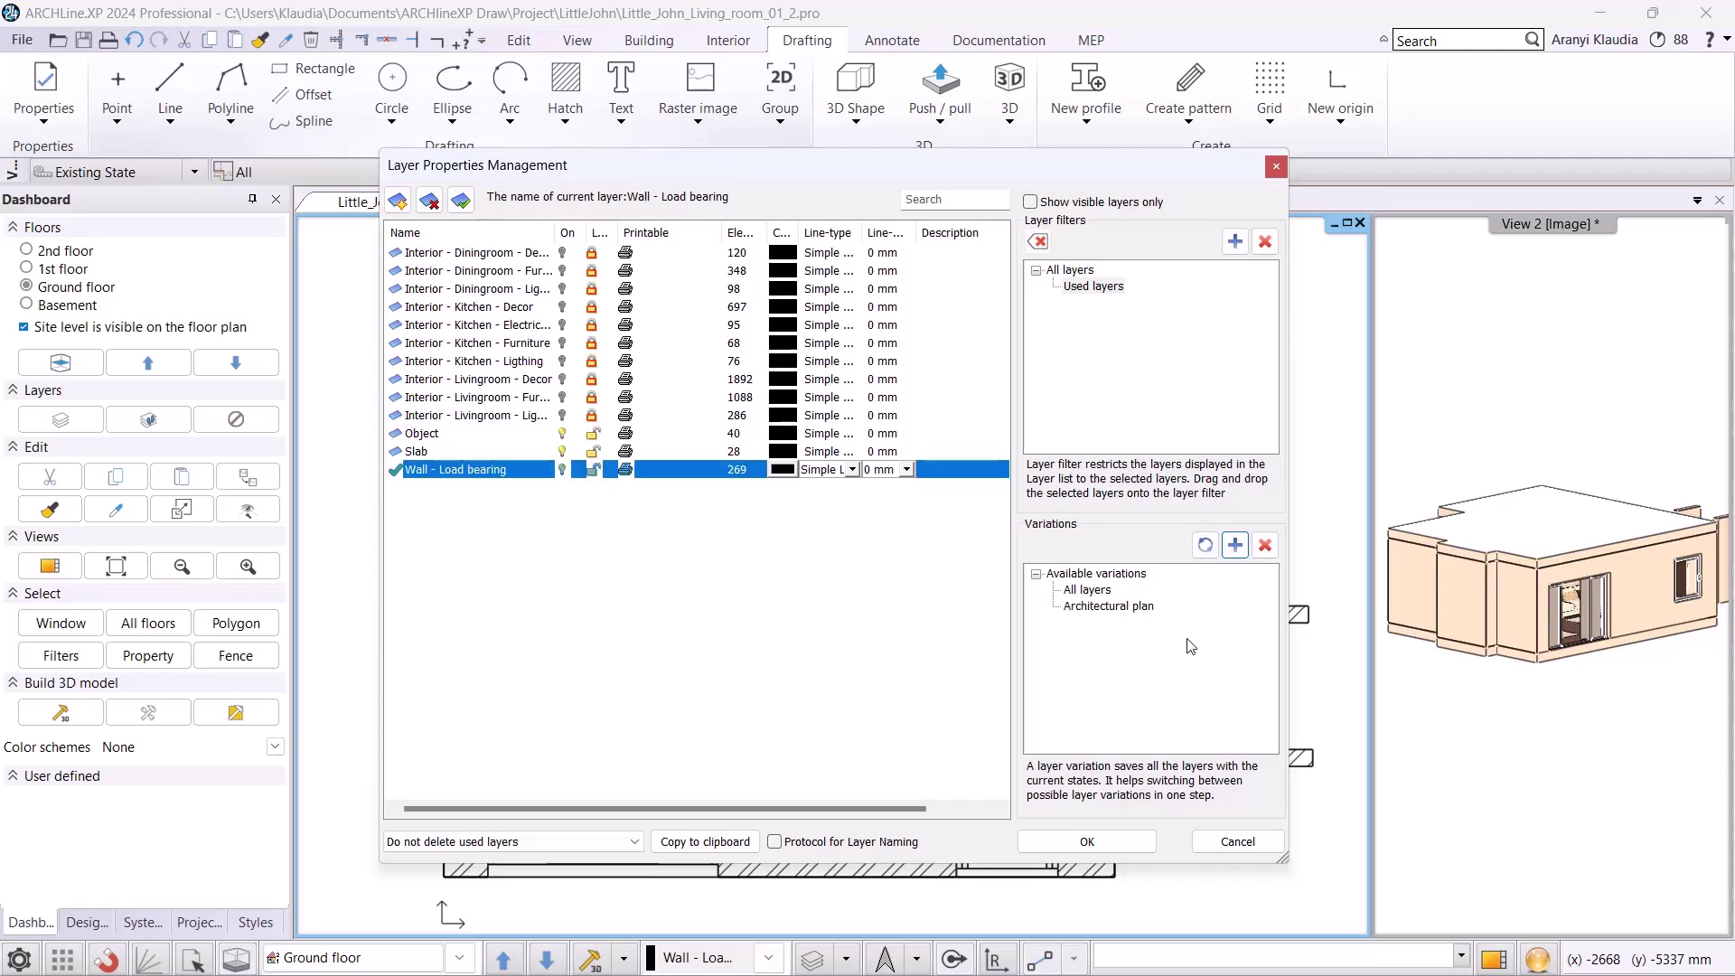
{"action": "left_click", "coordinate": [1100, 613]}
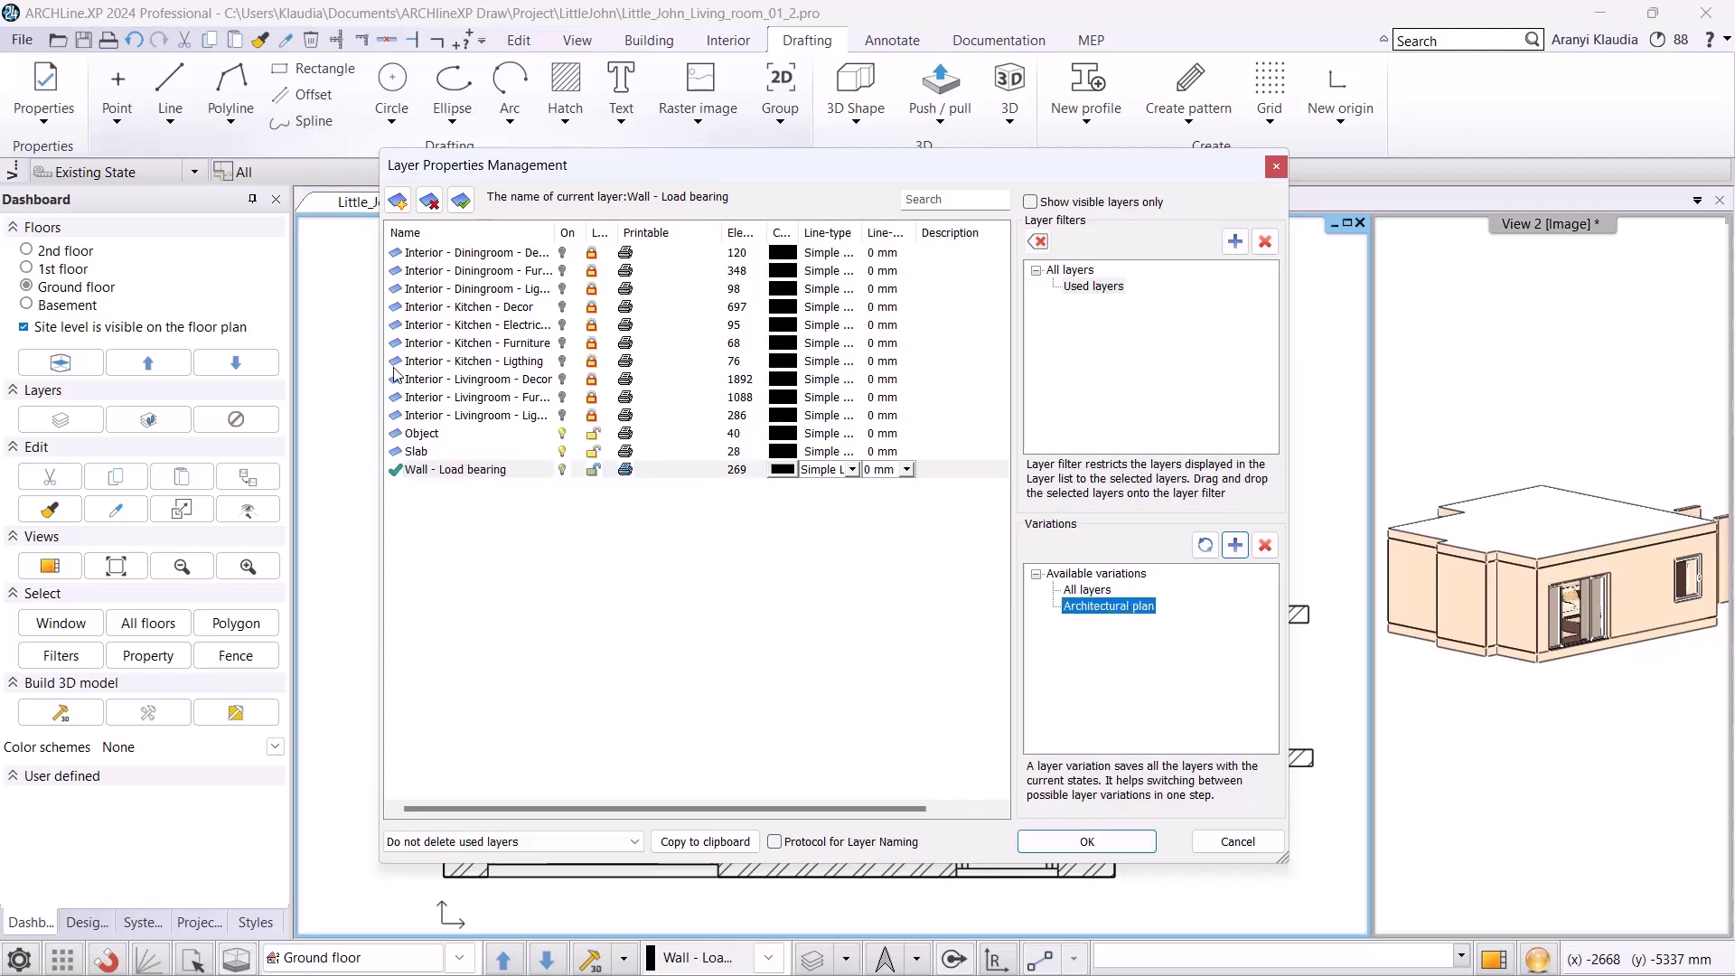
{"action": "left_click", "coordinate": [563, 434]}
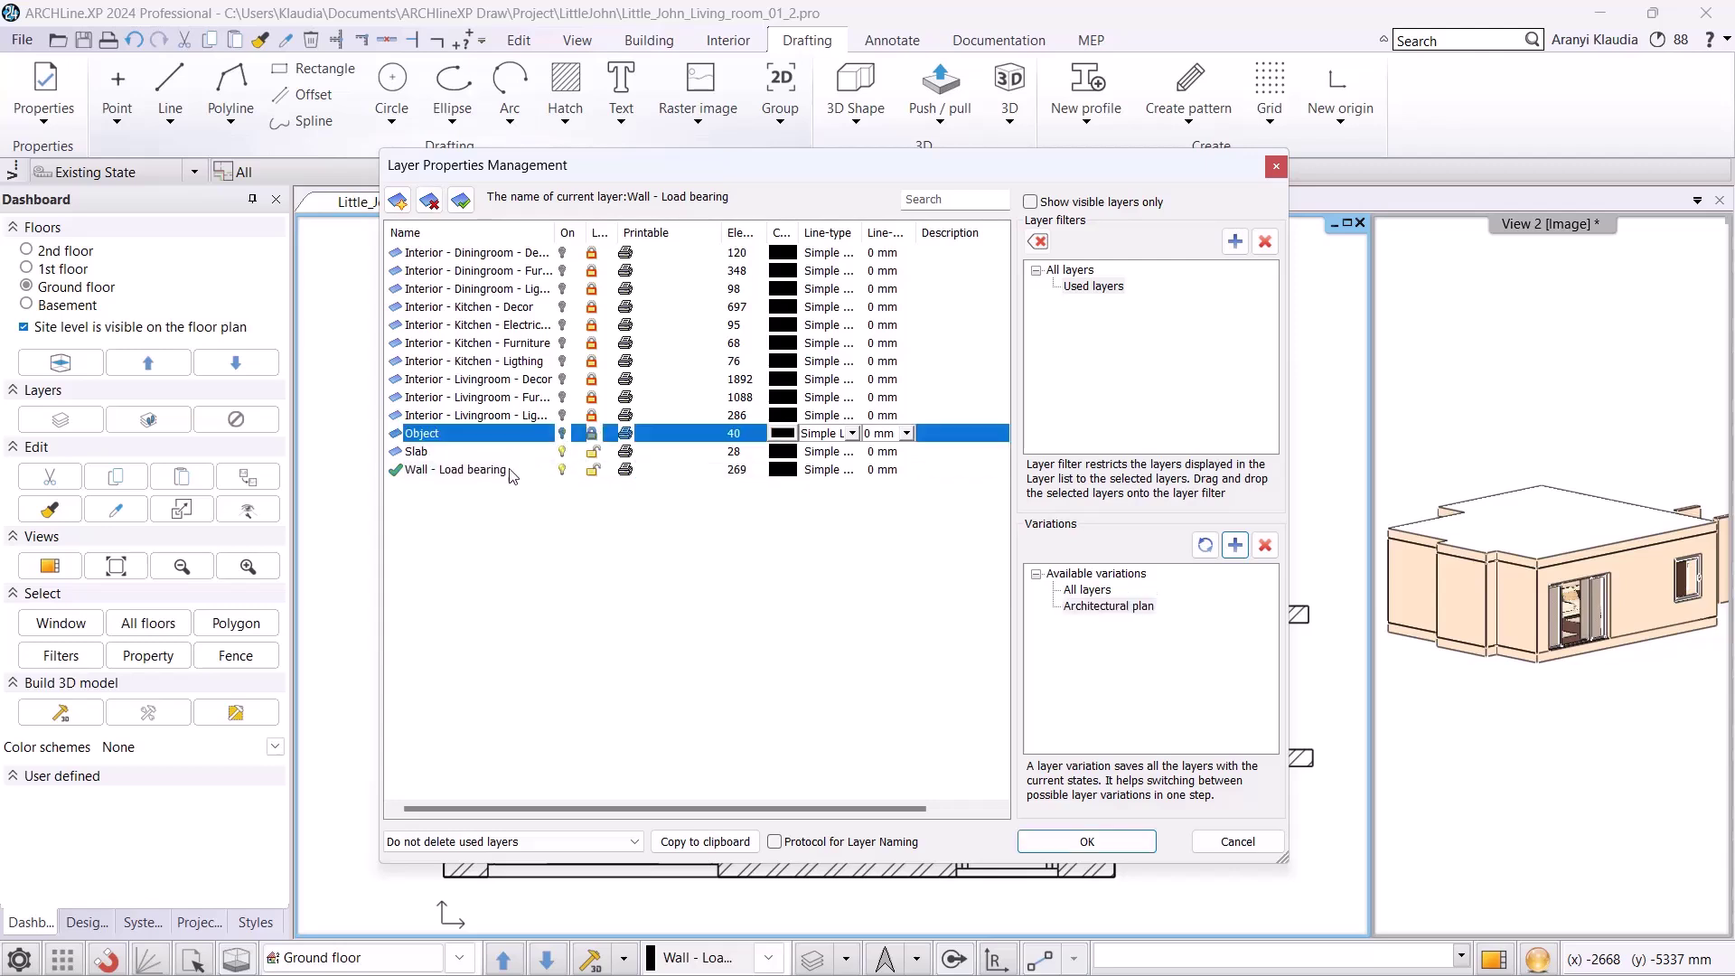
{"action": "left_click", "coordinate": [512, 532]}
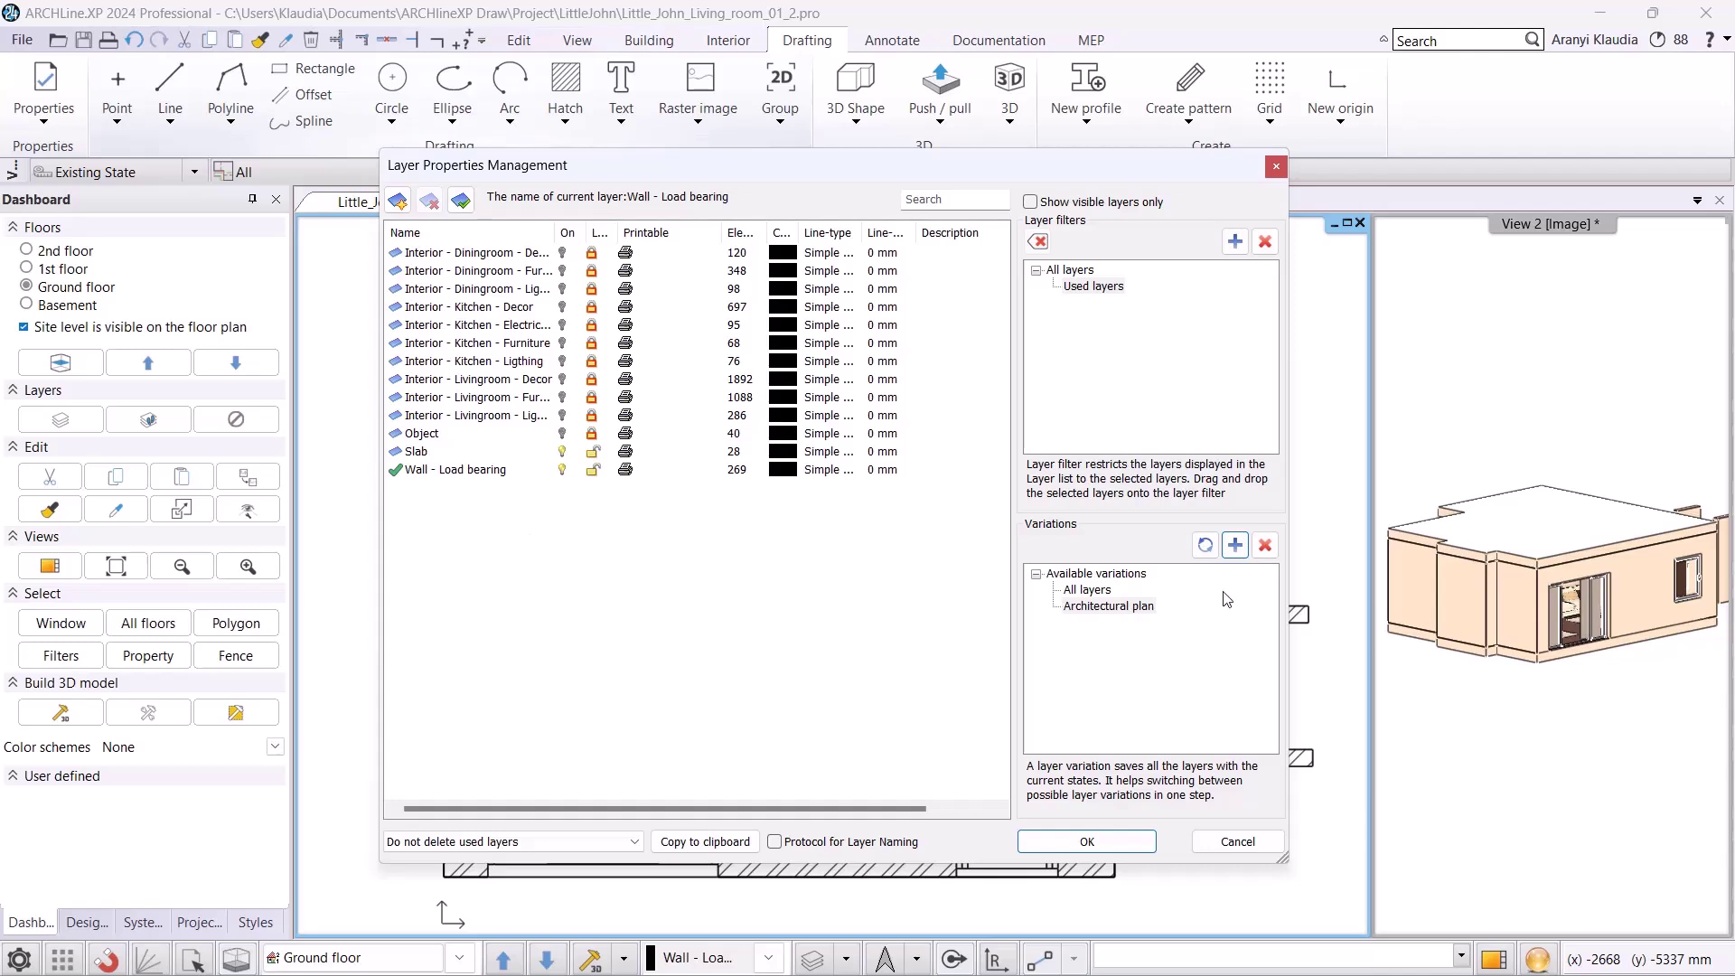
{"action": "left_click", "coordinate": [1207, 546]}
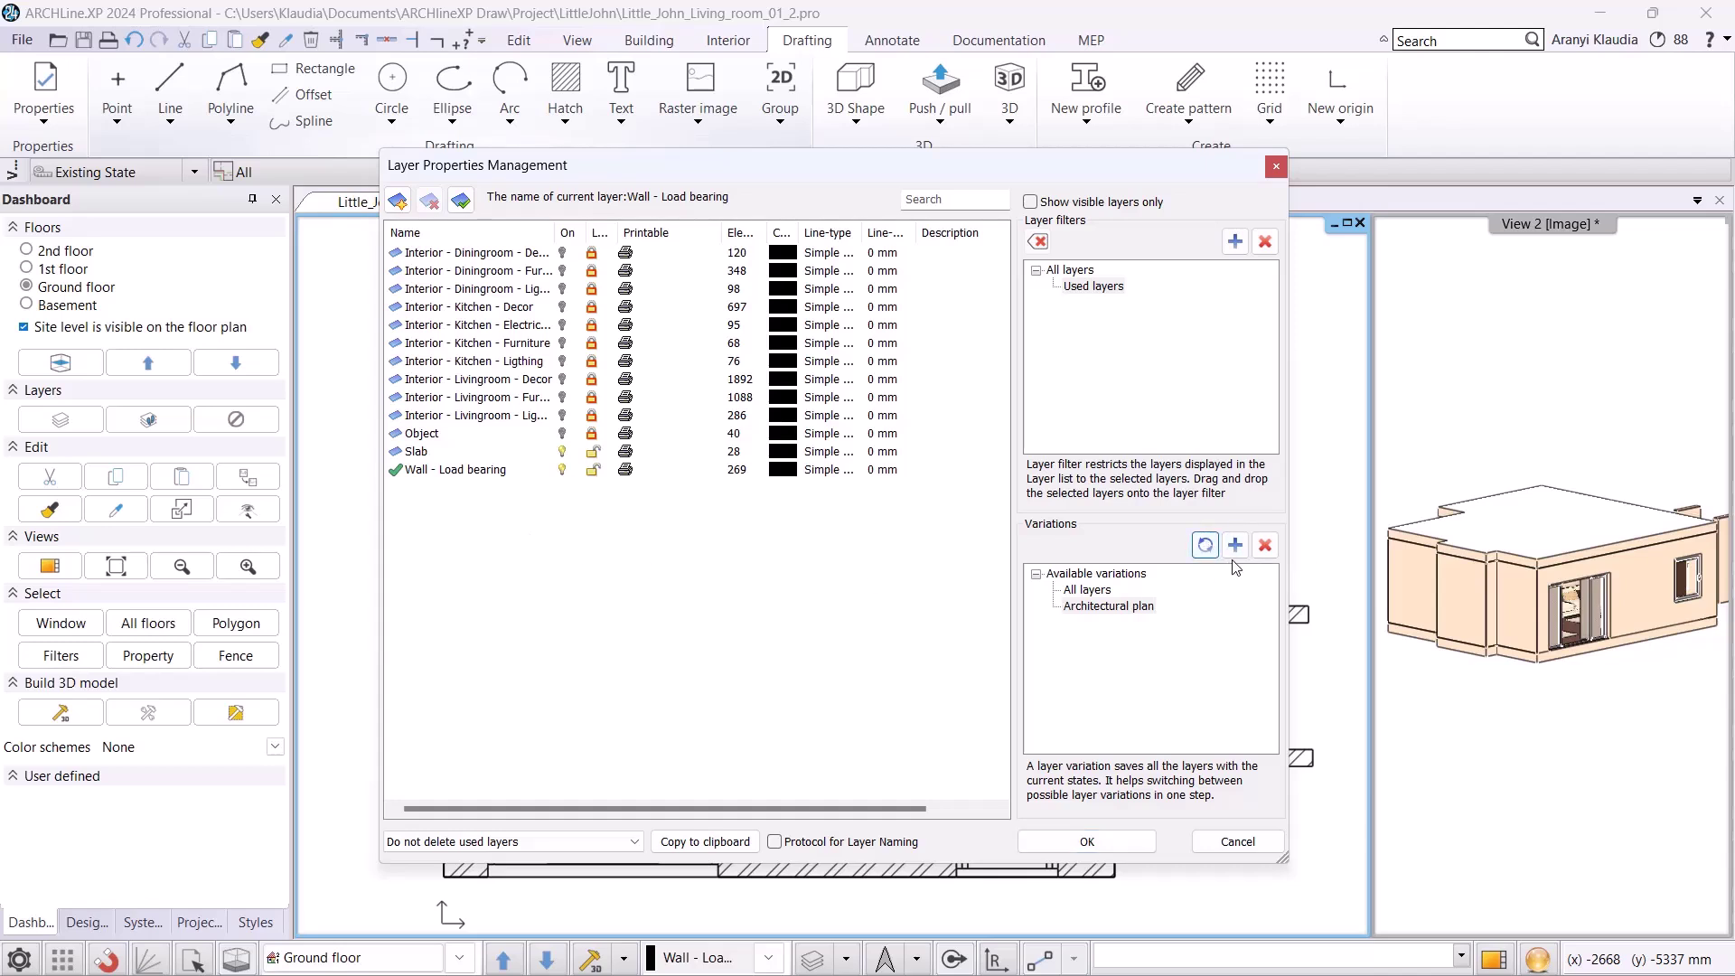
- Add another layer variation named 'Diningroom furnishing plan'
{"action": "left_click", "coordinate": [1235, 545]}
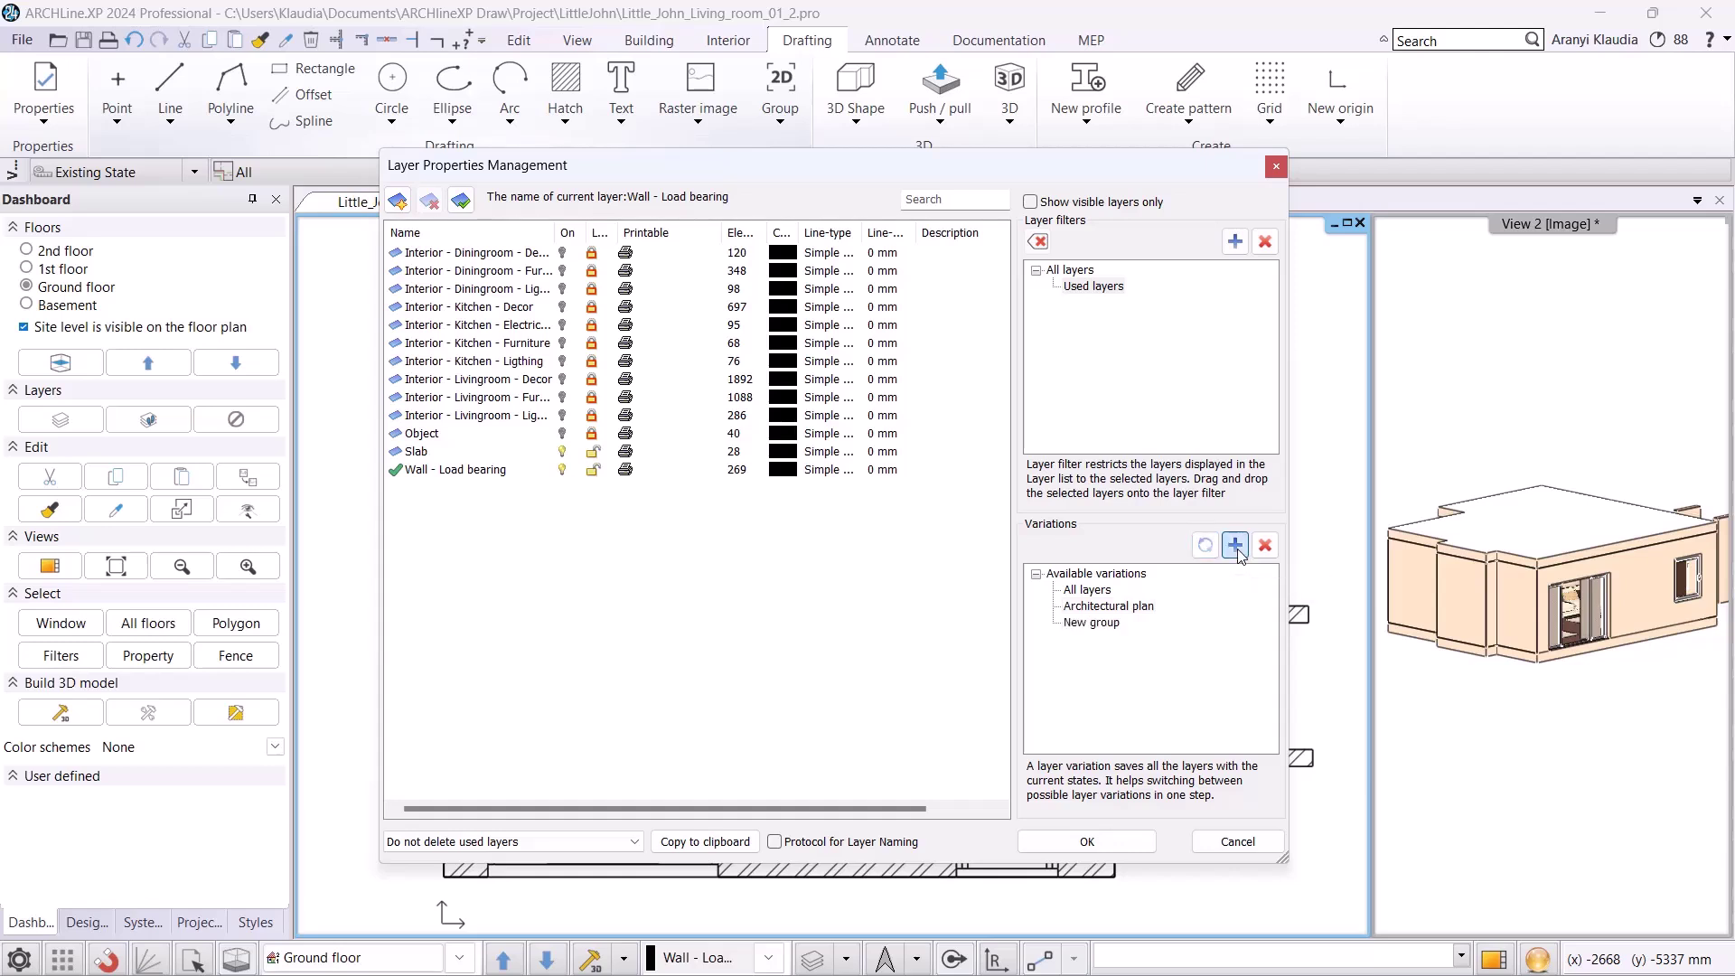
{"action": "right_click", "coordinate": [1098, 623]}
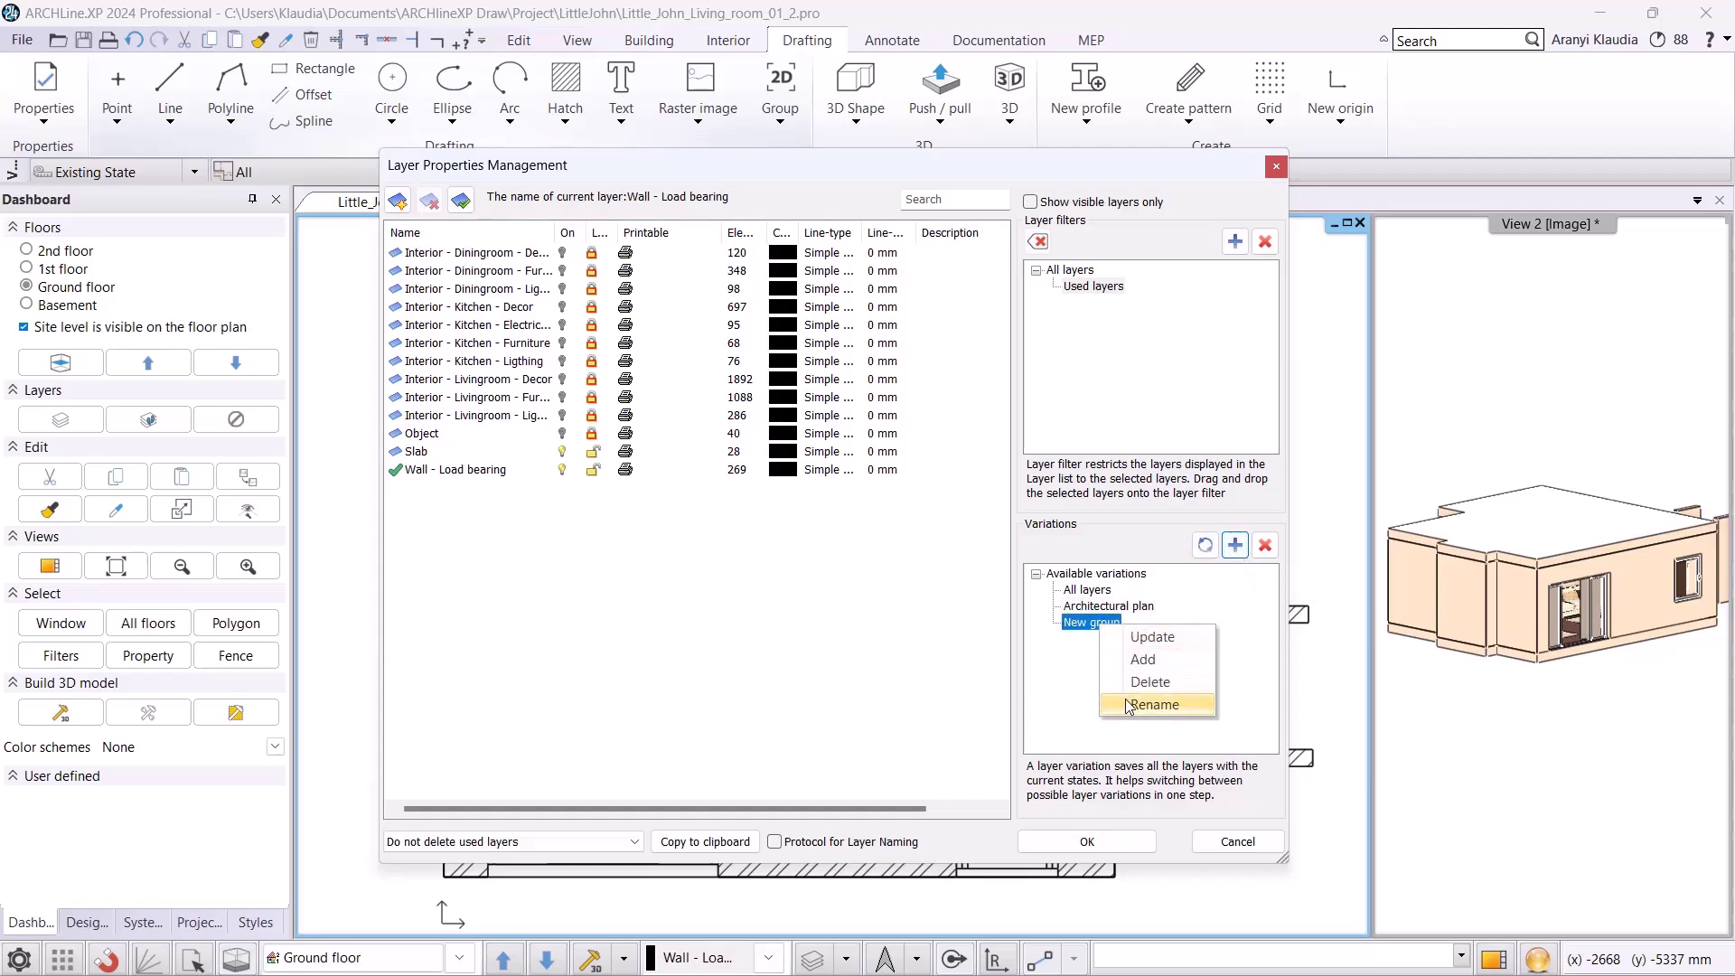
{"action": "left_click", "coordinate": [1154, 705]}
{"action": "type", "text": "Diningroom furnishing plan"}
{"action": "key", "text": "Return"}
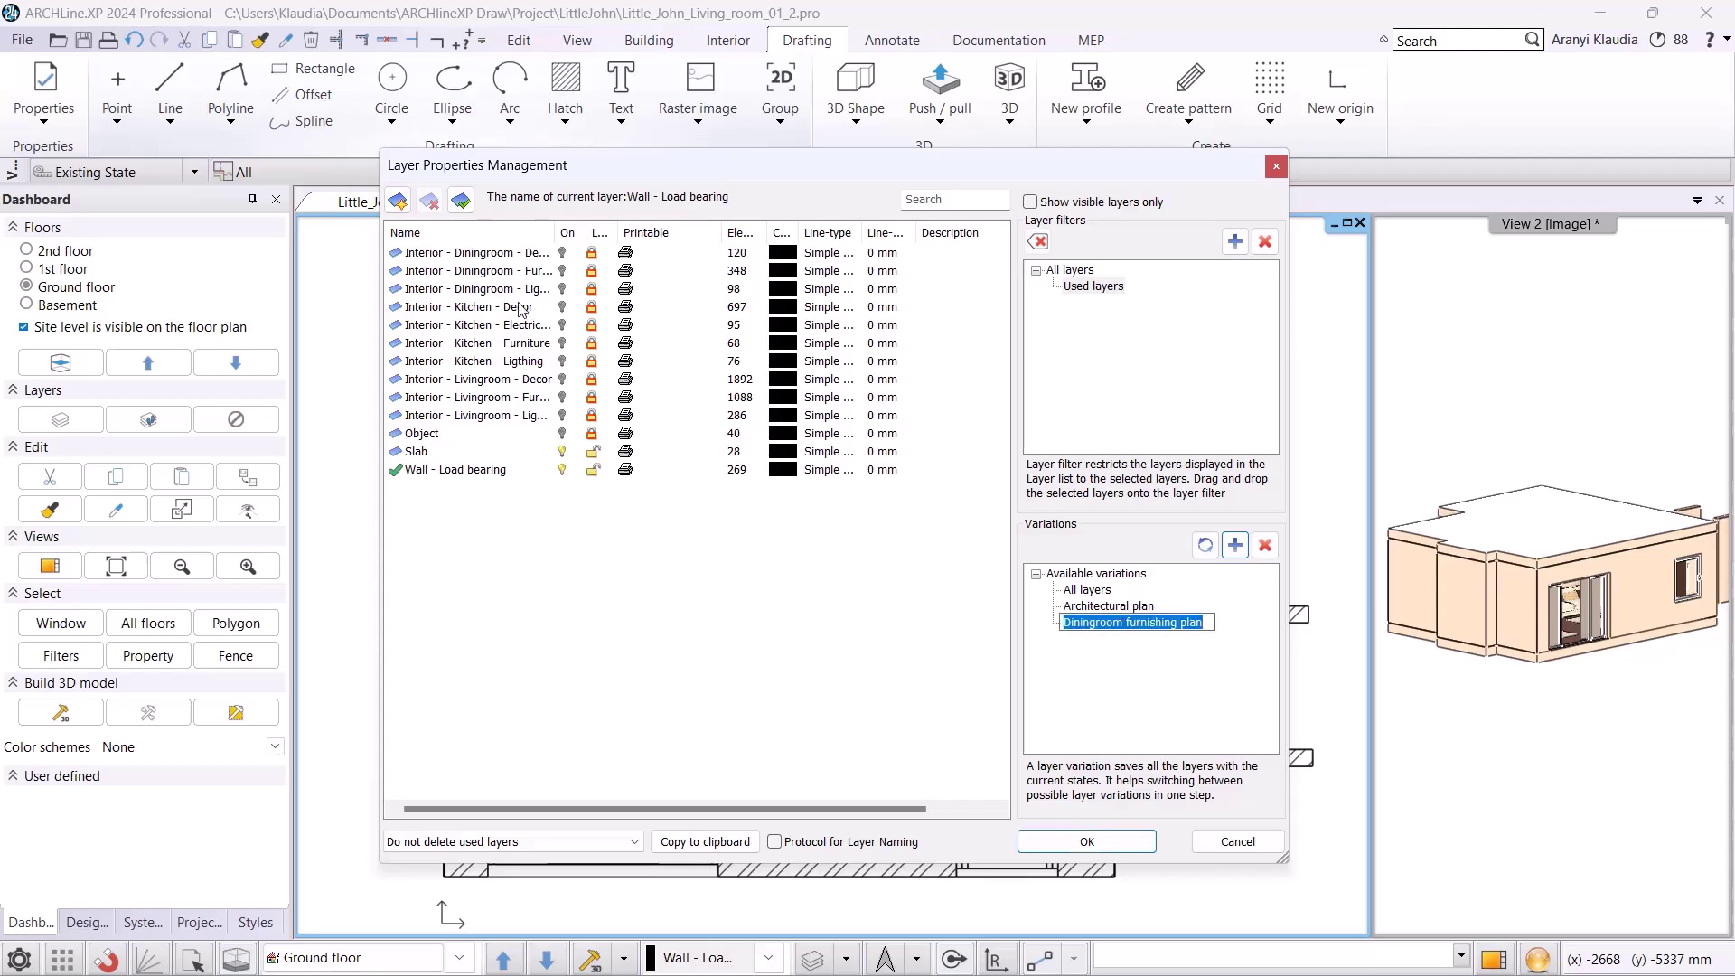
- Unlock the Diningroom Decor, Furniture and Lightning layers and store them in the variation
{"action": "left_click", "coordinate": [591, 252]}
{"action": "left_click_drag", "start_coordinate": [556, 232], "coordinate": [587, 233]}
{"action": "left_click", "coordinate": [624, 270]}
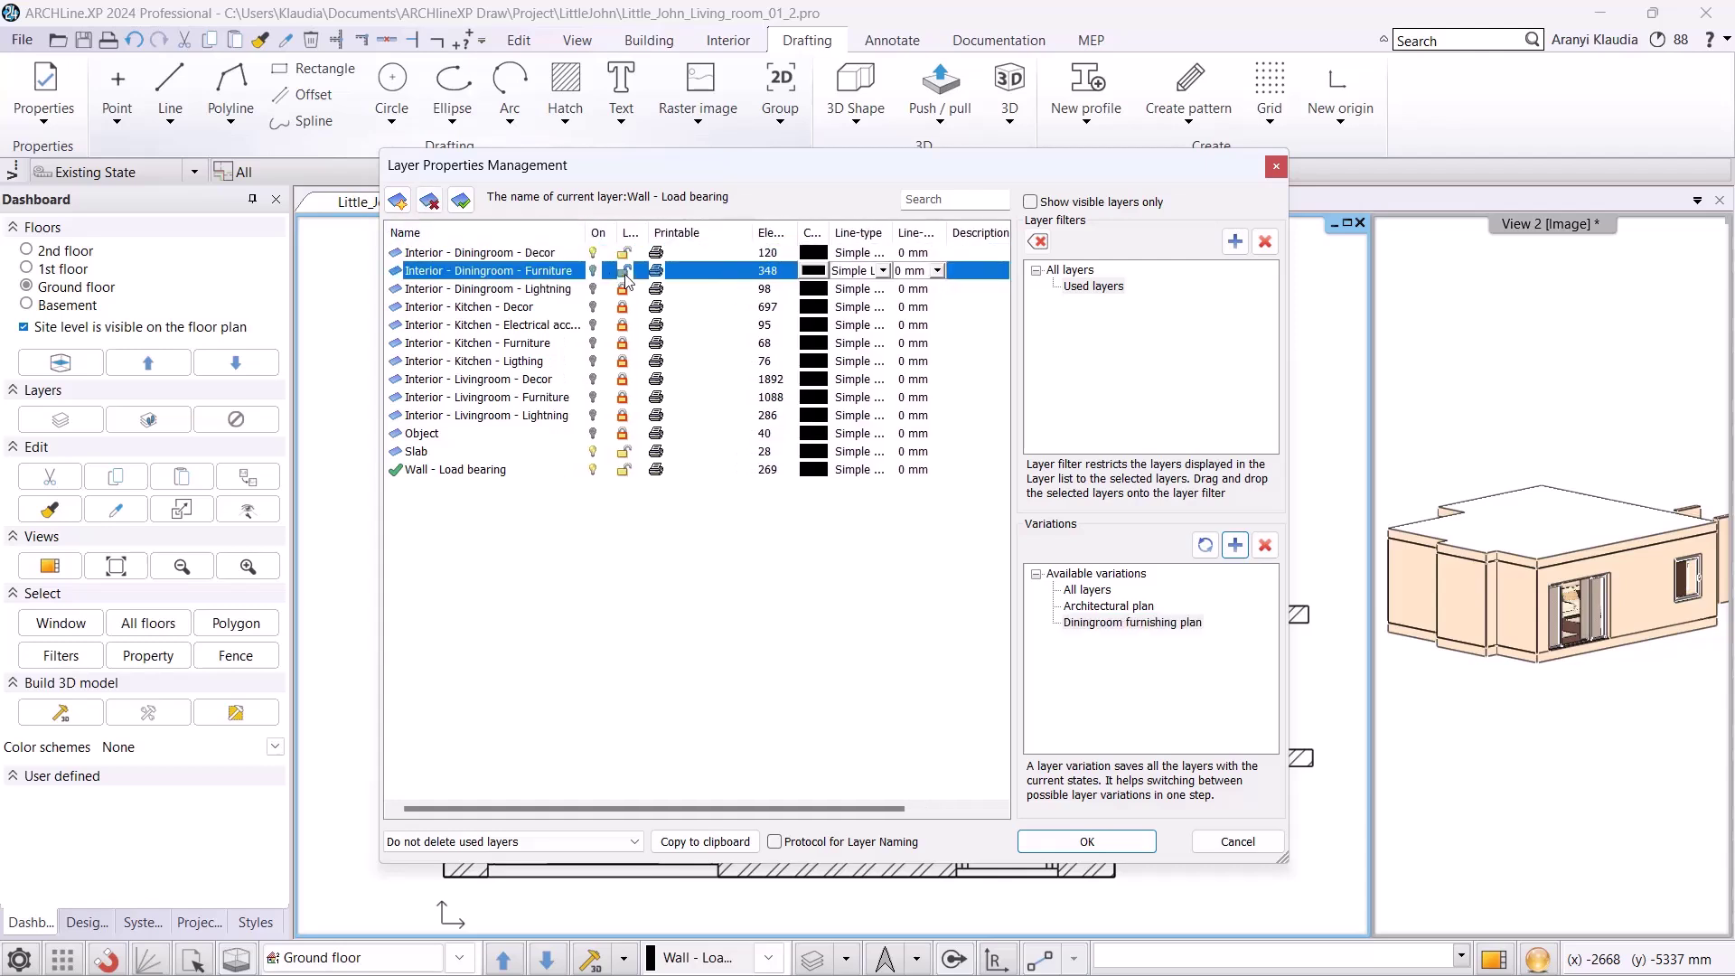
{"action": "left_click", "coordinate": [624, 288]}
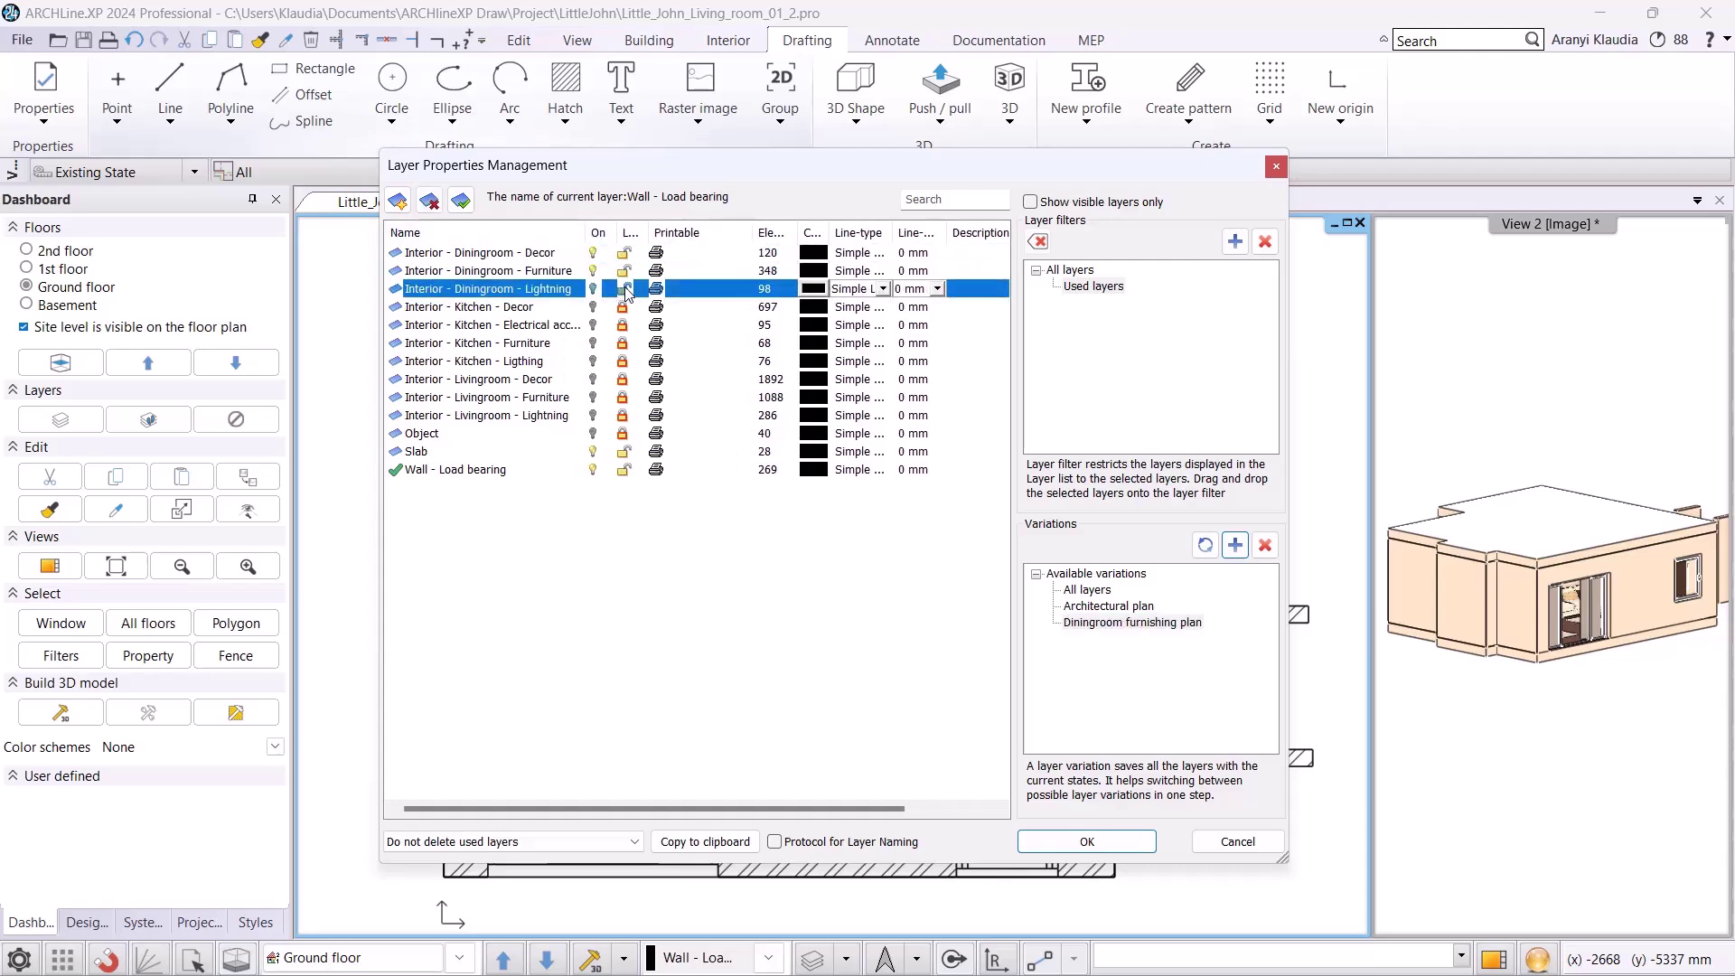
{"action": "left_click", "coordinate": [1205, 546]}
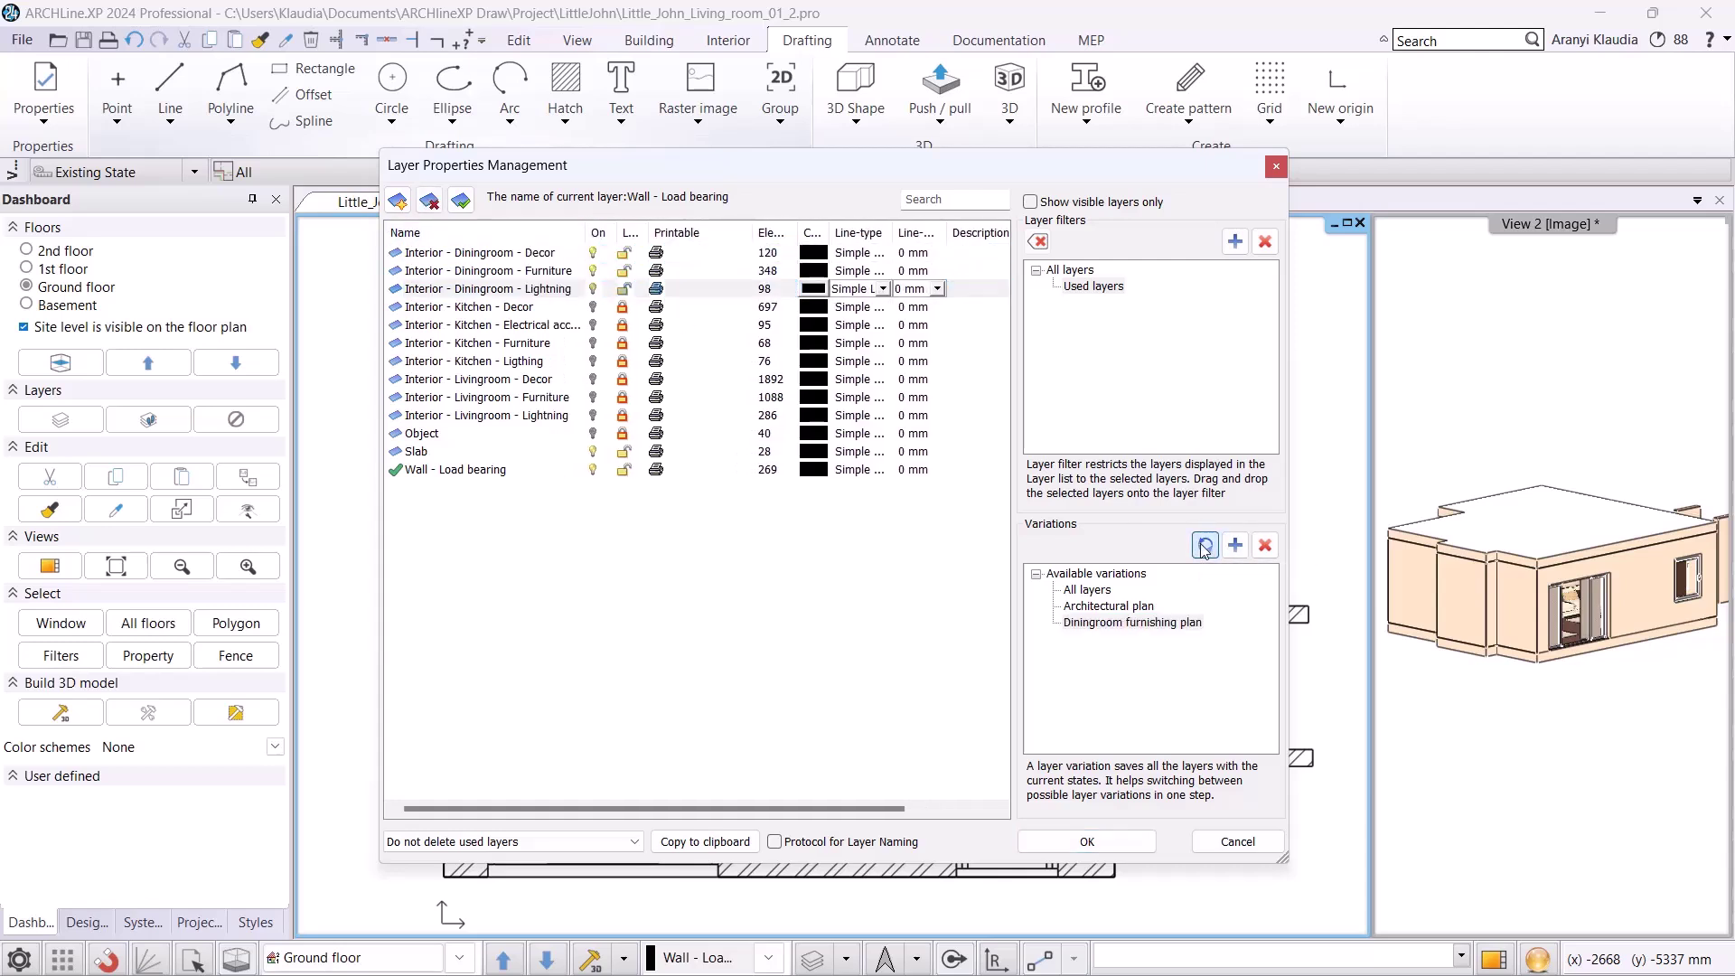
- Compare the Architectural plan and Diningroom furnishing plan variations, then add a new variation
{"action": "left_click", "coordinate": [1117, 614]}
{"action": "left_click", "coordinate": [1104, 624]}
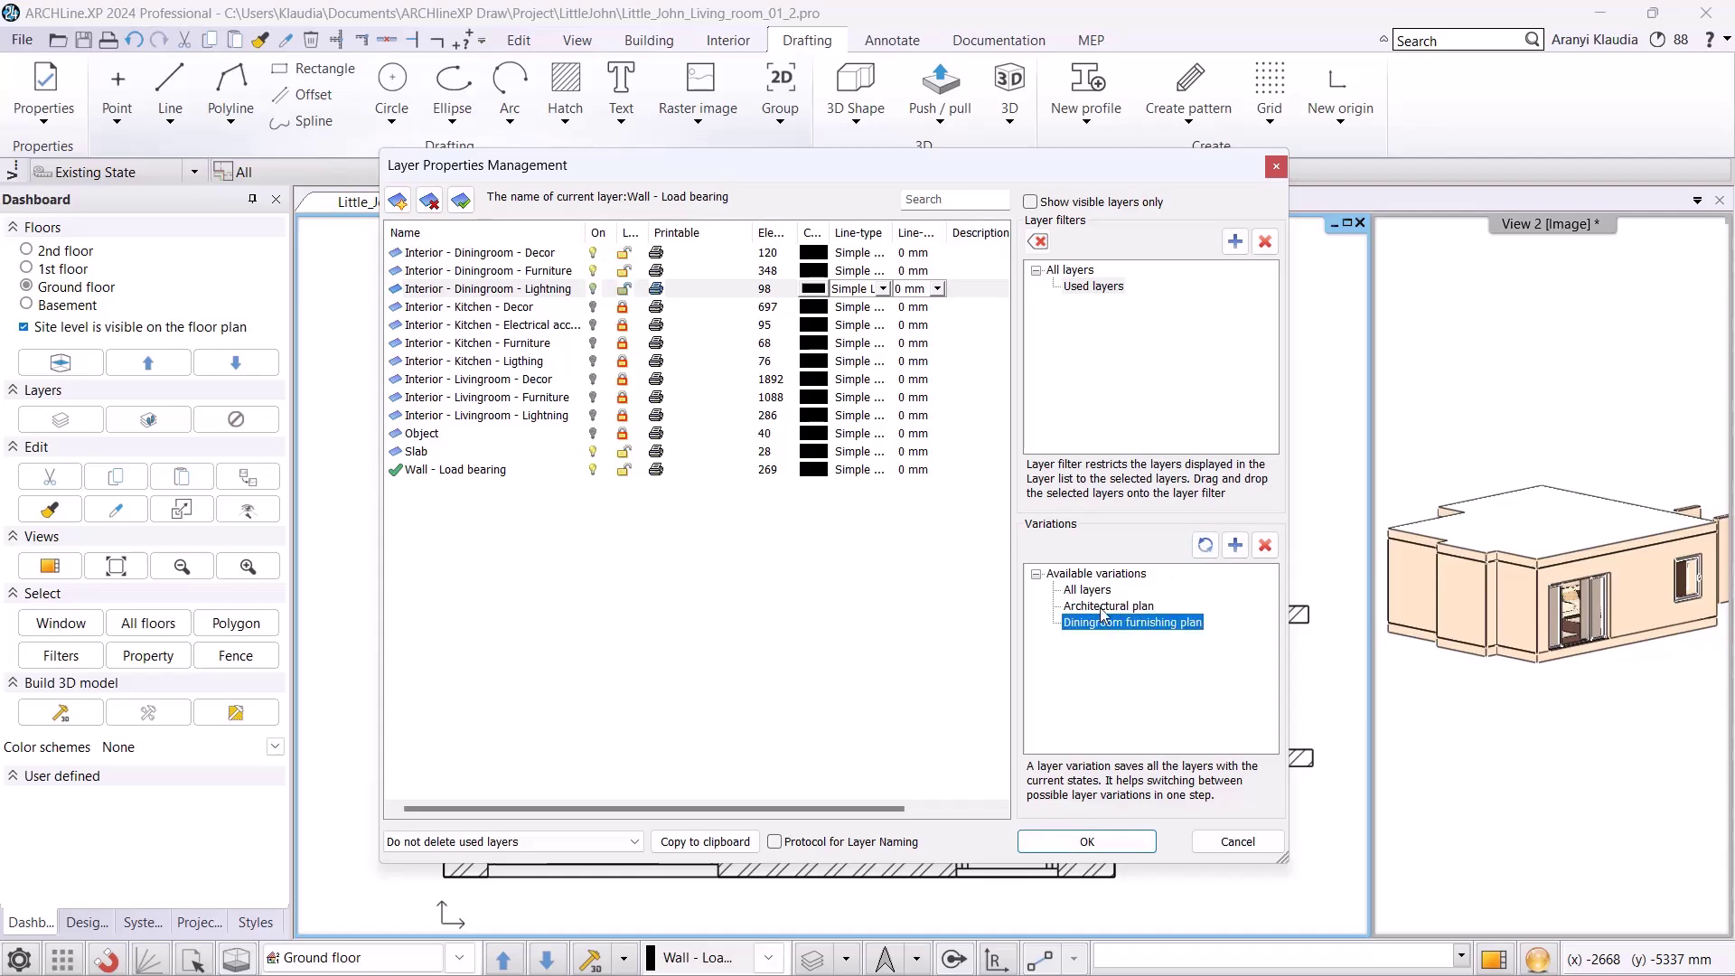
{"action": "left_click", "coordinate": [1104, 608]}
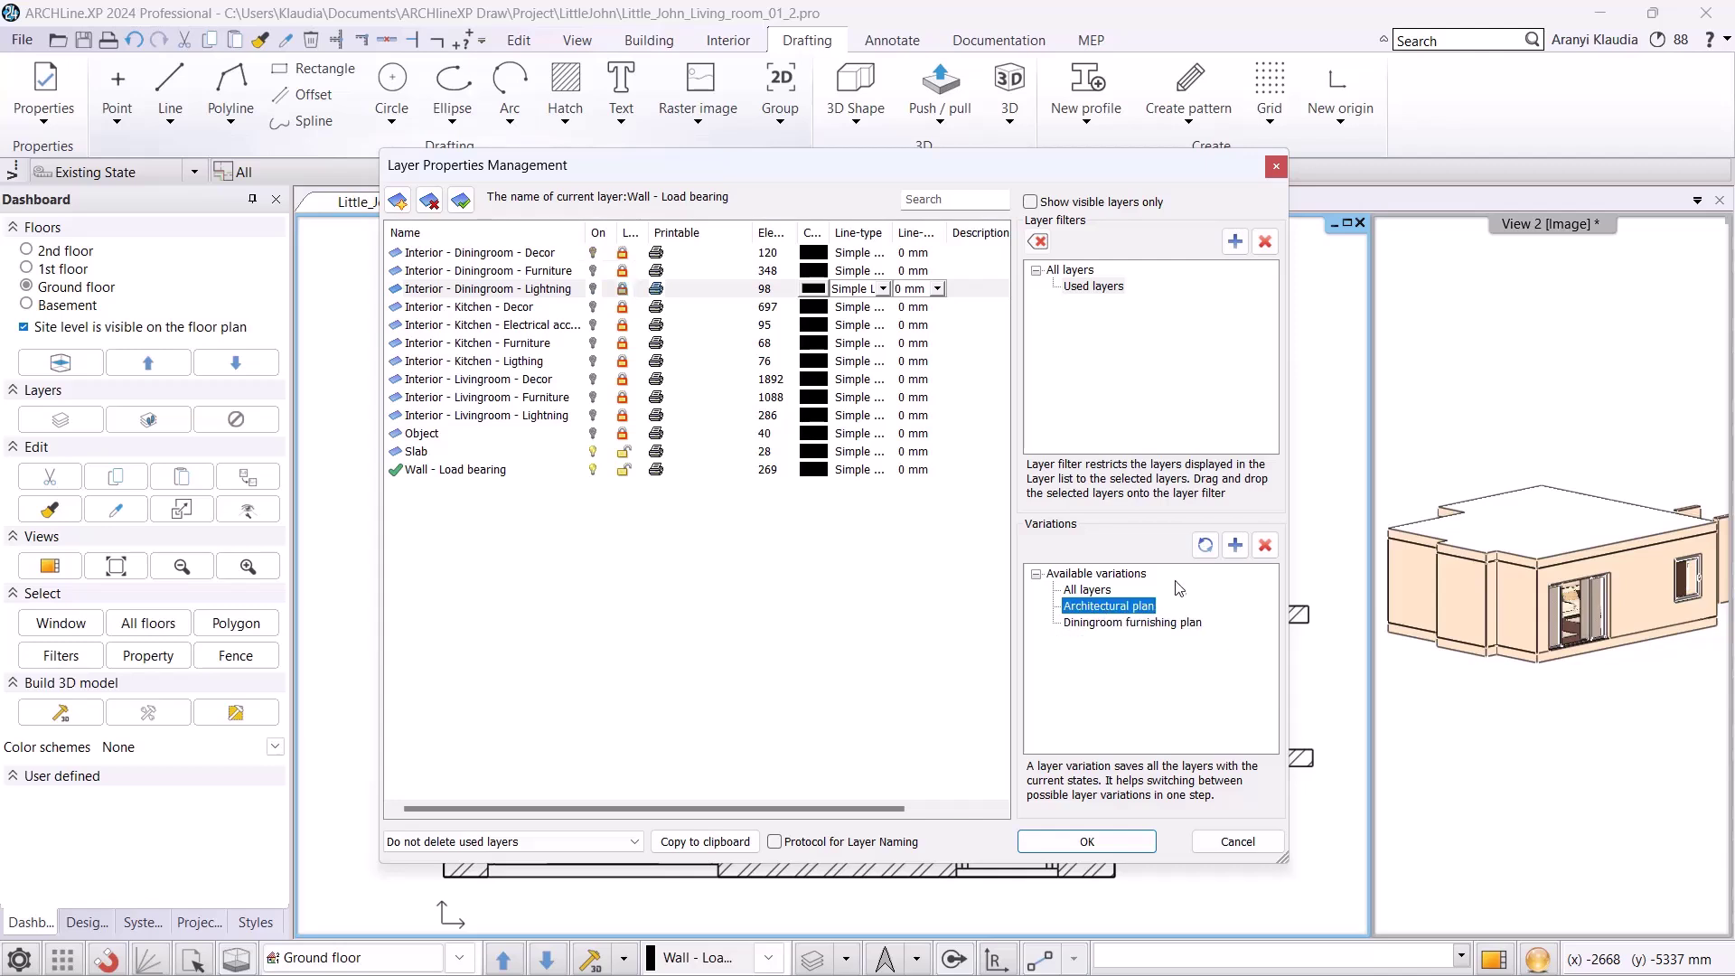
{"action": "left_click", "coordinate": [1236, 547]}
- Rename the new variation to 'Livingroom furnishing plan'
{"action": "right_click", "coordinate": [1099, 642]}
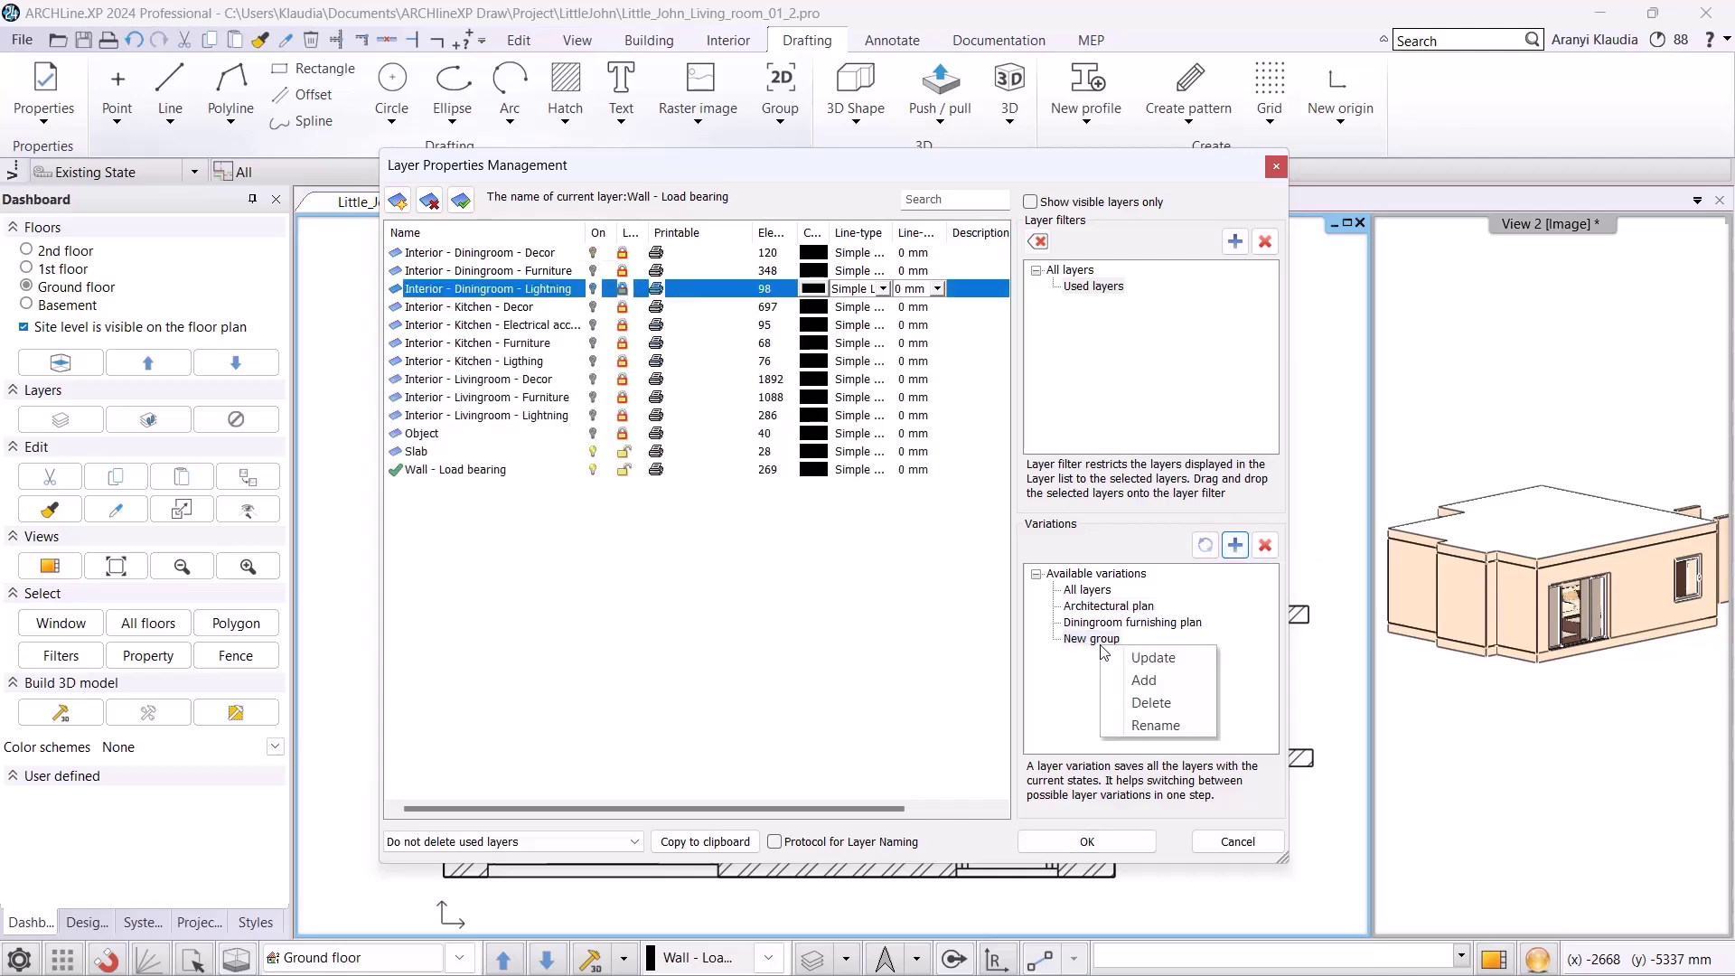
{"action": "left_click", "coordinate": [1127, 661]}
{"action": "type", "text": "Livingroom furnishing plan"}
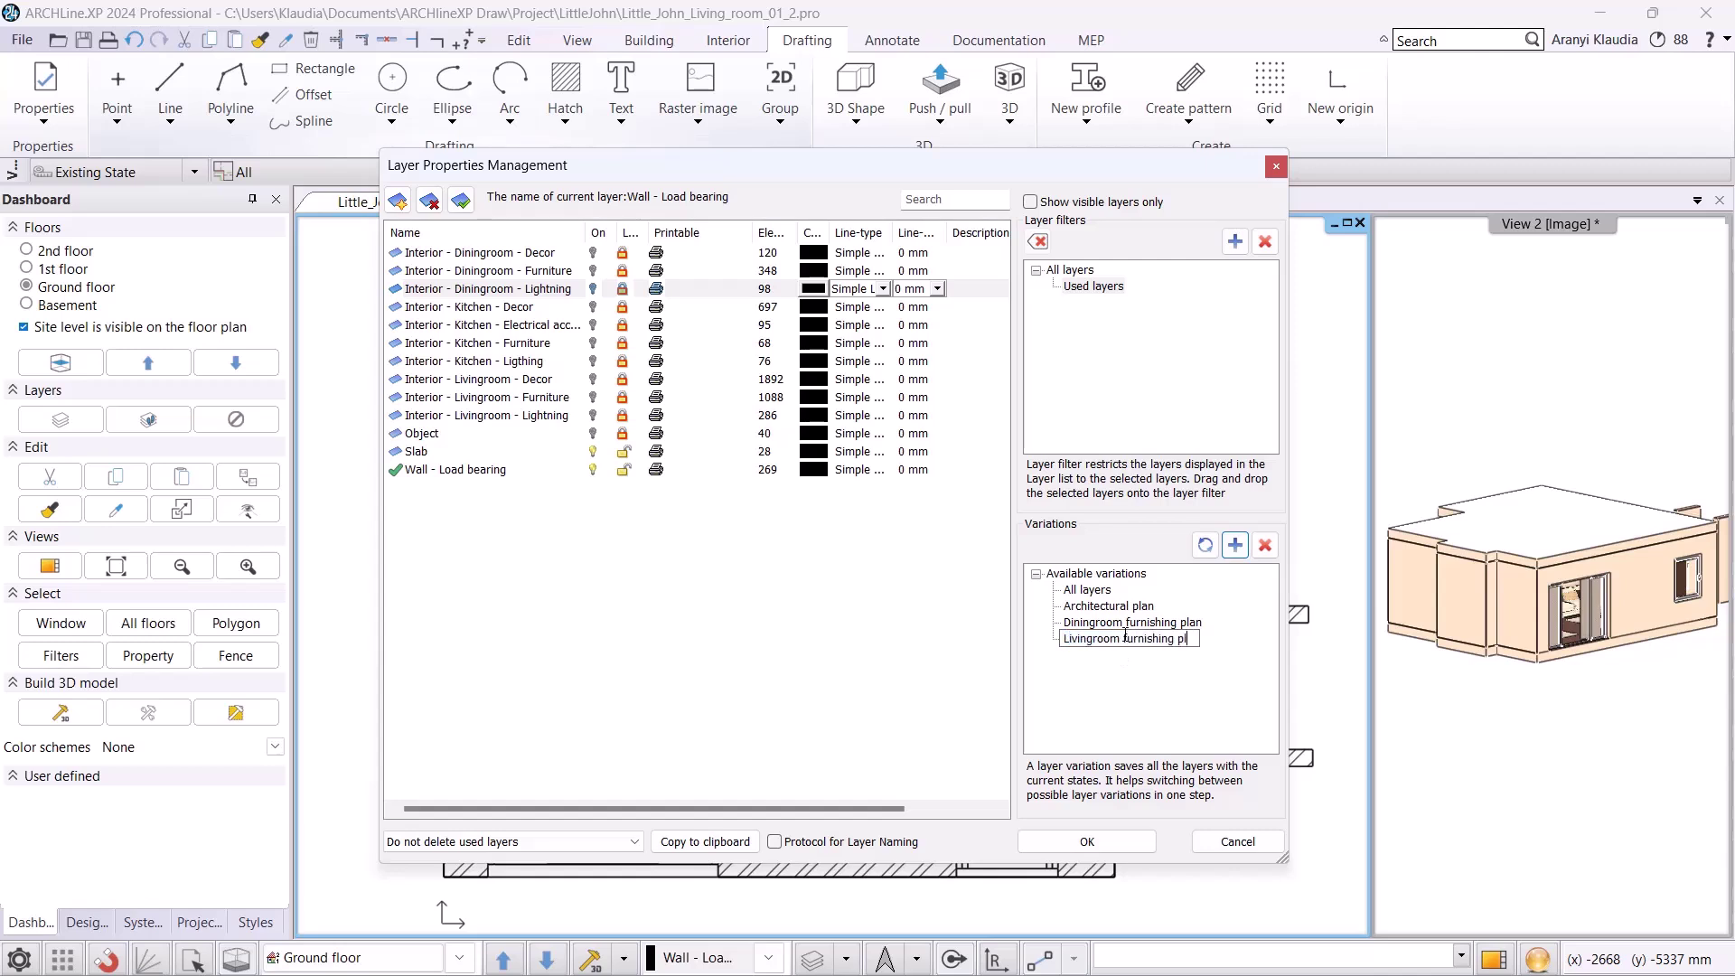
{"action": "key", "text": "Return"}
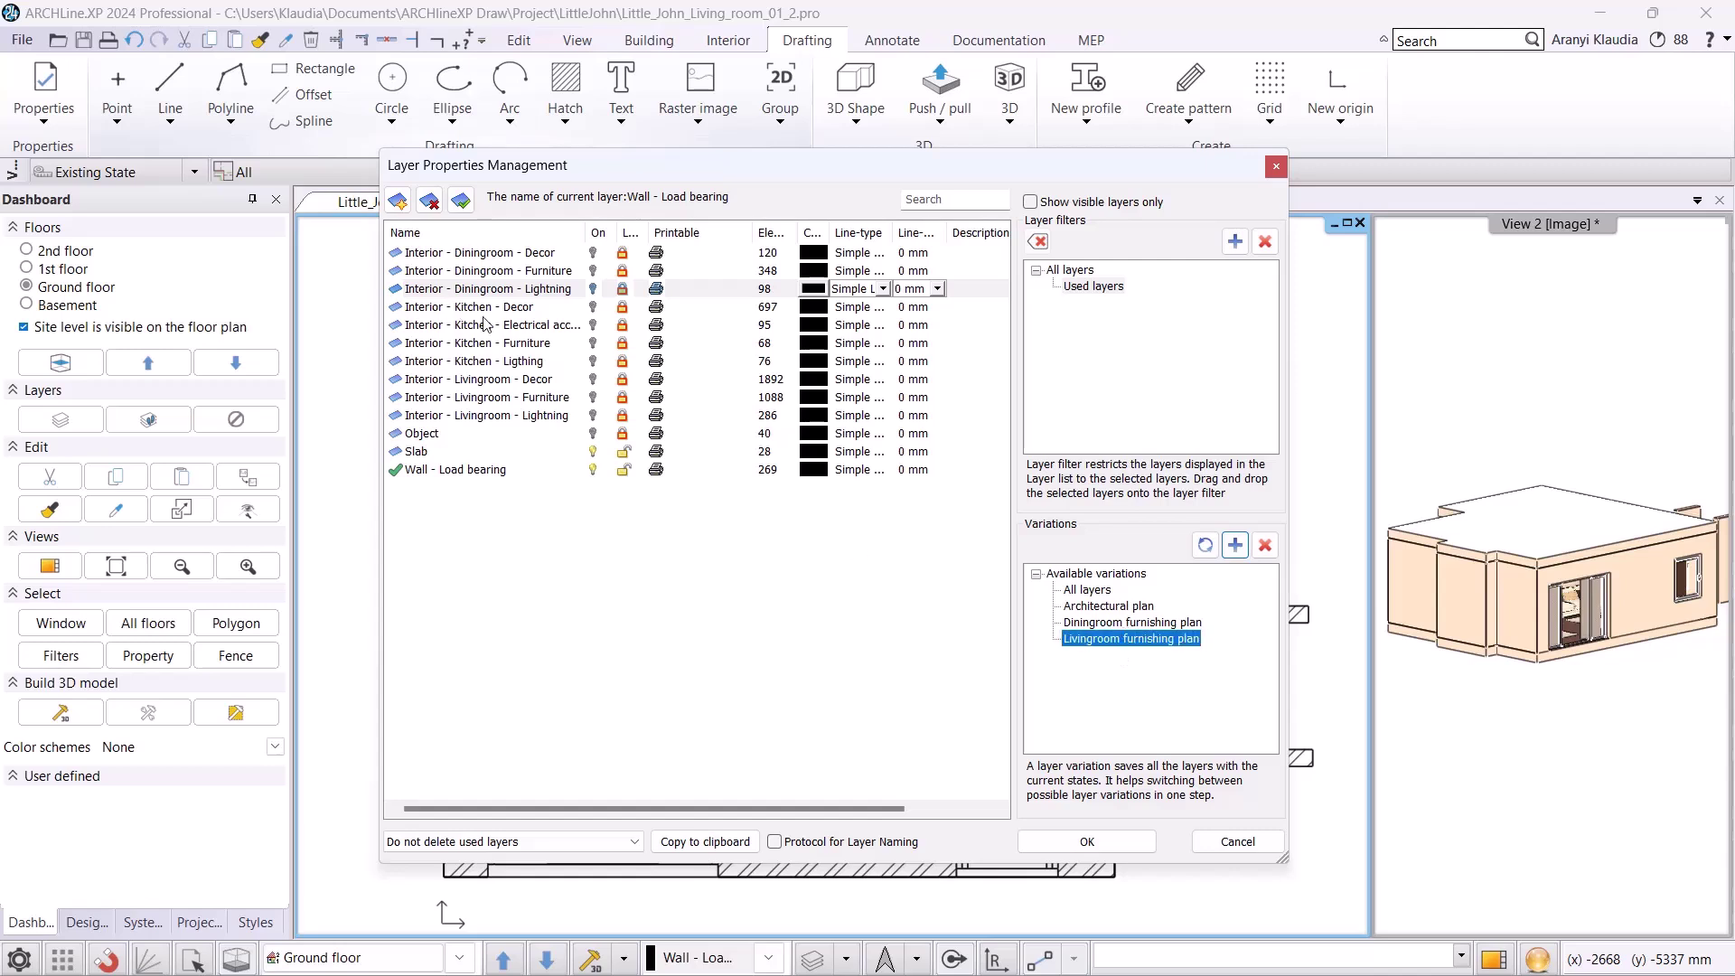
- Unlock the Livingroom Decor, Furniture and Lightning layers and store them in the variation
{"action": "left_click", "coordinate": [484, 379]}
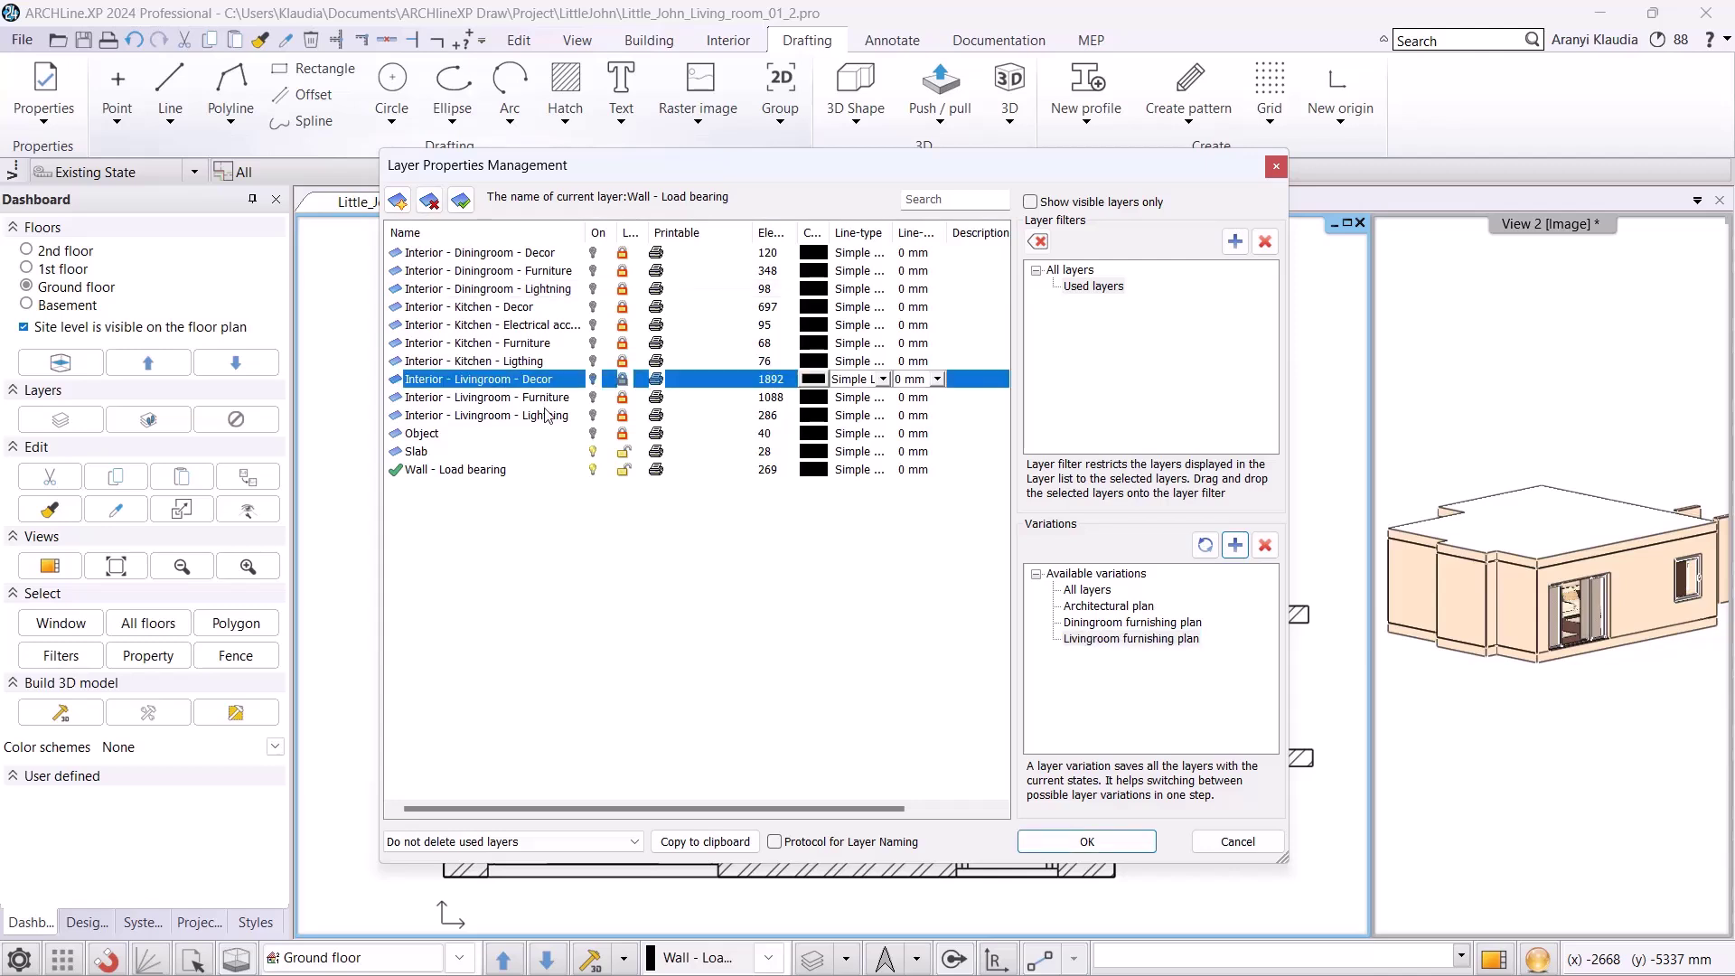
{"action": "left_click", "coordinate": [520, 418], "text": "shift"}
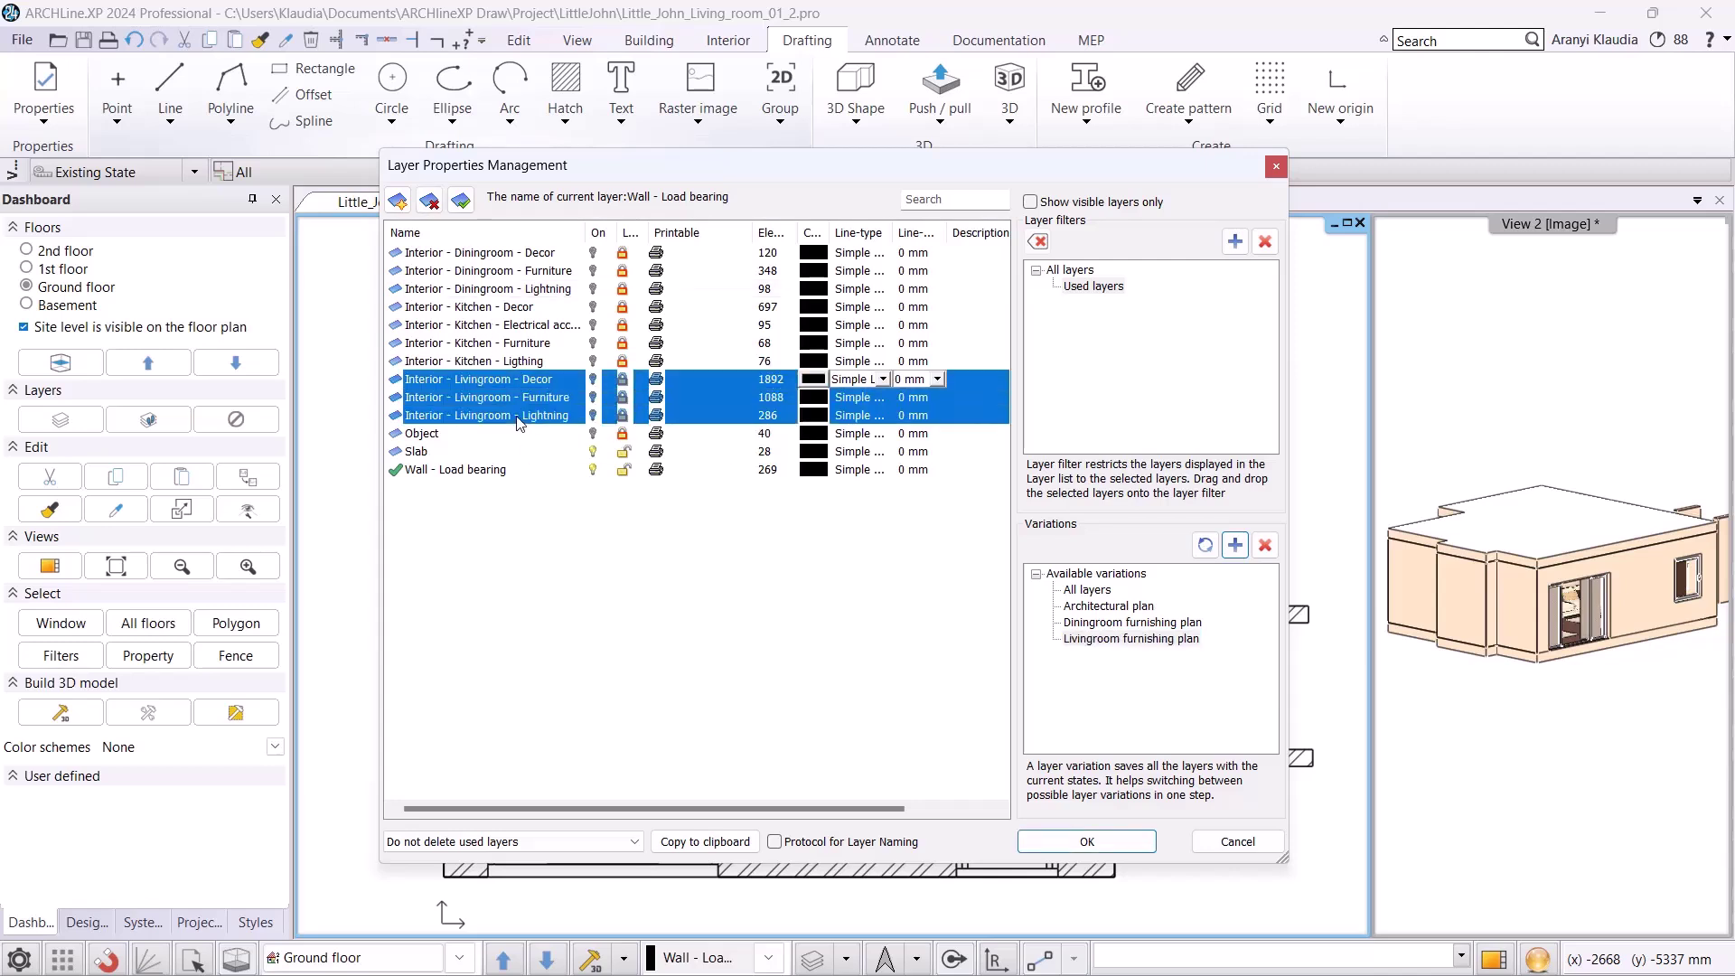
{"action": "left_click", "coordinate": [625, 384]}
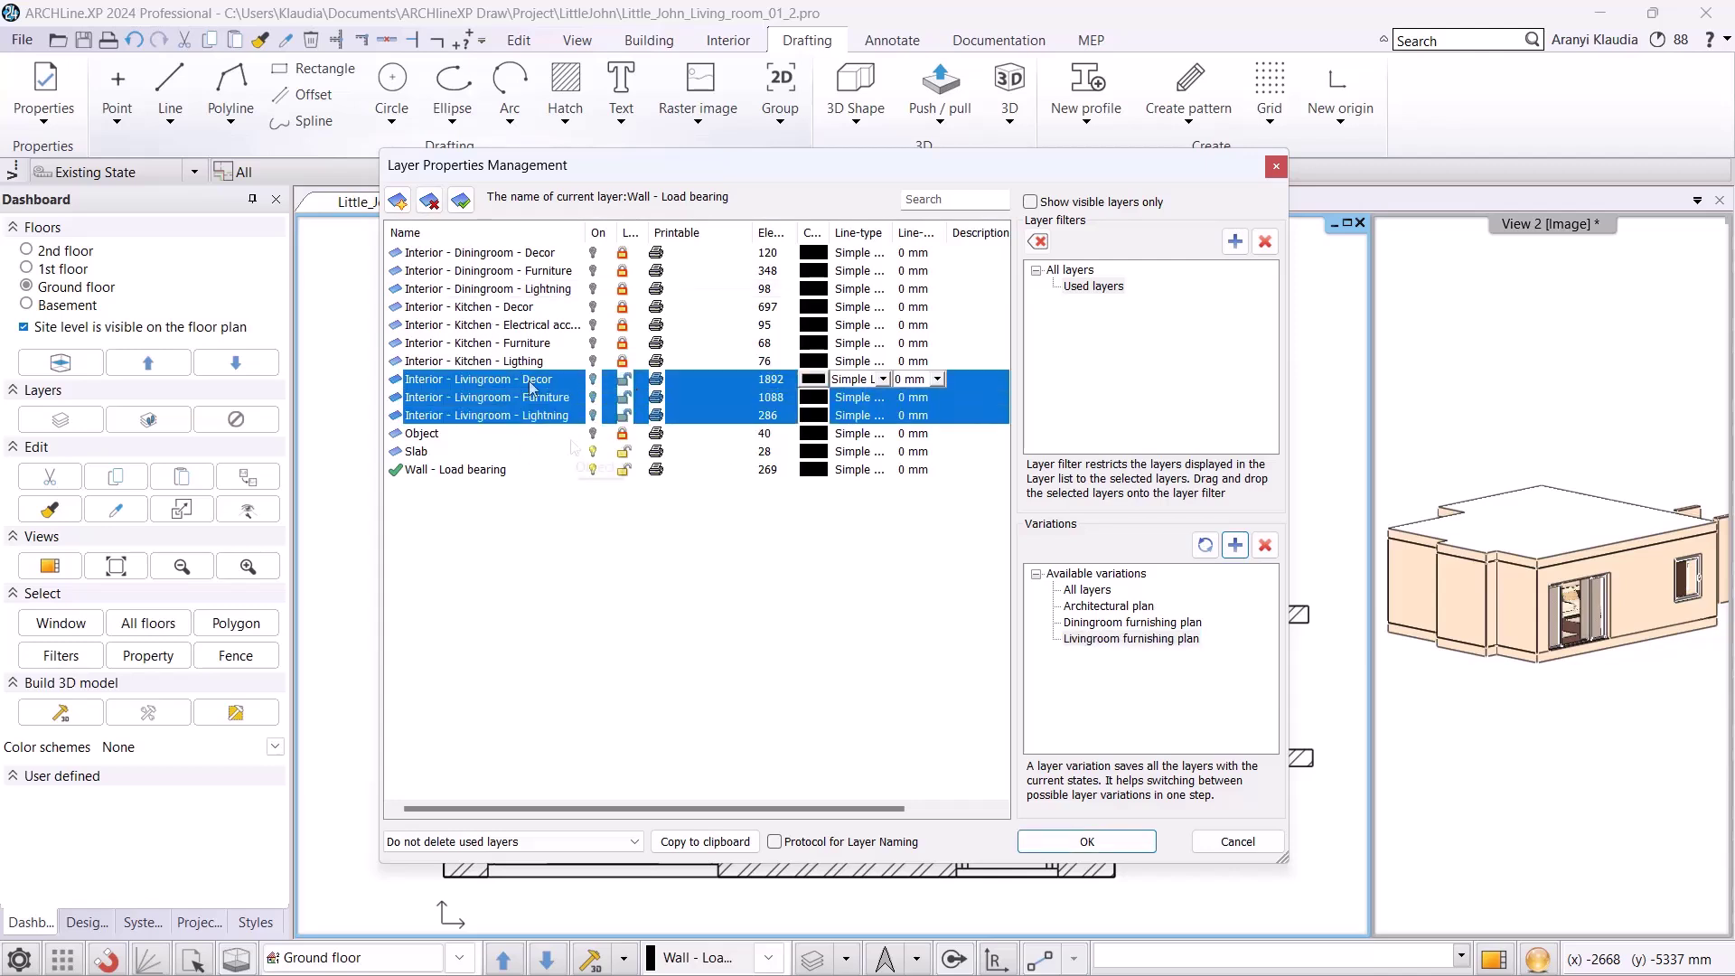
{"action": "left_click", "coordinate": [1208, 547]}
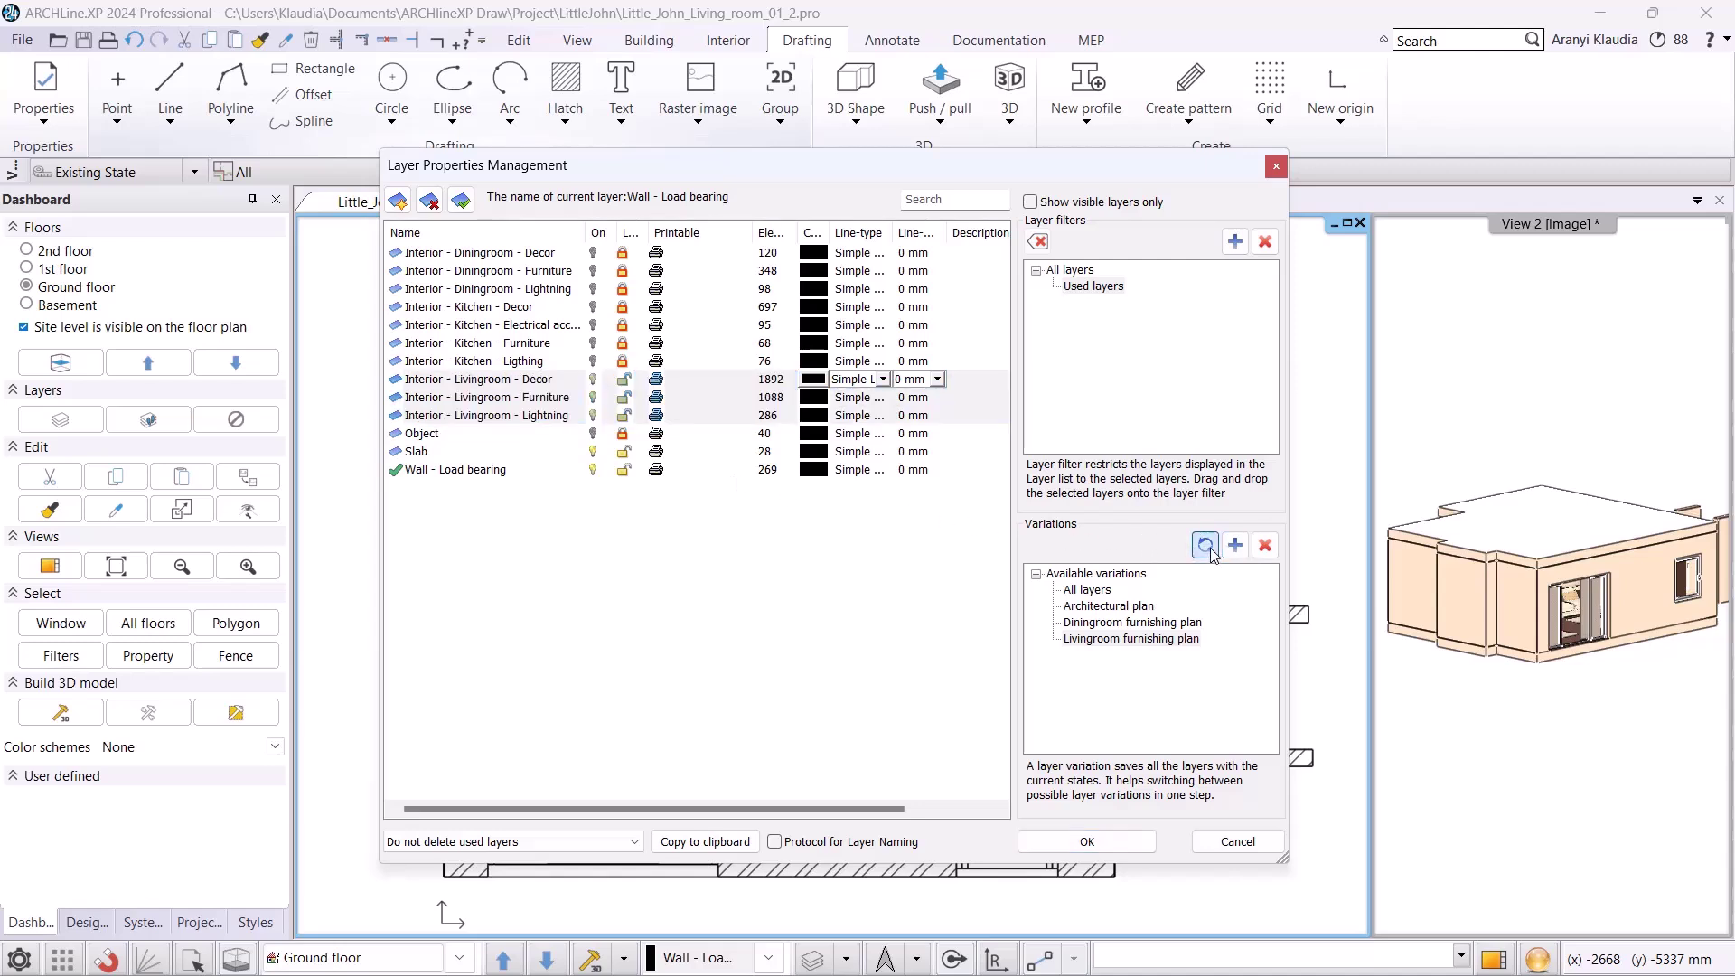
- Close the layer dialog and preview the Architectural plan and Diningroom furnishing plan variations
{"action": "left_click", "coordinate": [1104, 843]}
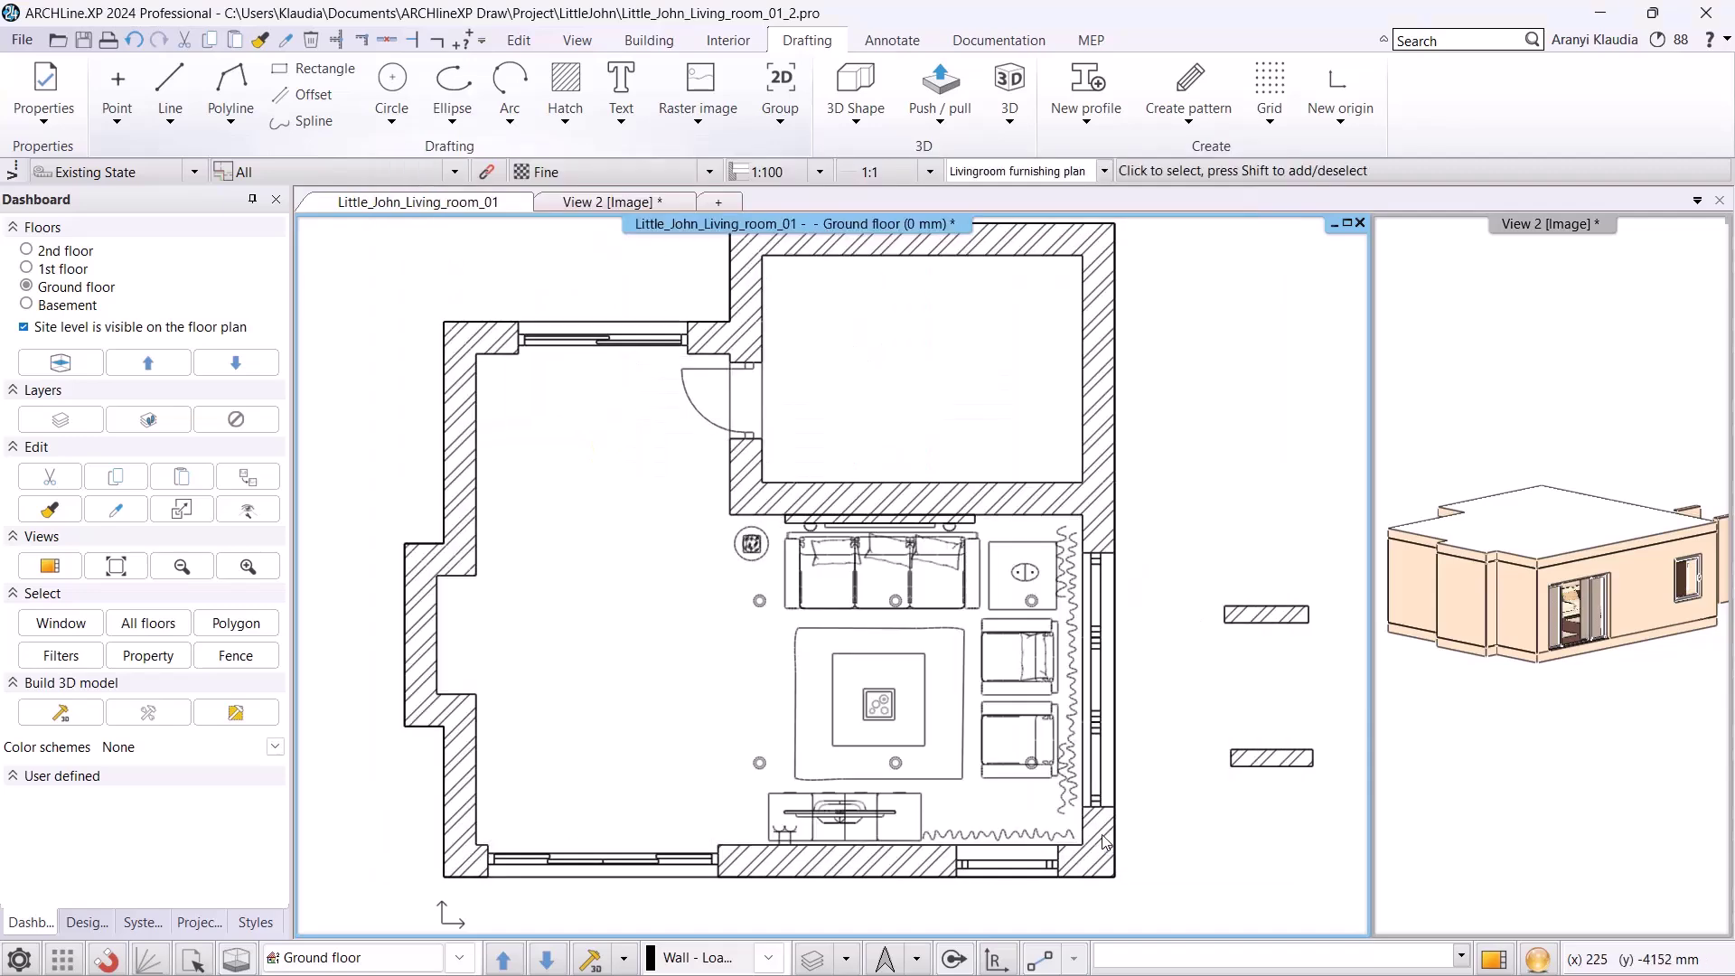
{"action": "left_click", "coordinate": [1104, 171]}
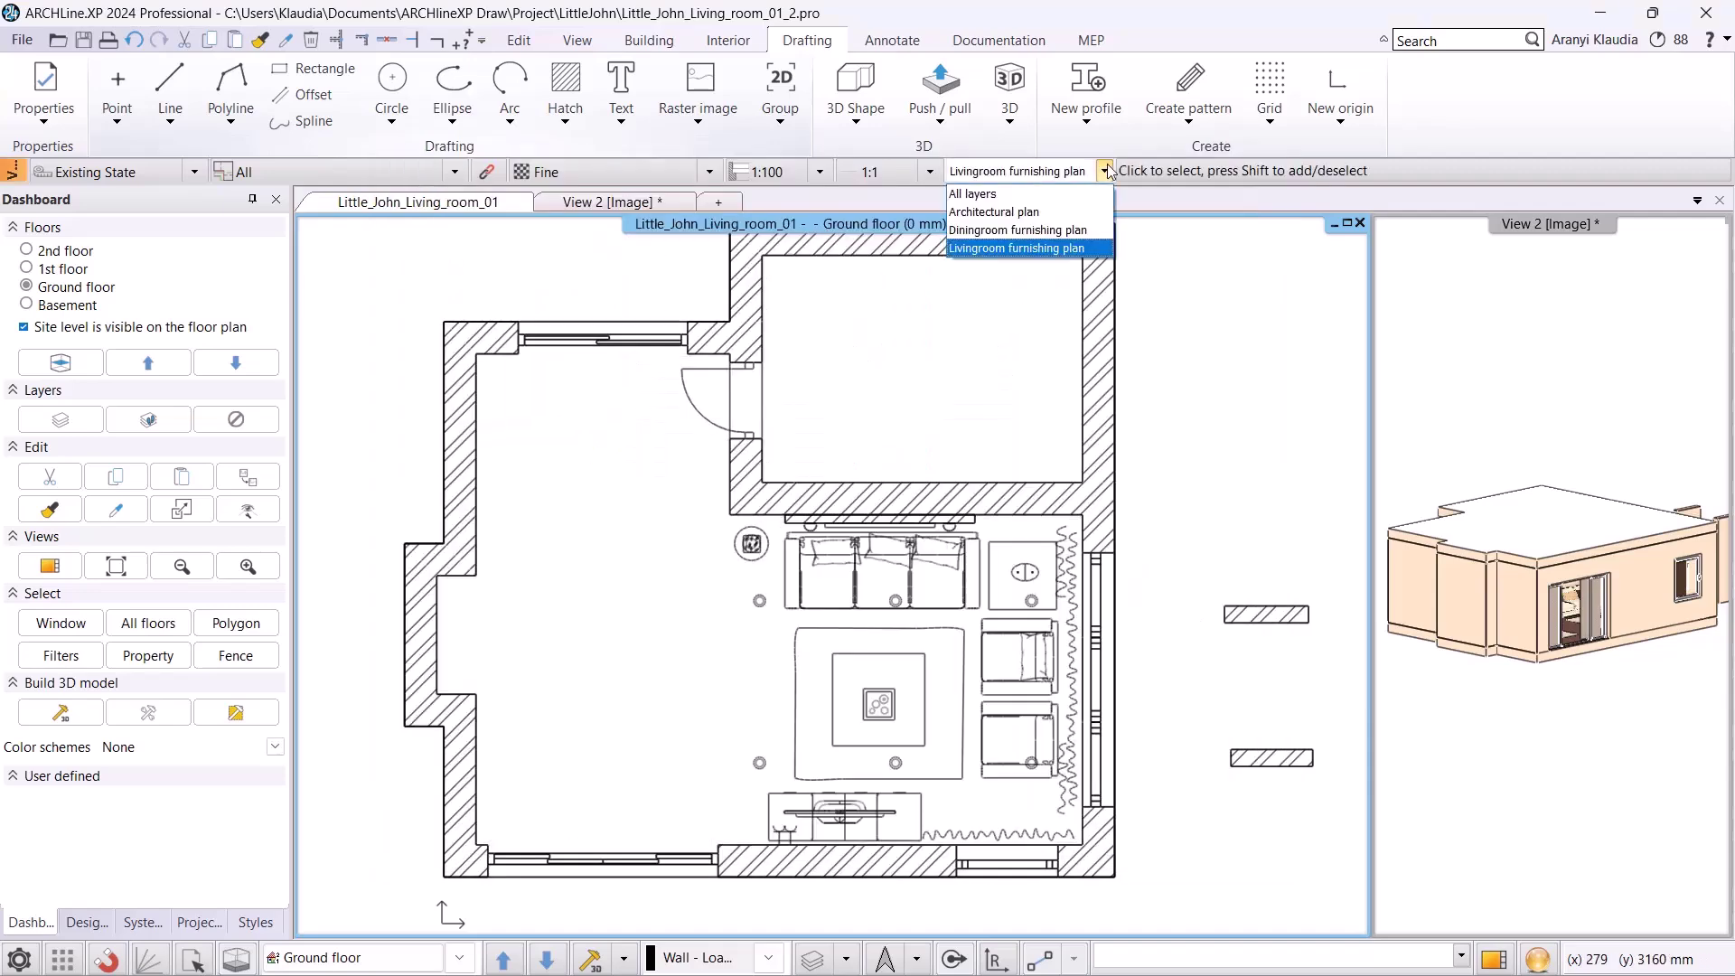
{"action": "left_click", "coordinate": [1094, 212]}
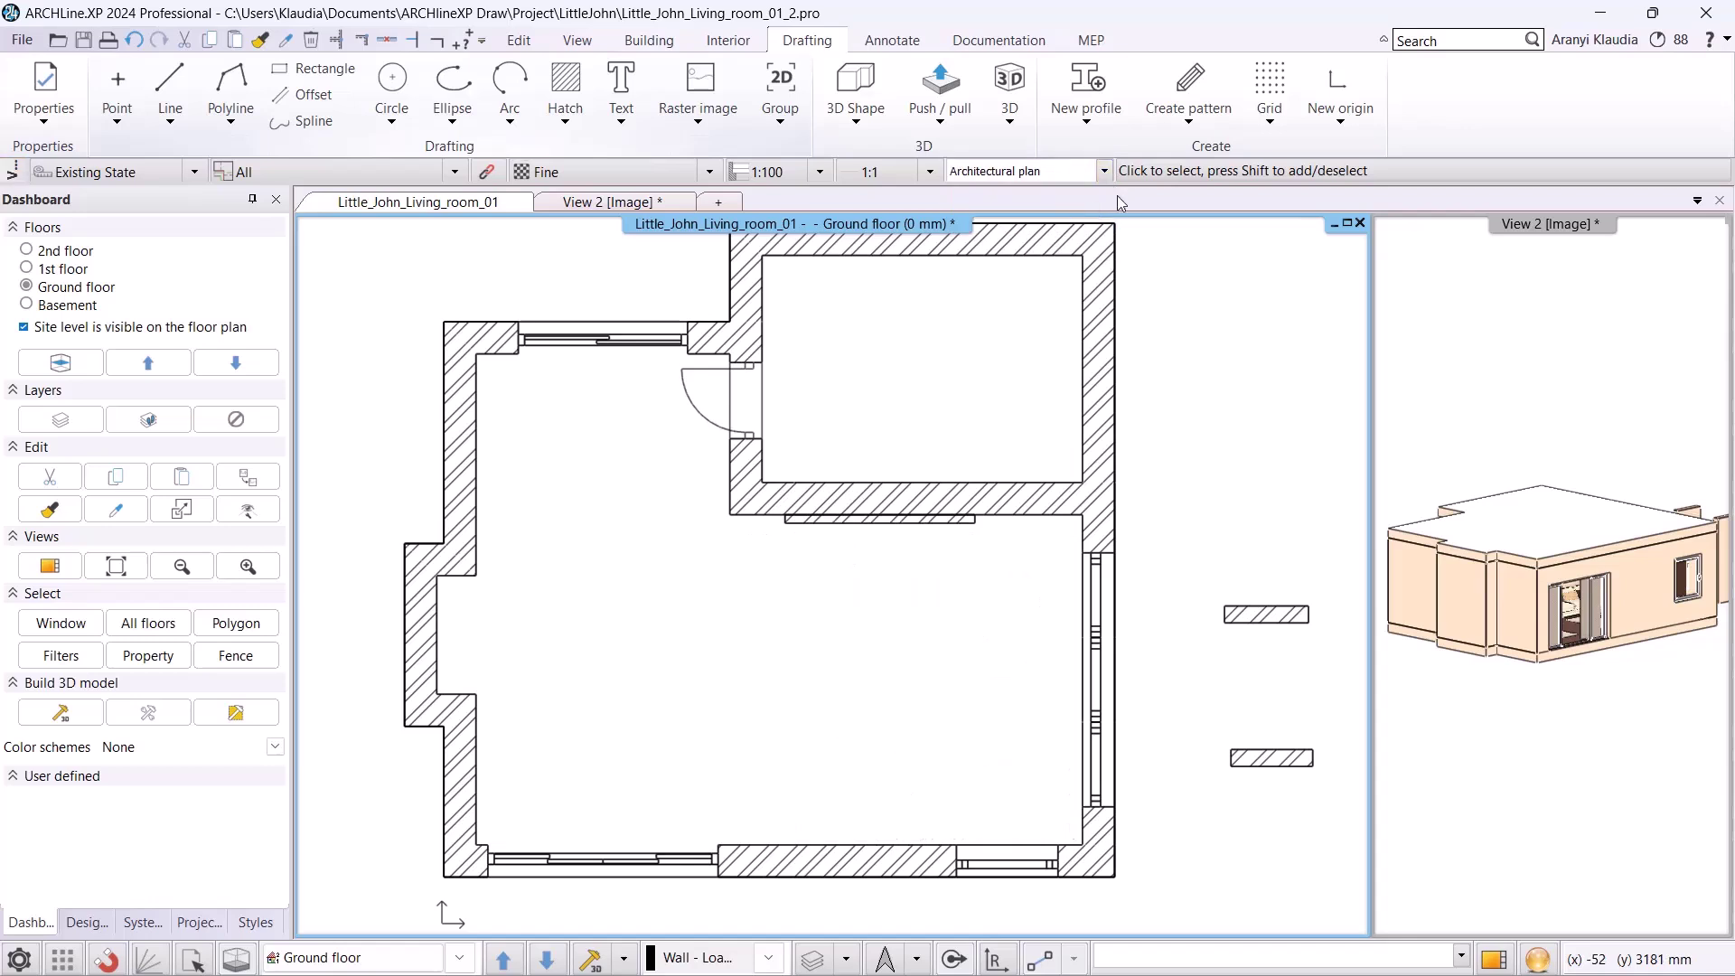
{"action": "left_click", "coordinate": [1105, 171]}
{"action": "left_click", "coordinate": [1057, 226]}
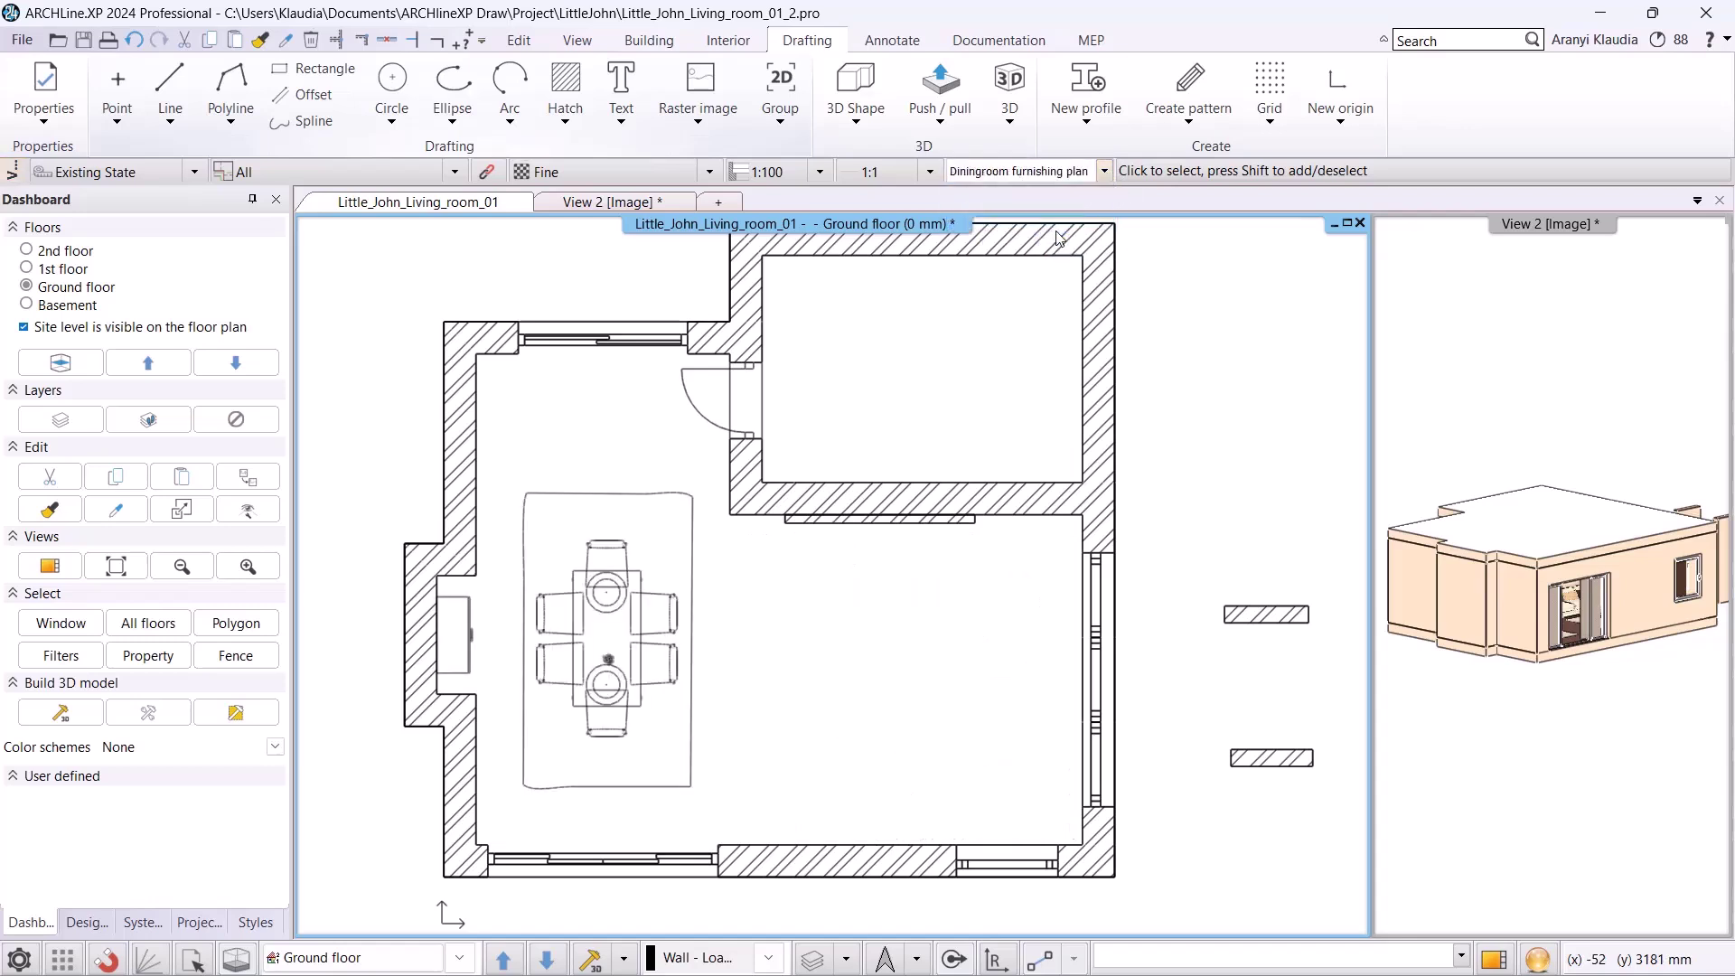
- Apply the Livingroom furnishing plan variation, rebuild the 3D model and open the settings
{"action": "left_click", "coordinate": [1105, 170]}
{"action": "left_click", "coordinate": [1040, 241]}
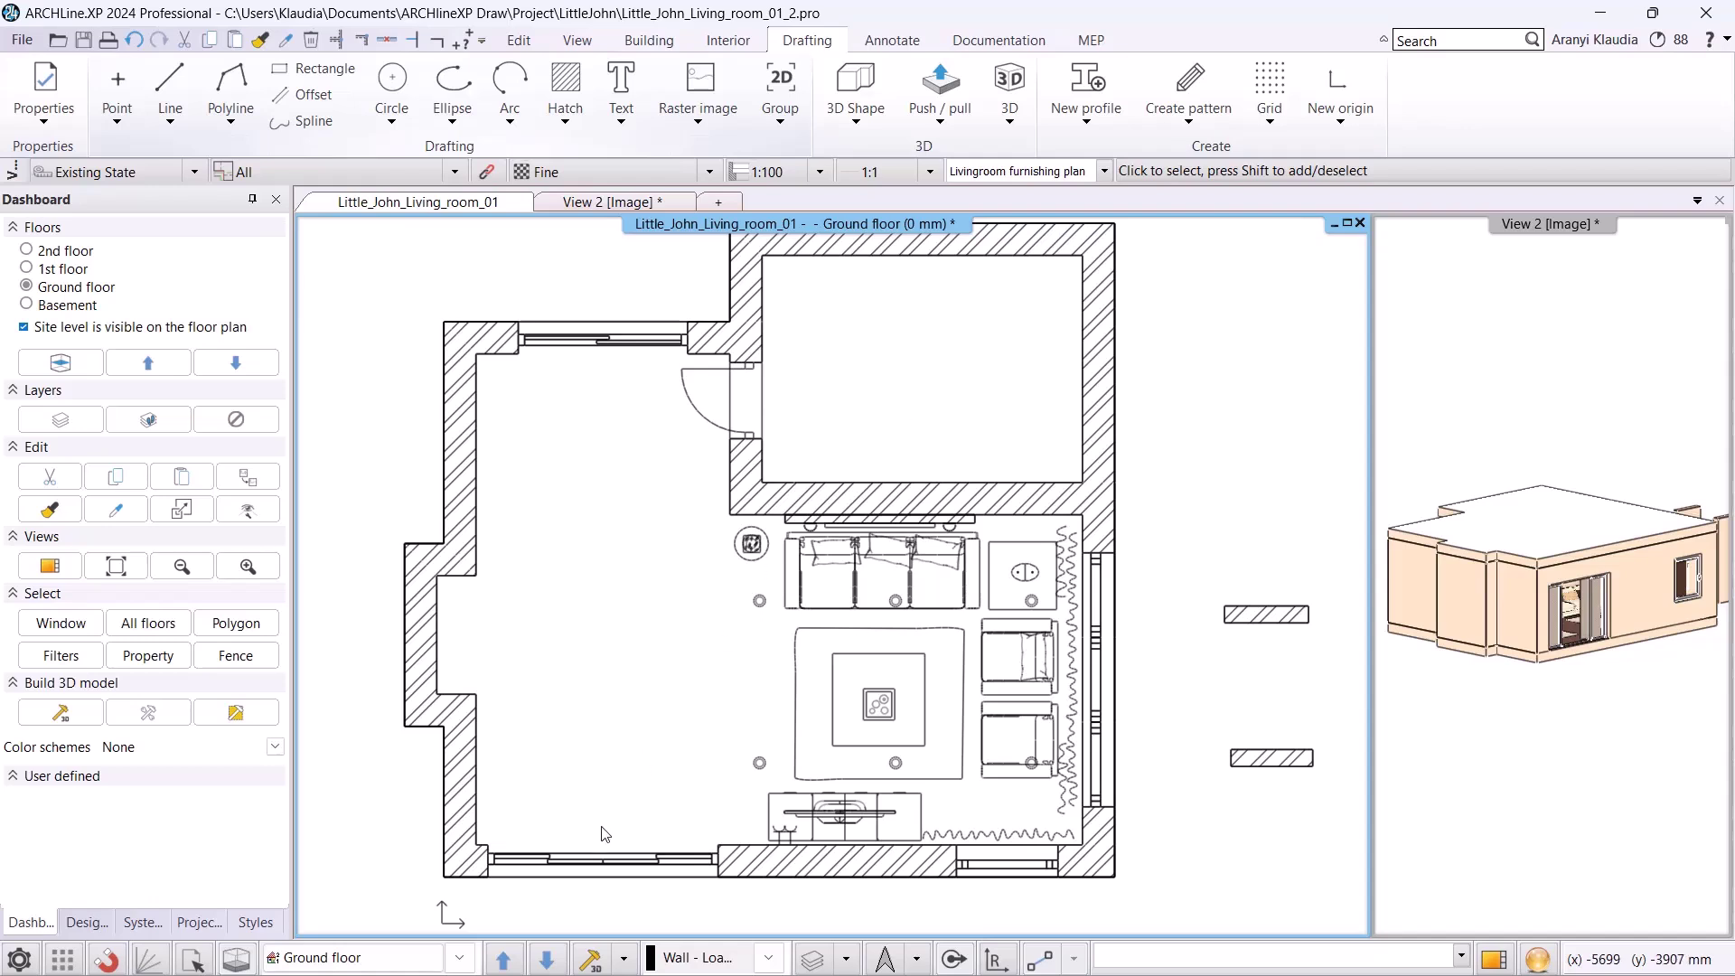
{"action": "left_click", "coordinate": [592, 960]}
{"action": "left_click", "coordinate": [18, 960]}
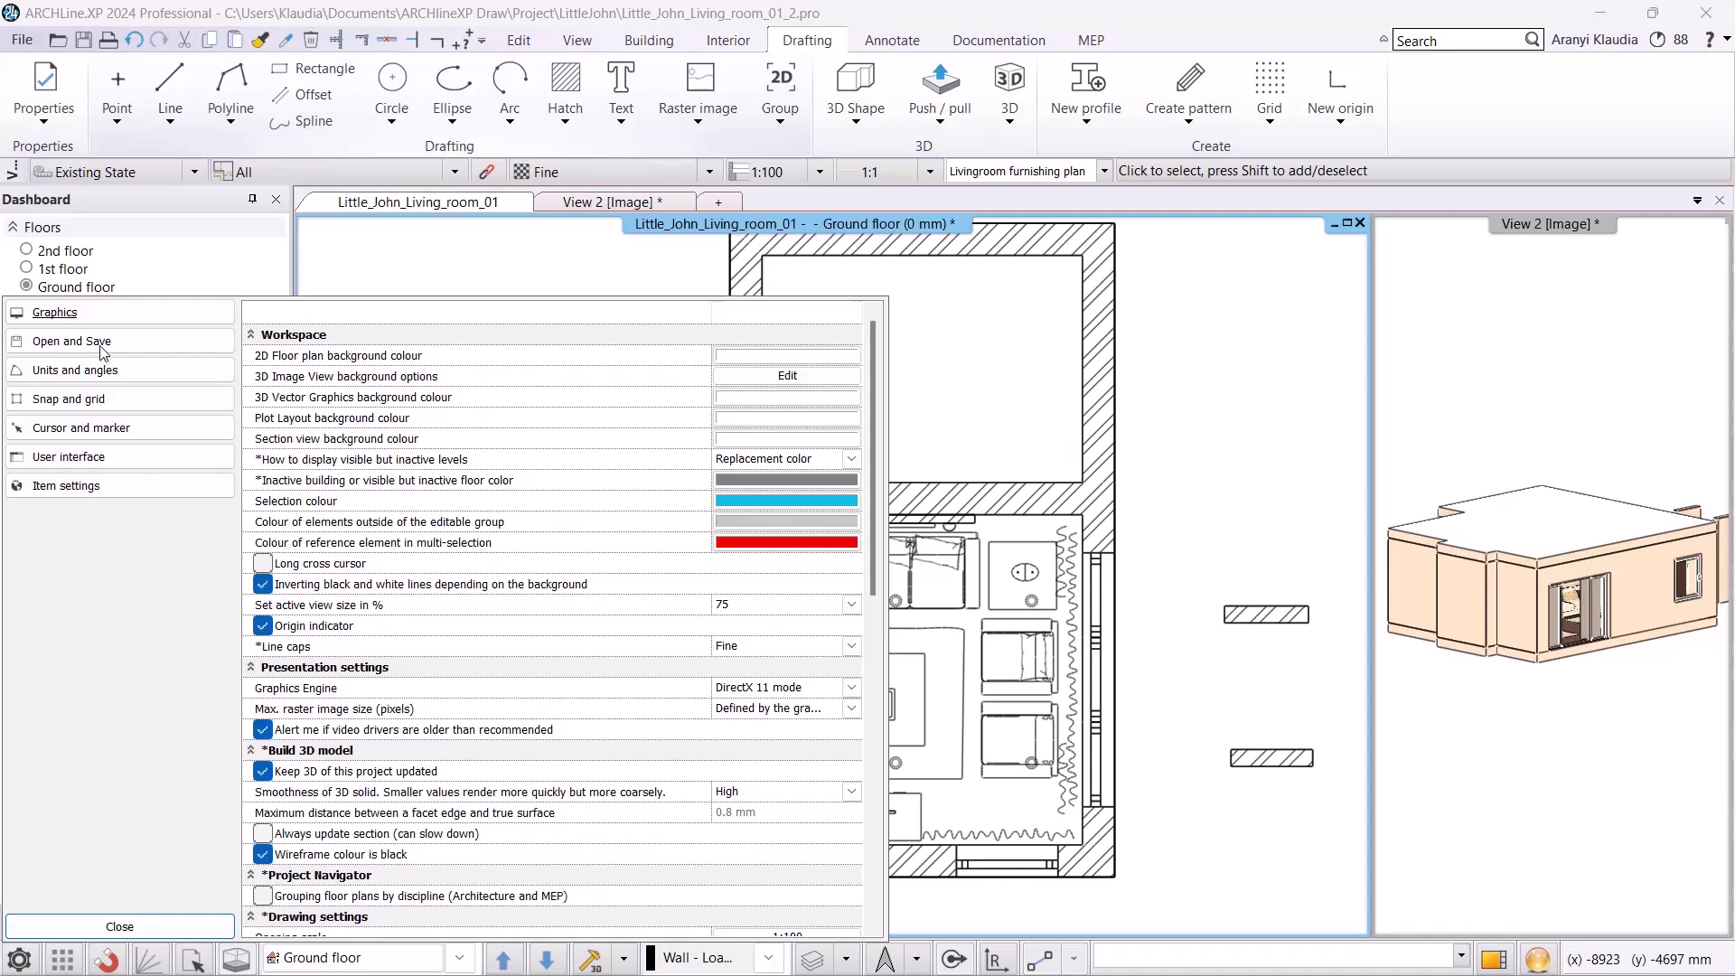
- Save the current settings as the default for new projects
{"action": "left_click", "coordinate": [73, 342]}
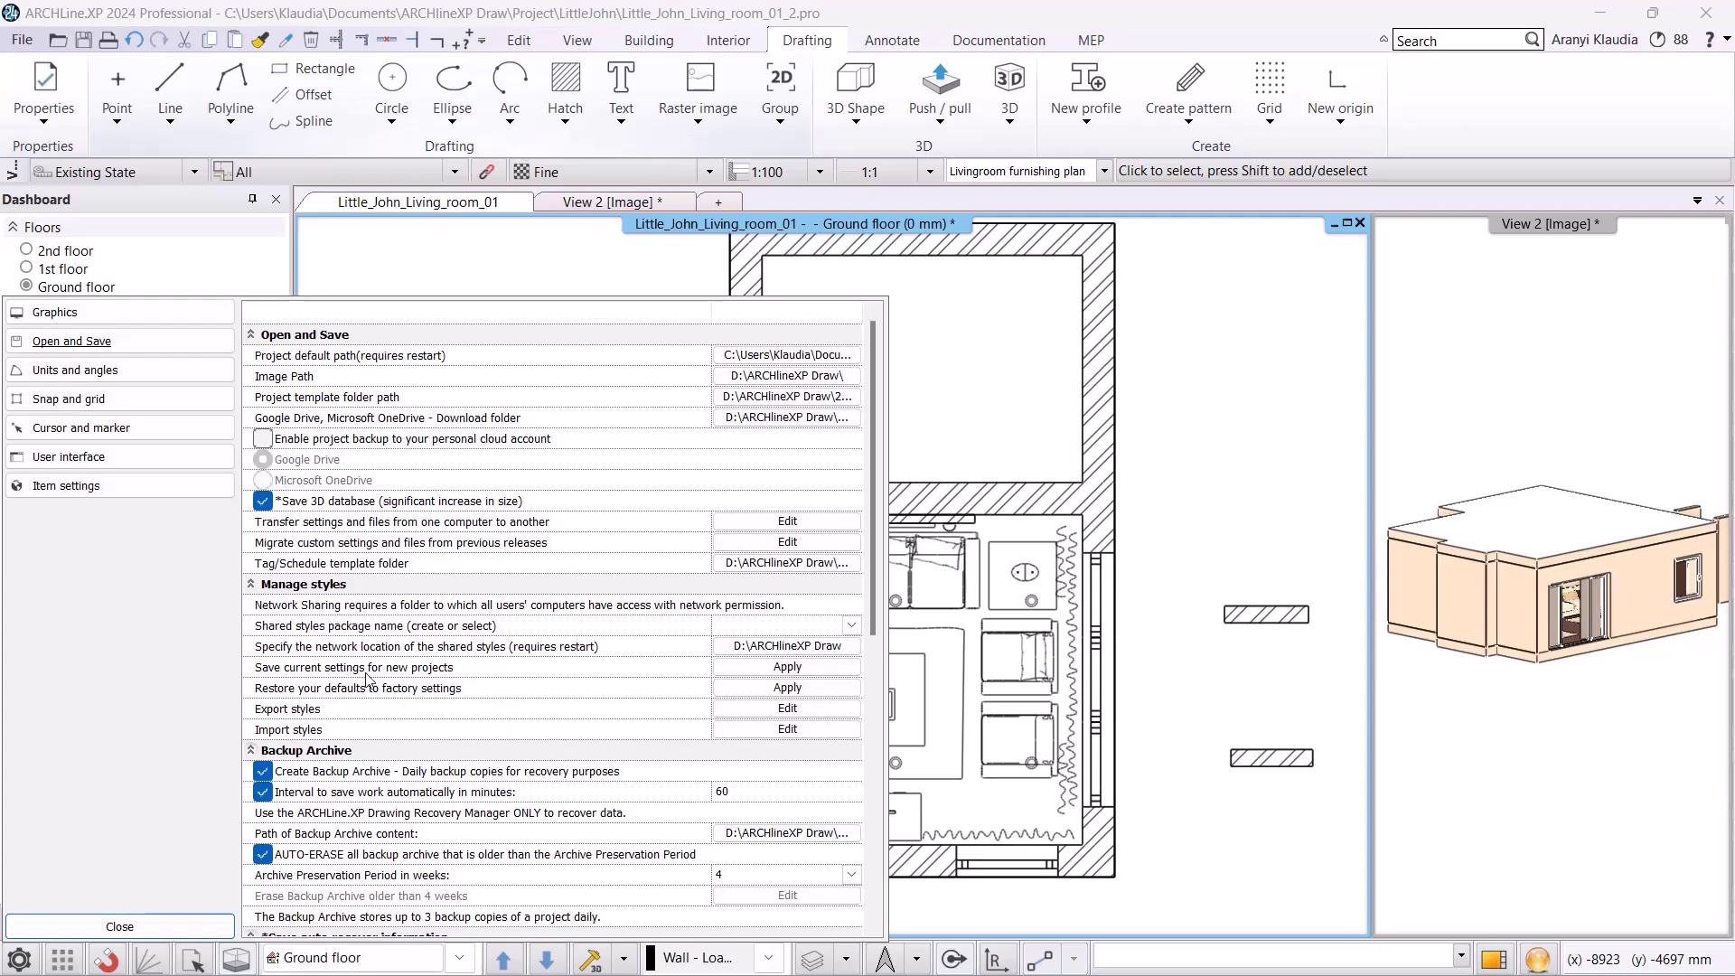
{"action": "left_click", "coordinate": [790, 669]}
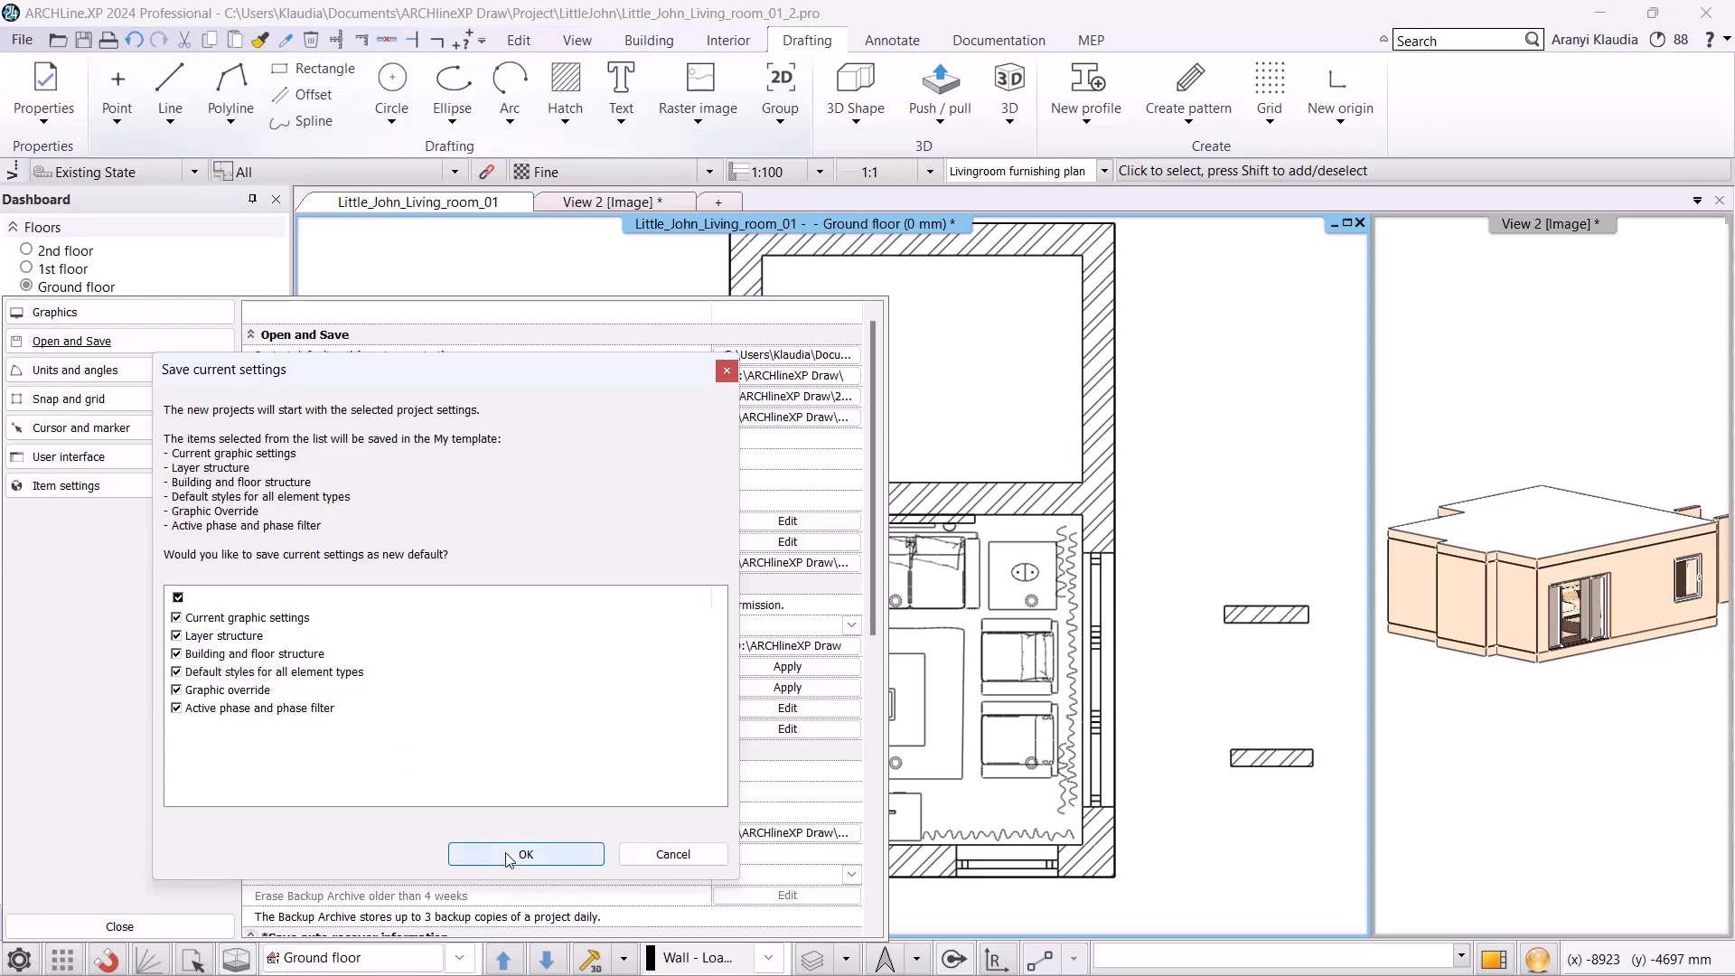
{"action": "left_click", "coordinate": [671, 858]}
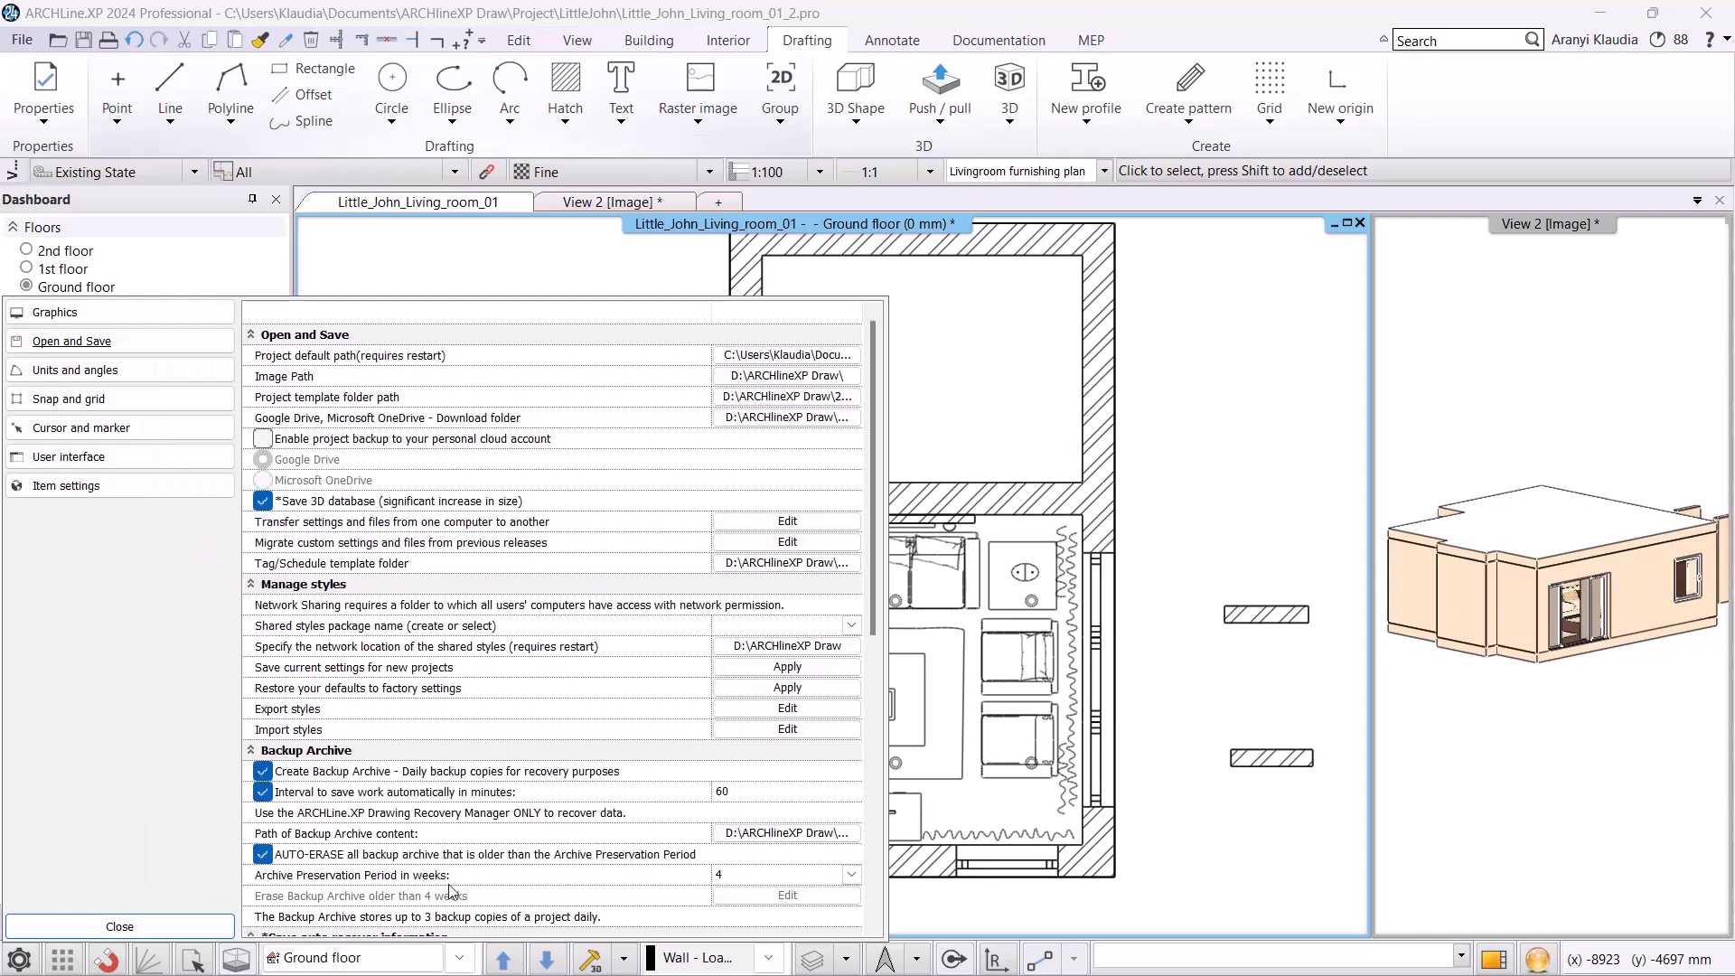
- Close the settings and open the Perspective camera dialog for 3D View 2
{"action": "left_click", "coordinate": [119, 926]}
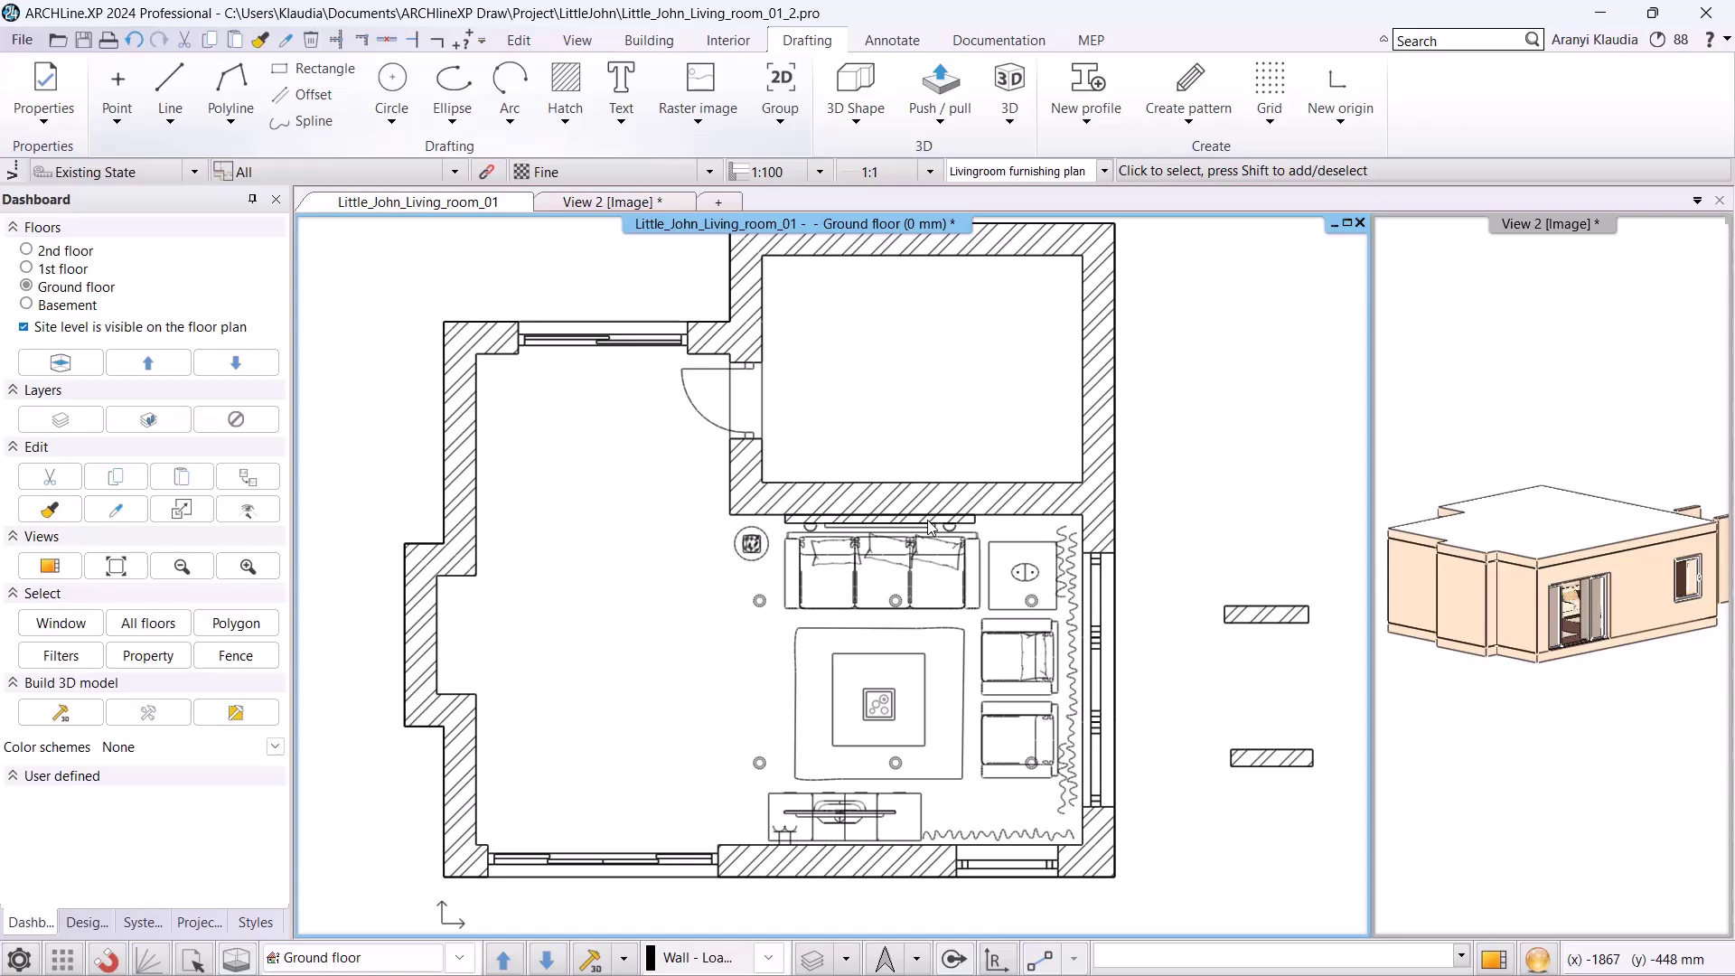
{"action": "left_click", "coordinate": [623, 205]}
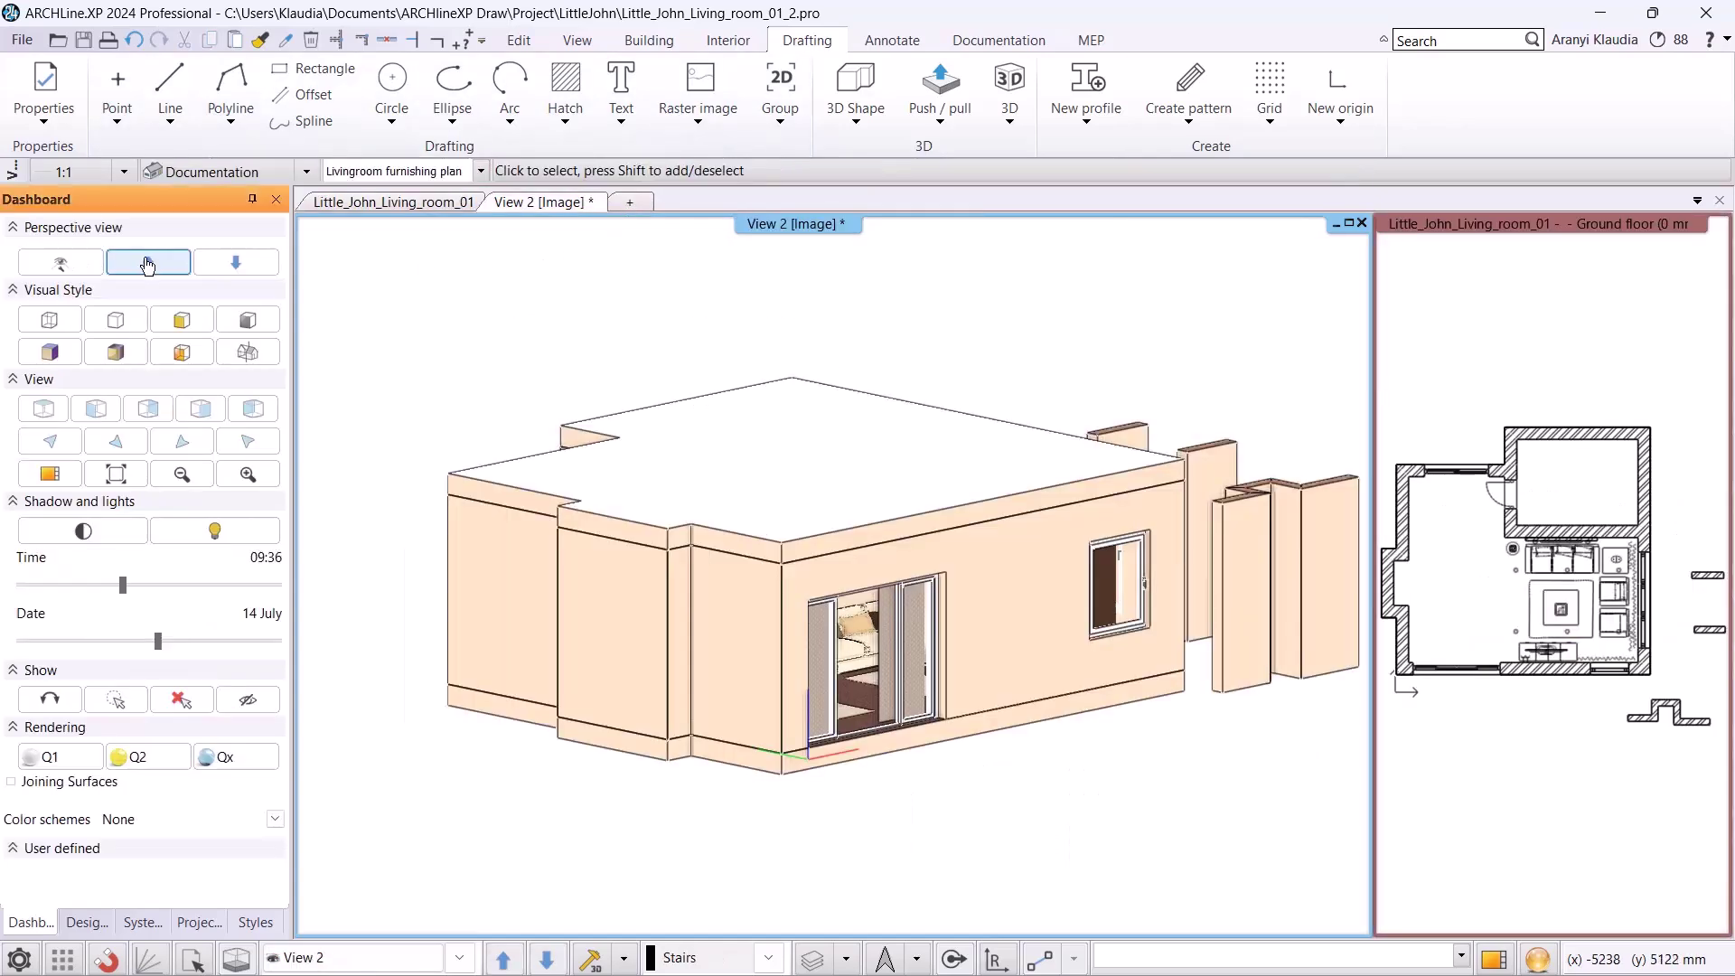
{"action": "left_click", "coordinate": [61, 263]}
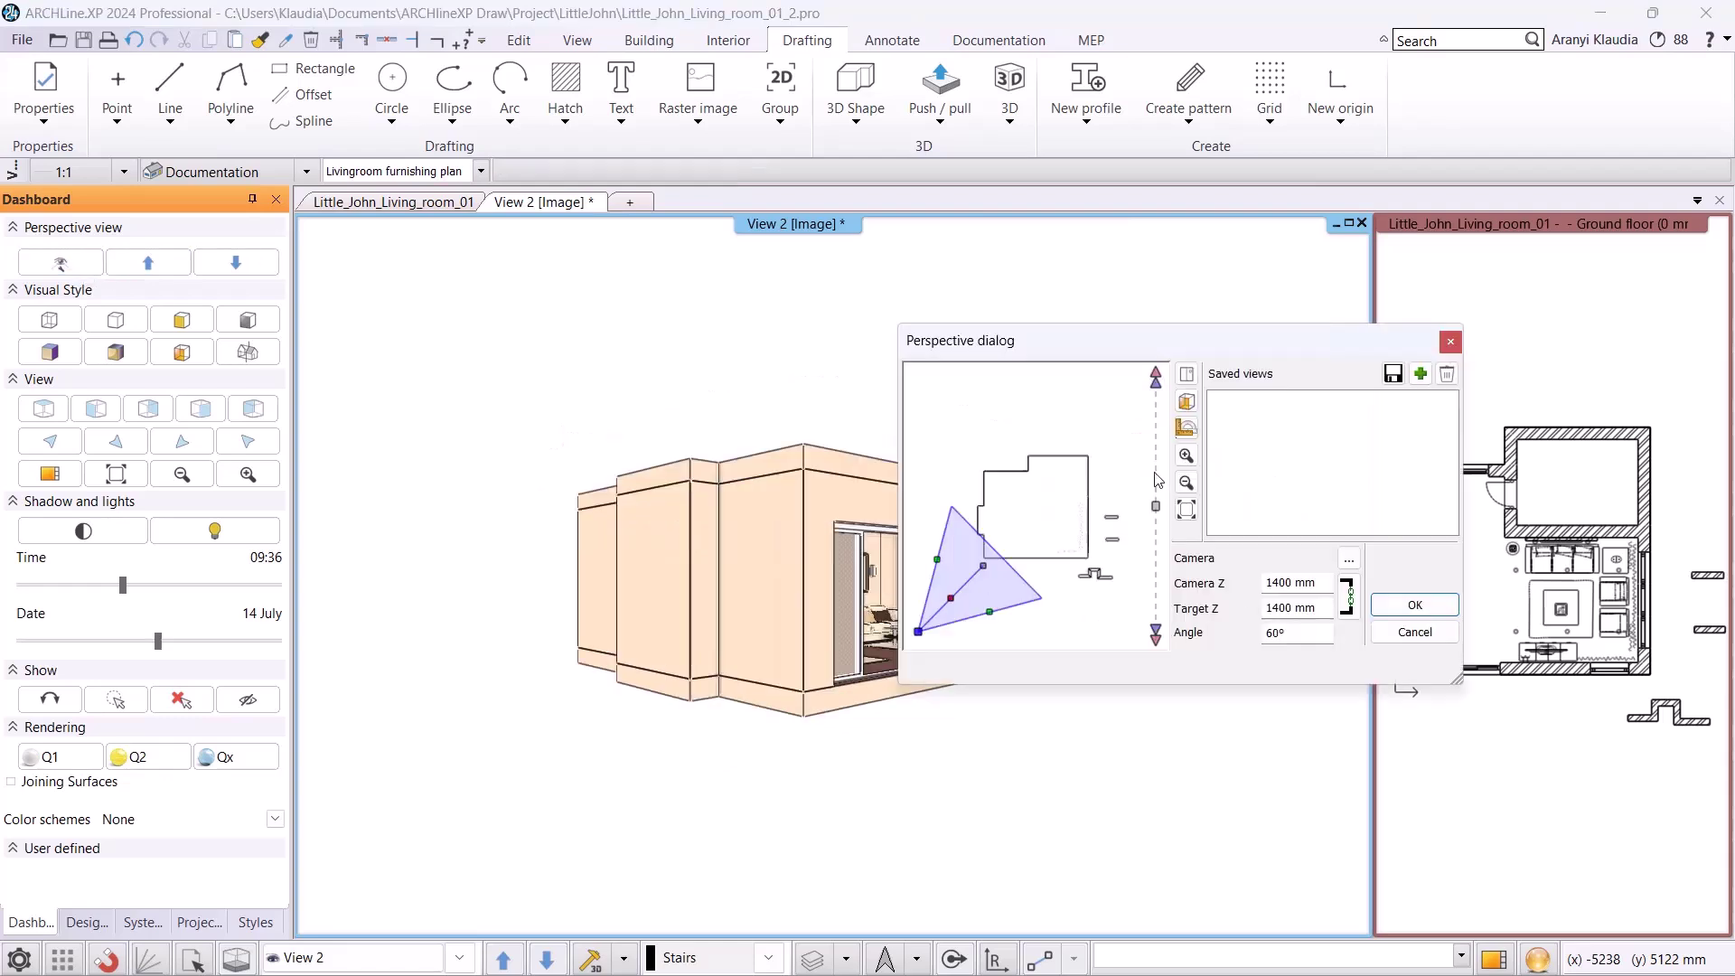
- Show the detailed plan in the camera preview and place the camera inside the living room
{"action": "left_click", "coordinate": [1186, 430]}
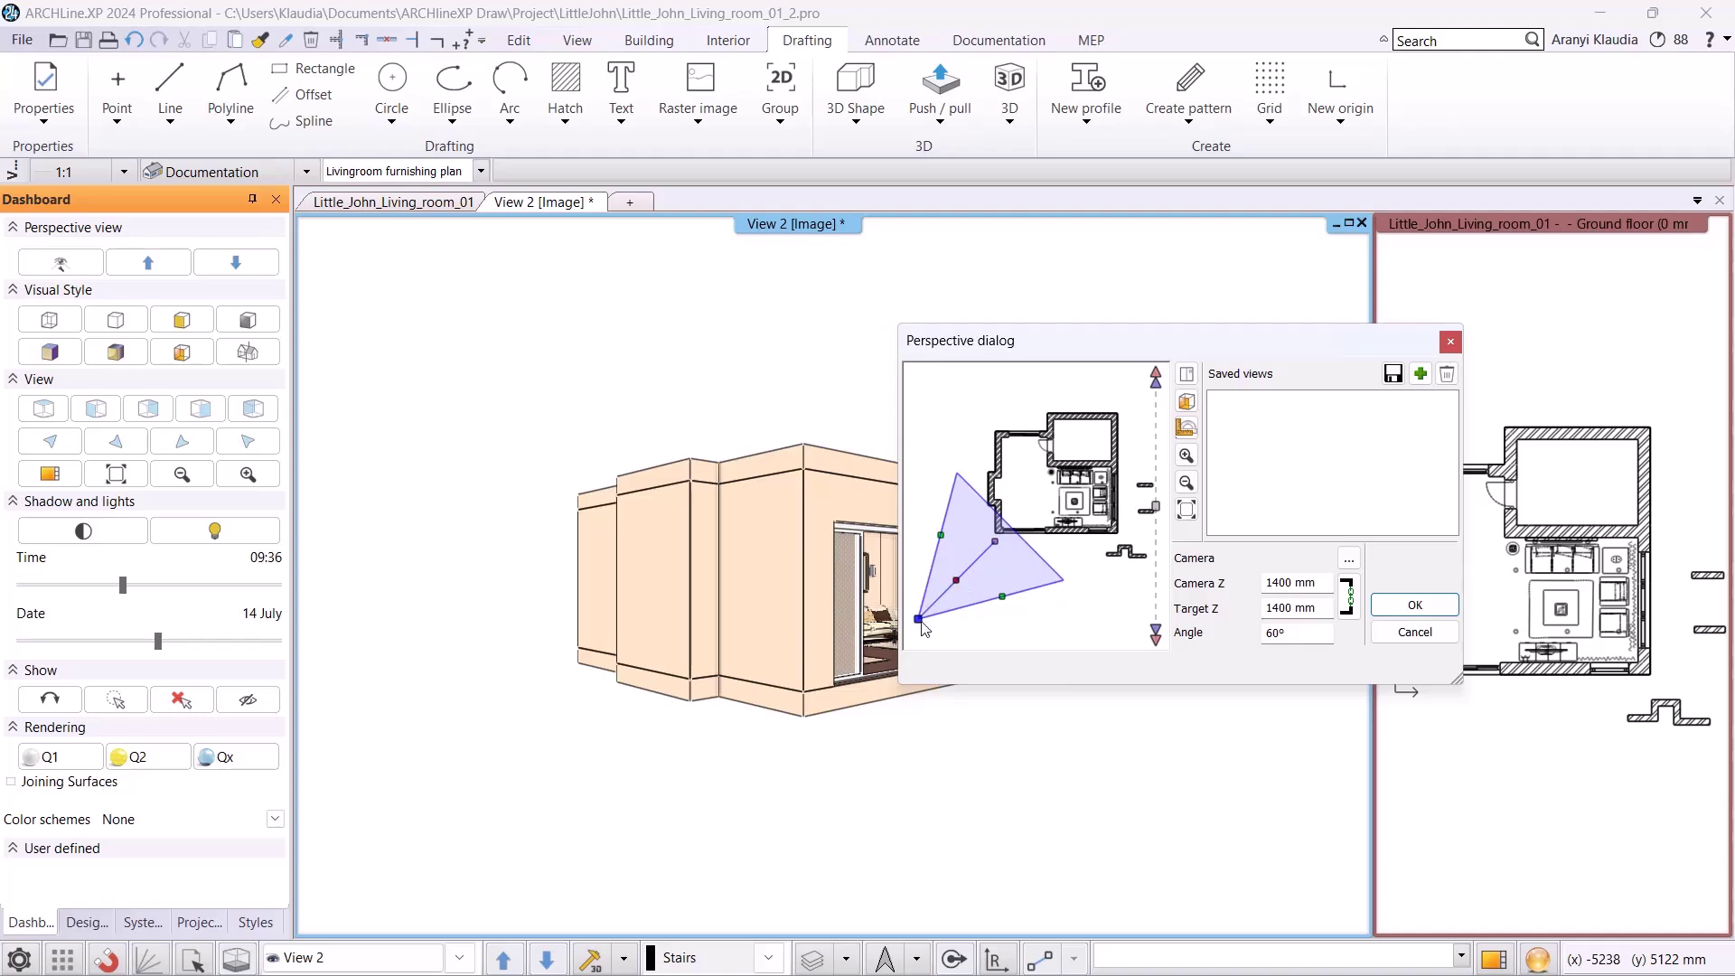
{"action": "left_click_drag", "start_coordinate": [919, 619], "coordinate": [916, 617]}
{"action": "left_click_drag", "start_coordinate": [994, 545], "coordinate": [995, 548]}
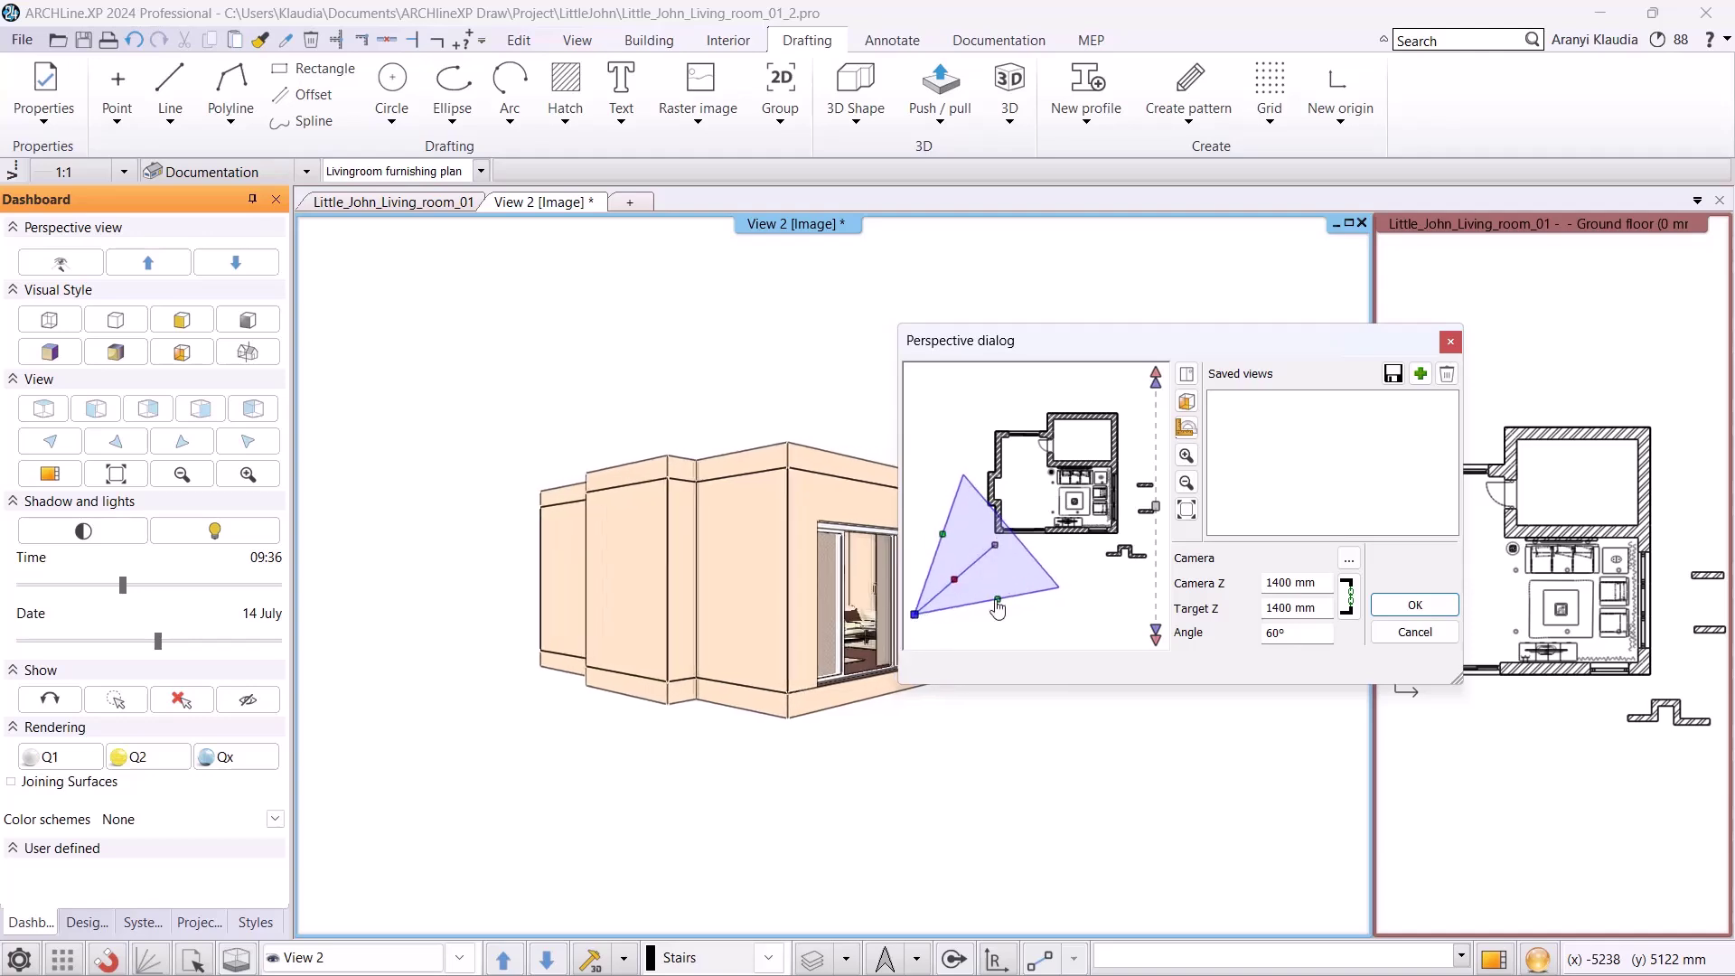
{"action": "left_click_drag", "start_coordinate": [955, 581], "coordinate": [1101, 516]}
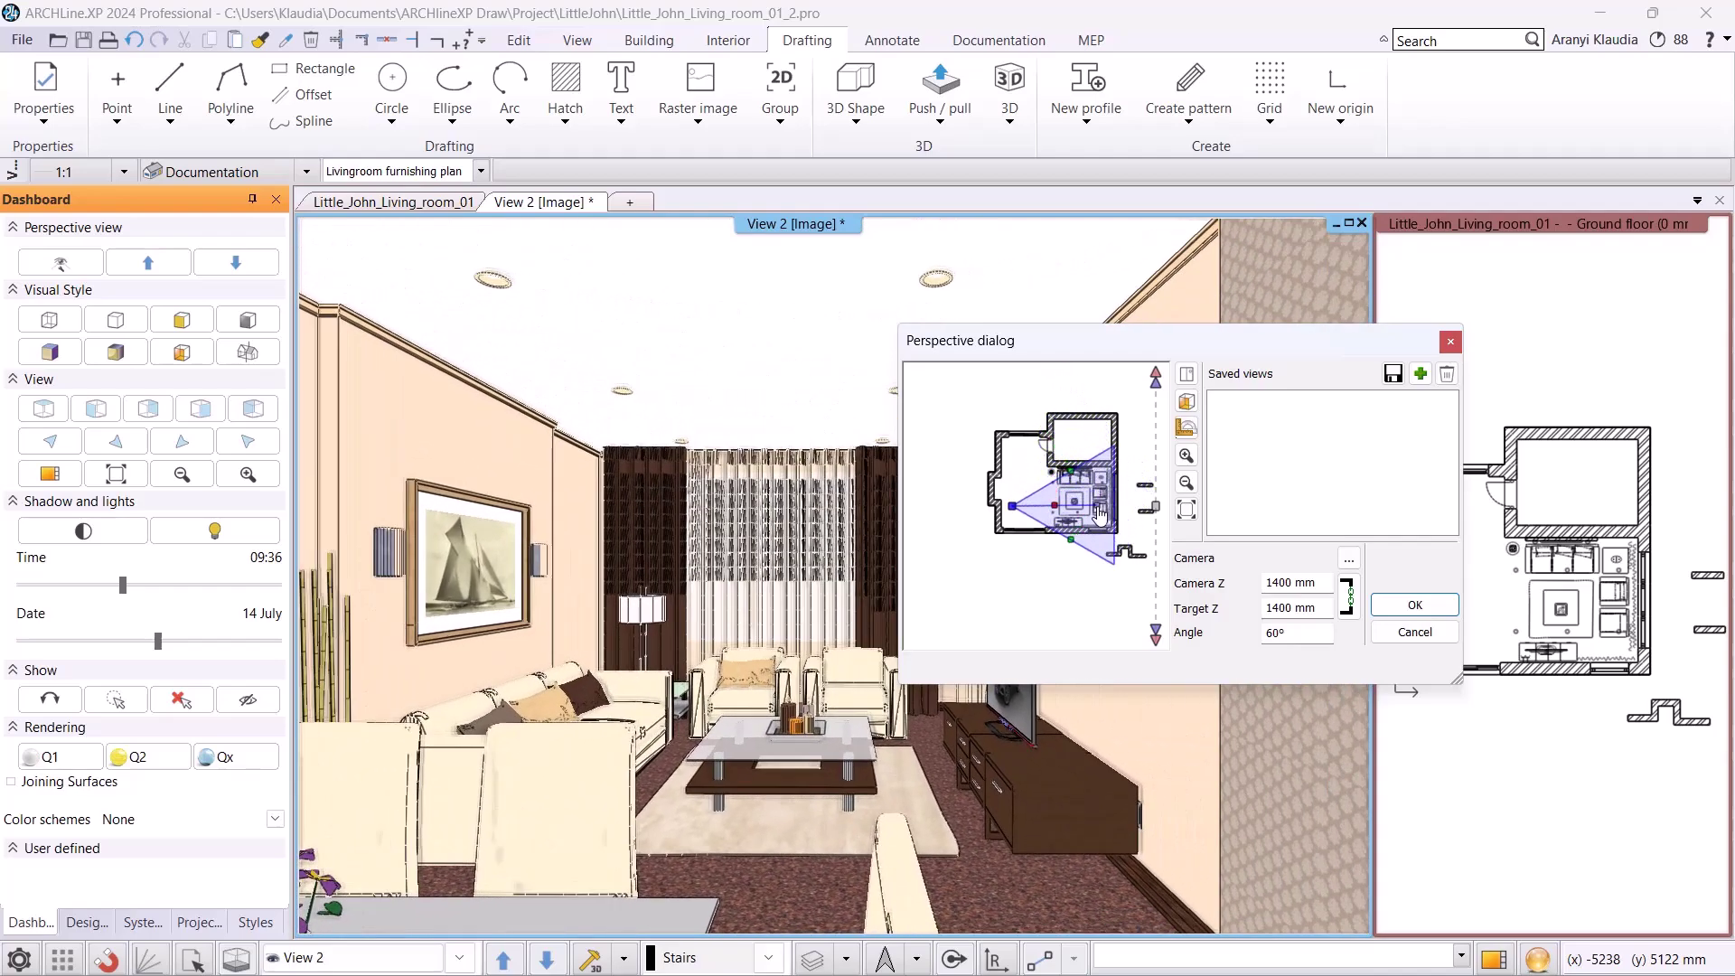
- Save the current camera position as a view named 'Livingroom_1'
{"action": "left_click", "coordinate": [1420, 373]}
{"action": "left_click", "coordinate": [1236, 404]}
{"action": "double_click", "coordinate": [1259, 411]}
{"action": "type", "text": "Livi"}
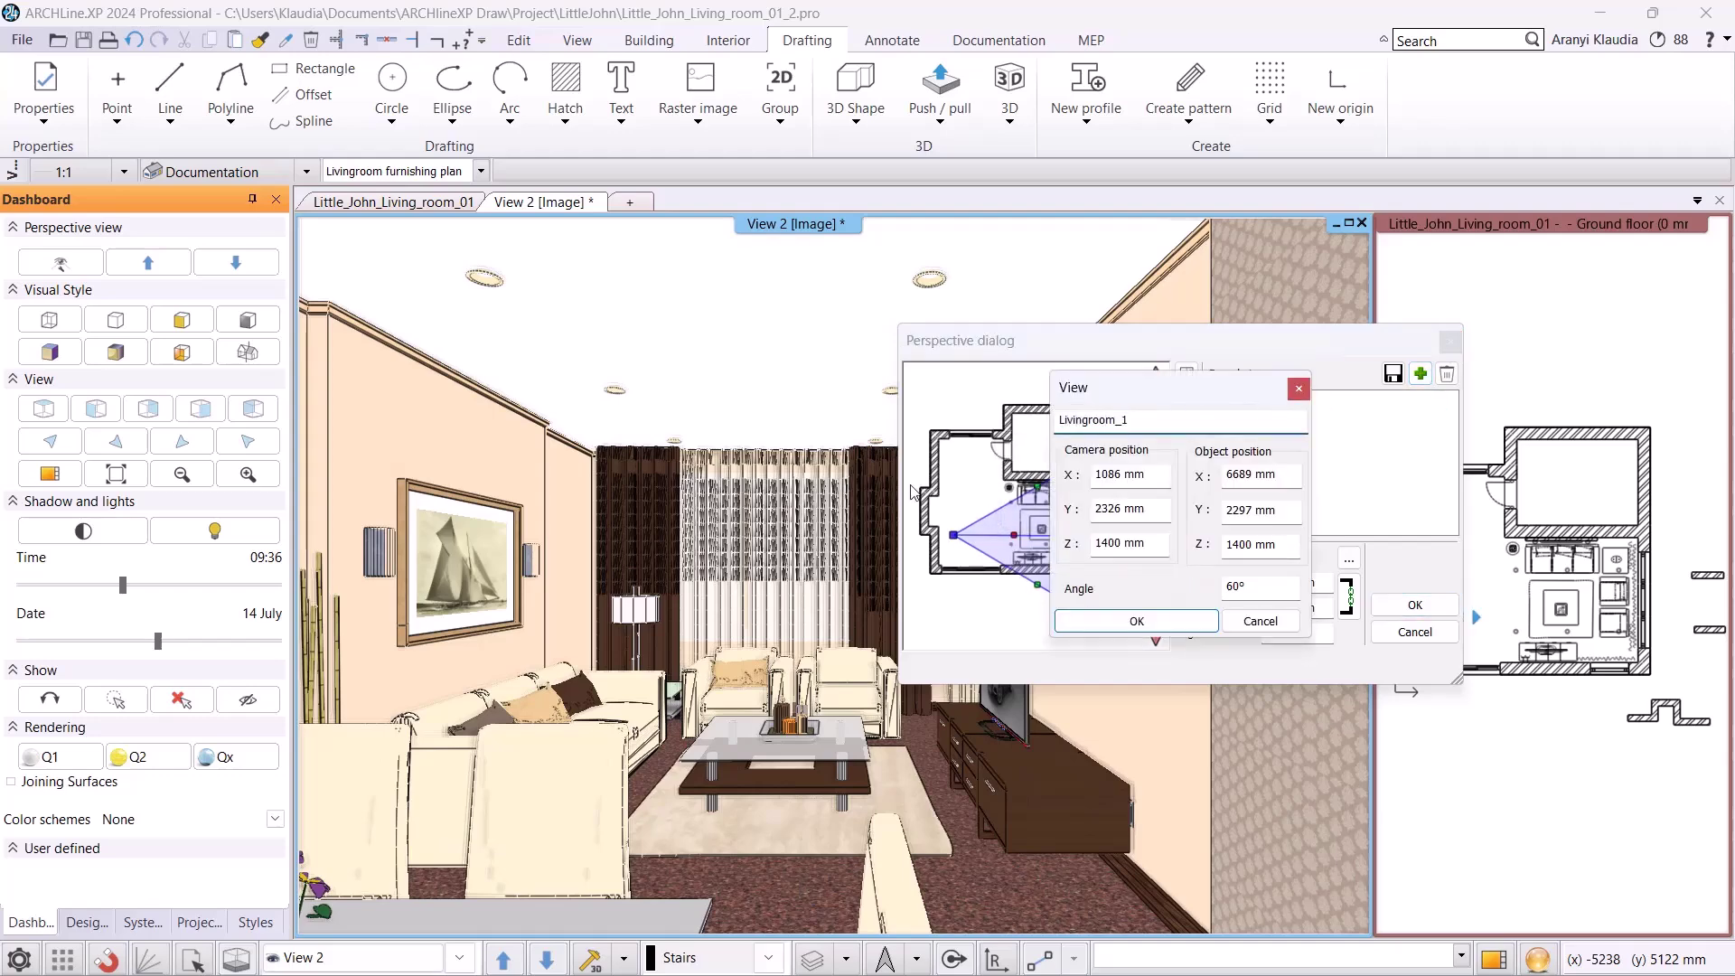
{"action": "type", "text": "ngroom_1"}
{"action": "key", "text": "Return"}
- Move the camera and save a second view named 'Livingroom_2'
{"action": "left_click_drag", "start_coordinate": [956, 537], "coordinate": [988, 500]}
{"action": "left_click", "coordinate": [1421, 373]}
{"action": "double_click", "coordinate": [1238, 414]}
{"action": "type", "text": "Liv"}
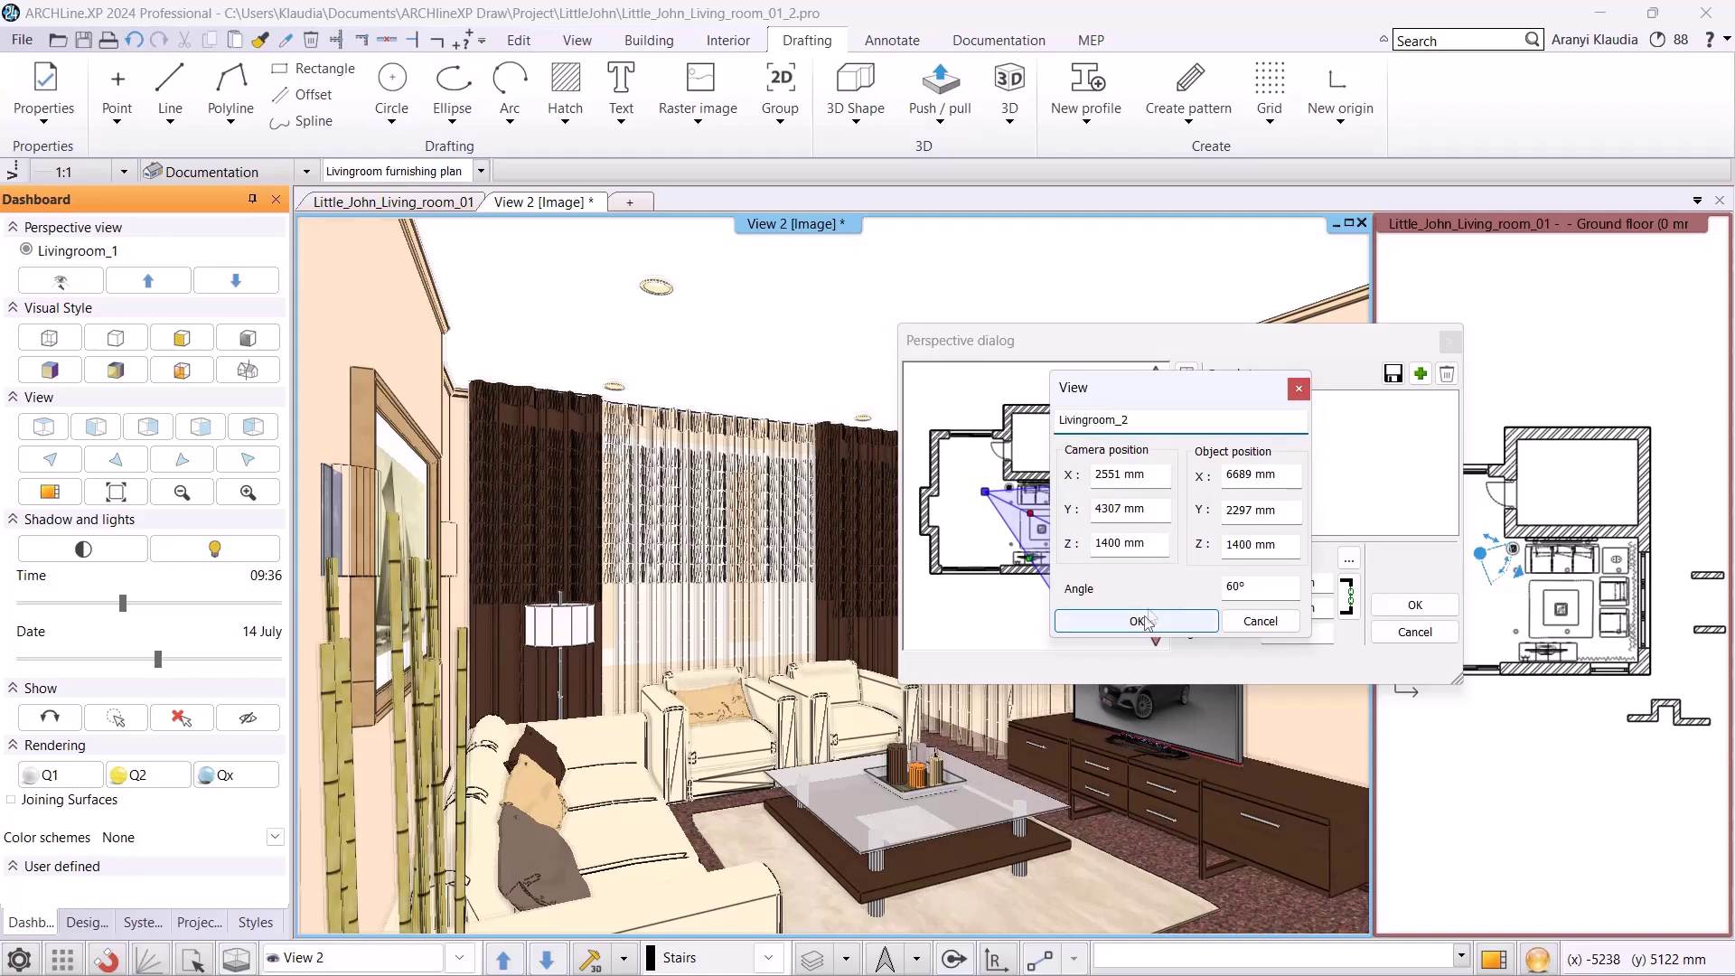
{"action": "left_click", "coordinate": [1137, 621]}
- Move the camera further right and add a third saved view for naming
{"action": "left_click_drag", "start_coordinate": [987, 493], "coordinate": [970, 527]}
{"action": "left_click", "coordinate": [1421, 373]}
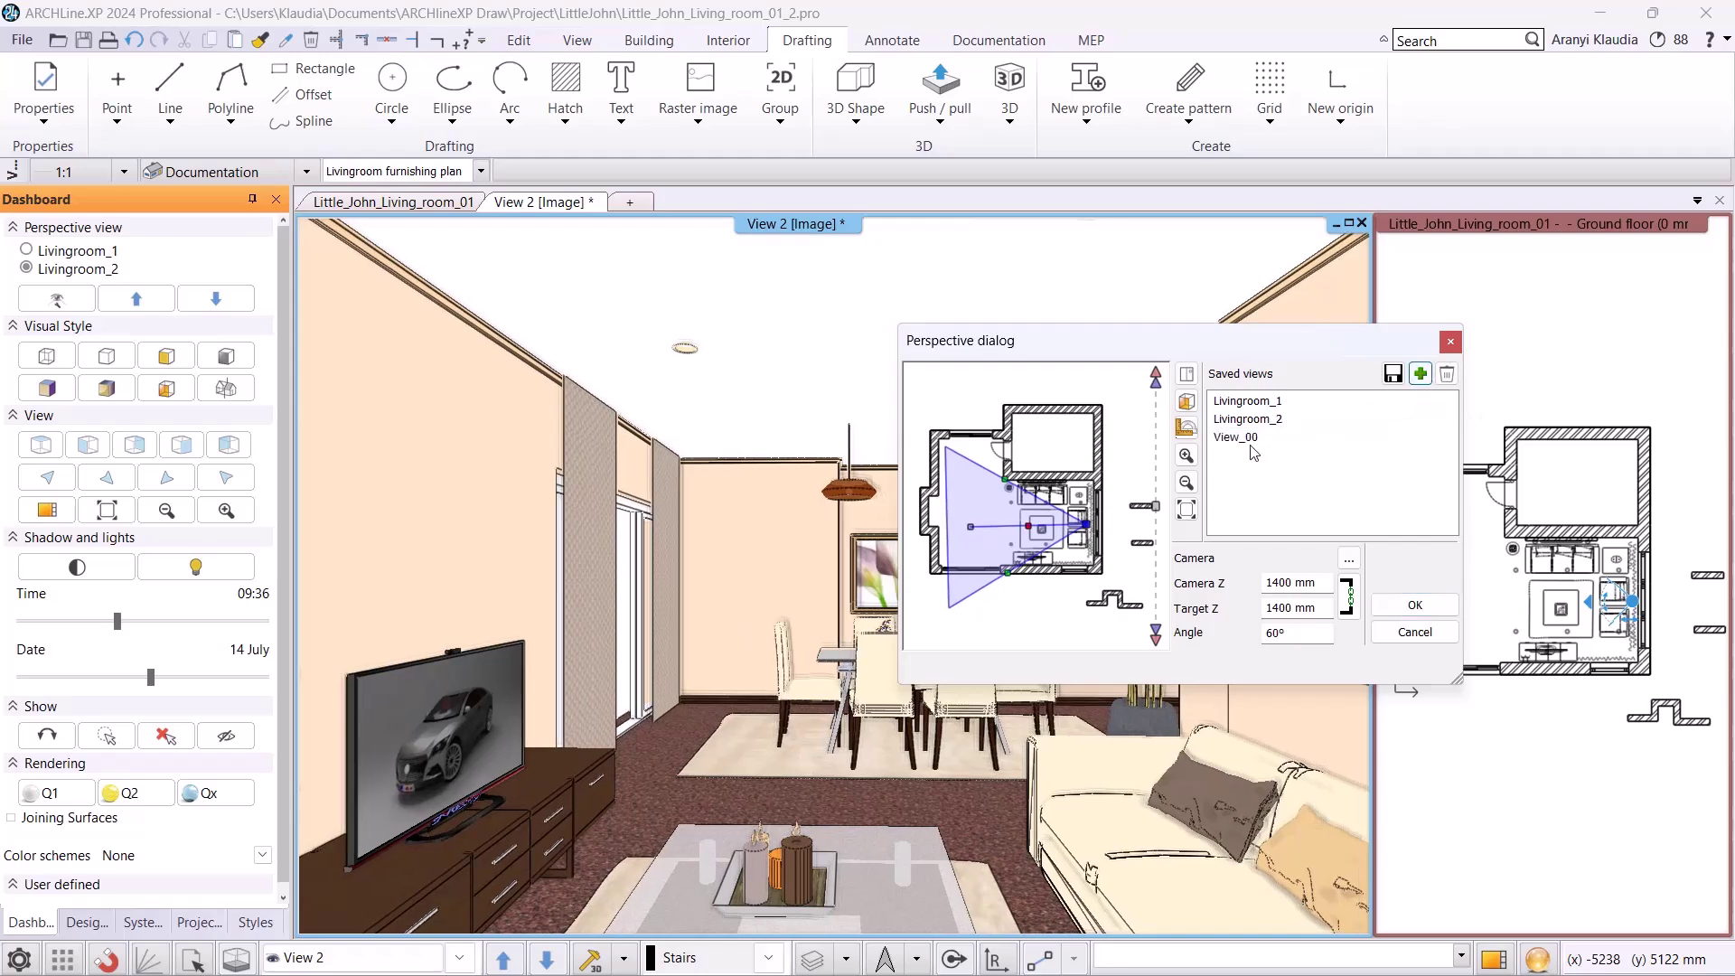
{"action": "double_click", "coordinate": [1238, 437]}
- Name the third view 'Livingroom_3', then save a kitchen-facing view as 'Kitchen_1'
{"action": "type", "text": "Livingroom_3"}
{"action": "left_click", "coordinate": [1137, 621]}
{"action": "left_click_drag", "start_coordinate": [971, 527], "coordinate": [1008, 452]}
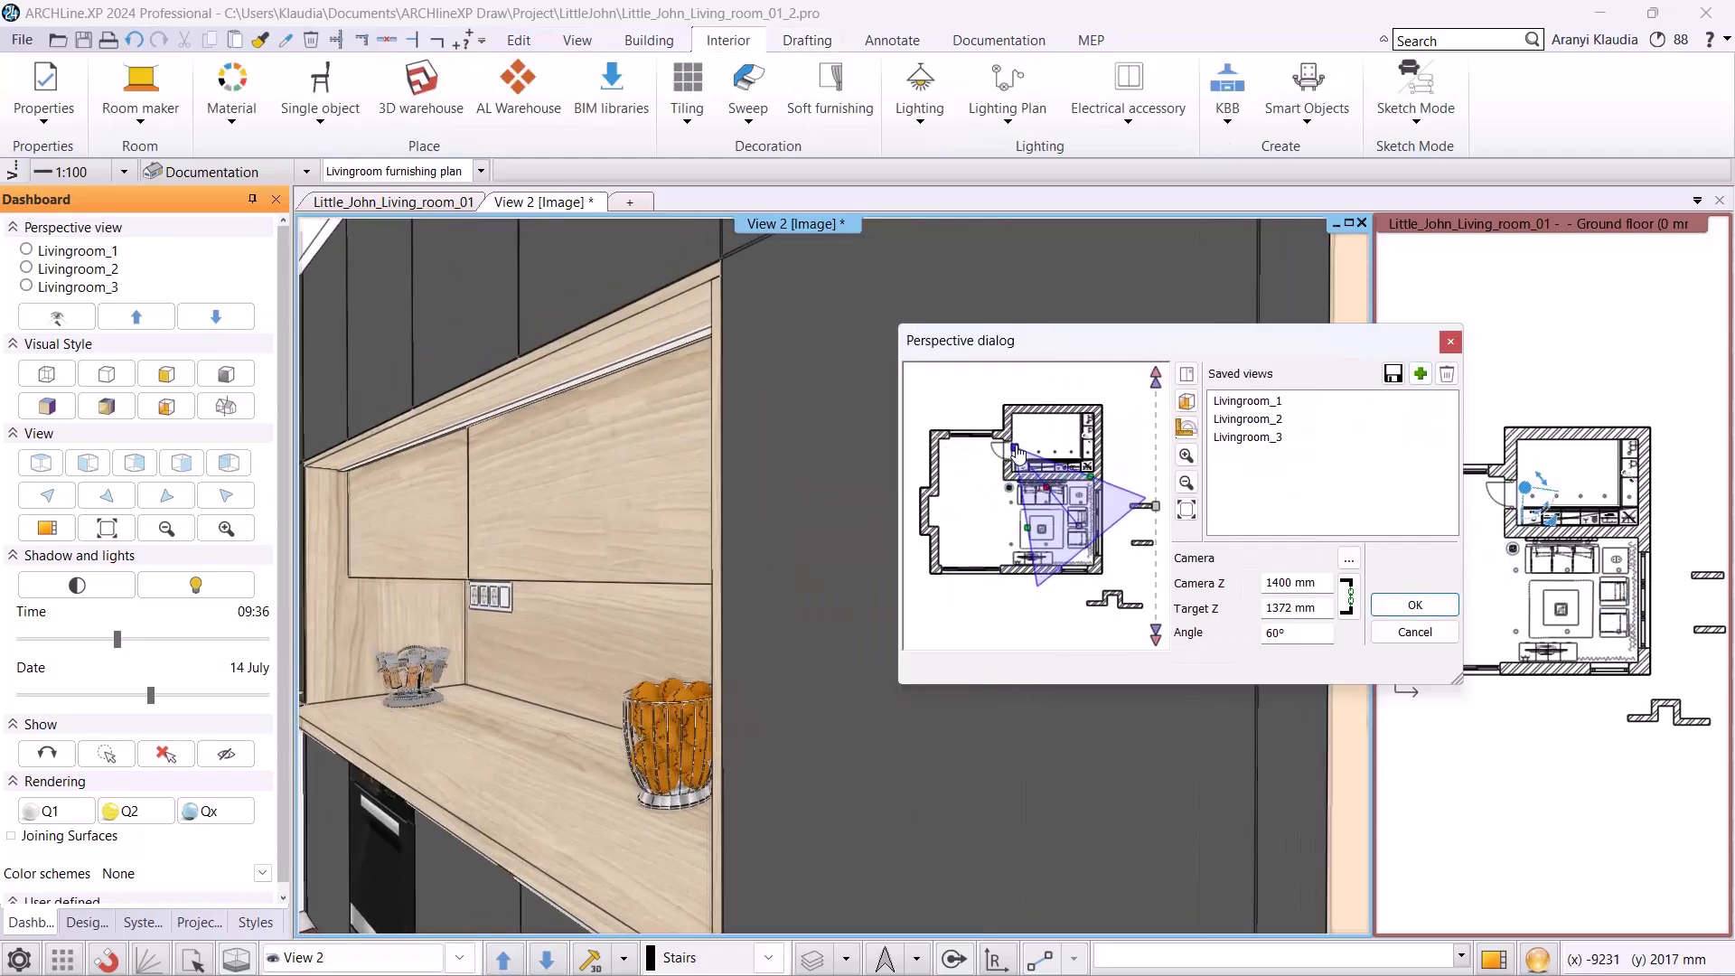
{"action": "left_click_drag", "start_coordinate": [1084, 529], "coordinate": [1108, 452]}
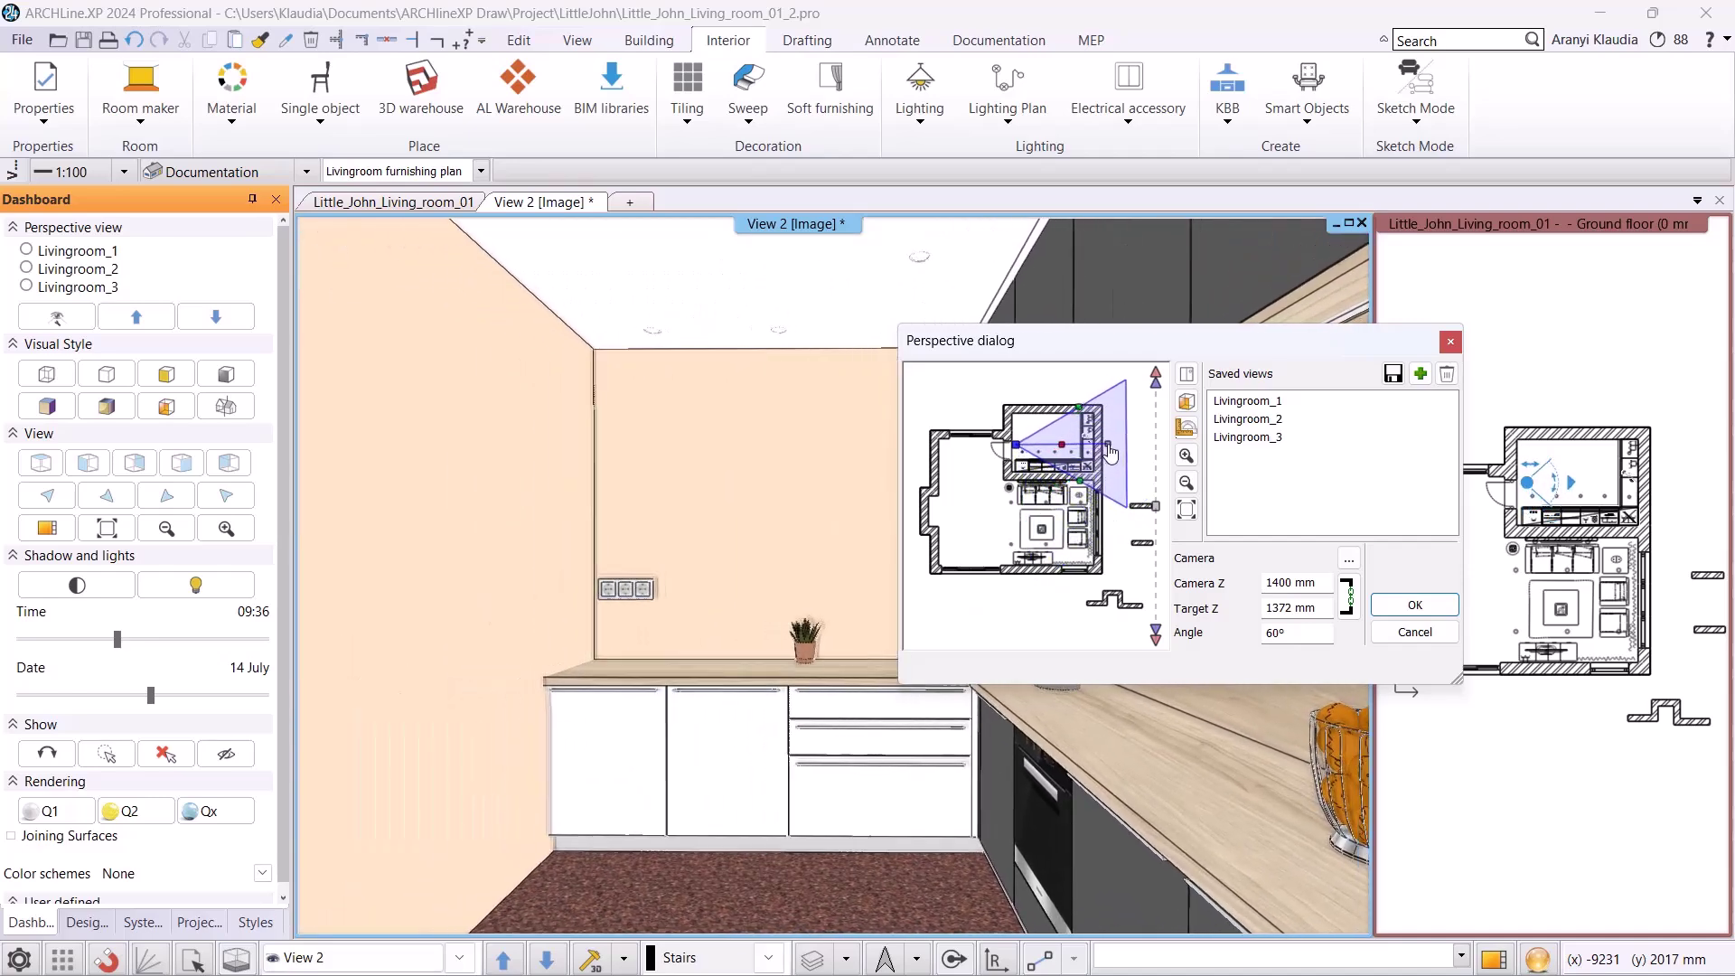
{"action": "left_click", "coordinate": [1421, 374]}
{"action": "double_click", "coordinate": [1270, 457]}
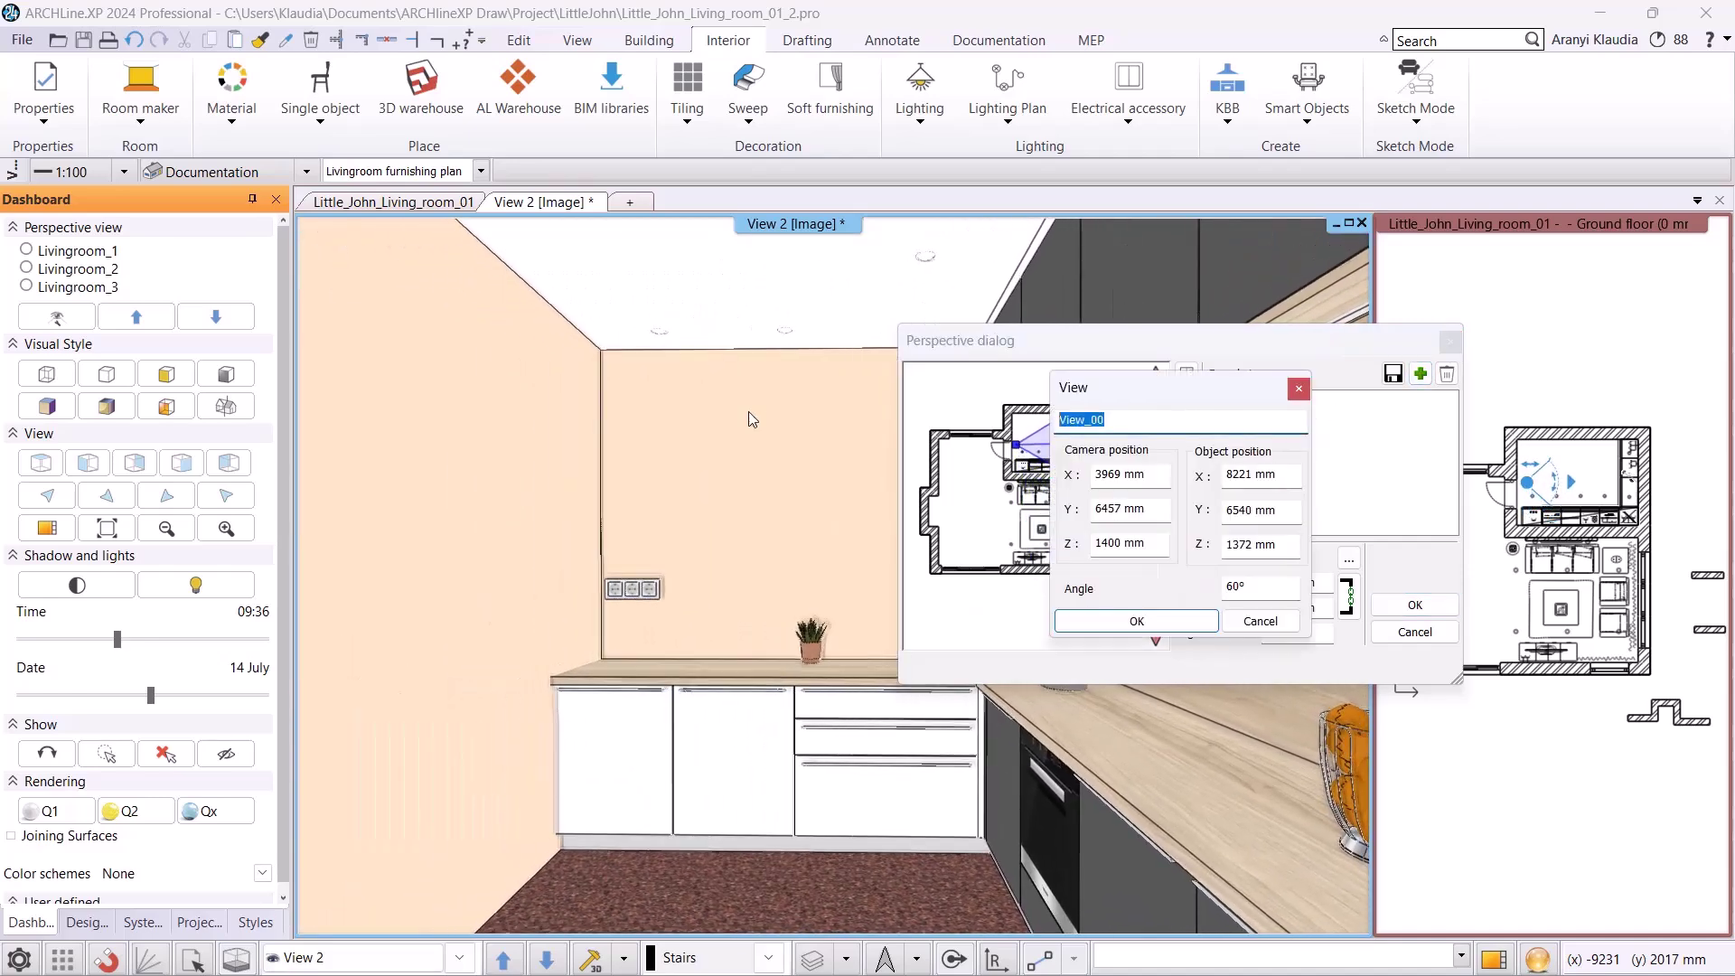
{"action": "type", "text": "Kitchen_1"}
{"action": "left_click", "coordinate": [1154, 623]}
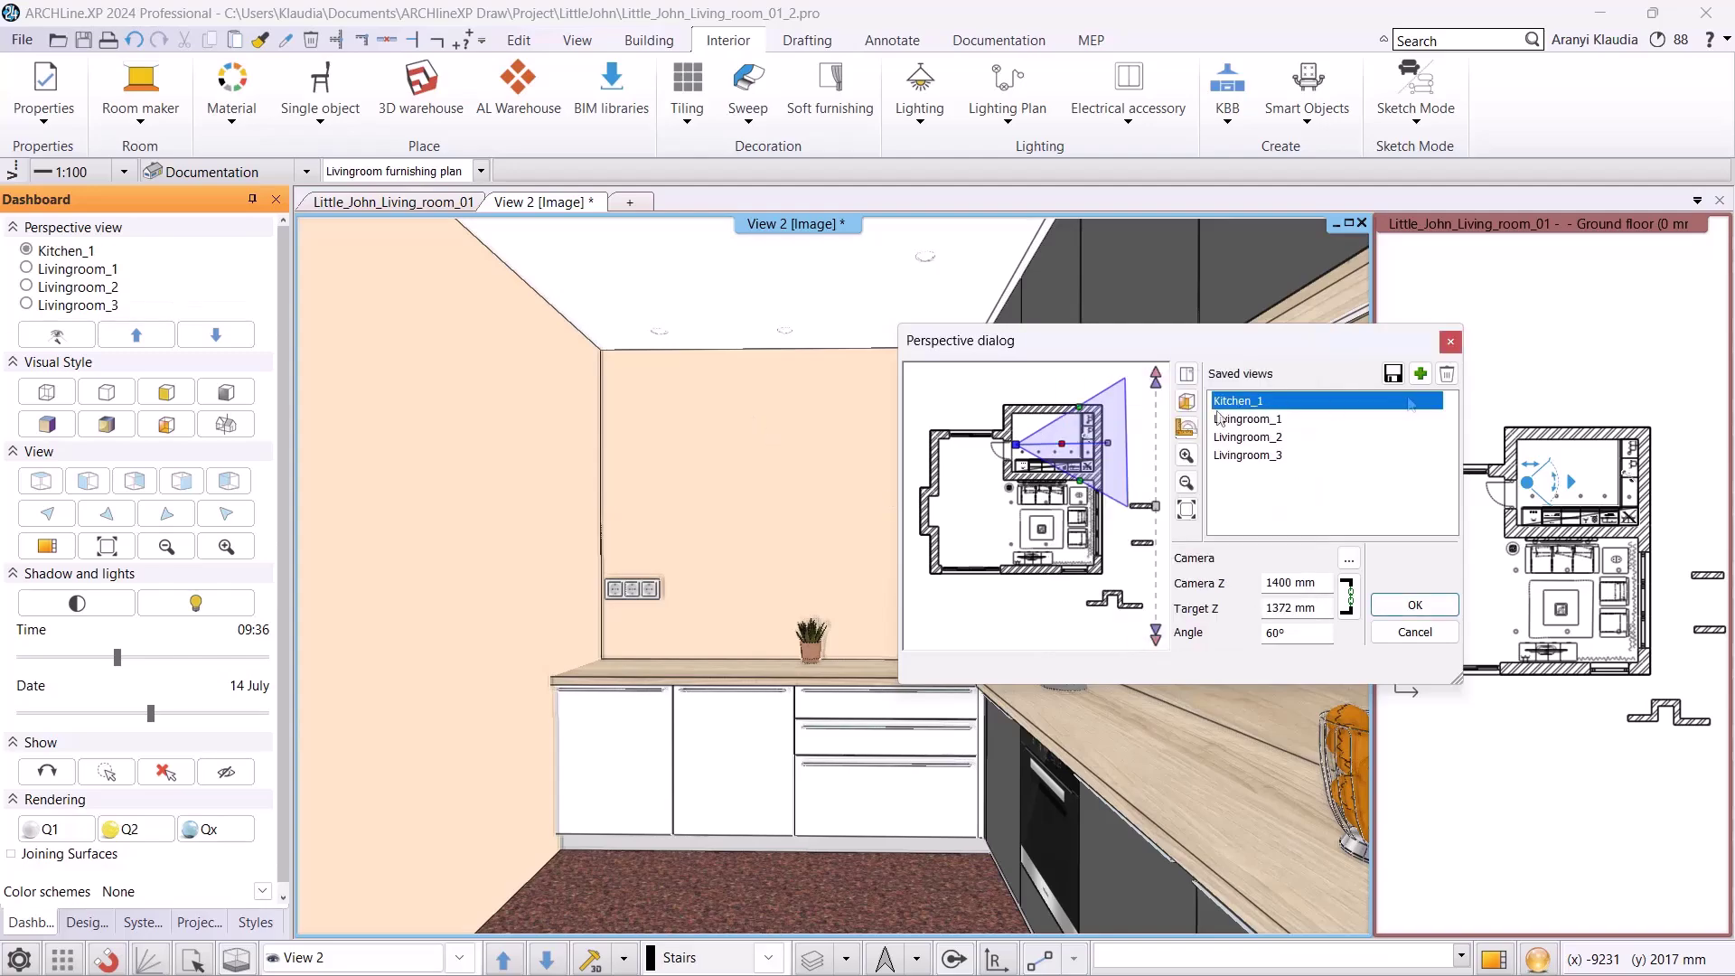
- Save another kitchen view as 'Kitchen_2' and close the perspective settings
{"action": "left_click_drag", "start_coordinate": [1021, 447], "coordinate": [1077, 459]}
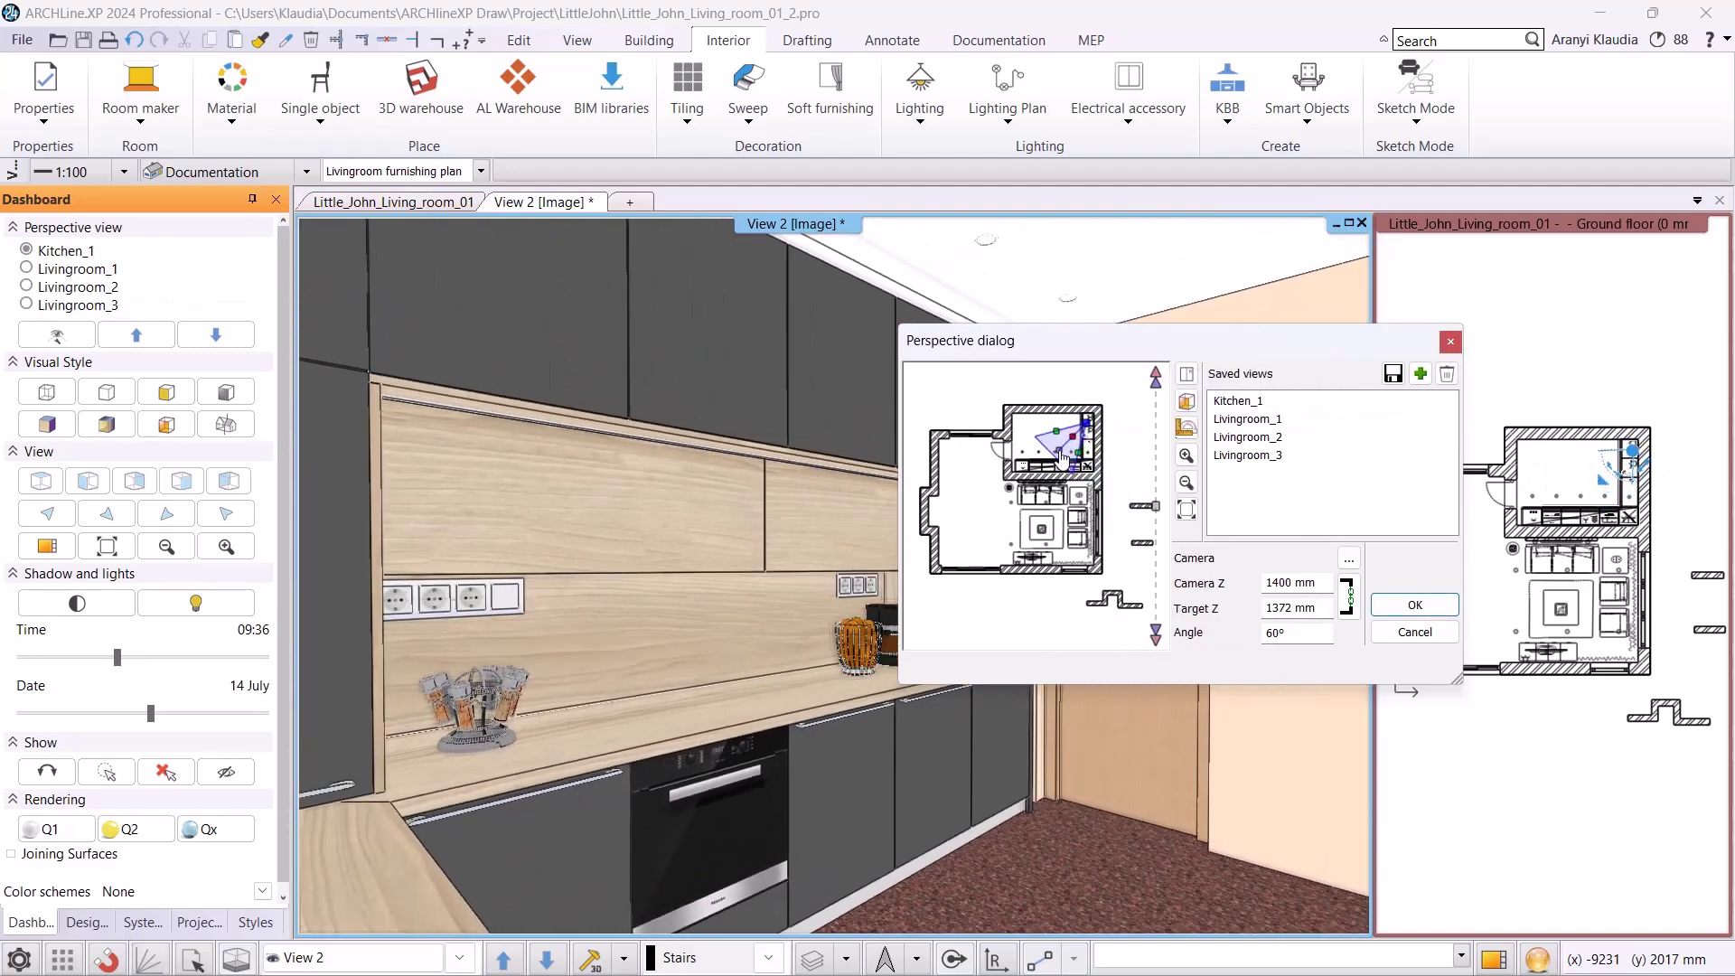
{"action": "left_click", "coordinate": [1420, 373]}
{"action": "type", "text": "Kitchen_2"}
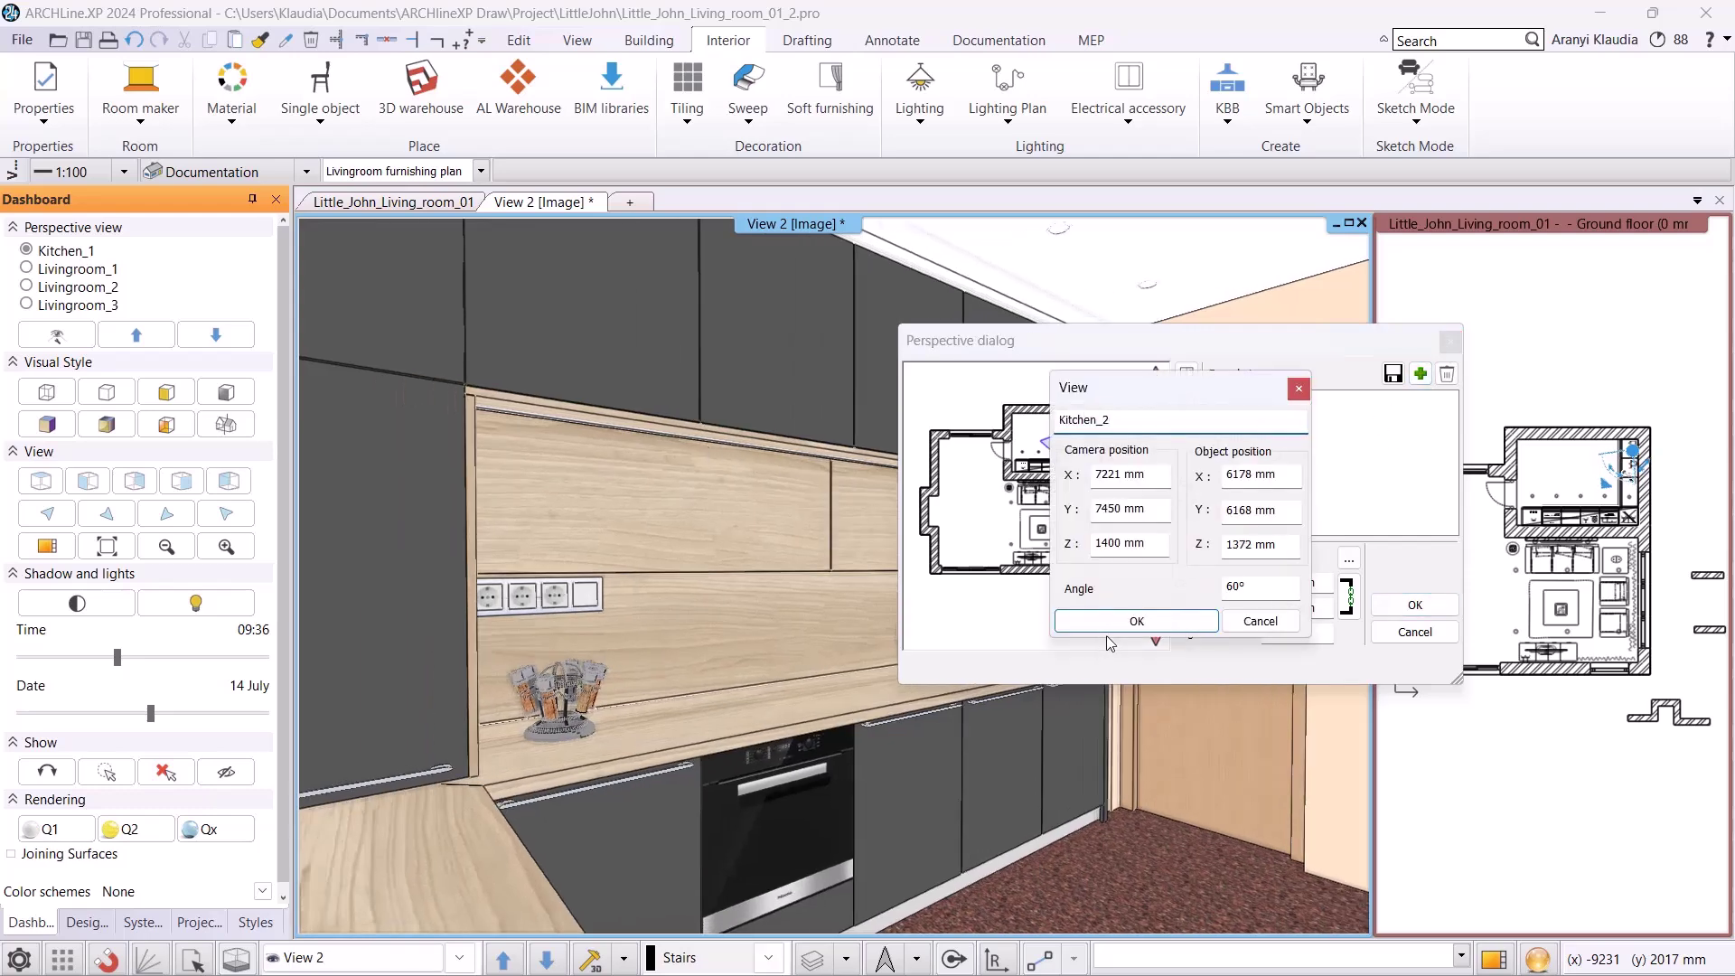
{"action": "left_click", "coordinate": [1108, 624]}
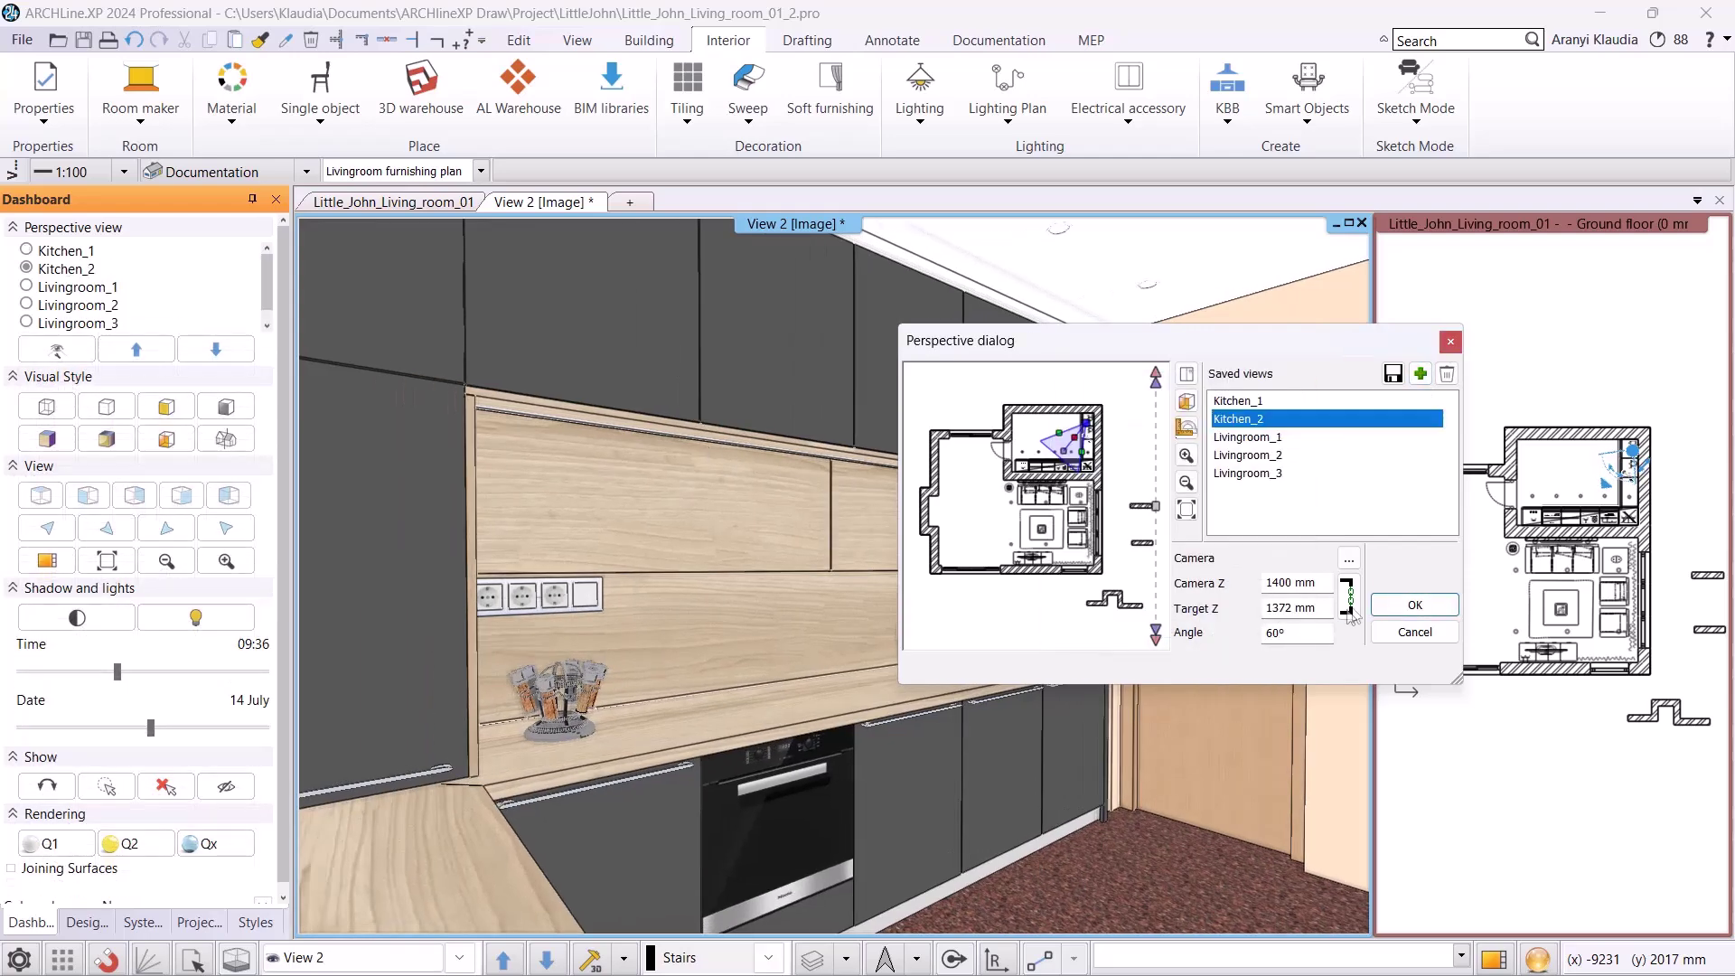
{"action": "left_click", "coordinate": [1415, 604]}
{"action": "left_click", "coordinate": [158, 359]}
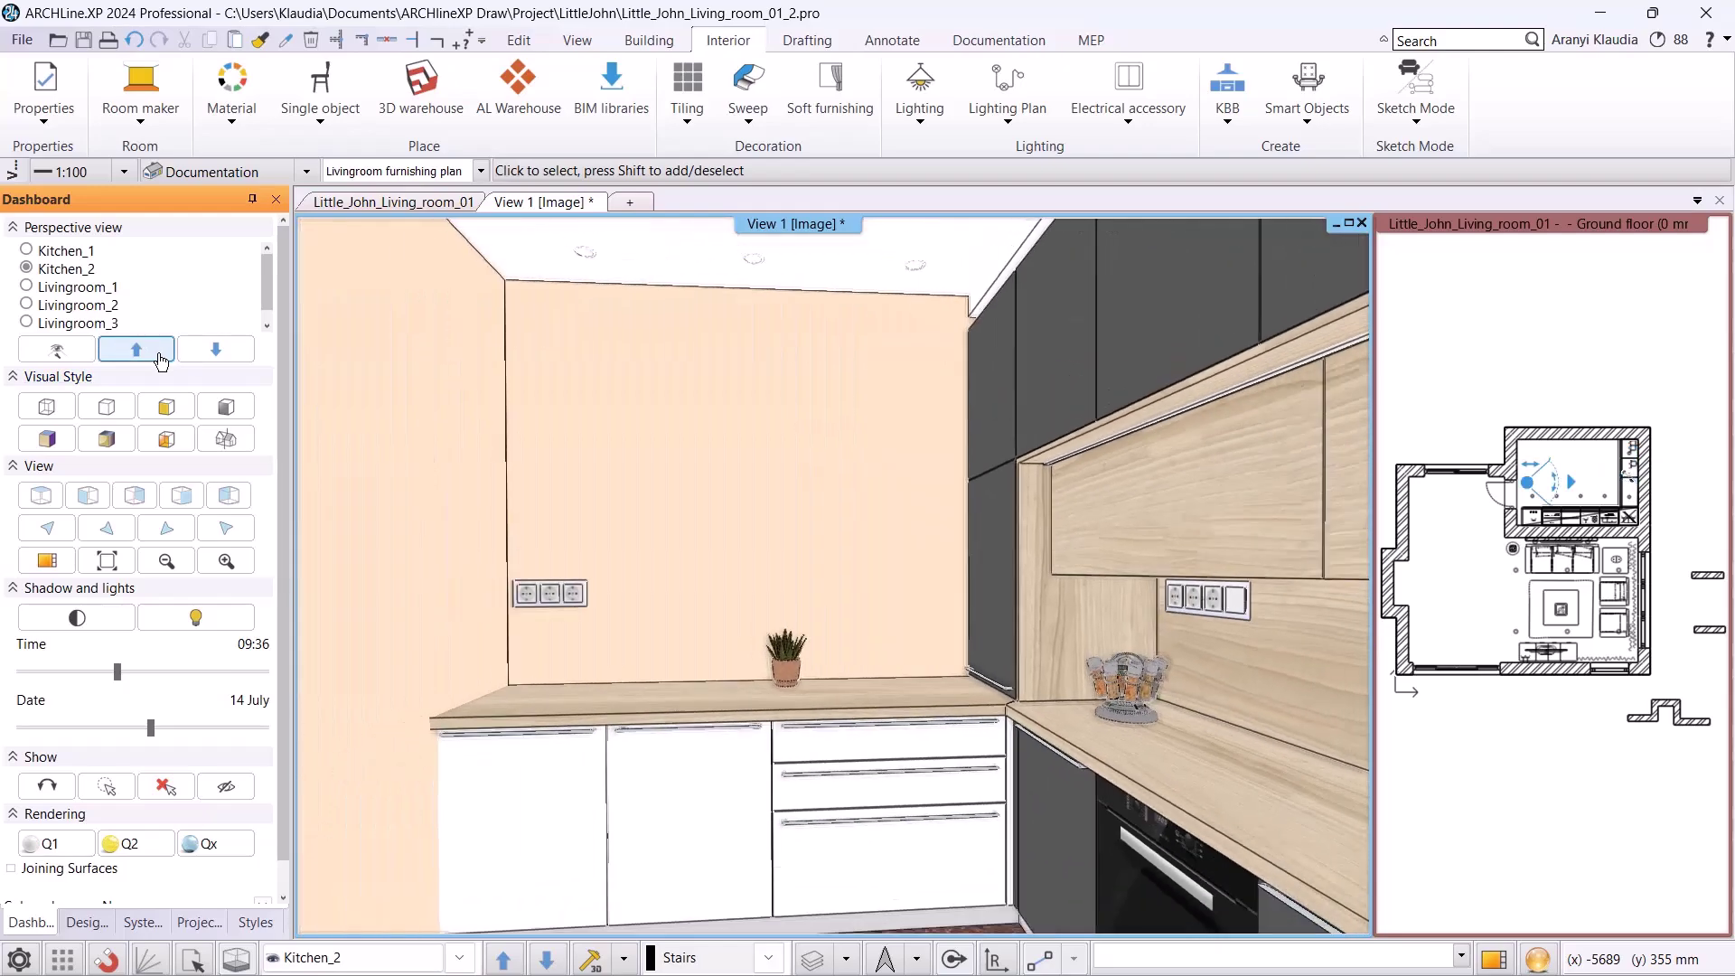
{"action": "left_click", "coordinate": [503, 961]}
{"action": "left_click", "coordinate": [547, 960]}
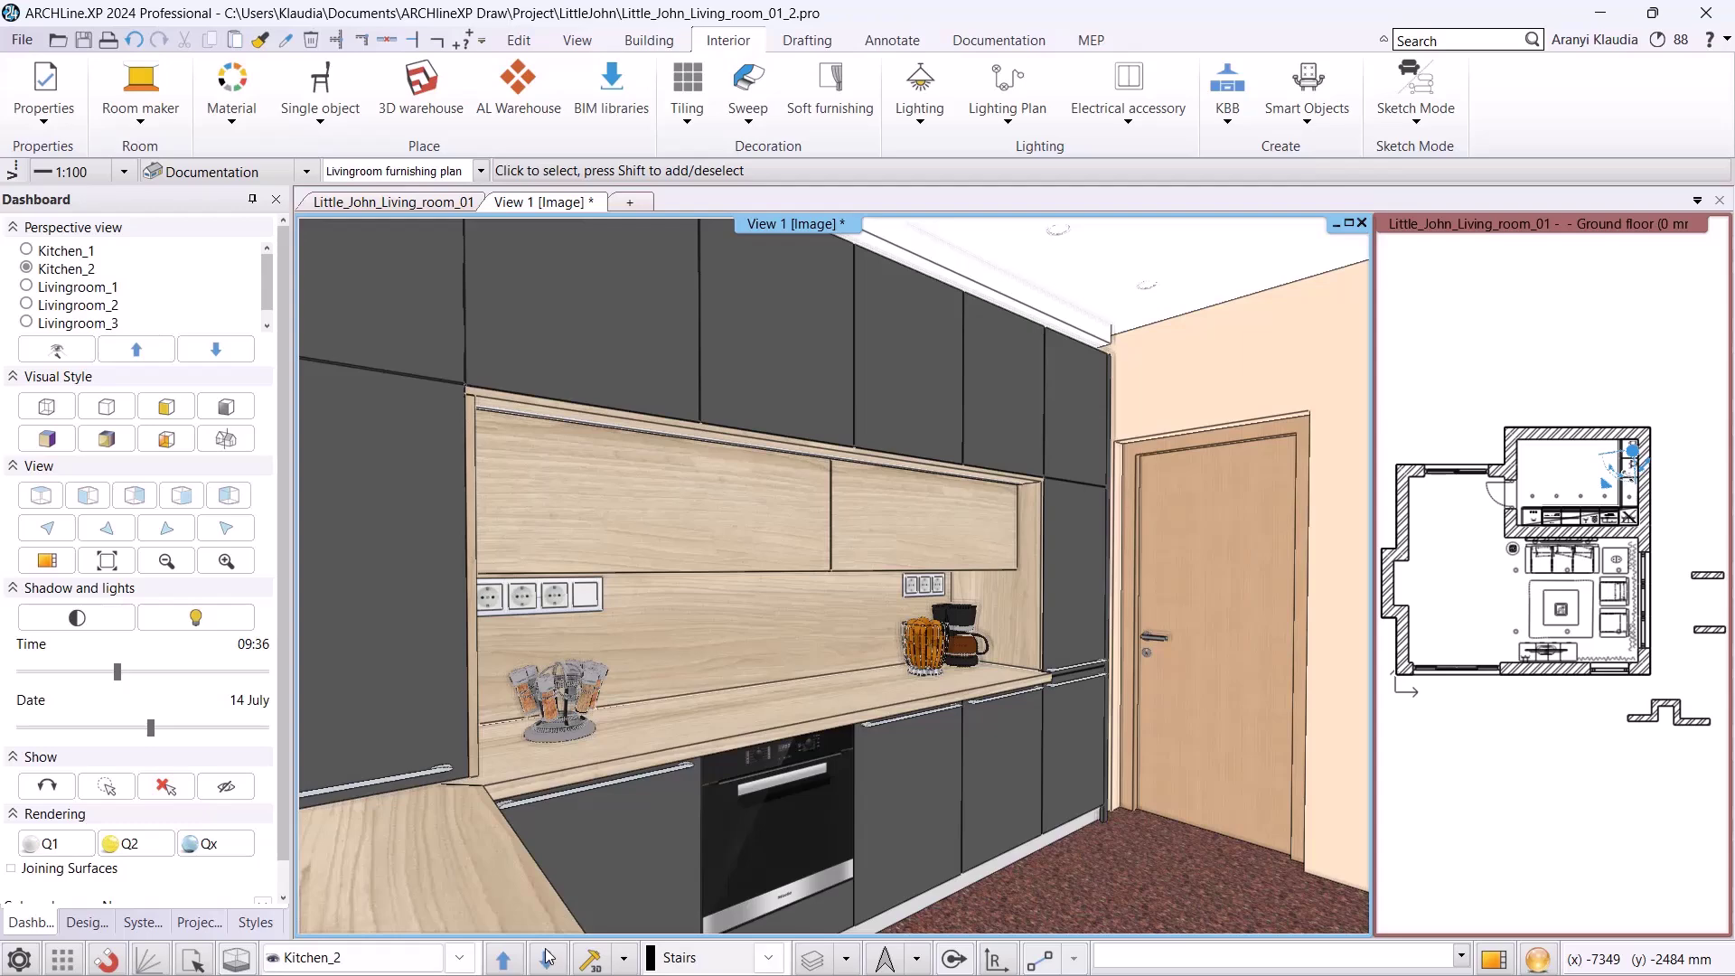
- Open Little_John_Living_room_02_layer.pro from D:\ARCHlineXP Draw\2024\Workshop_Intermediate\4_Project_management
{"action": "left_click", "coordinate": [22, 39]}
{"action": "left_click", "coordinate": [94, 126]}
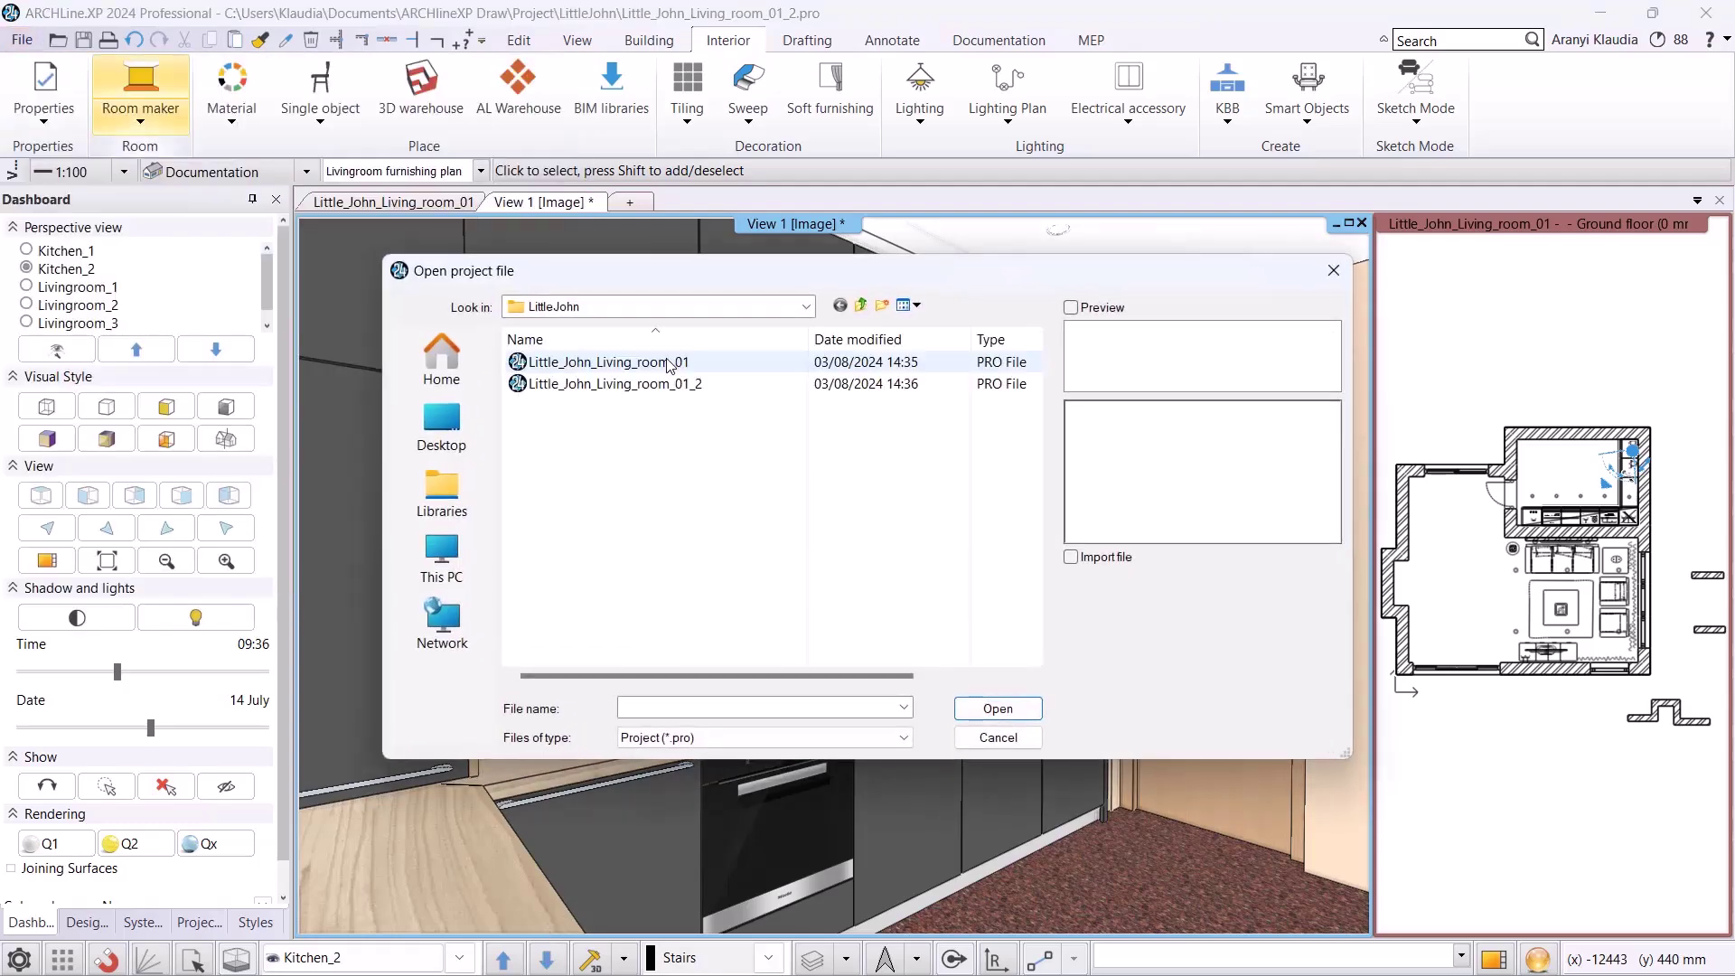
{"action": "left_click", "coordinate": [860, 304]}
{"action": "left_click", "coordinate": [442, 555]}
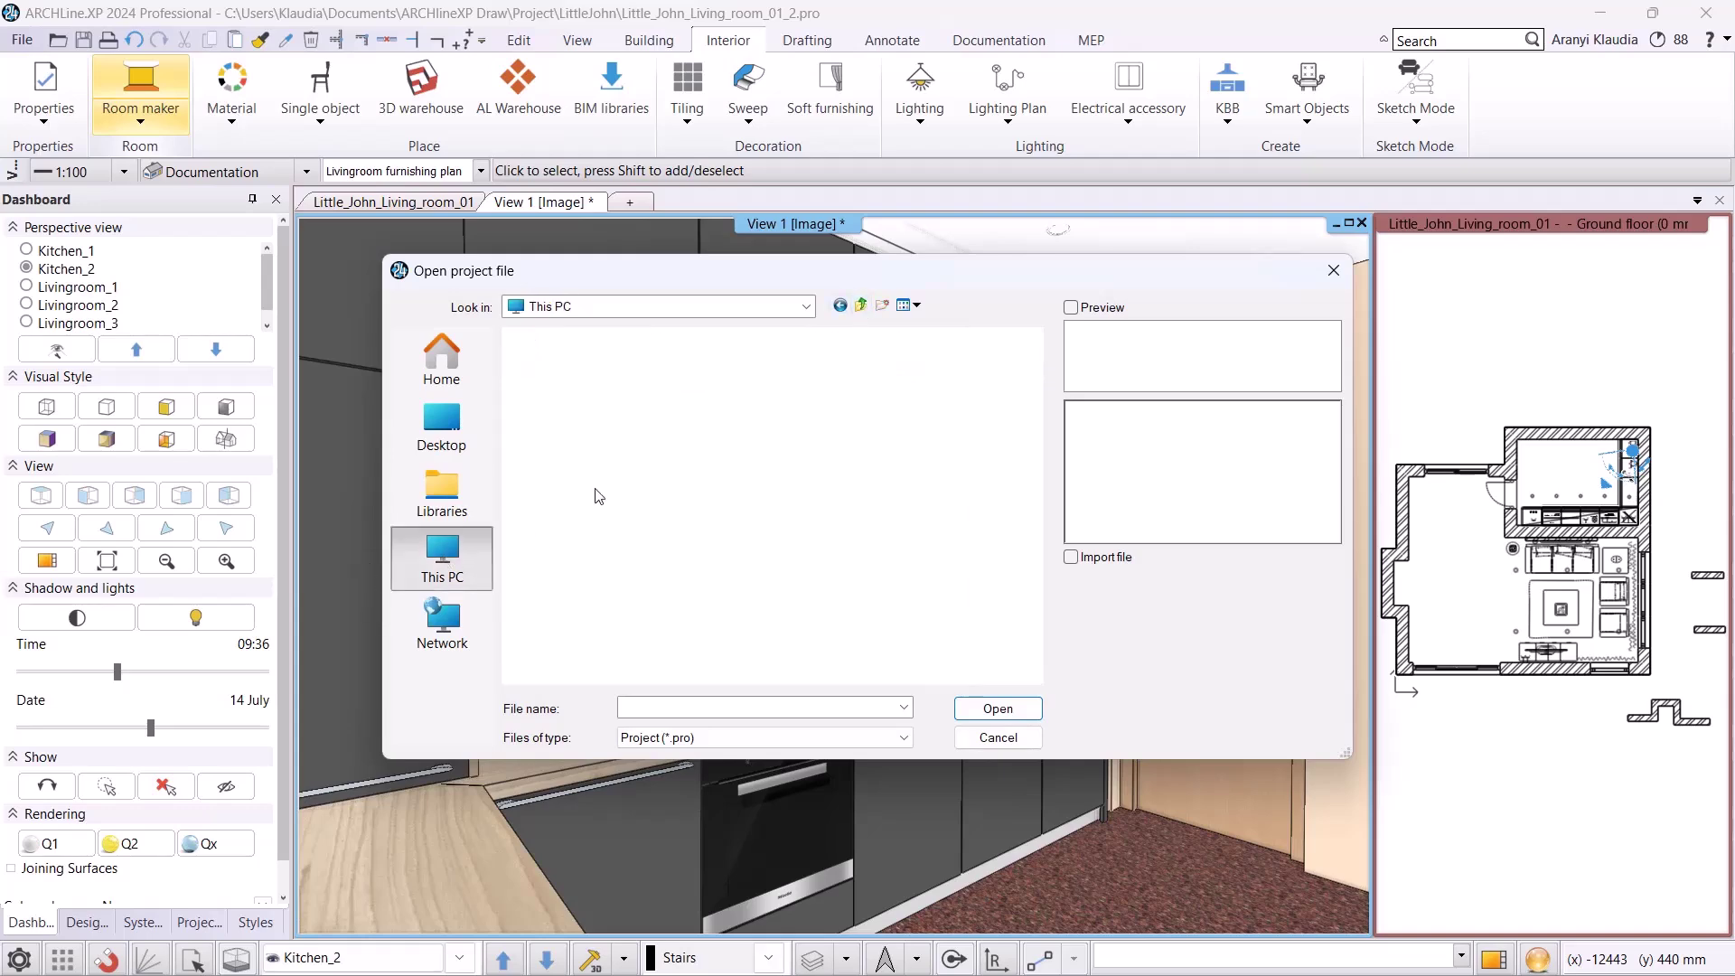
{"action": "double_click", "coordinate": [807, 397]}
{"action": "double_click", "coordinate": [641, 386]}
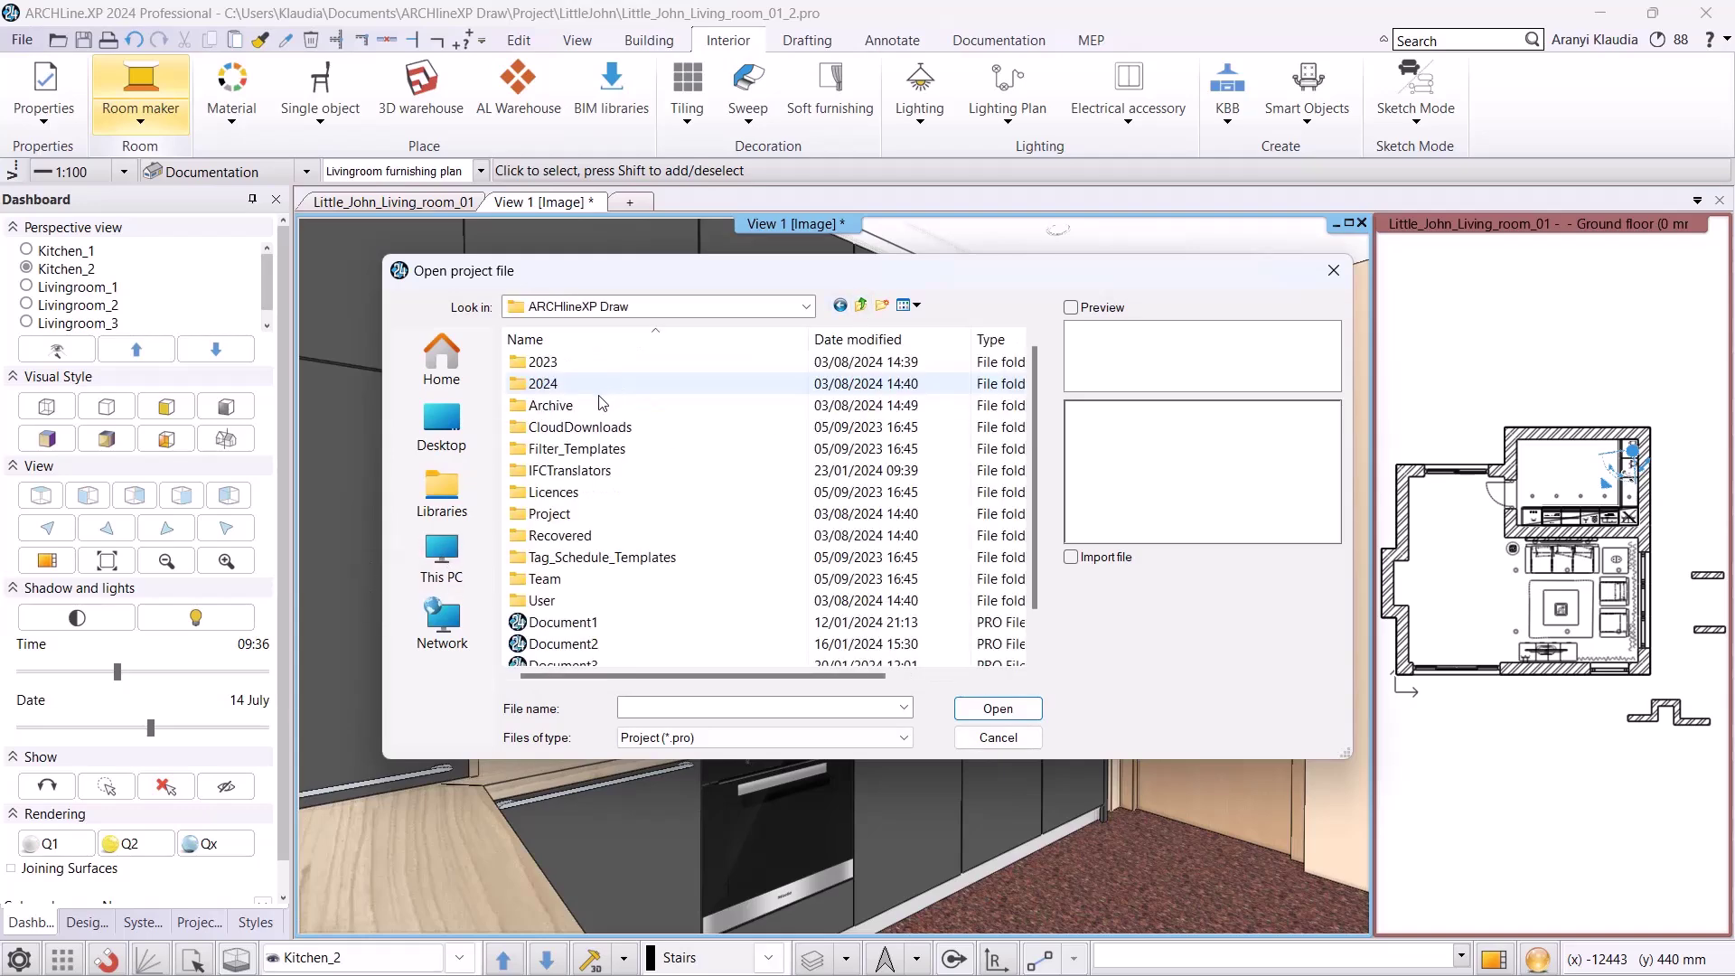
{"action": "left_click", "coordinate": [565, 404]}
{"action": "double_click", "coordinate": [568, 385]}
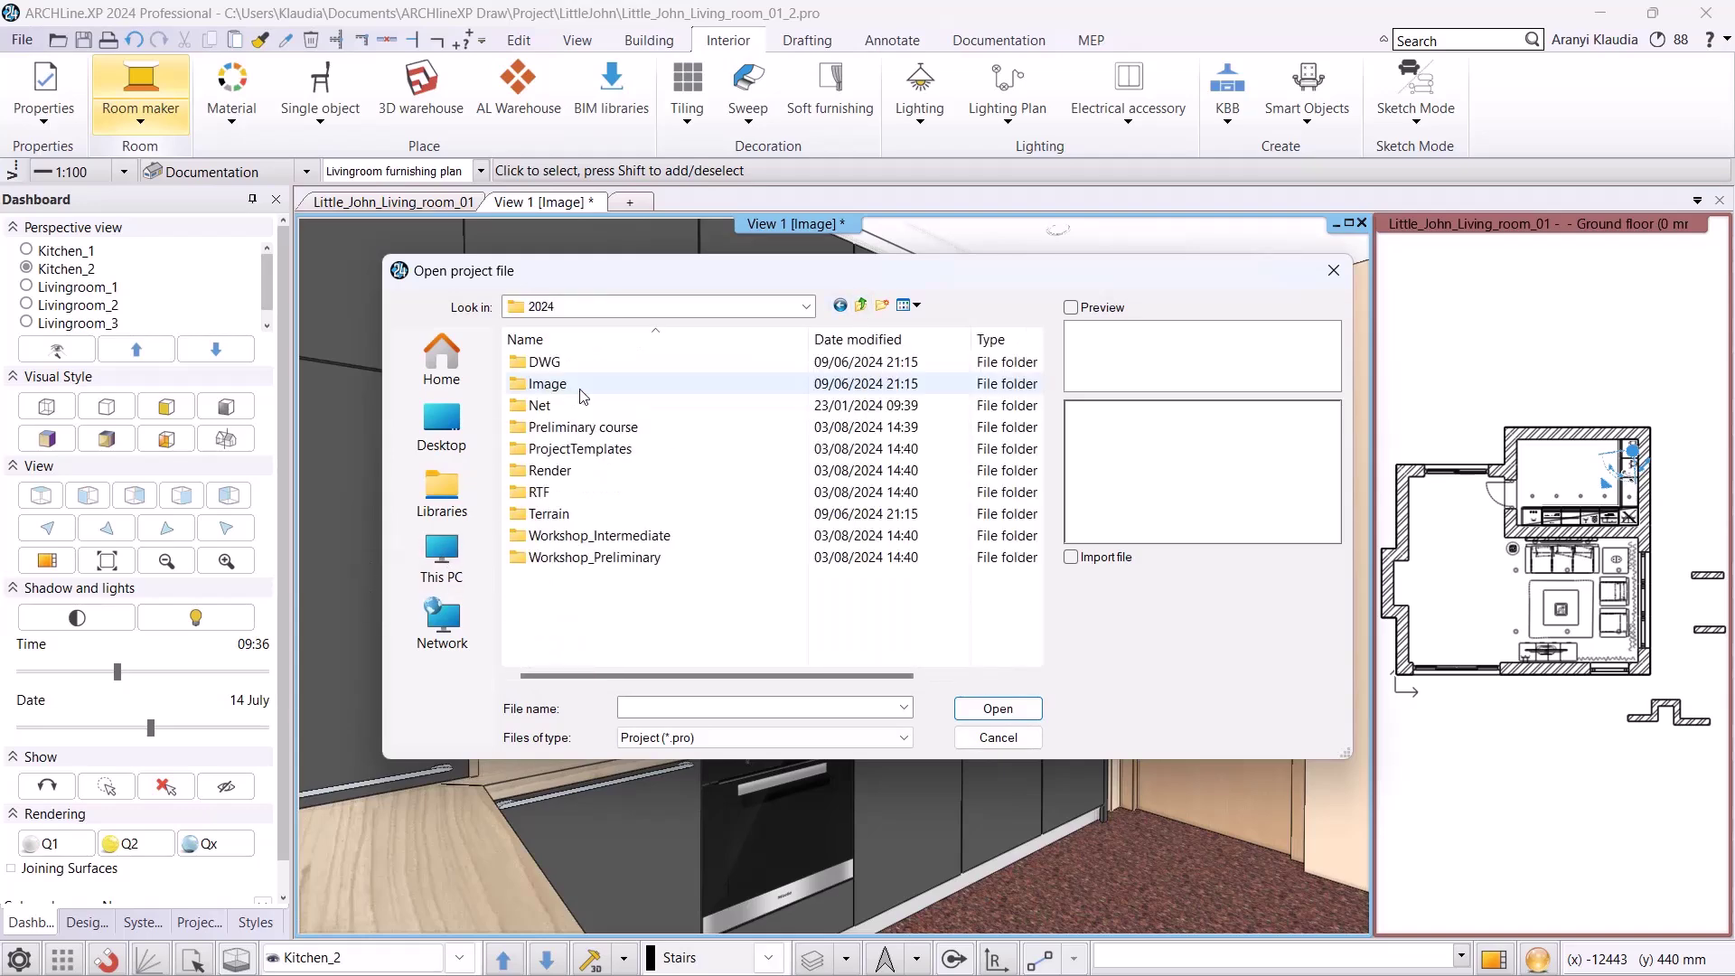
{"action": "double_click", "coordinate": [602, 539]}
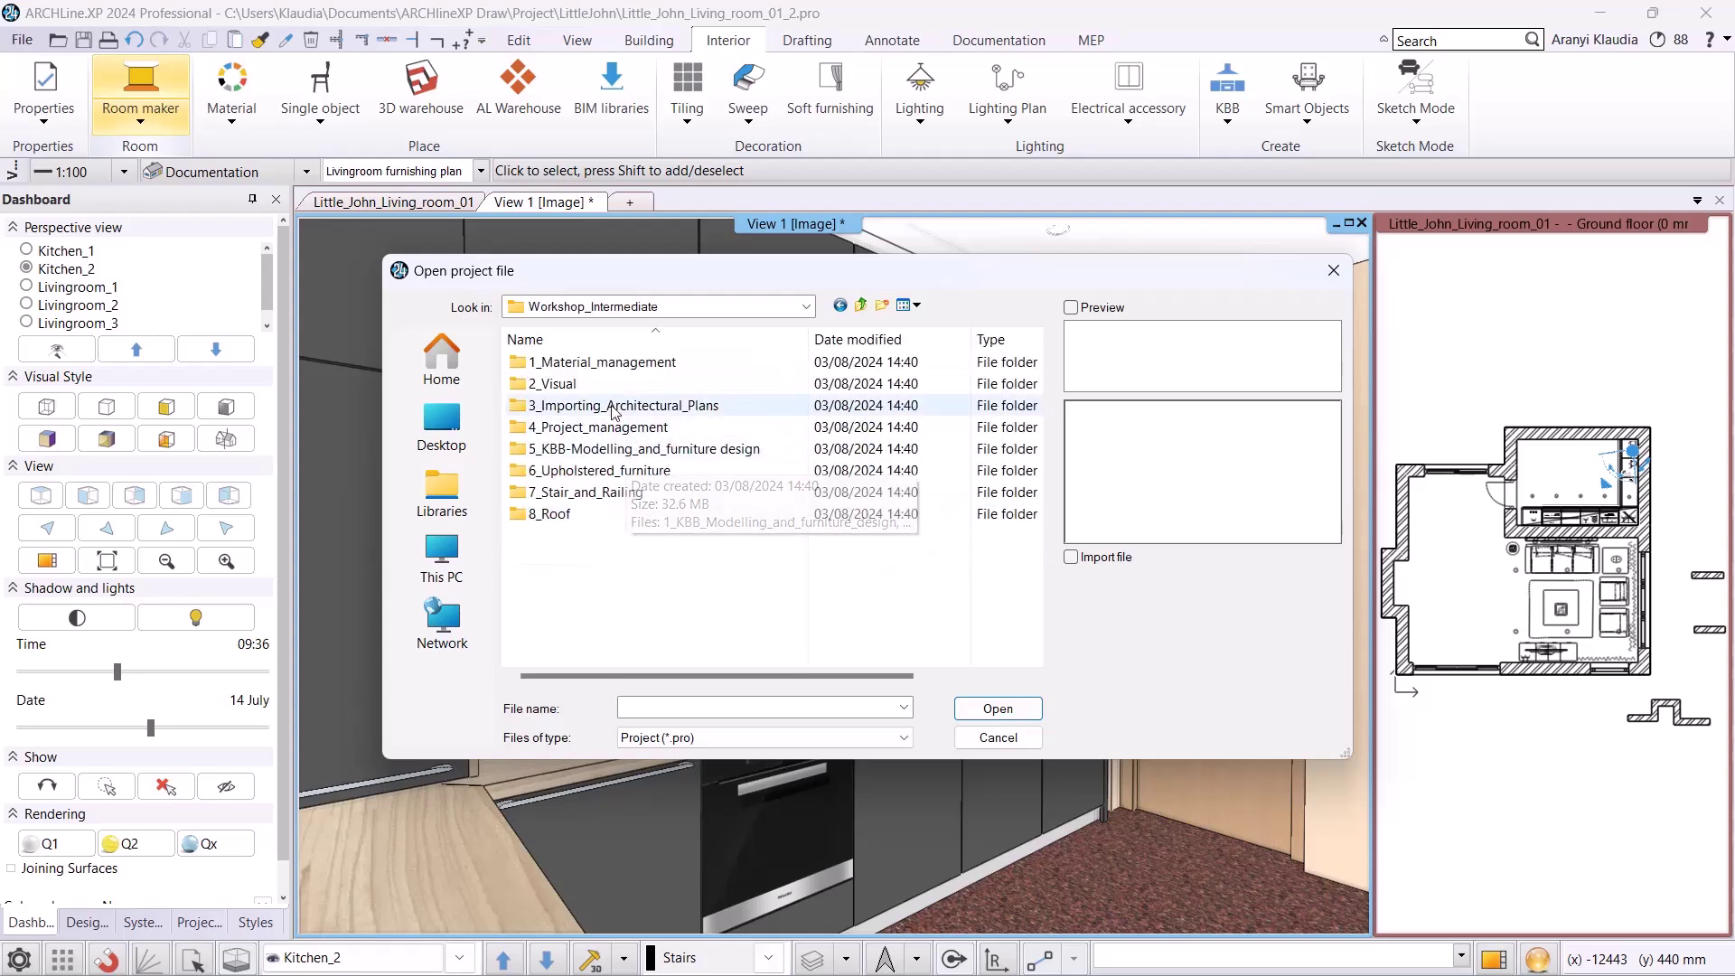
{"action": "left_click", "coordinate": [613, 407]}
{"action": "double_click", "coordinate": [605, 427]}
{"action": "left_click", "coordinate": [614, 383]}
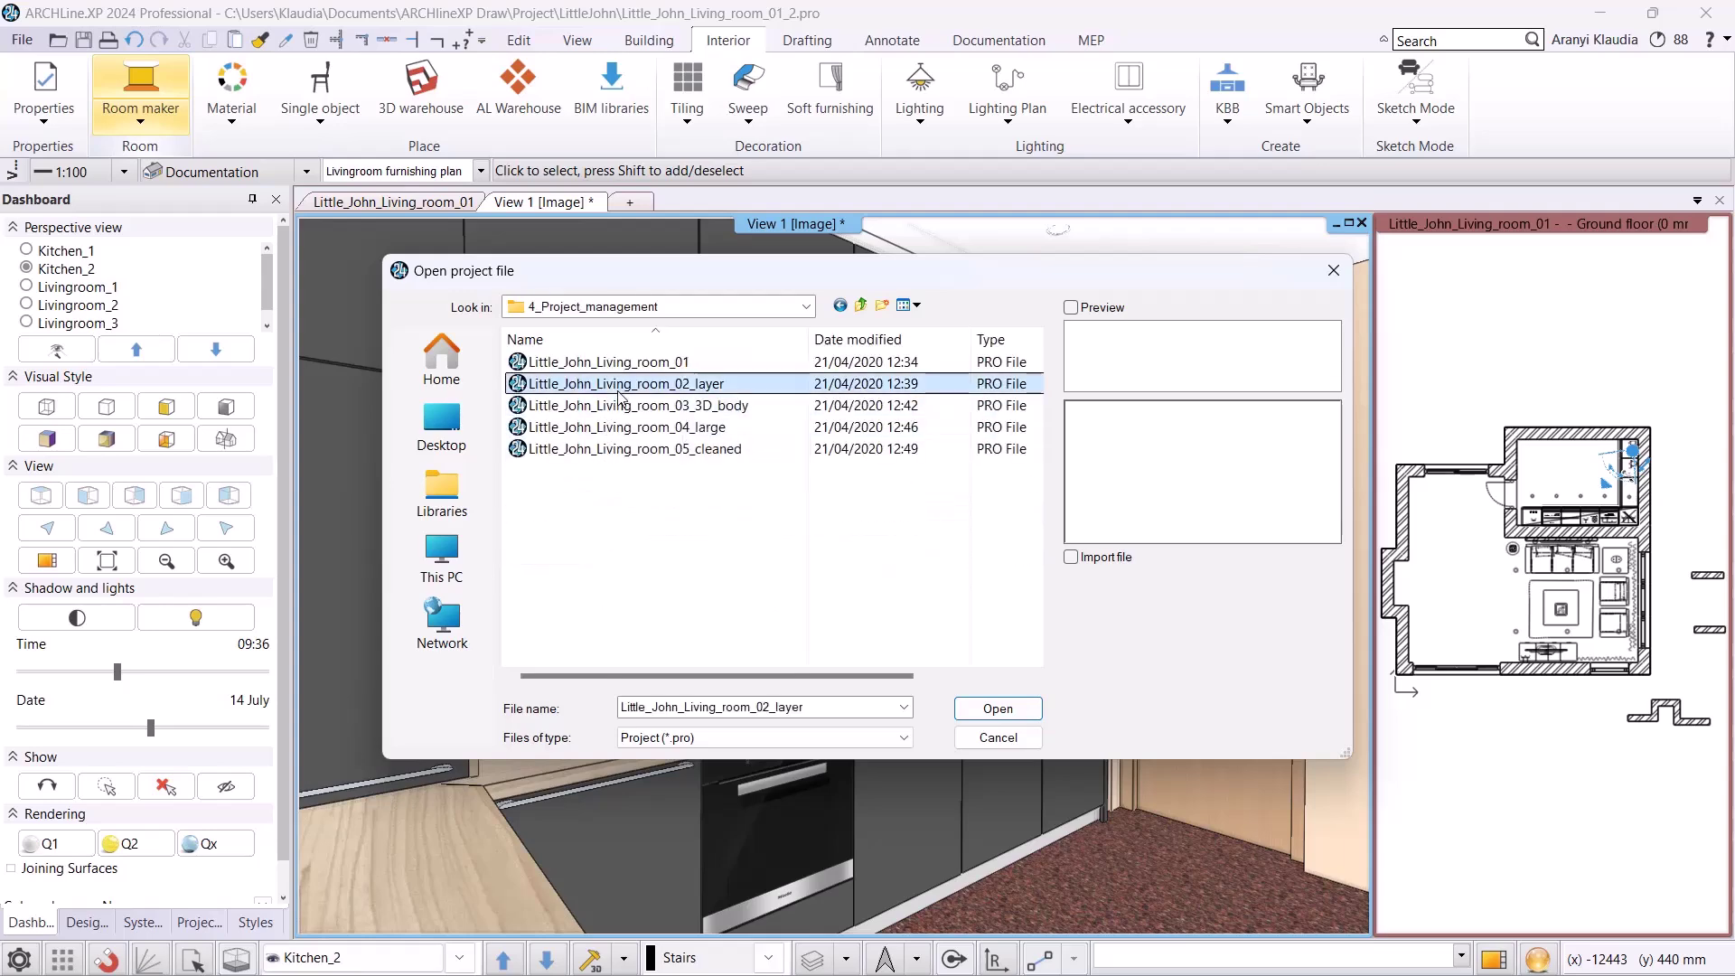
{"action": "left_click", "coordinate": [976, 710]}
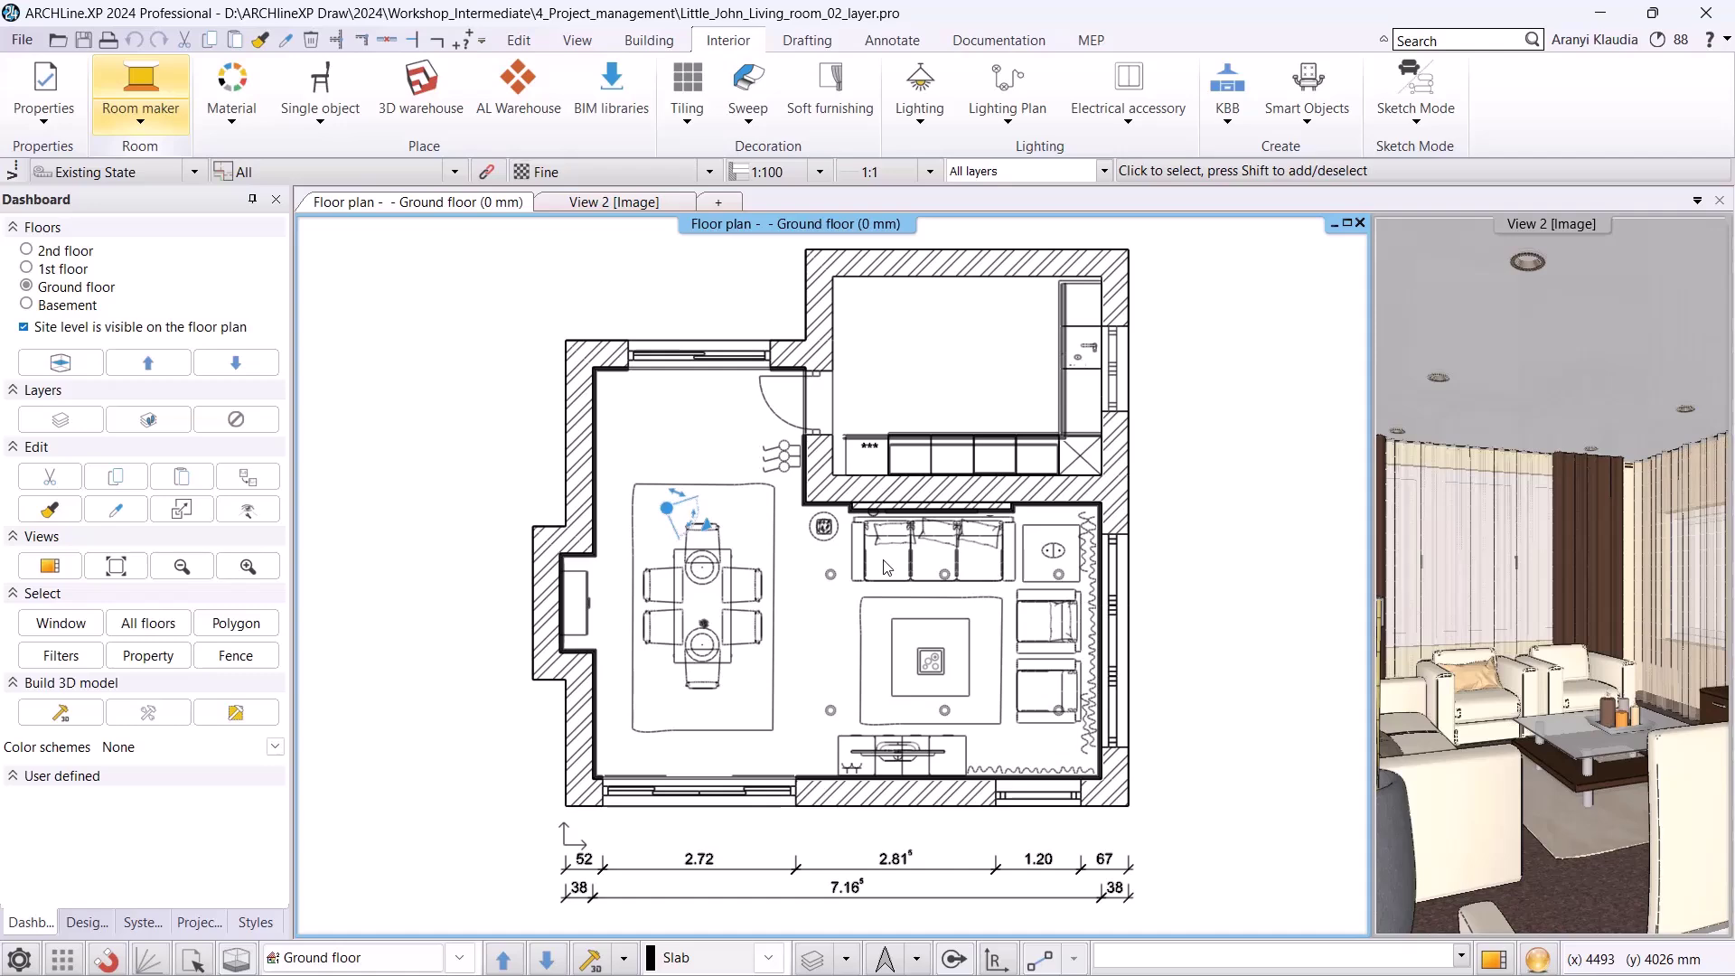
- Make the living-room 3D perspective the main view and check its 132180-surface count without rebuilding
{"action": "left_click", "coordinate": [614, 201]}
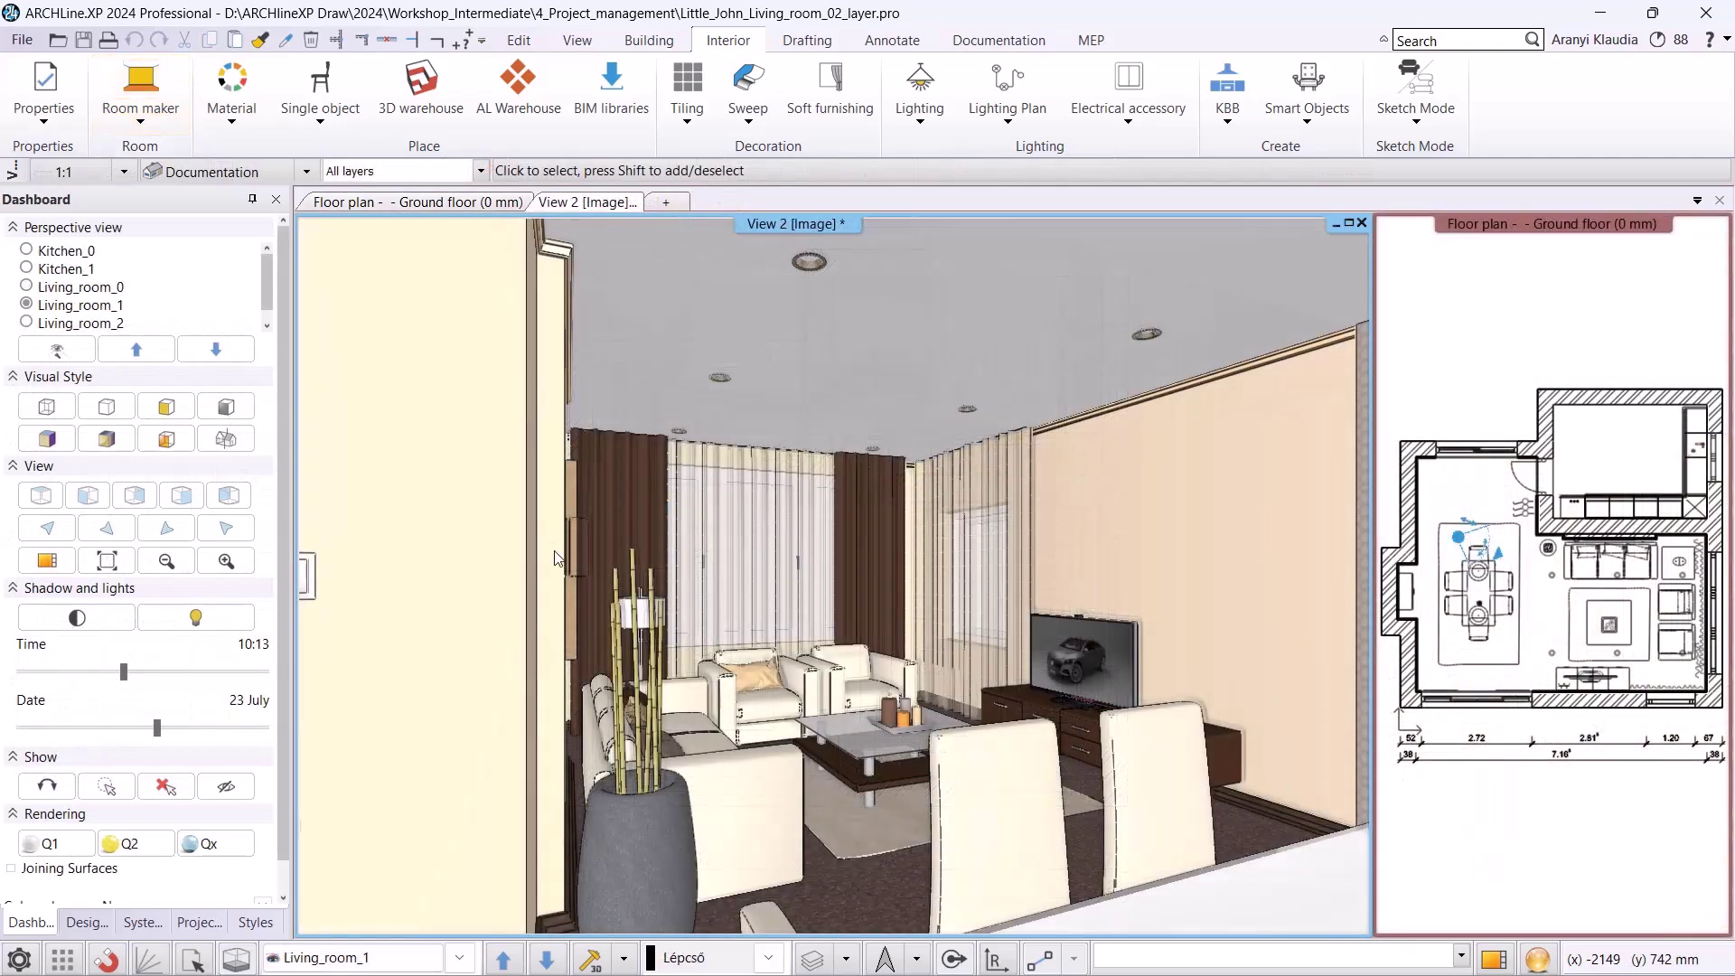
{"action": "left_click", "coordinate": [628, 959]}
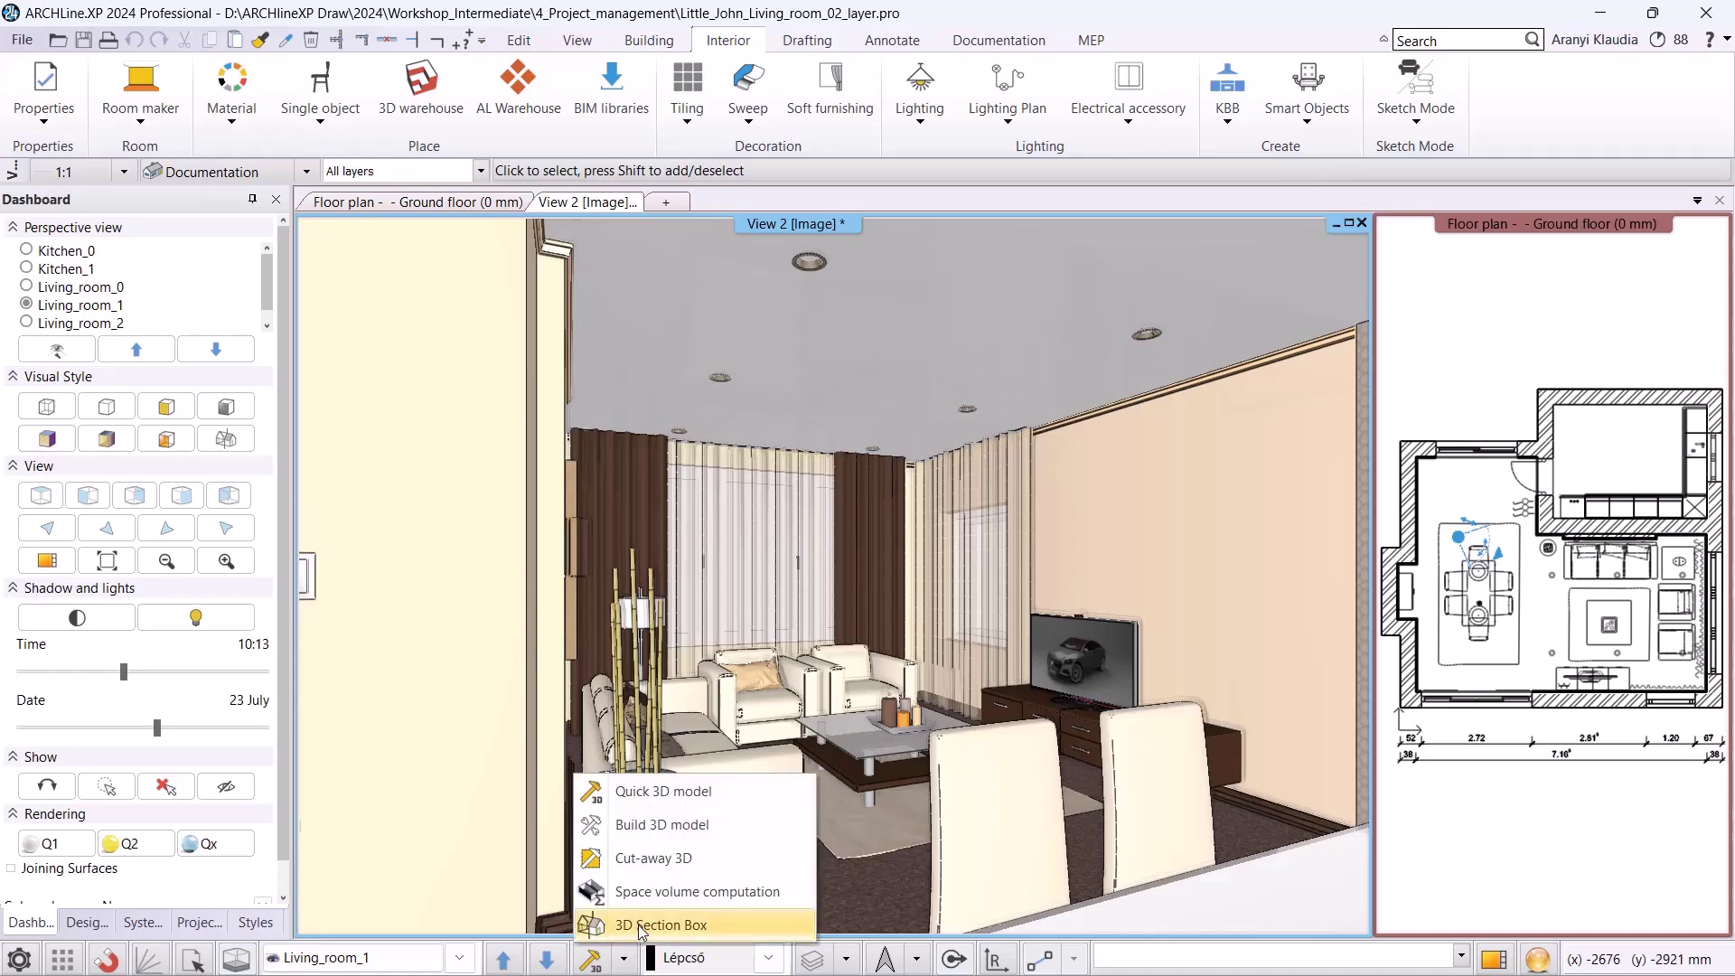
{"action": "left_click", "coordinate": [669, 836]}
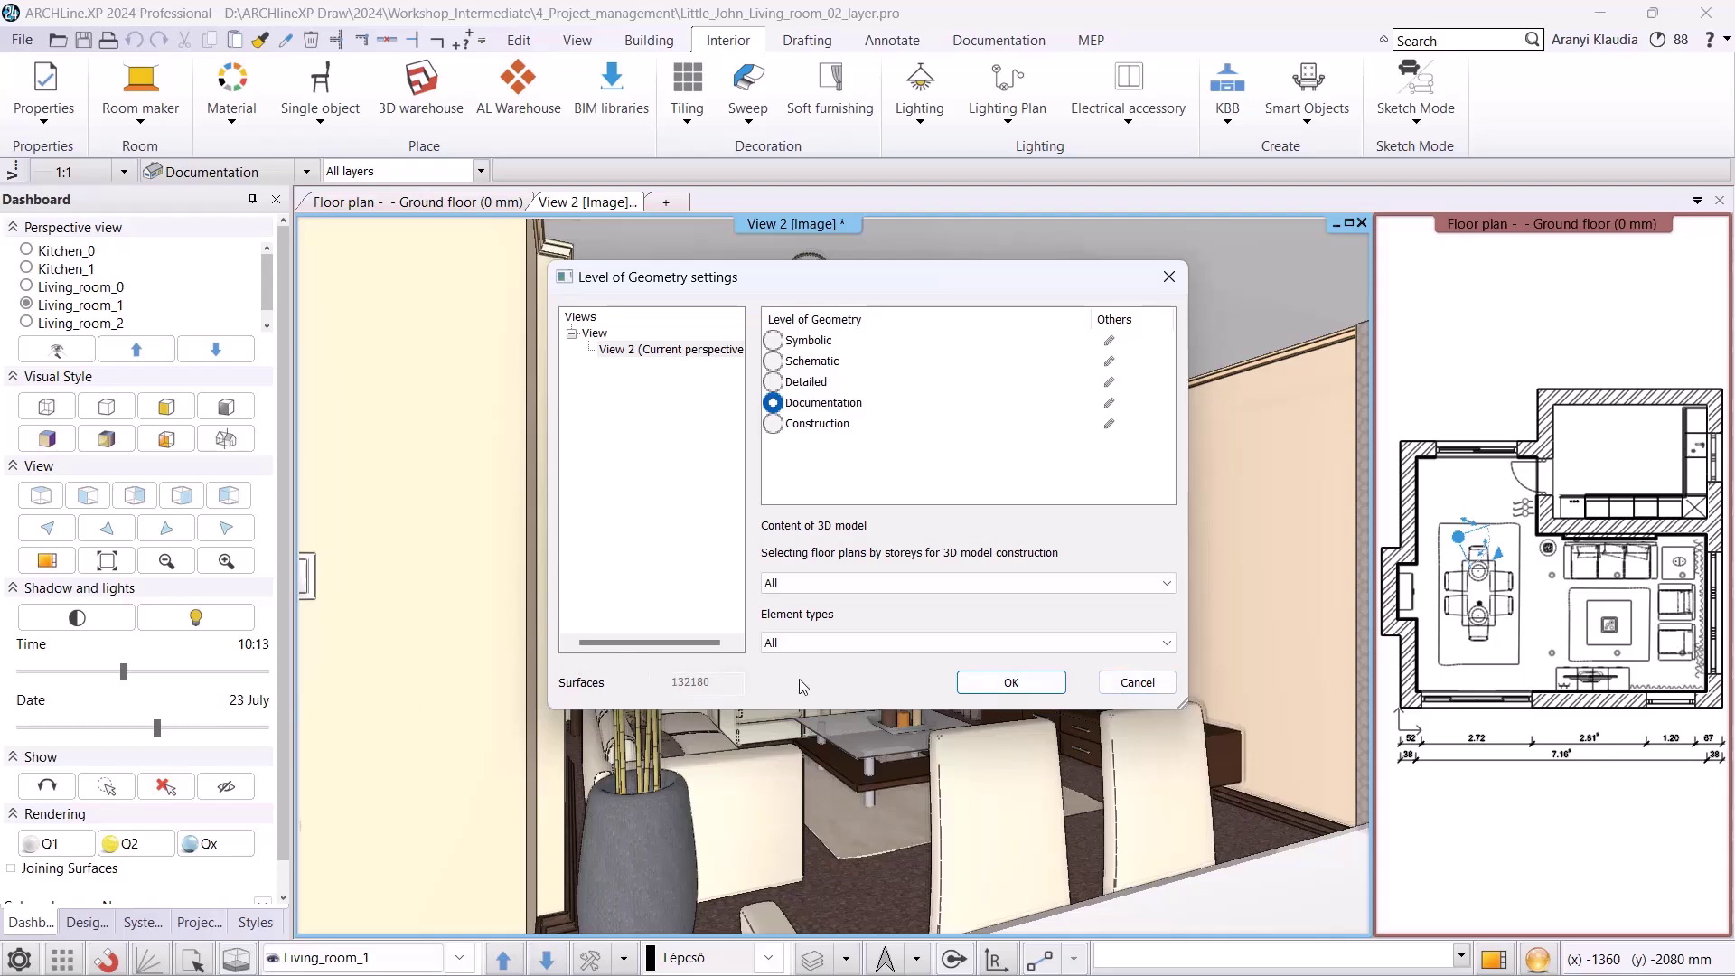
{"action": "left_click", "coordinate": [1140, 683]}
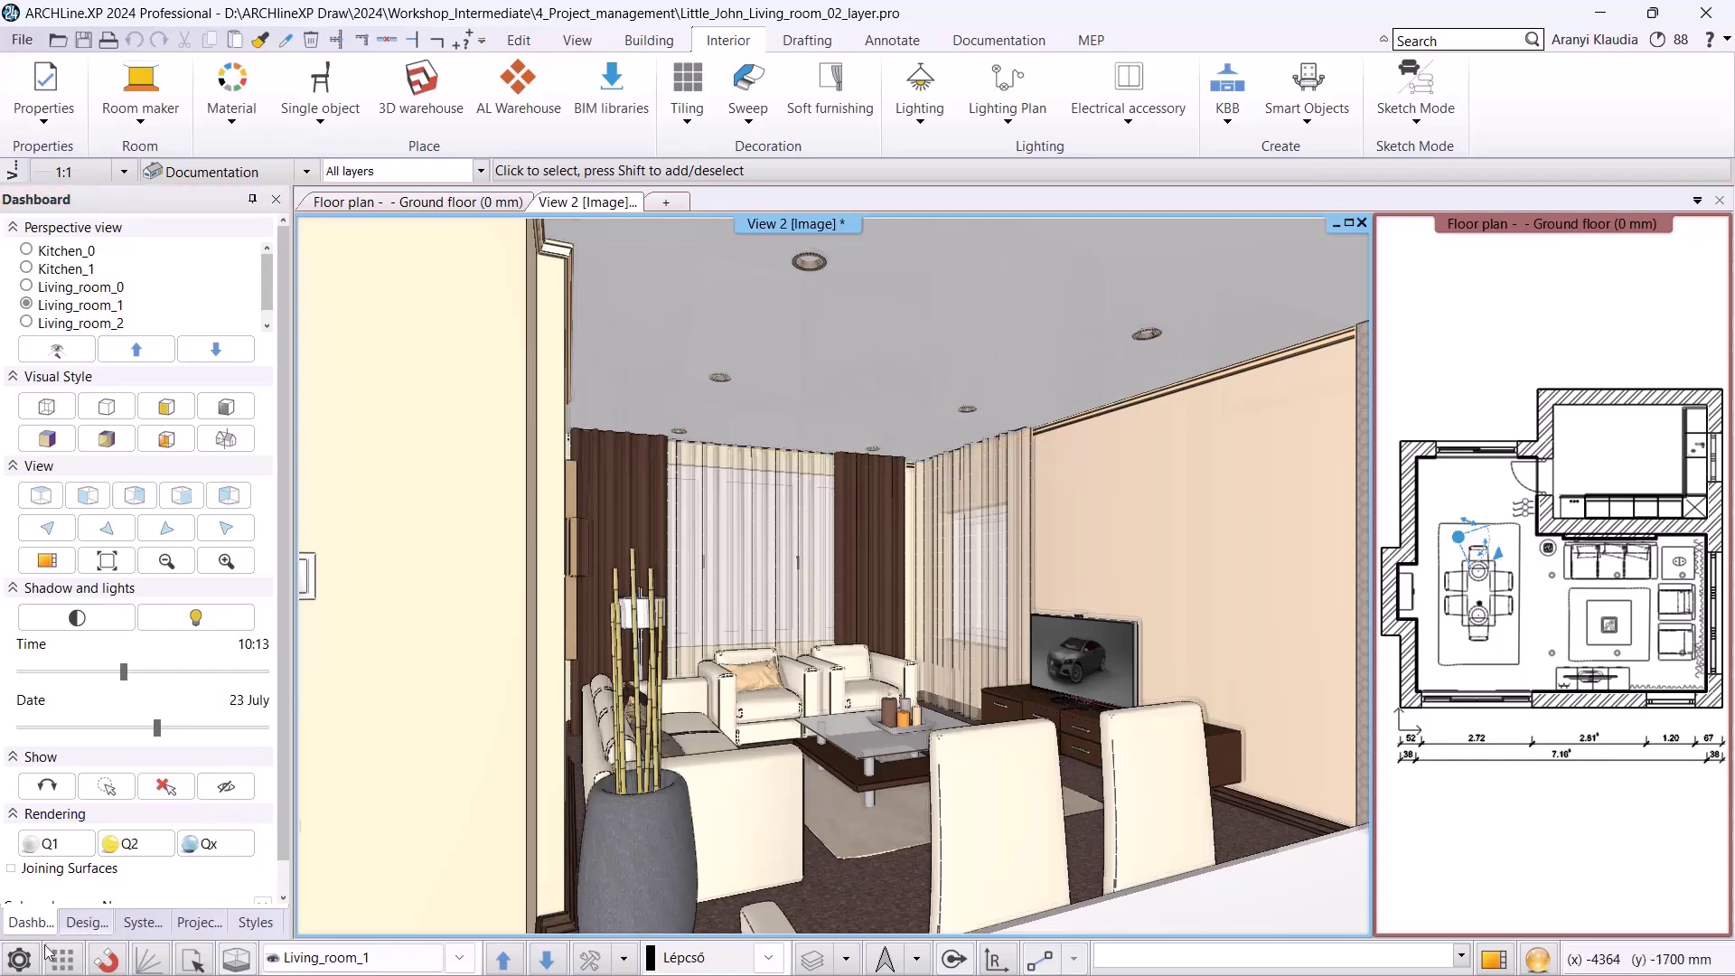
{"action": "left_click", "coordinate": [18, 958]}
{"action": "left_click", "coordinate": [123, 486]}
{"action": "scroll", "coordinate": [728, 698], "scroll_direction": "down", "scroll_amount": 15}
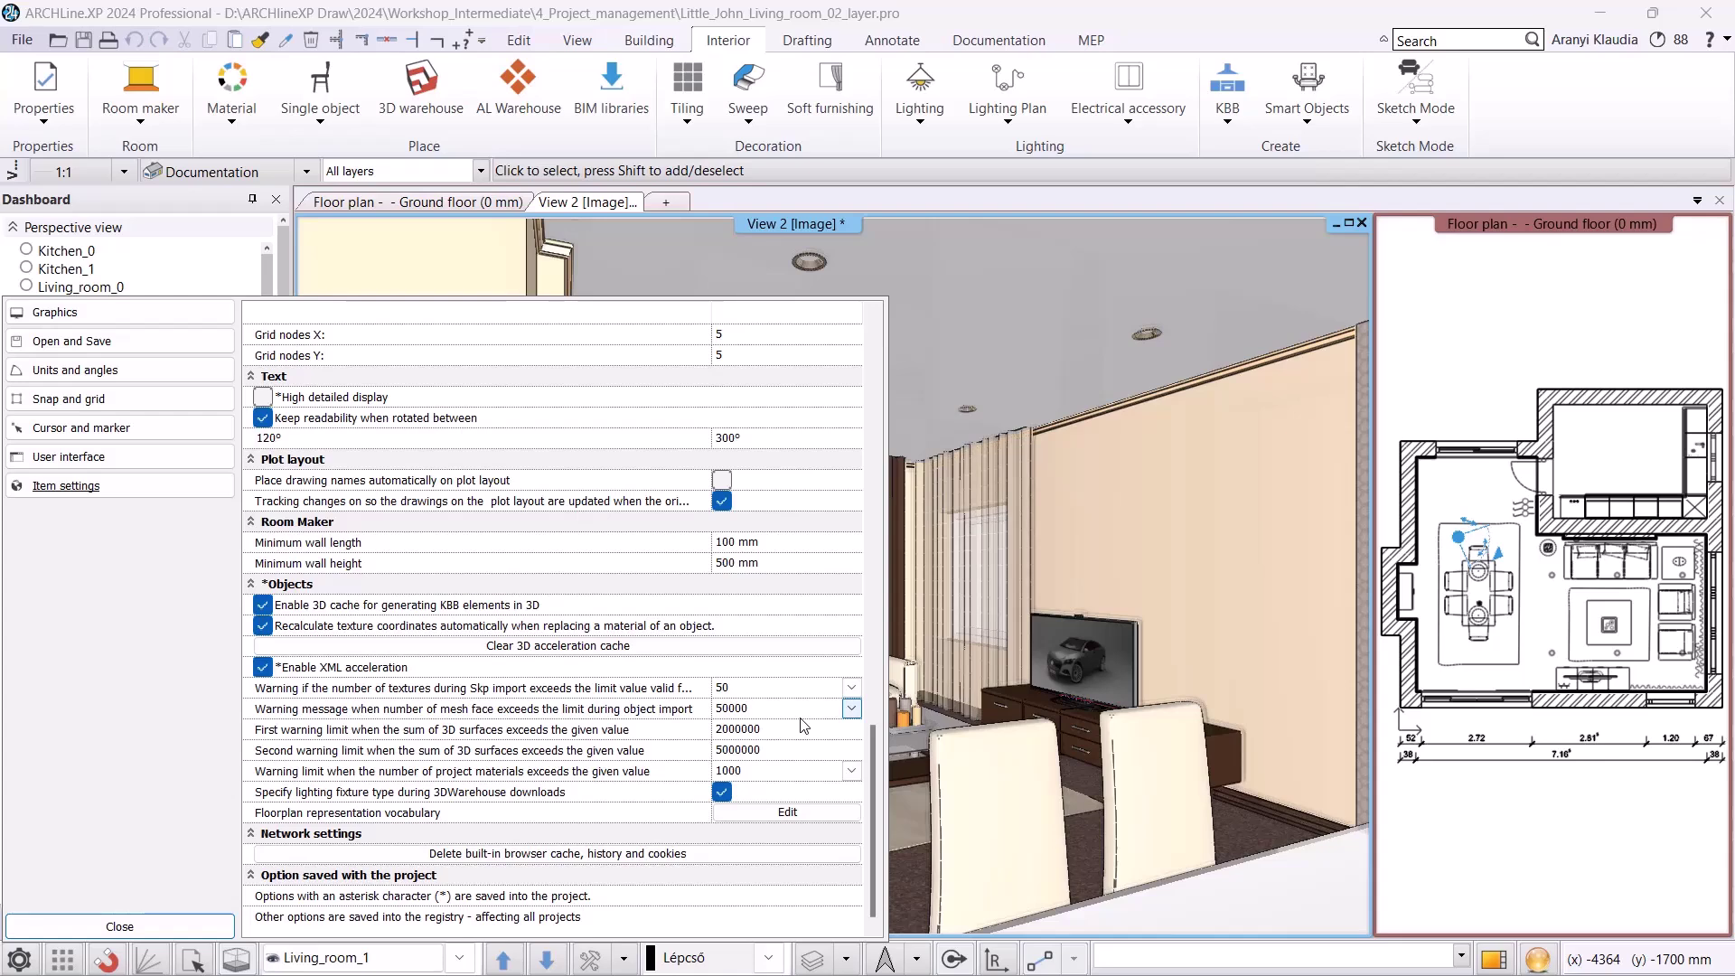
{"action": "left_click", "coordinate": [119, 926]}
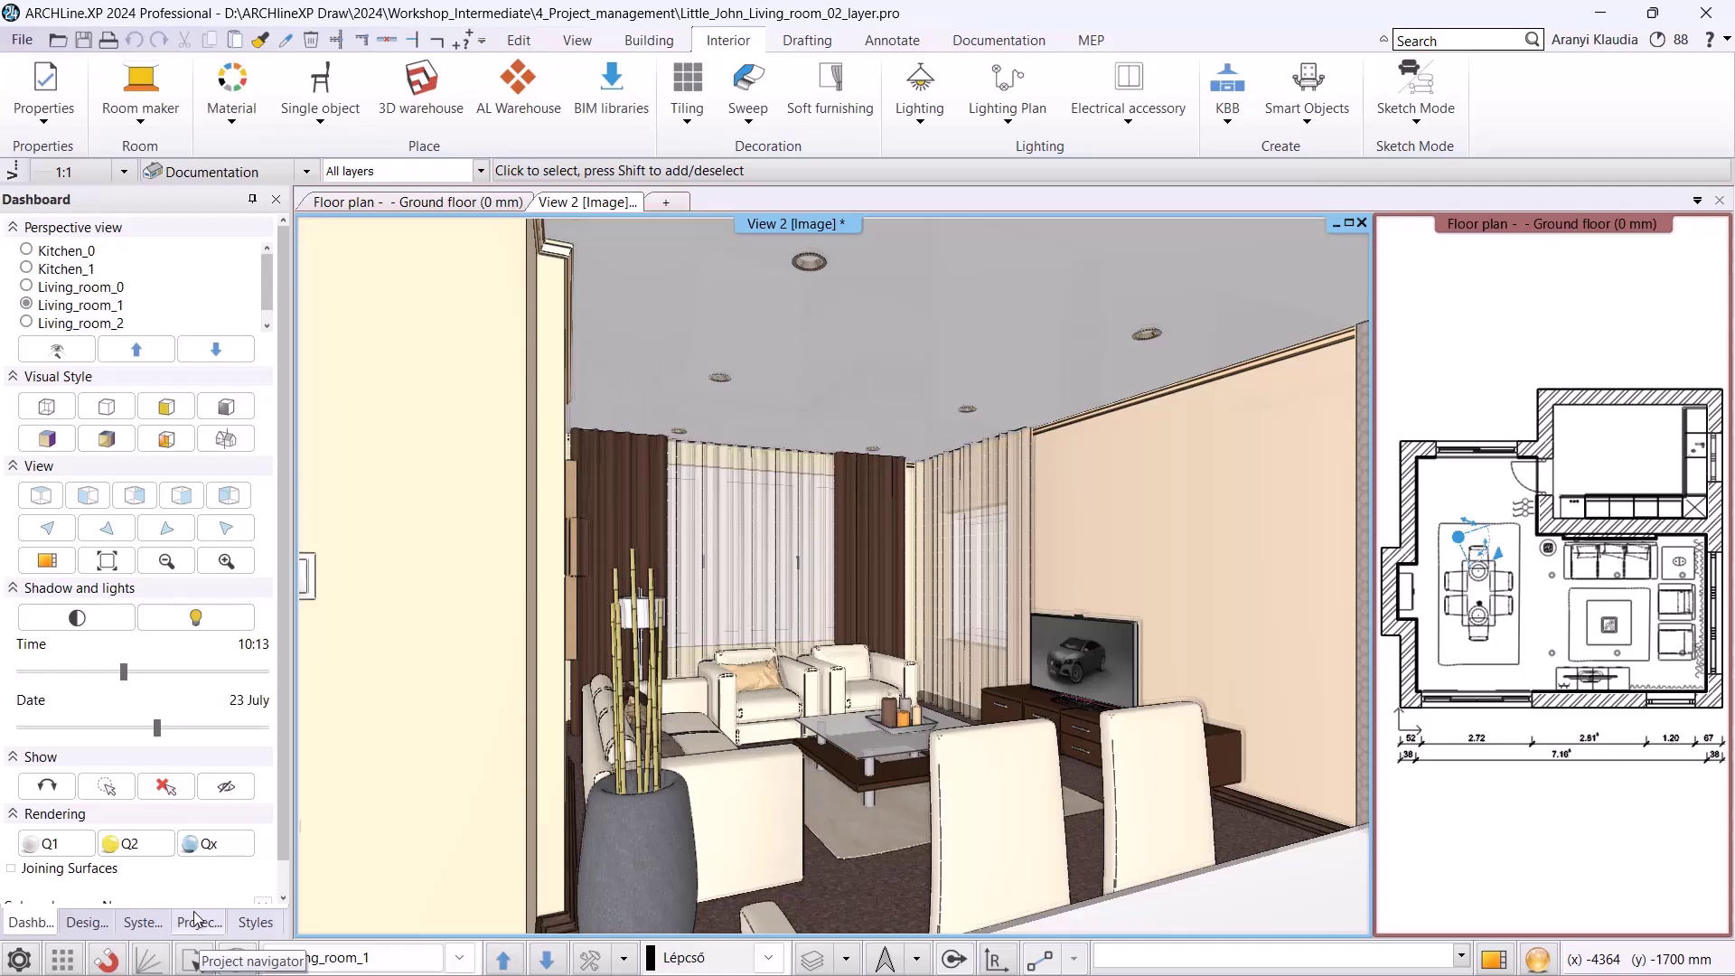
{"action": "left_click", "coordinate": [192, 911]}
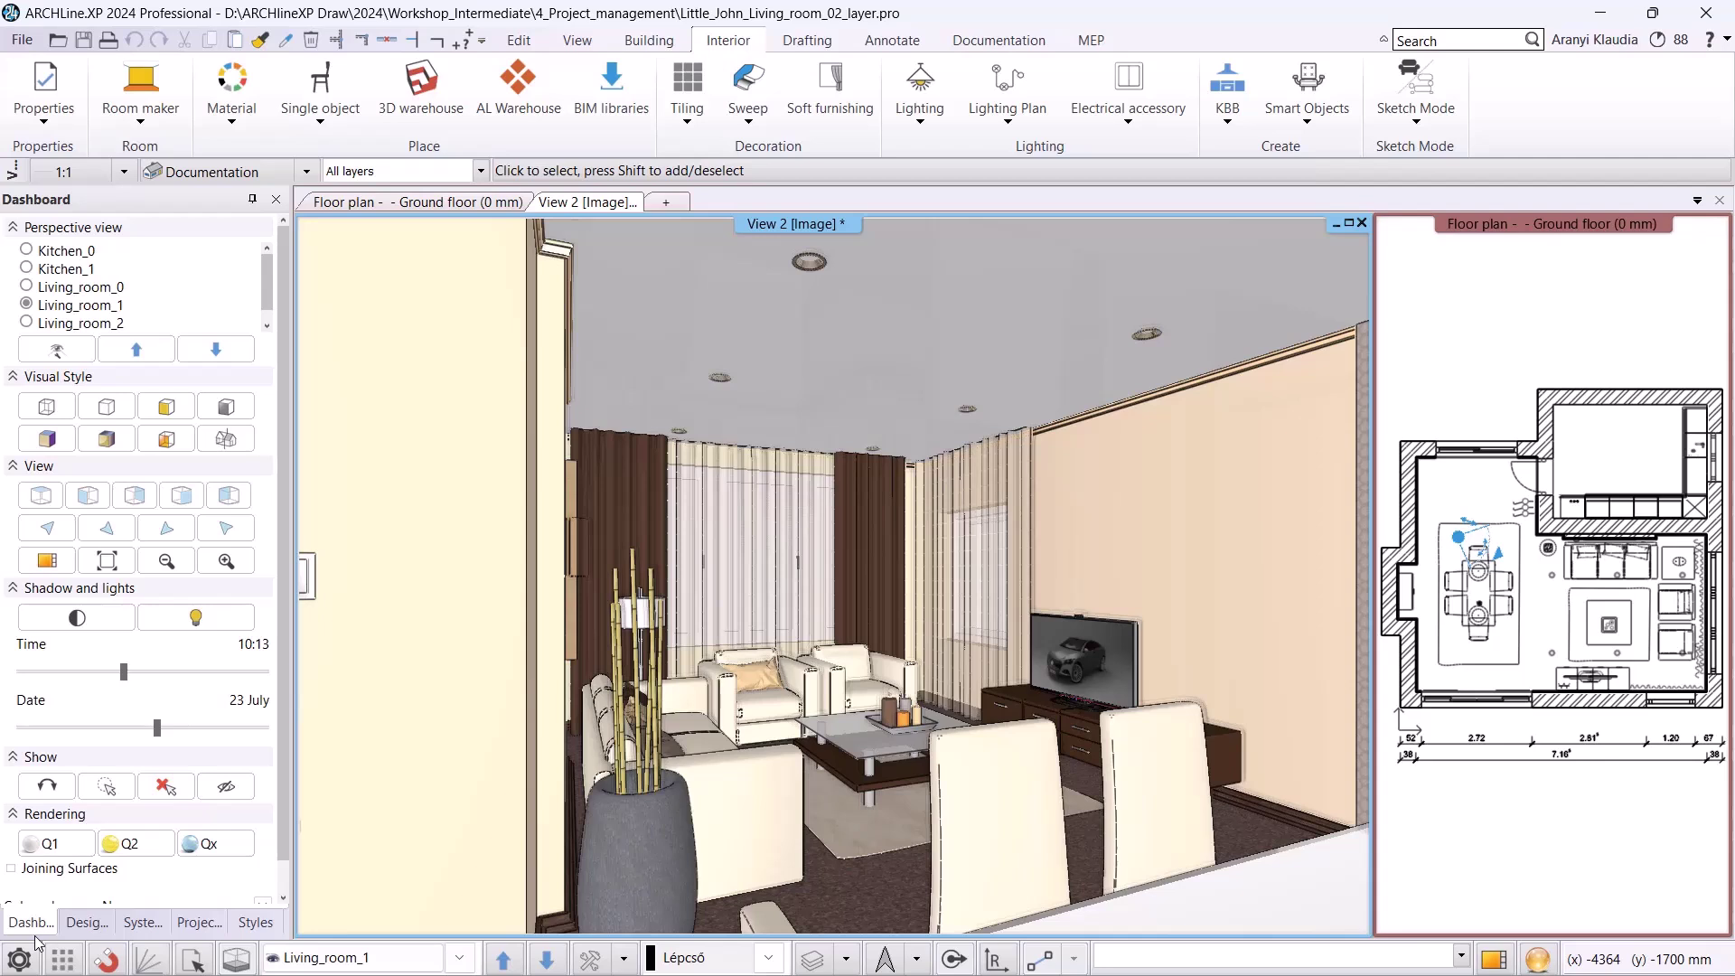
{"action": "left_click", "coordinate": [12, 916]}
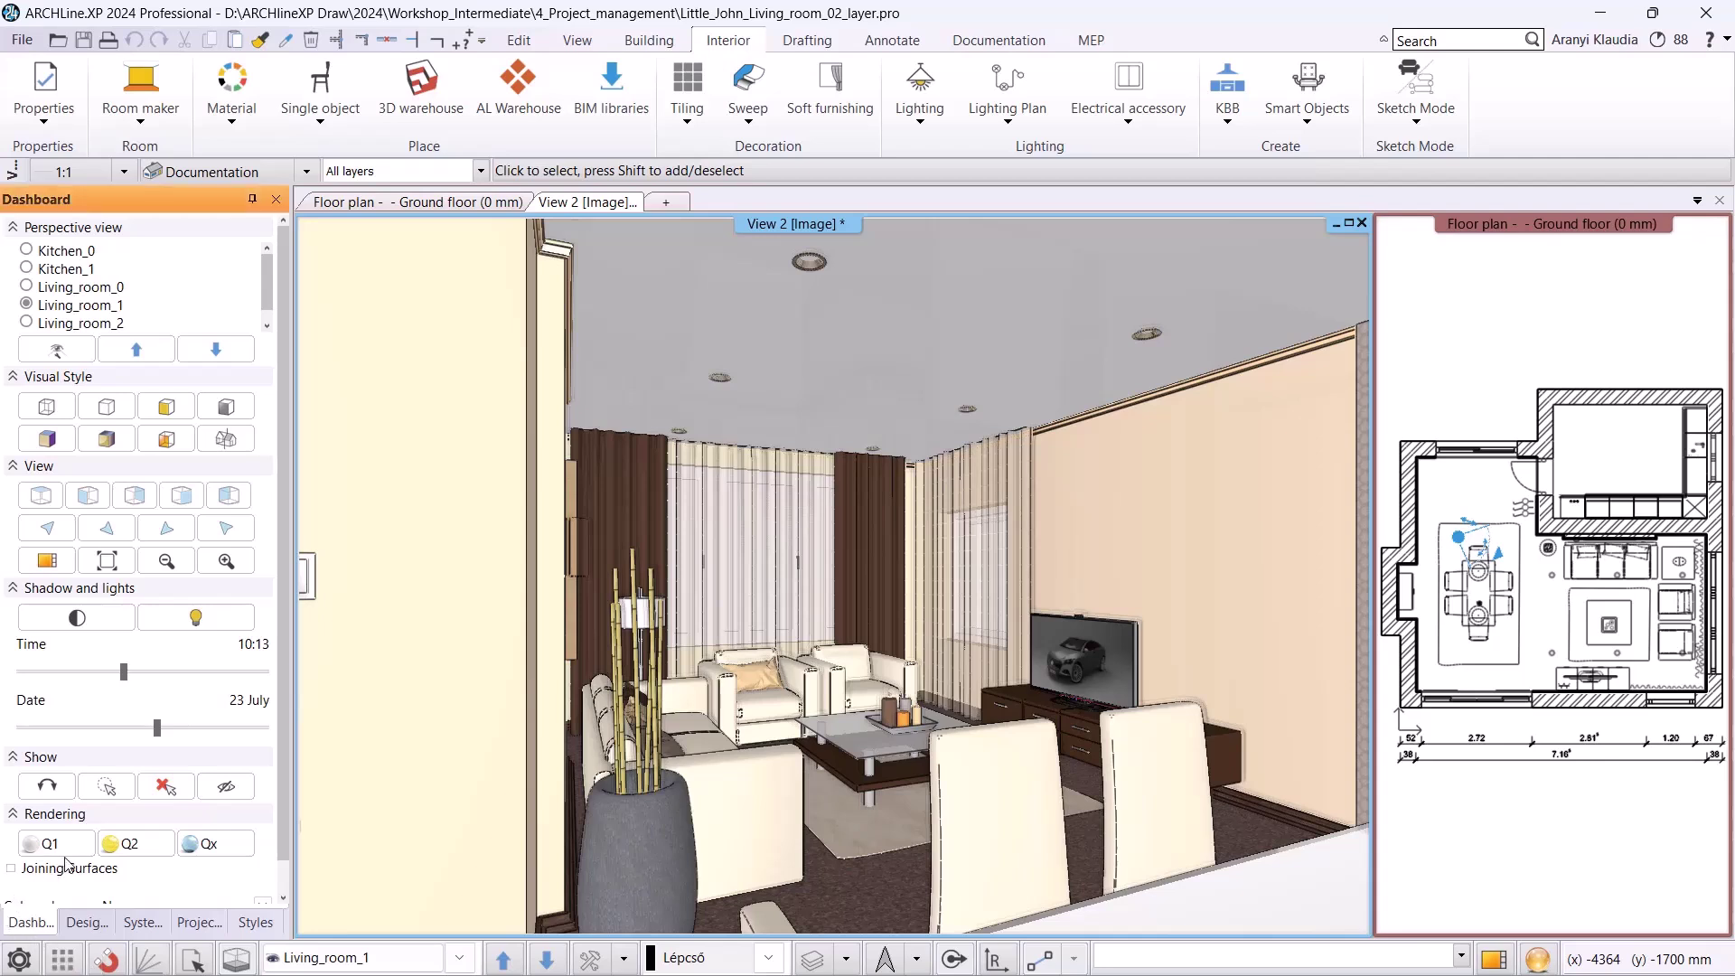
- Open Little_John_Living_room_03_3D_body, closing the current project without saving
{"action": "left_click", "coordinate": [23, 41]}
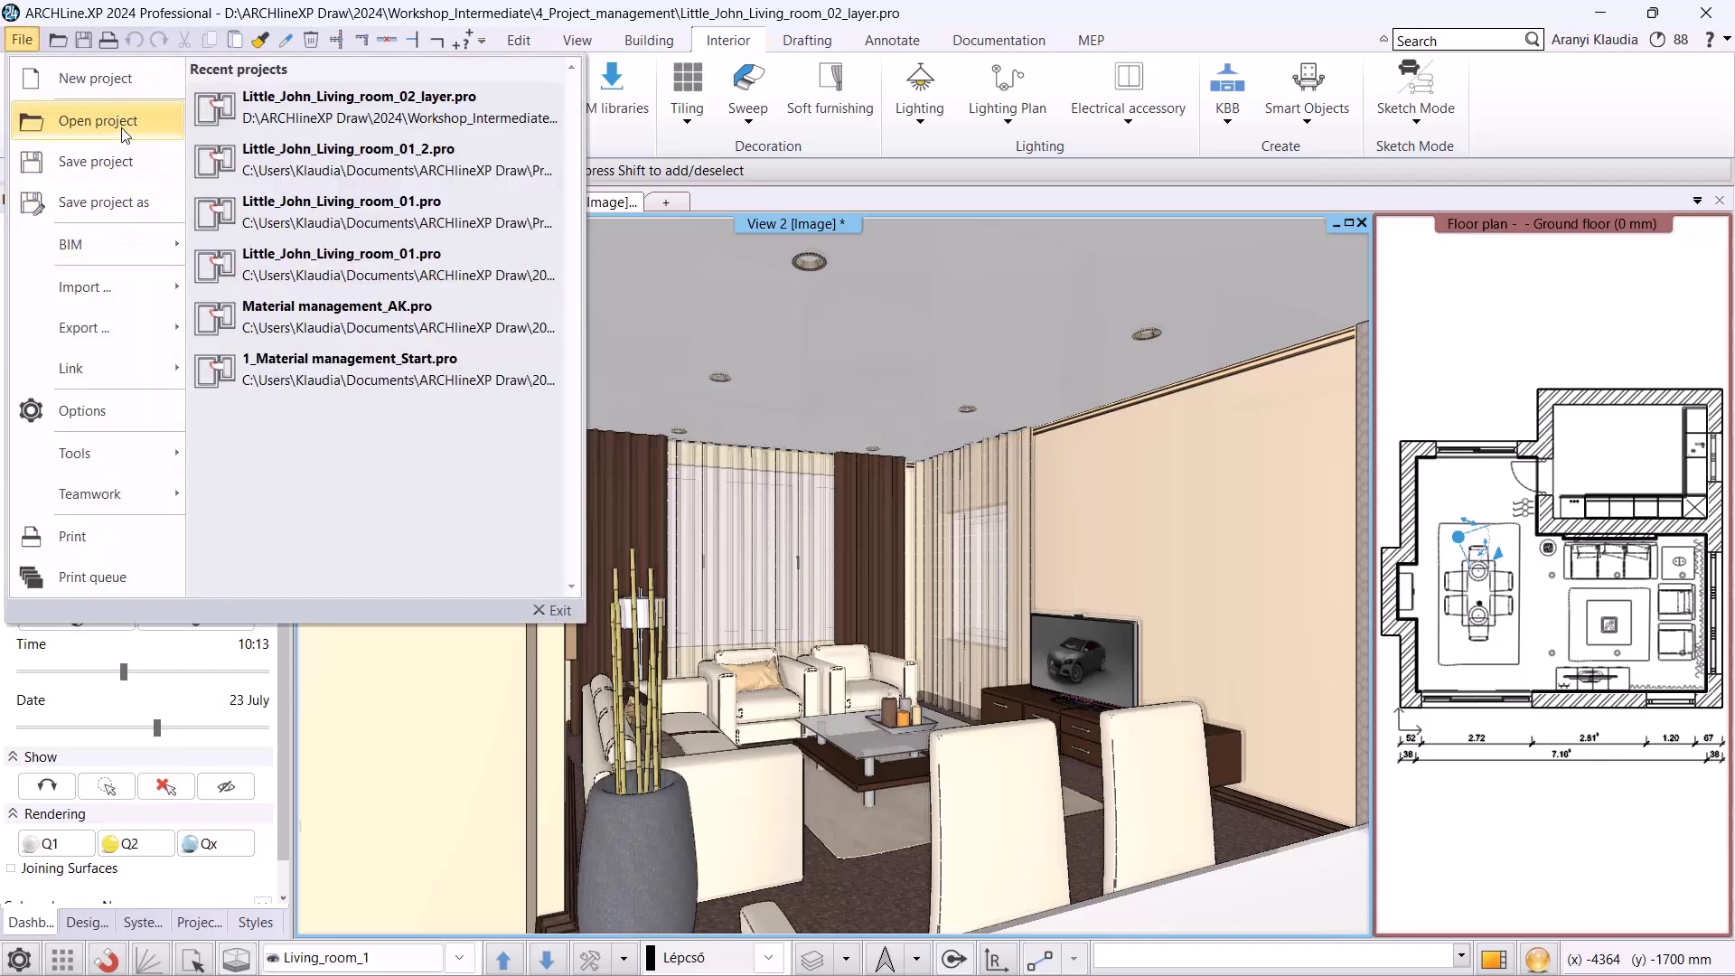
{"action": "left_click", "coordinate": [124, 134]}
{"action": "left_click", "coordinate": [679, 407]}
{"action": "left_click", "coordinate": [994, 708]}
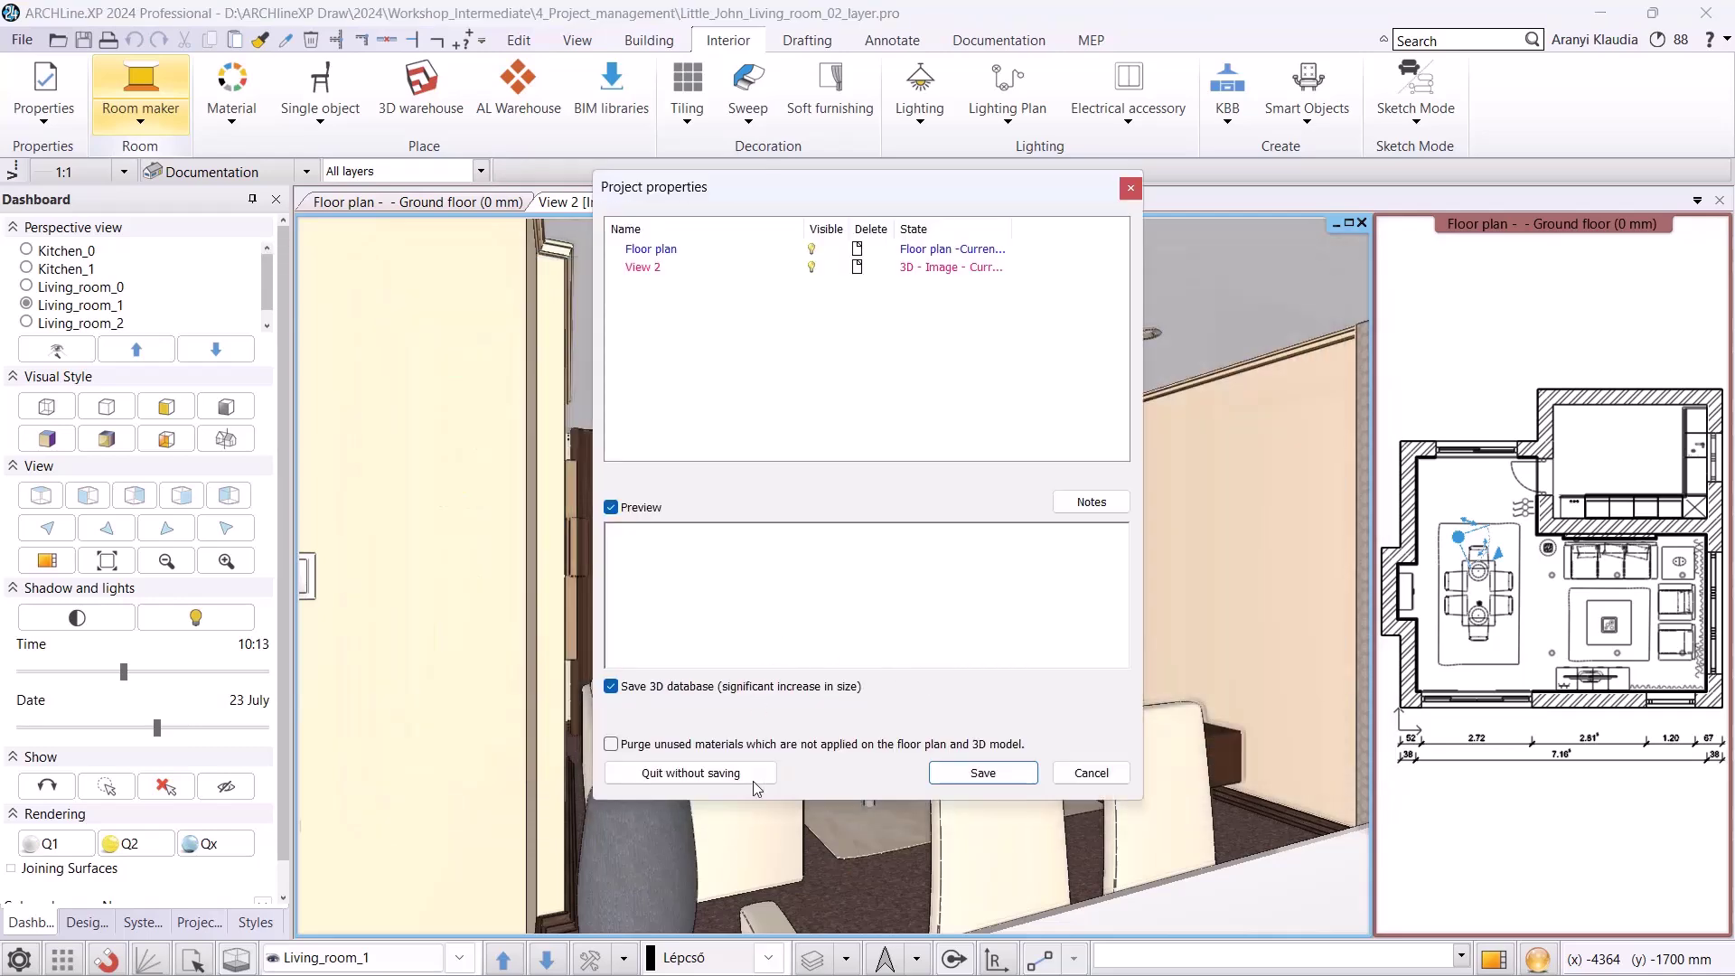
{"action": "left_click", "coordinate": [718, 774]}
{"action": "left_click", "coordinate": [897, 550]}
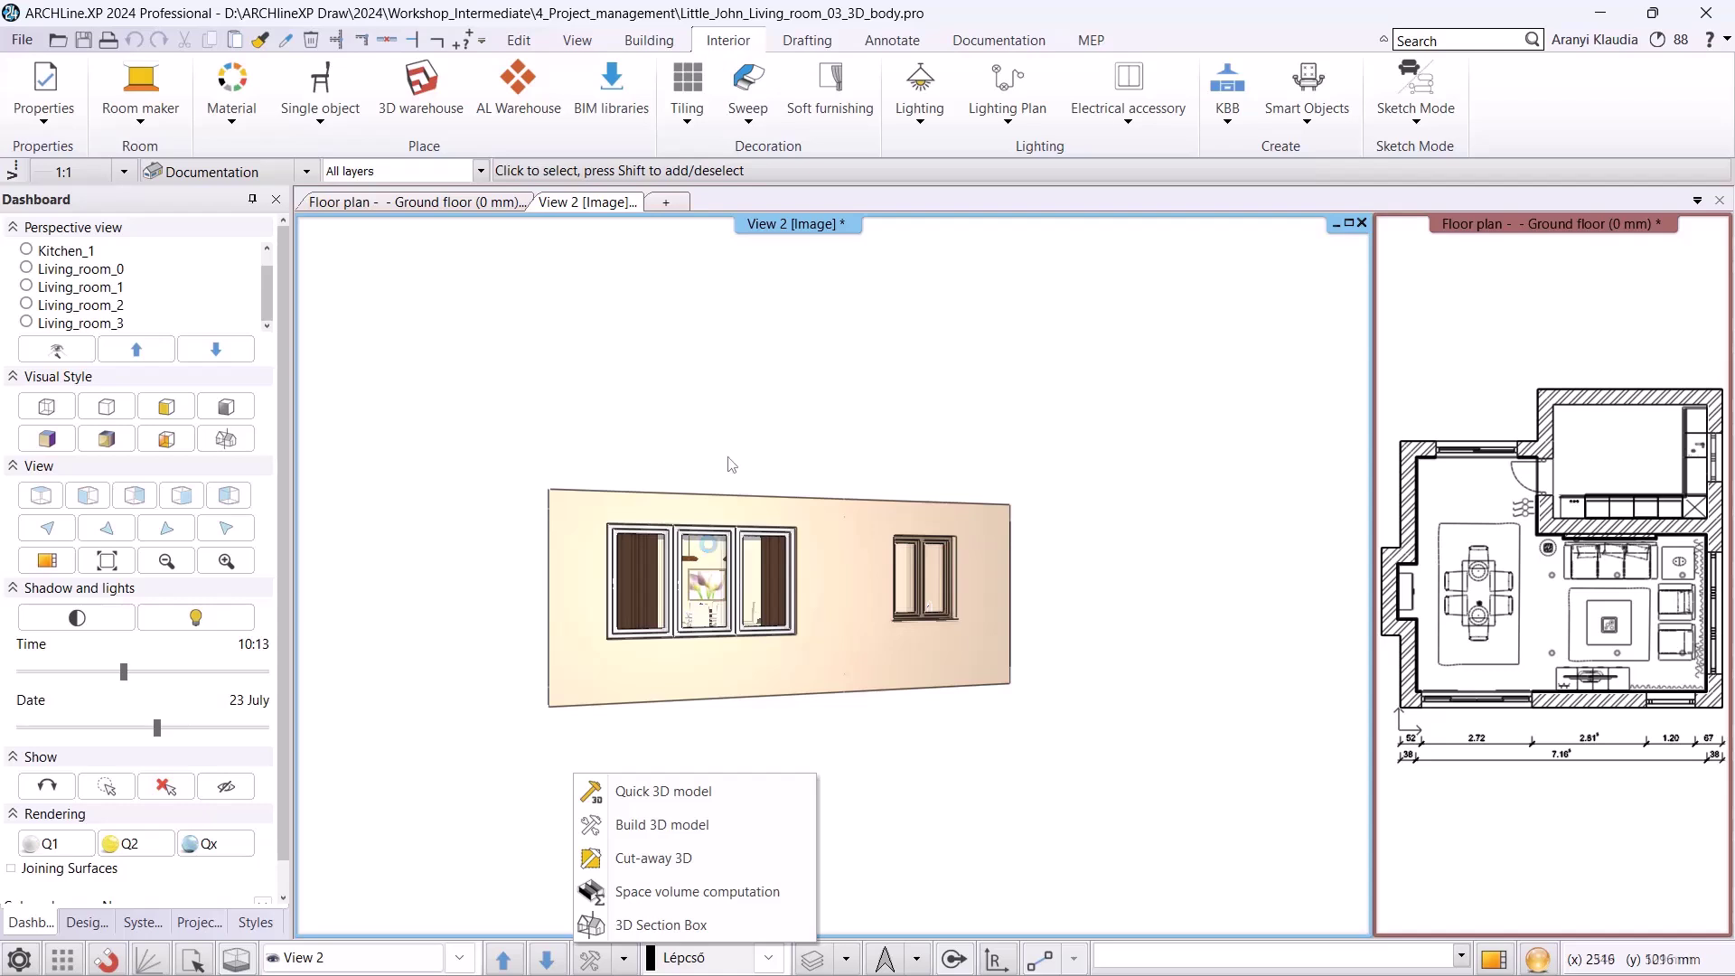
- Select all 189 objects in the 3D view, filter to the 76 3D solids and delete them
{"action": "left_click", "coordinate": [662, 824]}
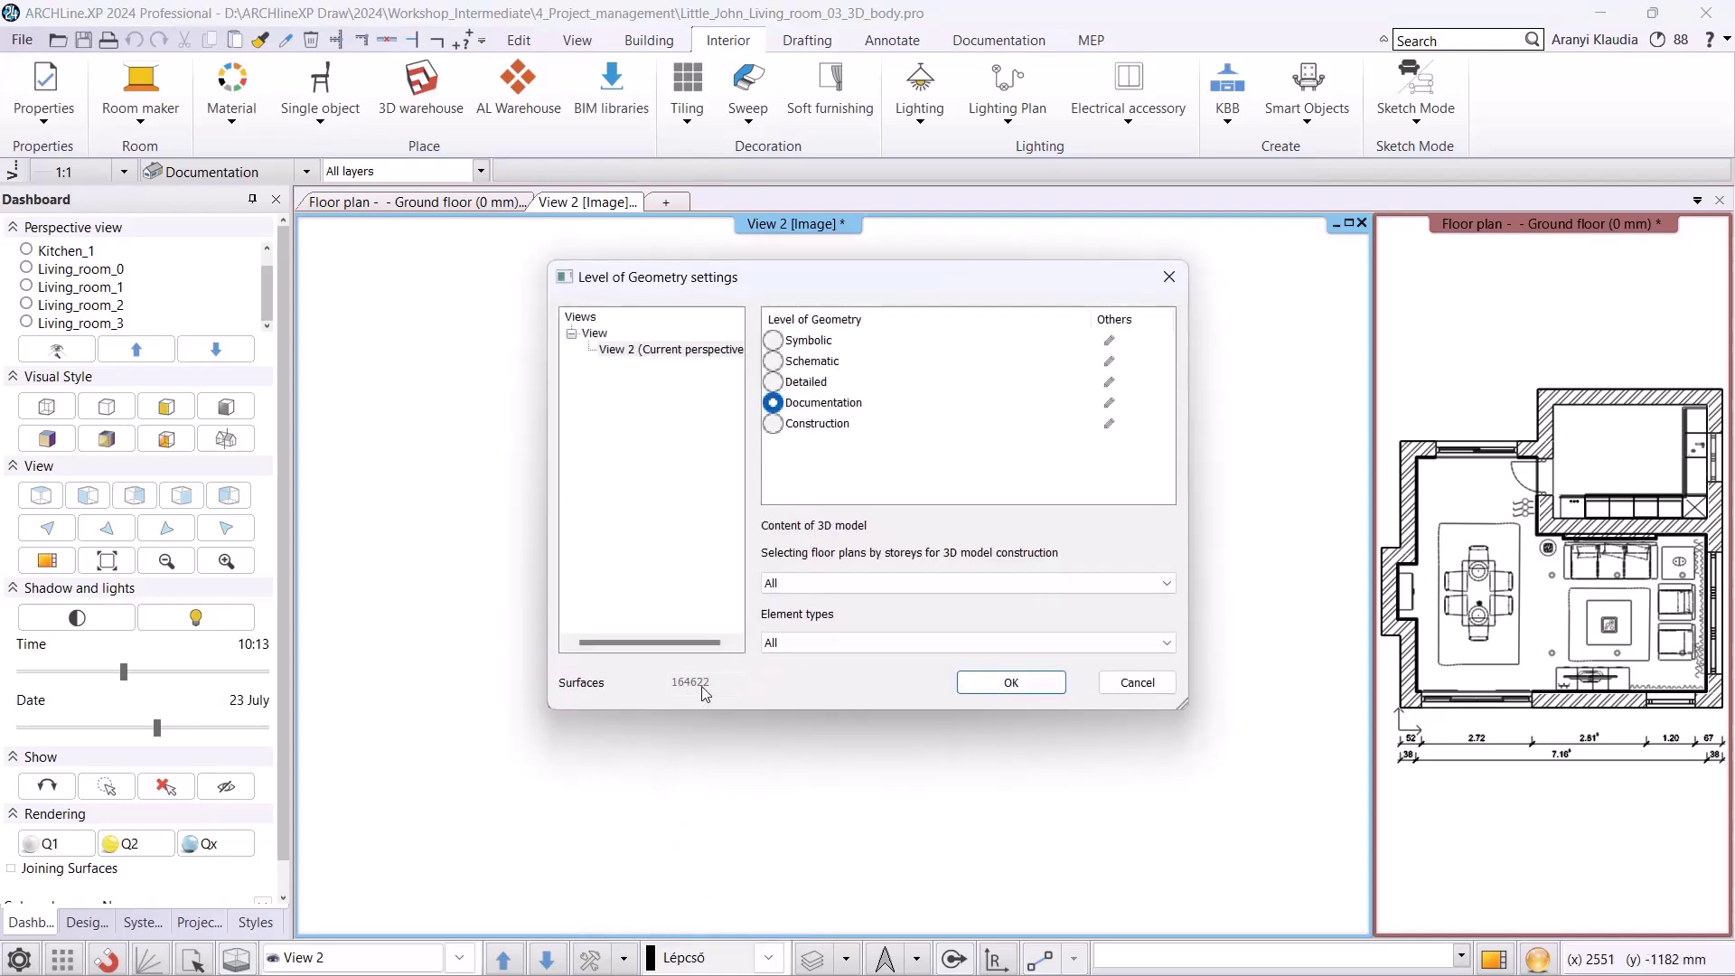
{"action": "left_click", "coordinate": [1137, 683]}
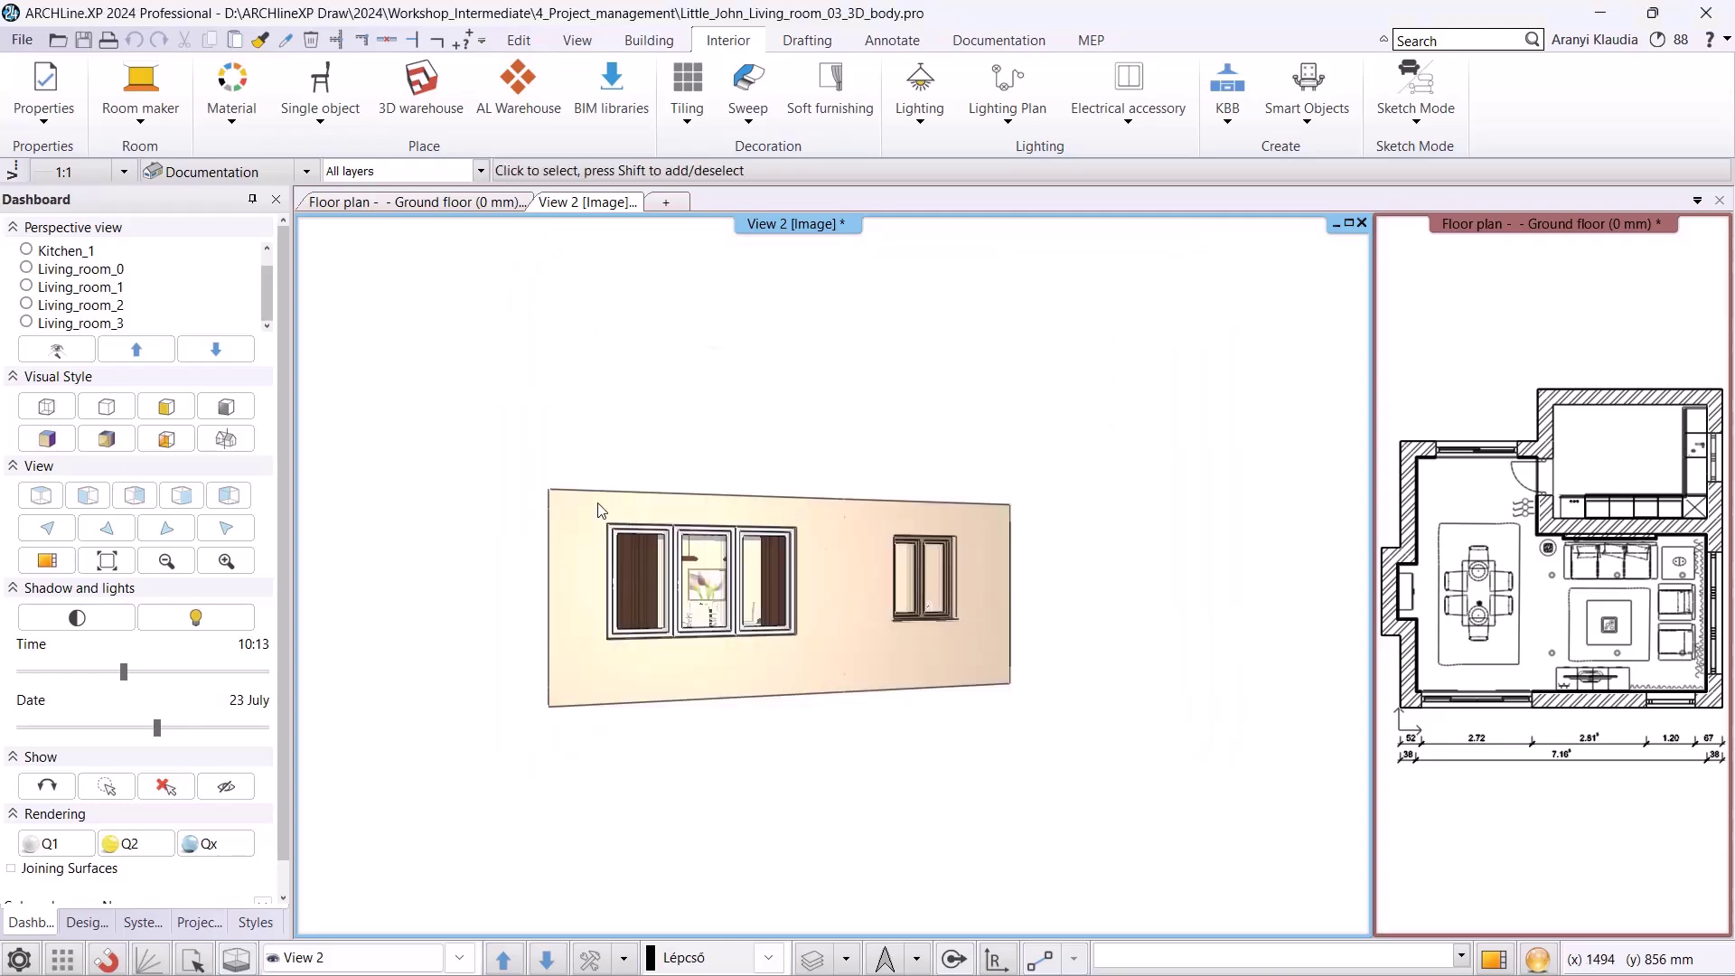
{"action": "left_click", "coordinate": [451, 426]}
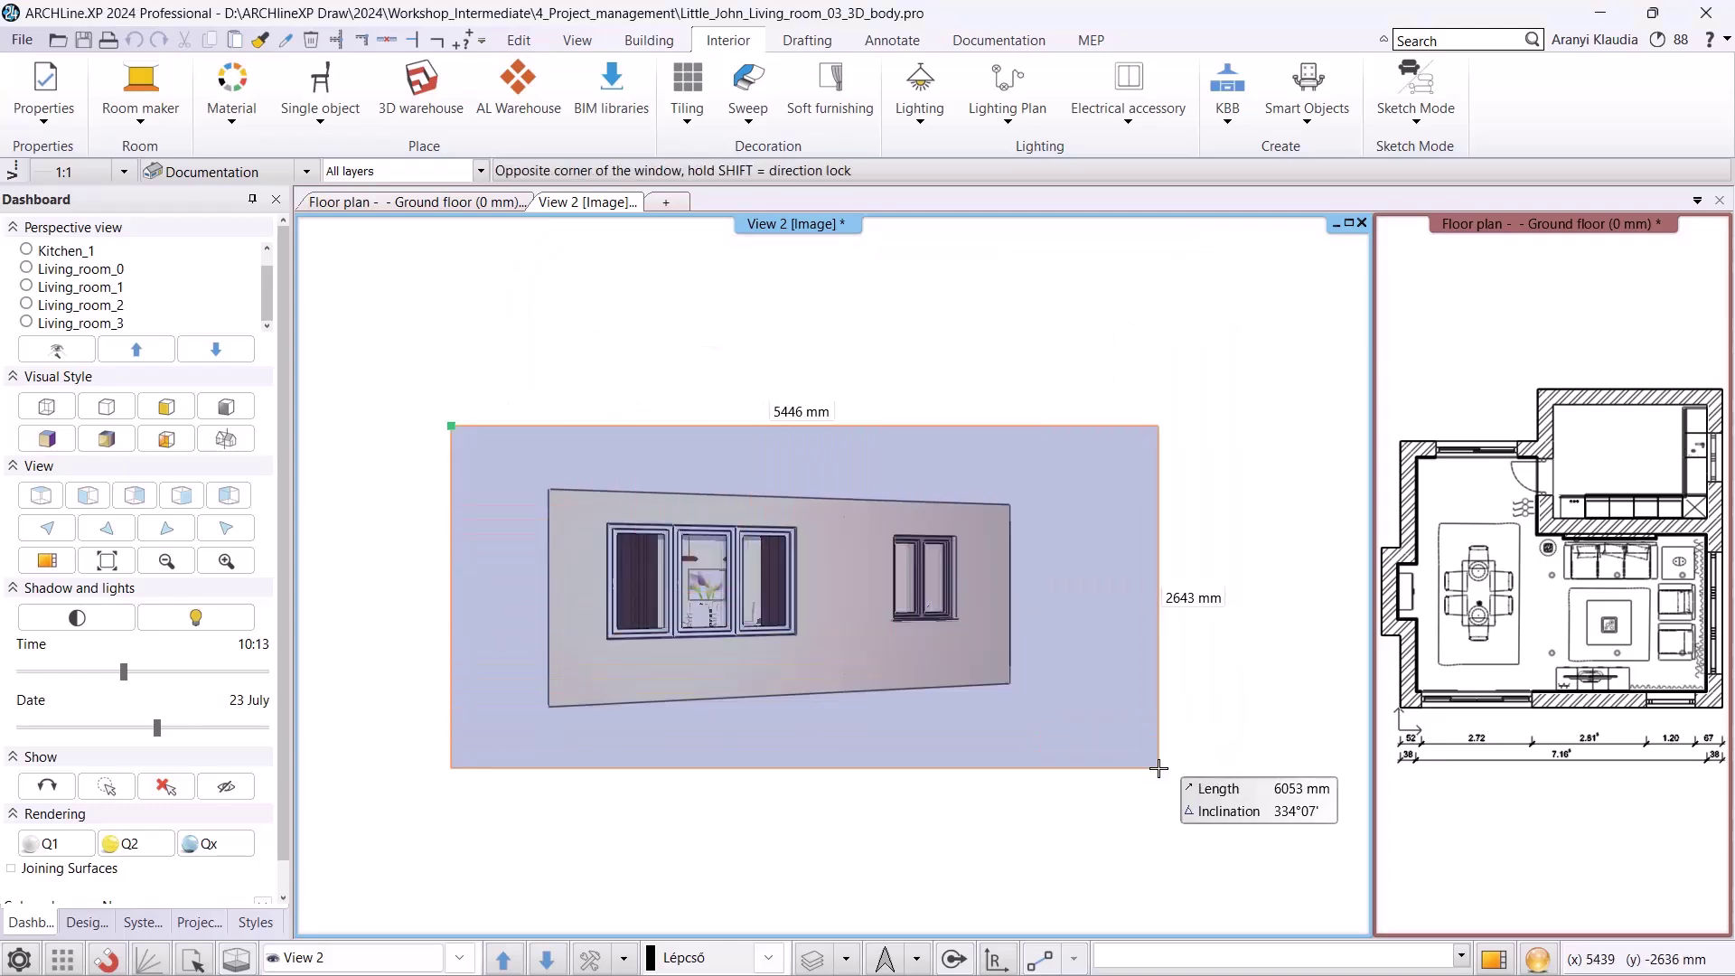
{"action": "left_click", "coordinate": [1160, 767]}
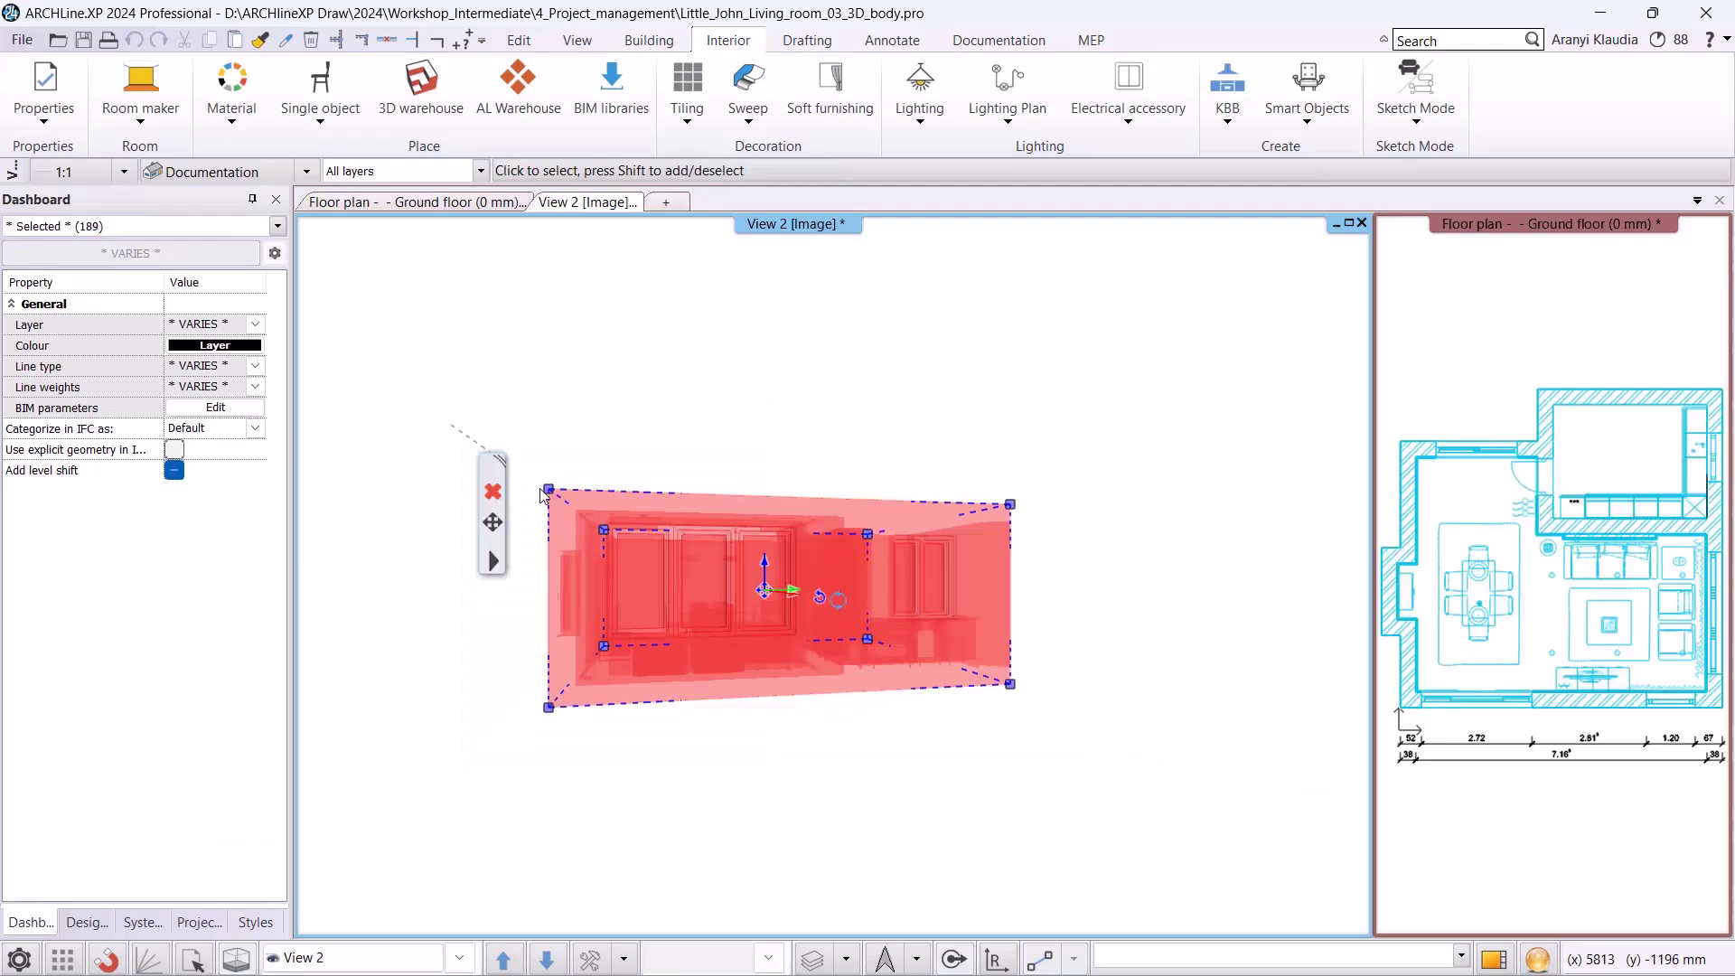
{"action": "left_click", "coordinate": [133, 230]}
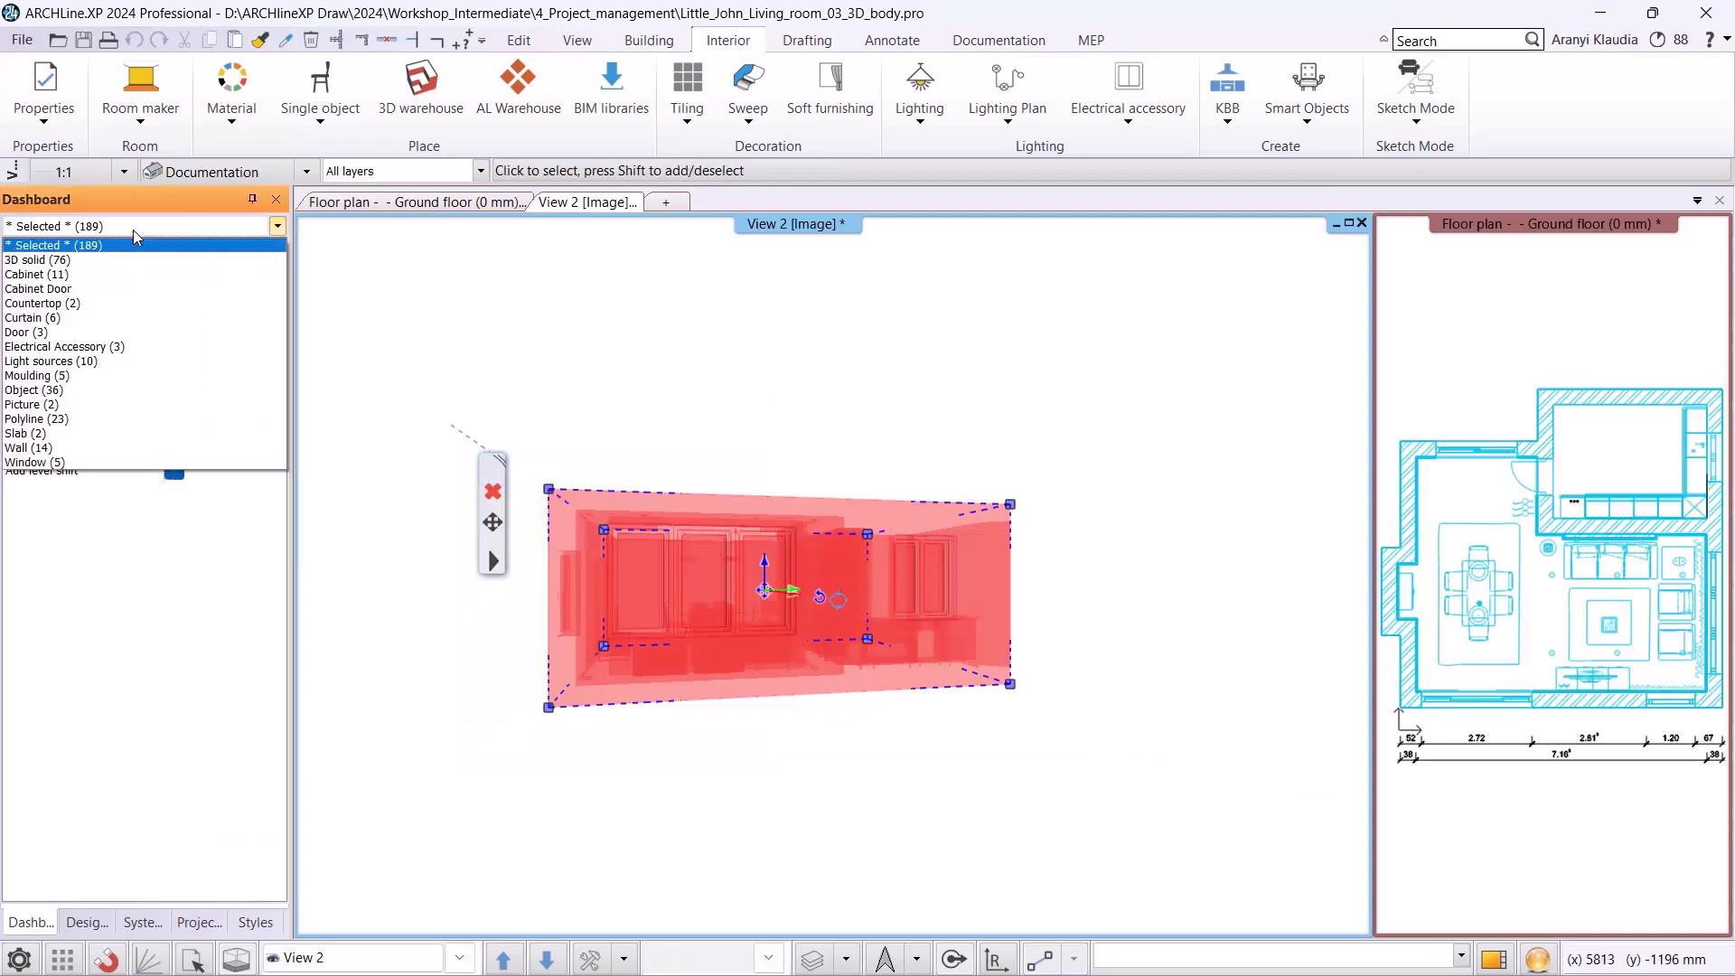
{"action": "left_click", "coordinate": [63, 261]}
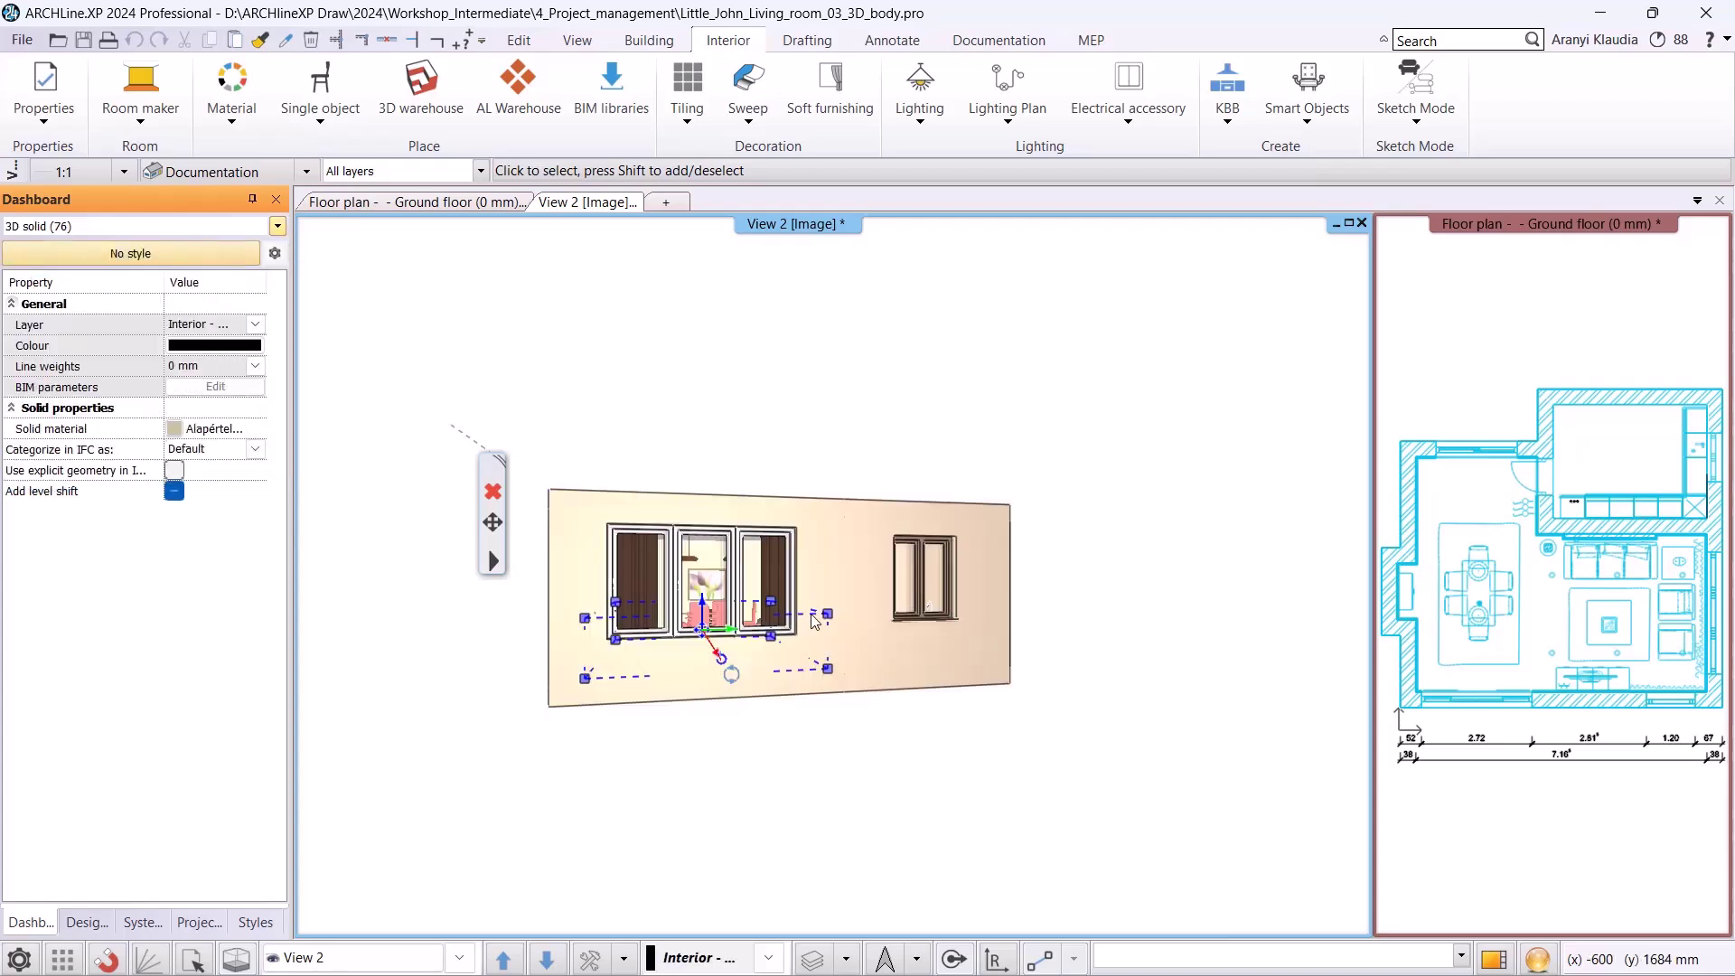
{"action": "left_click", "coordinate": [495, 493]}
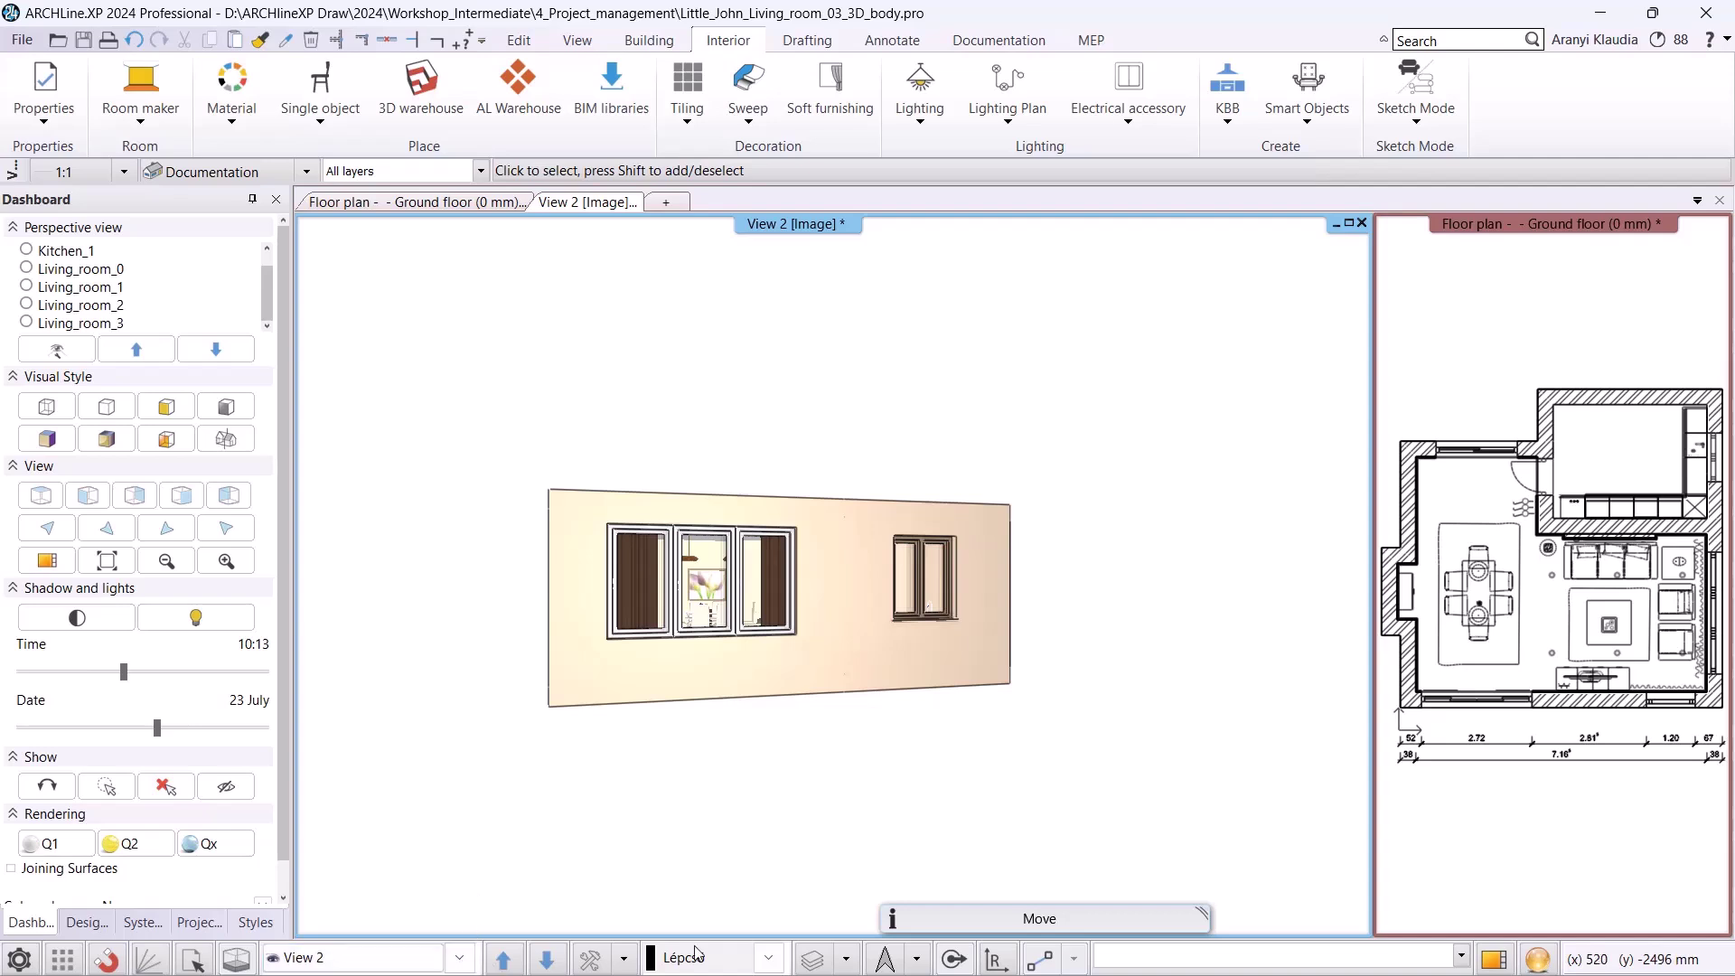
{"action": "left_click", "coordinate": [623, 957]}
{"action": "left_click", "coordinate": [652, 841]}
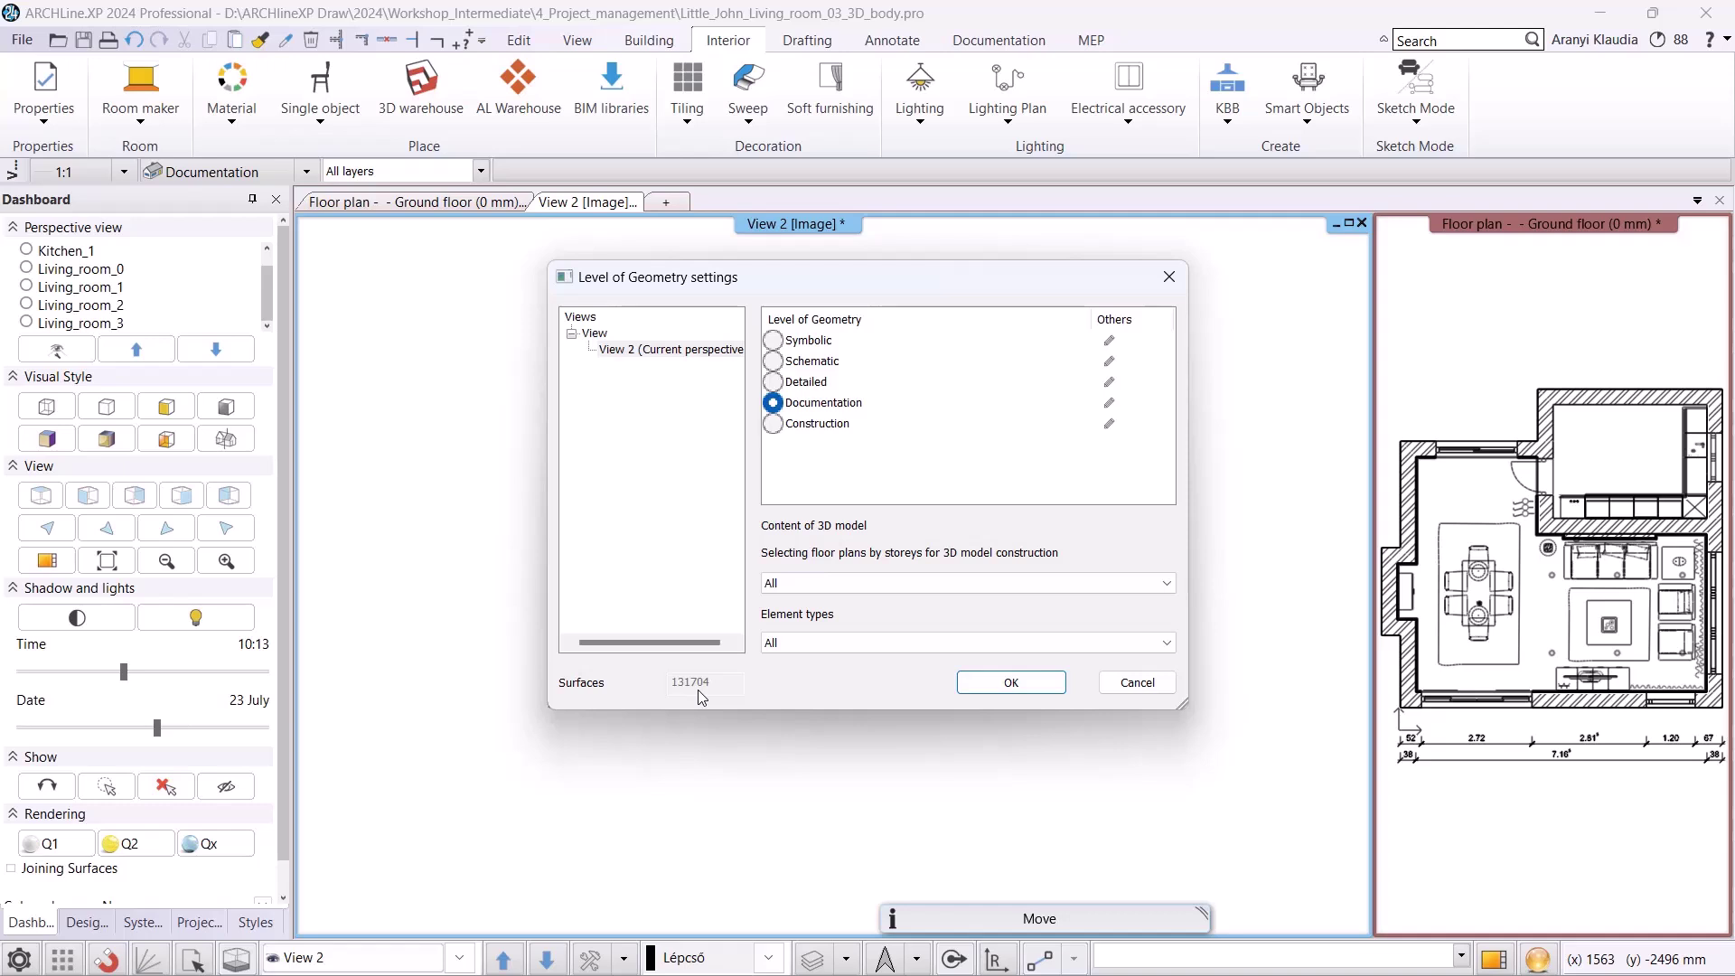
{"action": "left_click", "coordinate": [1156, 690]}
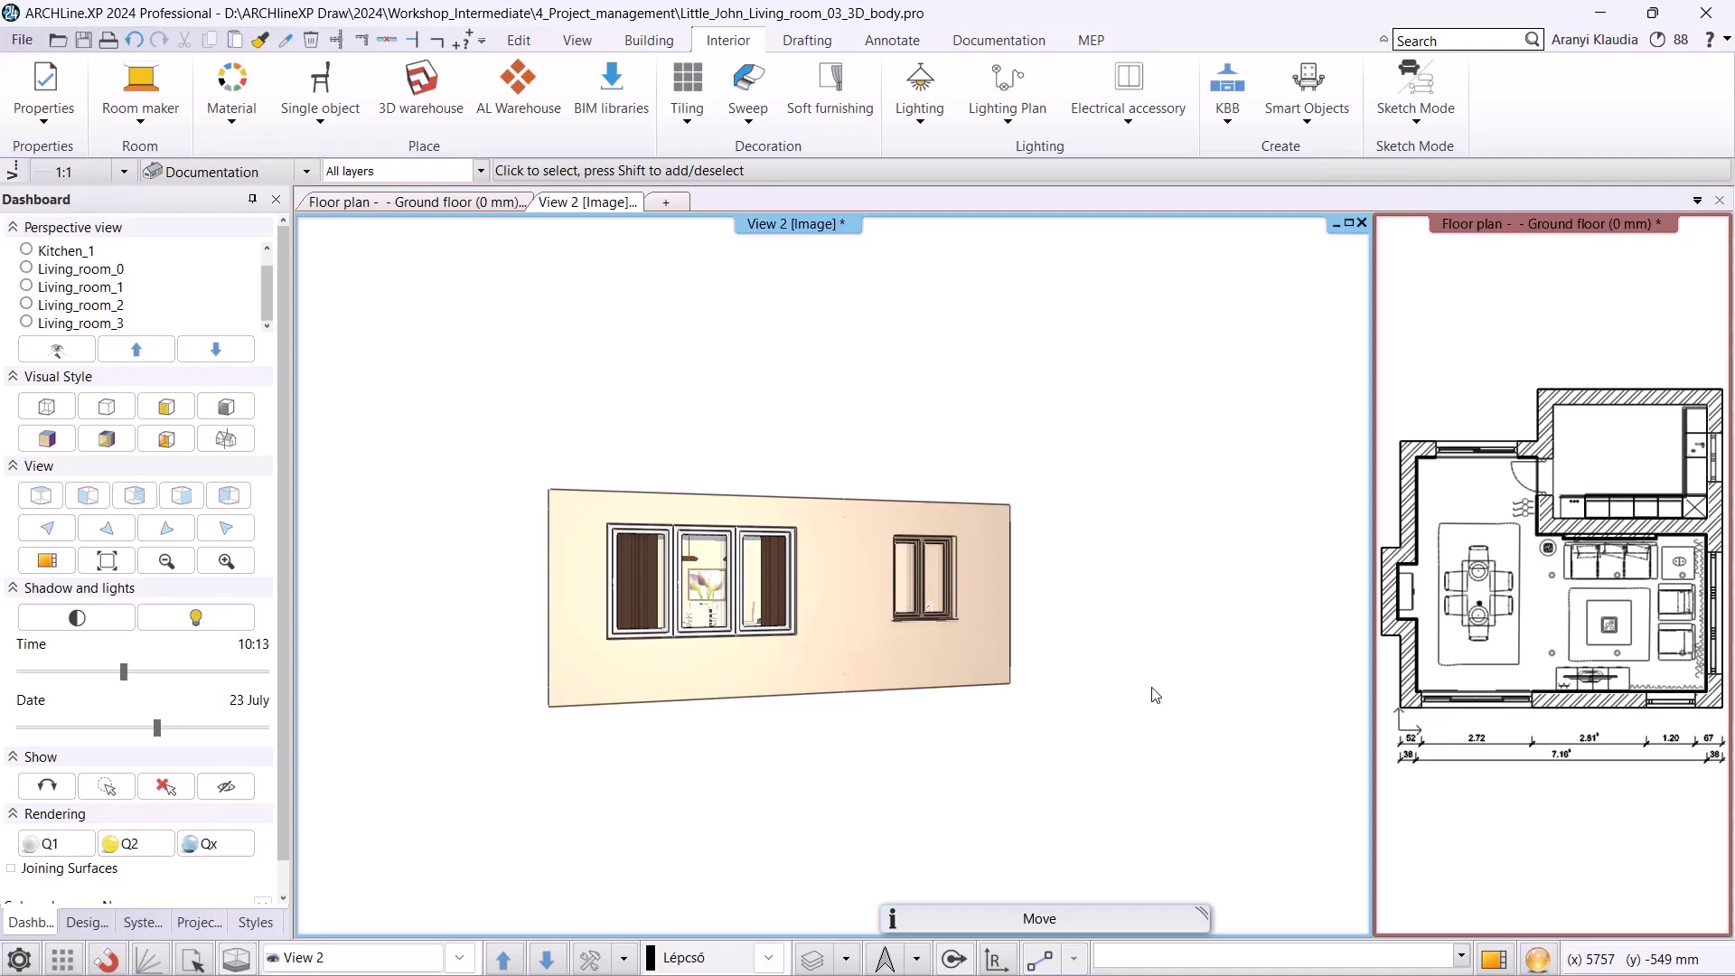
- Open Little_John_Living_room_04_large and view its Level of Geometry settings showing 135577 surfaces
{"action": "left_click", "coordinate": [22, 40]}
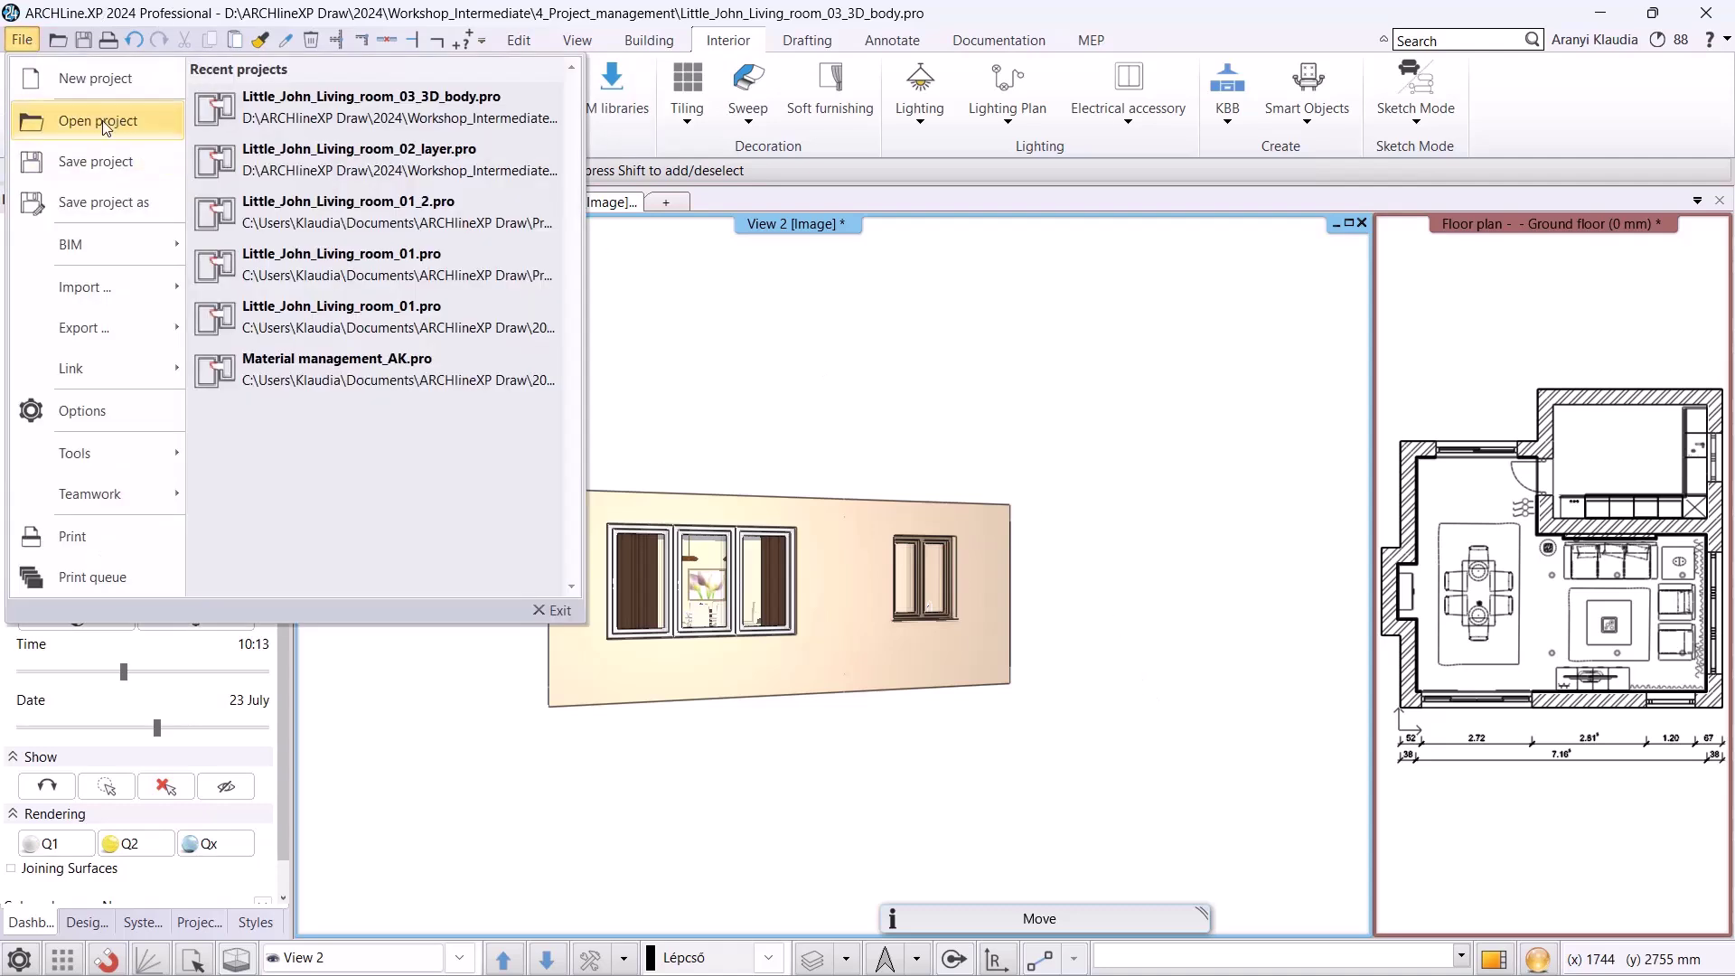
{"action": "left_click", "coordinate": [94, 123]}
{"action": "left_click", "coordinate": [722, 431]}
{"action": "left_click", "coordinate": [998, 709]}
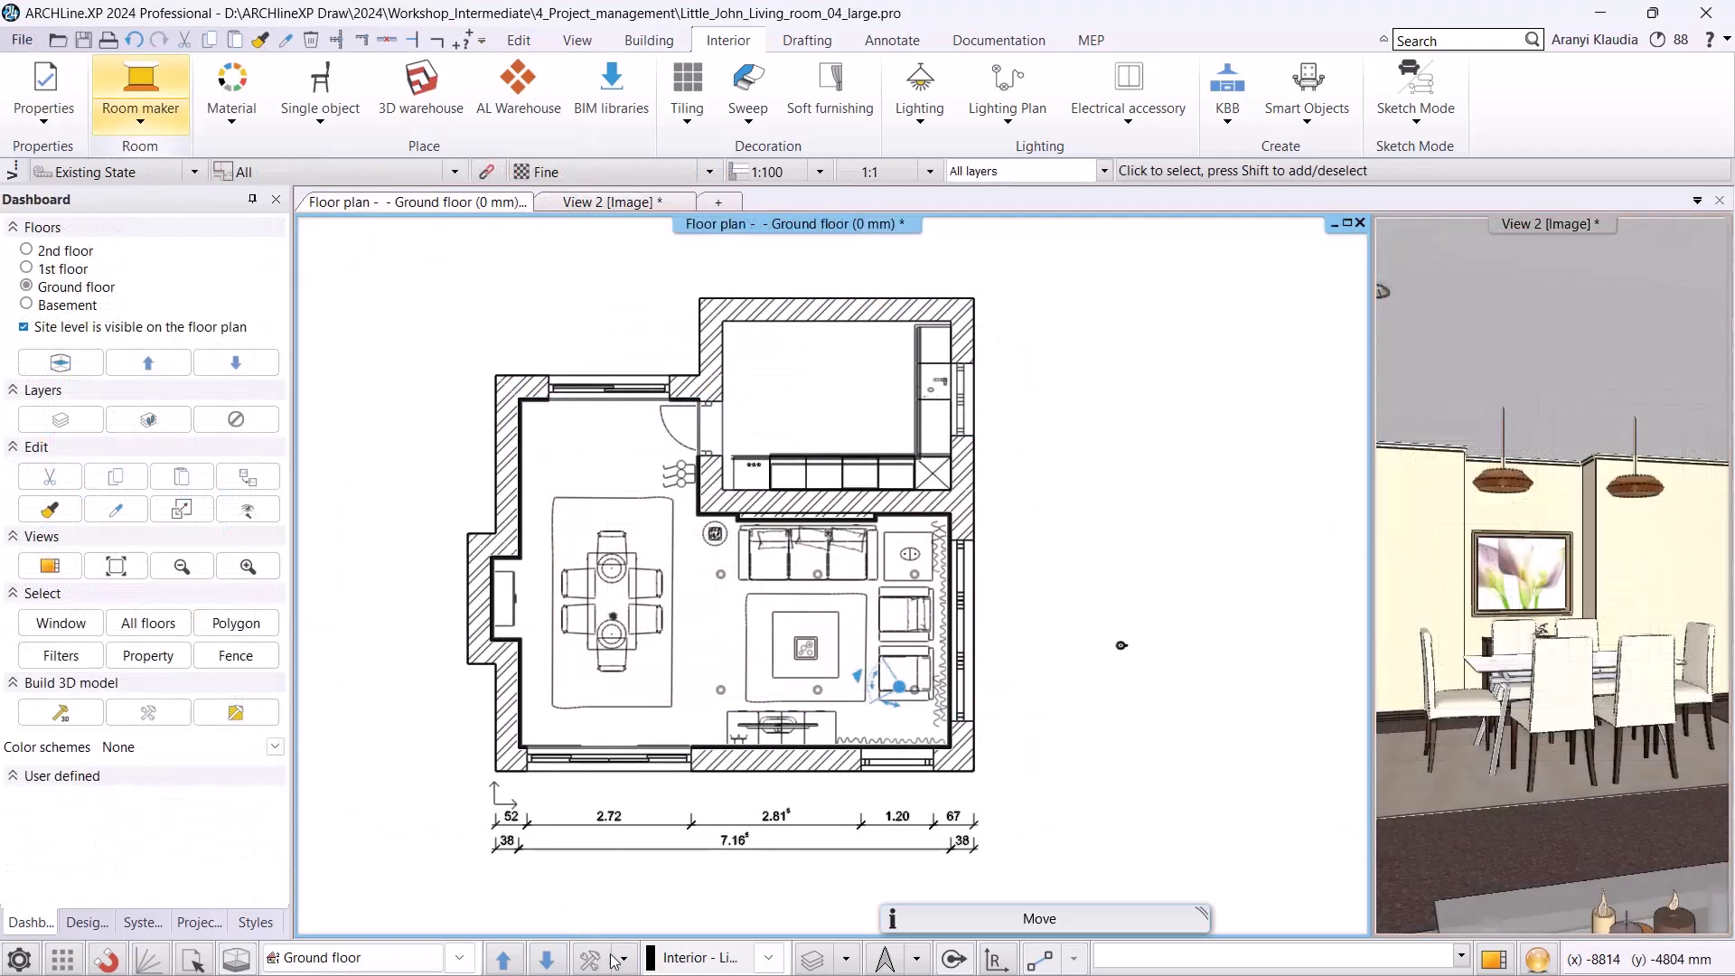
{"action": "left_click", "coordinate": [624, 958]}
{"action": "left_click", "coordinate": [674, 824]}
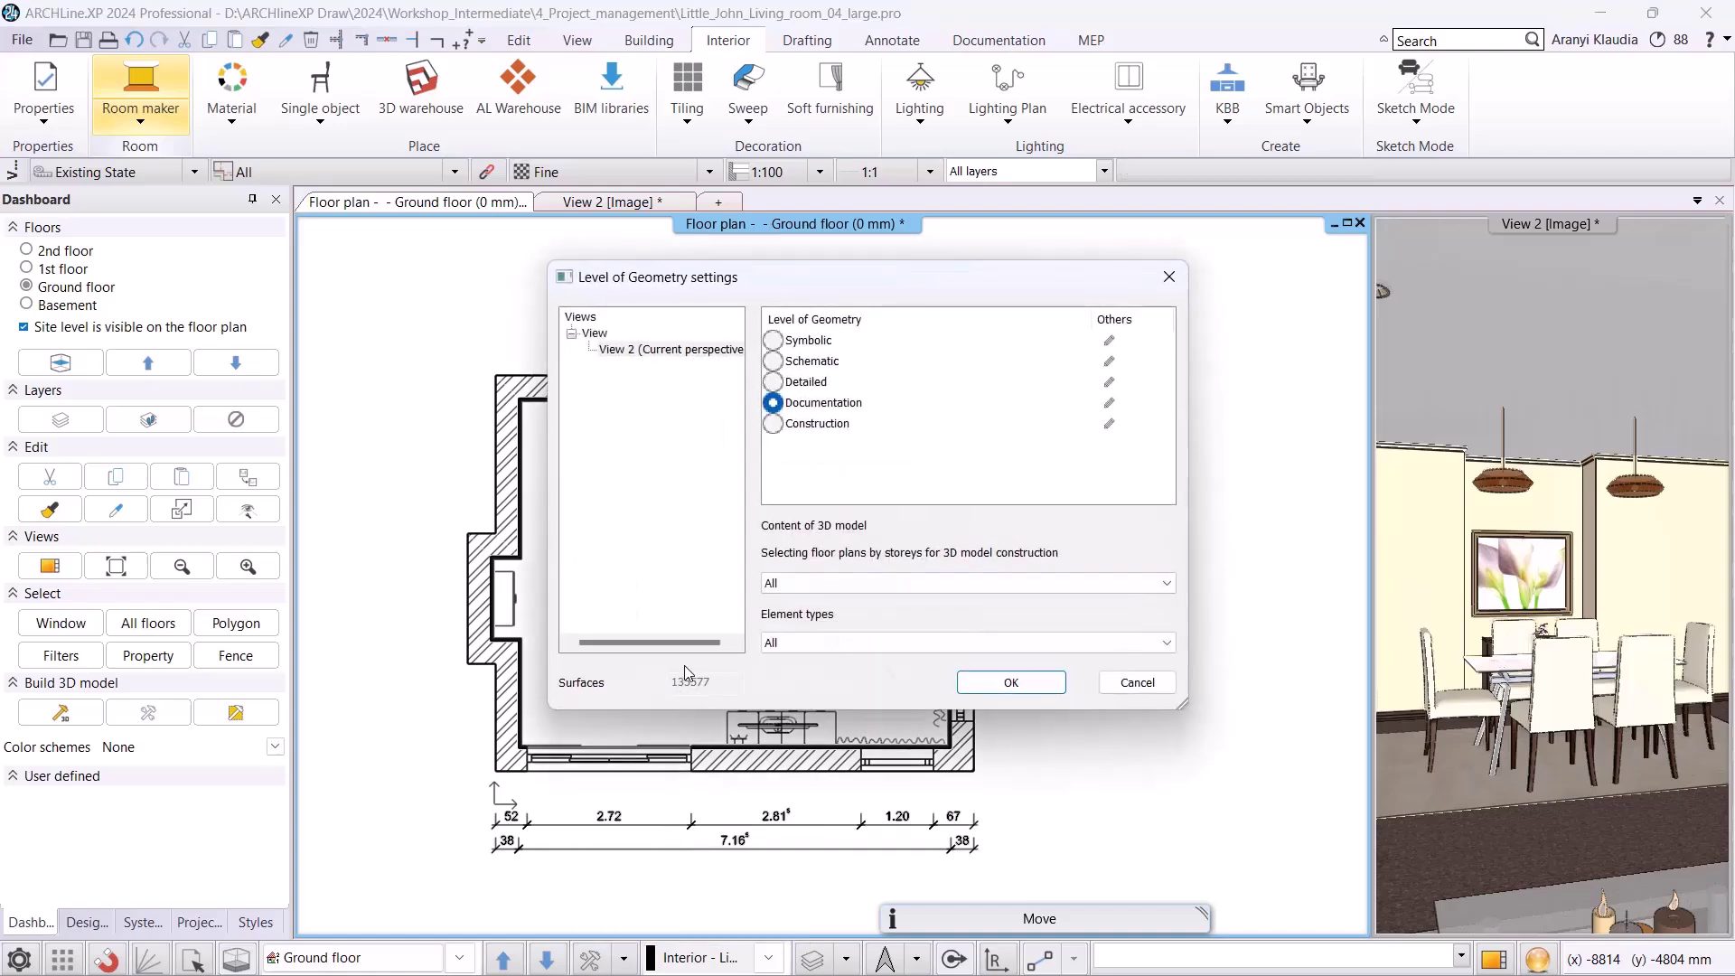
- Confirm the Level of Geometry settings and start an Interior > 3D warehouse import
{"action": "left_click", "coordinate": [1008, 683]}
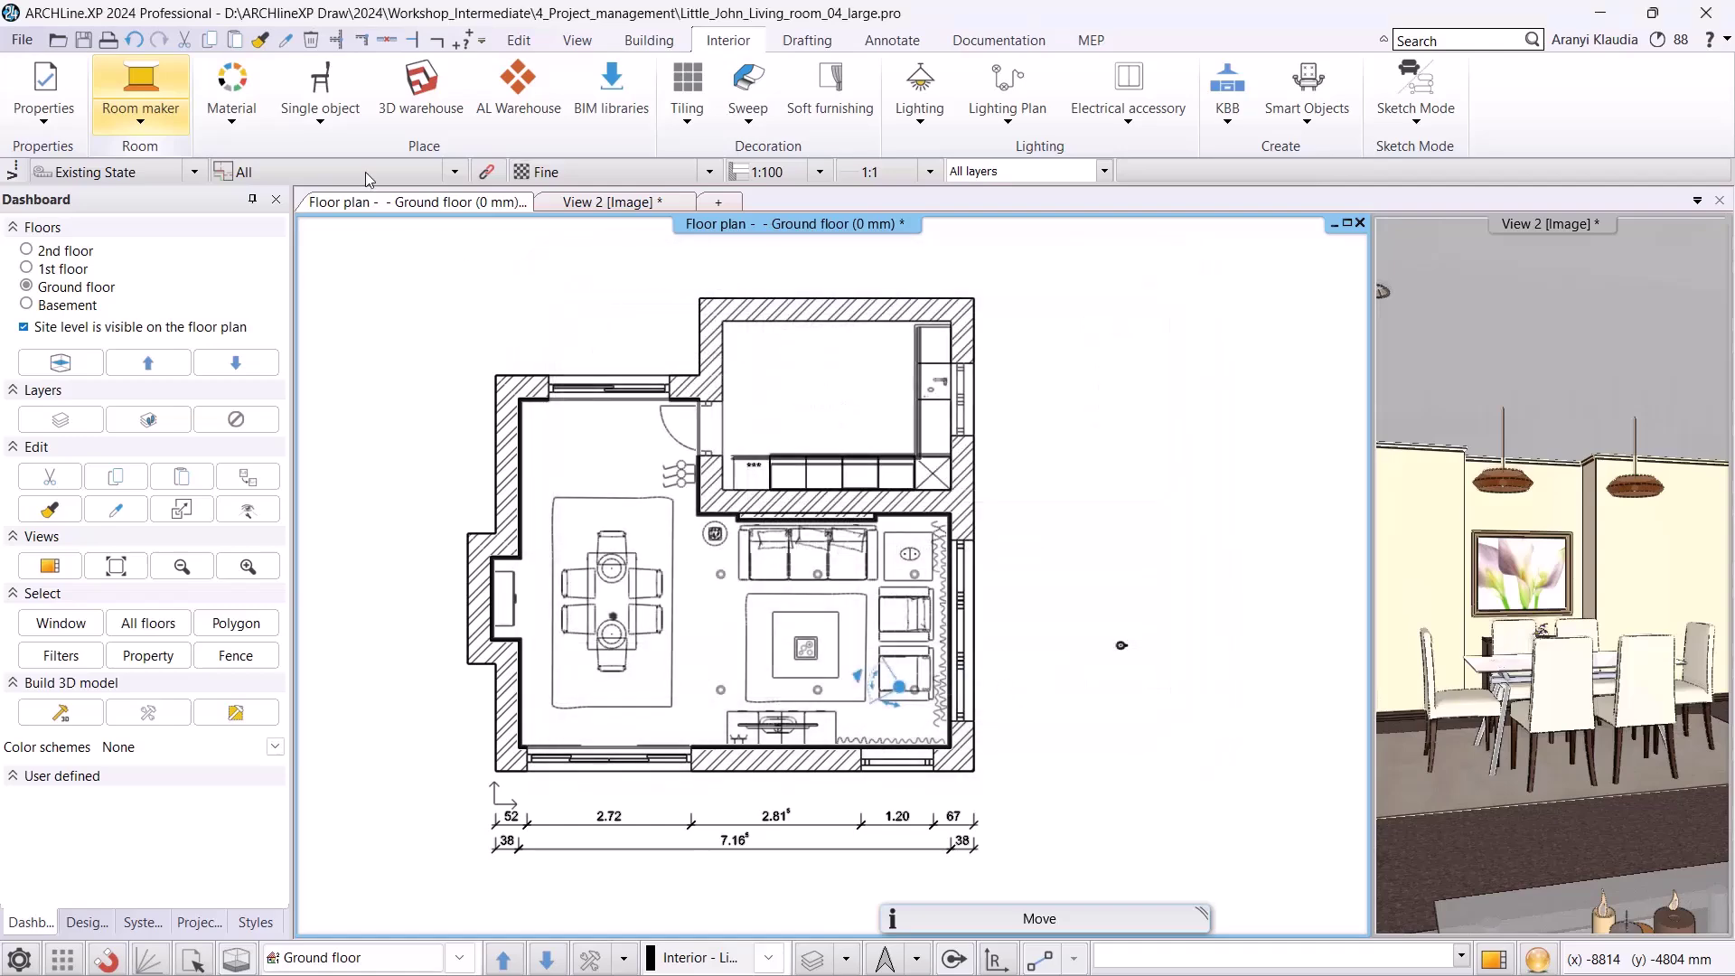
{"action": "left_click", "coordinate": [416, 95]}
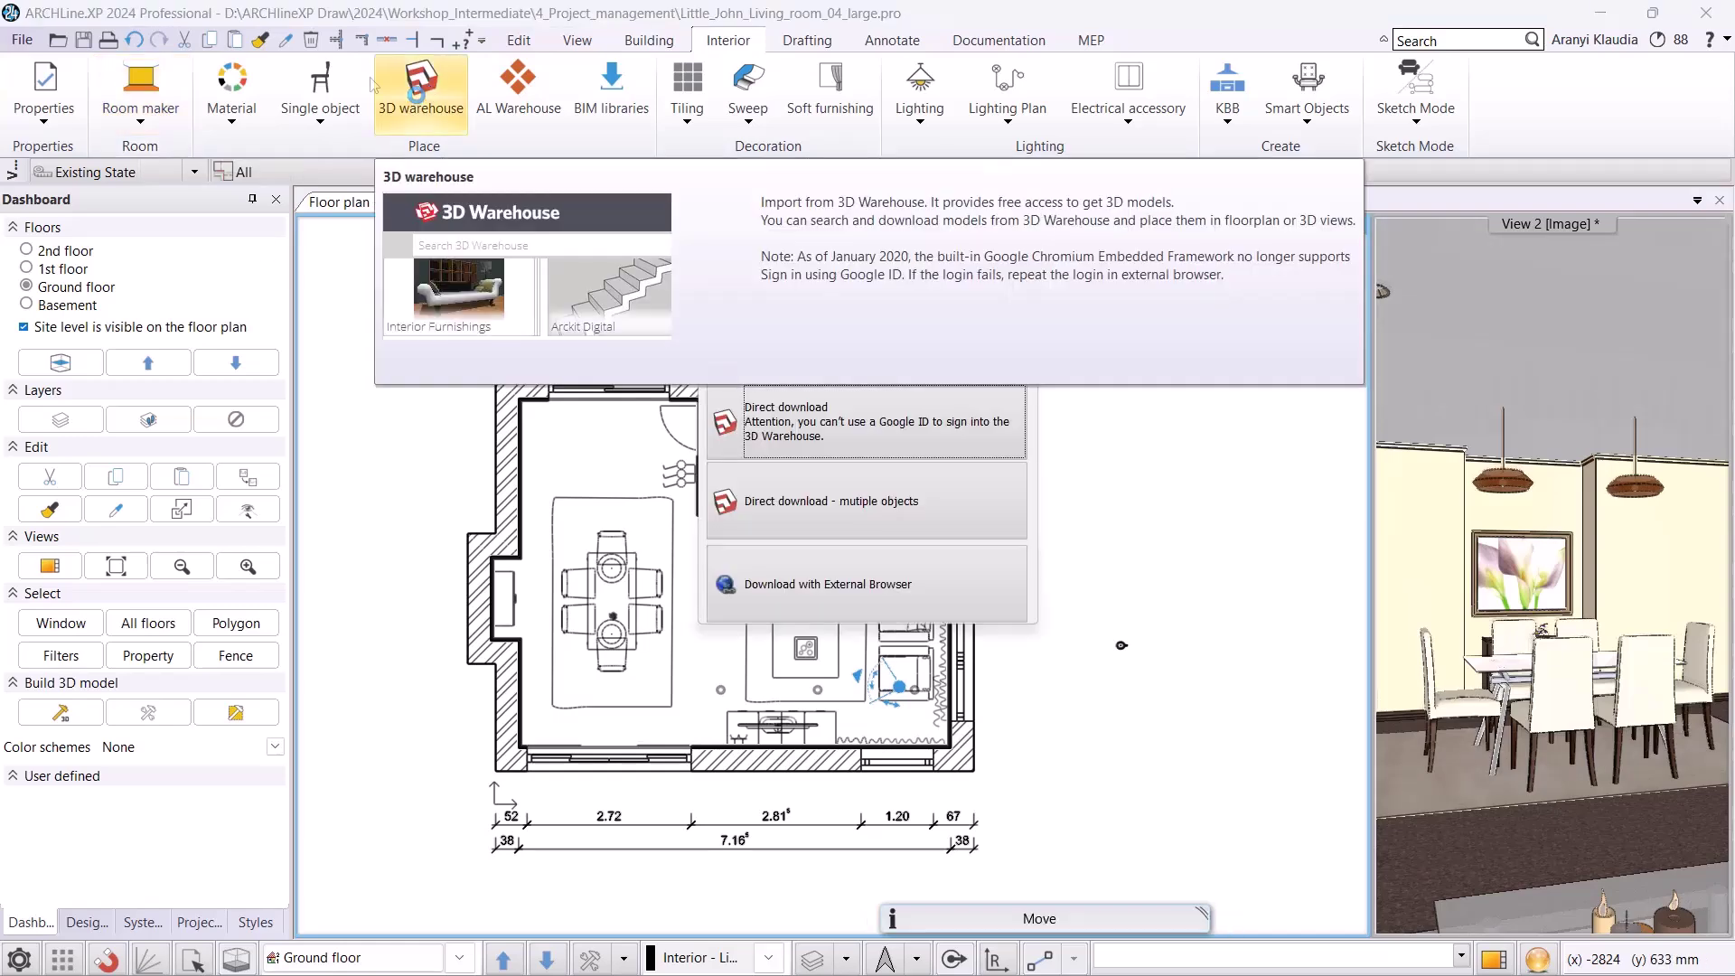
- Choose direct download and search 3D Warehouse for 'baccarat zenith'
{"action": "left_click", "coordinate": [823, 584]}
{"action": "left_click", "coordinate": [687, 535]}
{"action": "type", "text": "ba"}
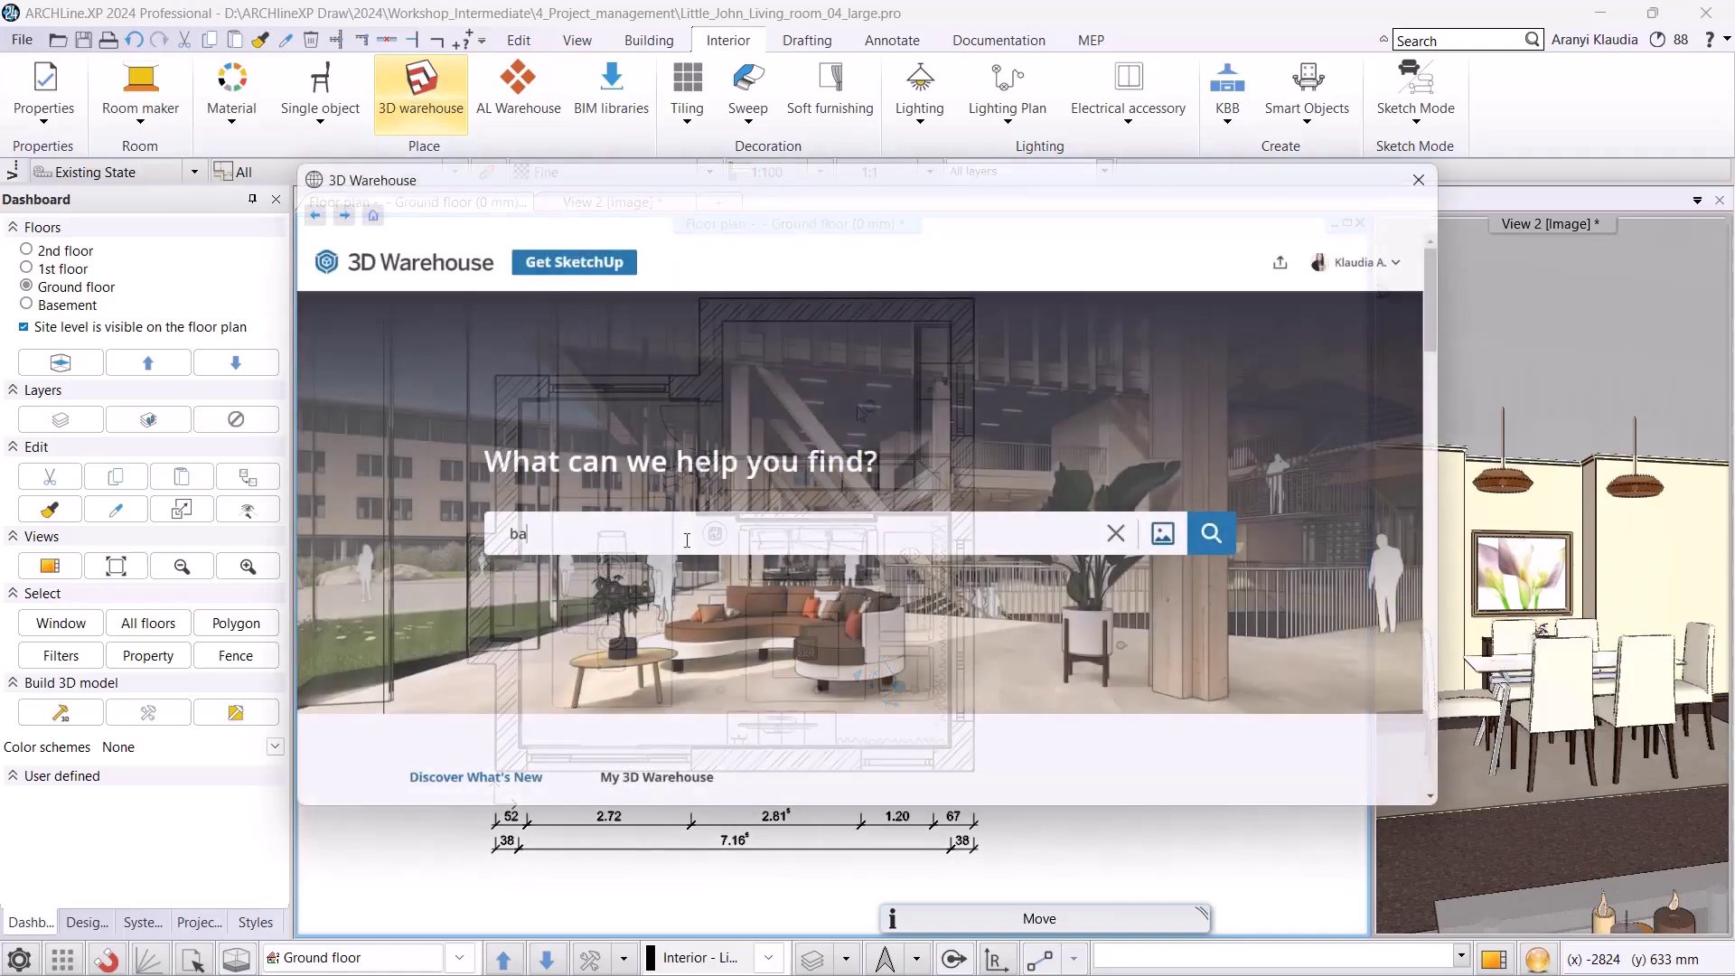
{"action": "type", "text": "ccarat zenith"}
{"action": "key", "text": "Return"}
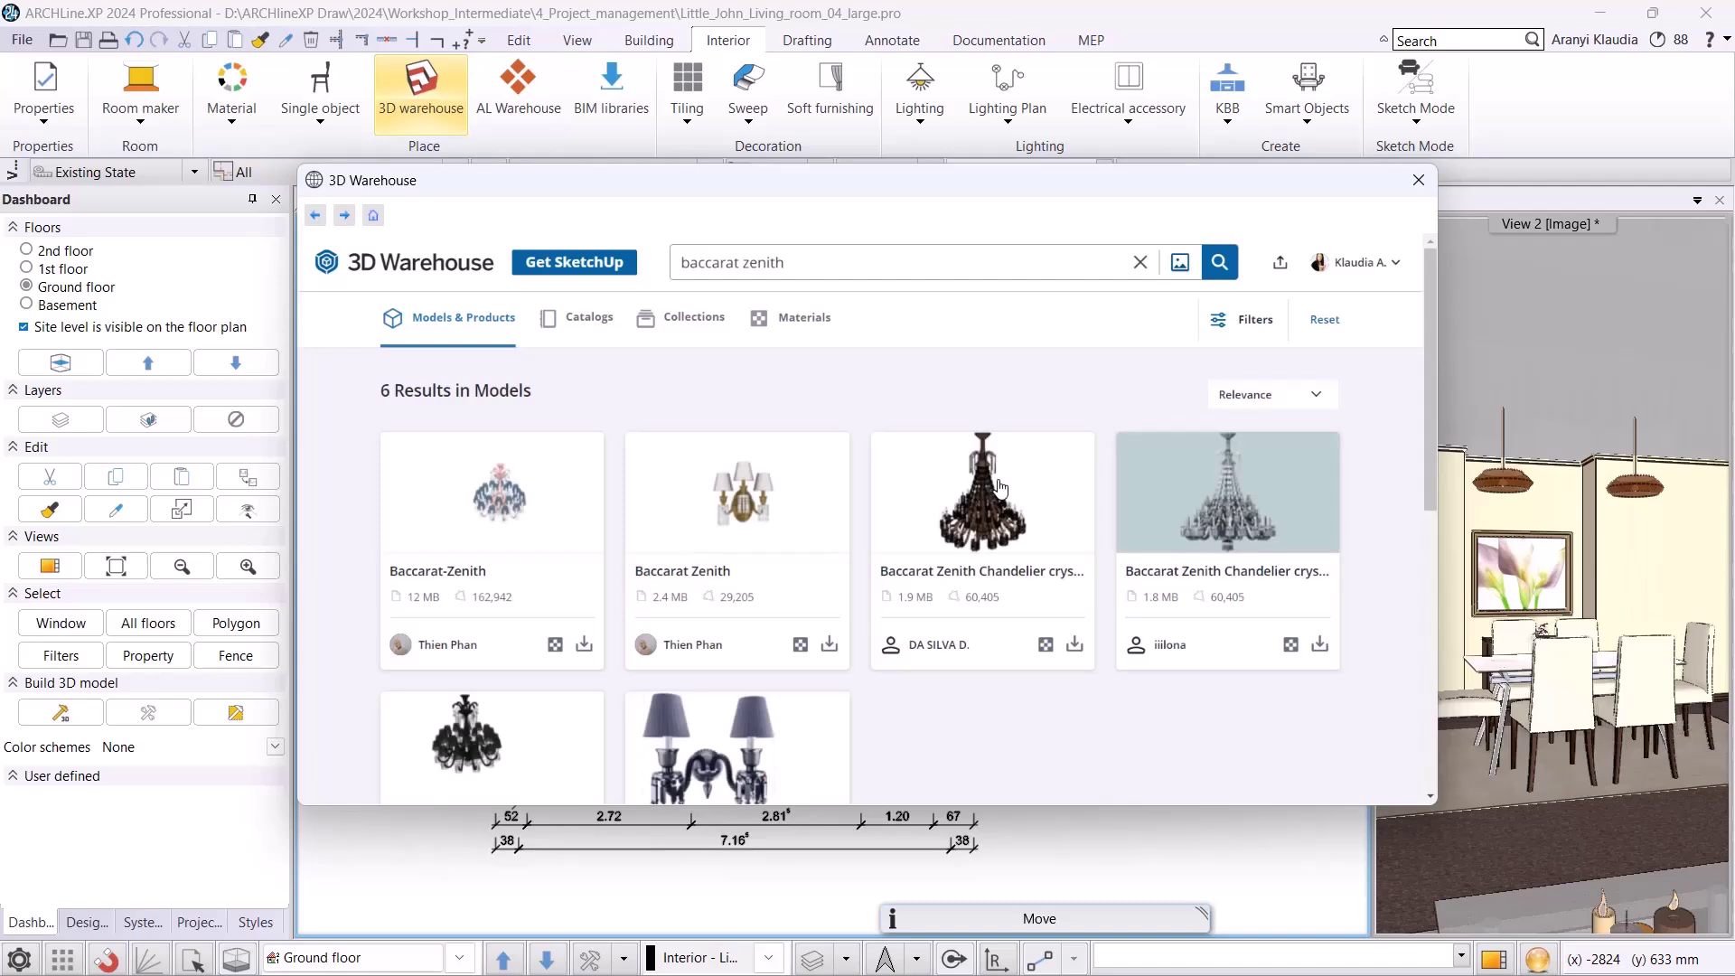
- Try 10K–50K and up-to-50K polygon filters, clear them, then pick the third chandelier's download
{"action": "left_click", "coordinate": [1256, 319]}
{"action": "scroll", "coordinate": [568, 475], "scroll_direction": "down", "scroll_amount": 4}
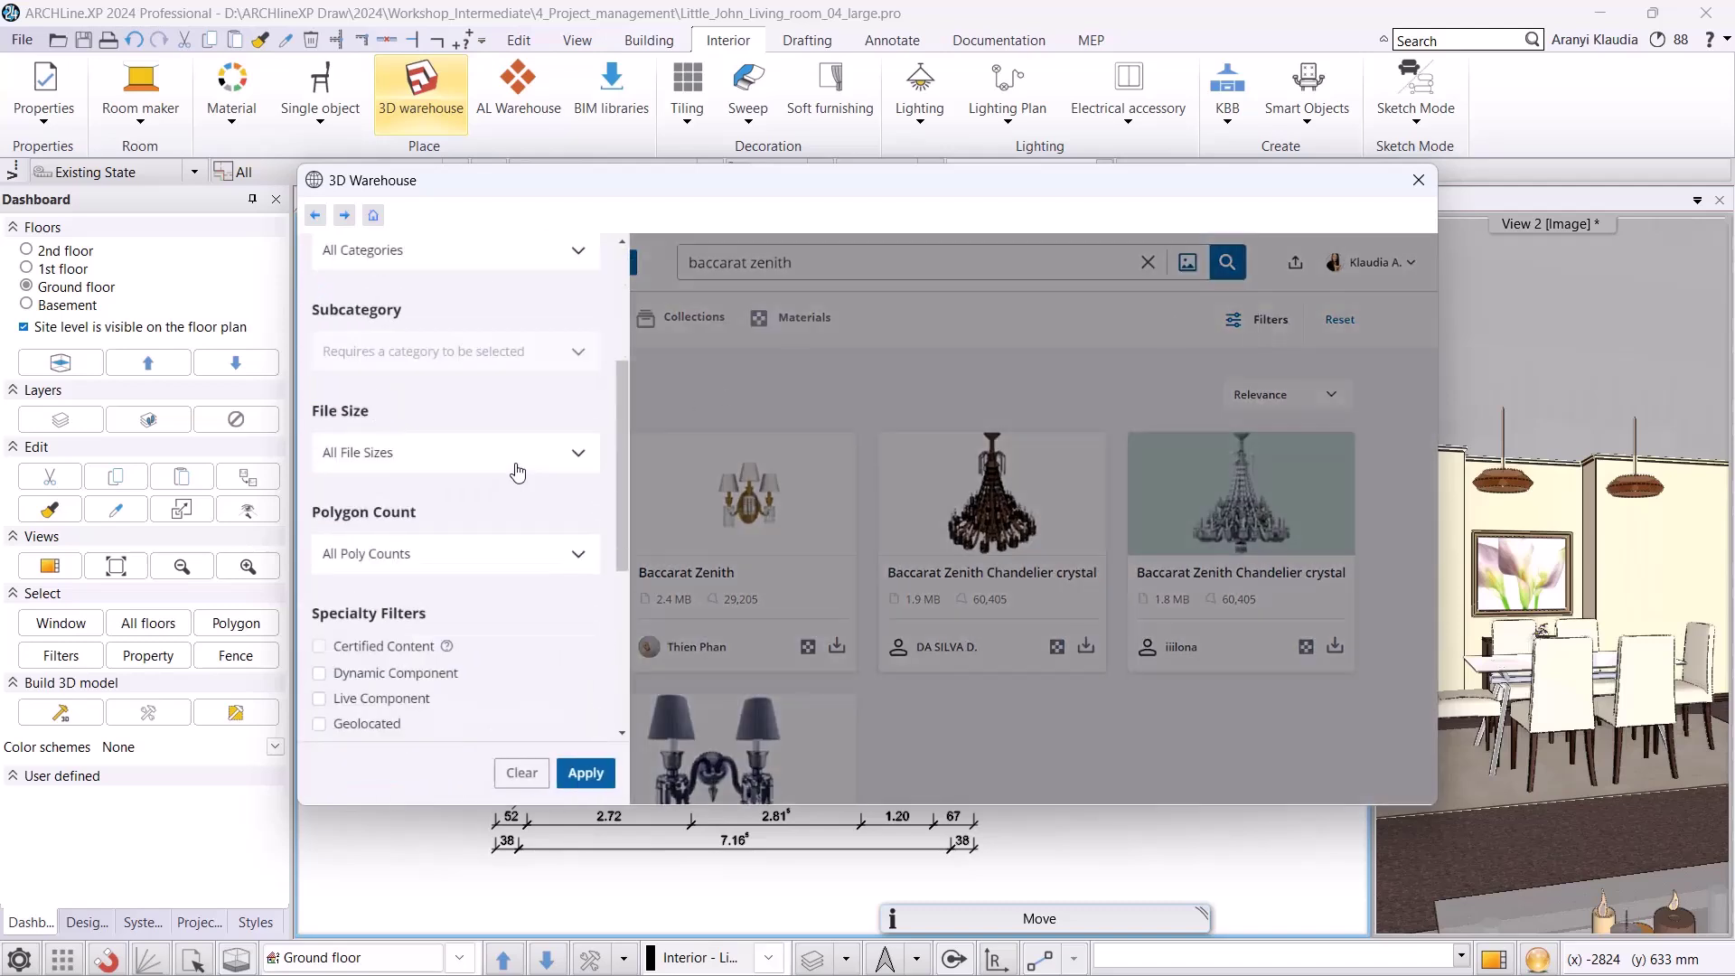
{"action": "left_click", "coordinate": [568, 465]}
{"action": "scroll", "coordinate": [375, 551], "scroll_direction": "down", "scroll_amount": 1}
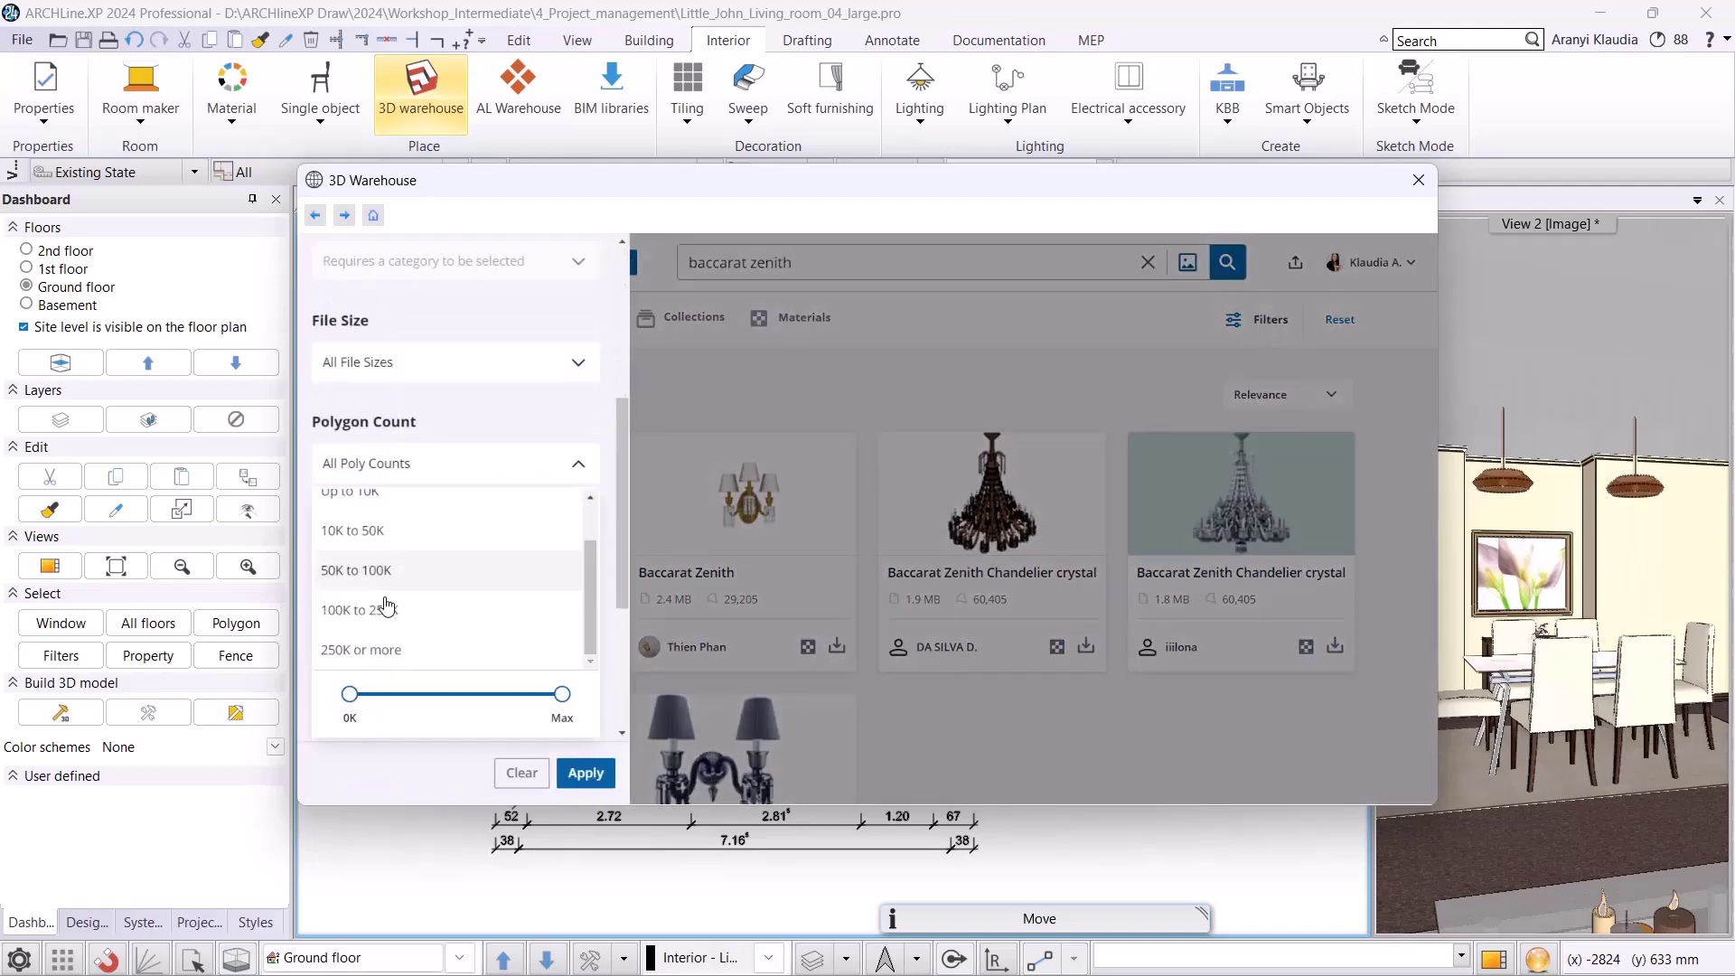
{"action": "left_click", "coordinate": [375, 531]}
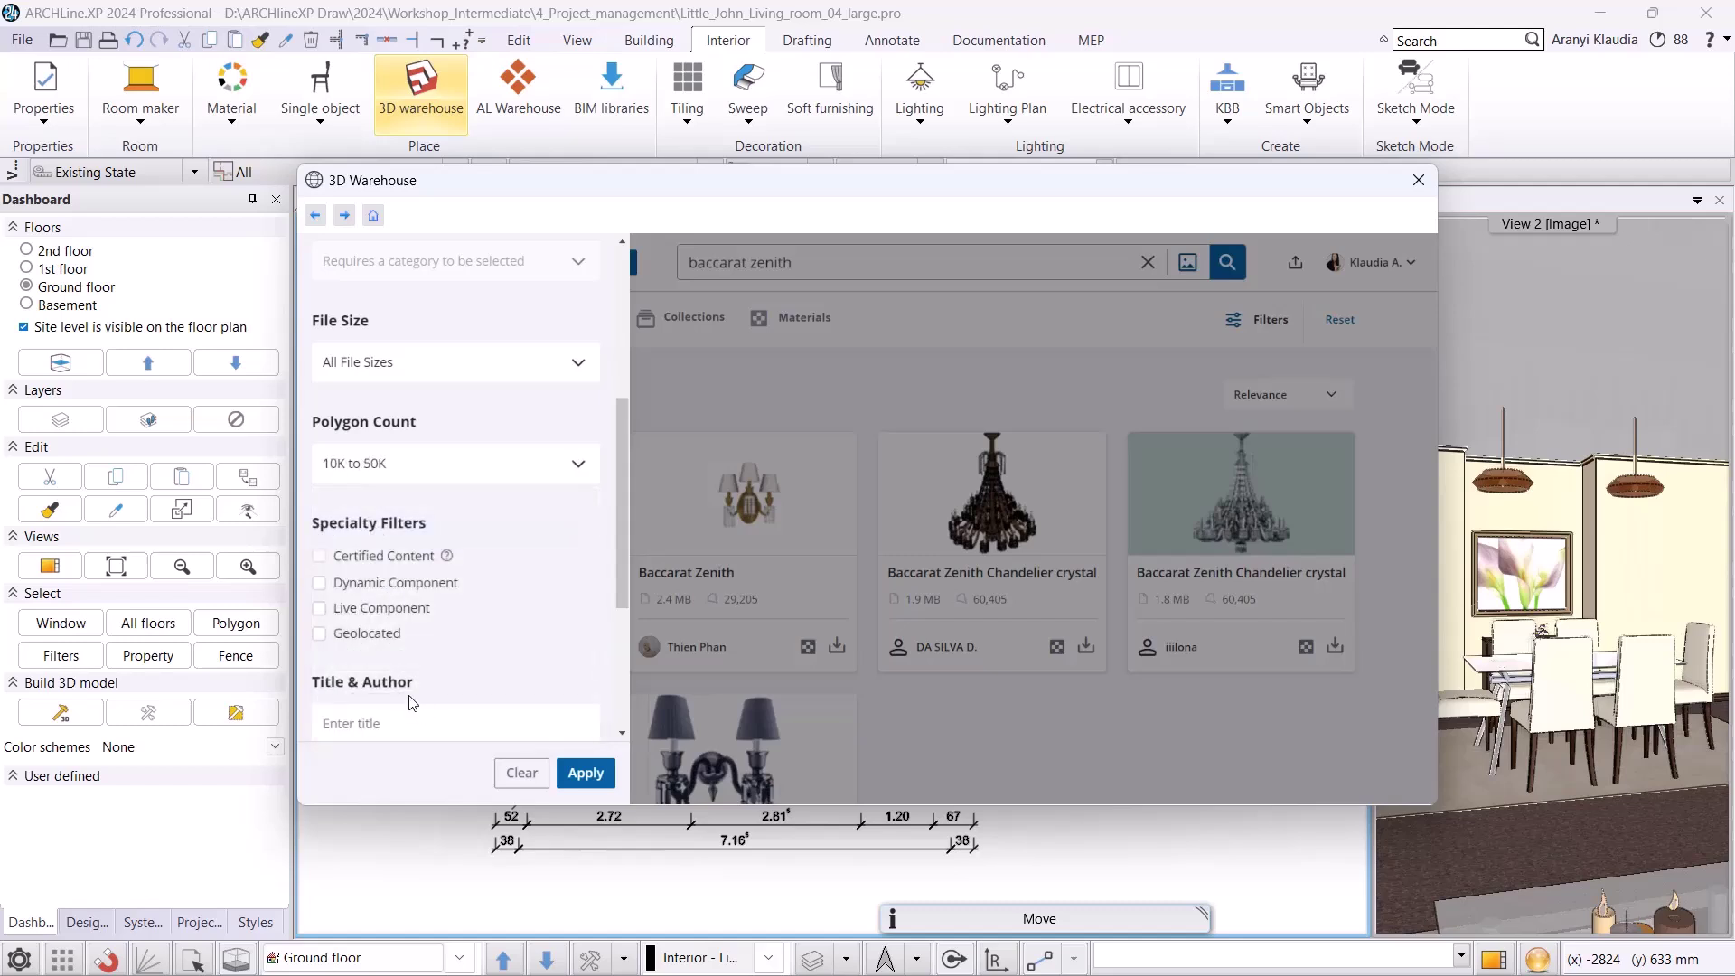
{"action": "left_click", "coordinate": [420, 475]}
{"action": "left_click_drag", "start_coordinate": [425, 694], "coordinate": [350, 694]}
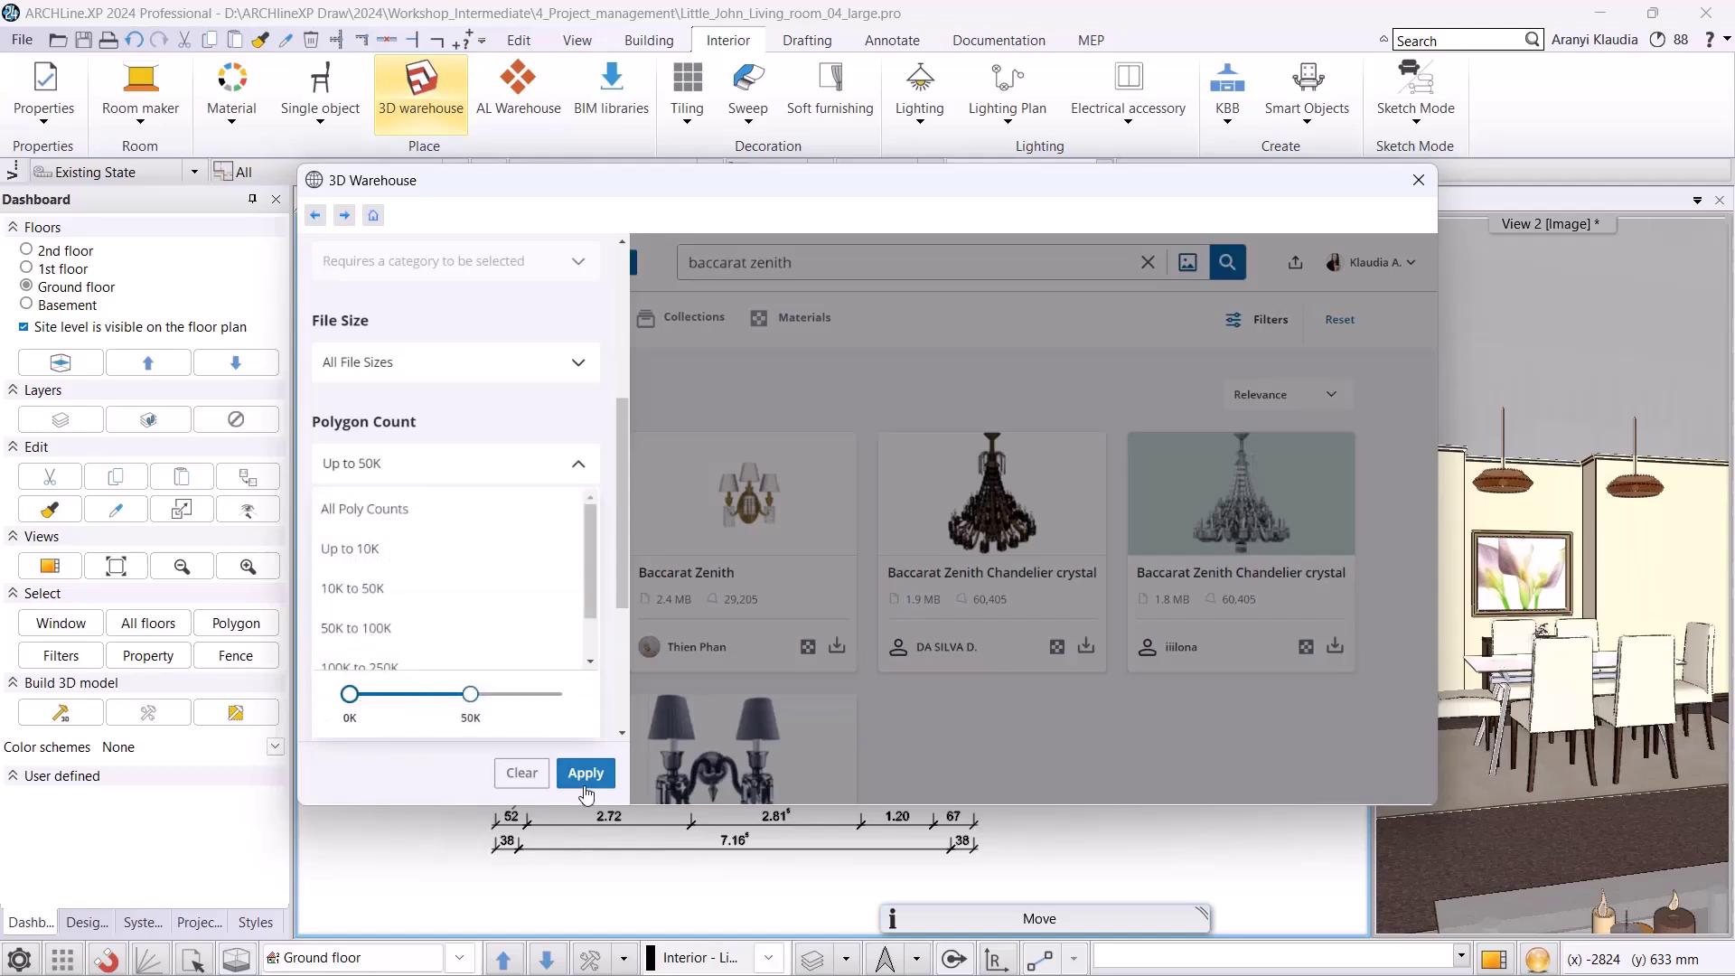
{"action": "left_click", "coordinate": [522, 774]}
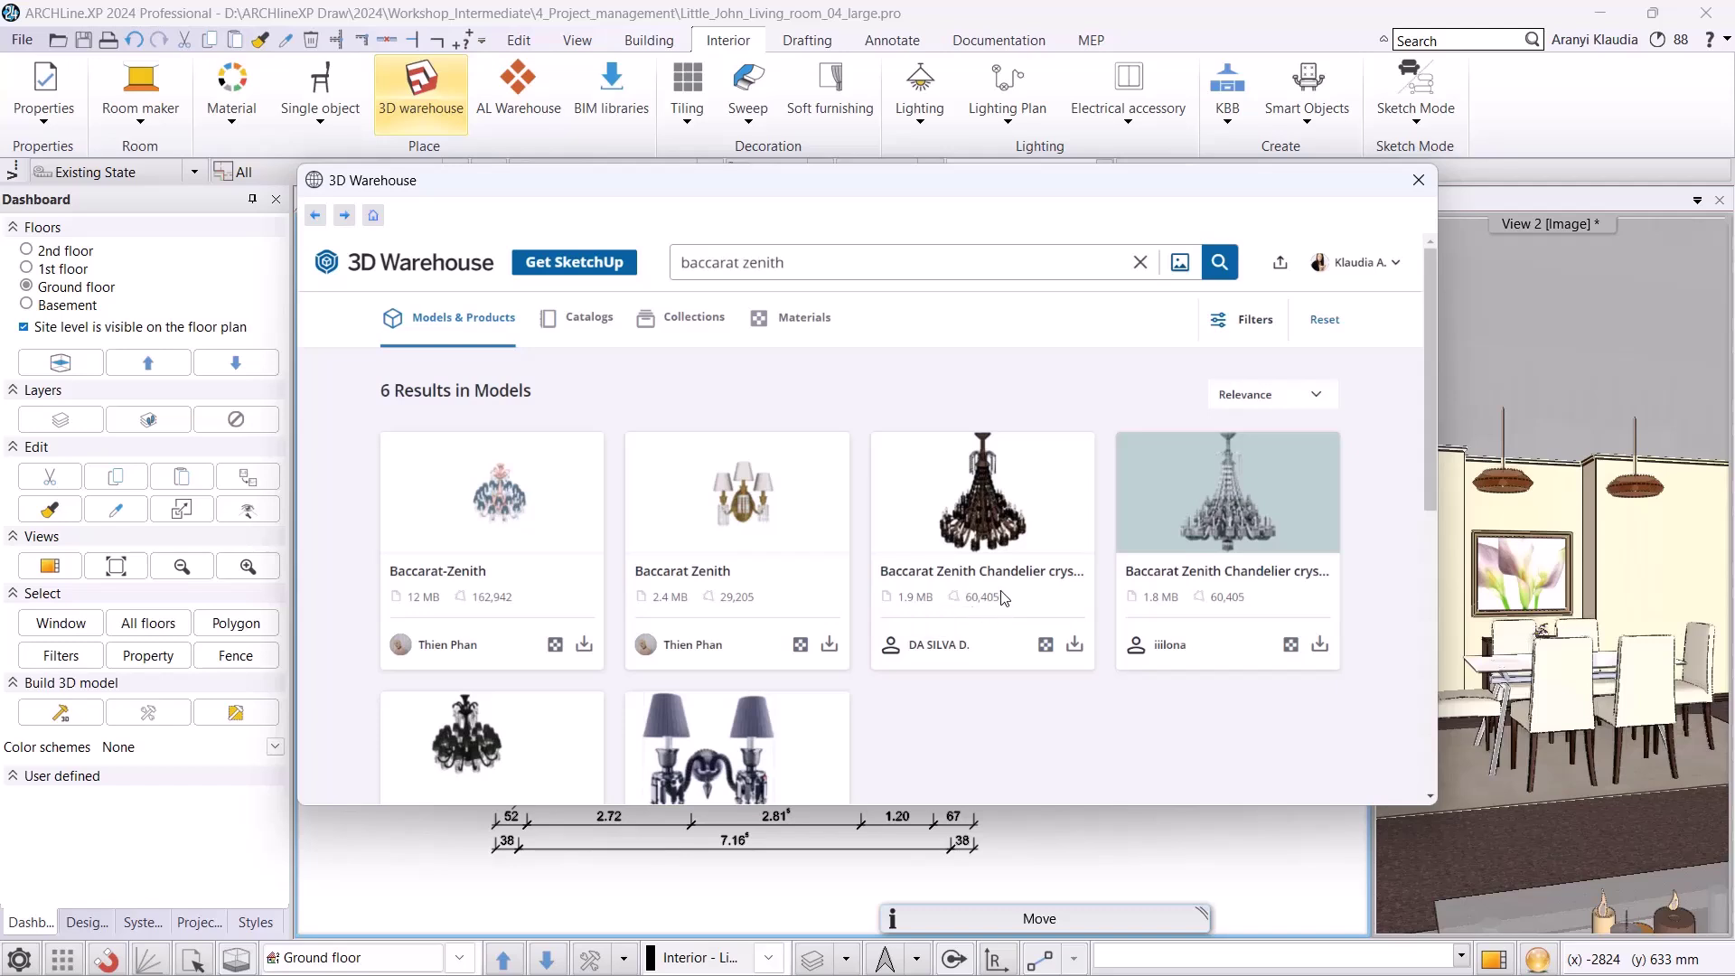
{"action": "left_click", "coordinate": [1075, 644]}
- Import the chandelier as SketchUp item 'Crystal chandelier', category LIGHTING, sub category 3D Warehouse, ceiling fixture
{"action": "left_click", "coordinate": [1114, 508]}
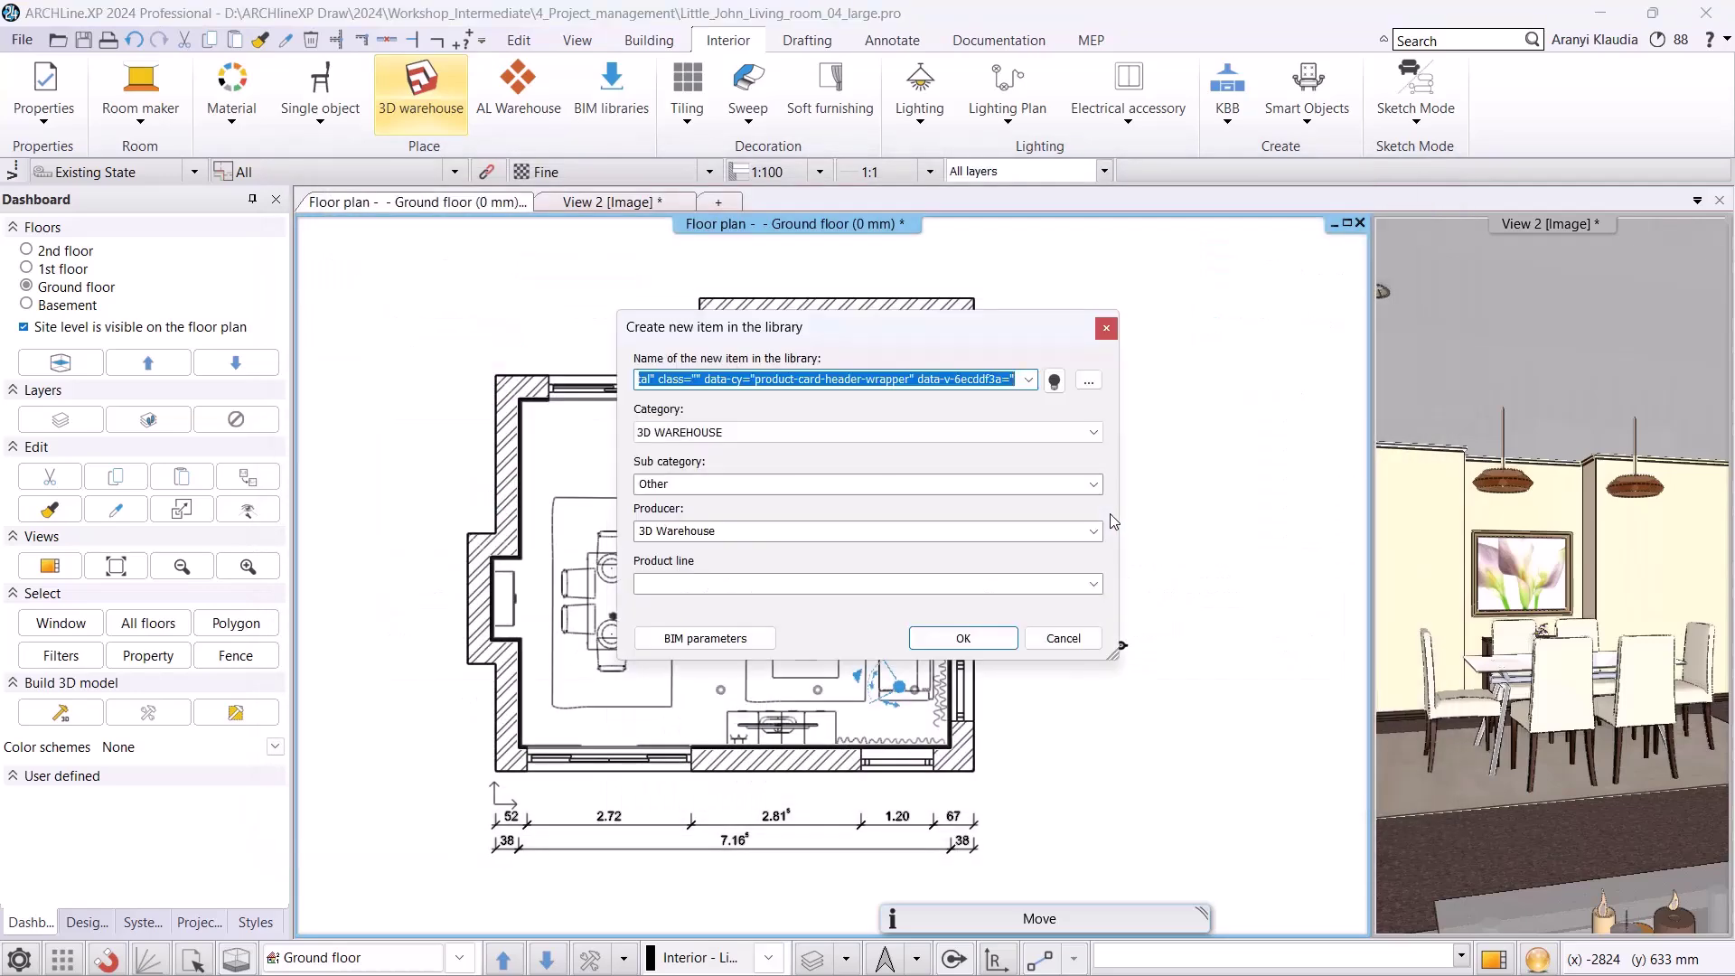
{"action": "type", "text": "Crystal chandelier"}
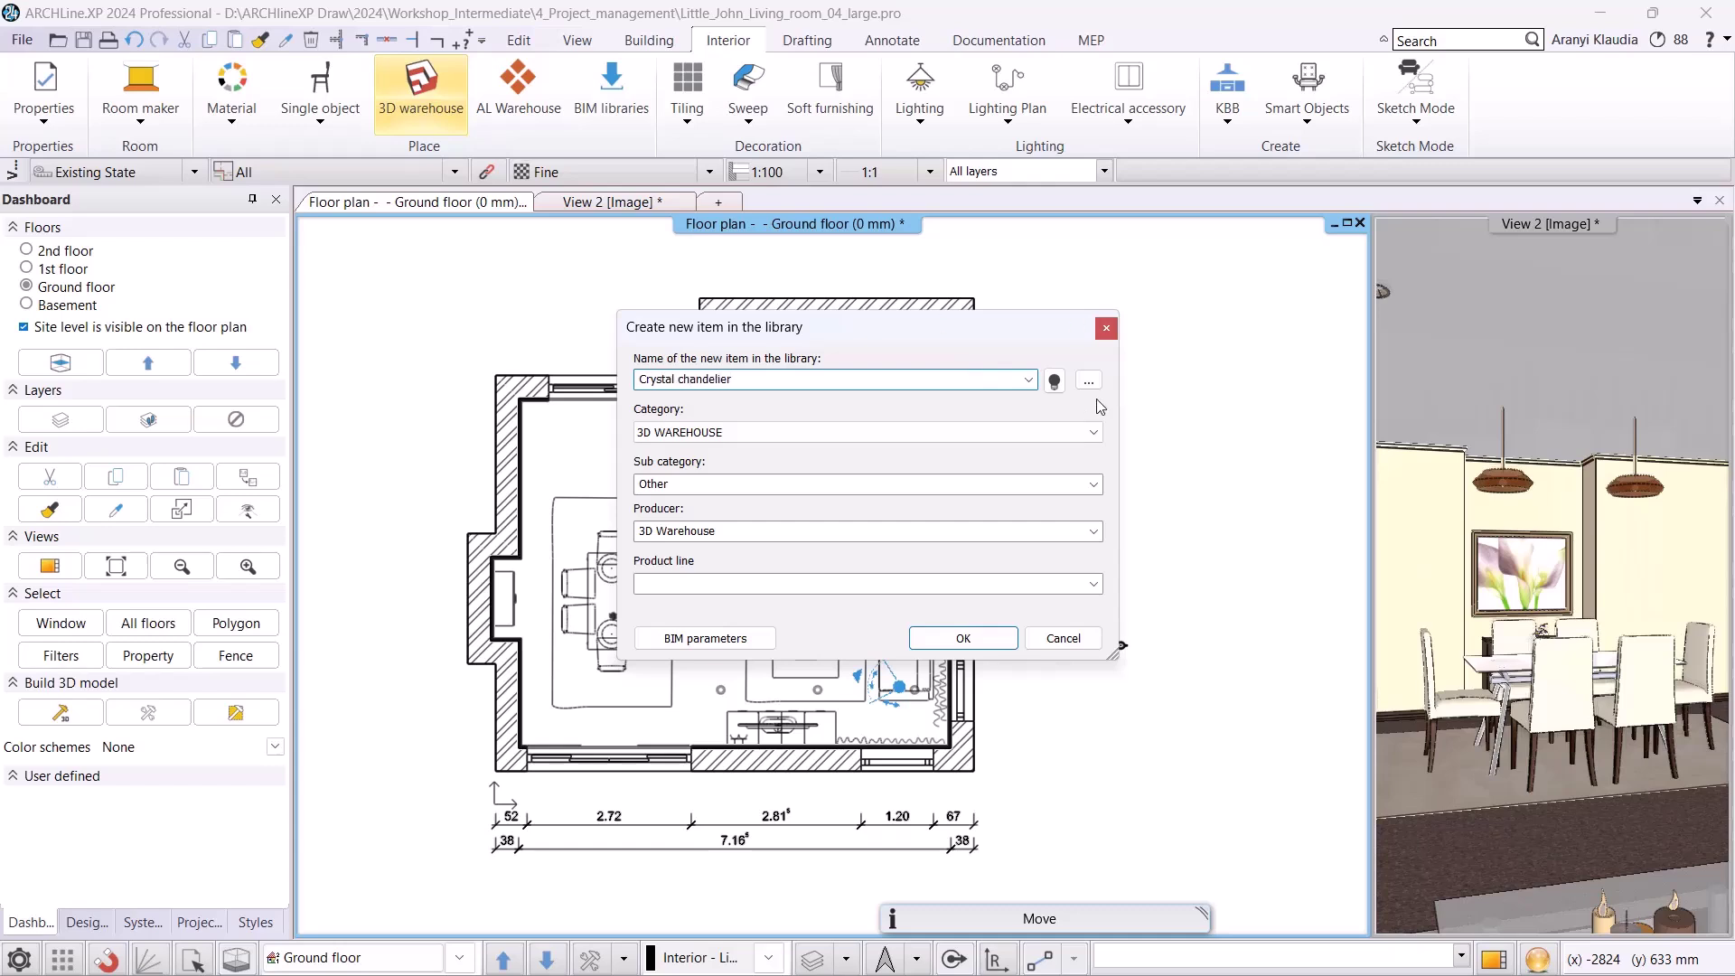
{"action": "left_click", "coordinate": [957, 432]}
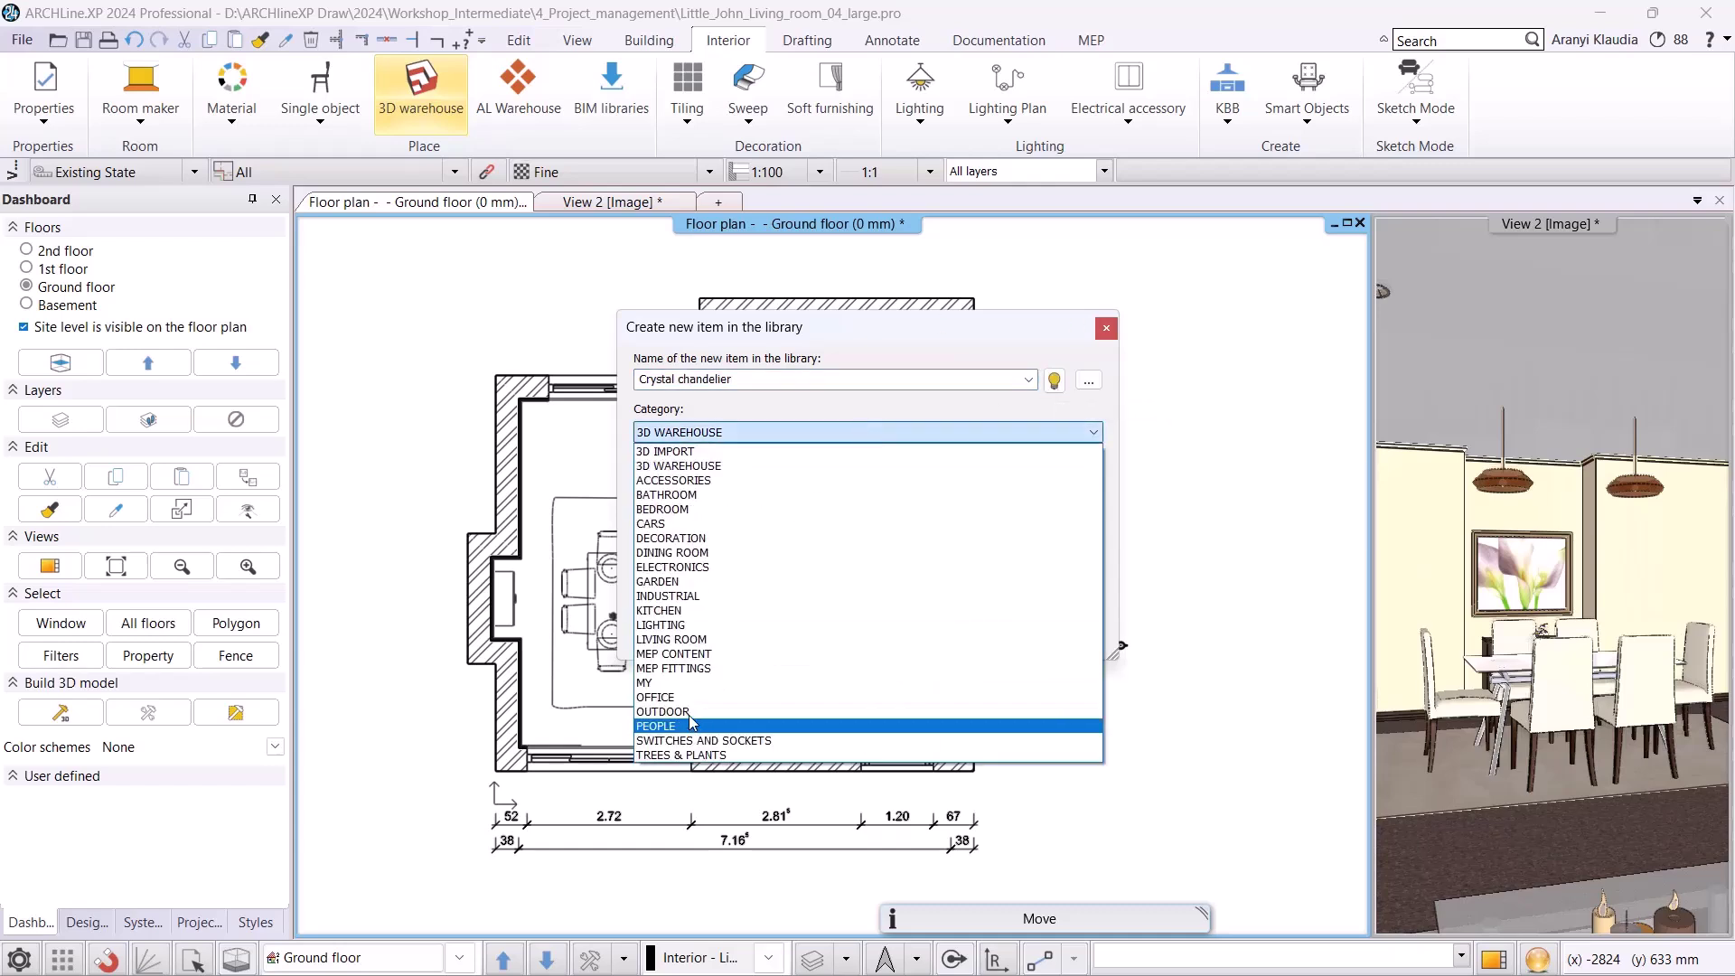
{"action": "left_click", "coordinate": [779, 624]}
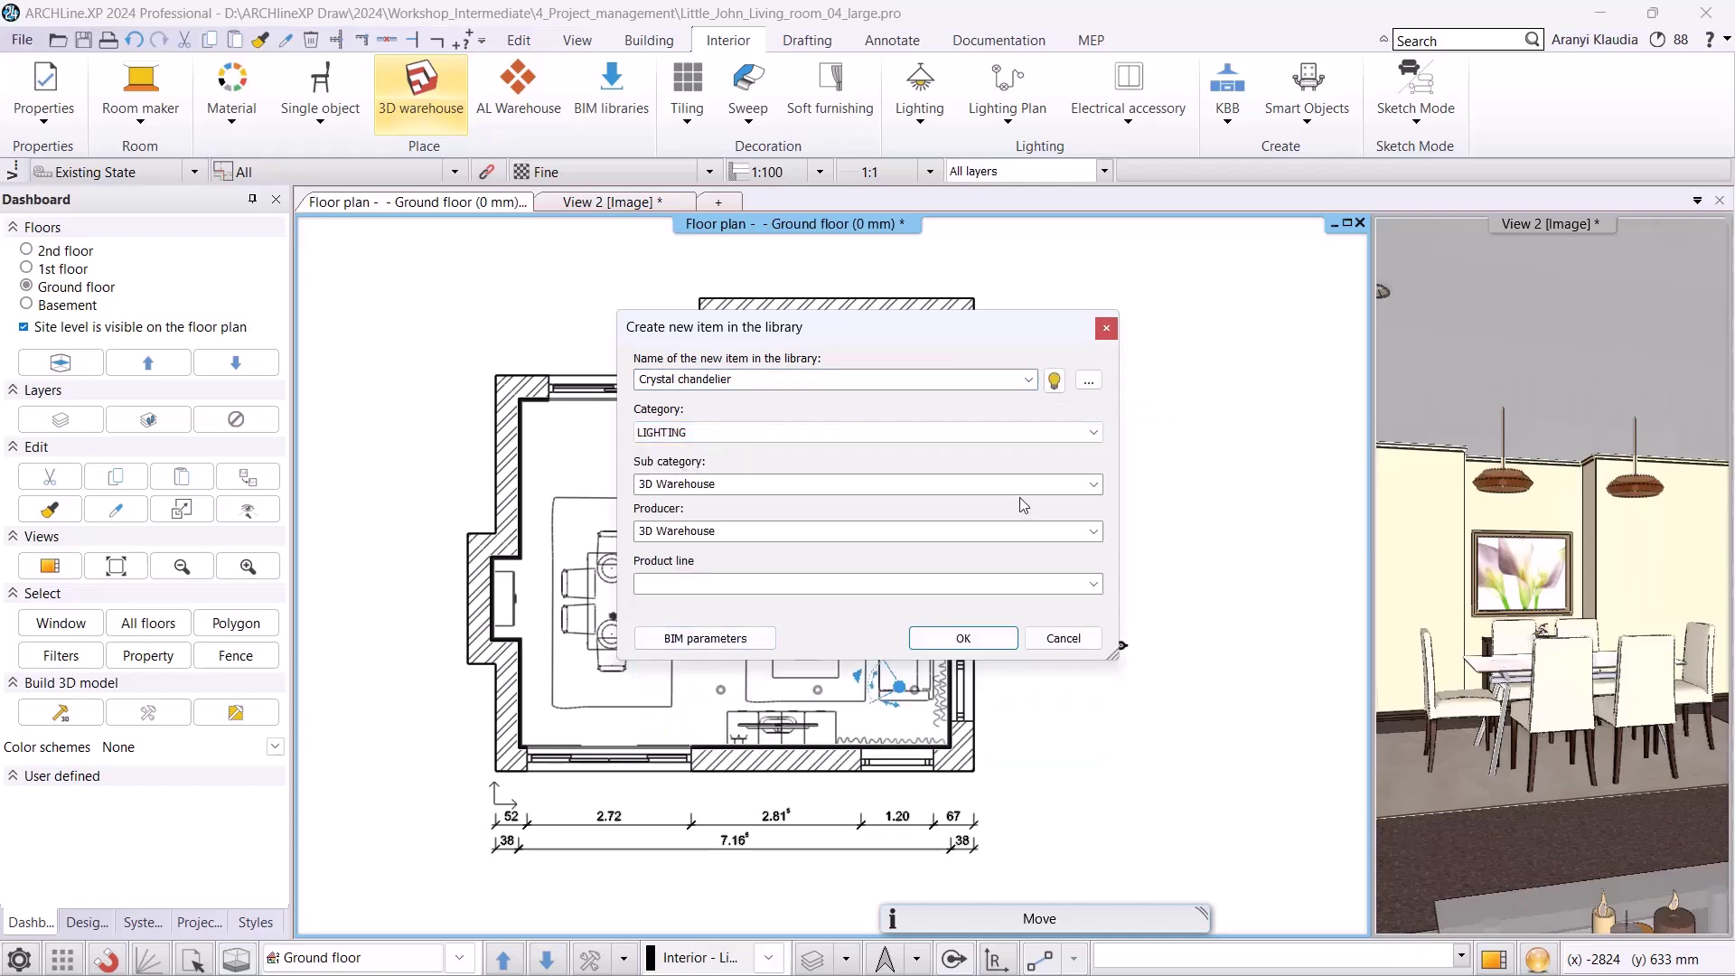
{"action": "left_click", "coordinate": [1093, 484]}
{"action": "left_click", "coordinate": [720, 565]}
{"action": "left_click", "coordinate": [963, 638]}
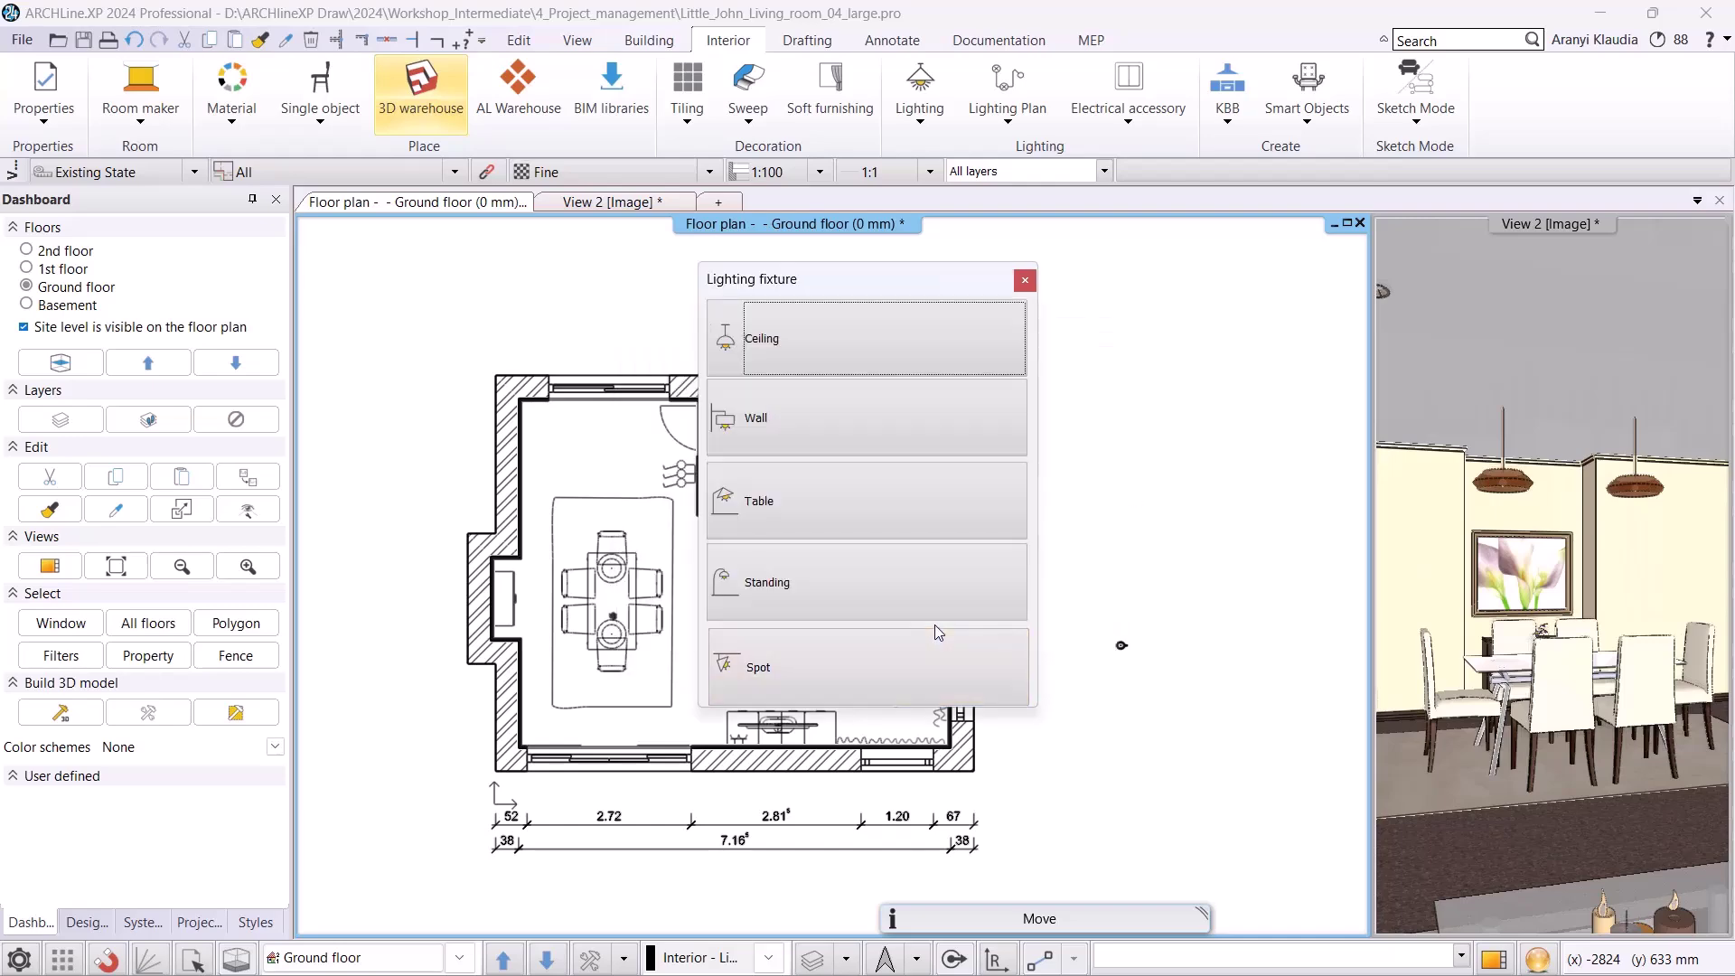
{"action": "left_click", "coordinate": [800, 335]}
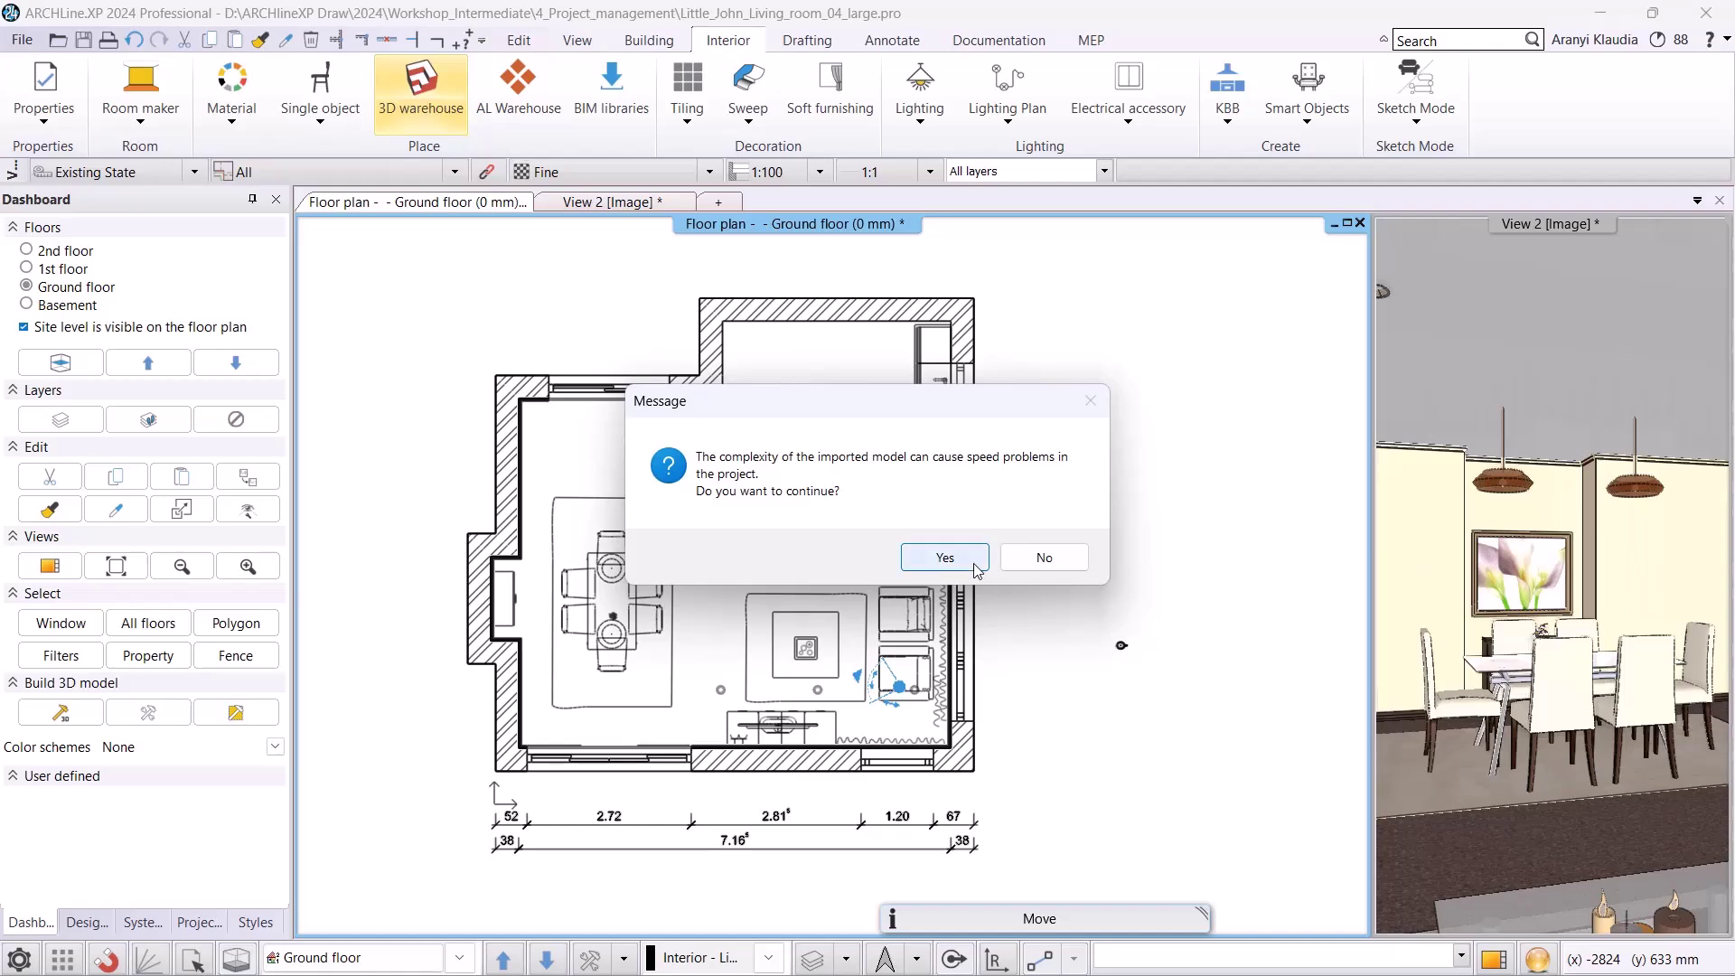
- Place the crystal chandelier just right of the room and confirm the 211762 surface total
{"action": "left_click", "coordinate": [944, 558]}
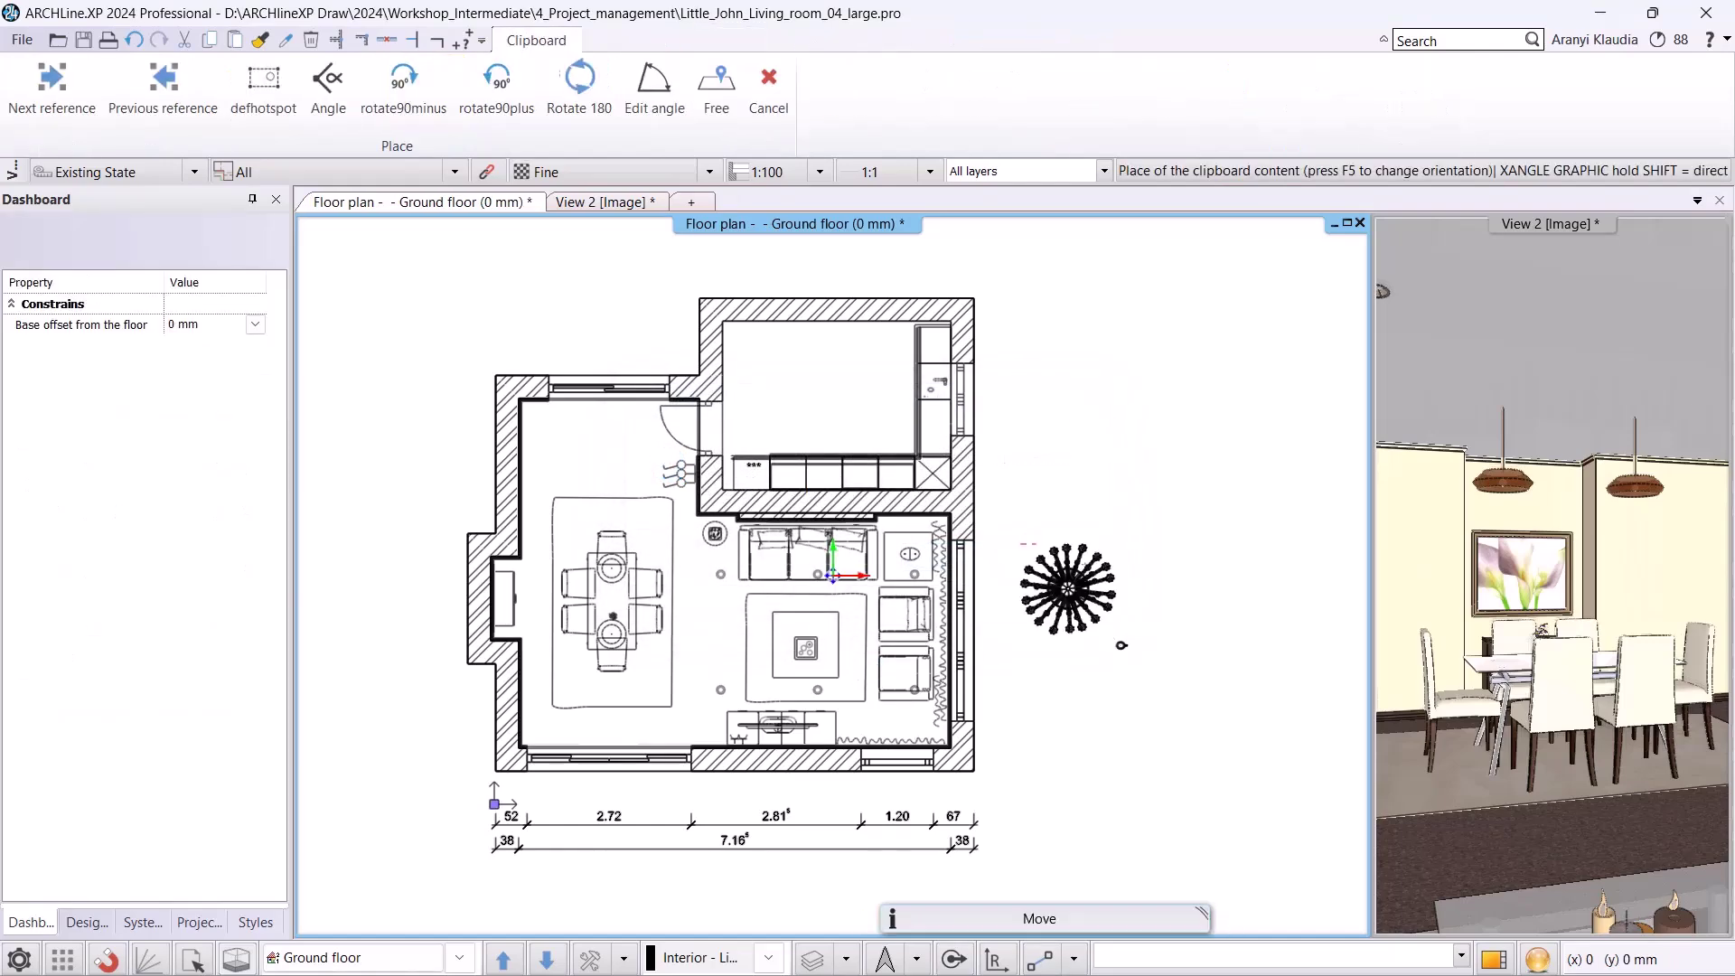
{"action": "left_click", "coordinate": [1068, 589]}
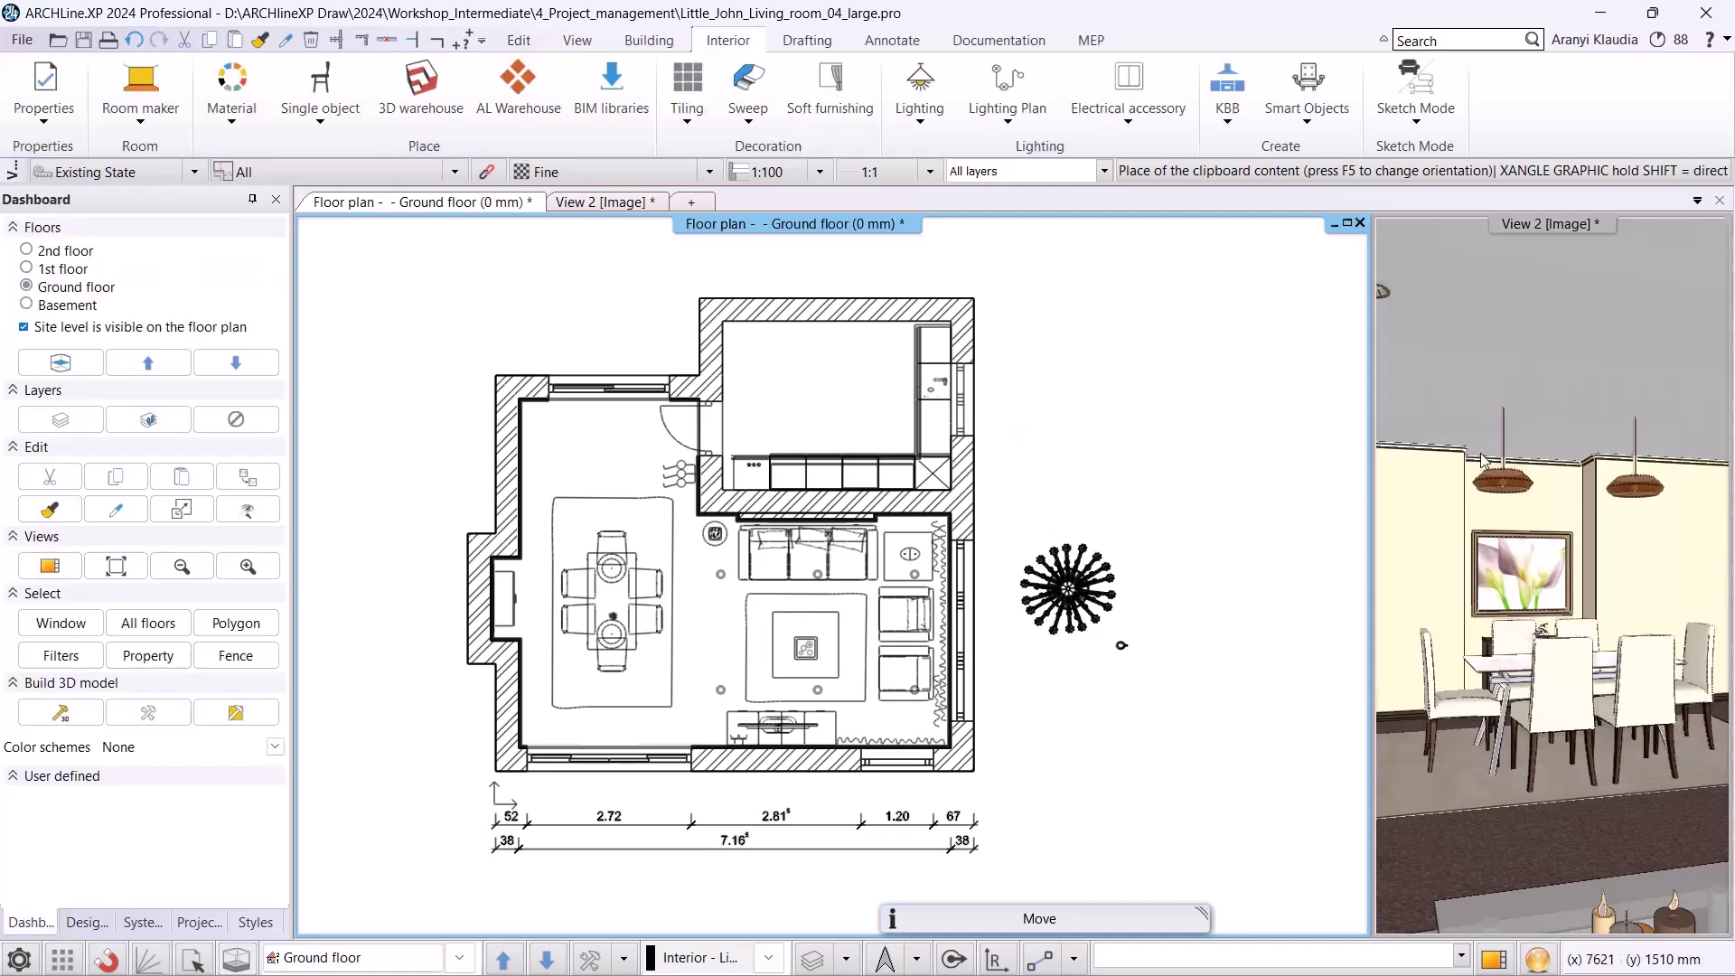
{"action": "left_click", "coordinate": [1099, 745]}
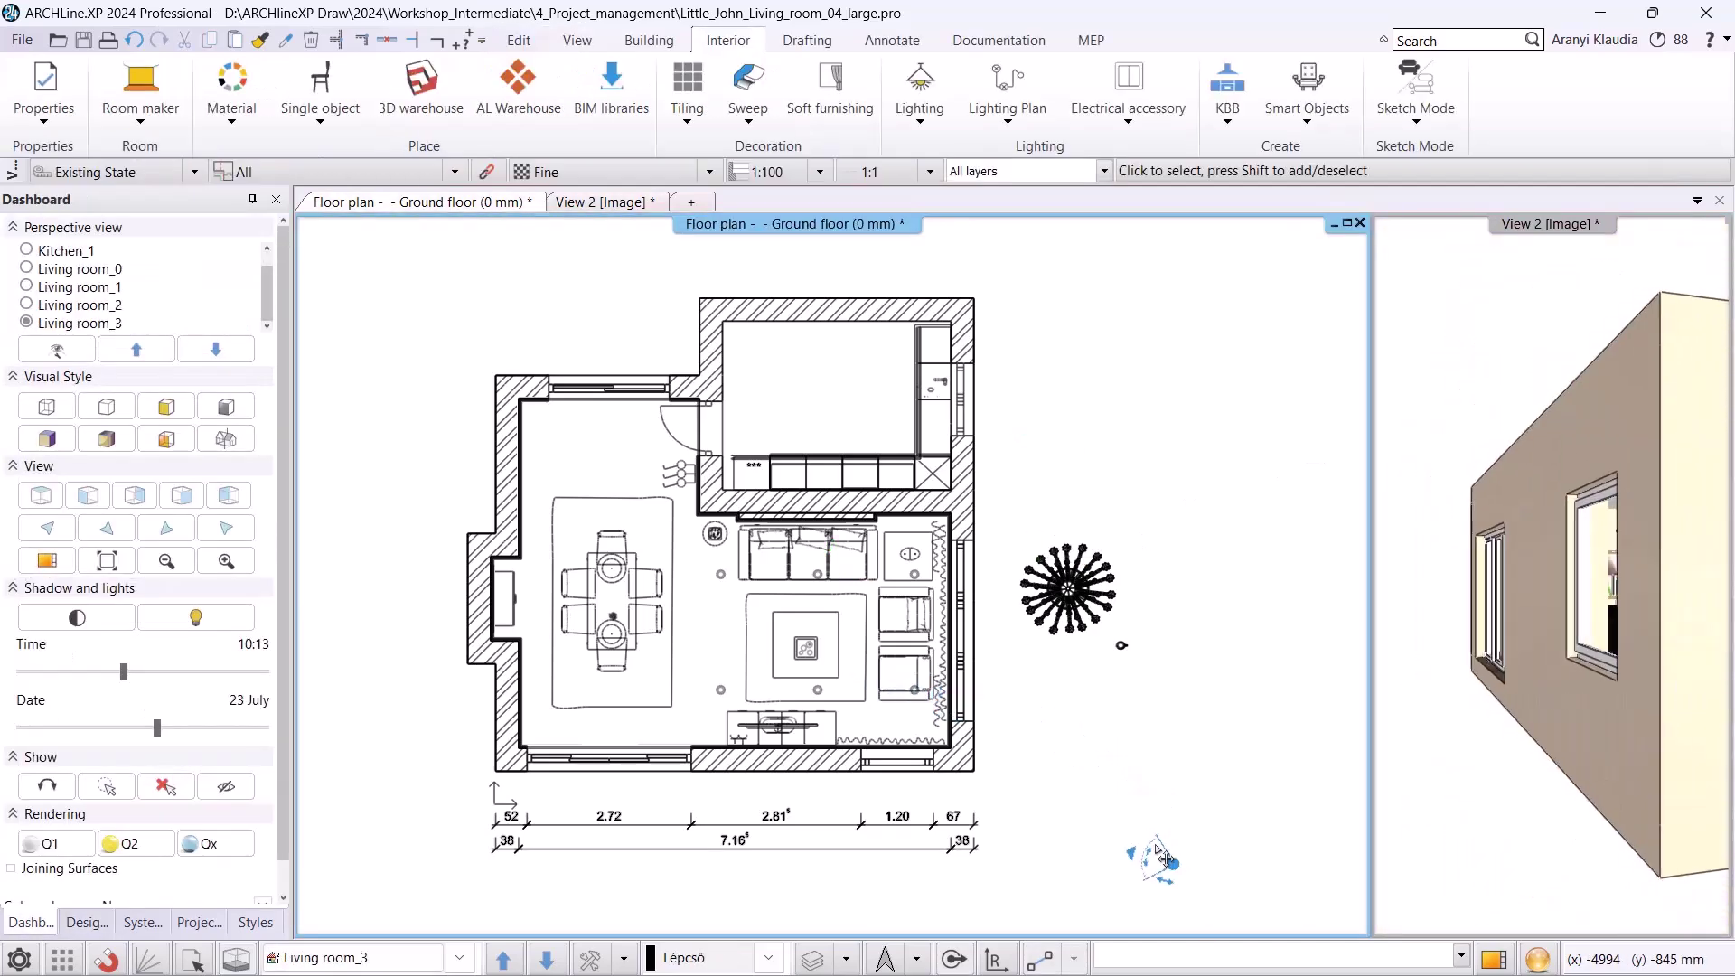
{"action": "left_click", "coordinate": [626, 957]}
{"action": "left_click", "coordinate": [647, 837]}
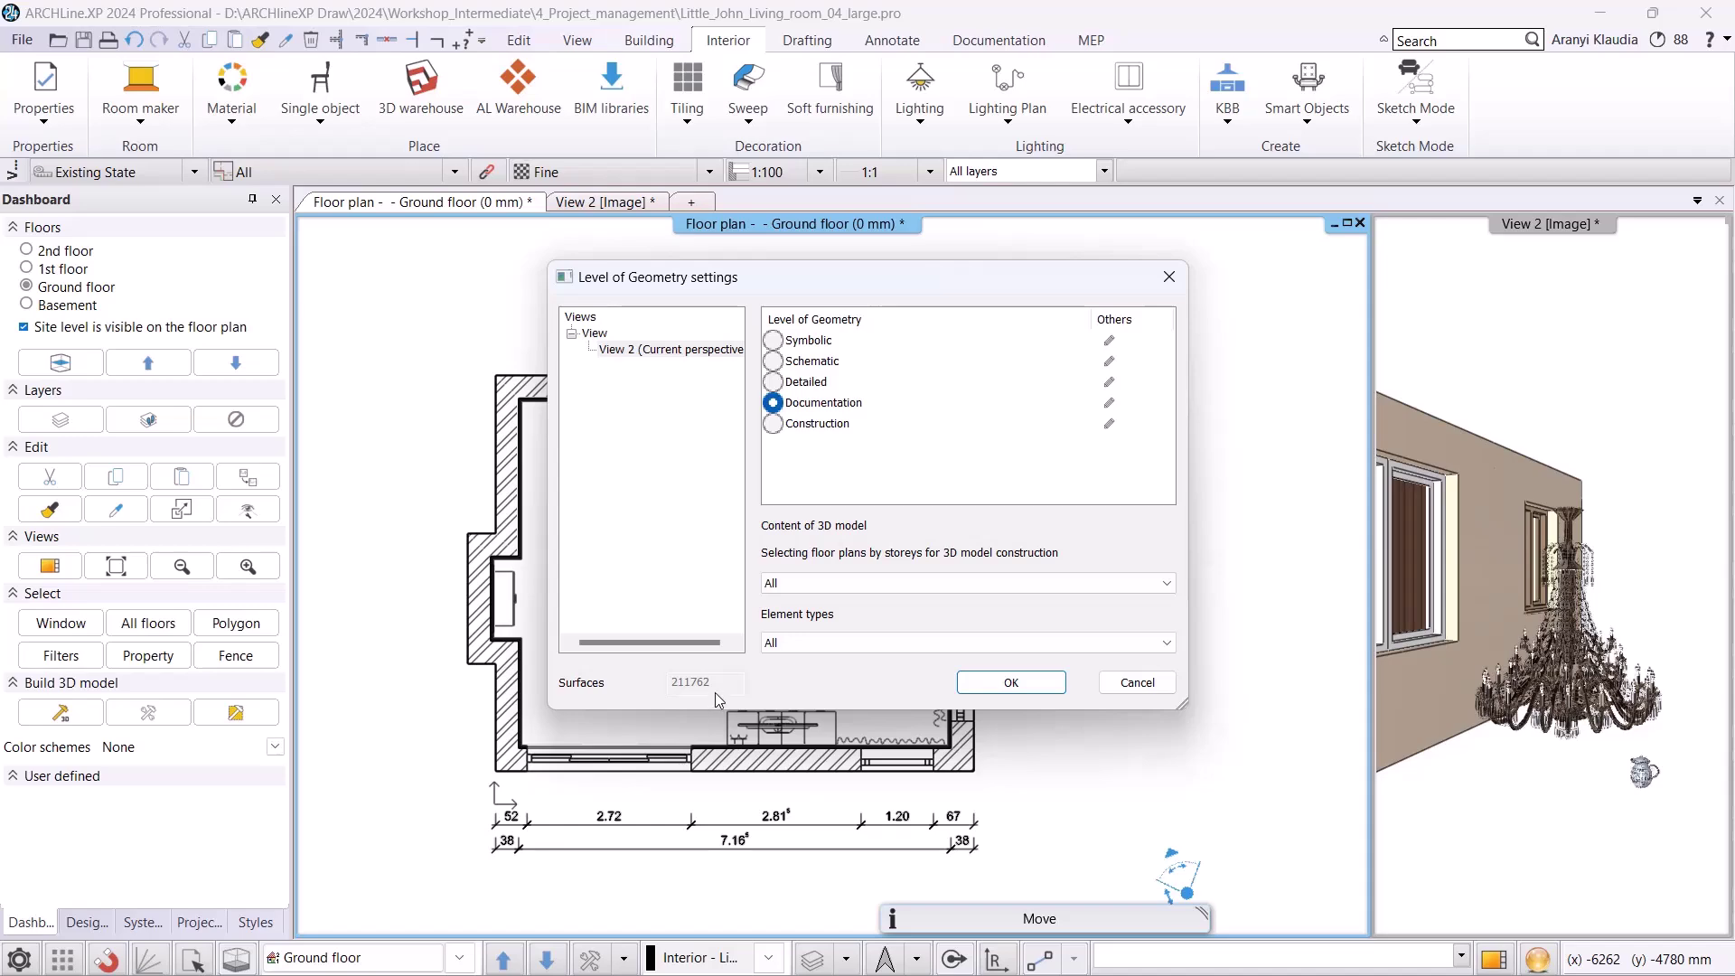
{"action": "left_click", "coordinate": [1161, 691]}
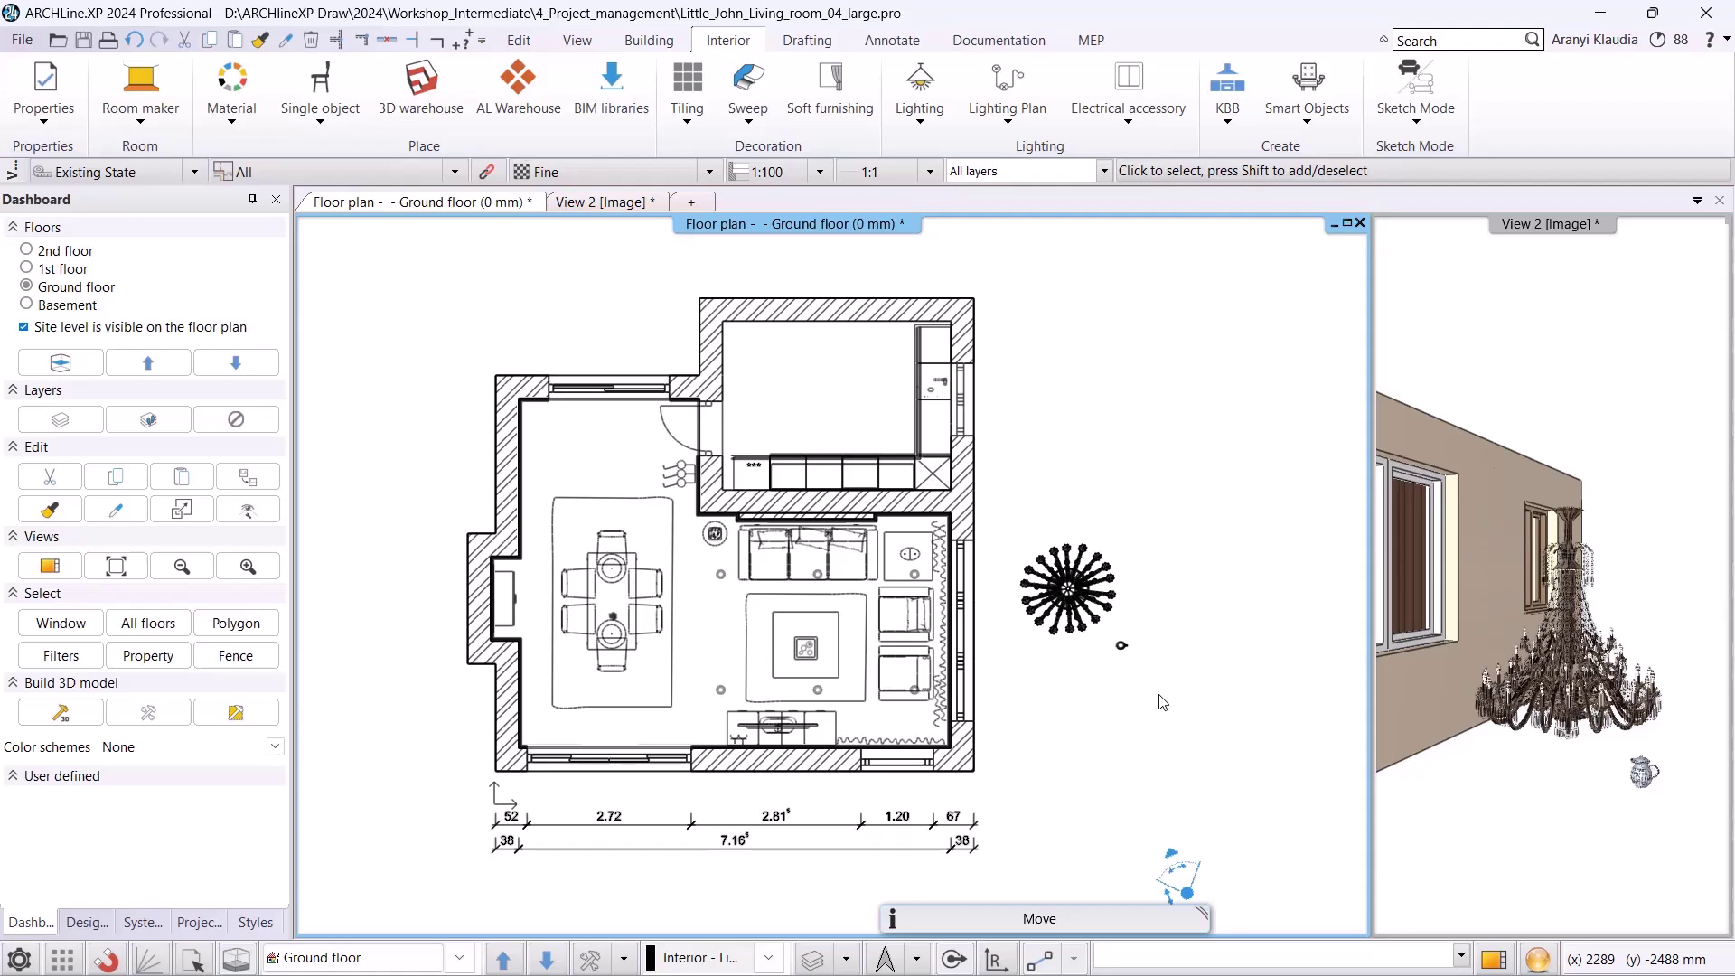
- Save the project as a copy named Little_John_Living_room_04_large_2.pro
{"action": "left_click", "coordinate": [1159, 694]}
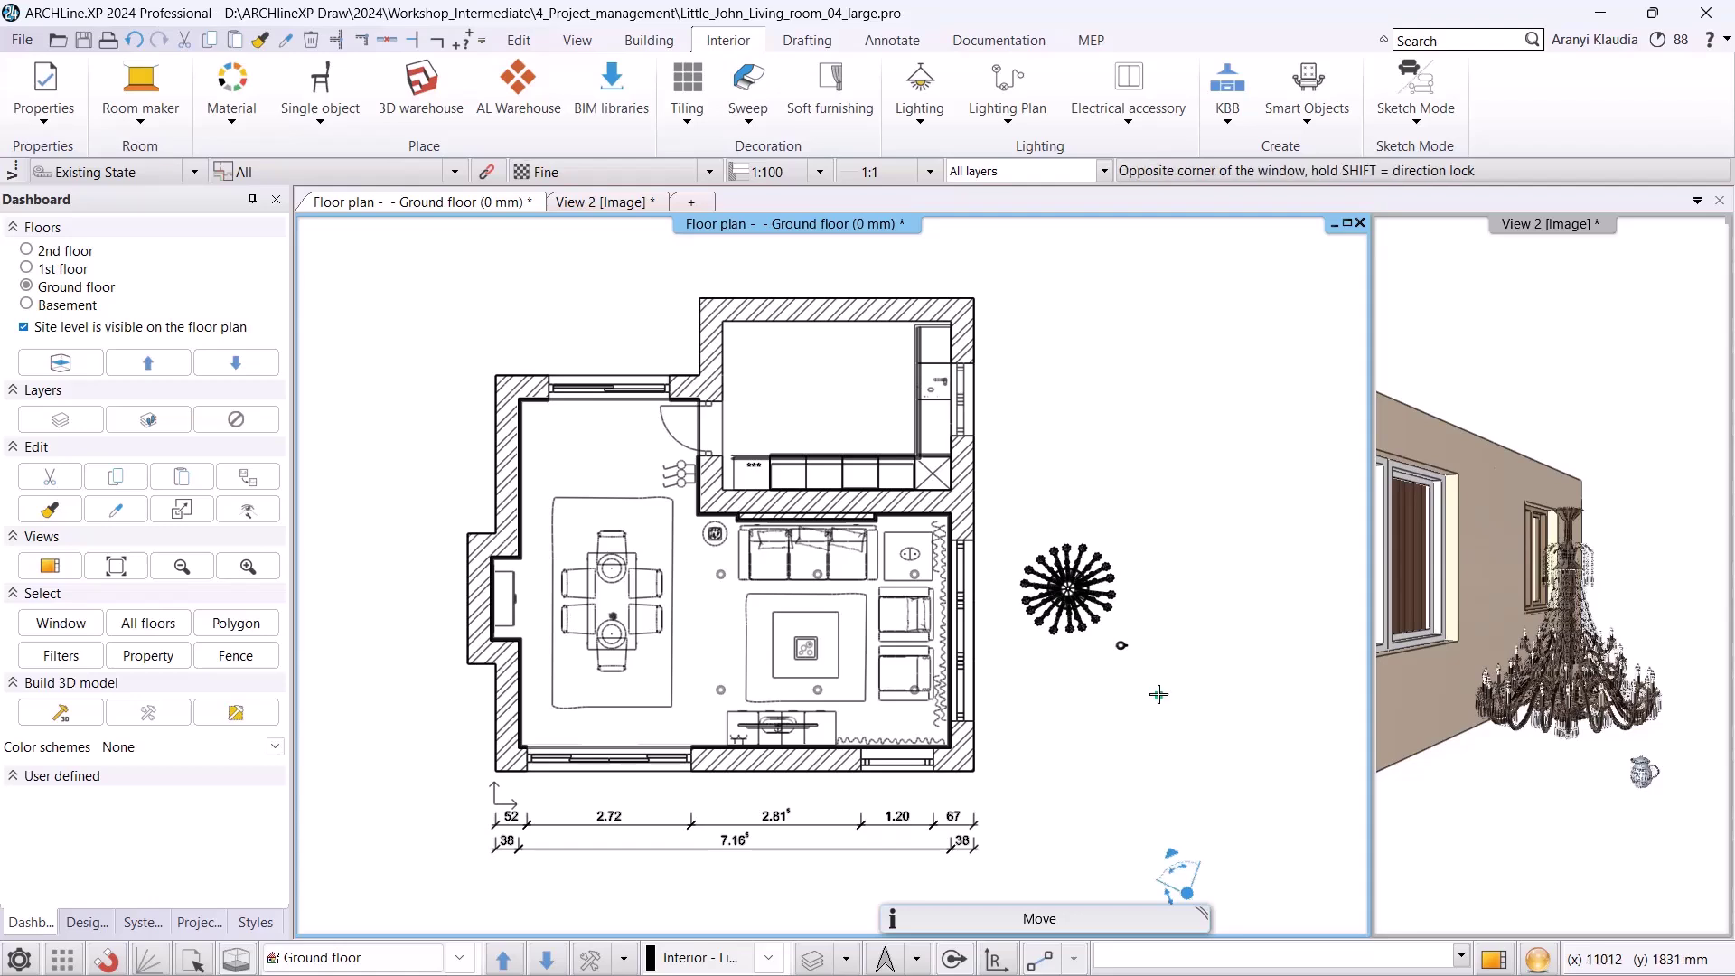
{"action": "key", "text": "Escape"}
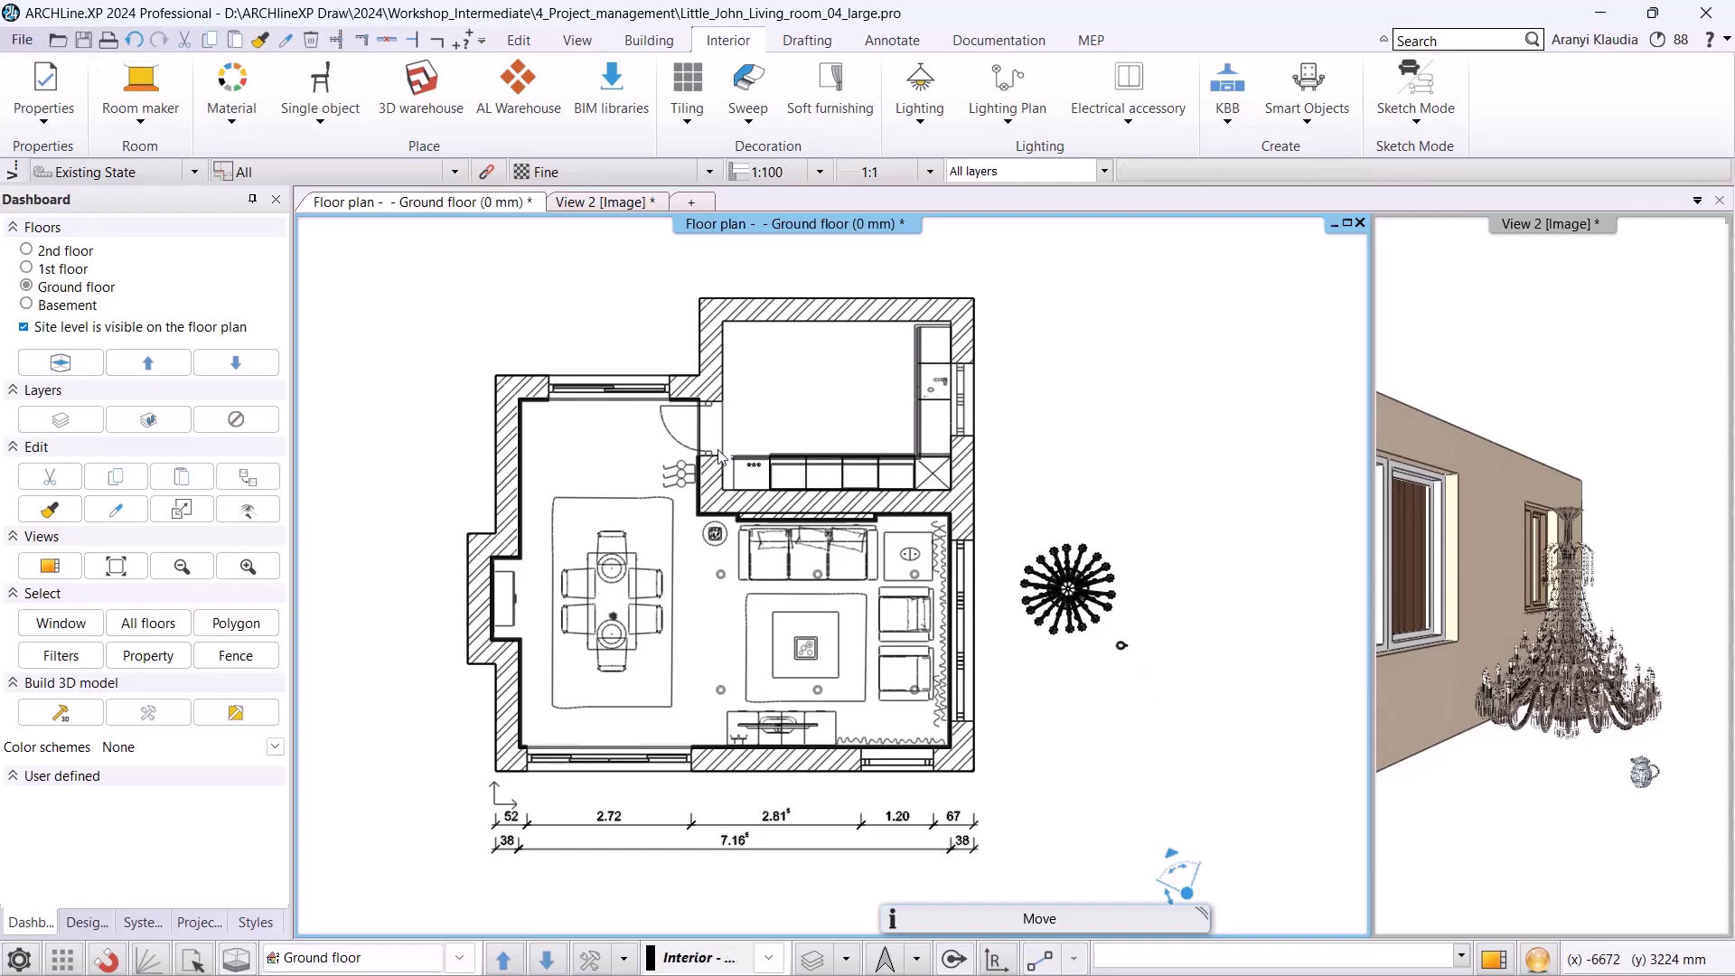
{"action": "left_click", "coordinate": [21, 40]}
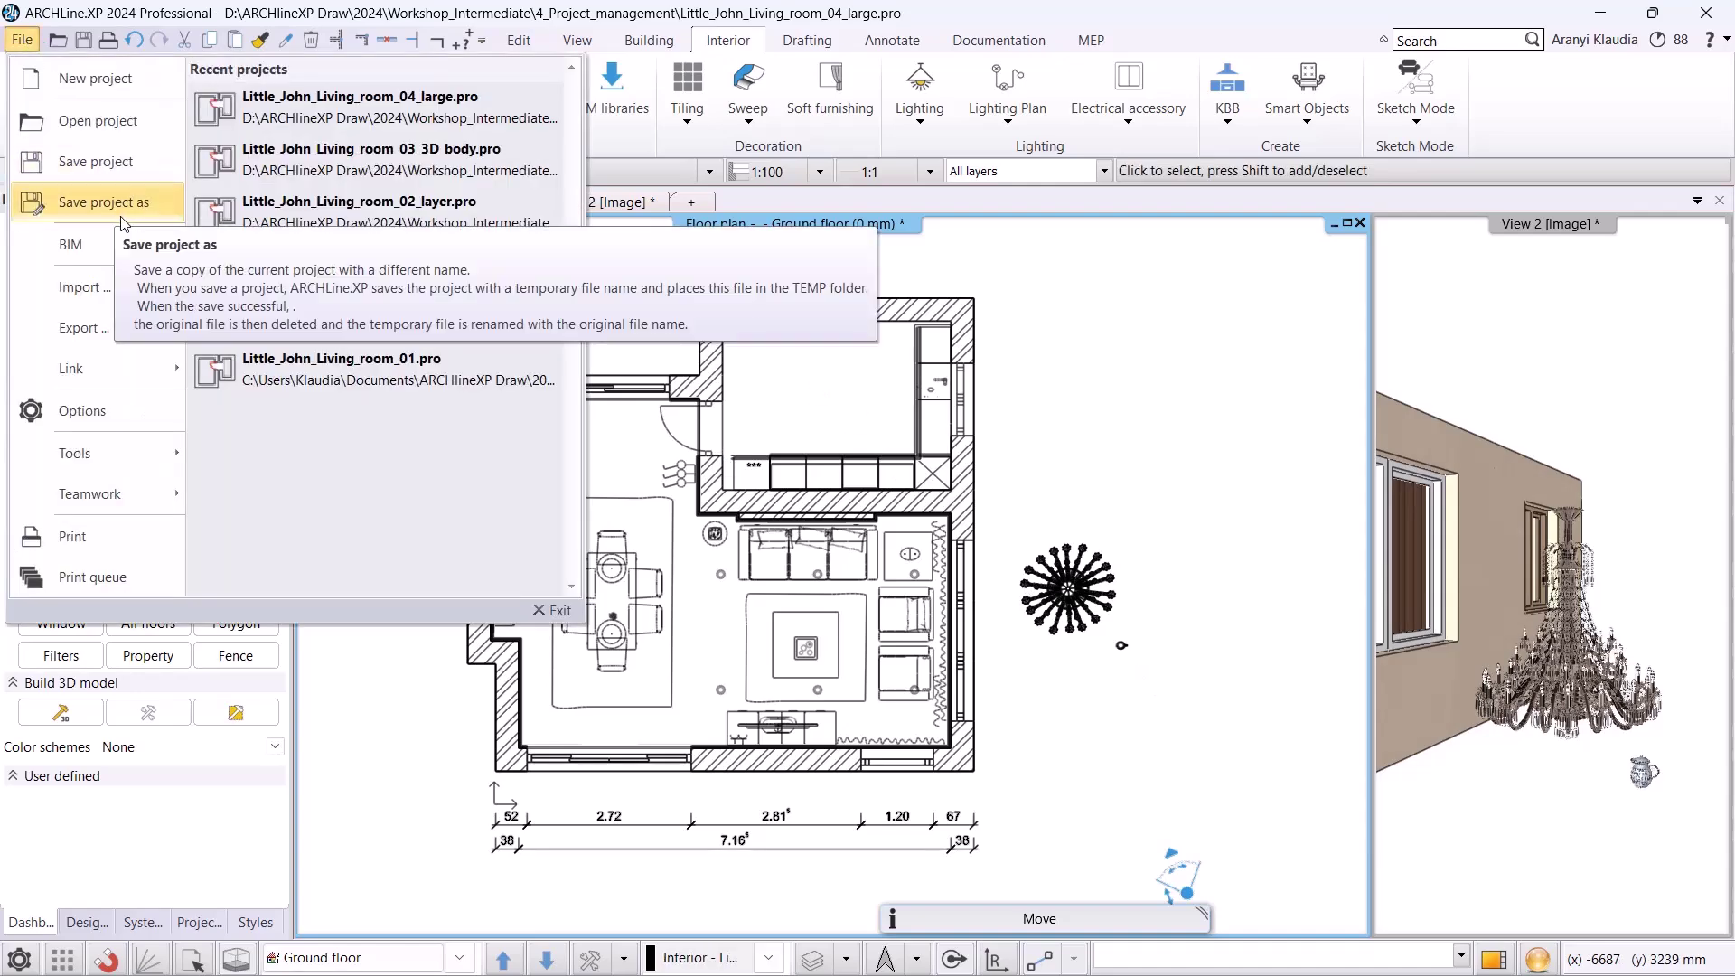
{"action": "left_click", "coordinate": [112, 197]}
{"action": "left_click", "coordinate": [981, 769]}
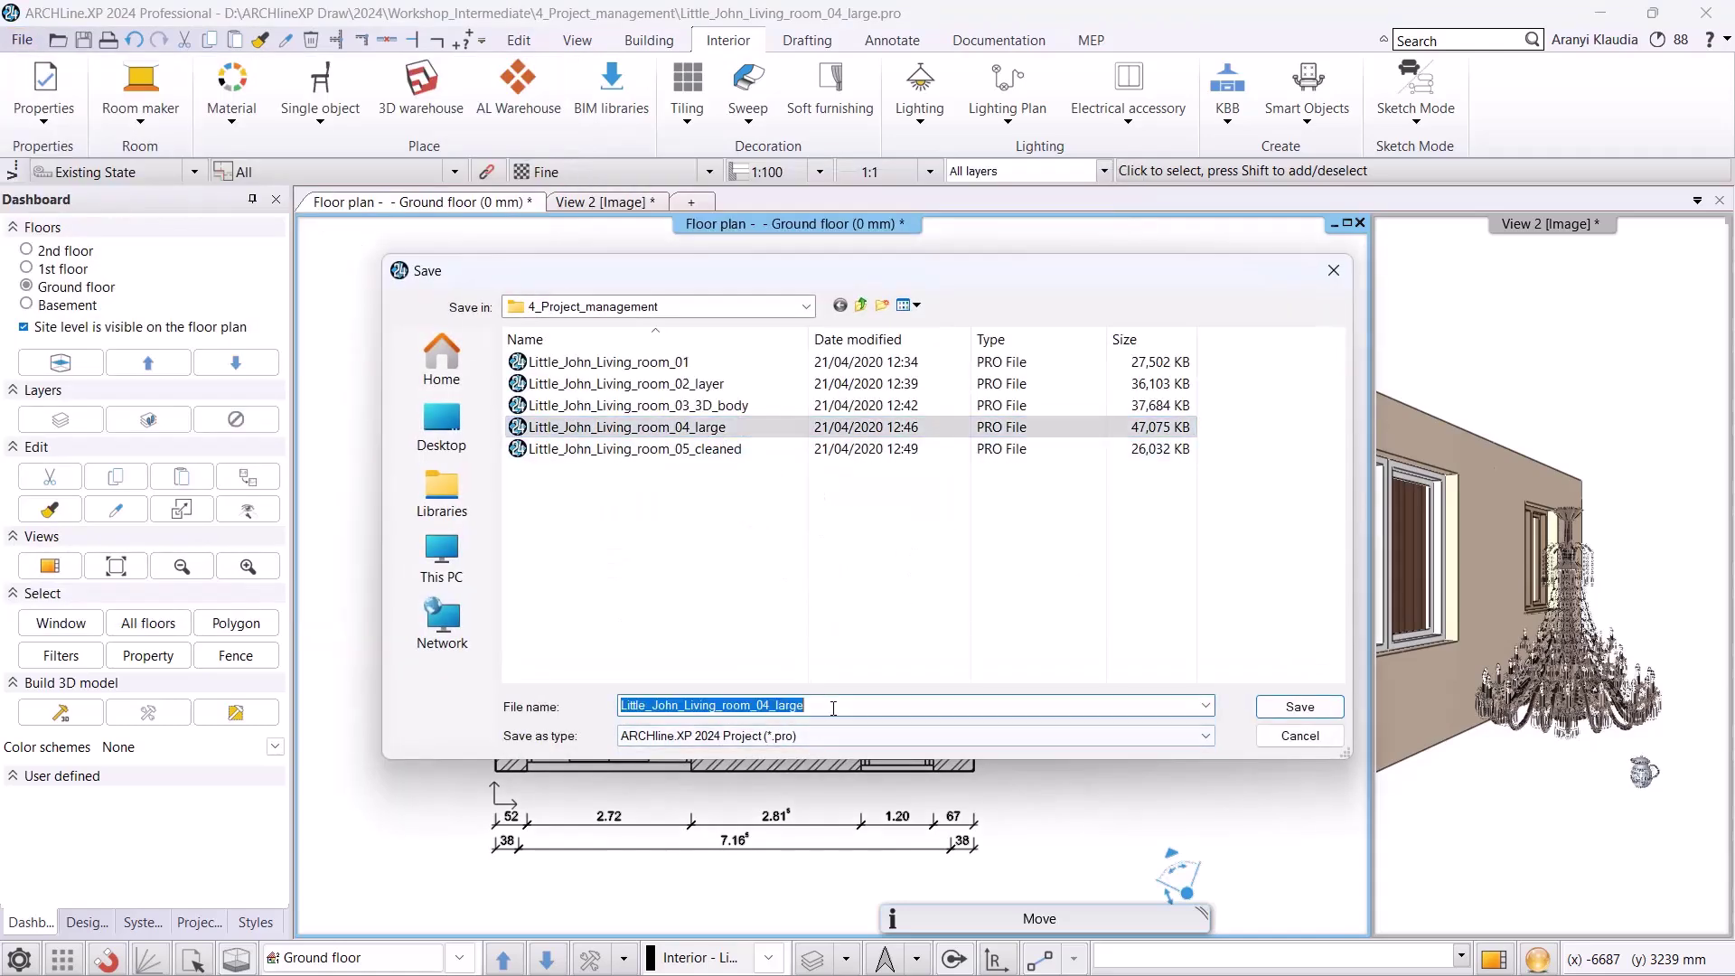
{"action": "left_click", "coordinate": [835, 706]}
{"action": "type", "text": "_2"}
{"action": "key", "text": "Return"}
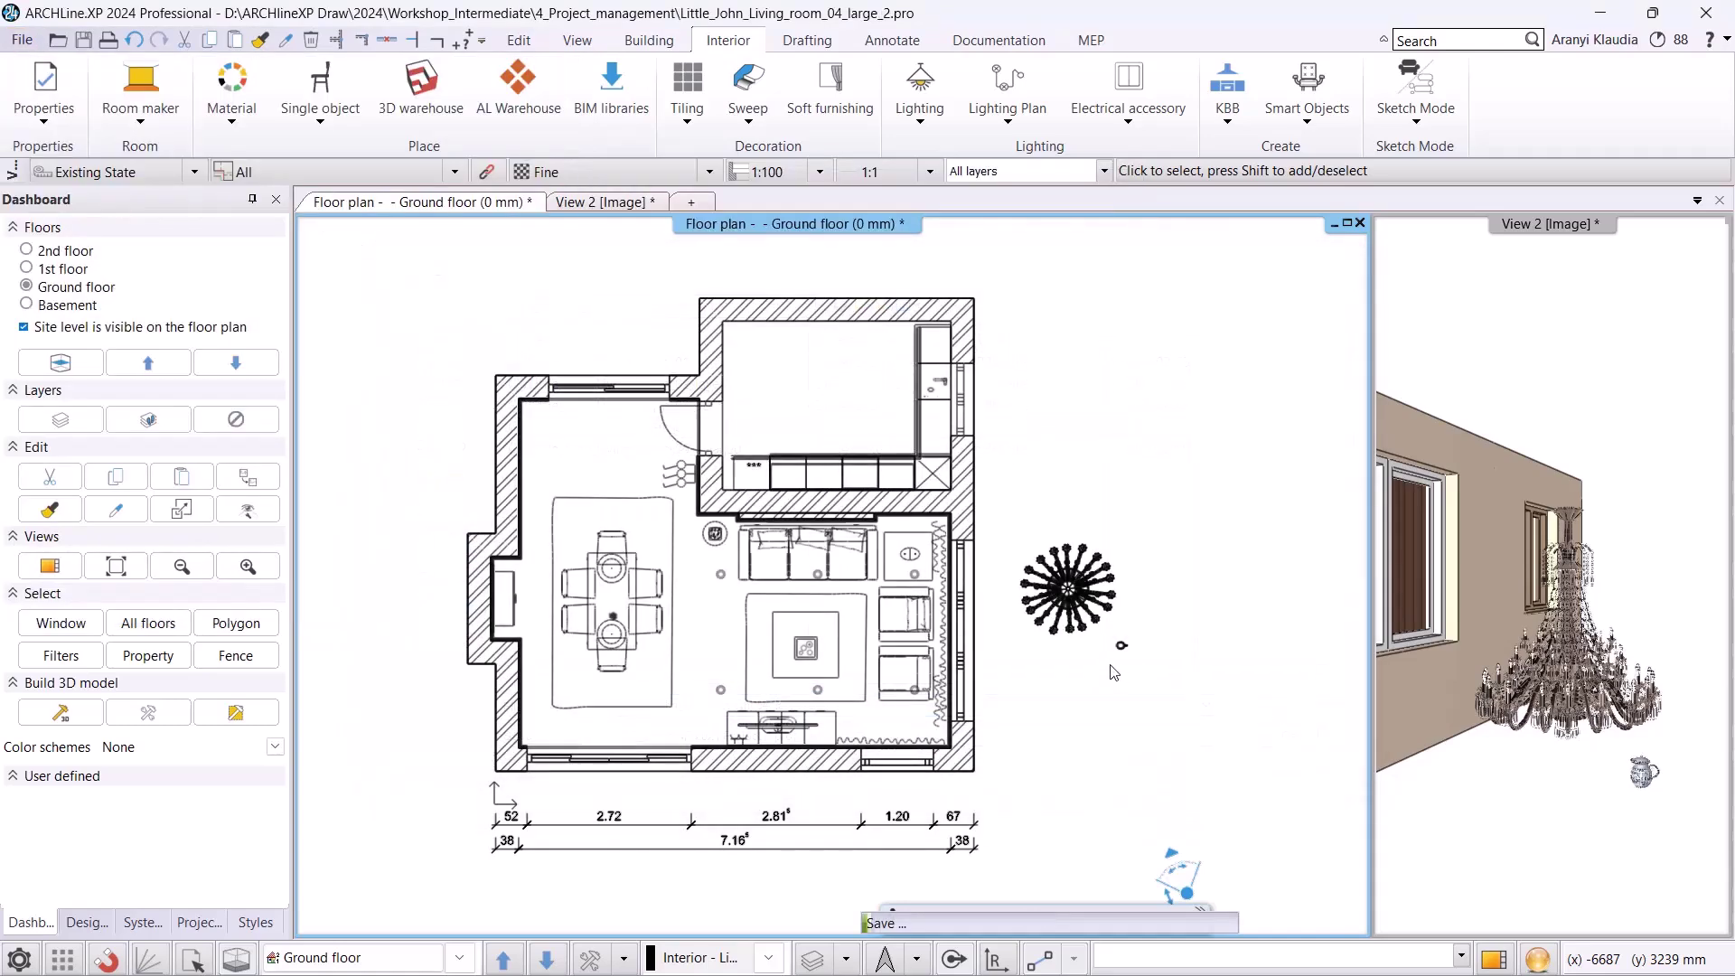
- Confirm in File Explorer that the Little_John_Living_room_04_large_2 copy is 48,738 KB, then return to ARCHLine
{"action": "left_click", "coordinate": [969, 954]}
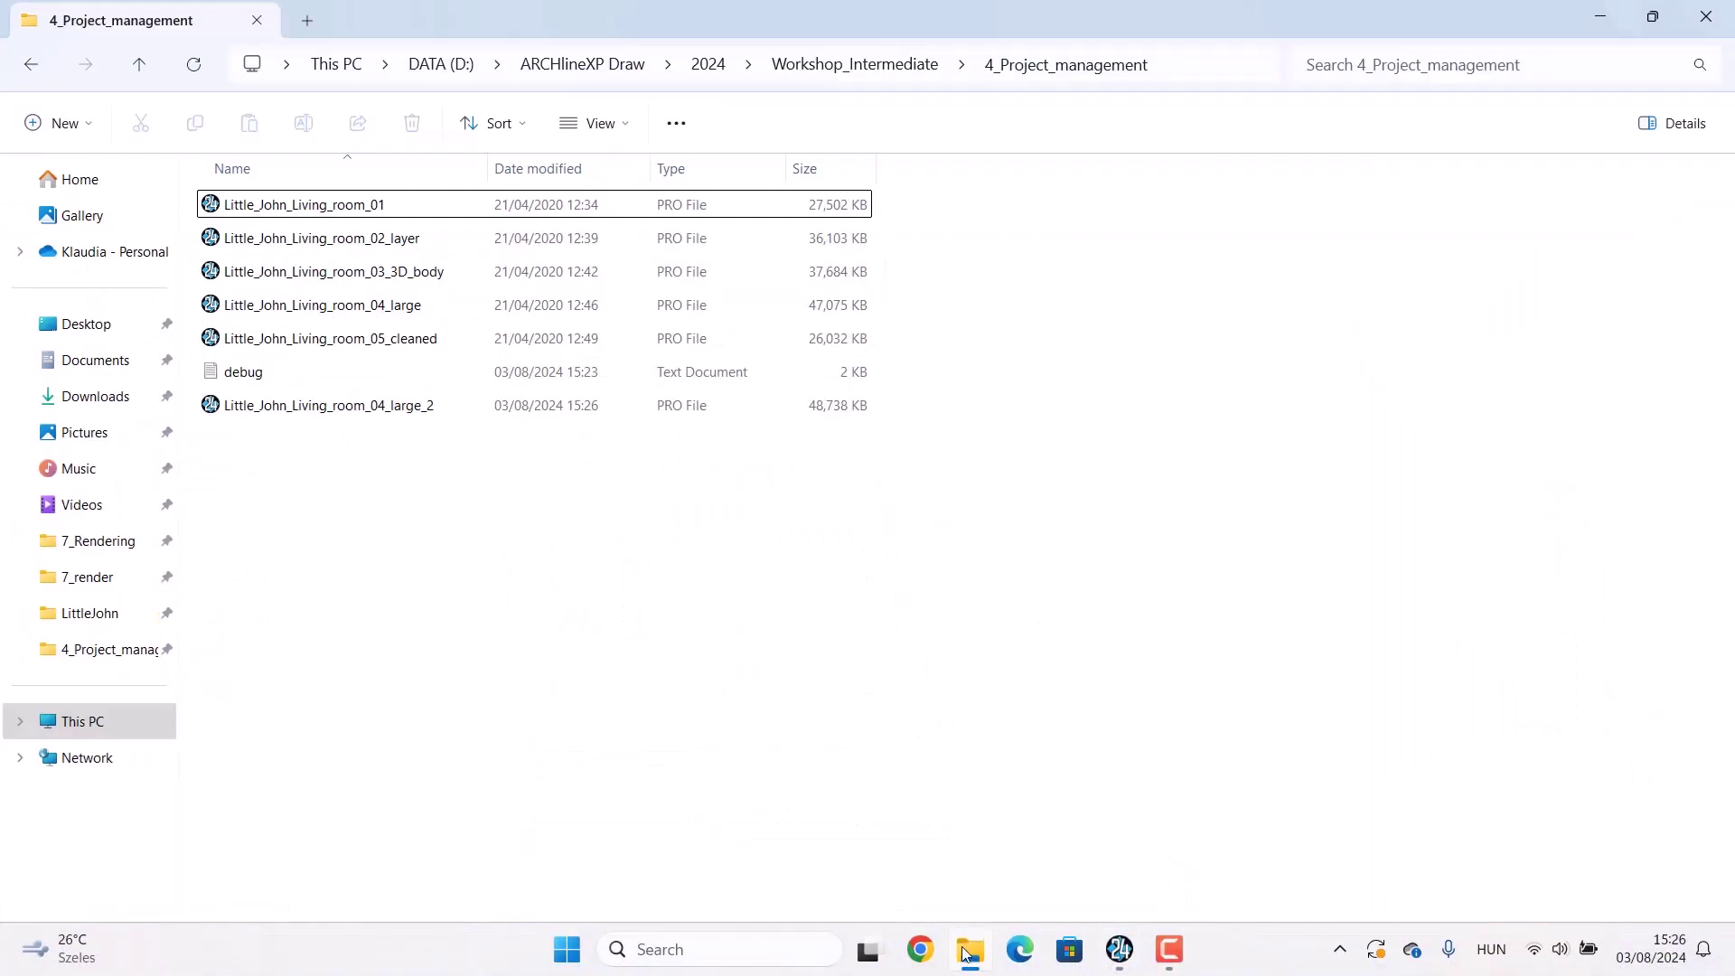
{"action": "left_click", "coordinate": [404, 413]}
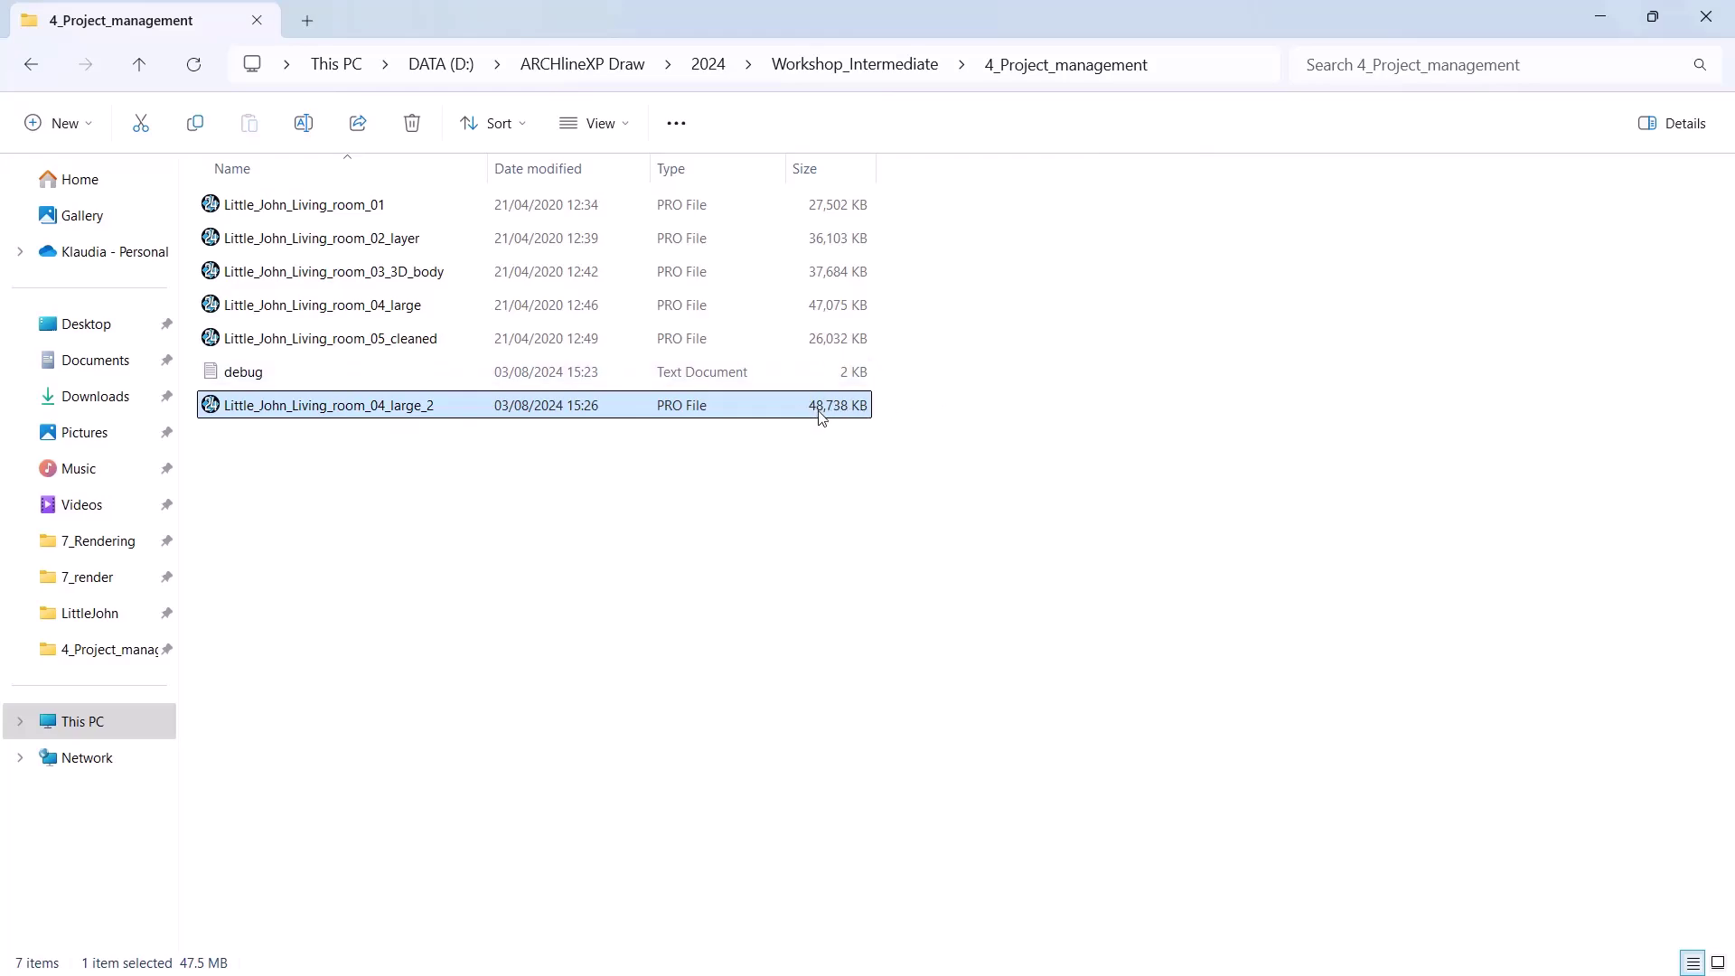
{"action": "left_click", "coordinate": [1616, 23]}
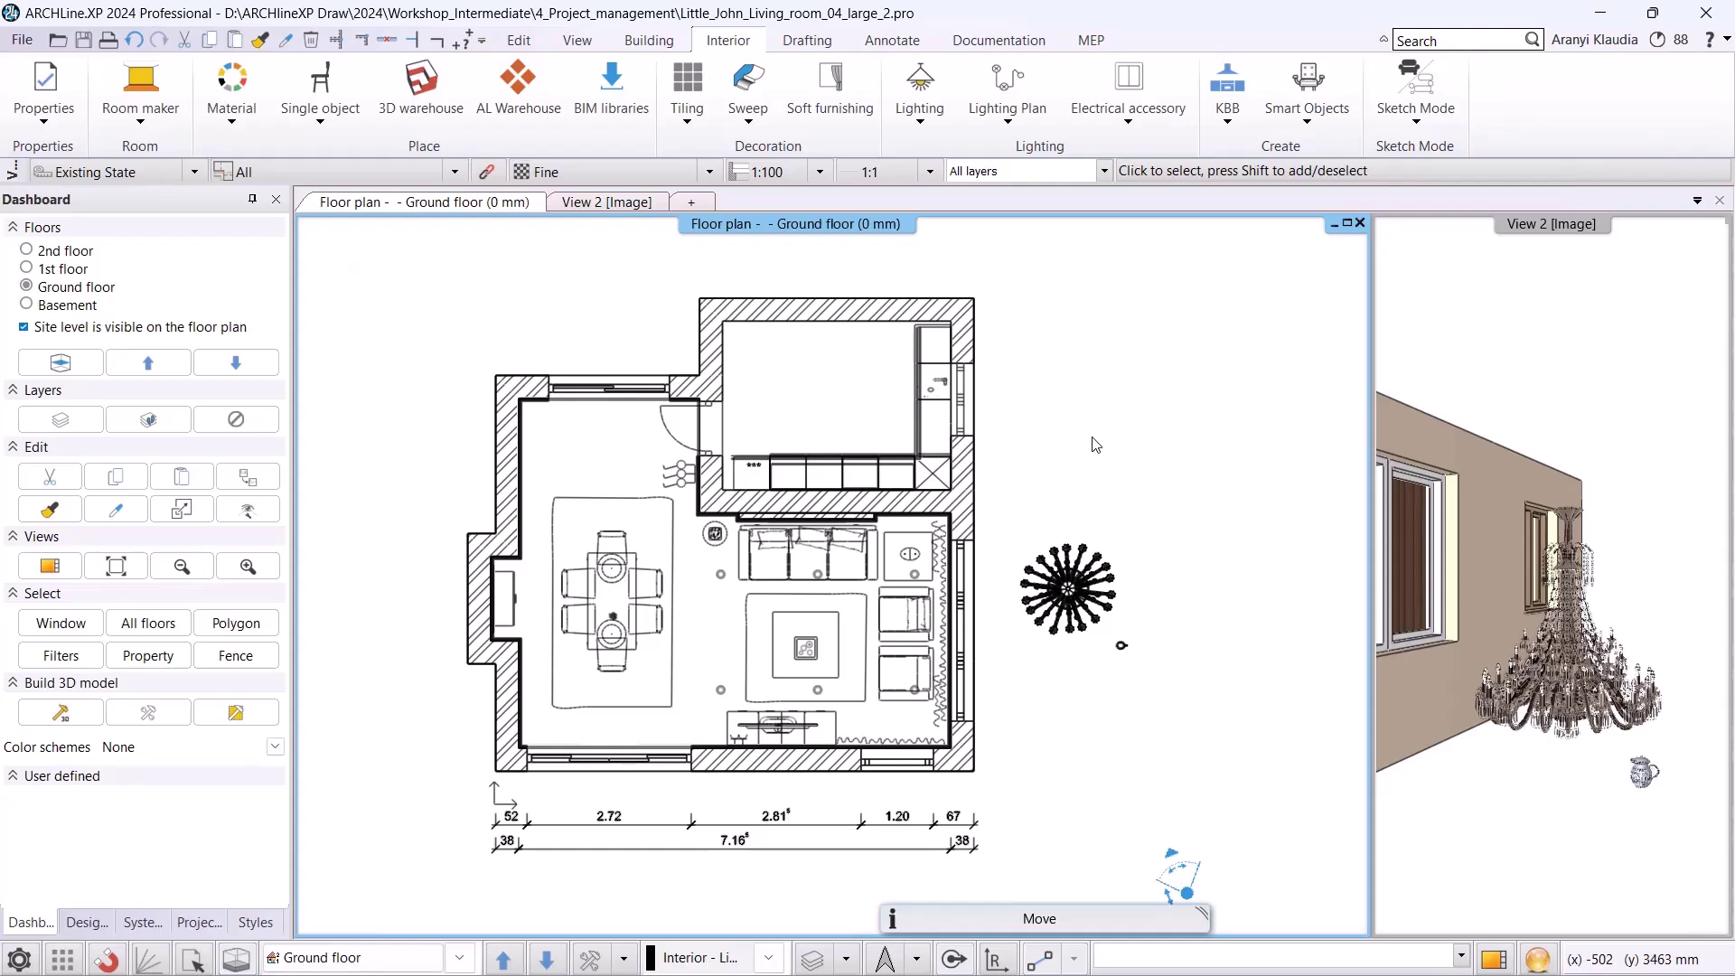
- From the 3D view, list the Entire model elements, showing the Crystal chandelier at 30169 KB
{"action": "left_click", "coordinate": [603, 203]}
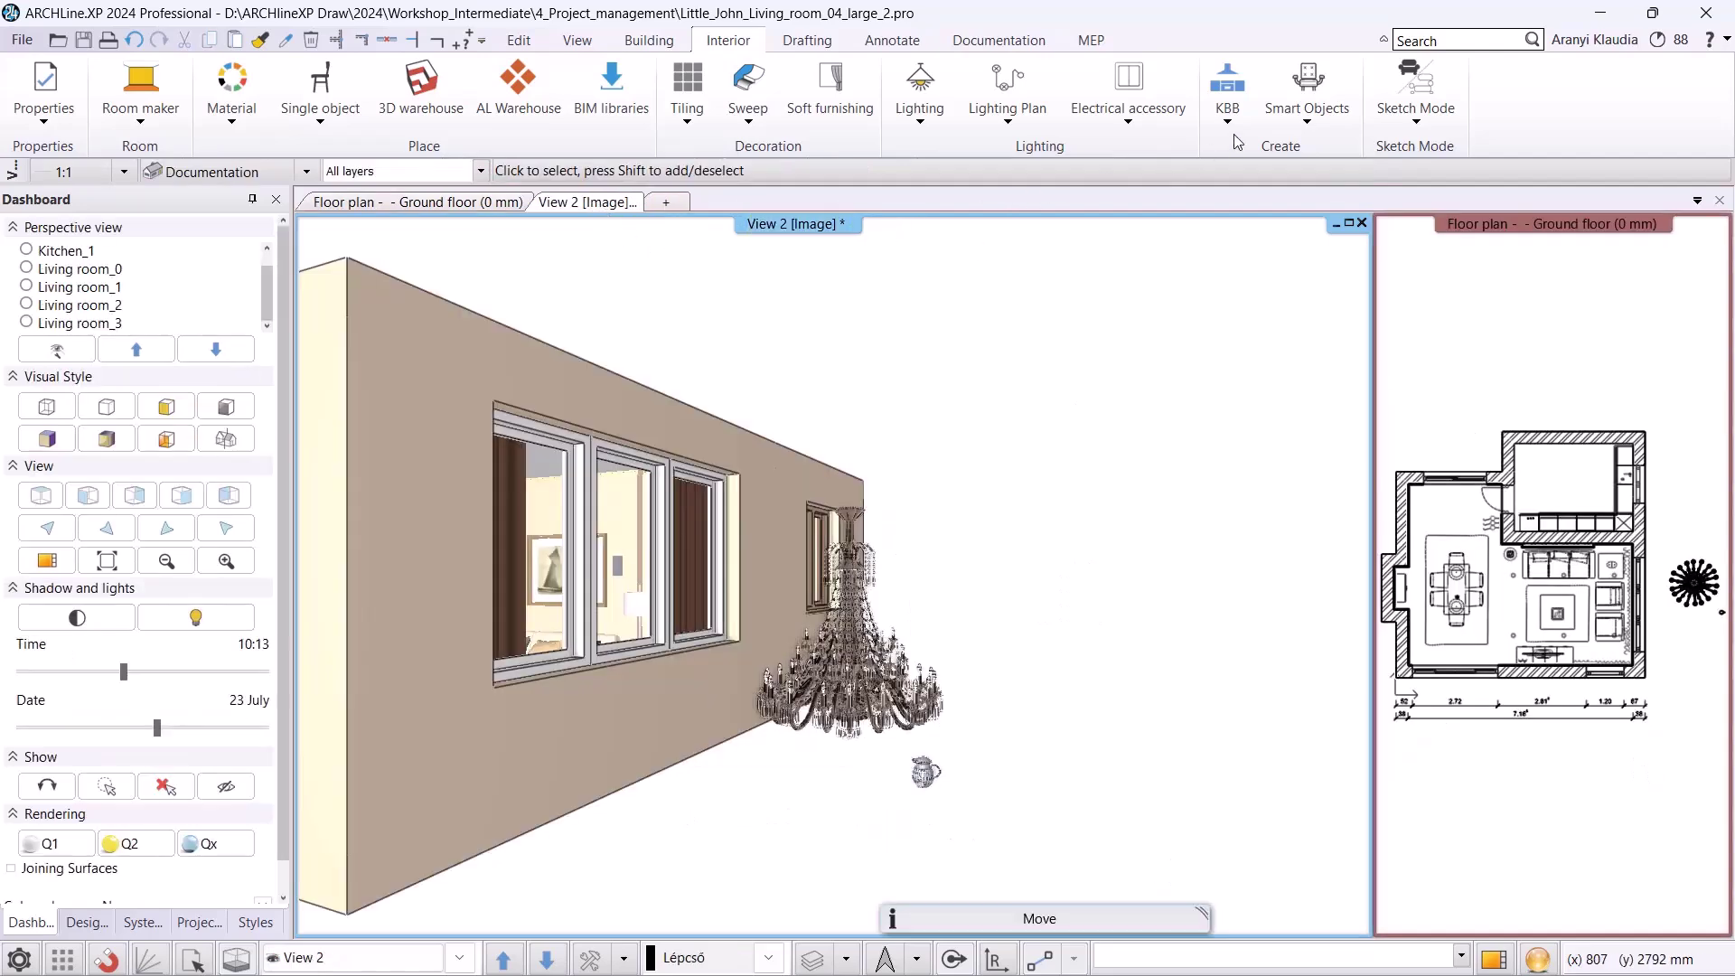
{"action": "left_click", "coordinate": [872, 38]}
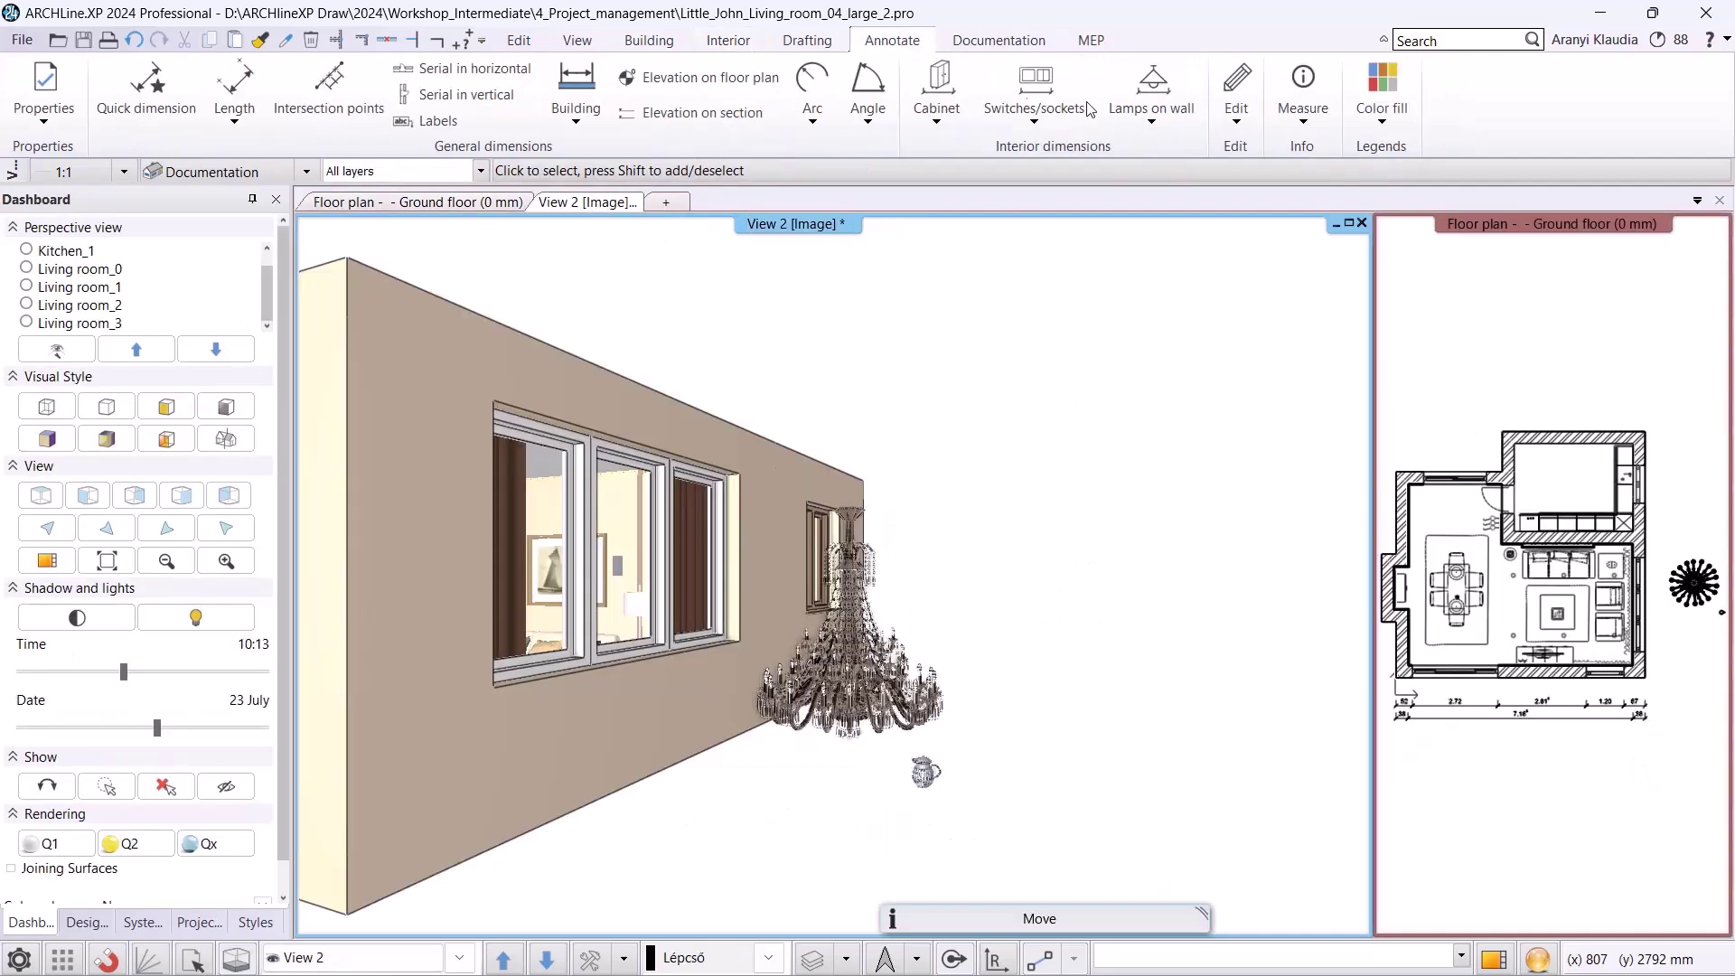
{"action": "left_click", "coordinate": [1304, 126]}
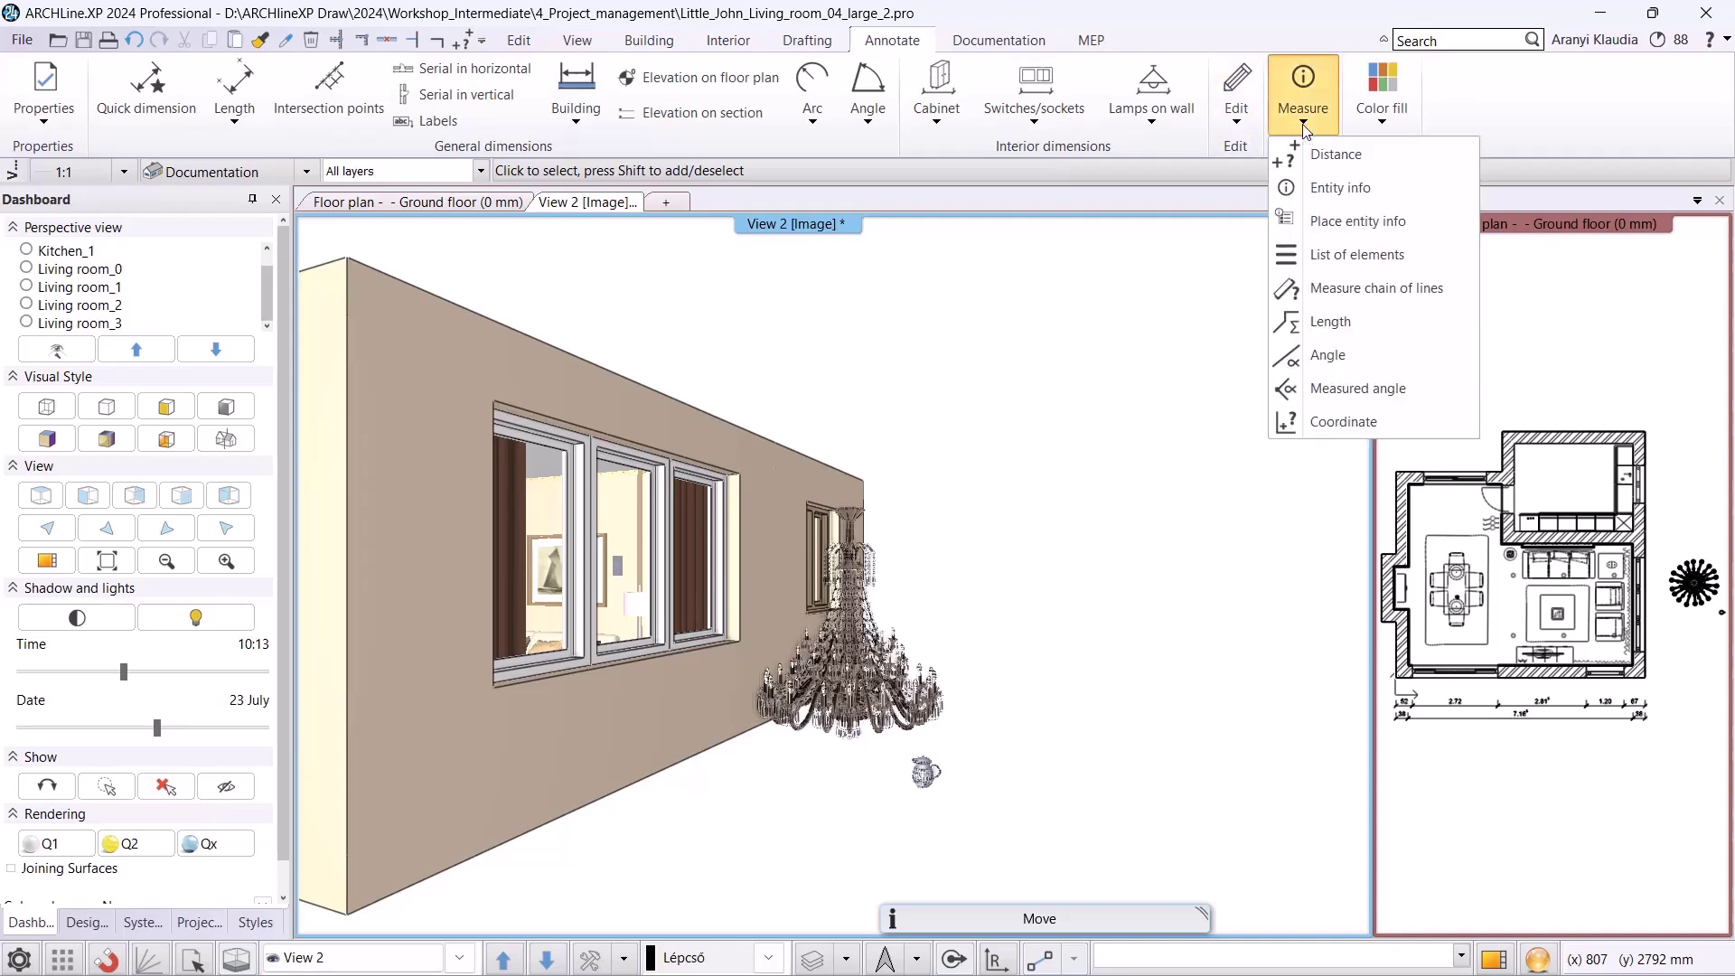
{"action": "left_click", "coordinate": [1326, 255]}
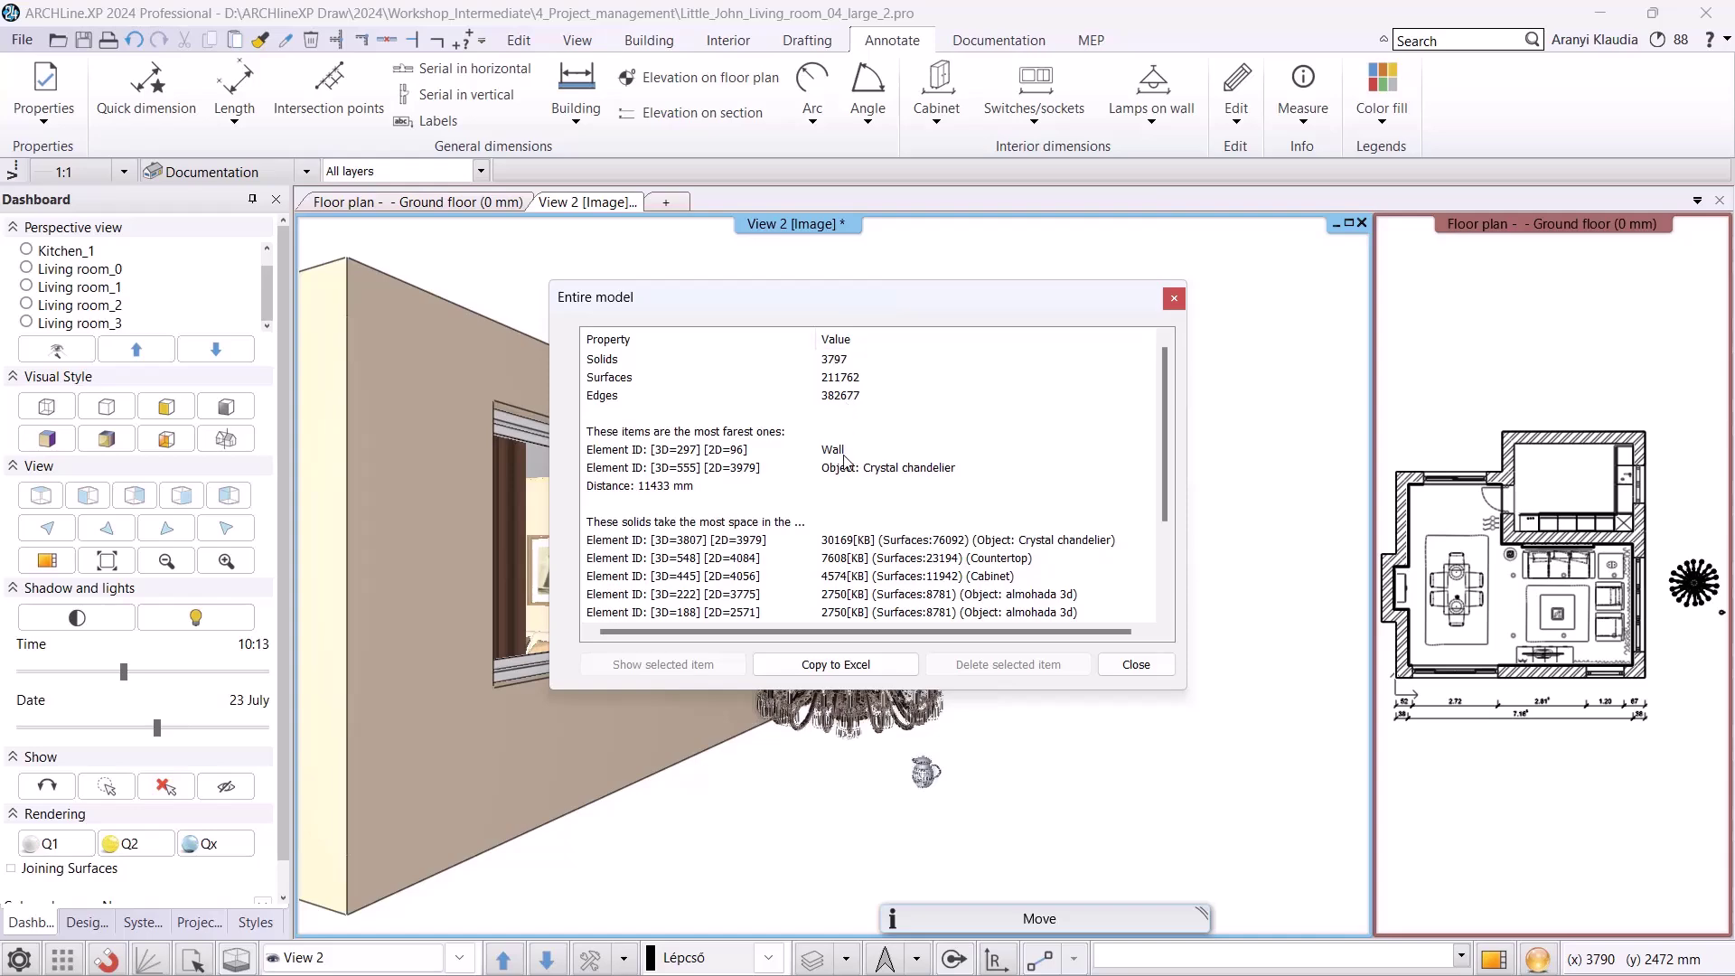
{"action": "scroll", "coordinate": [850, 493], "scroll_direction": "down", "scroll_amount": 2}
{"action": "scroll", "coordinate": [850, 492], "scroll_direction": "up", "scroll_amount": 1}
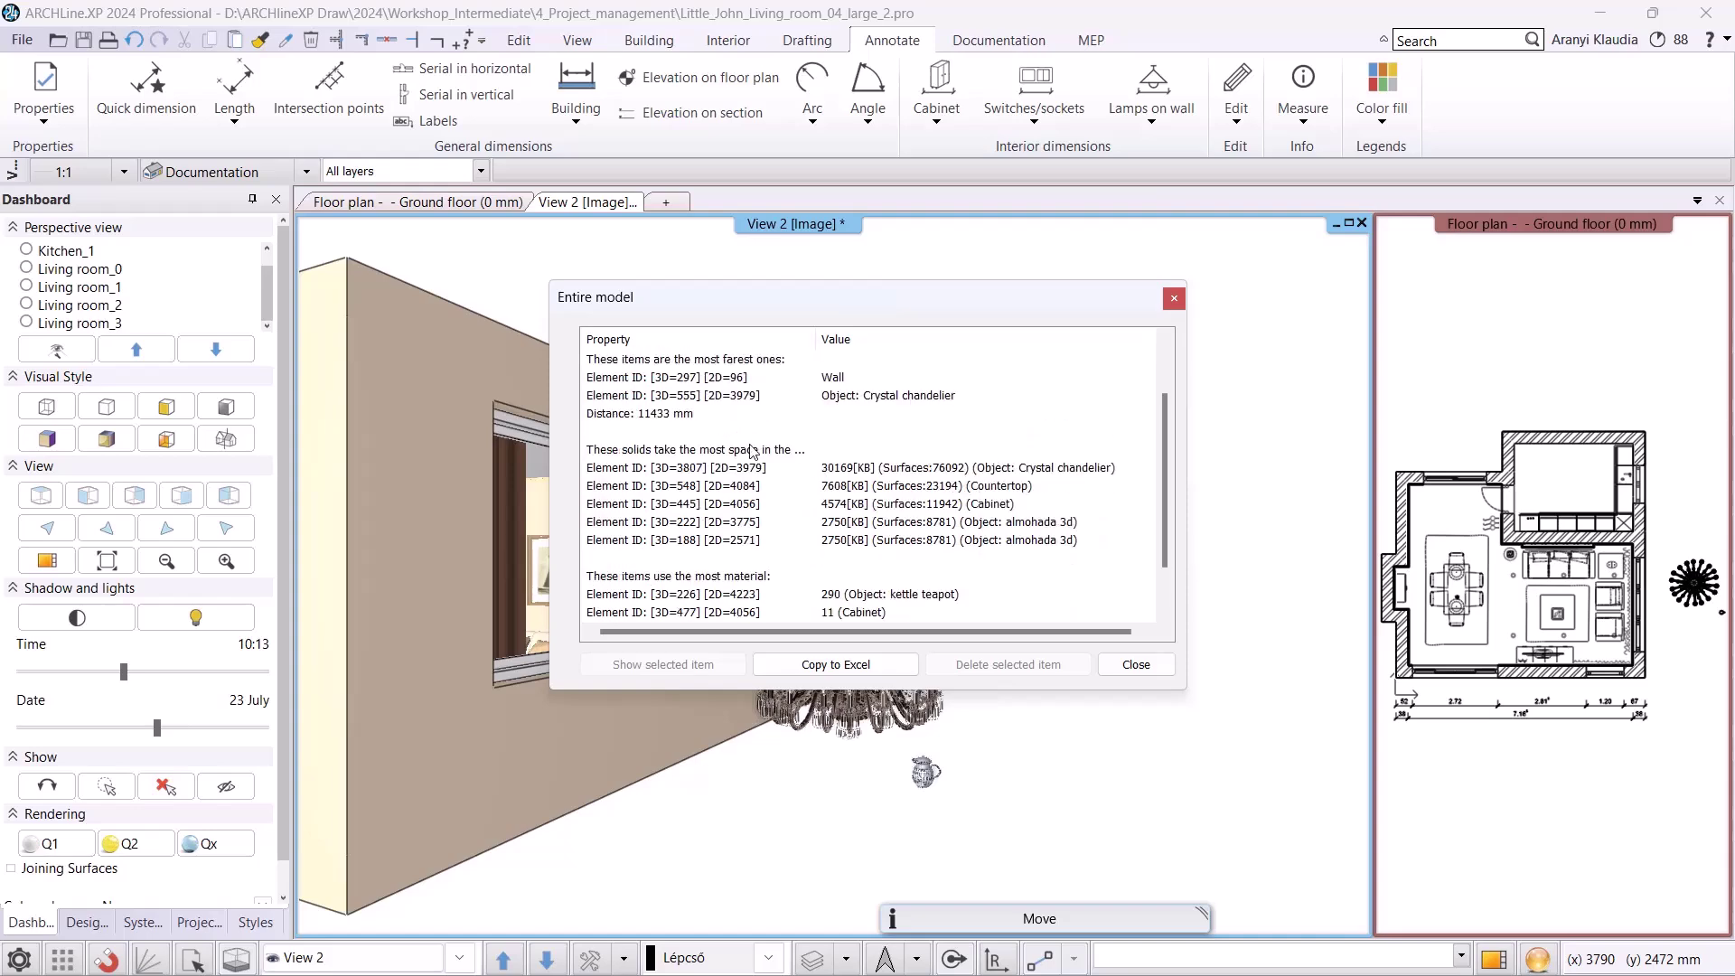
{"action": "scroll", "coordinate": [805, 463], "scroll_direction": "down", "scroll_amount": 1}
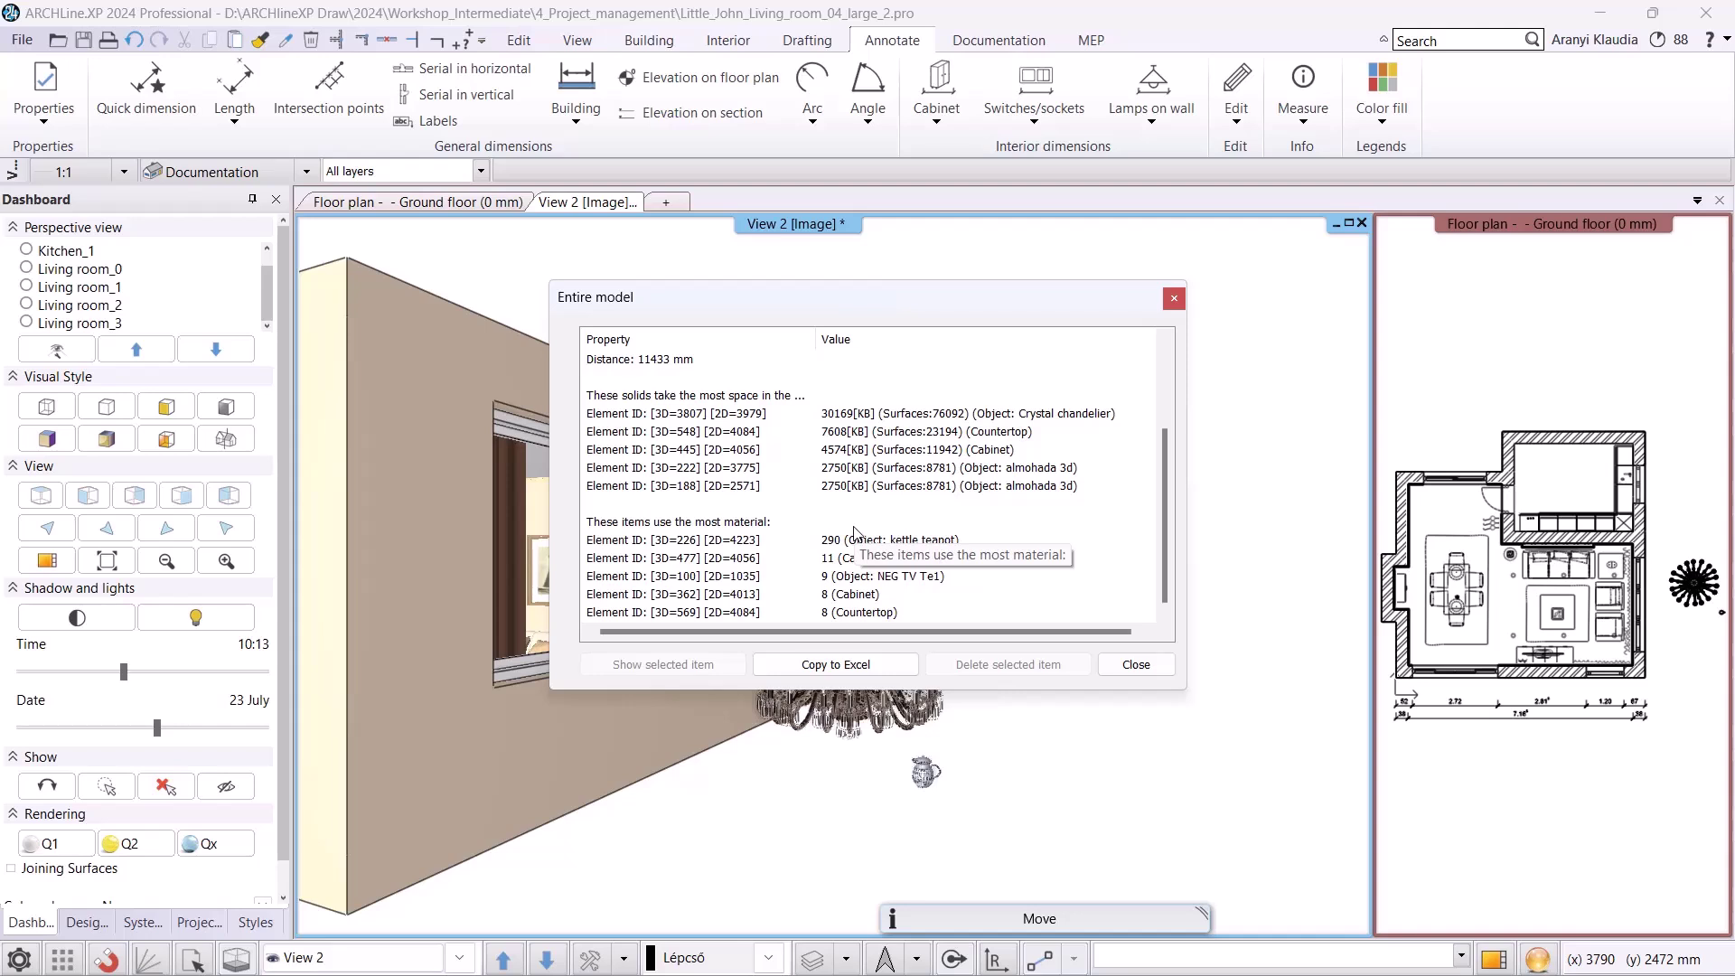
- Show the Crystal chandelier from the Entire model list and delete it
{"action": "left_click", "coordinate": [836, 414]}
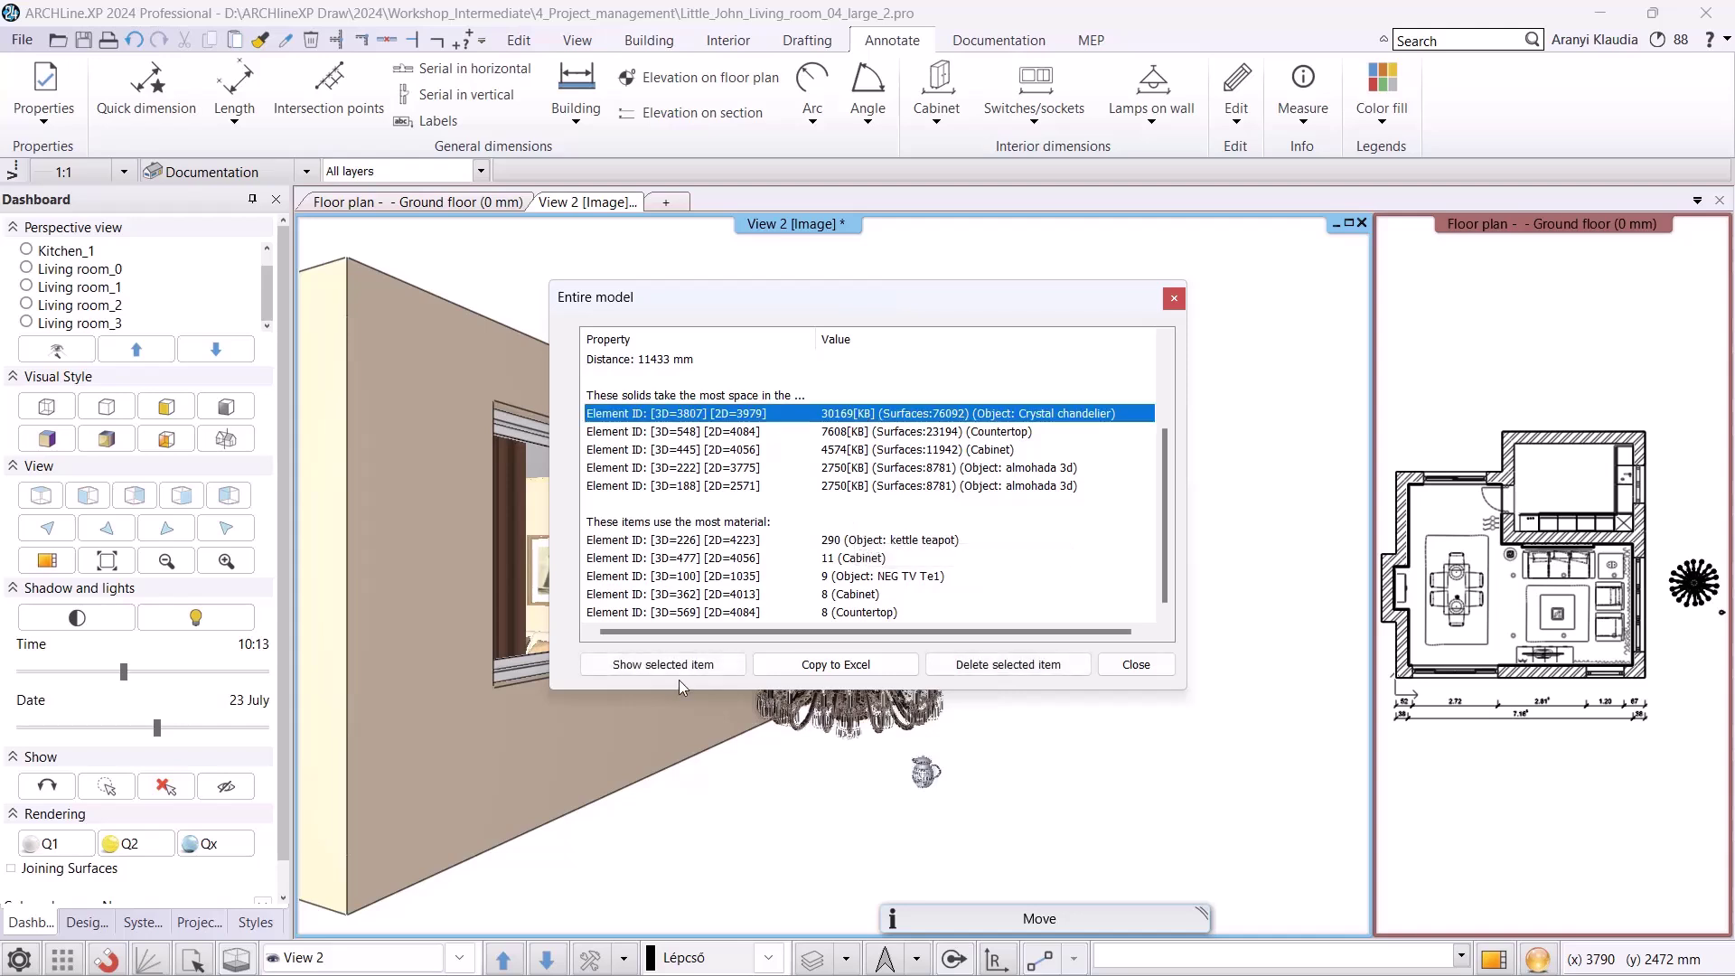
{"action": "left_click", "coordinate": [667, 666]}
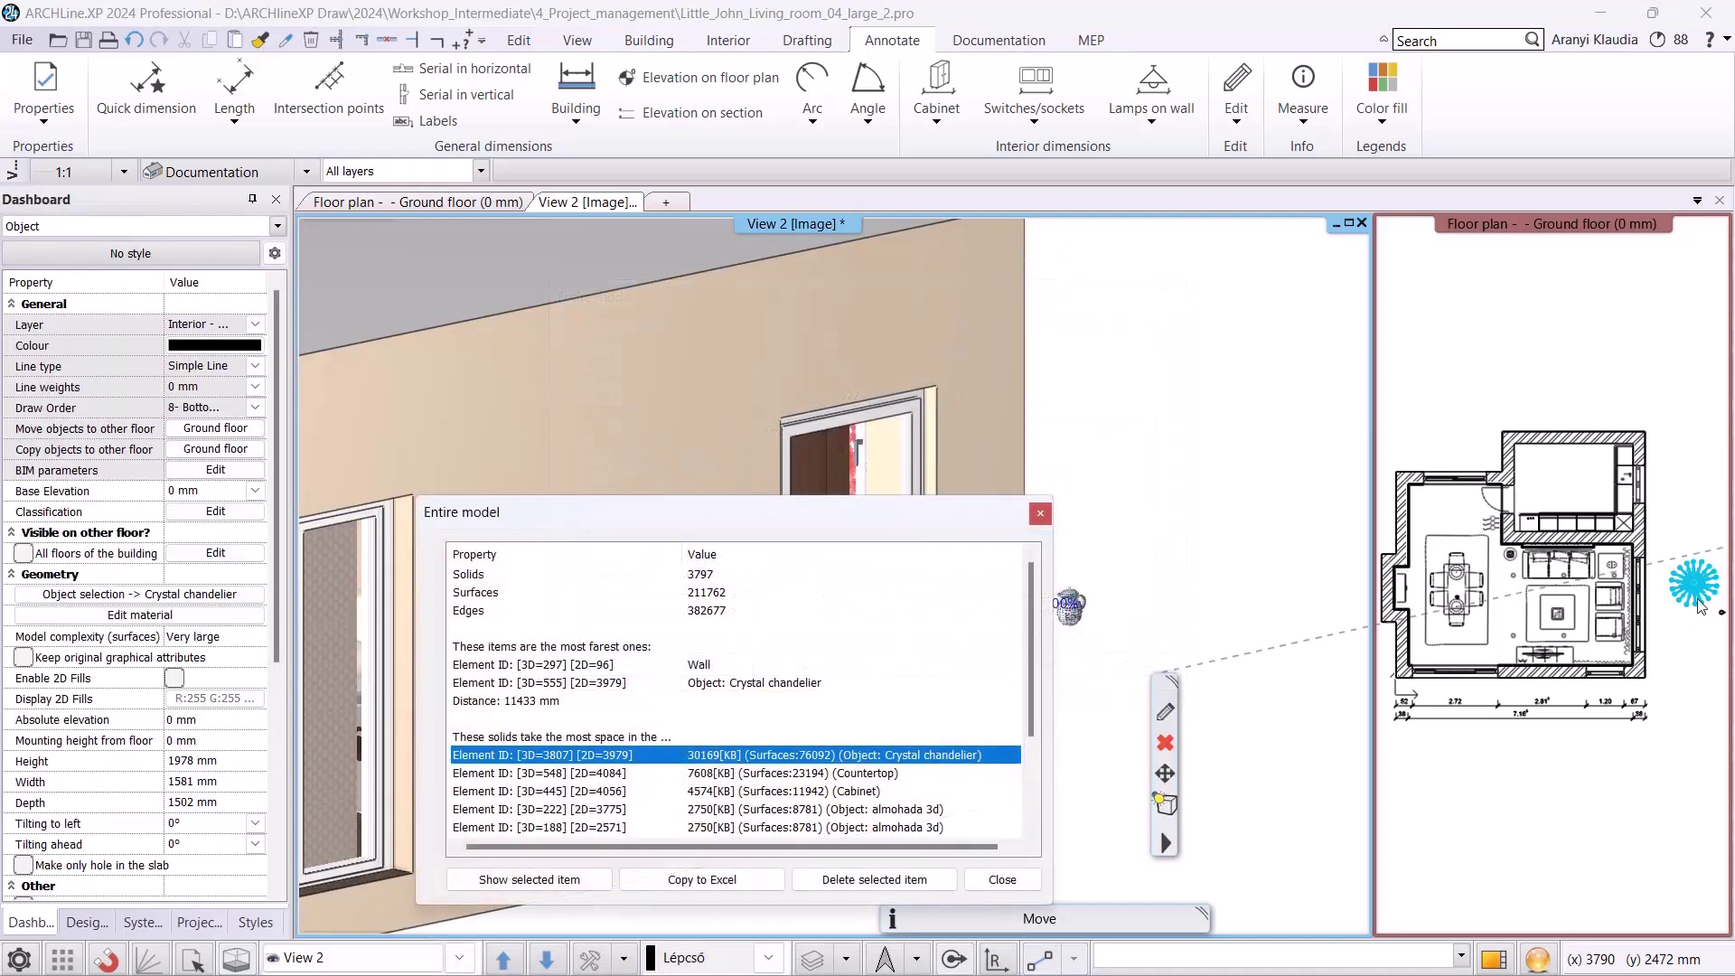
{"action": "left_click", "coordinate": [864, 884]}
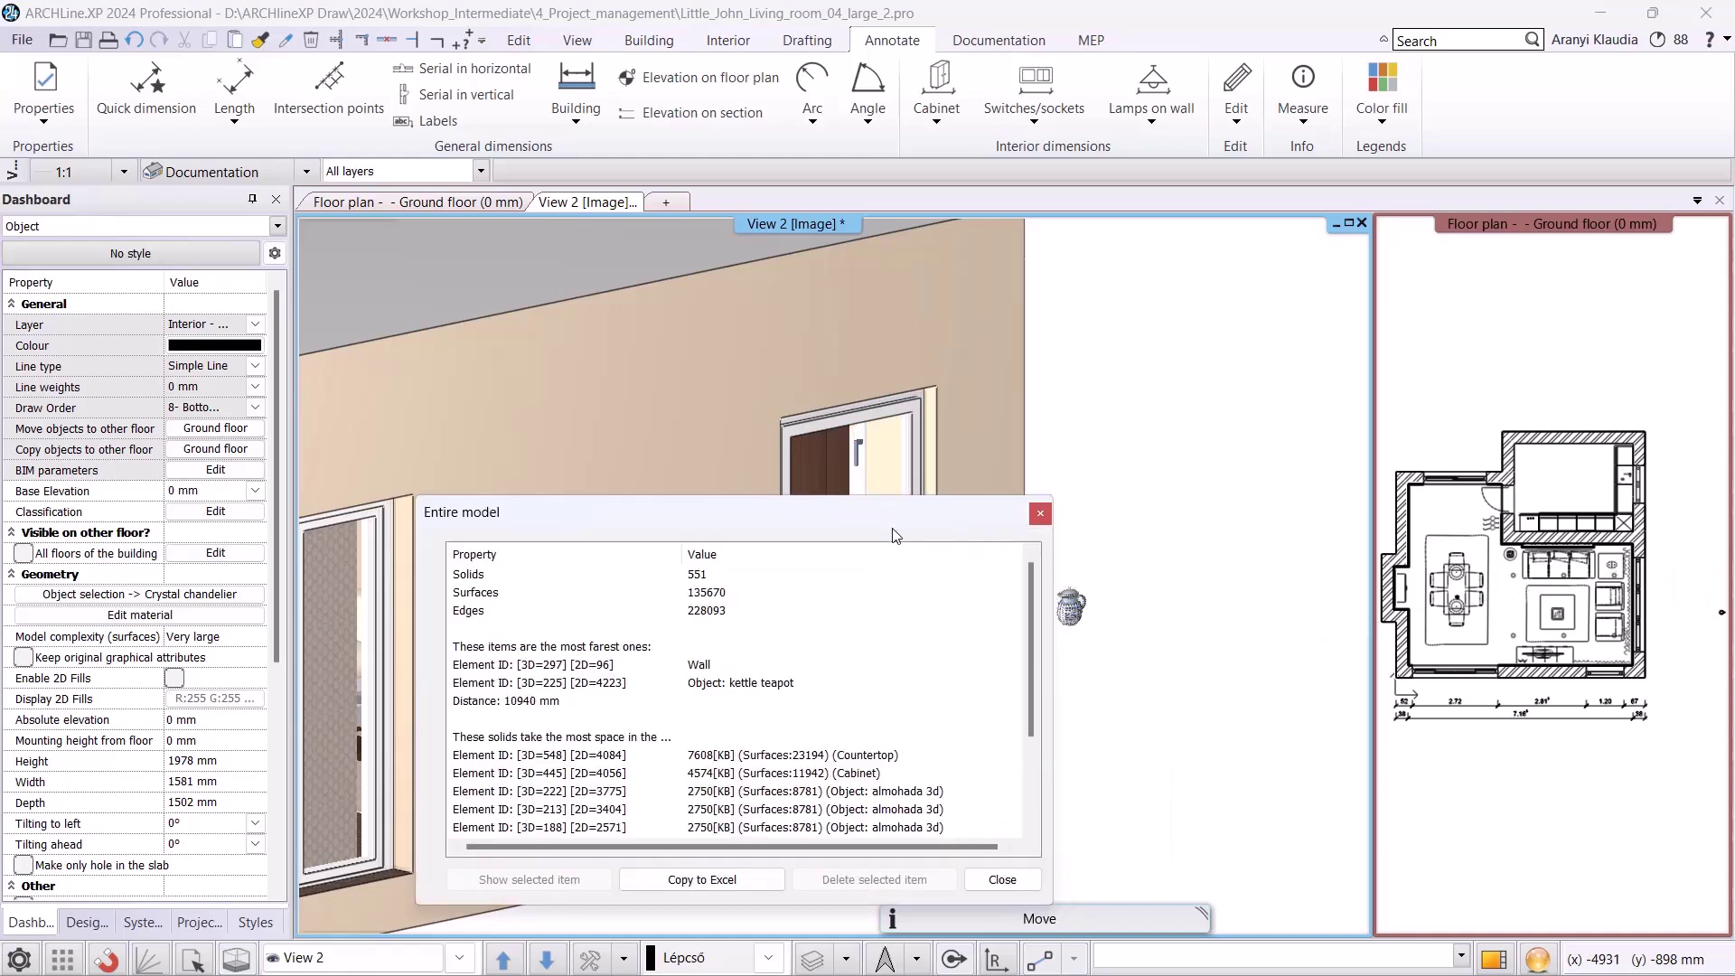
- Locate, show and delete the kettle teapot entry from the model
{"action": "left_click_drag", "start_coordinate": [924, 476], "coordinate": [967, 419]}
{"action": "scroll", "coordinate": [877, 646], "scroll_direction": "down", "scroll_amount": 3}
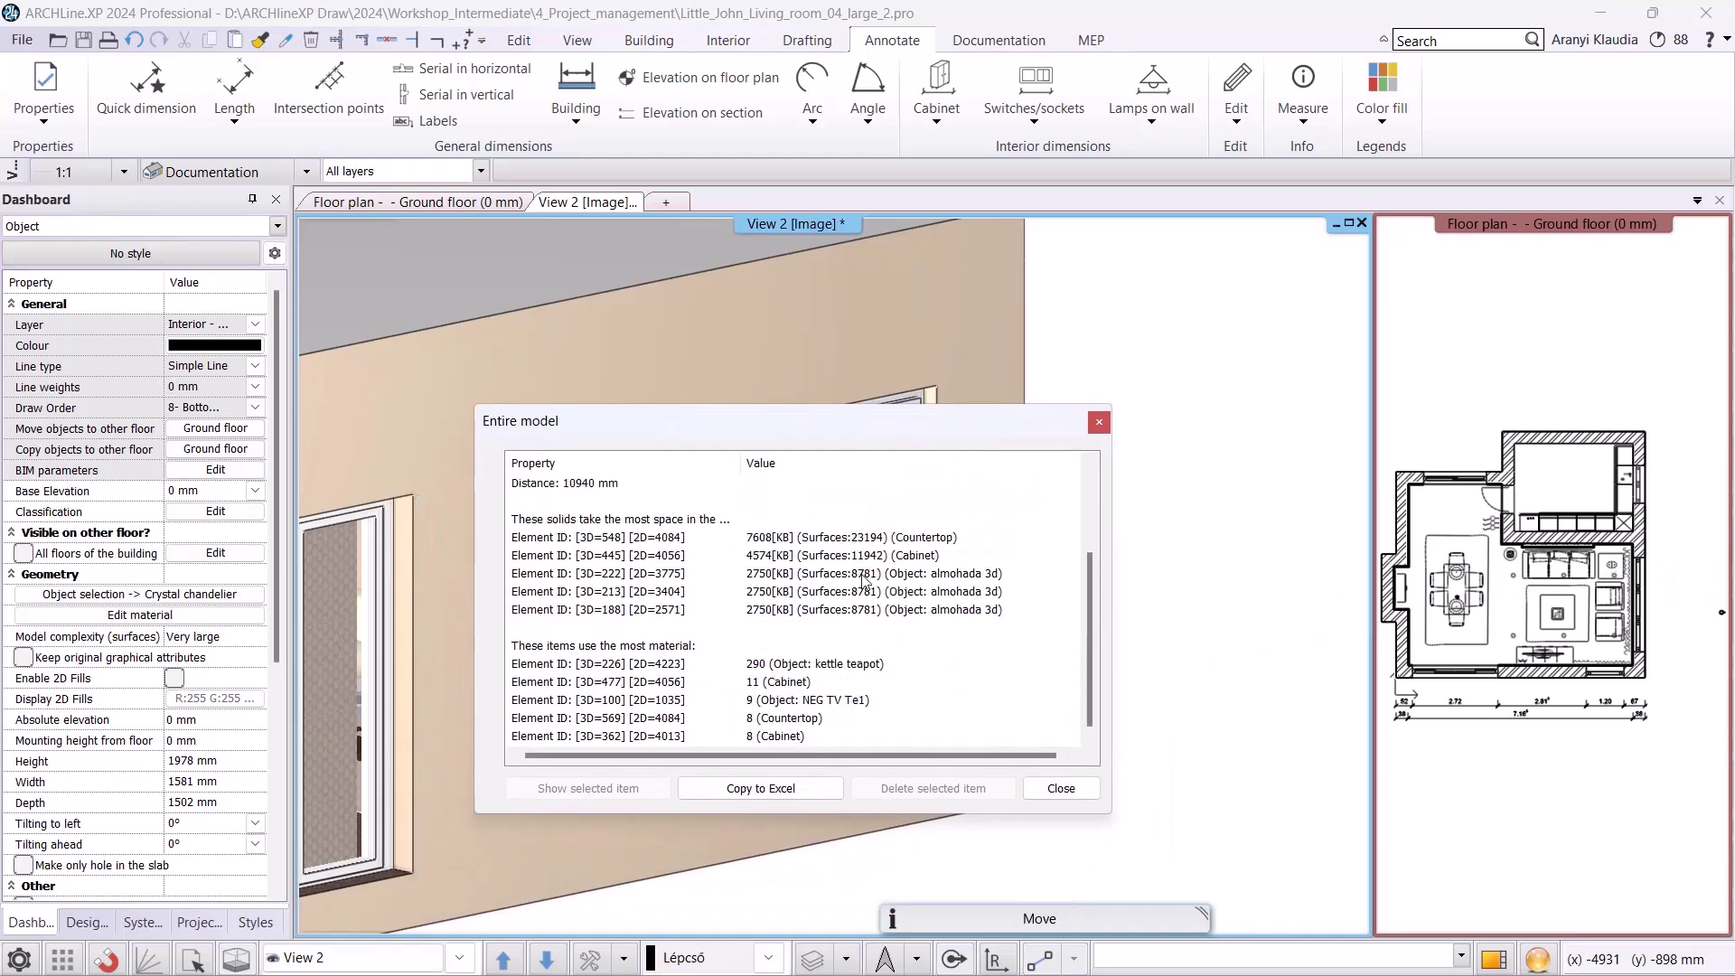
{"action": "left_click", "coordinate": [808, 669]}
{"action": "left_click", "coordinate": [640, 788]}
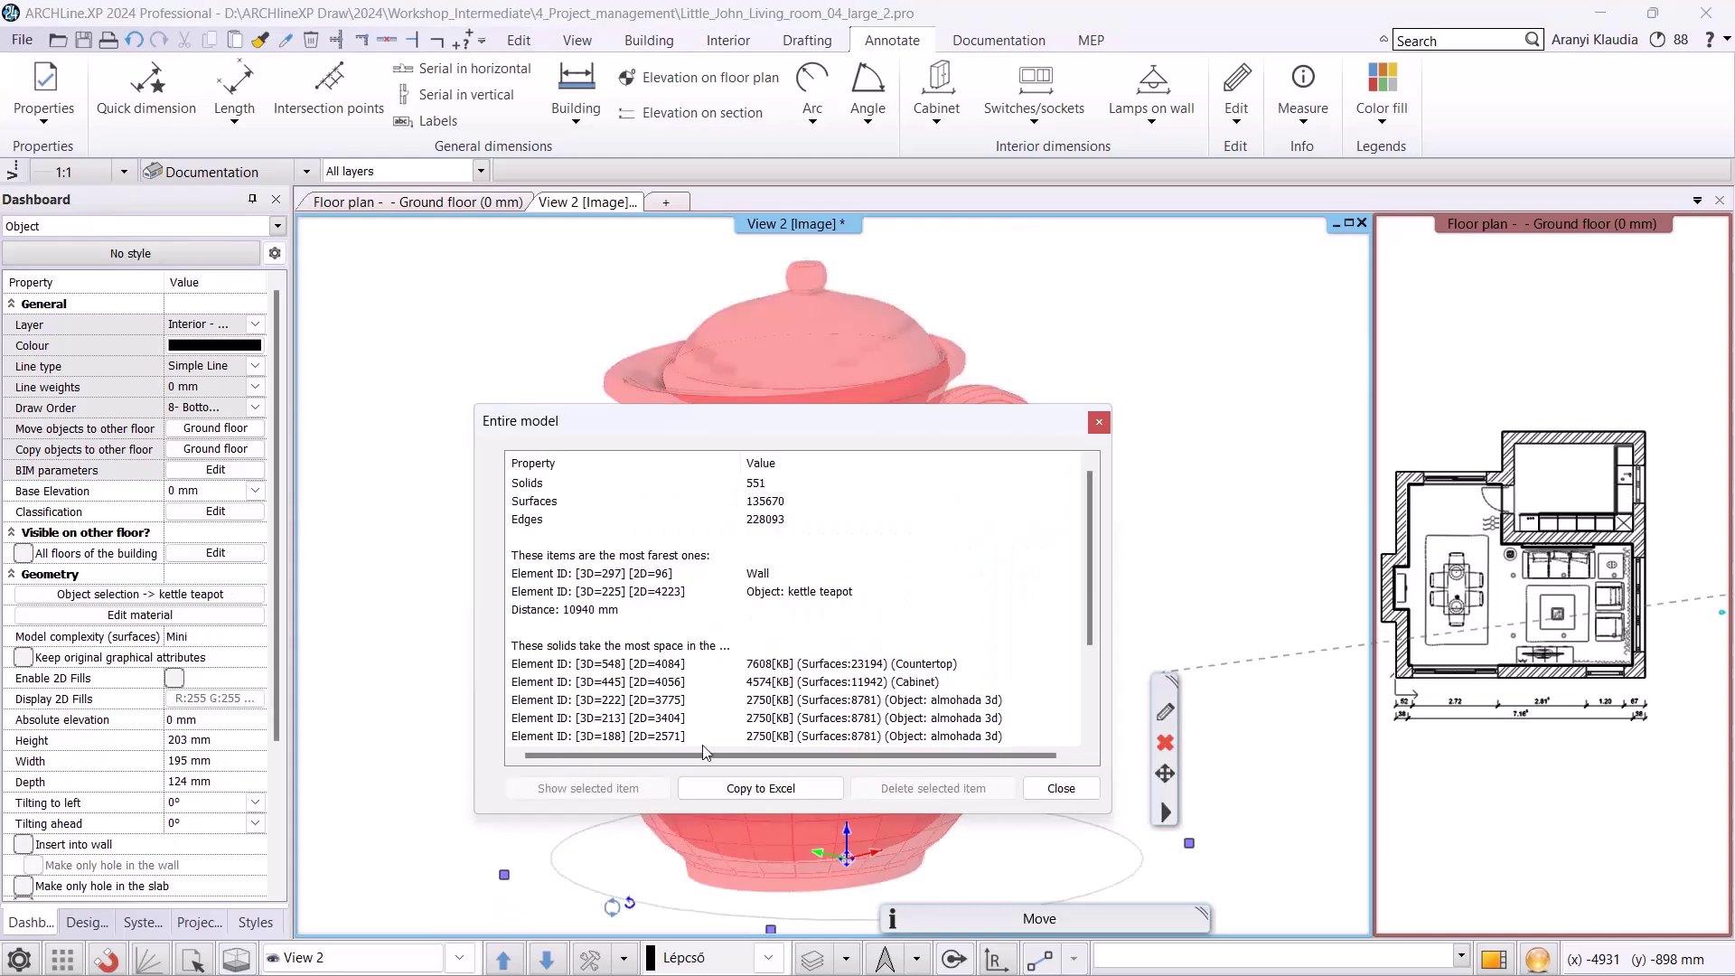
{"action": "scroll", "coordinate": [807, 668], "scroll_direction": "down", "scroll_amount": 3}
{"action": "left_click", "coordinate": [809, 664]}
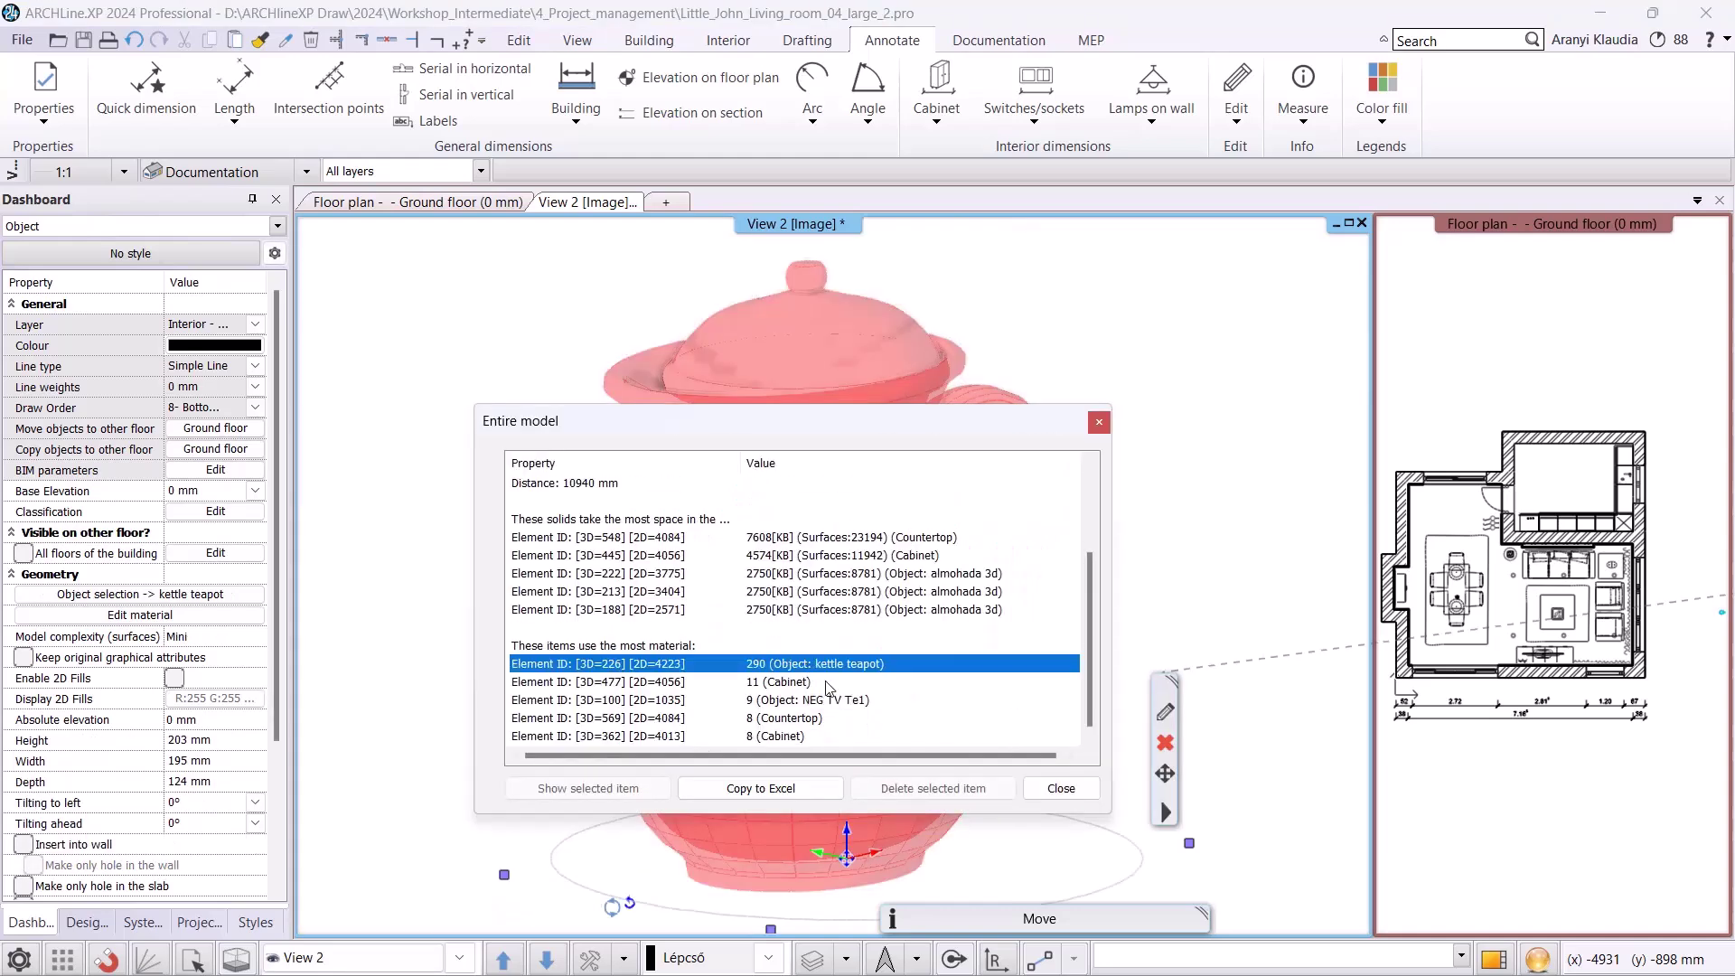
{"action": "left_click", "coordinate": [917, 789]}
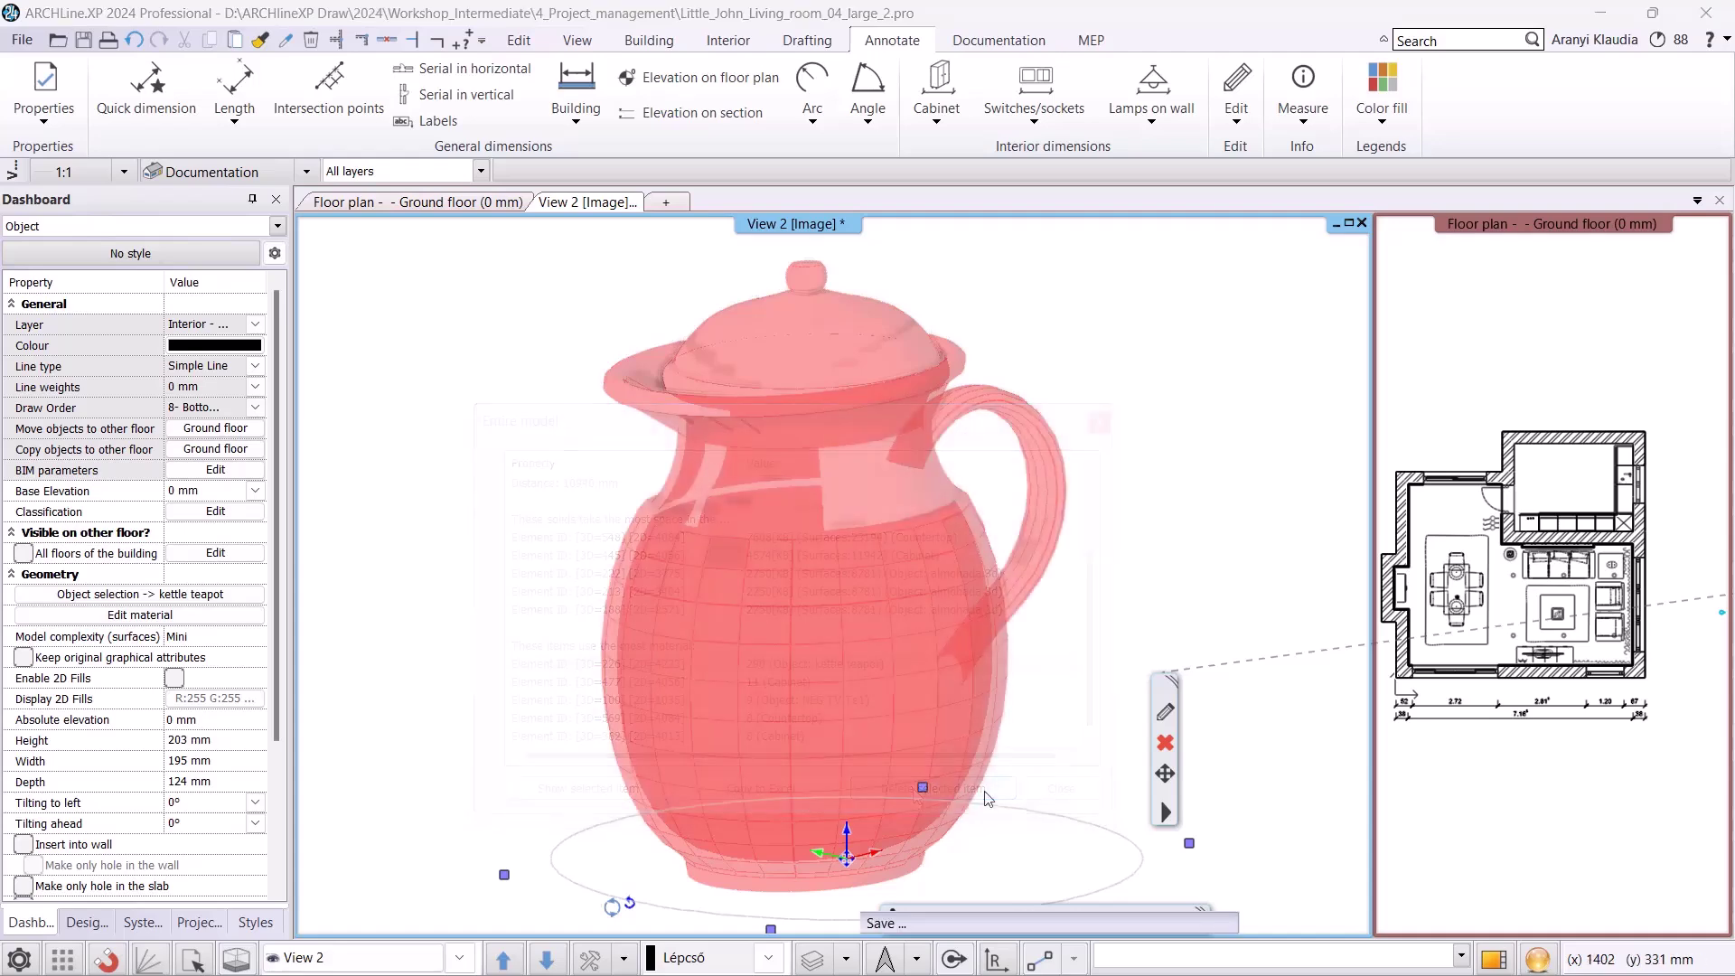
{"action": "left_click", "coordinate": [623, 957]}
- Skip the 3D rebuild and save the project as Little_John_Living_room_04_large_deleted.pro
{"action": "left_click", "coordinate": [687, 825]}
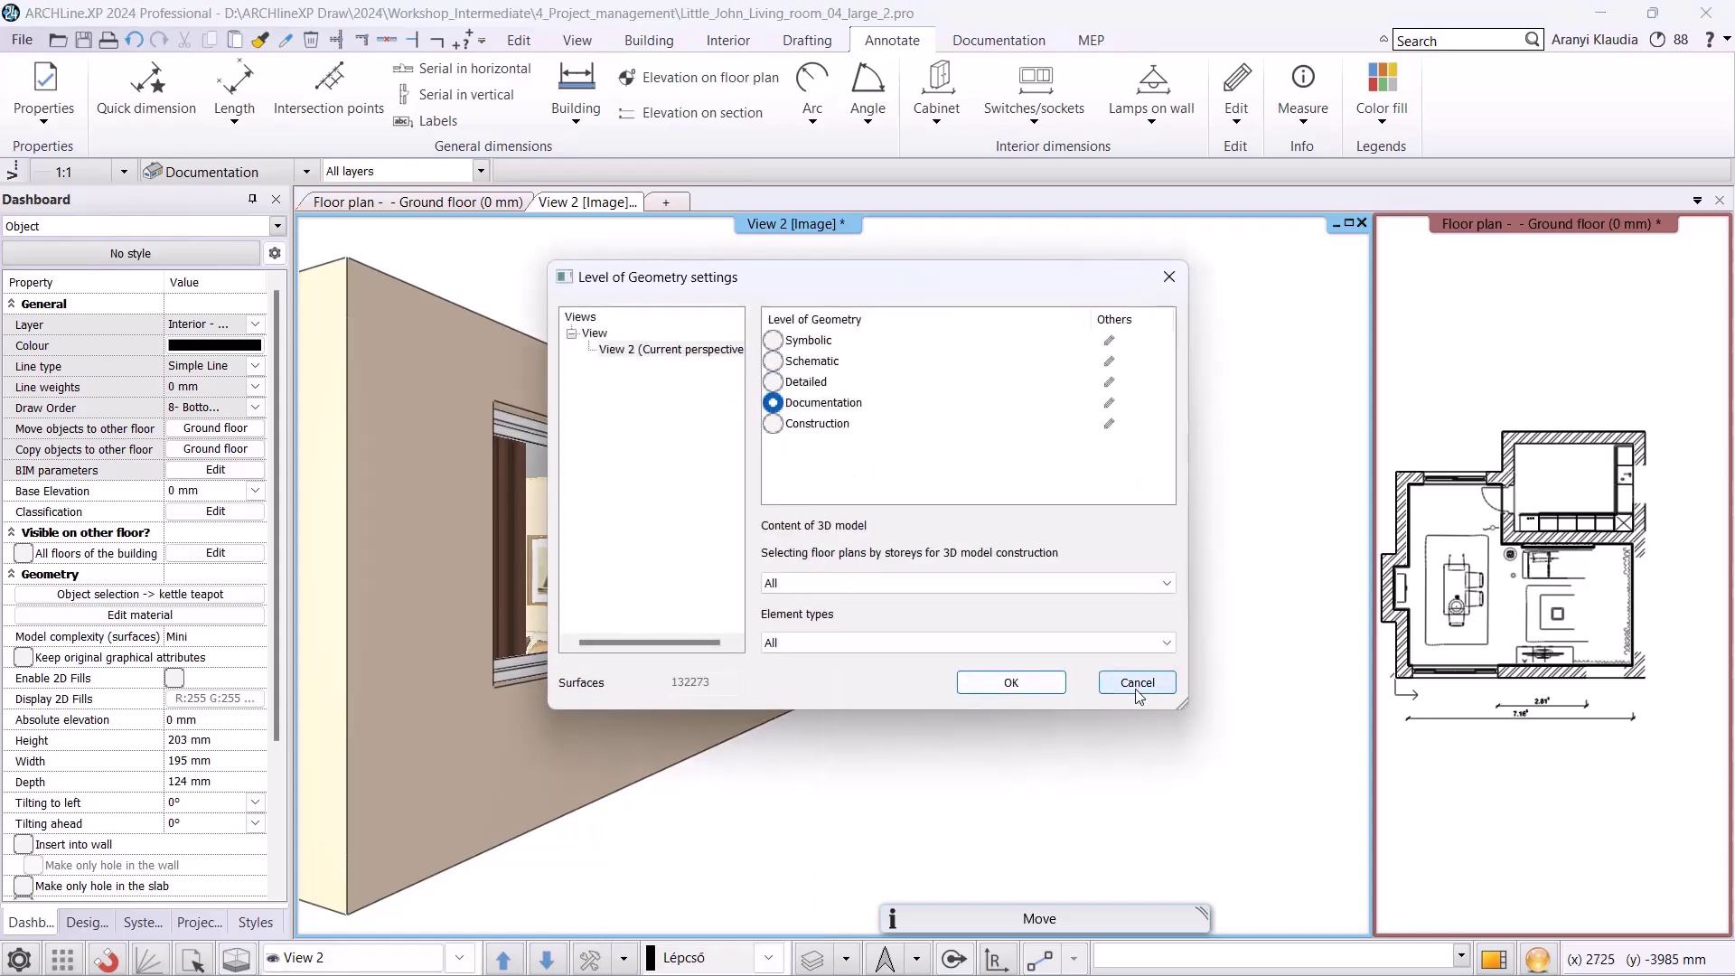
{"action": "left_click", "coordinate": [1135, 683]}
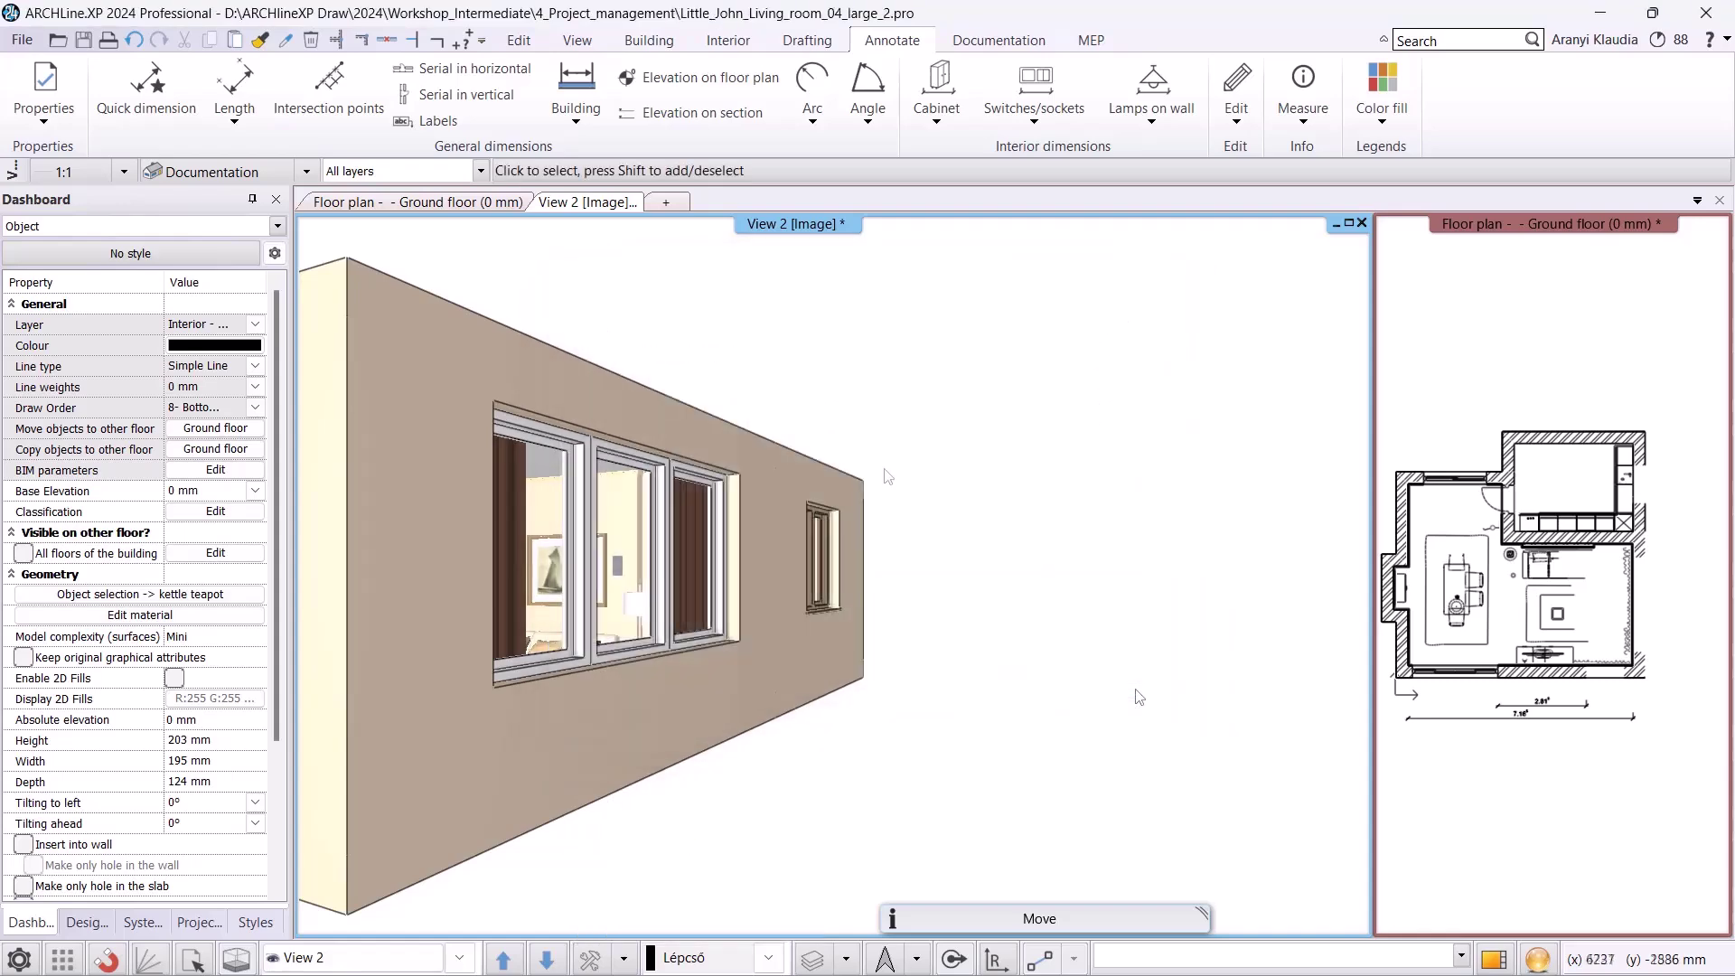
{"action": "left_click", "coordinate": [23, 42]}
{"action": "left_click", "coordinate": [99, 198]}
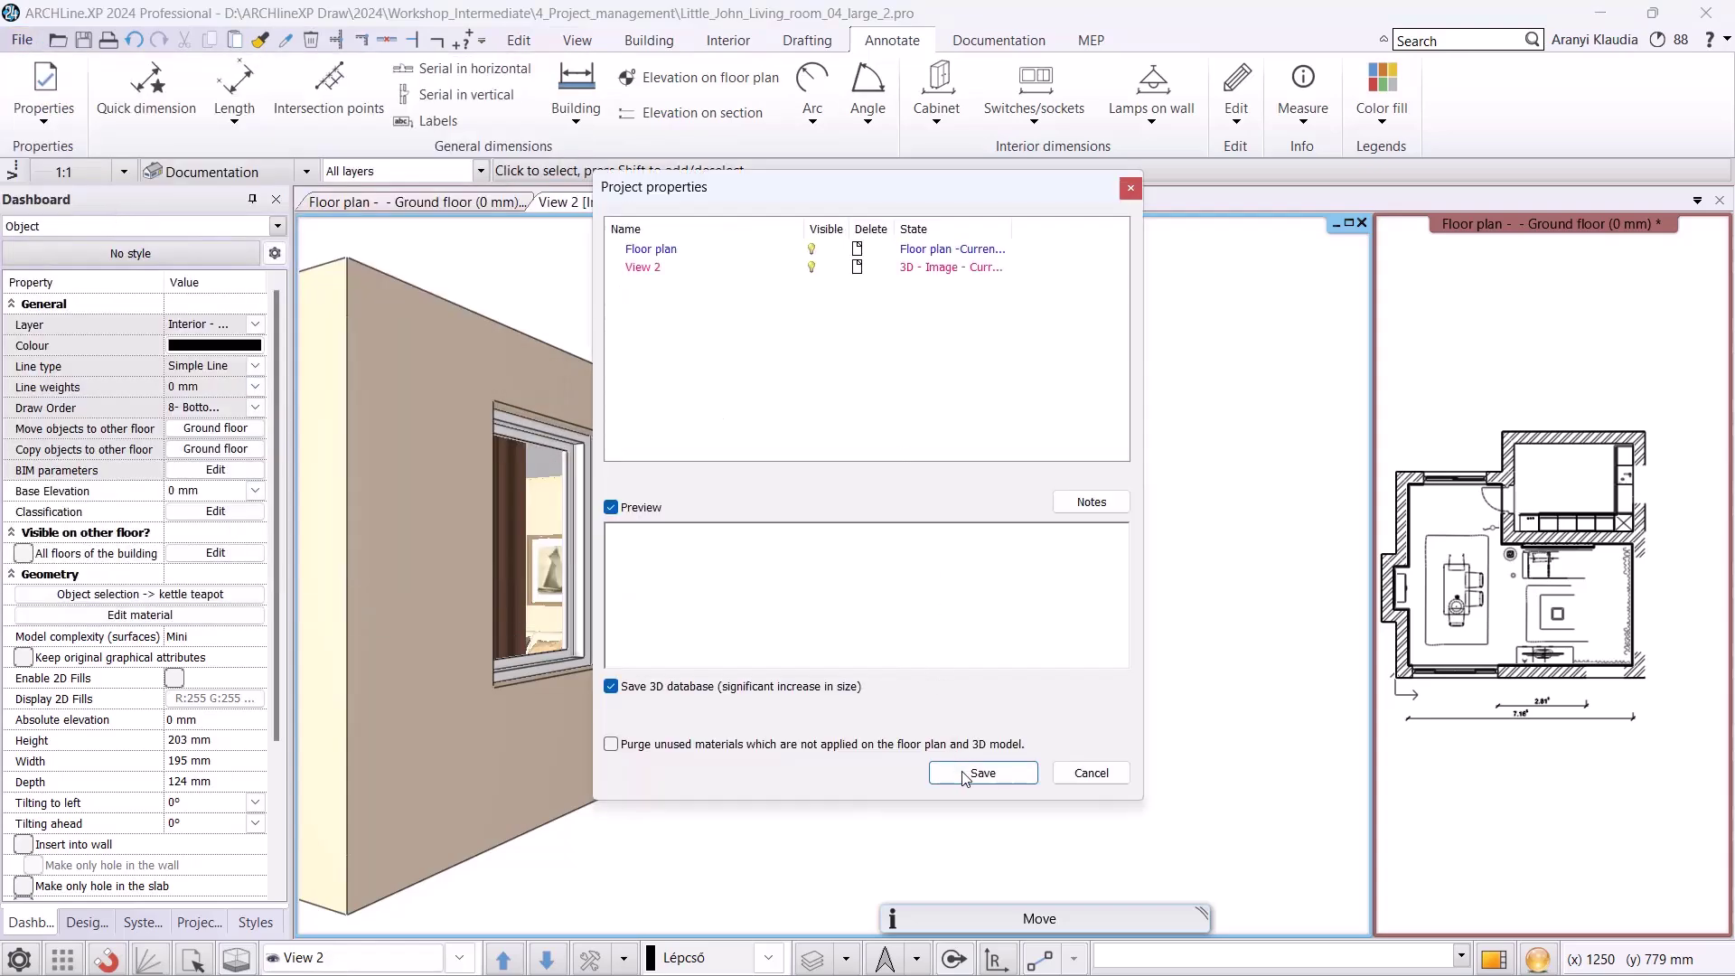
{"action": "left_click", "coordinate": [980, 879]}
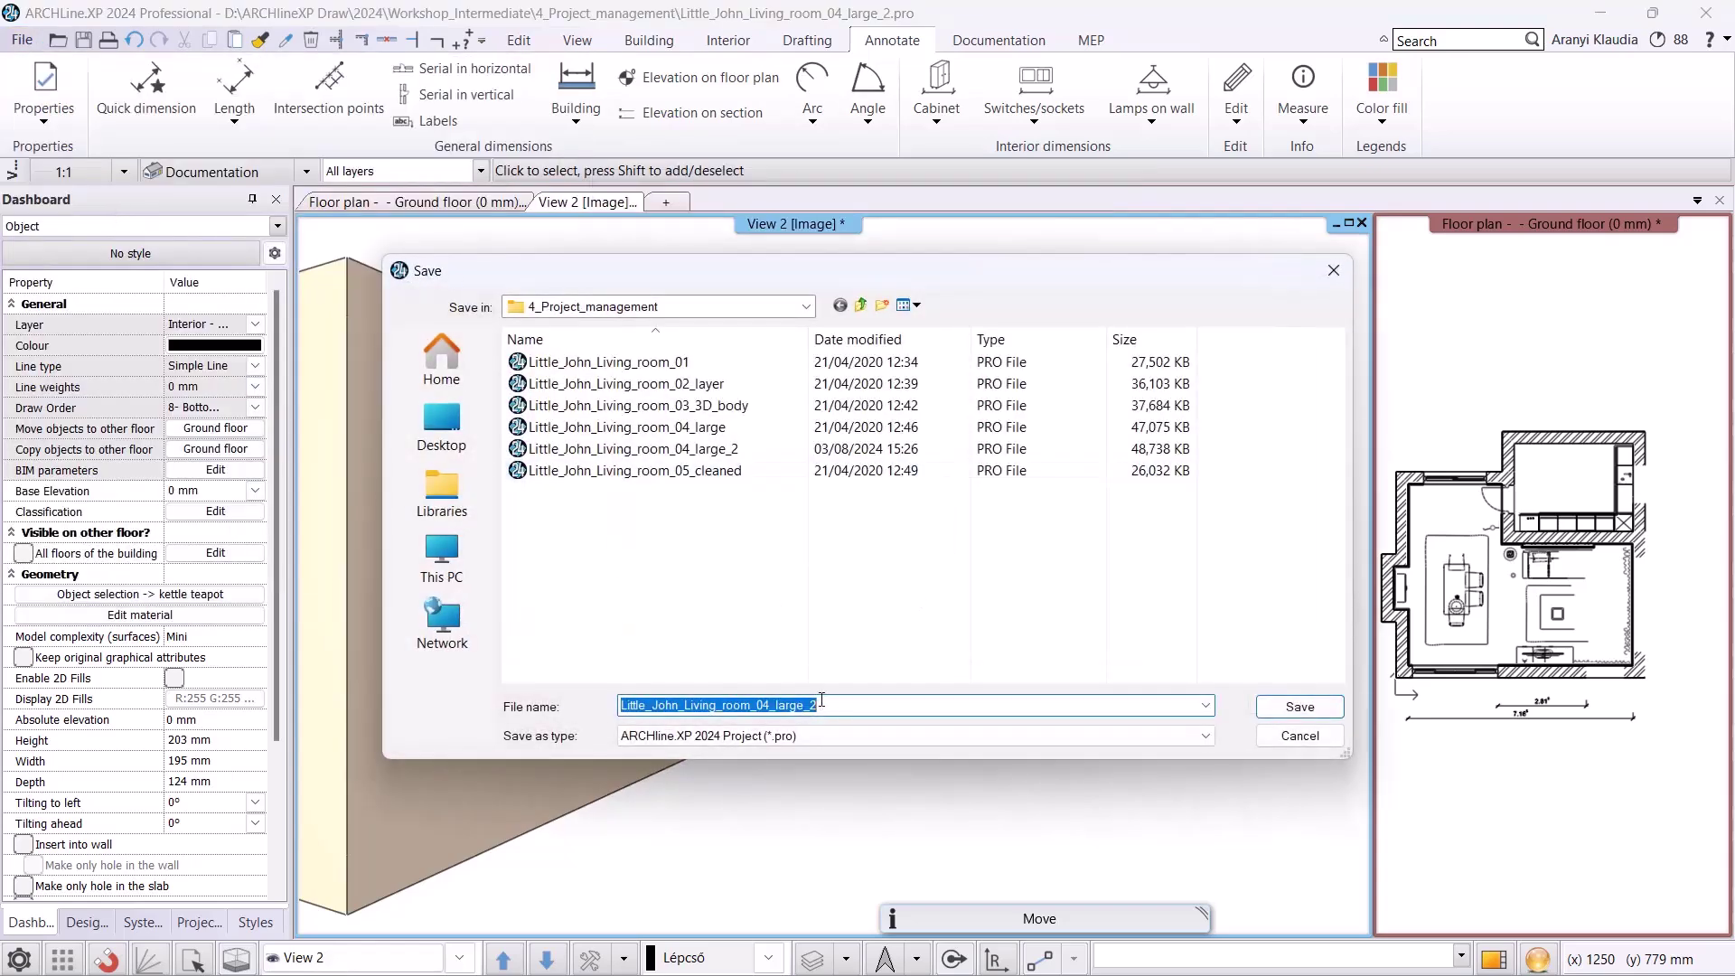
{"action": "left_click_drag", "start_coordinate": [818, 705], "coordinate": [810, 705]}
{"action": "type", "text": "deleted"}
{"action": "left_click", "coordinate": [1275, 707]}
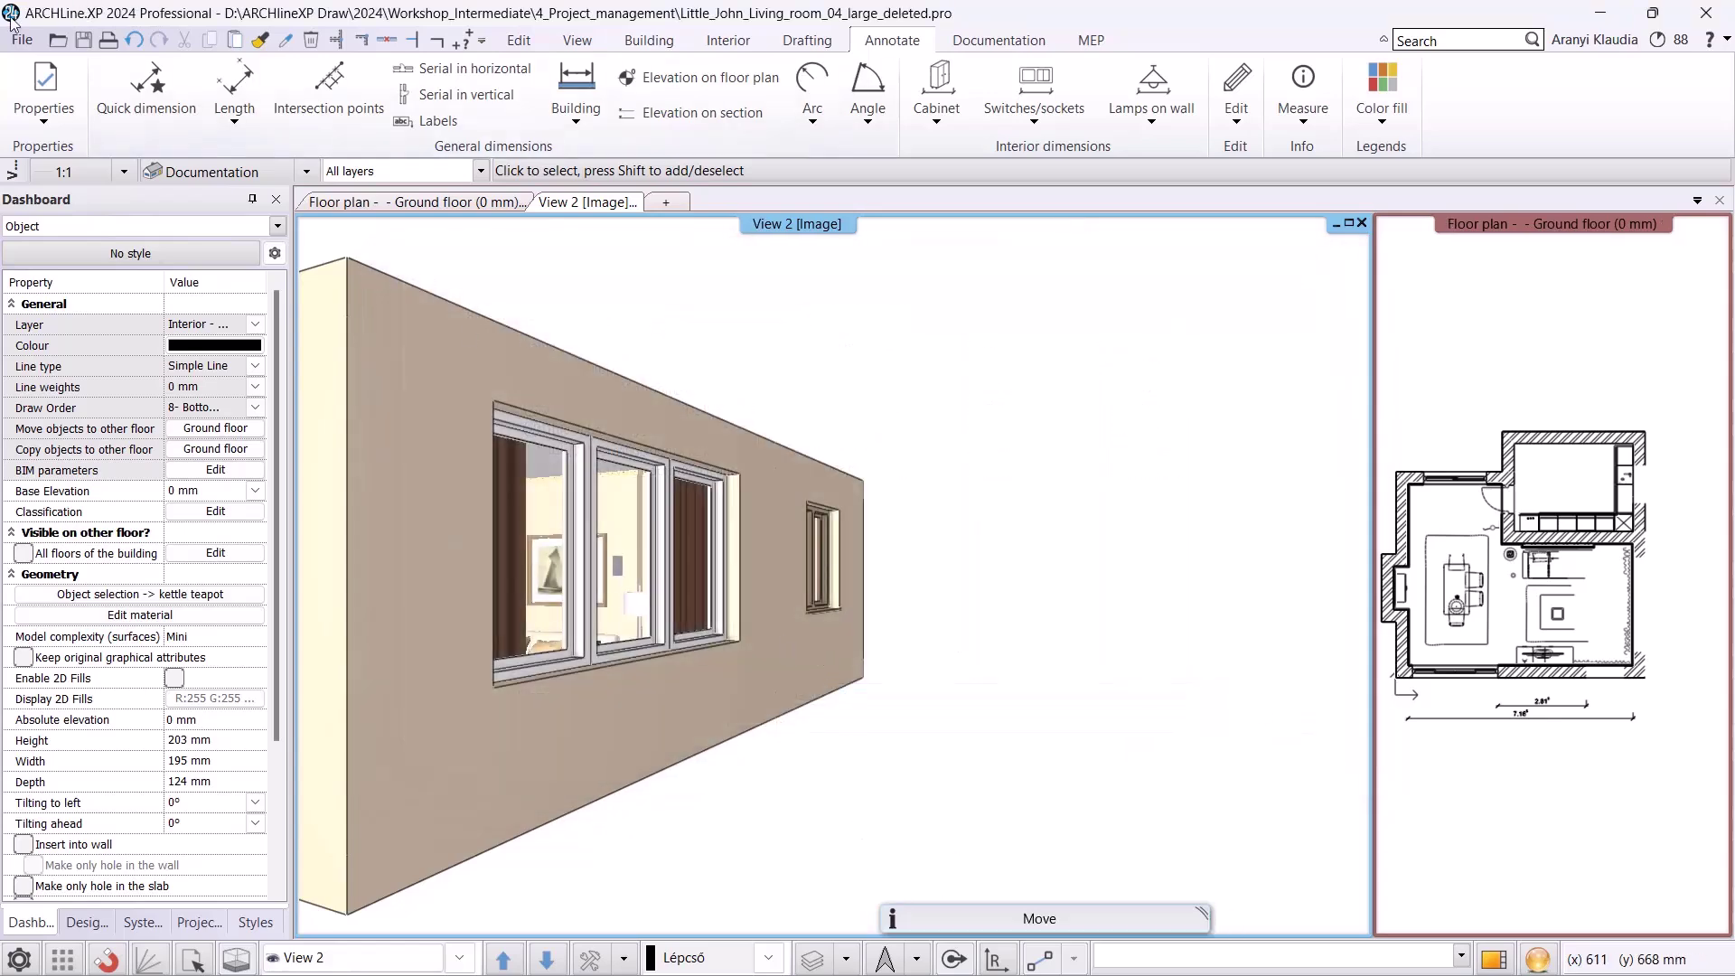
- In the object library cleaner sorted by complexity, select the baccarat chandelier and DINING SET
{"action": "left_click", "coordinate": [13, 44]}
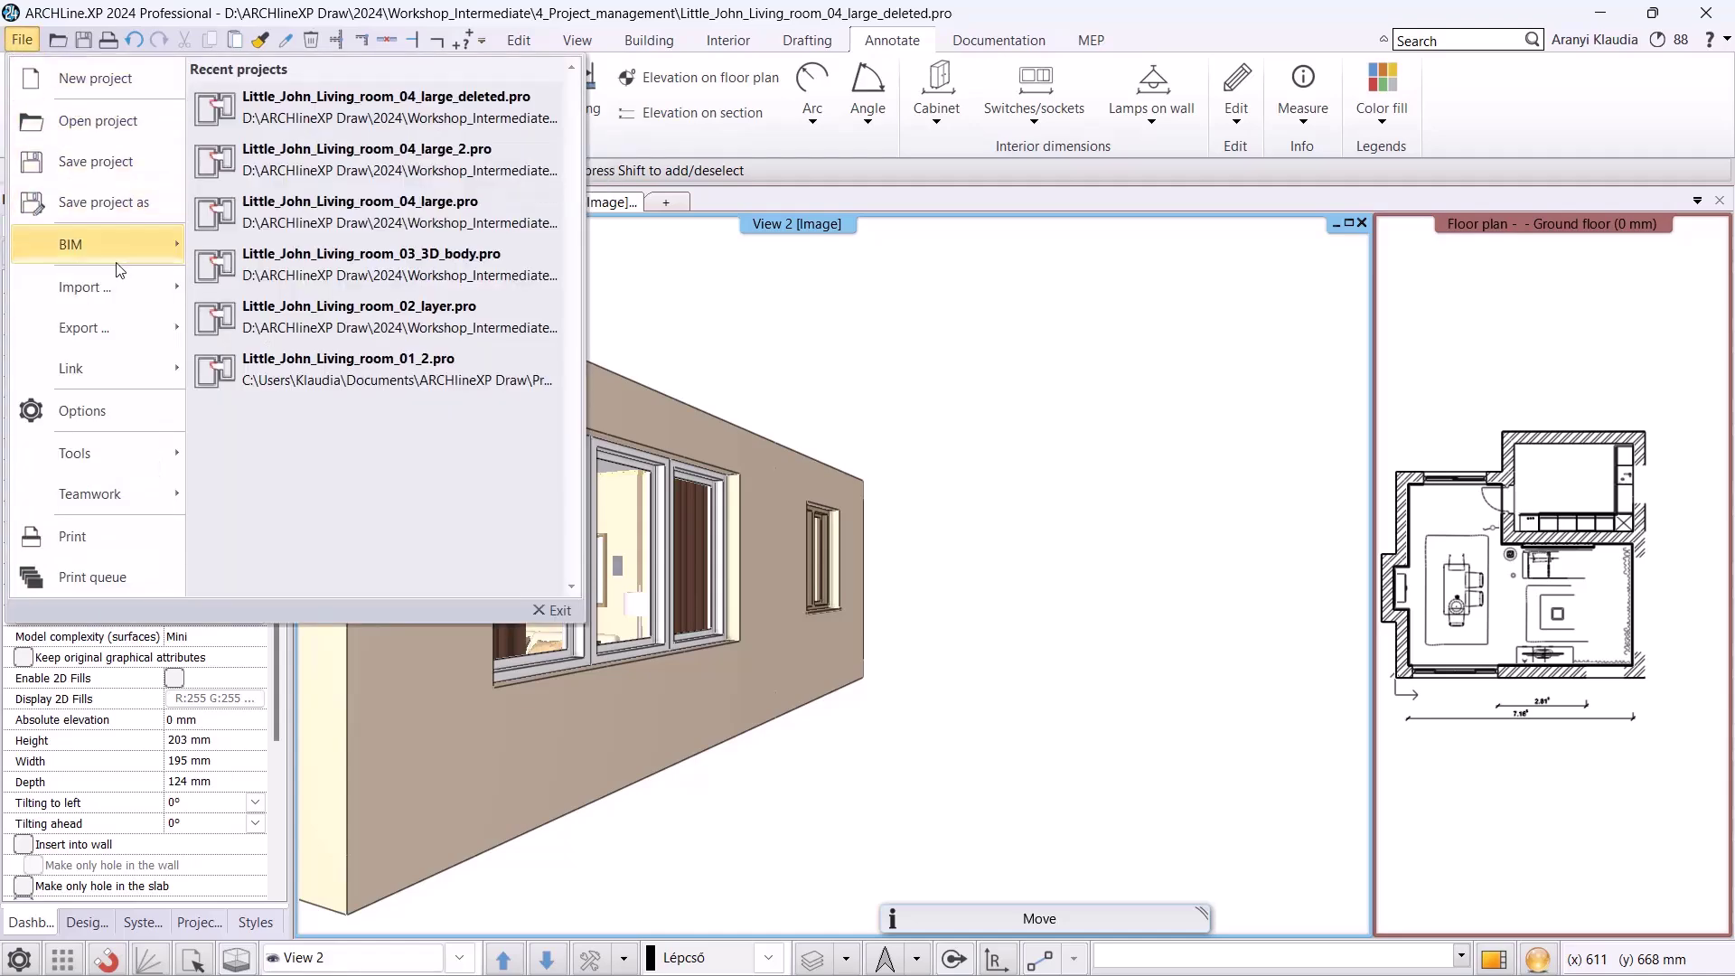
{"action": "mouse_move", "coordinate": [107, 452]}
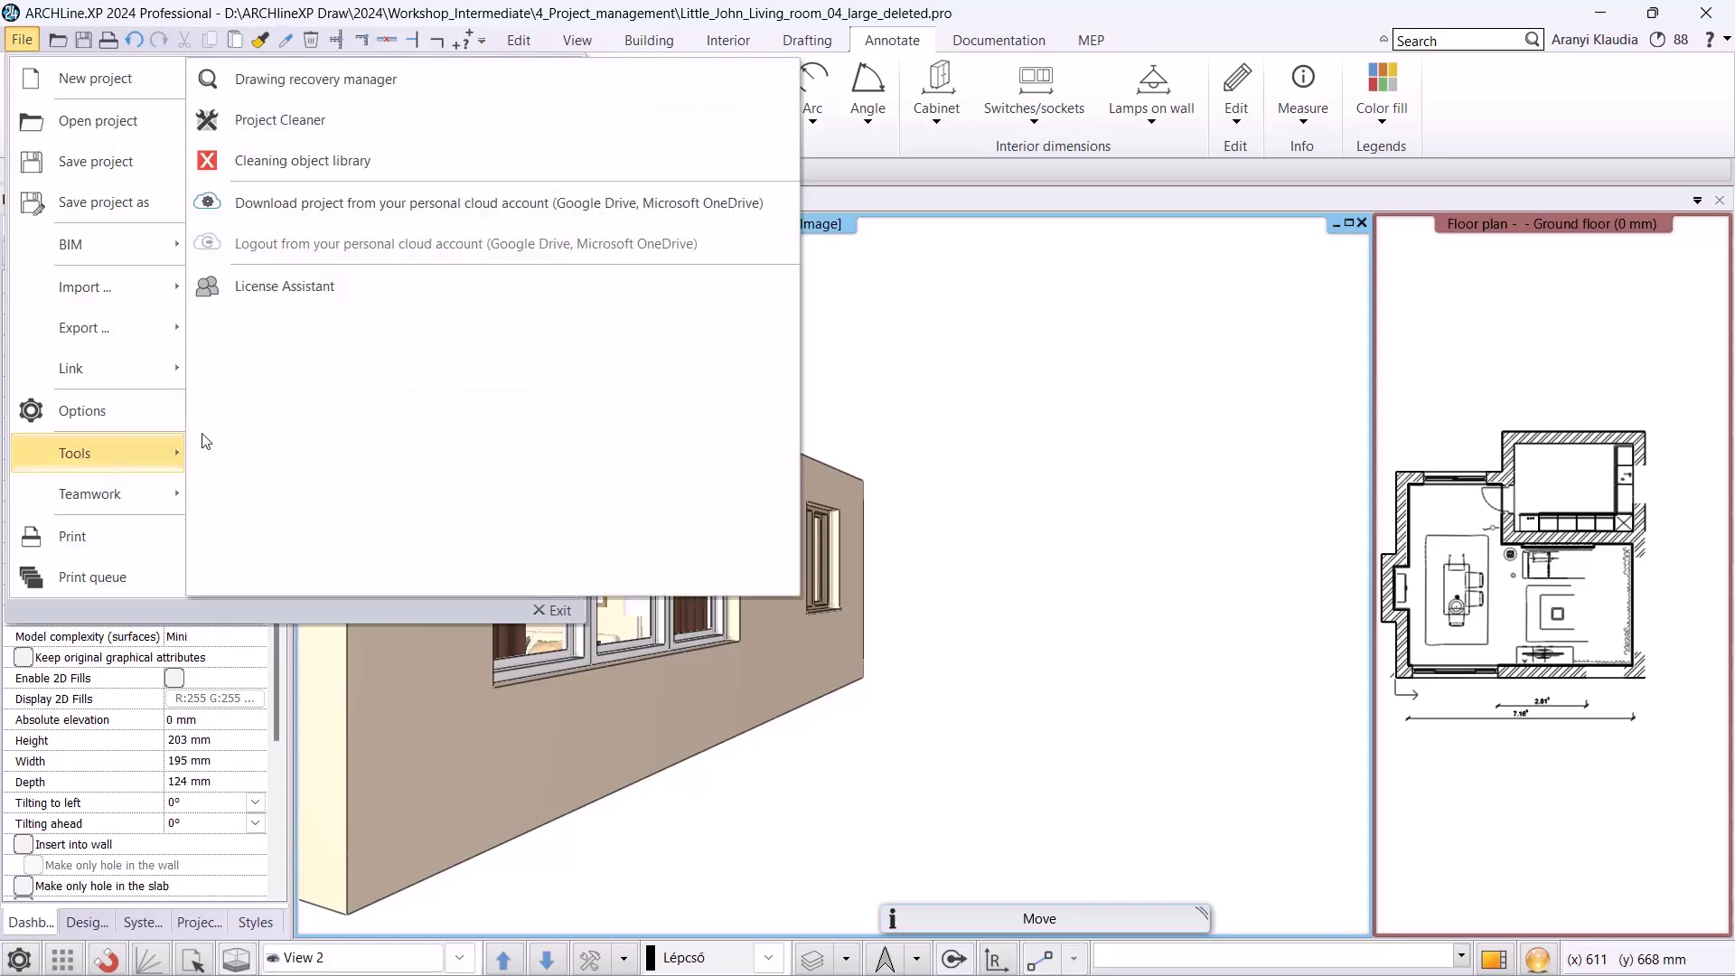
{"action": "left_click", "coordinate": [417, 171]}
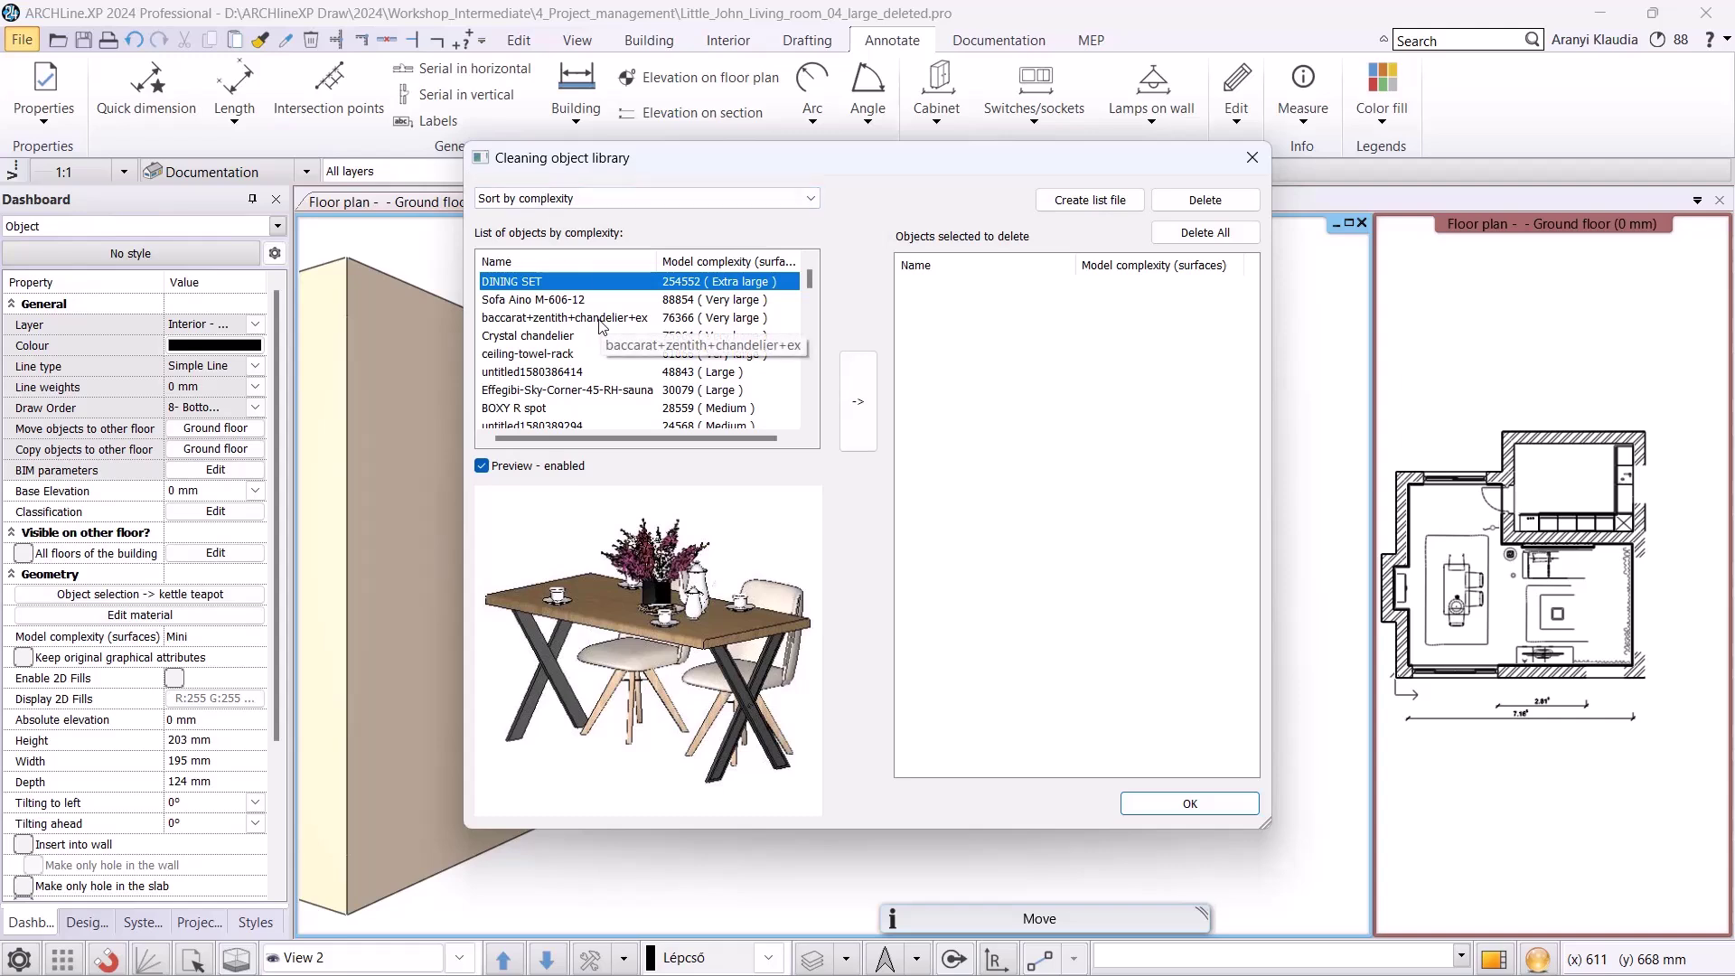
{"action": "left_click", "coordinate": [578, 198]}
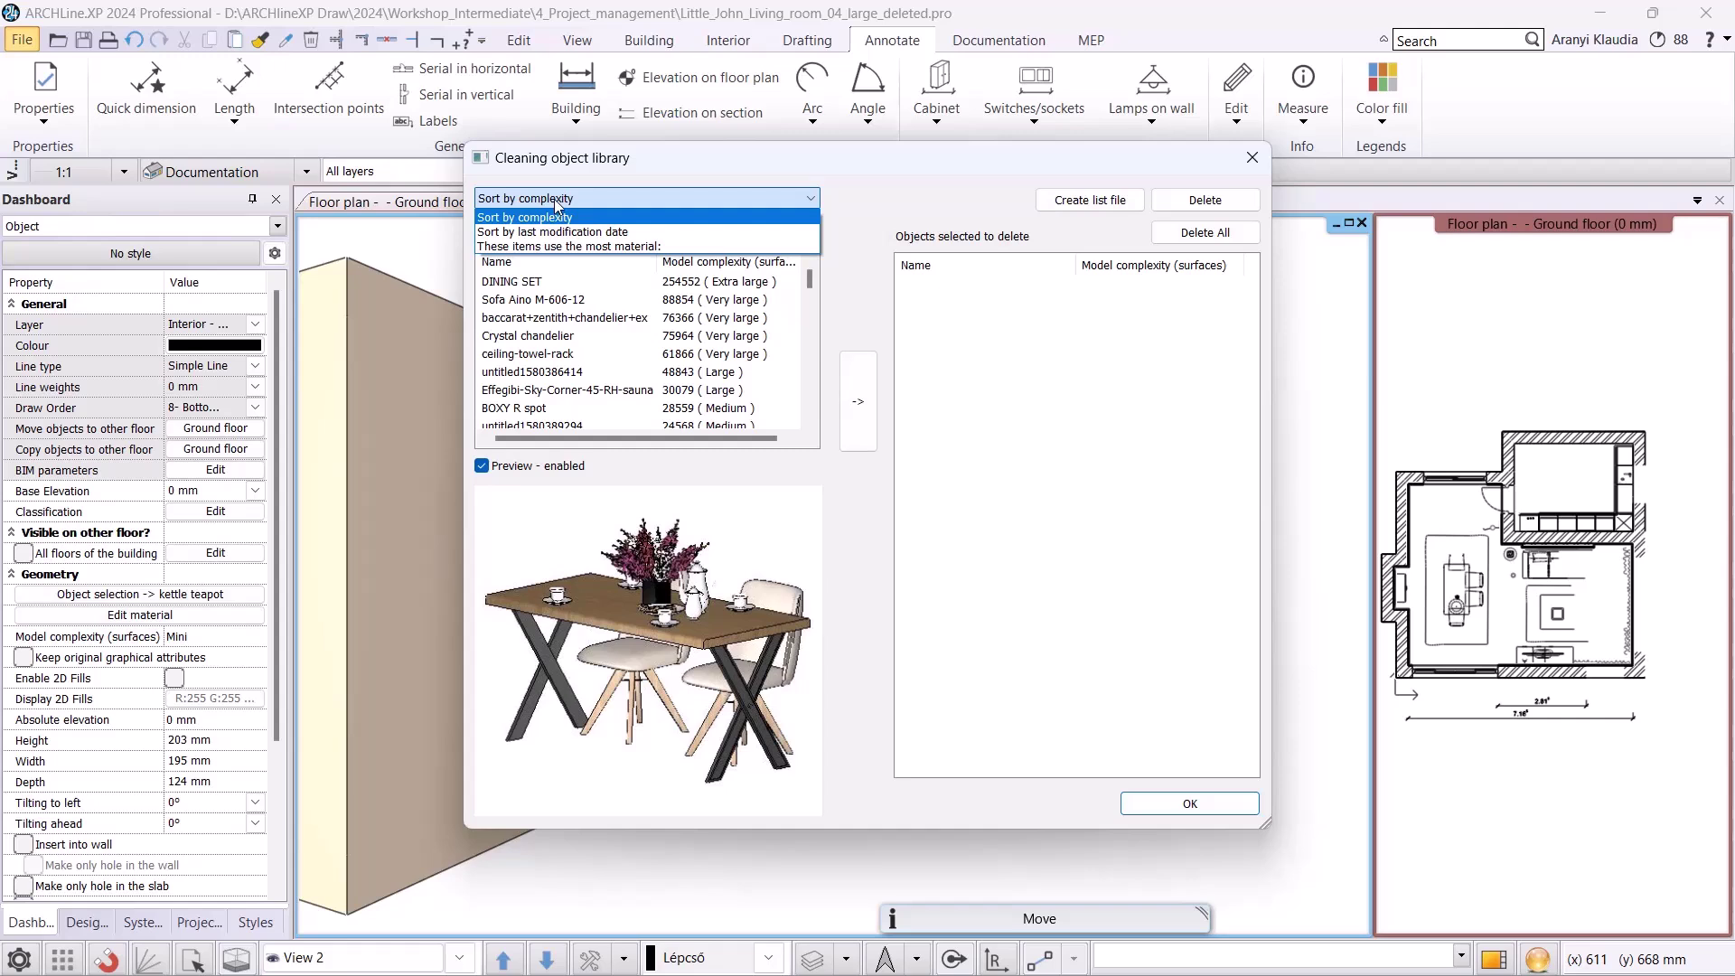
{"action": "left_click", "coordinate": [554, 202]}
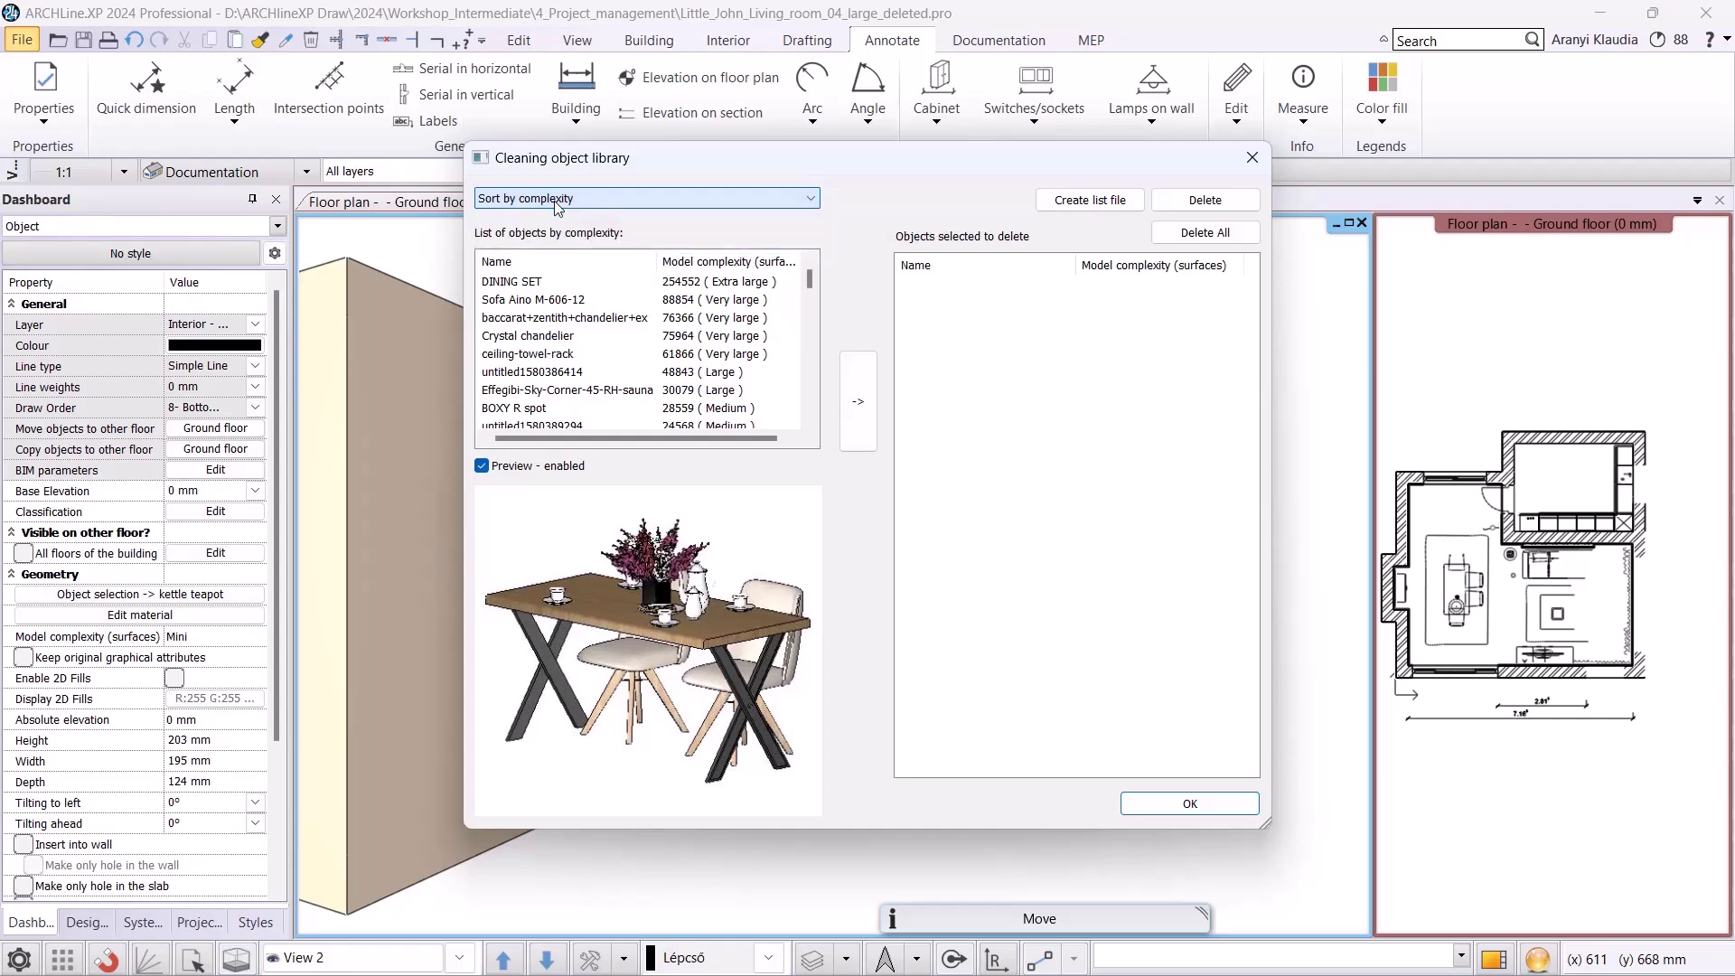
{"action": "left_click", "coordinate": [548, 318]}
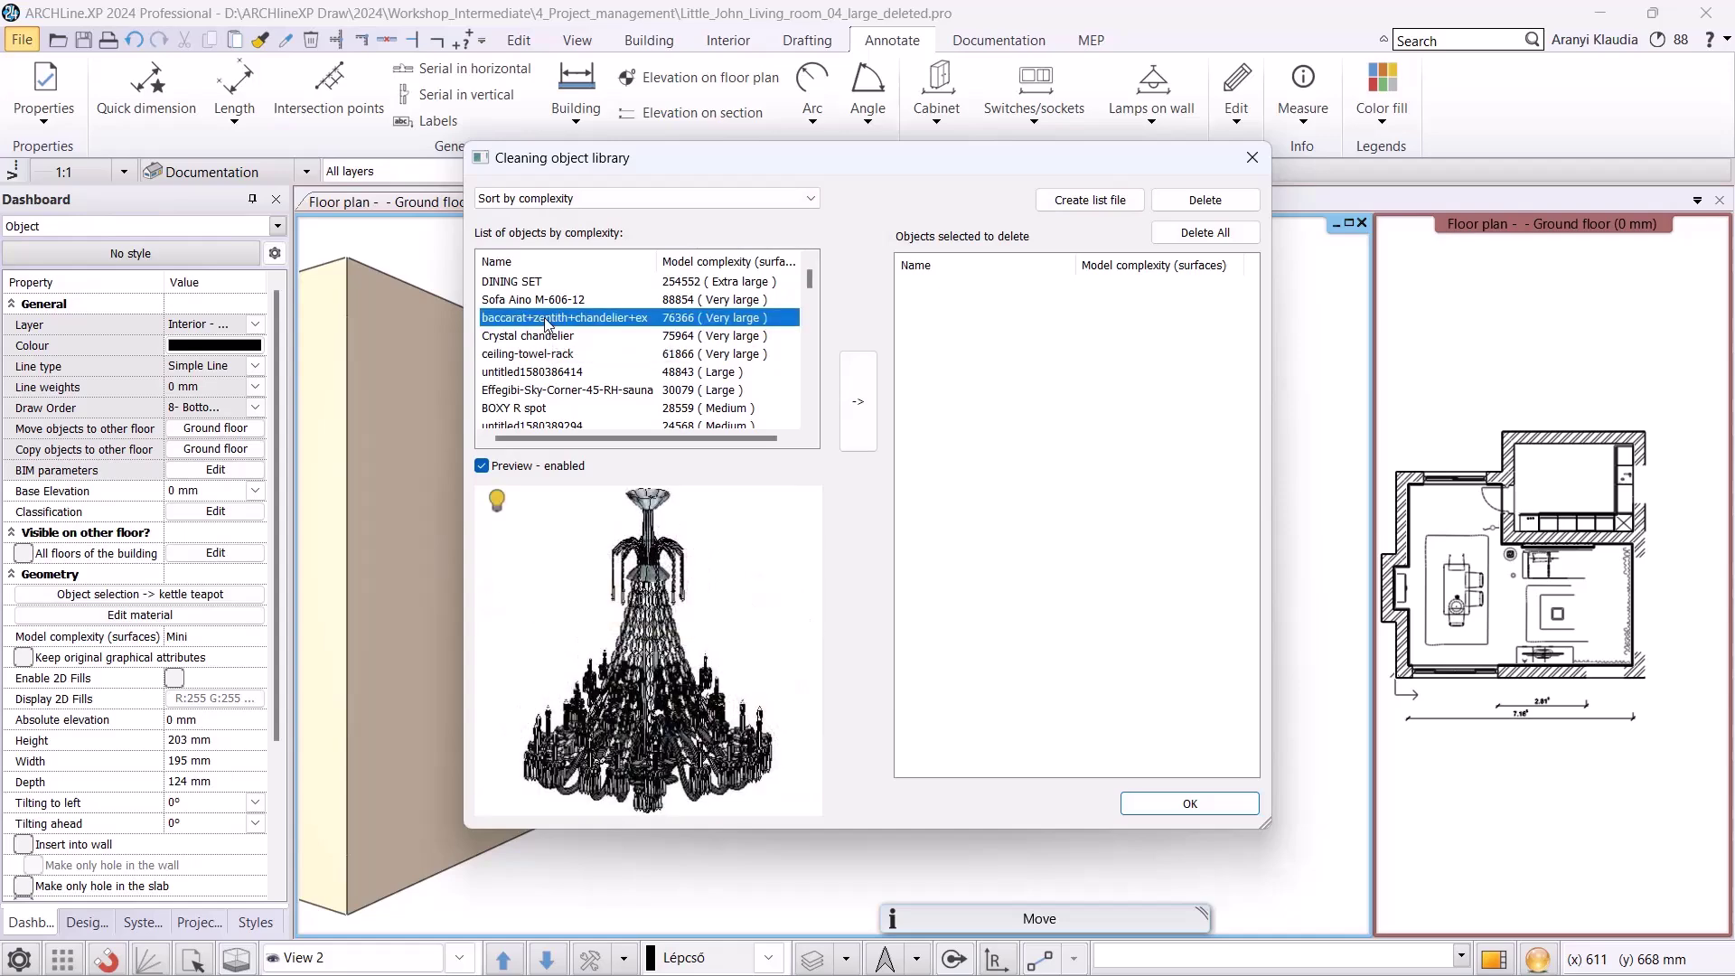
{"action": "left_click", "coordinate": [552, 286], "text": "ctrl"}
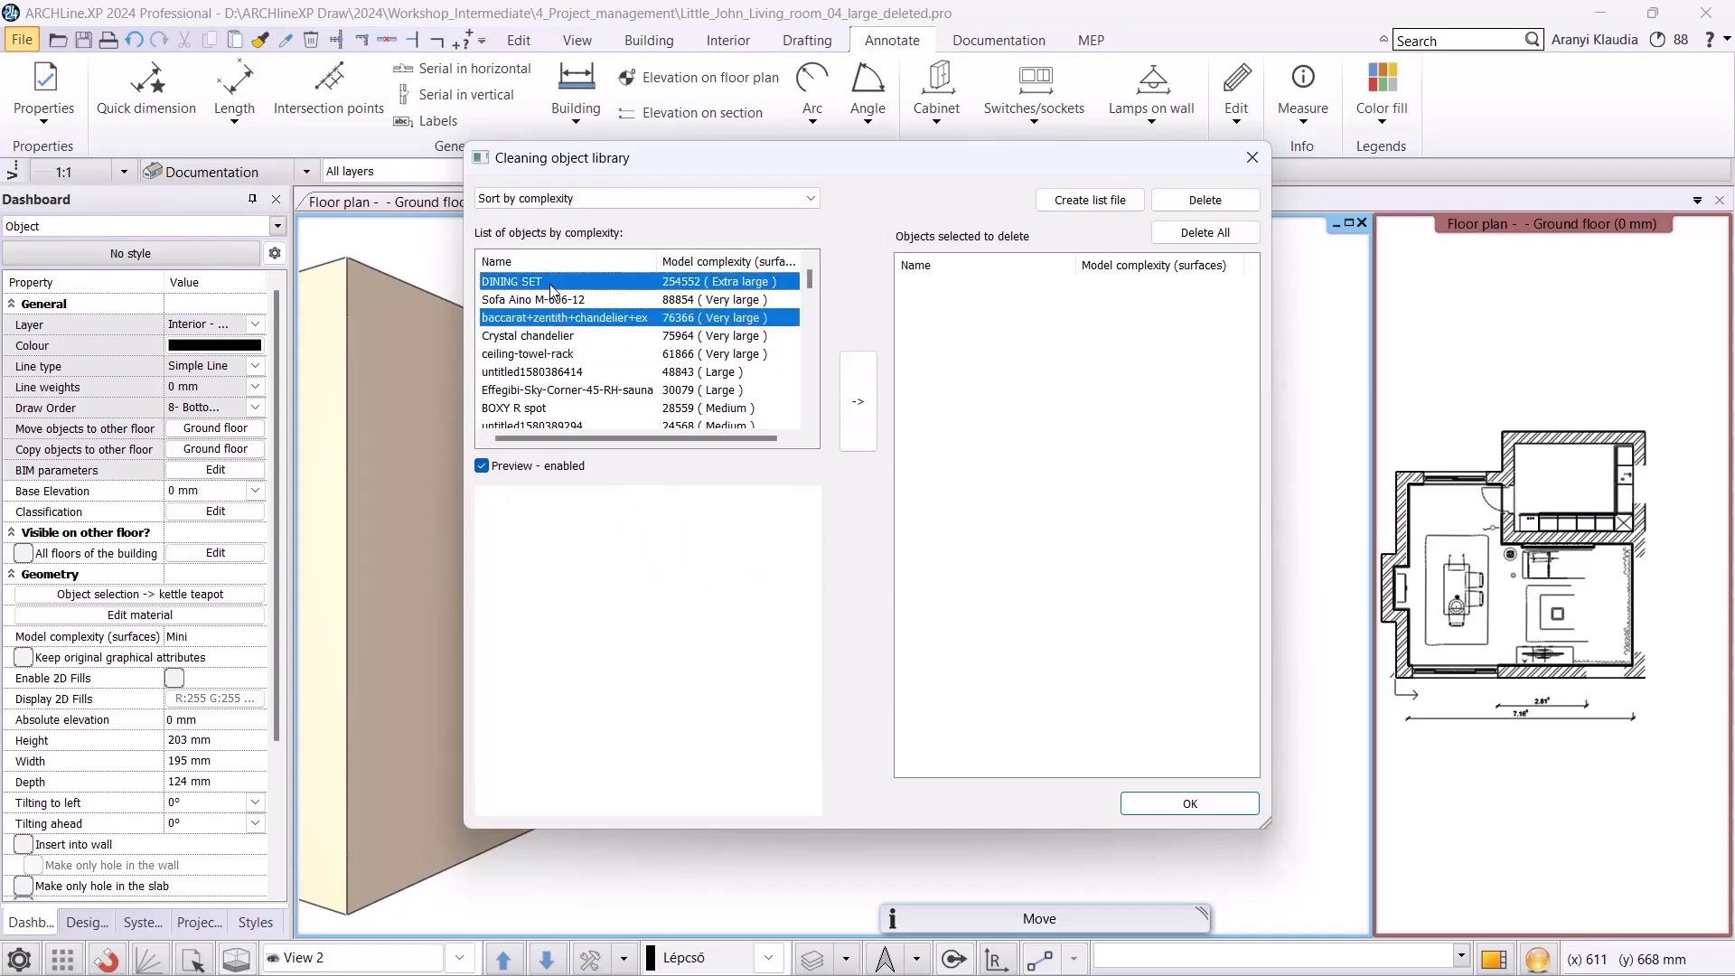
{"action": "left_click", "coordinate": [869, 403]}
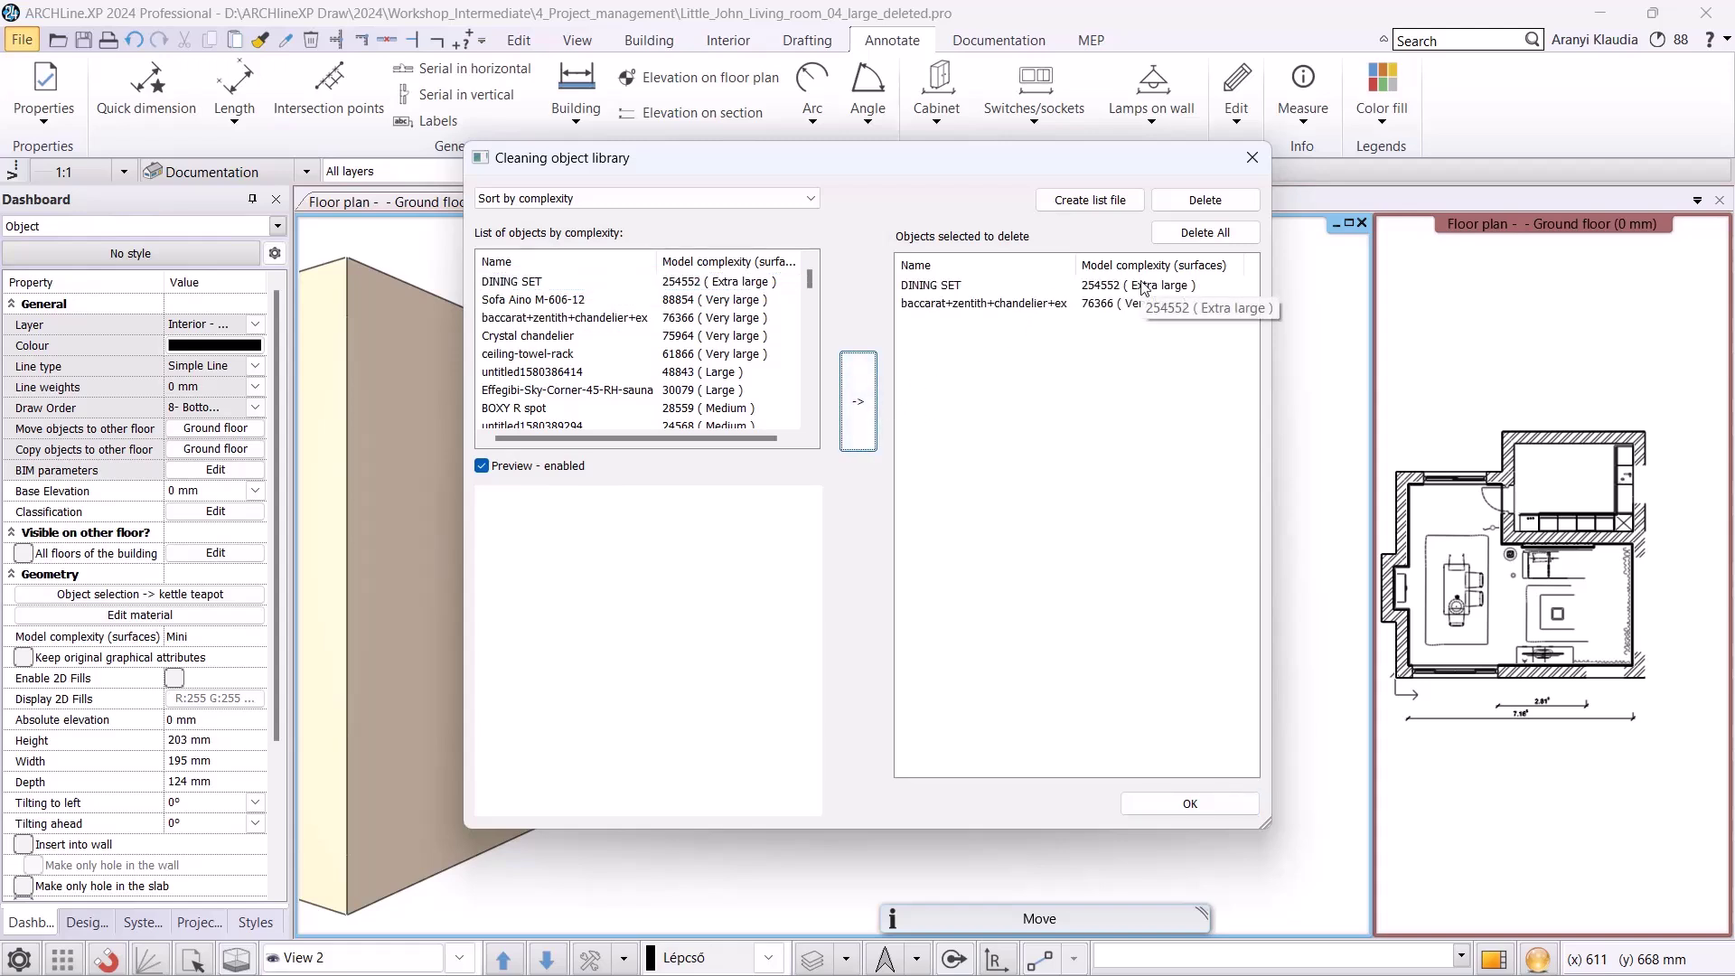
- Permanently delete all the queued objects and close the cleaner
{"action": "left_click", "coordinate": [1206, 232]}
{"action": "left_click", "coordinate": [942, 549]}
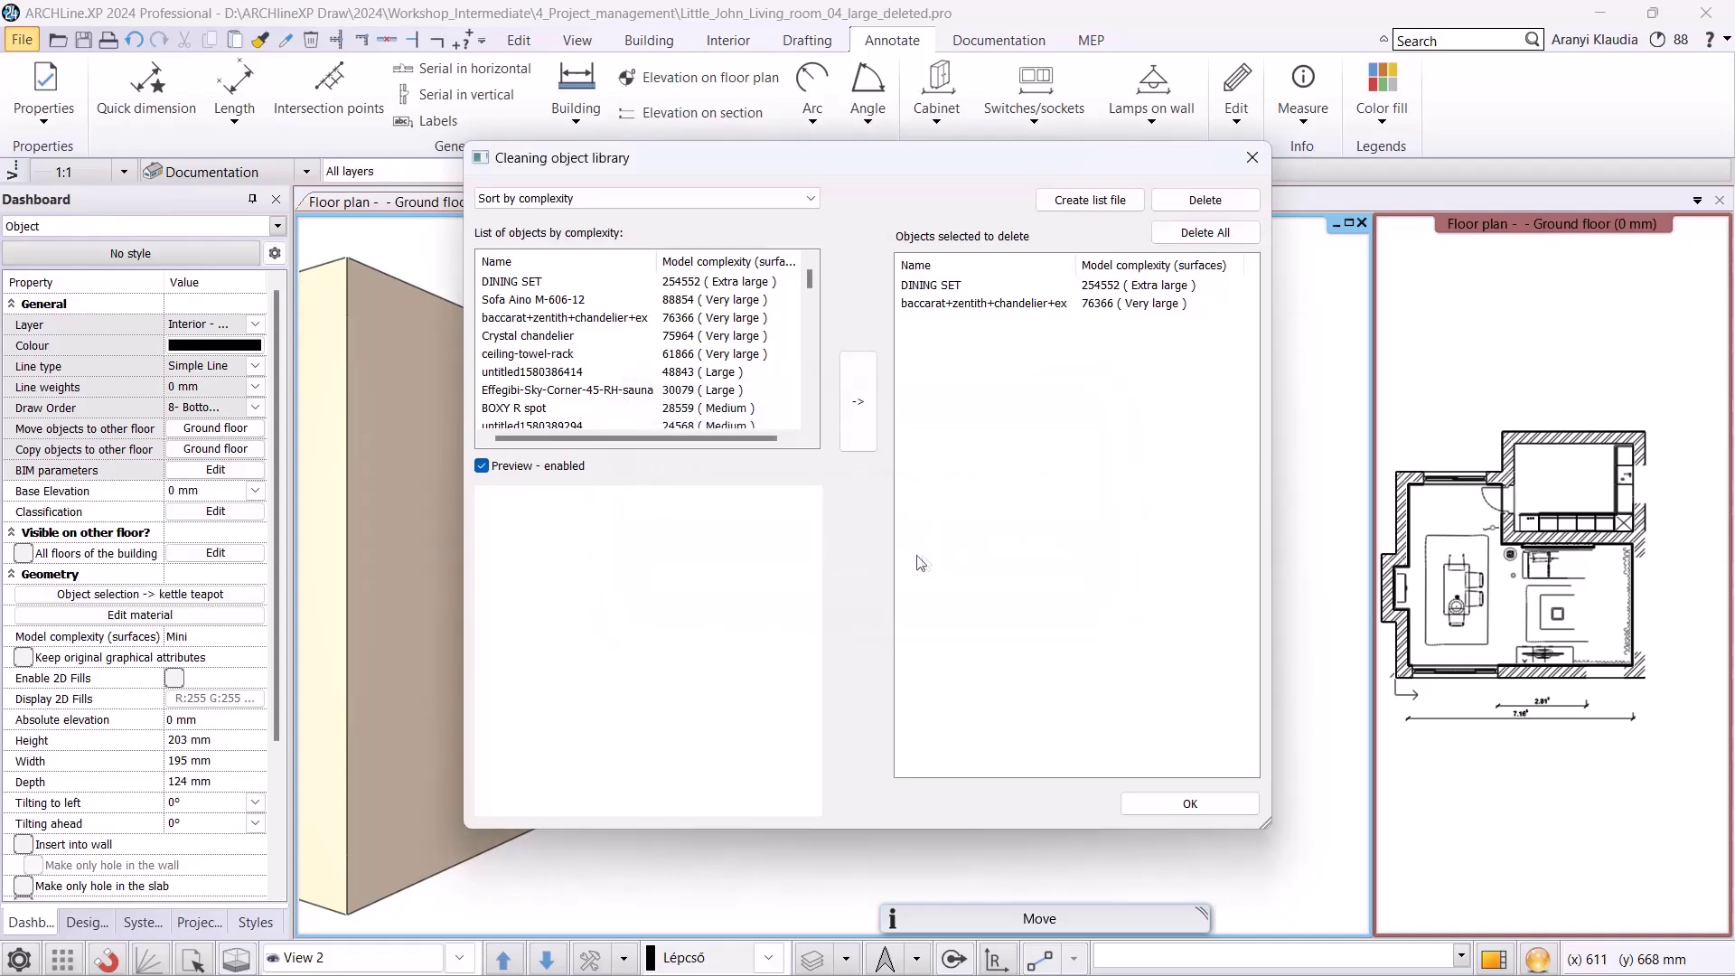
{"action": "left_click", "coordinate": [1175, 805]}
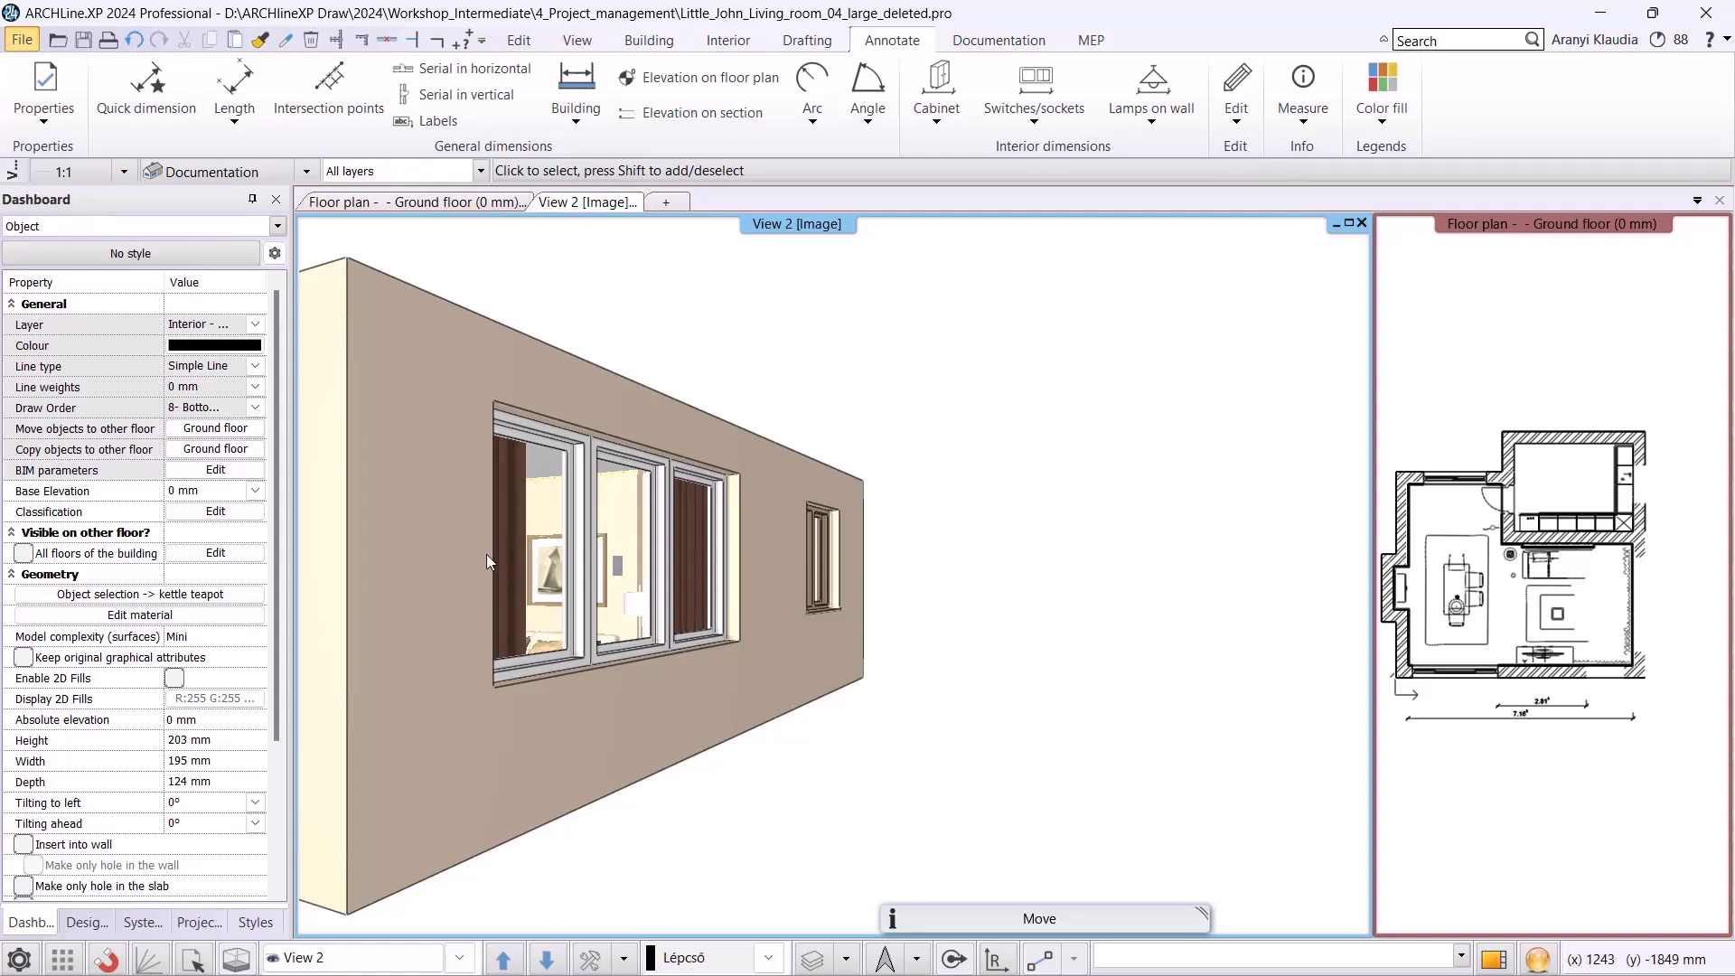
- List the 707 In Model materials in the Design center, starting with Croisillo
{"action": "middle_click_drag", "start_coordinate": [414, 708], "coordinate": [272, 759]}
{"action": "left_click", "coordinate": [104, 922]}
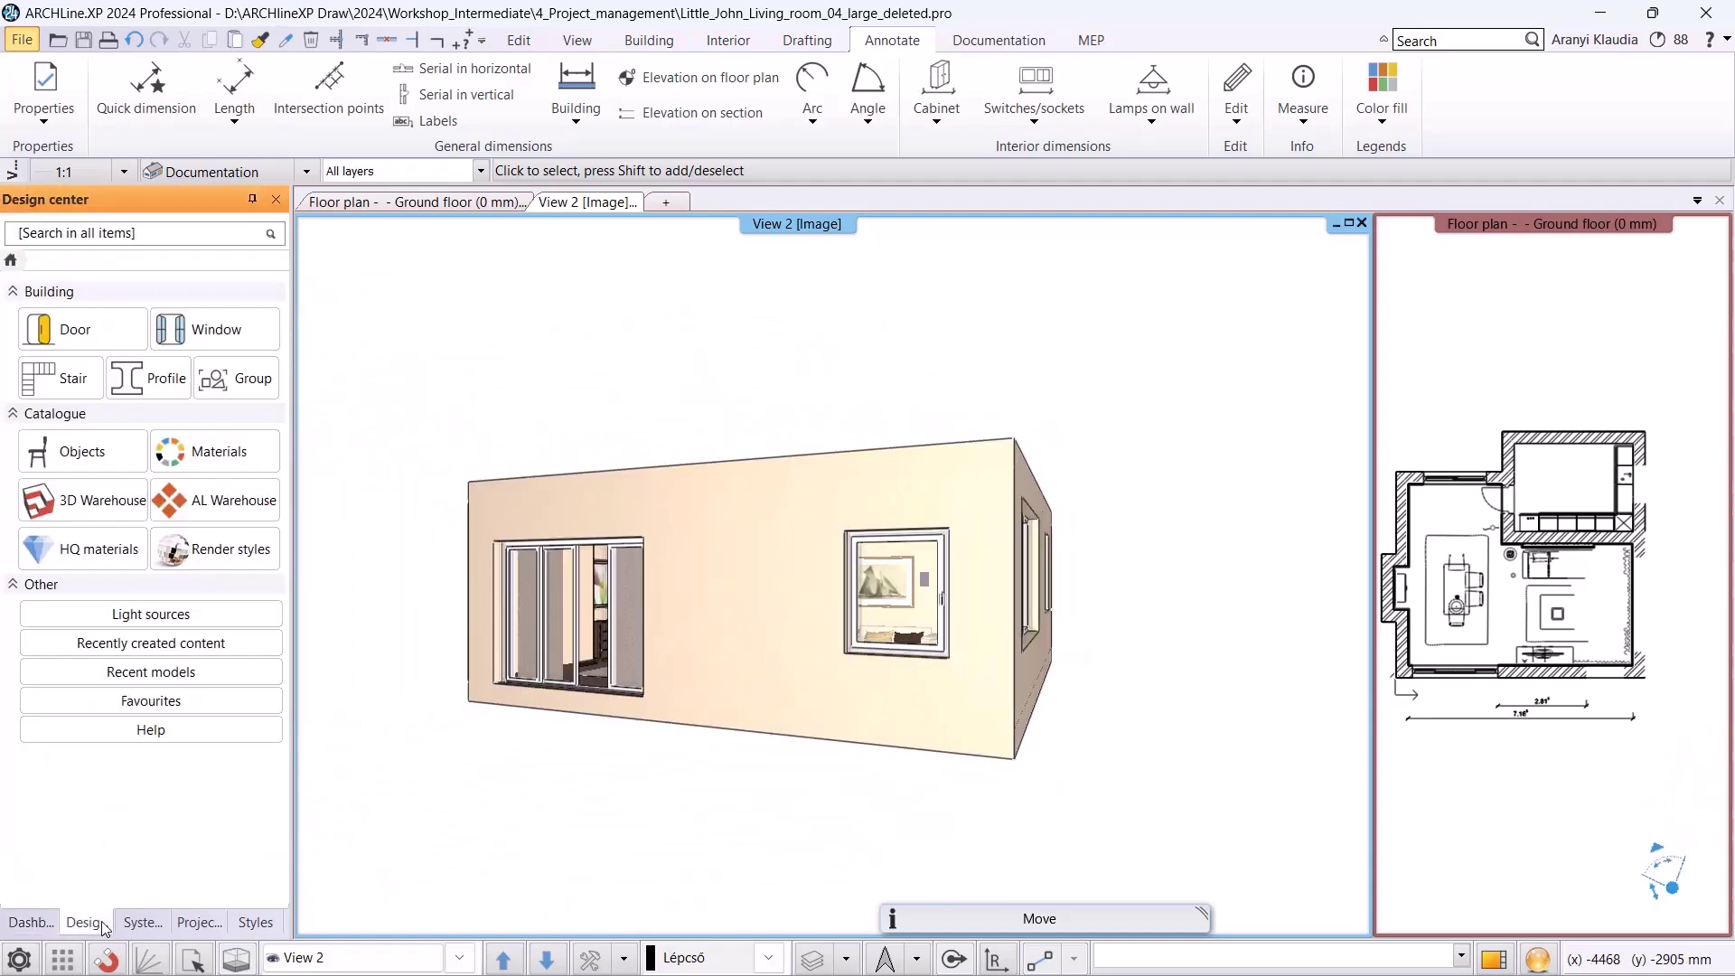
{"action": "left_click", "coordinate": [215, 456]}
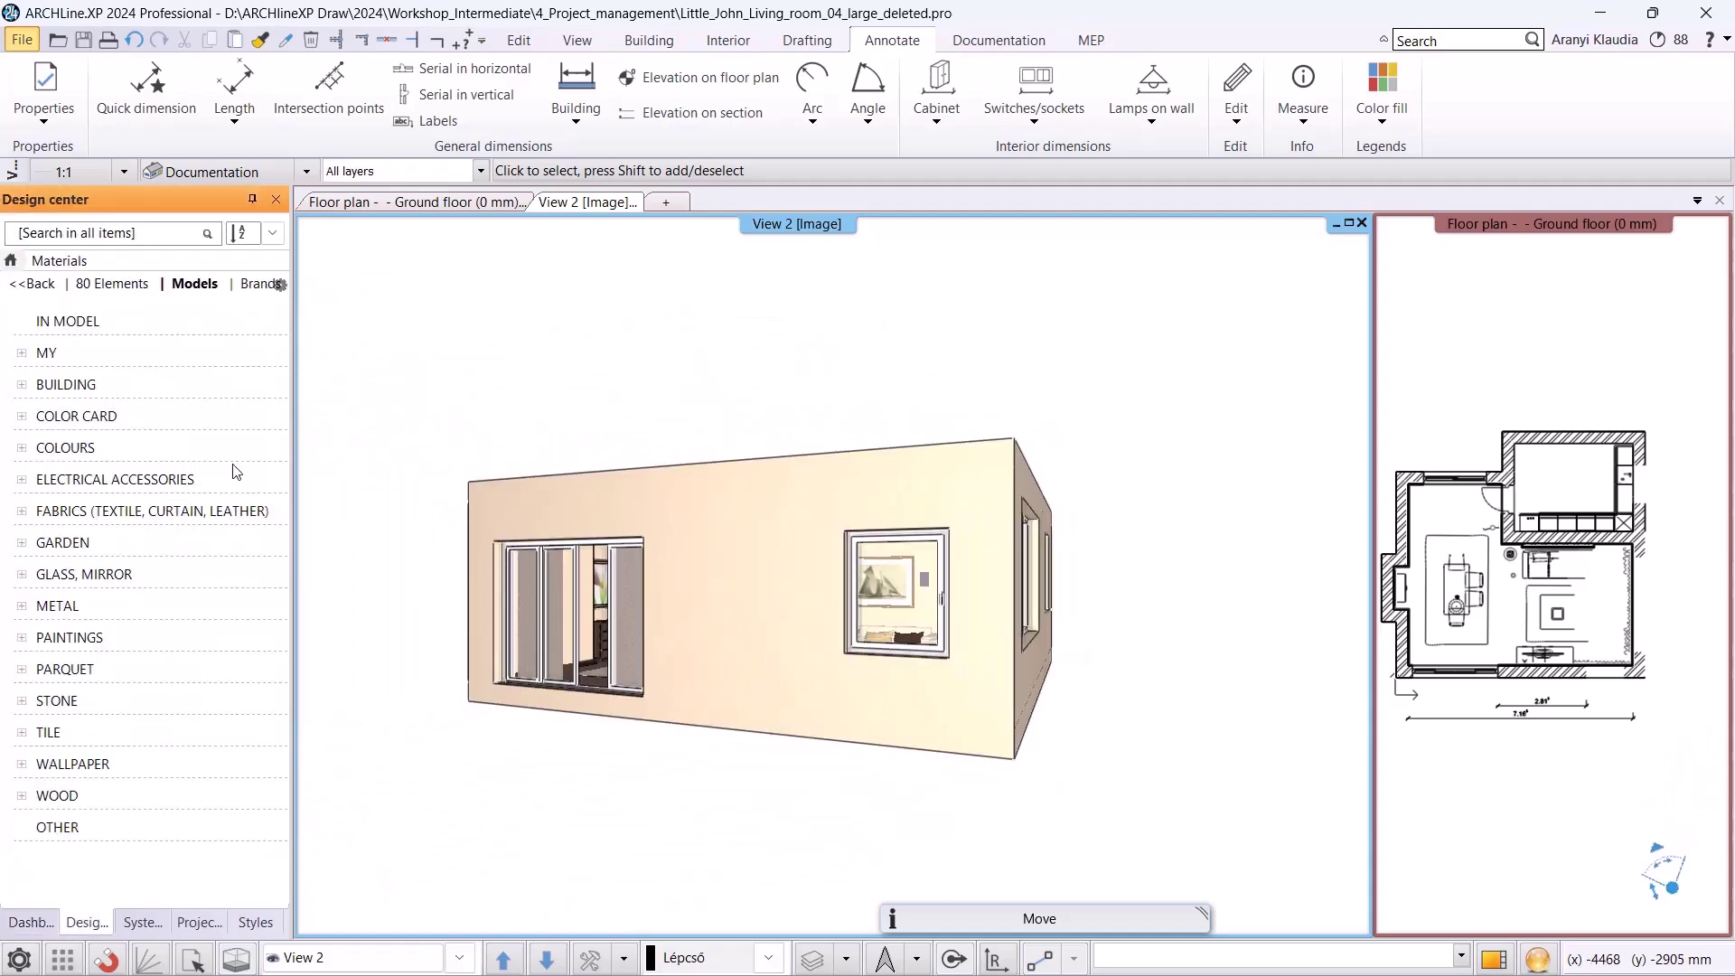
{"action": "left_click", "coordinate": [69, 323]}
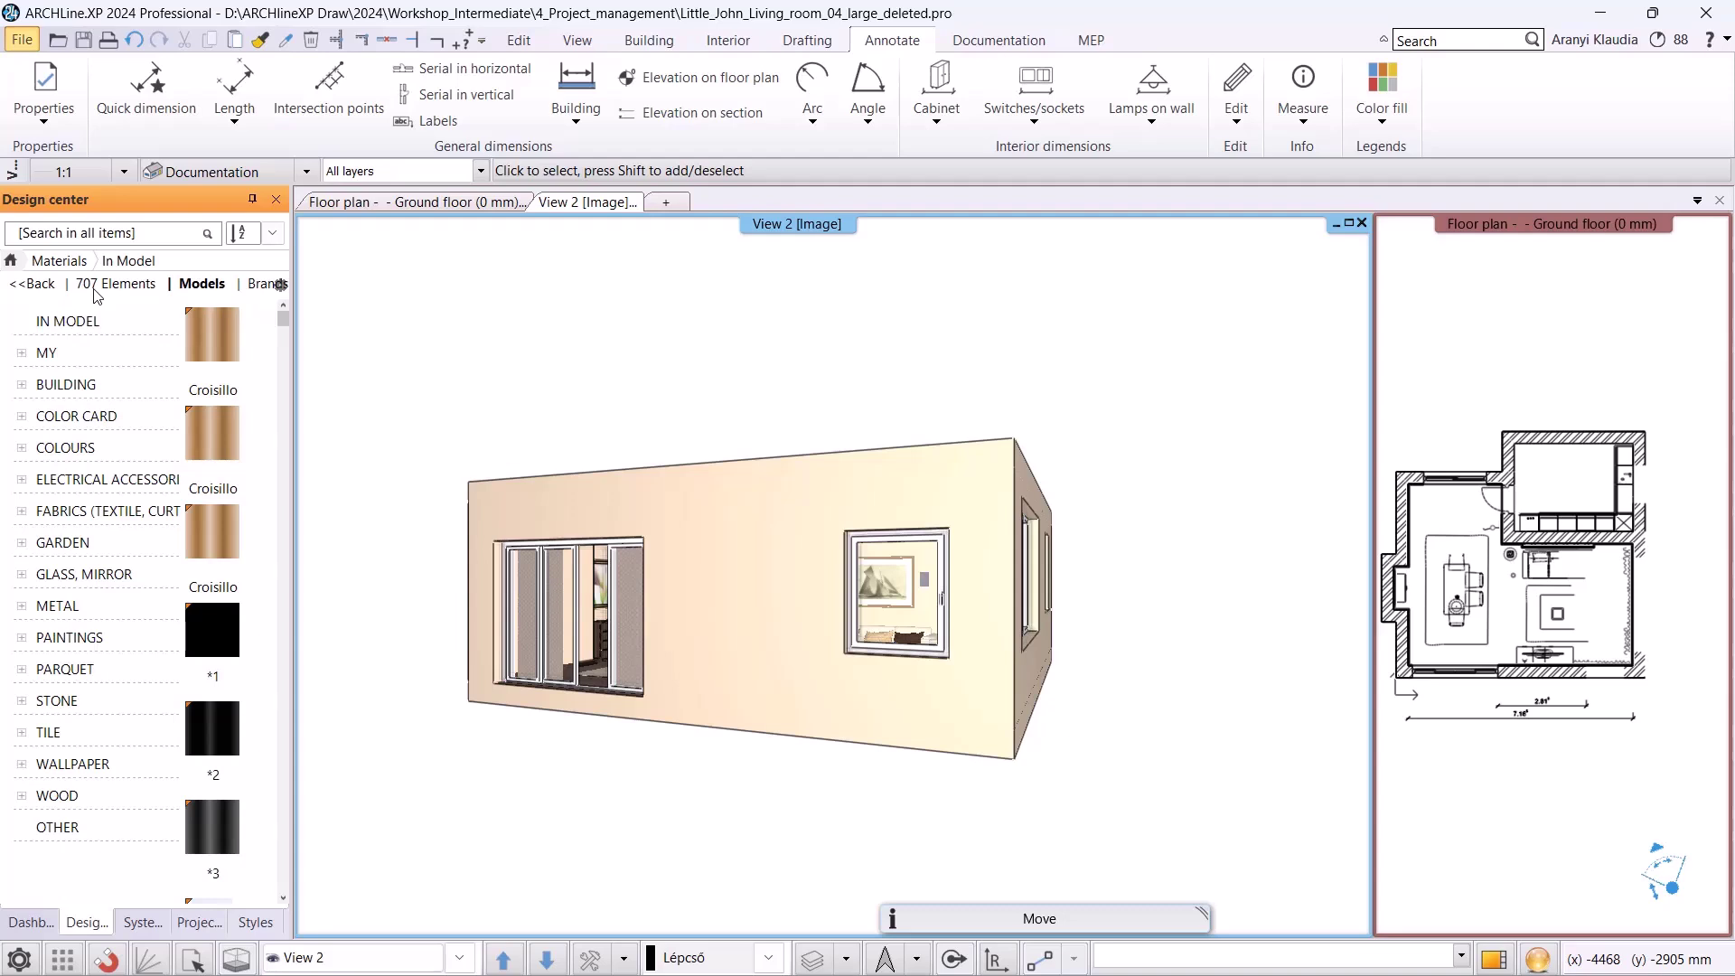
- Save the project as Little_John_Living_room_05_cleaned2.pro
{"action": "left_click", "coordinate": [21, 40]}
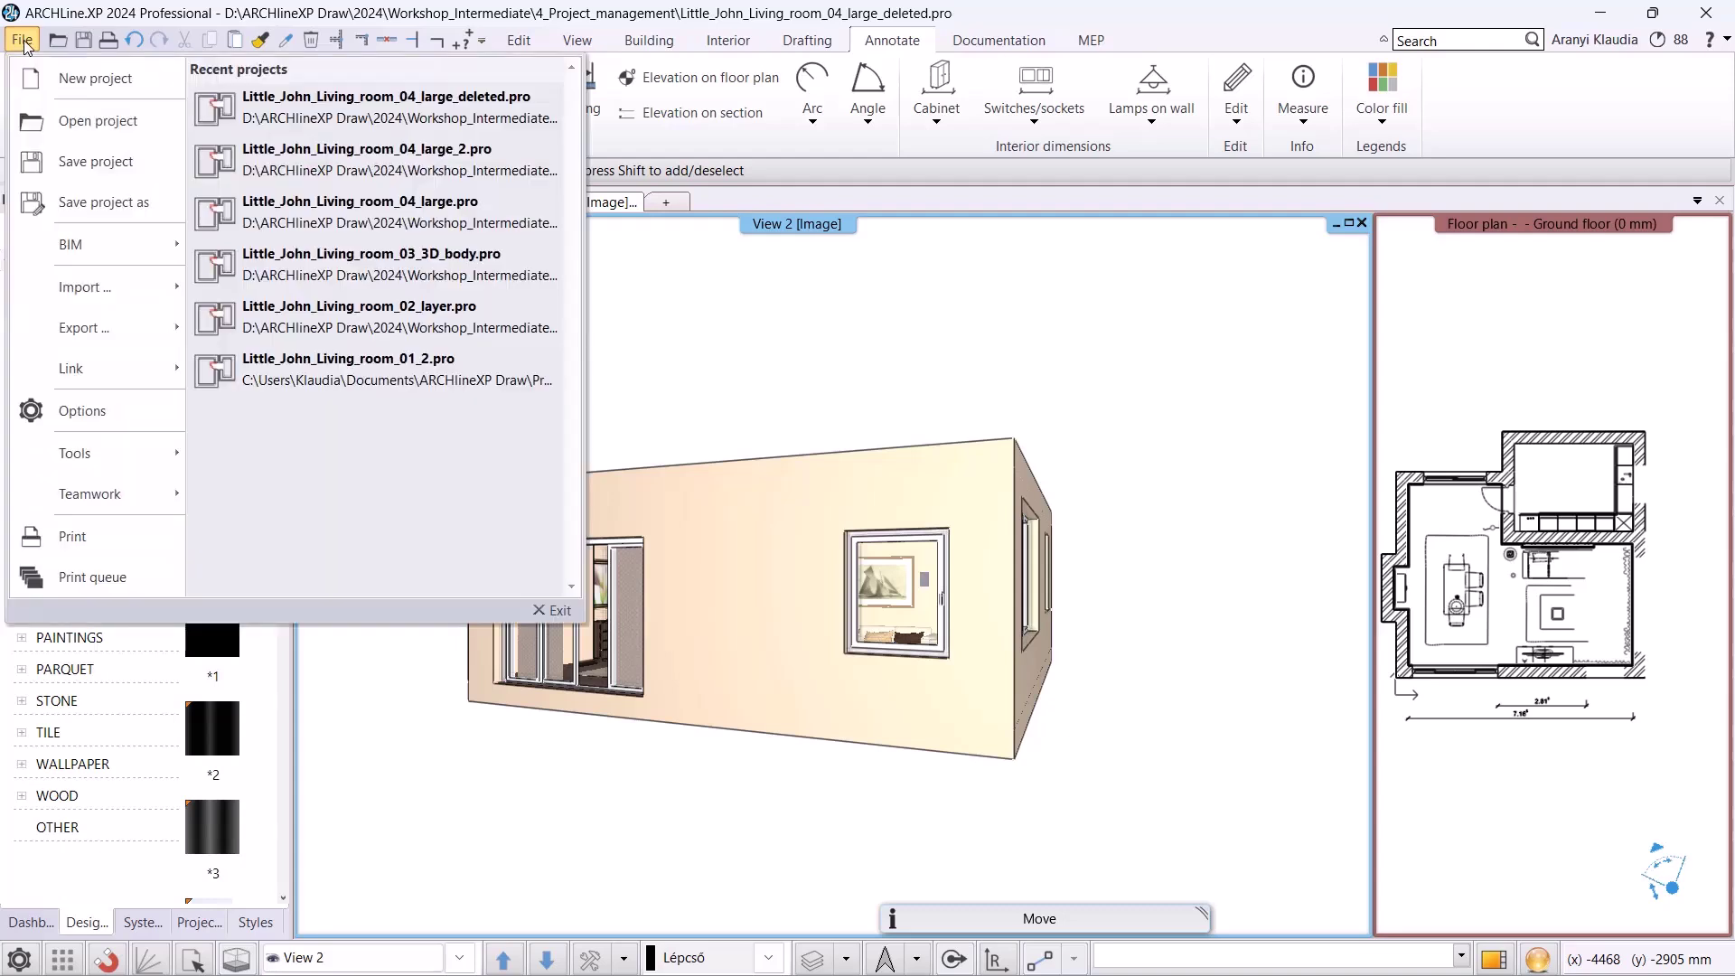
{"action": "left_click", "coordinate": [117, 203]}
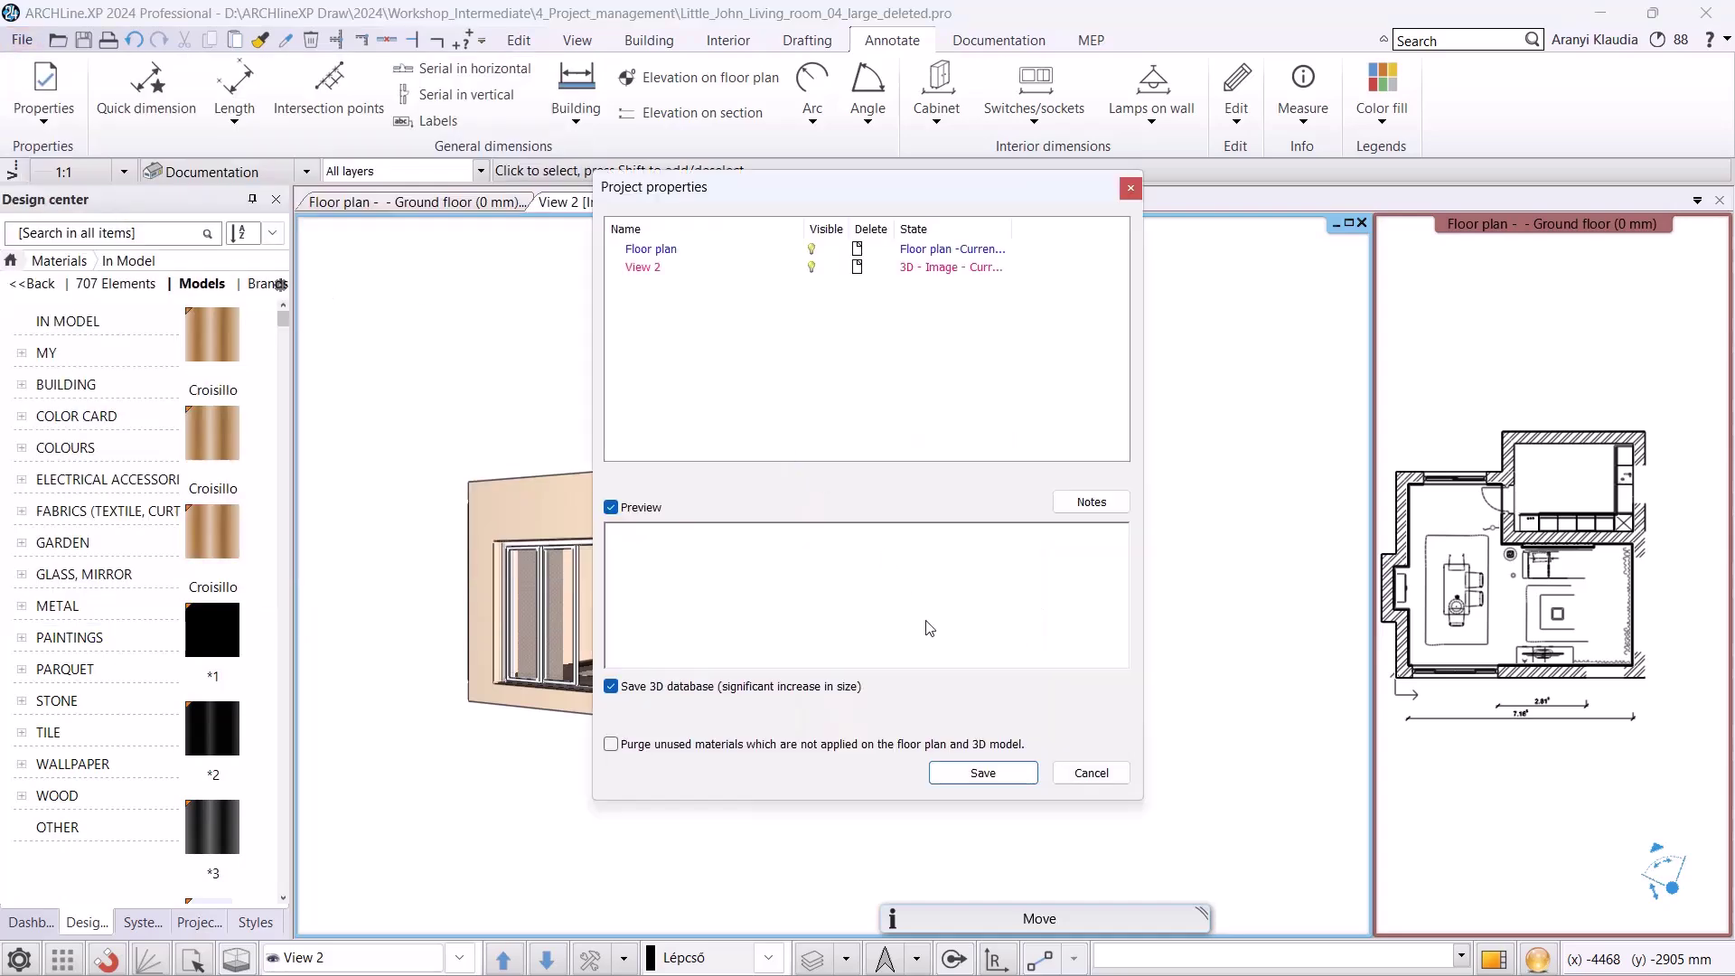
{"action": "left_click", "coordinate": [985, 778]}
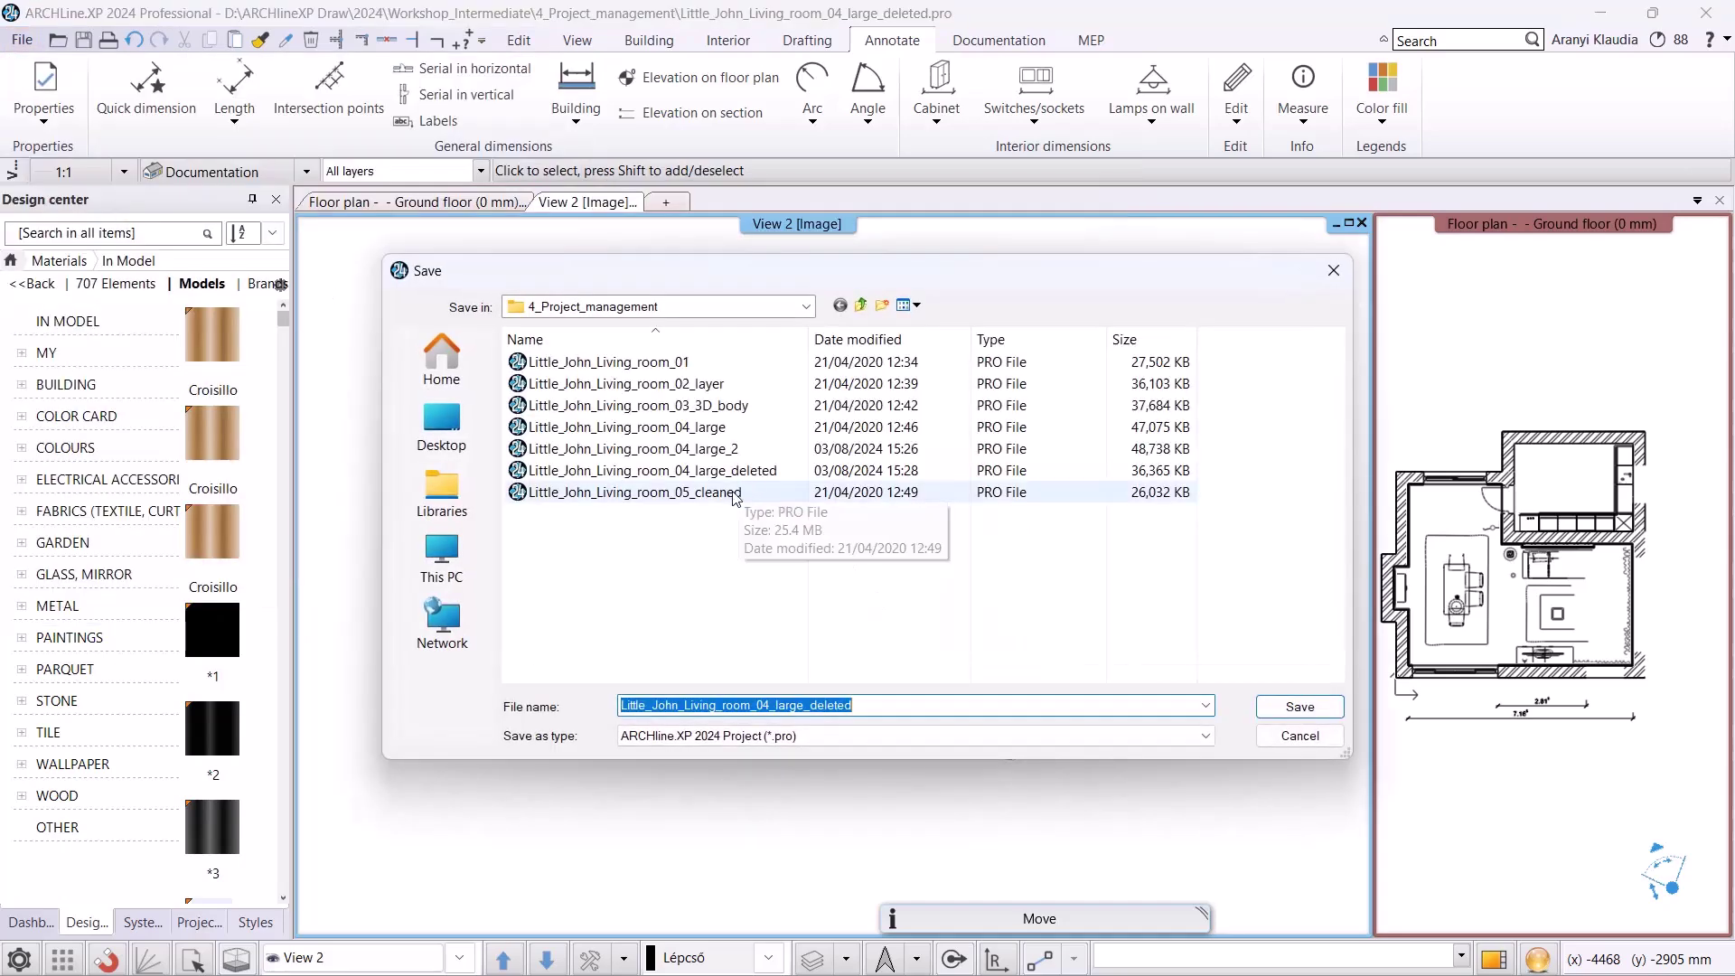
{"action": "left_click", "coordinate": [737, 494]}
{"action": "left_click", "coordinate": [856, 706]}
{"action": "type", "text": "2"}
{"action": "key", "text": "Return"}
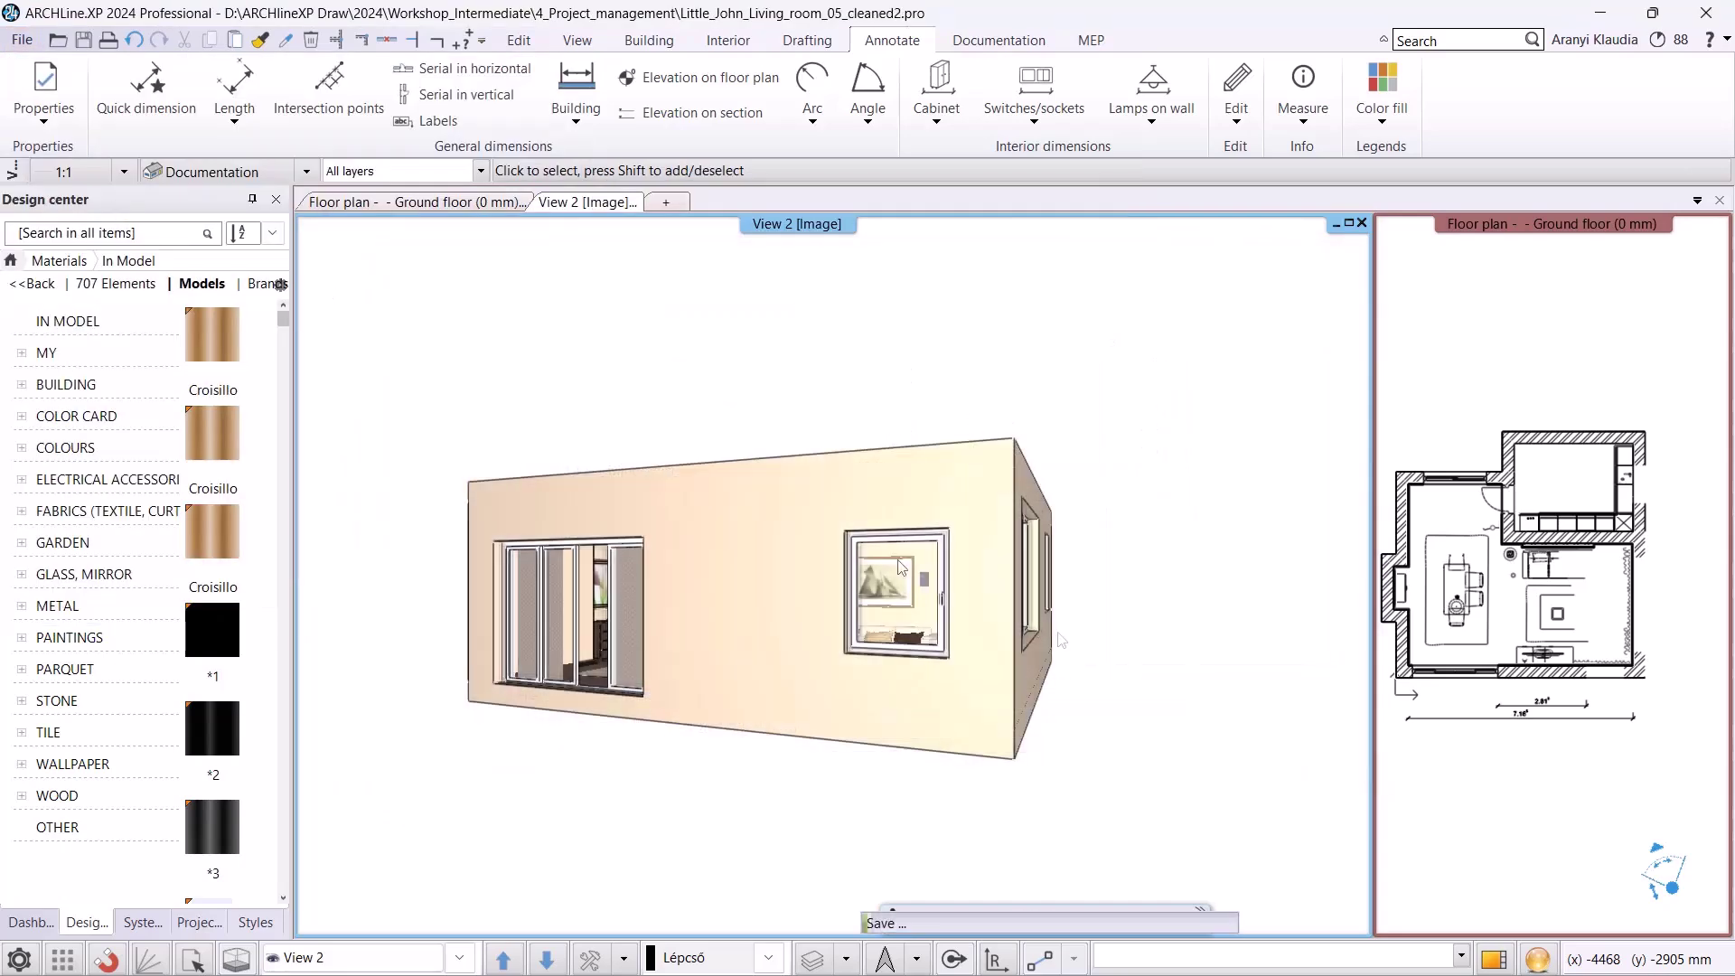
- Purge all 1320 unused materials (5.94 MB) with the Project Cleaner
{"action": "left_click", "coordinate": [22, 40]}
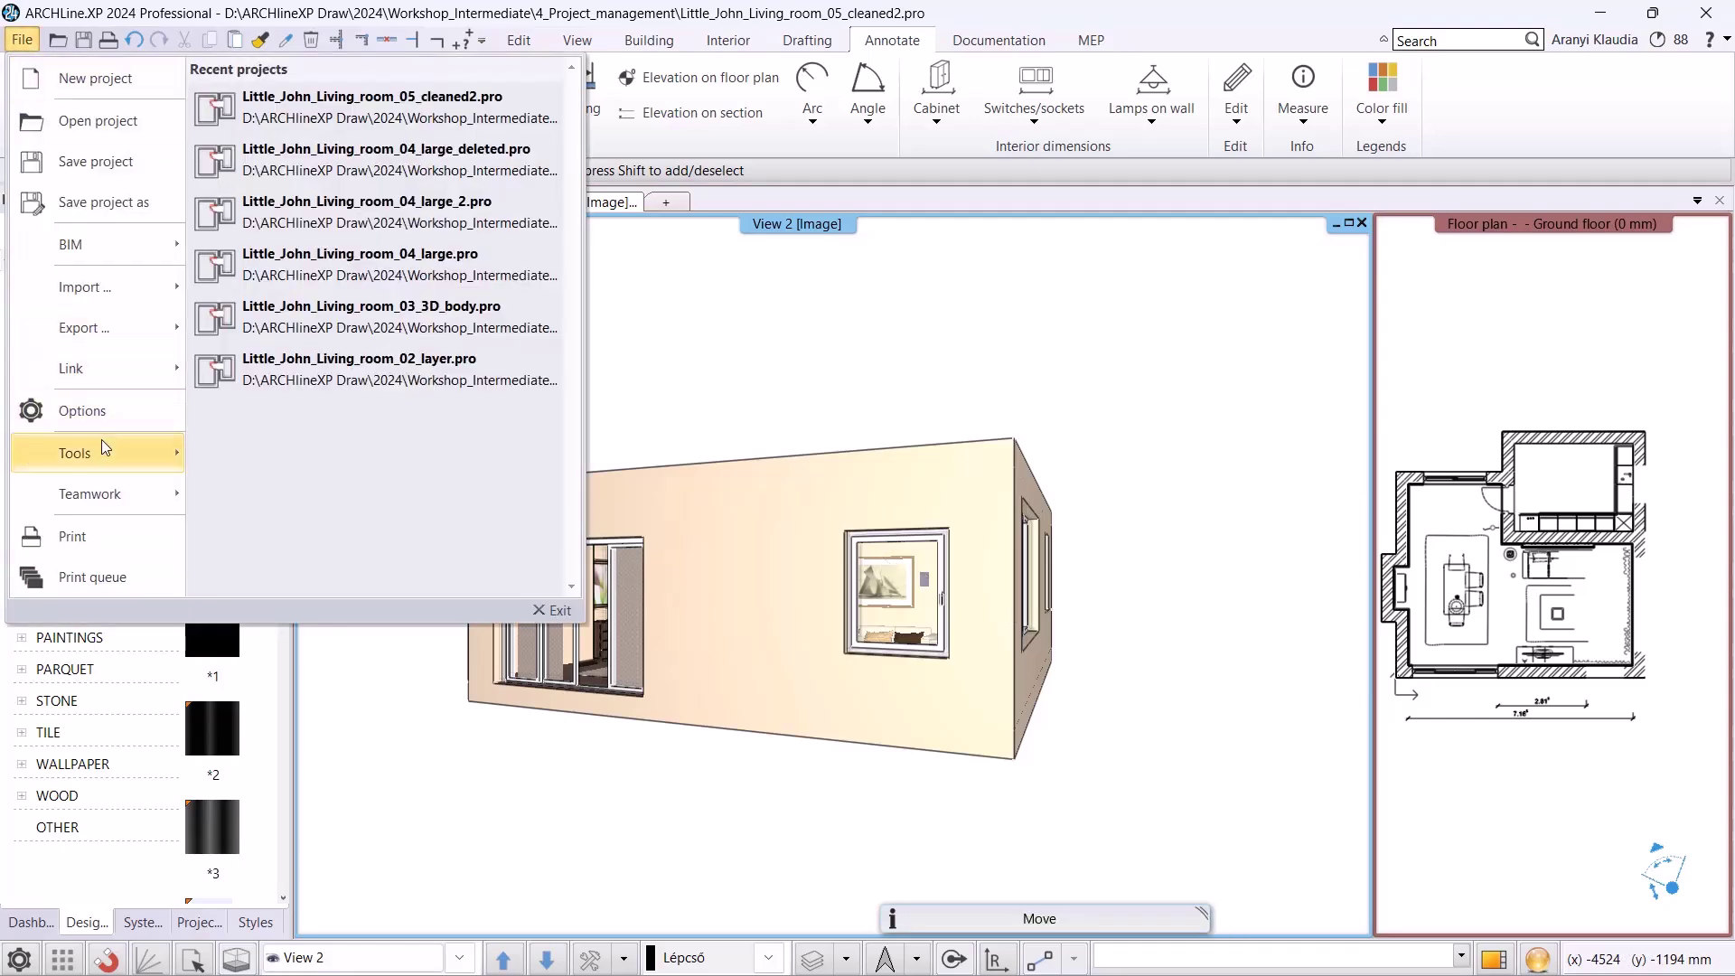
{"action": "mouse_move", "coordinate": [101, 450]}
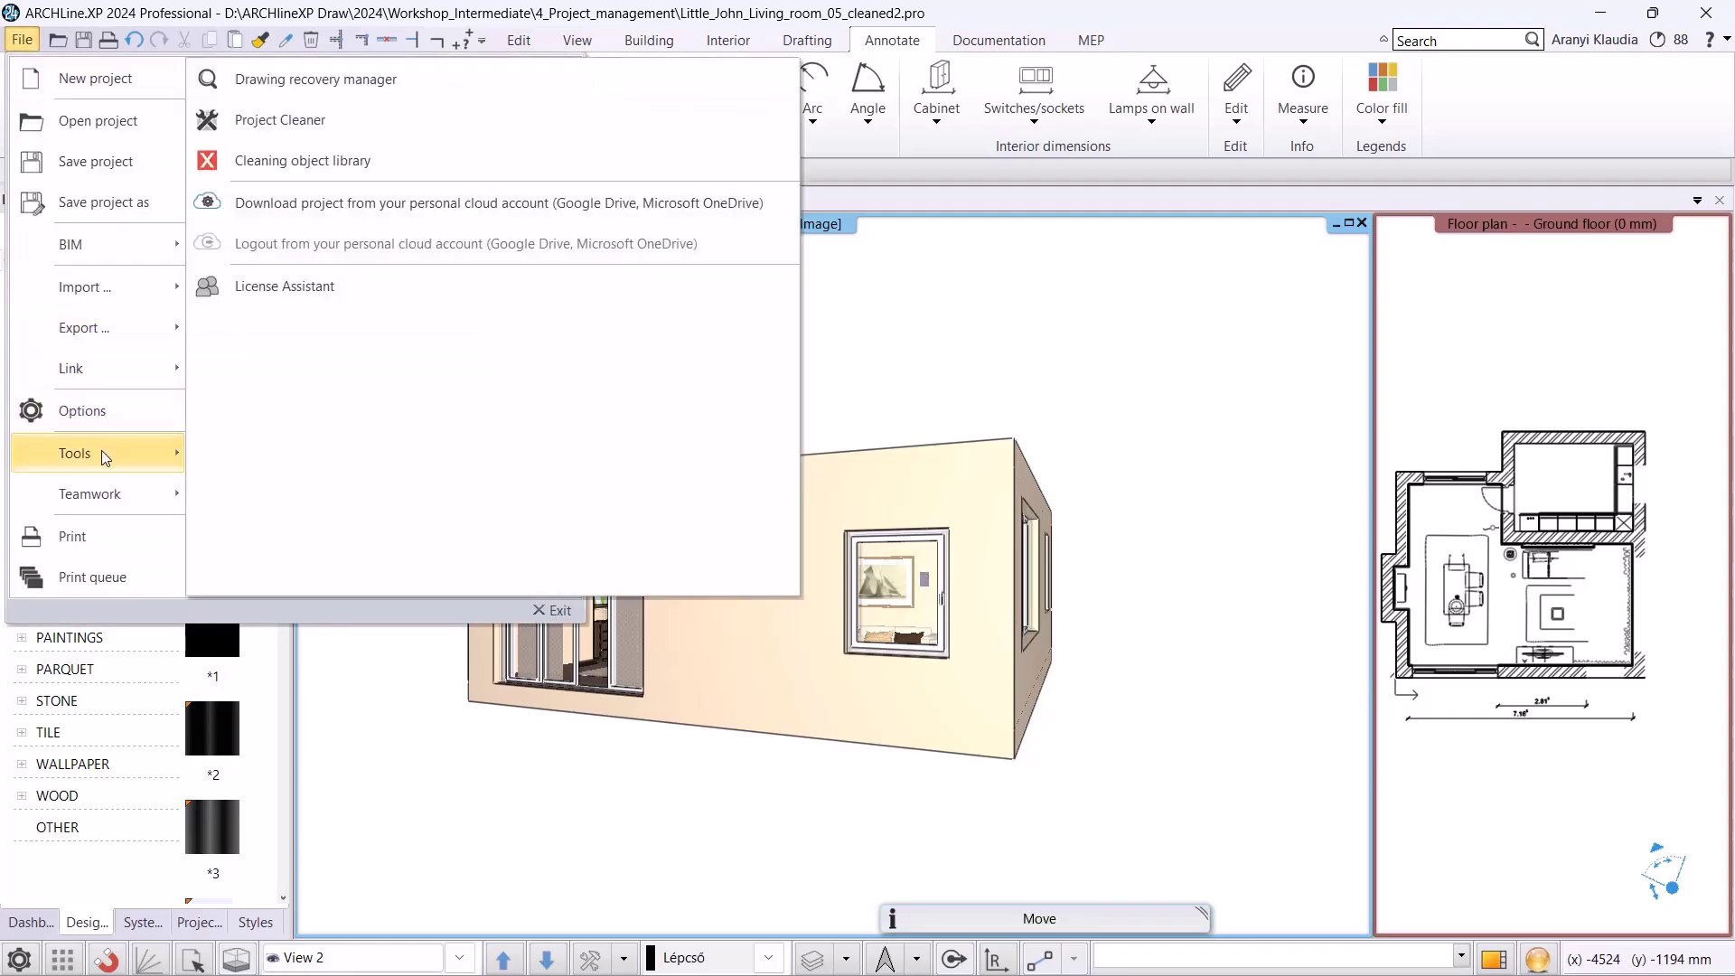
{"action": "left_click", "coordinate": [366, 141]}
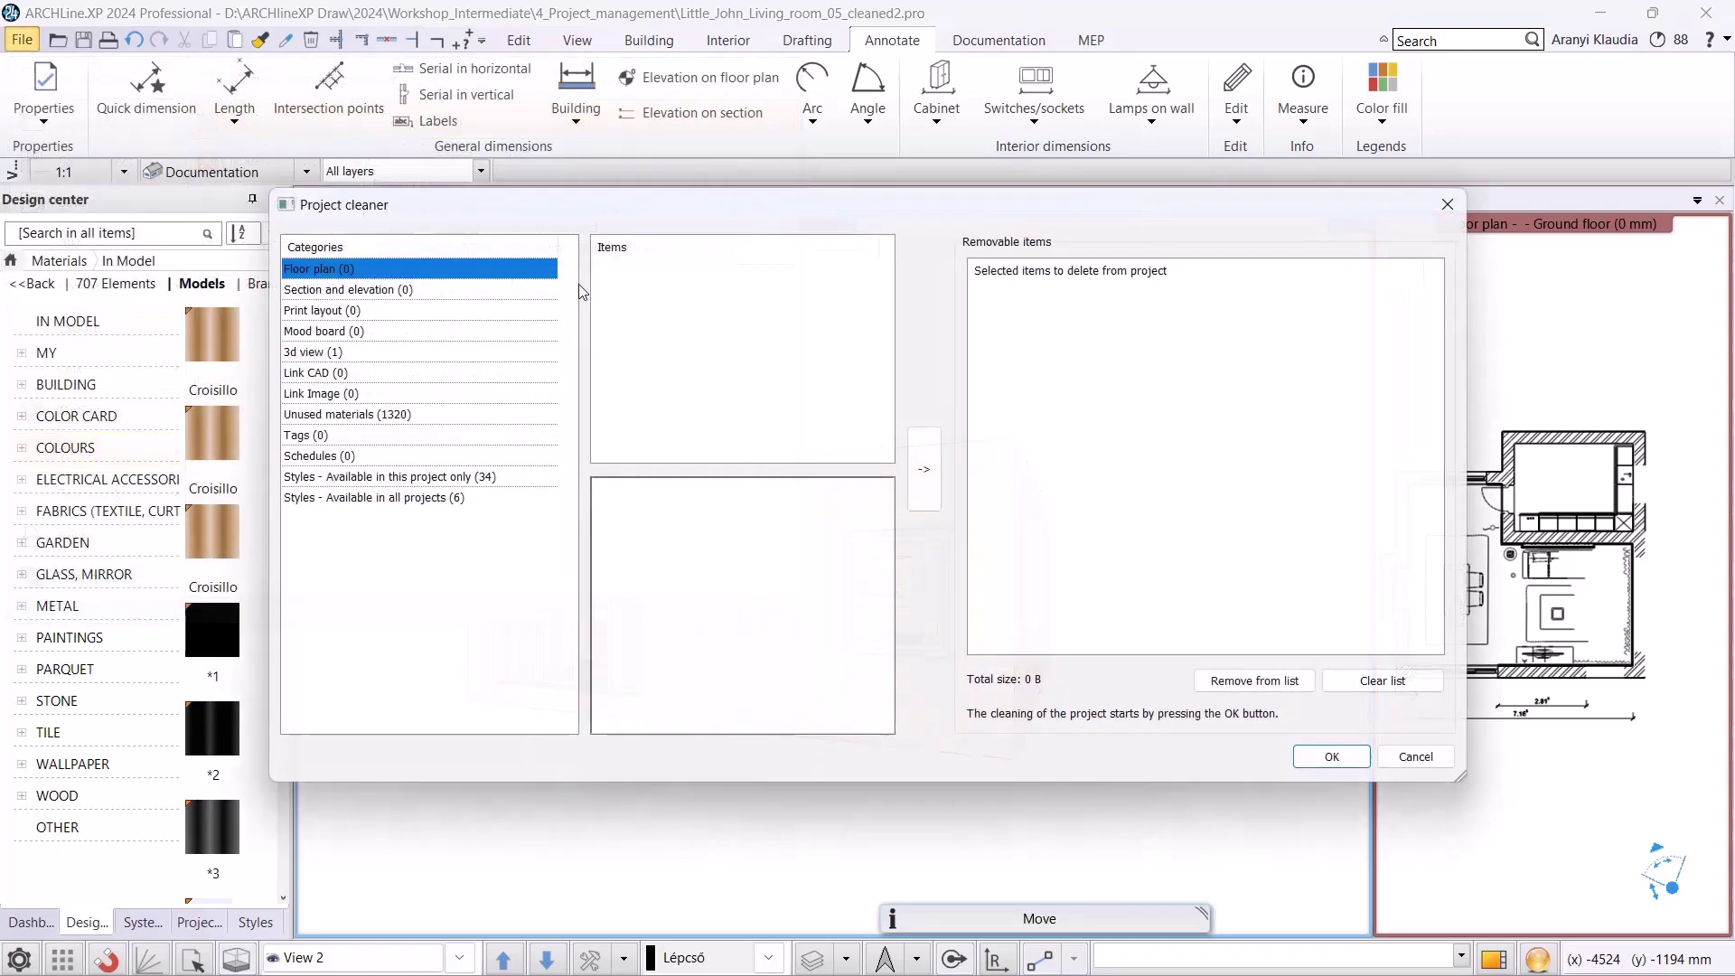
{"action": "left_click", "coordinate": [382, 417]}
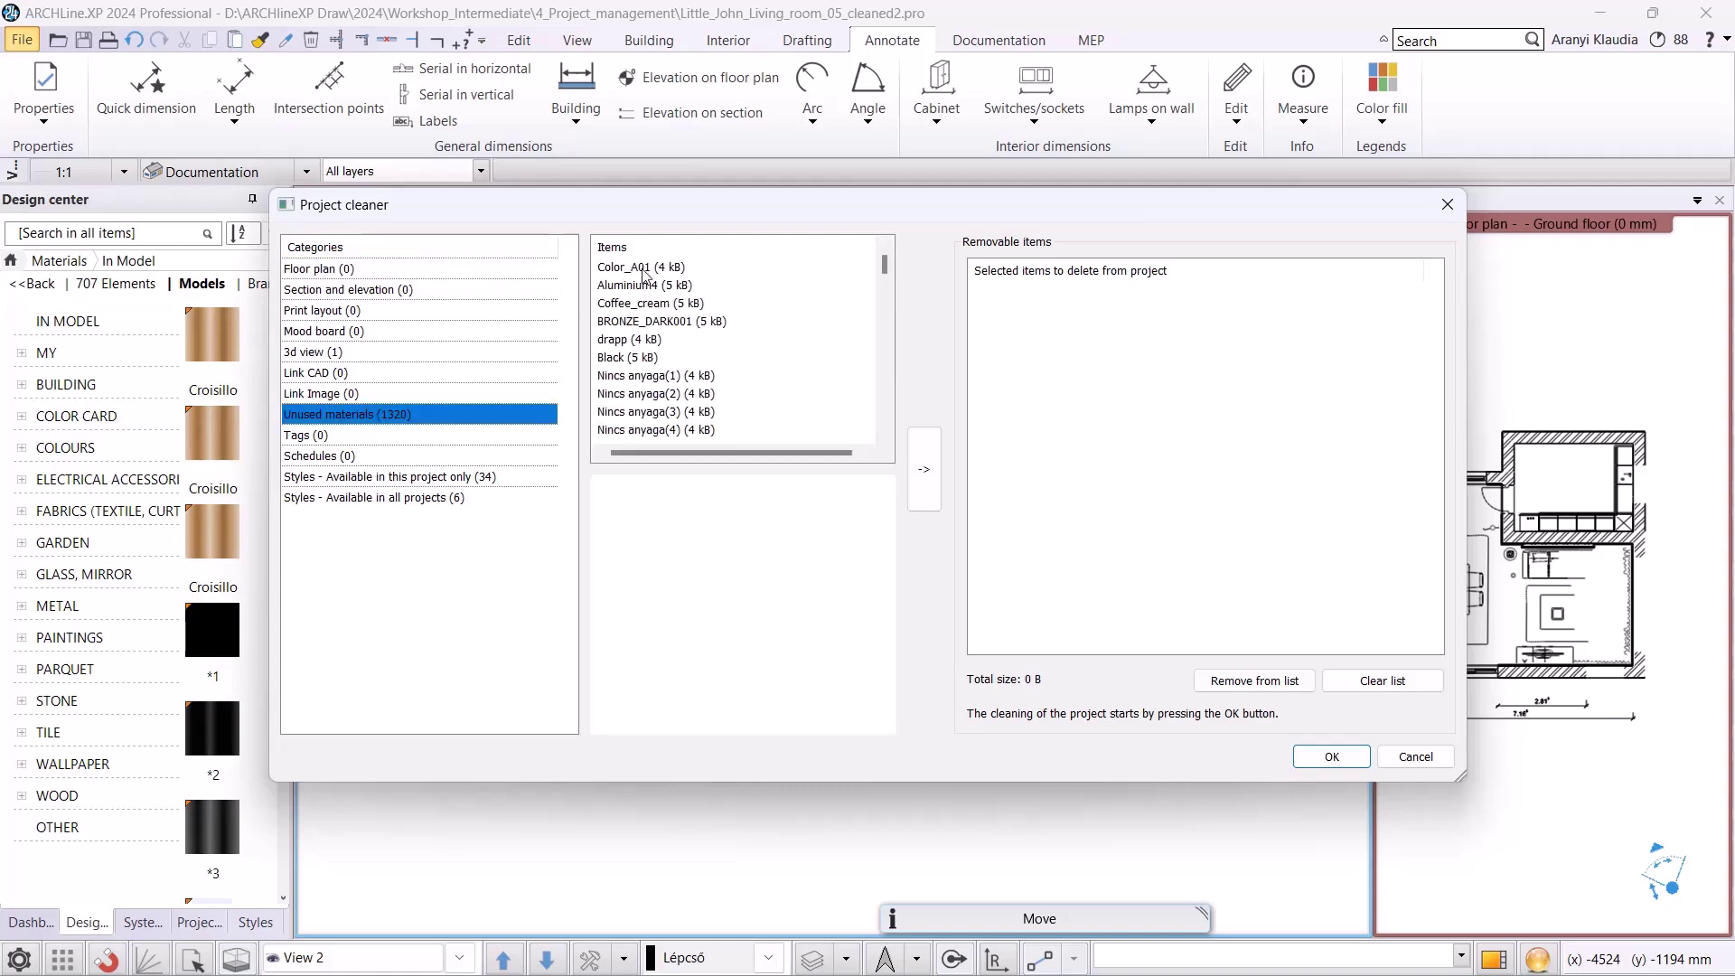
{"action": "left_click", "coordinate": [645, 268]}
{"action": "left_click_drag", "start_coordinate": [886, 269], "coordinate": [902, 457]}
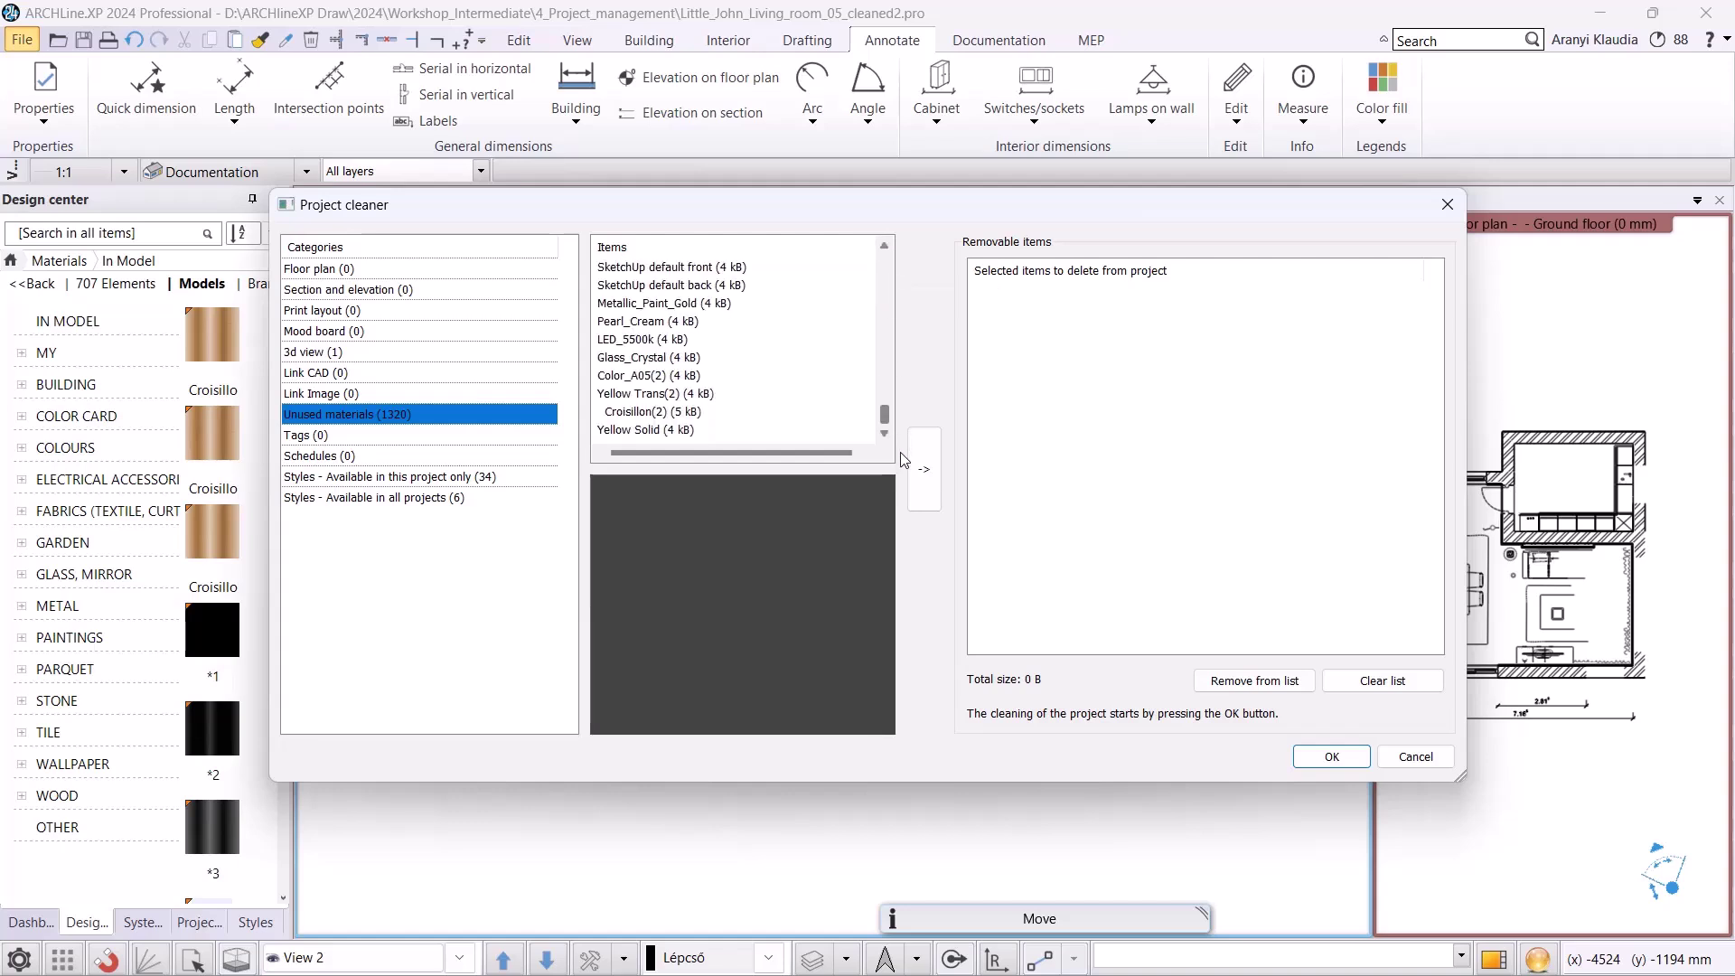
{"action": "left_click", "coordinate": [647, 430], "text": "shift"}
{"action": "left_click", "coordinate": [924, 469]}
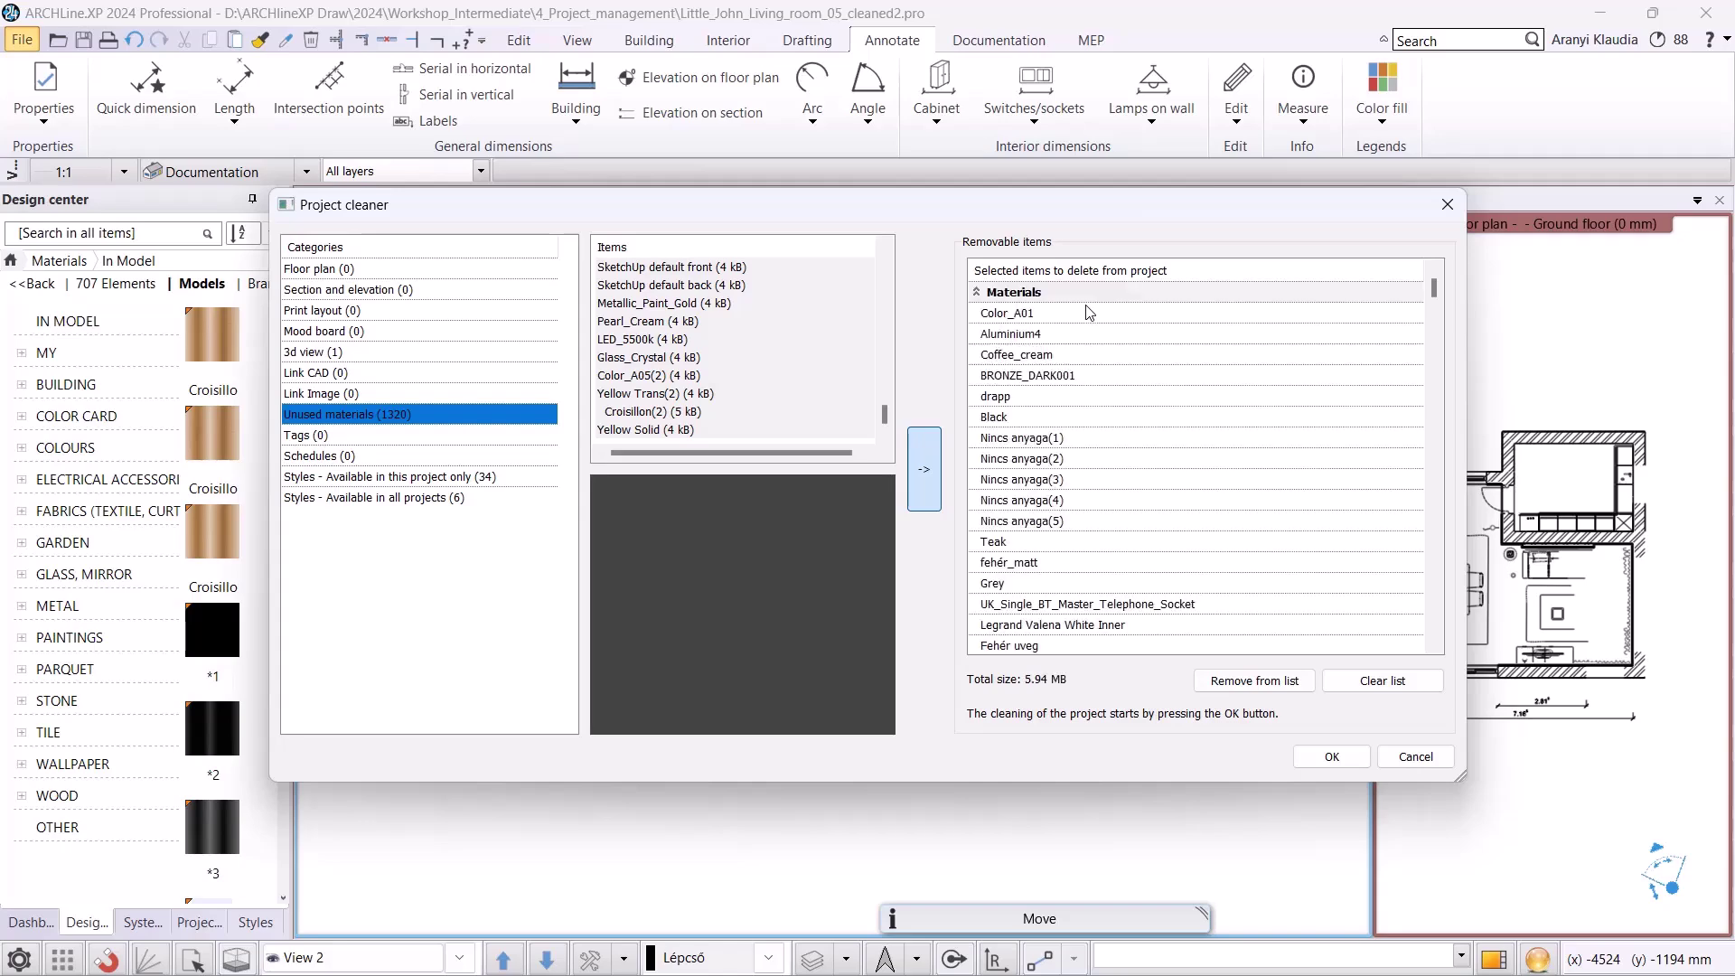
{"action": "left_click_drag", "start_coordinate": [1435, 295], "coordinate": [1461, 639]}
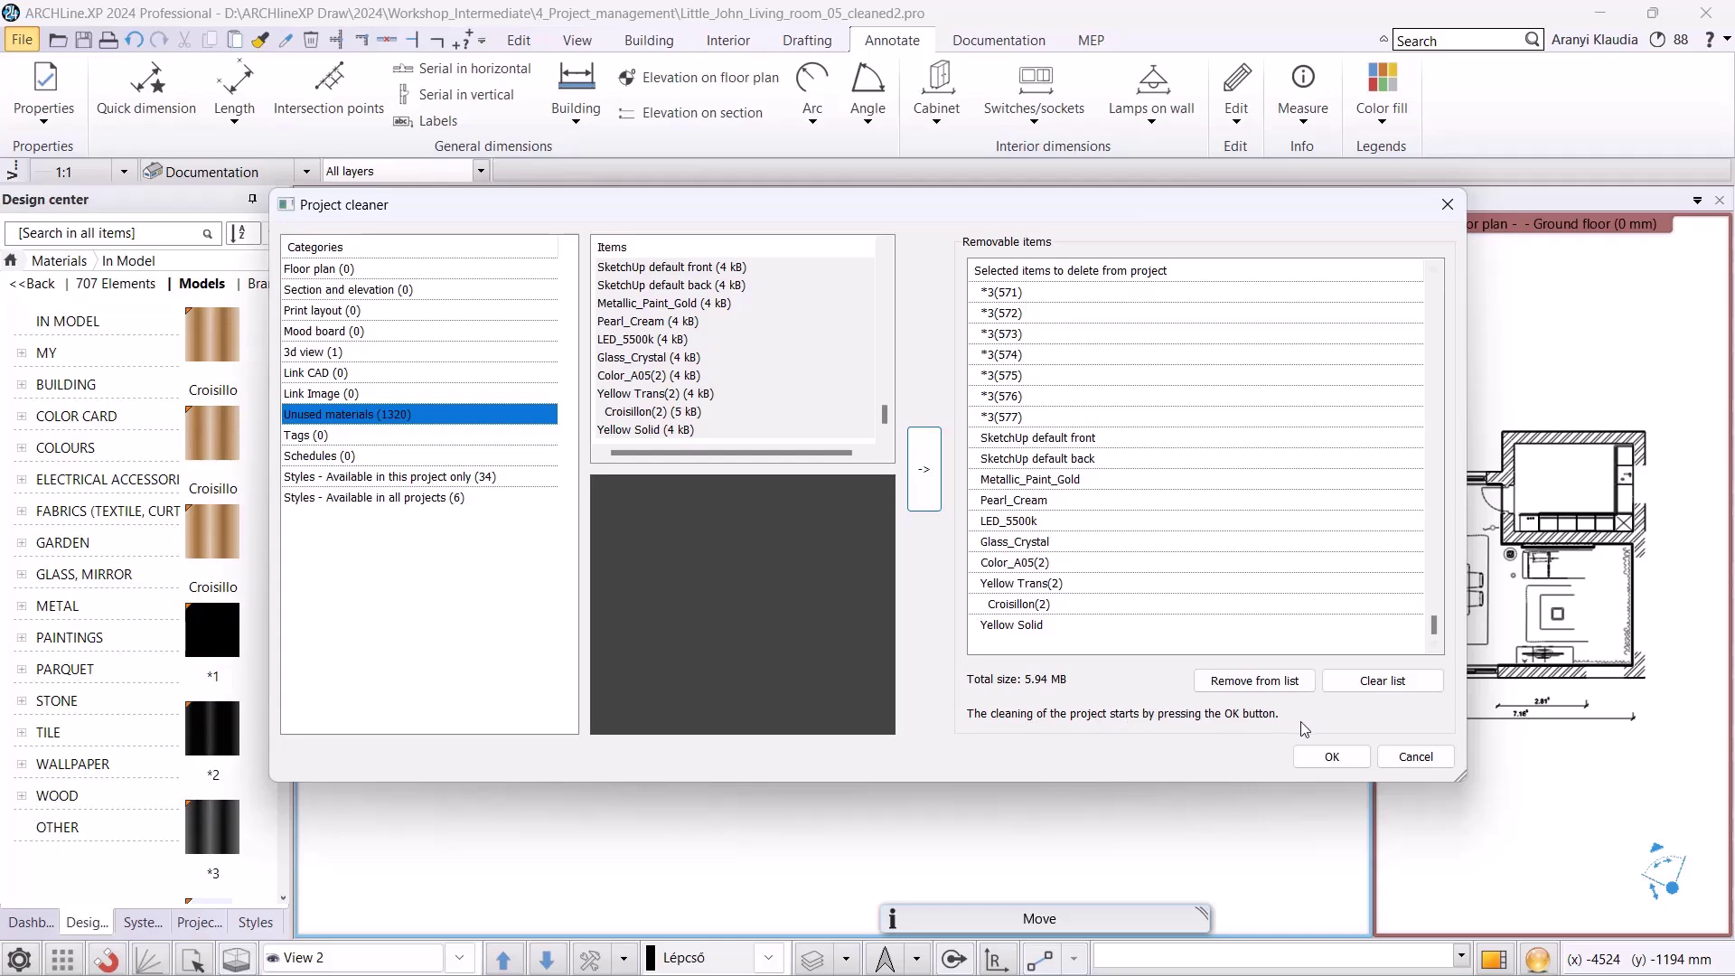
{"action": "left_click", "coordinate": [1354, 761]}
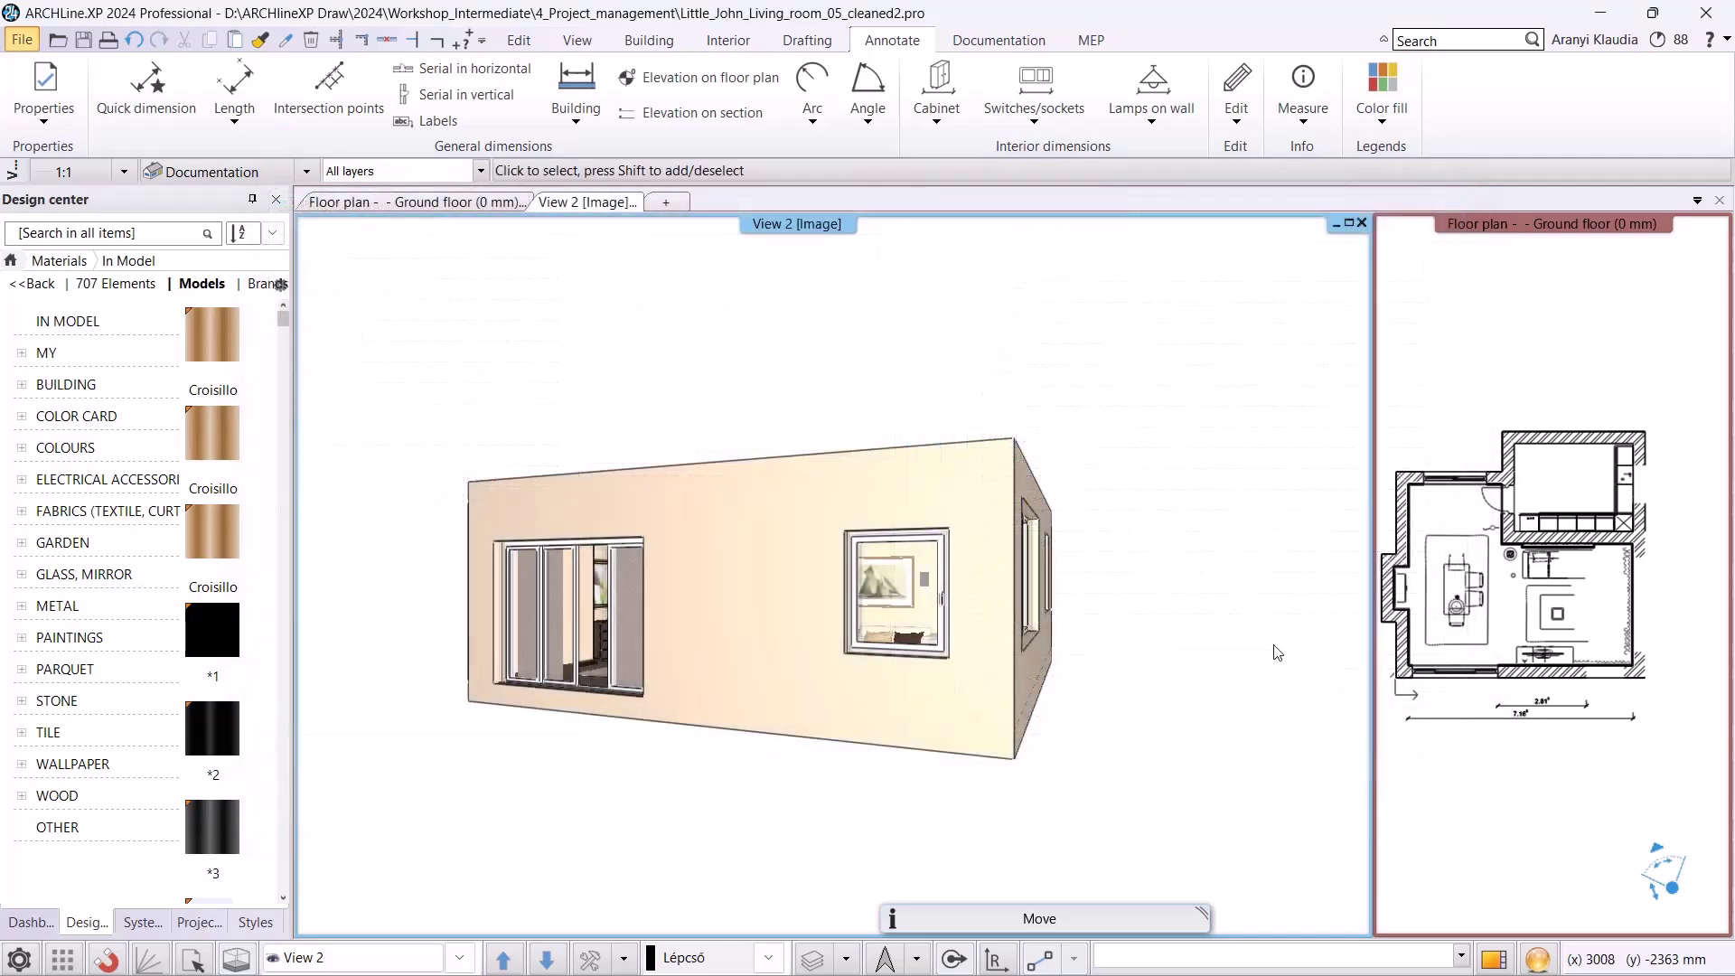
- Reopen the In Model materials list, now down to 107 elements
{"action": "left_click", "coordinate": [68, 321]}
{"action": "left_click", "coordinate": [32, 282]}
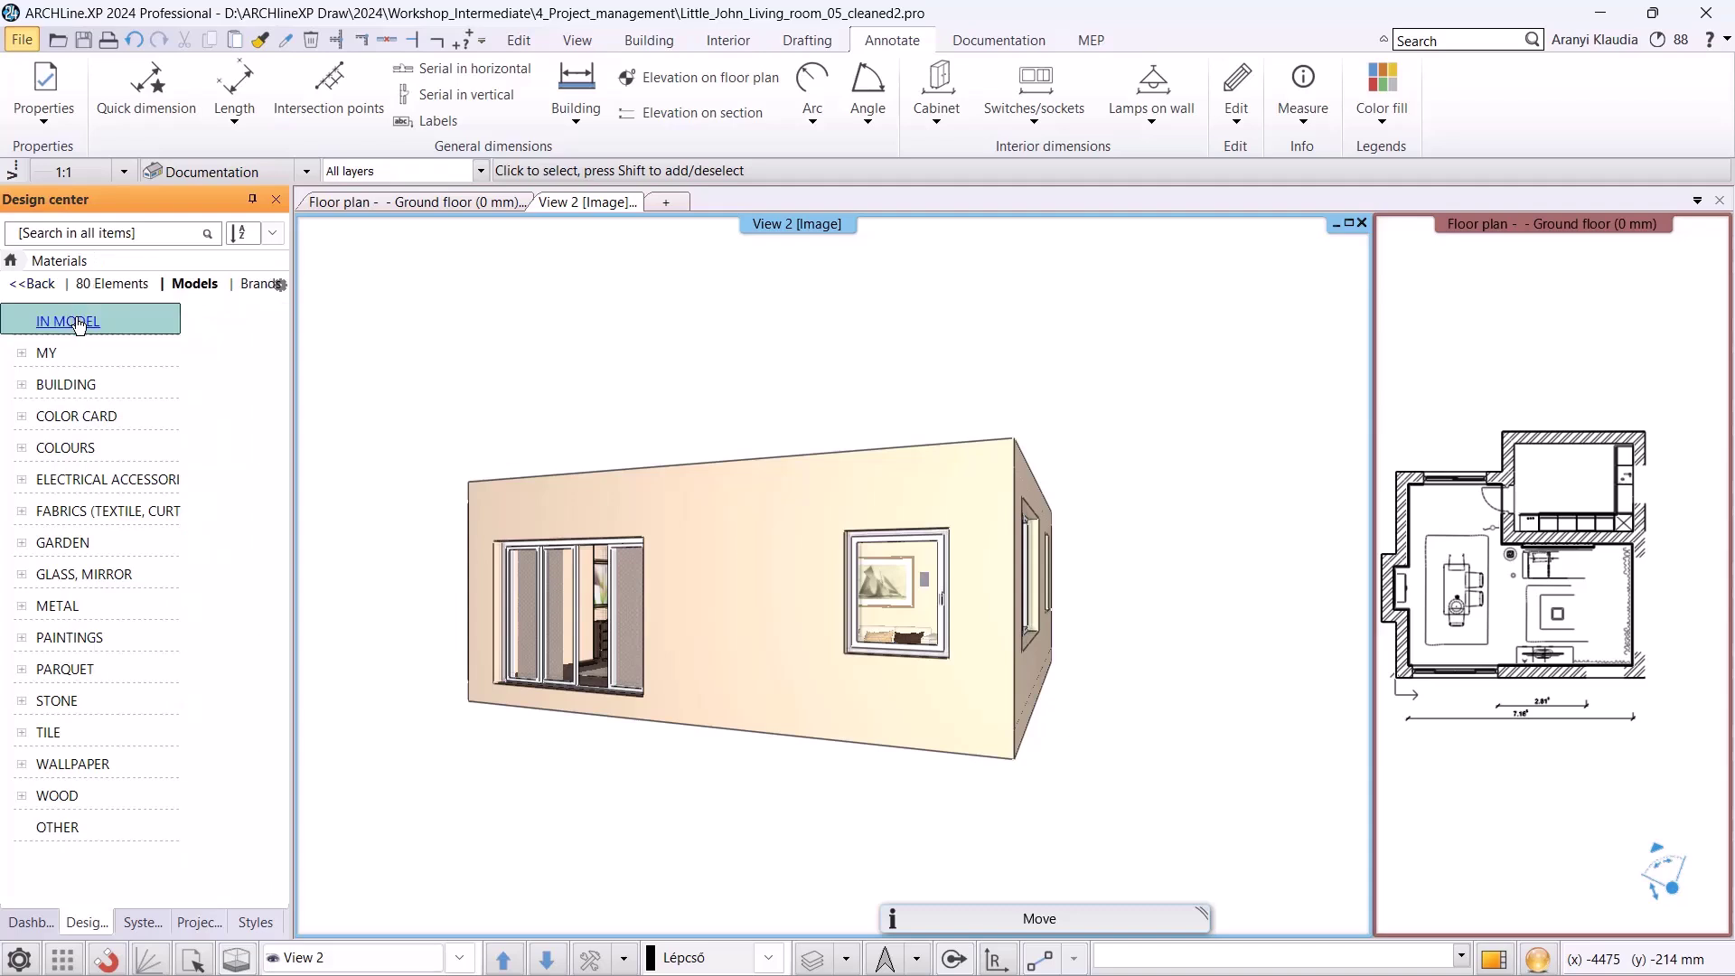
{"action": "left_click", "coordinate": [79, 323]}
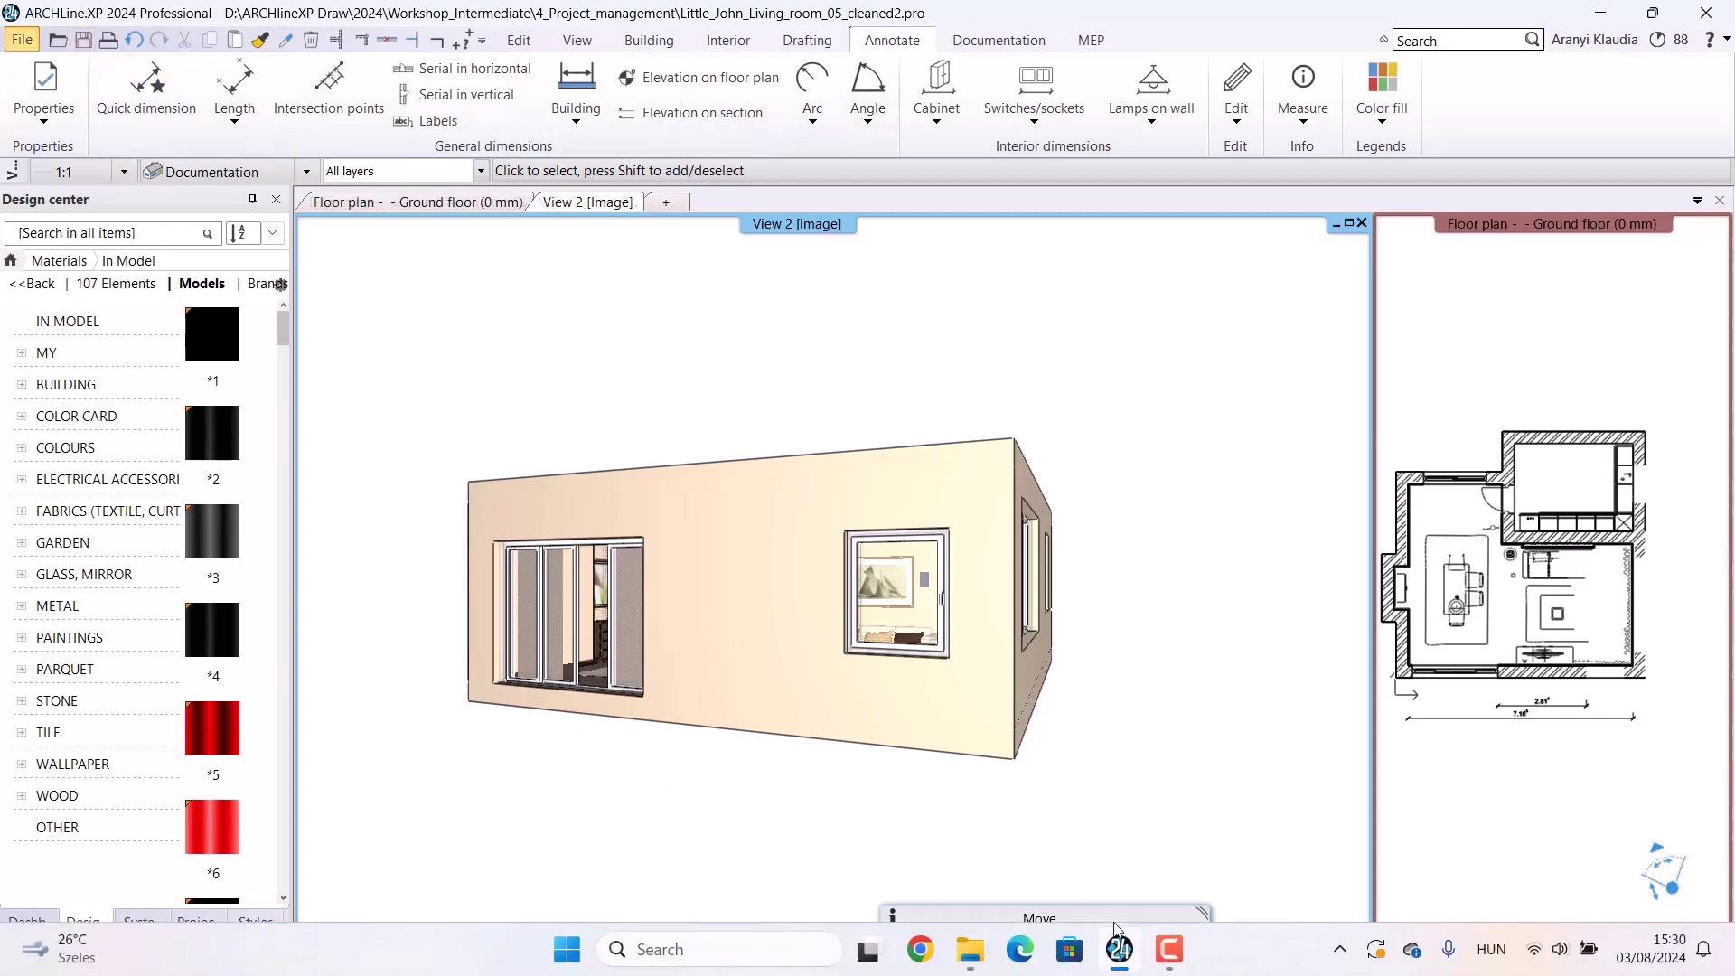
- Resave the cleaned project and confirm Little_John_Living_room_05_cleaned2 is now 22,250 KB
{"action": "left_click", "coordinate": [971, 949]}
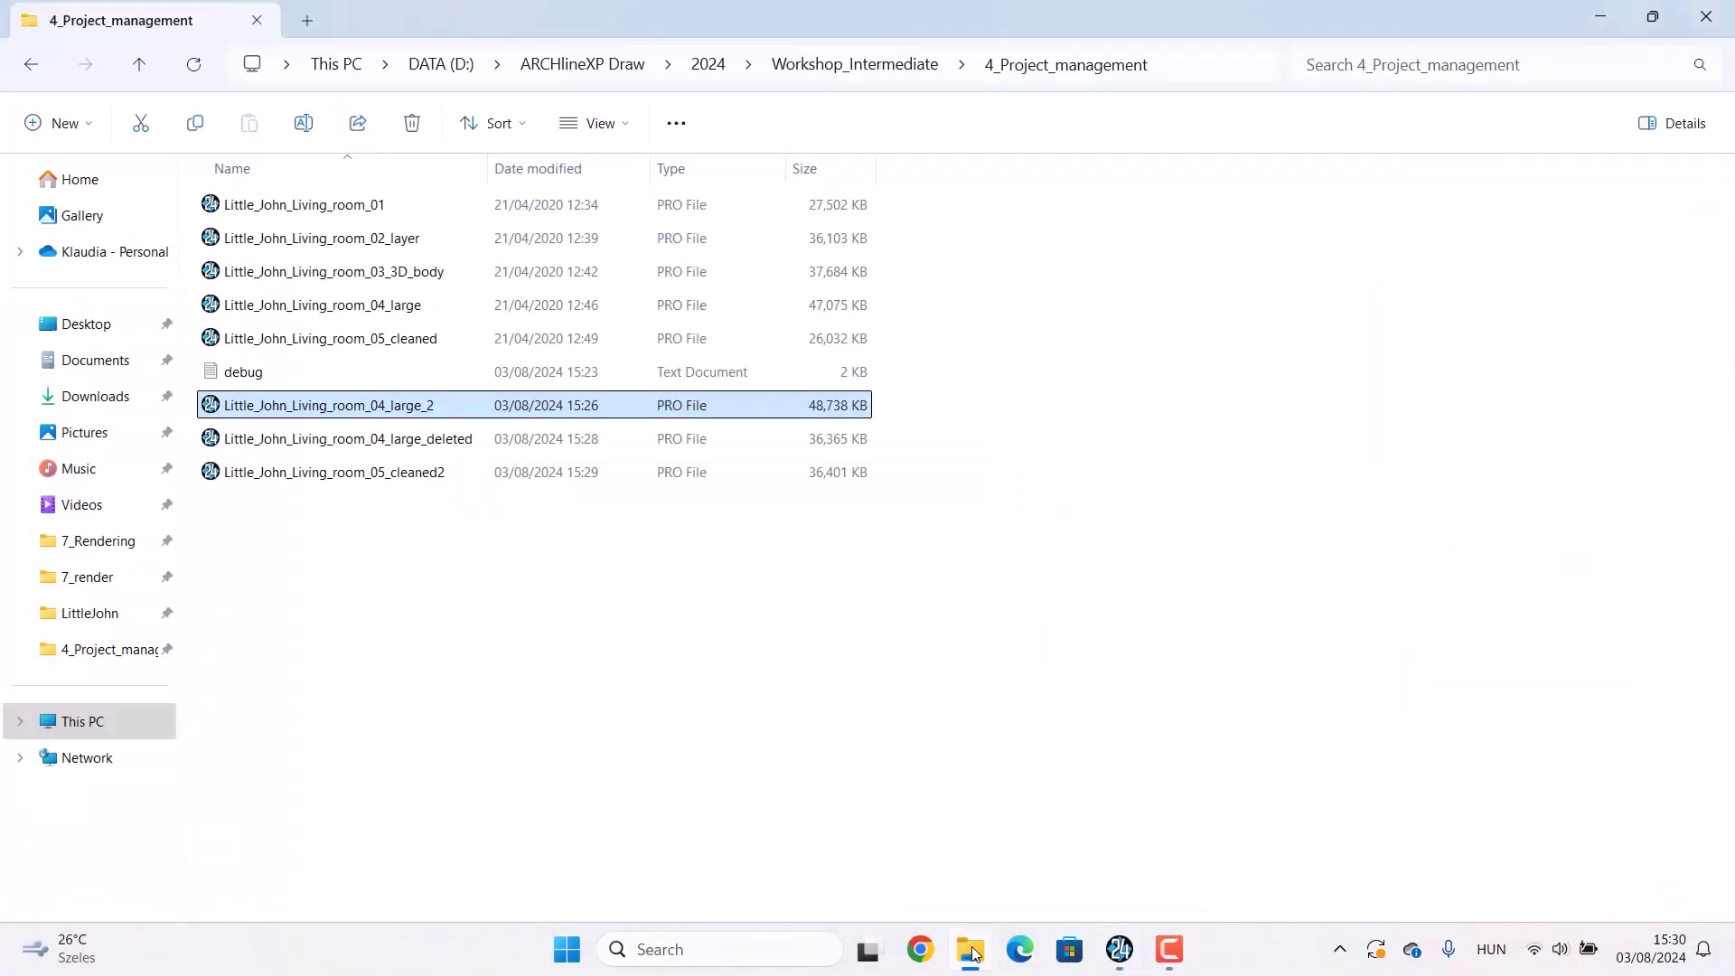
{"action": "left_click", "coordinate": [1593, 16]}
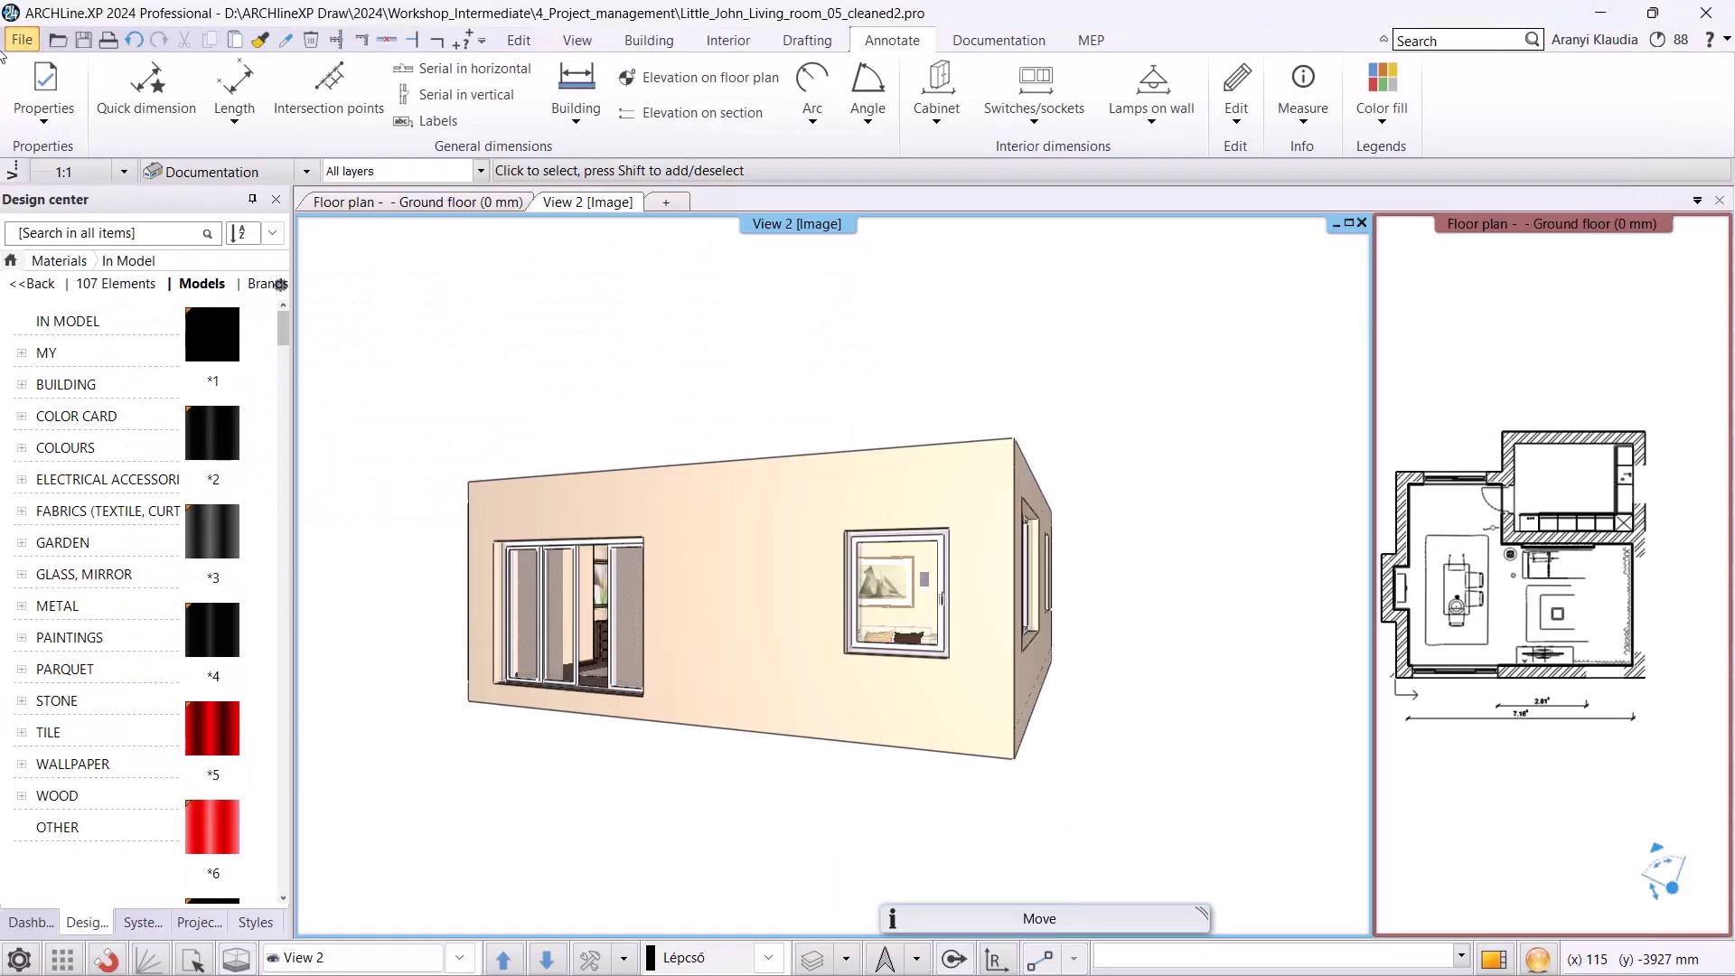
{"action": "left_click", "coordinate": [90, 44]}
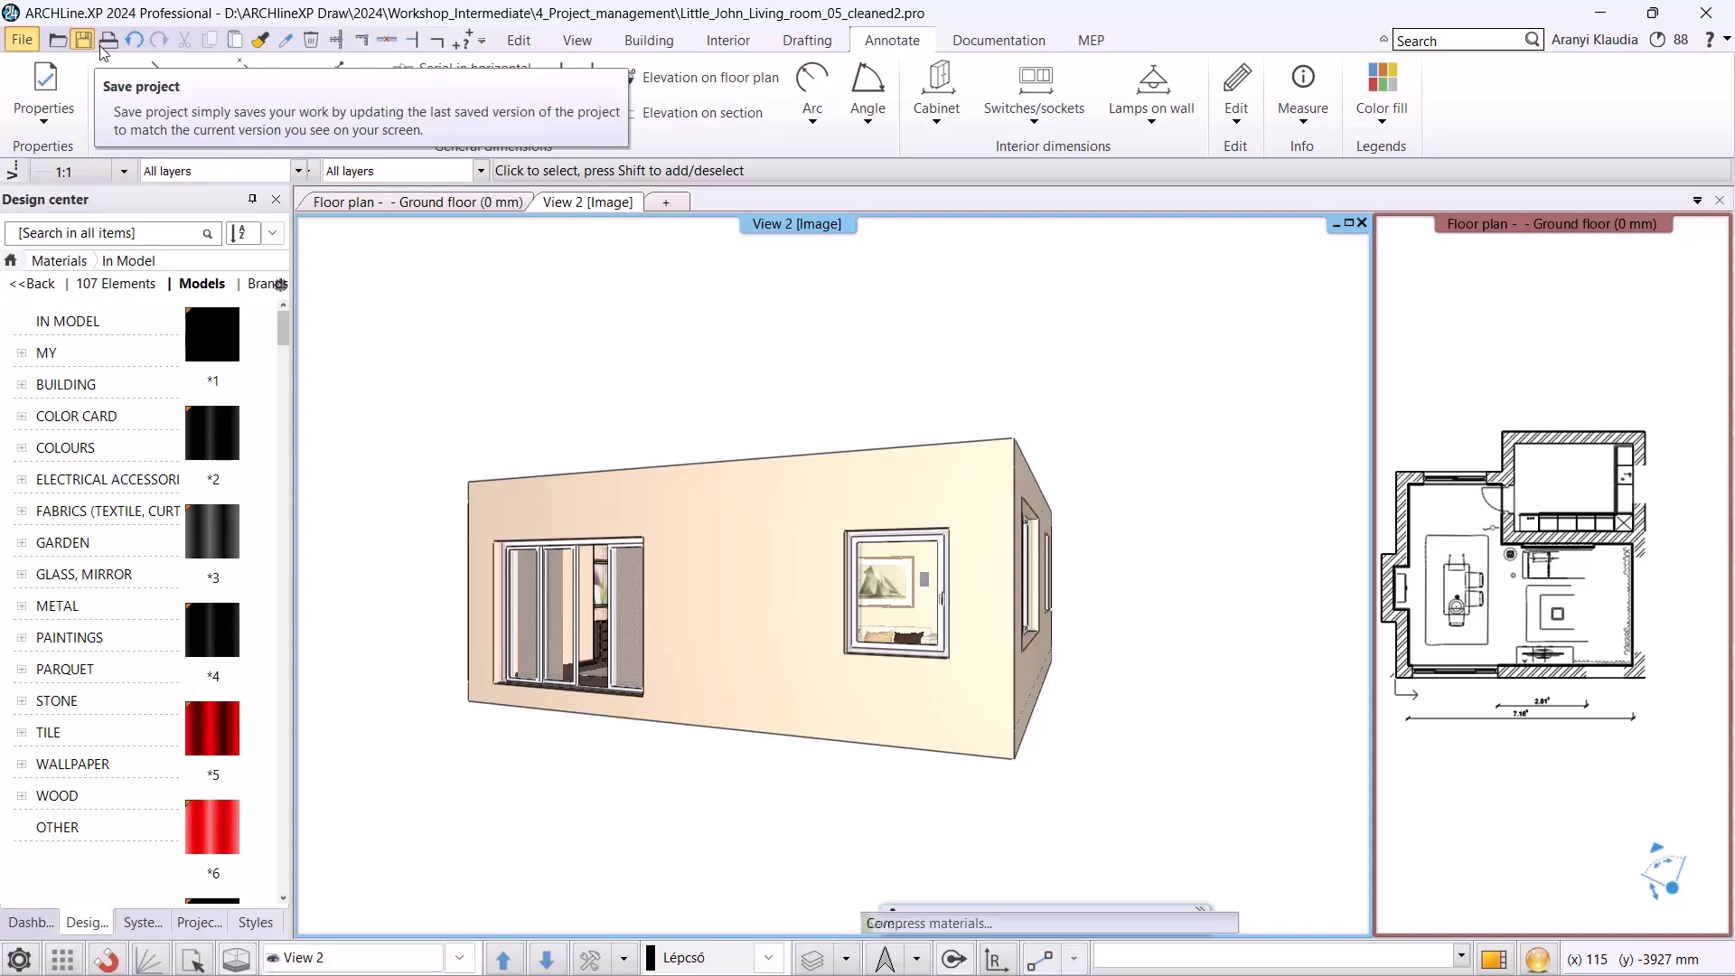
{"action": "left_click", "coordinate": [934, 956]}
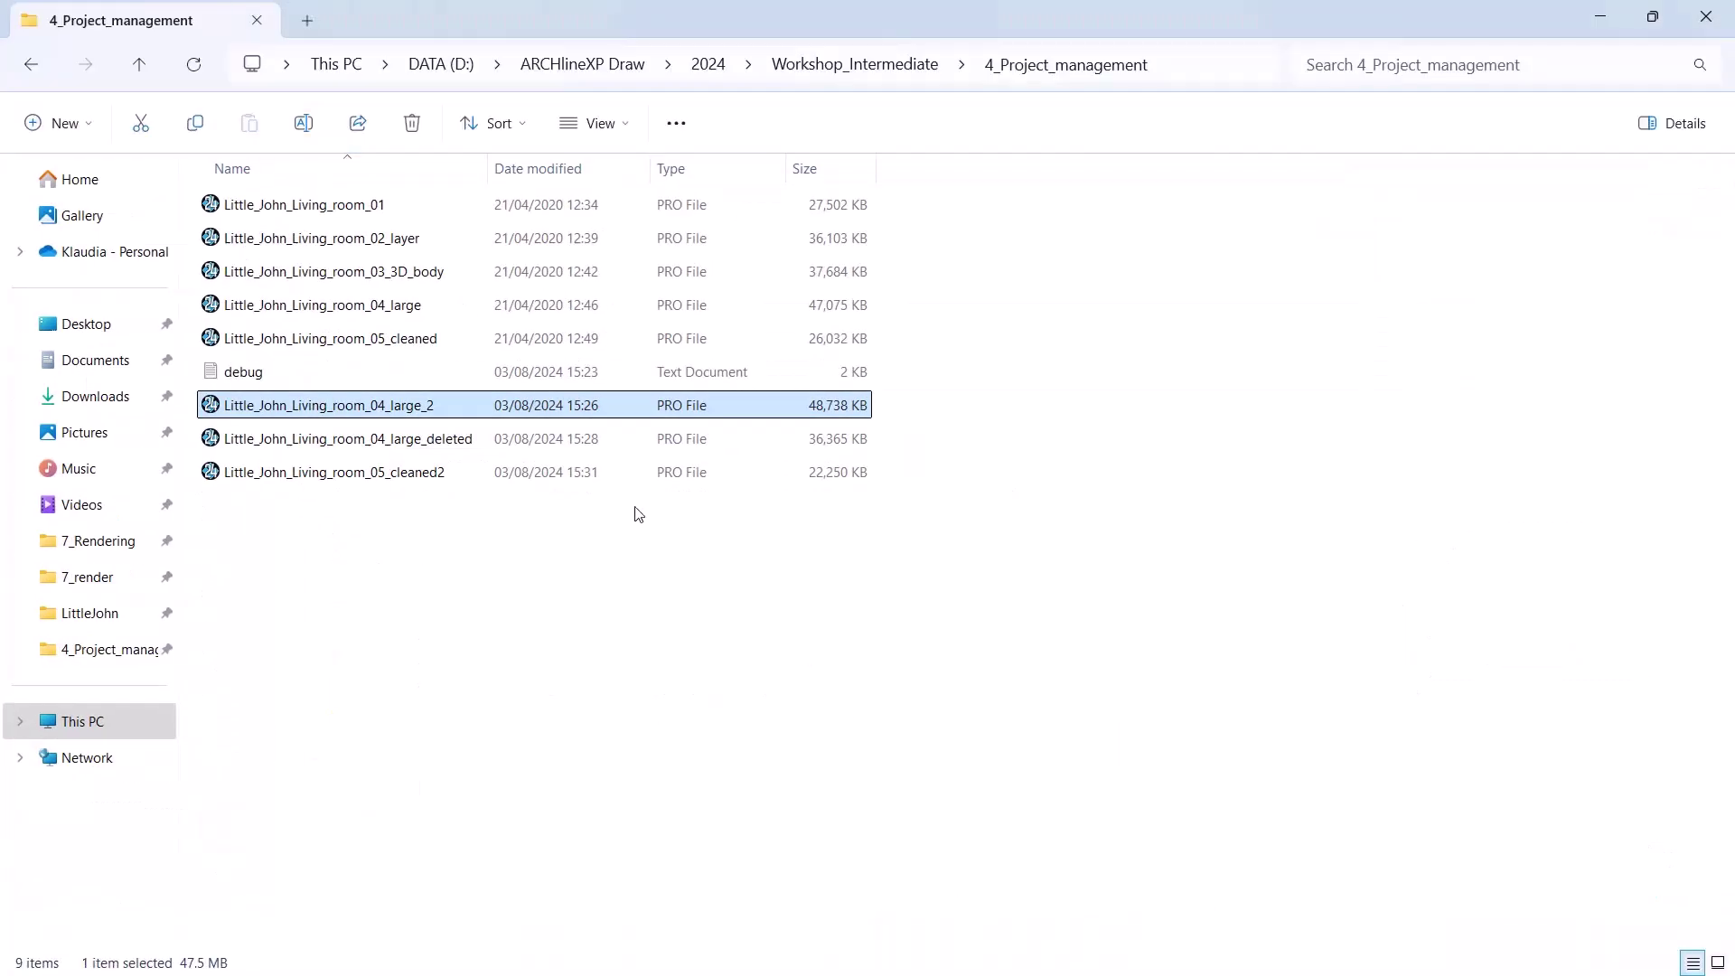
{"action": "left_click", "coordinate": [637, 513]}
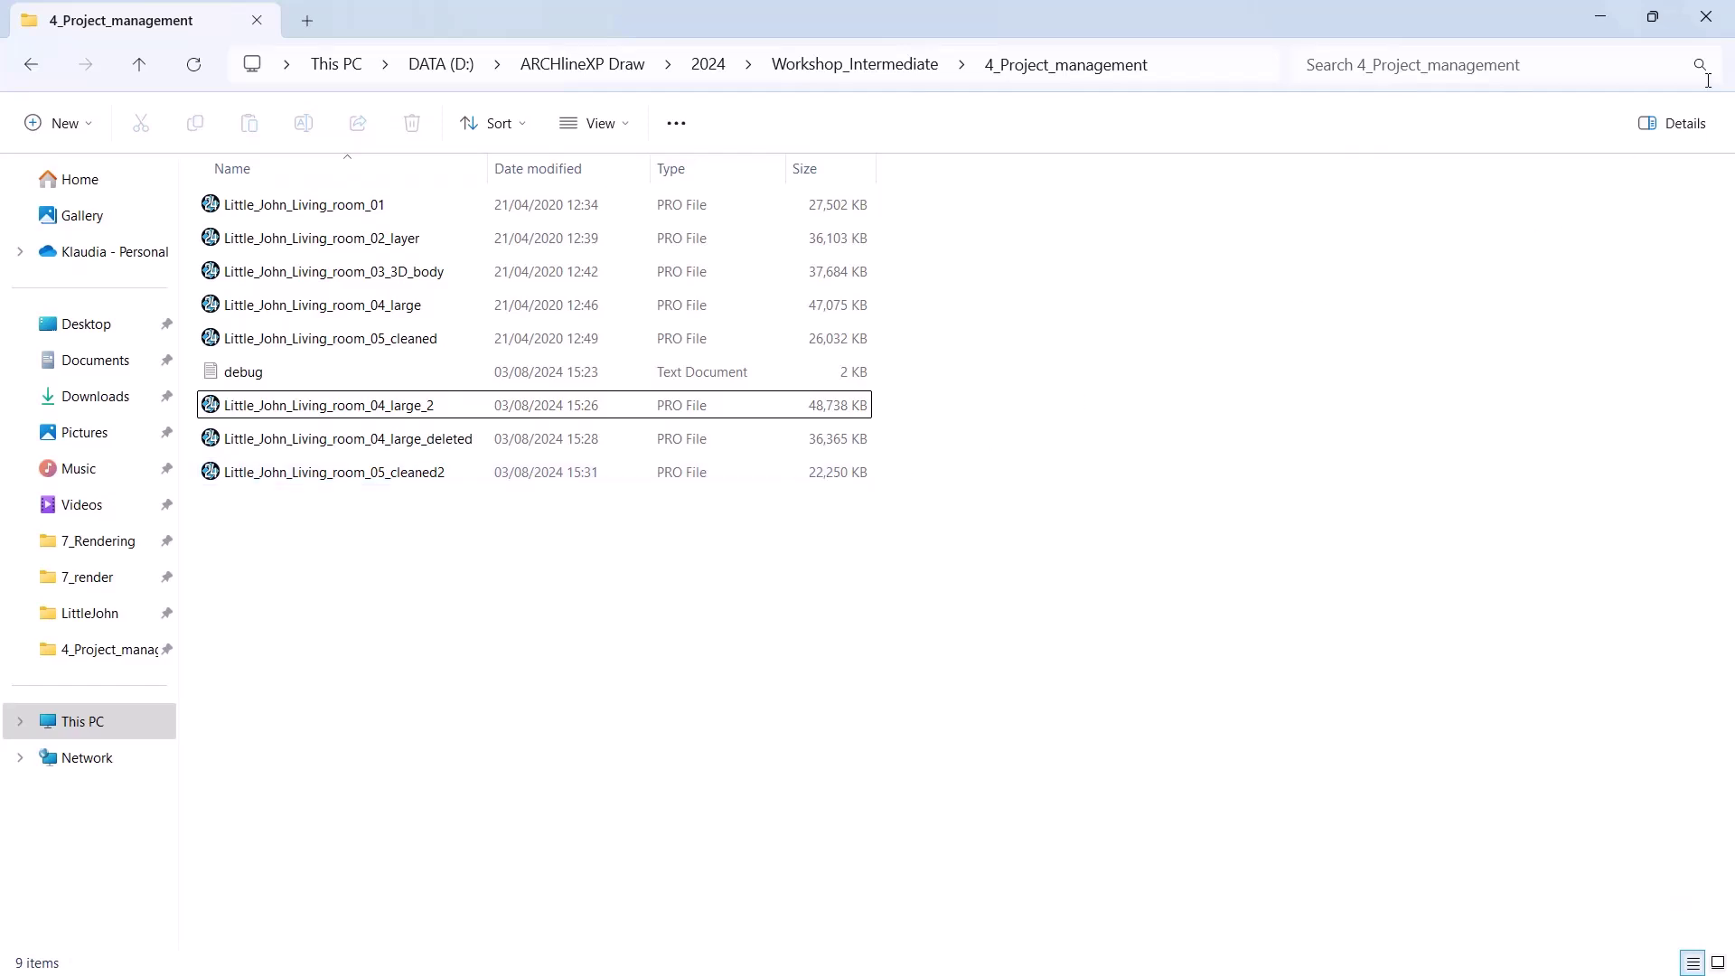
{"action": "left_click", "coordinate": [1598, 18]}
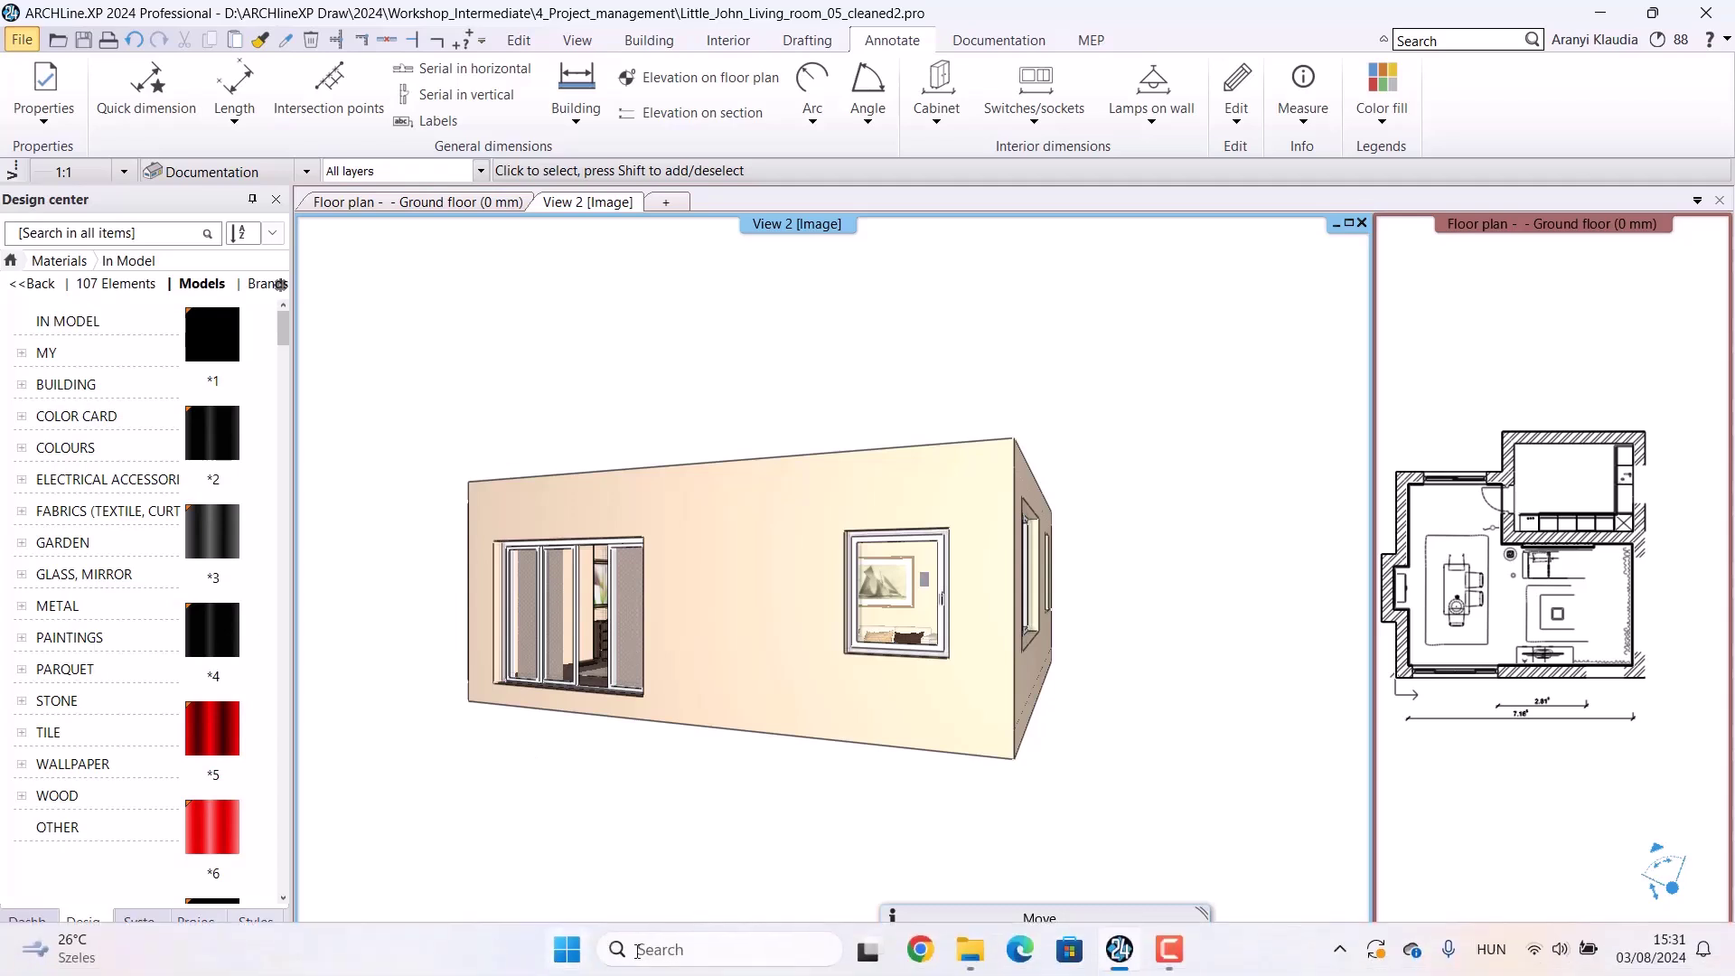
{"action": "left_click", "coordinate": [667, 954]}
{"action": "type", "text": "dxdiag"}
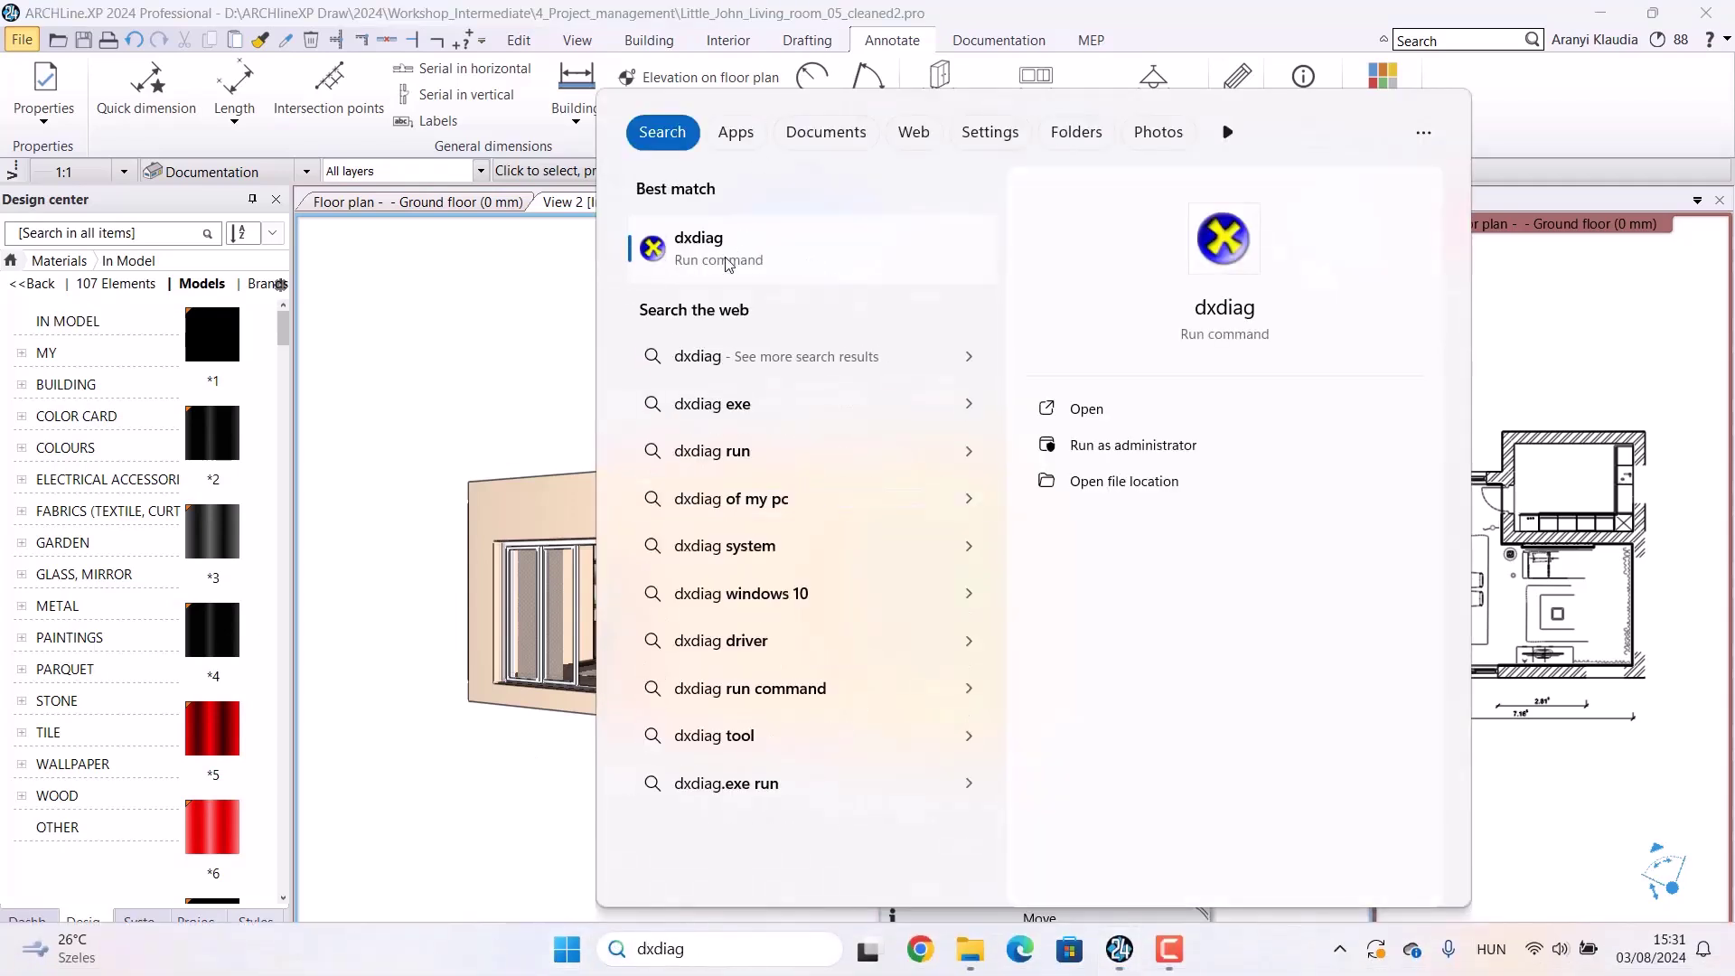
{"action": "left_click", "coordinate": [728, 260]}
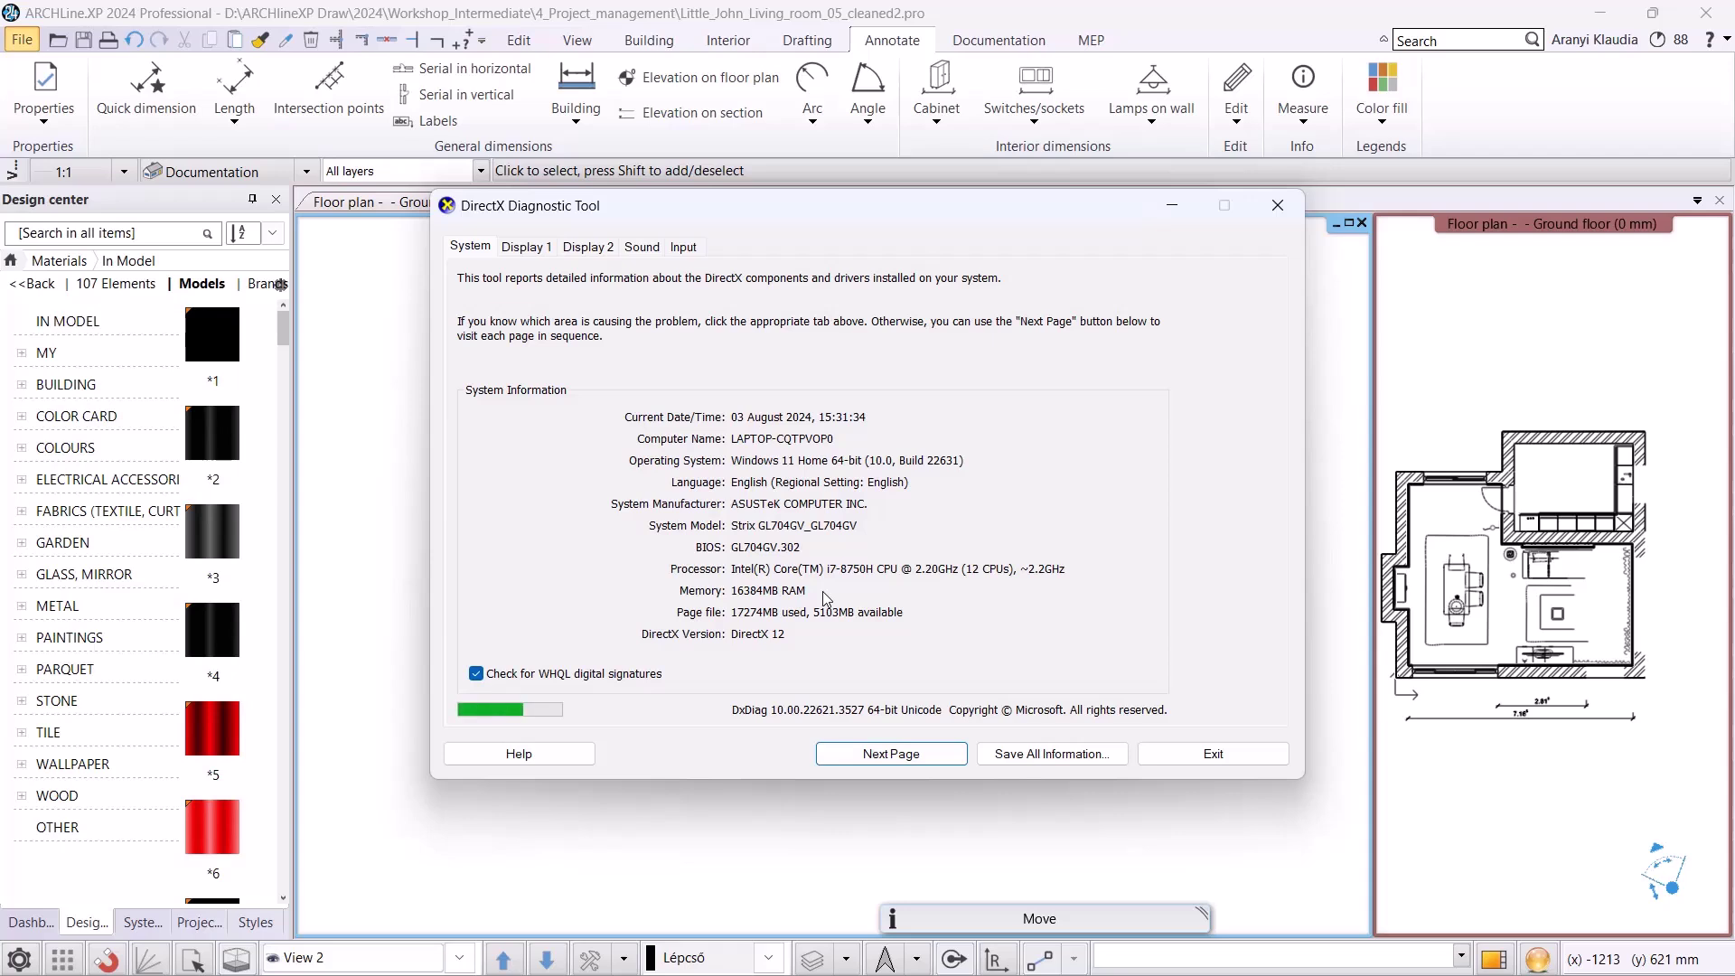
{"action": "left_click", "coordinate": [1276, 207]}
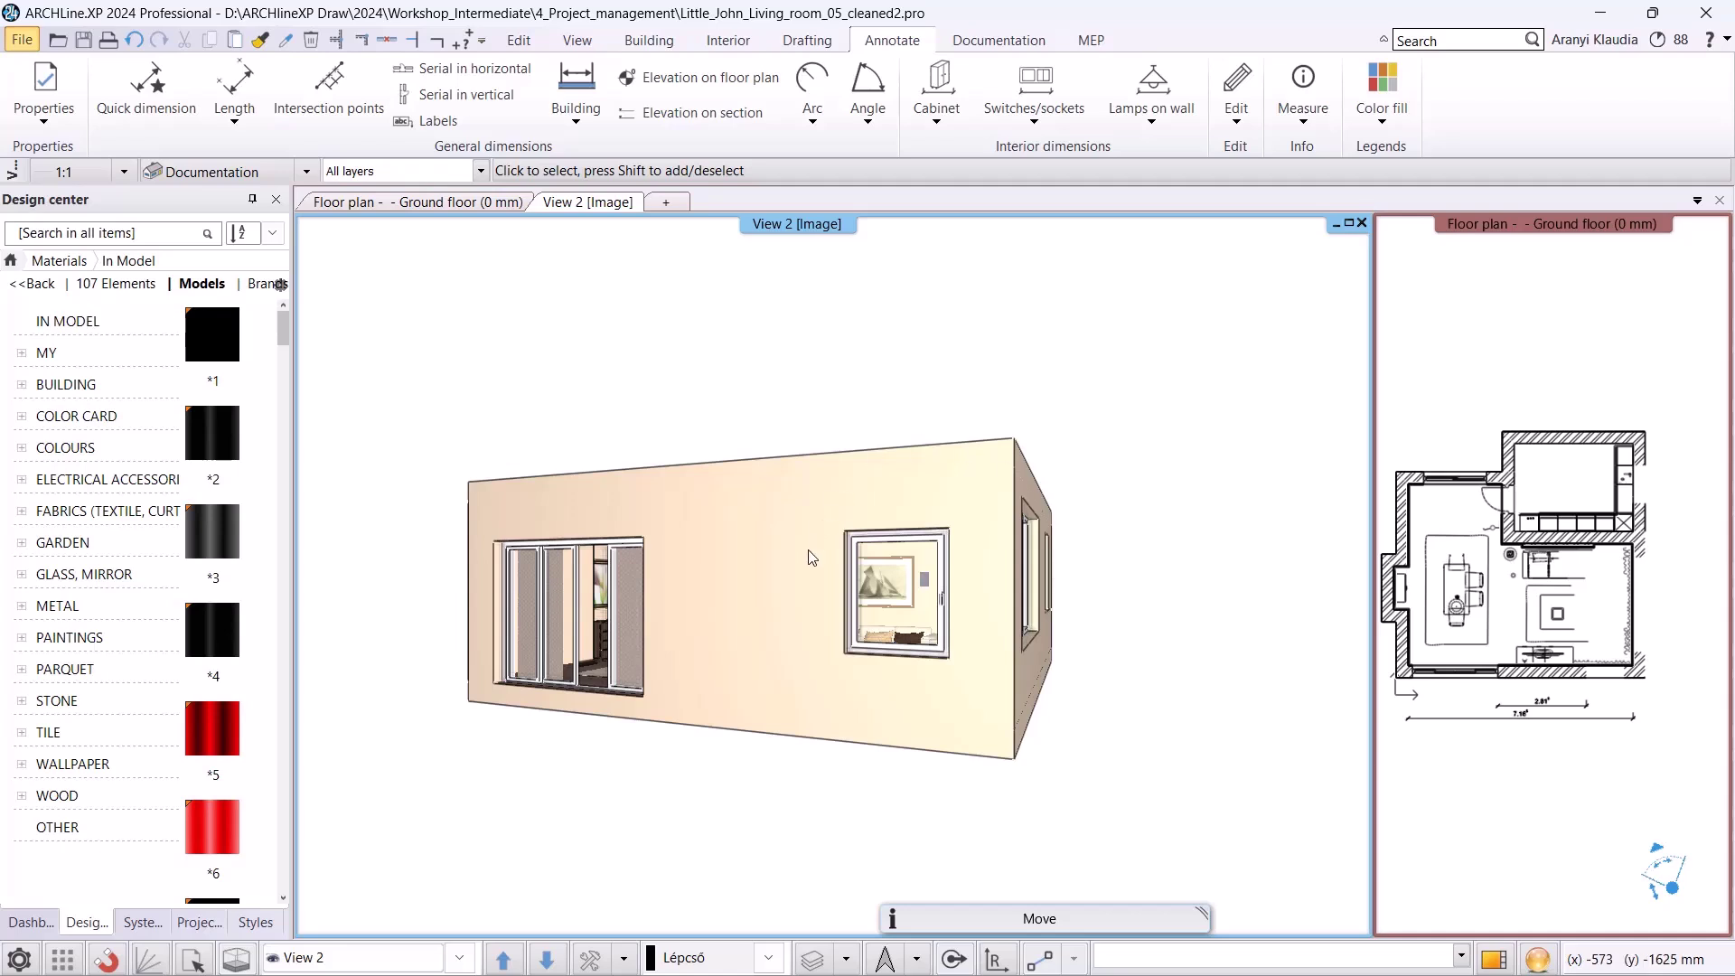
- Make the ground-floor plan the main view, with 3D View 2 beside it
{"action": "left_click", "coordinate": [484, 204]}
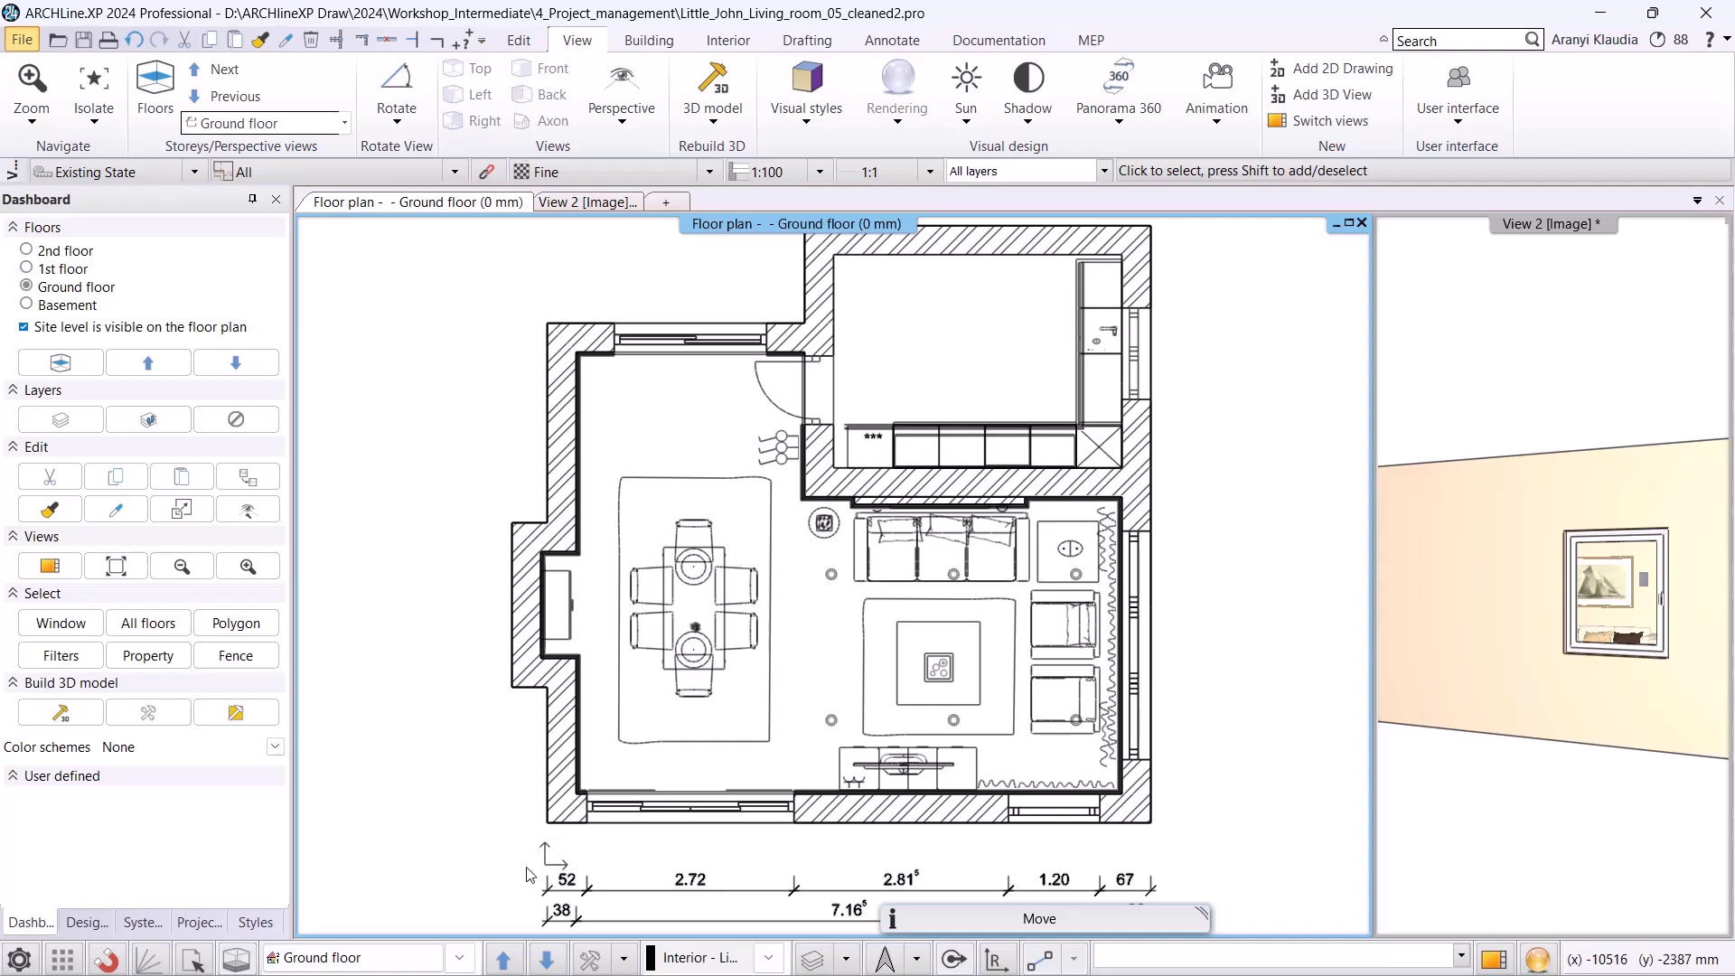
{"action": "mouse_move", "coordinate": [1712, 972]}
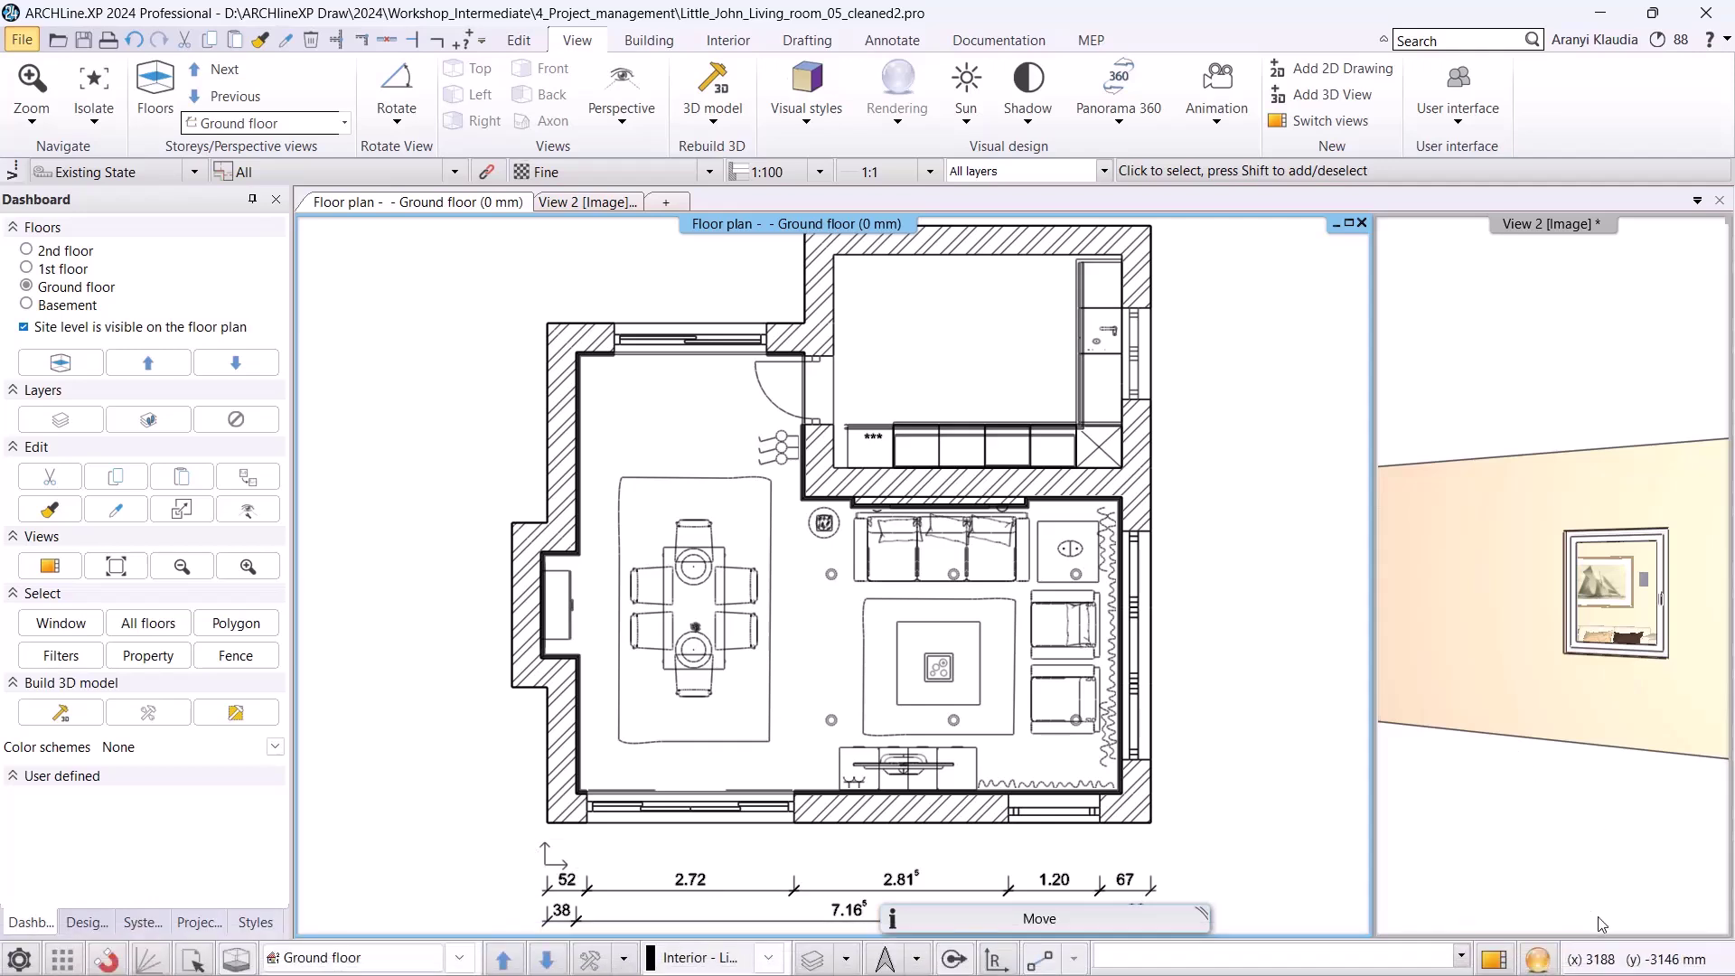